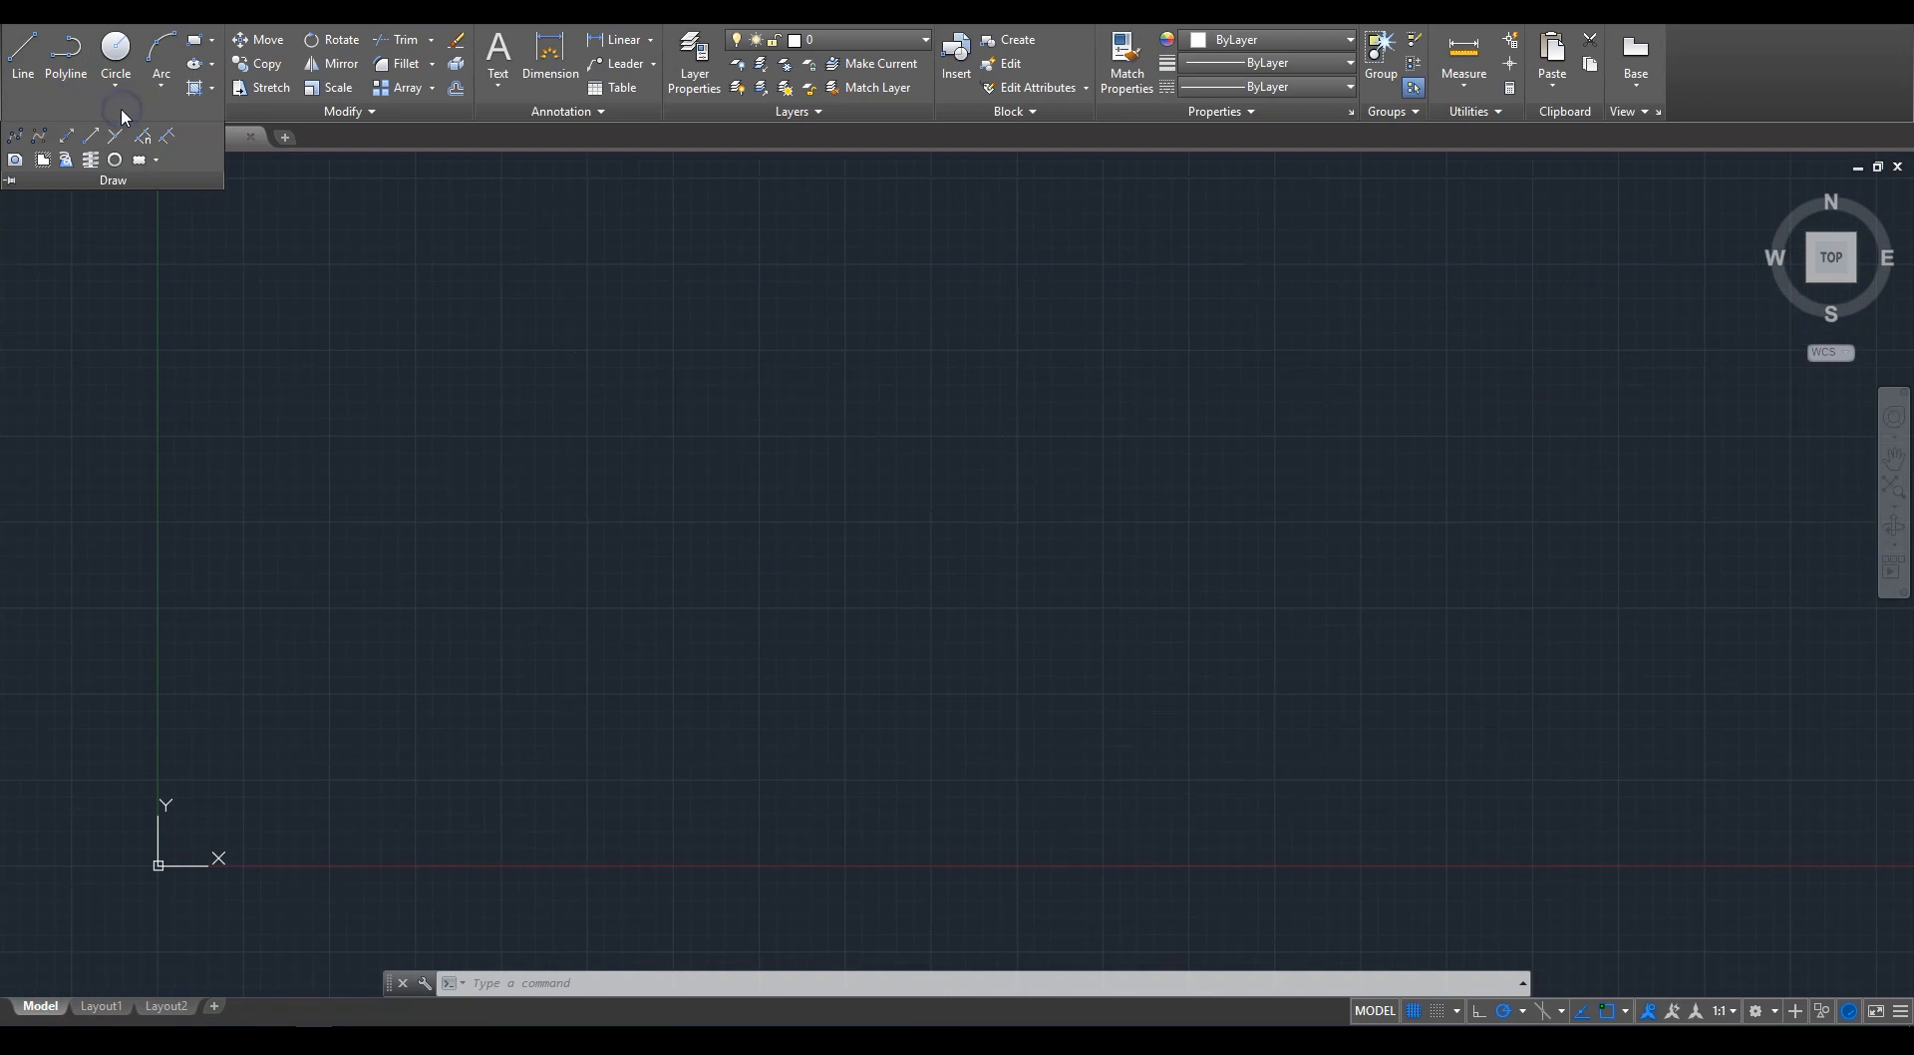
{"action": "left_click", "coordinate": [329, 112]}
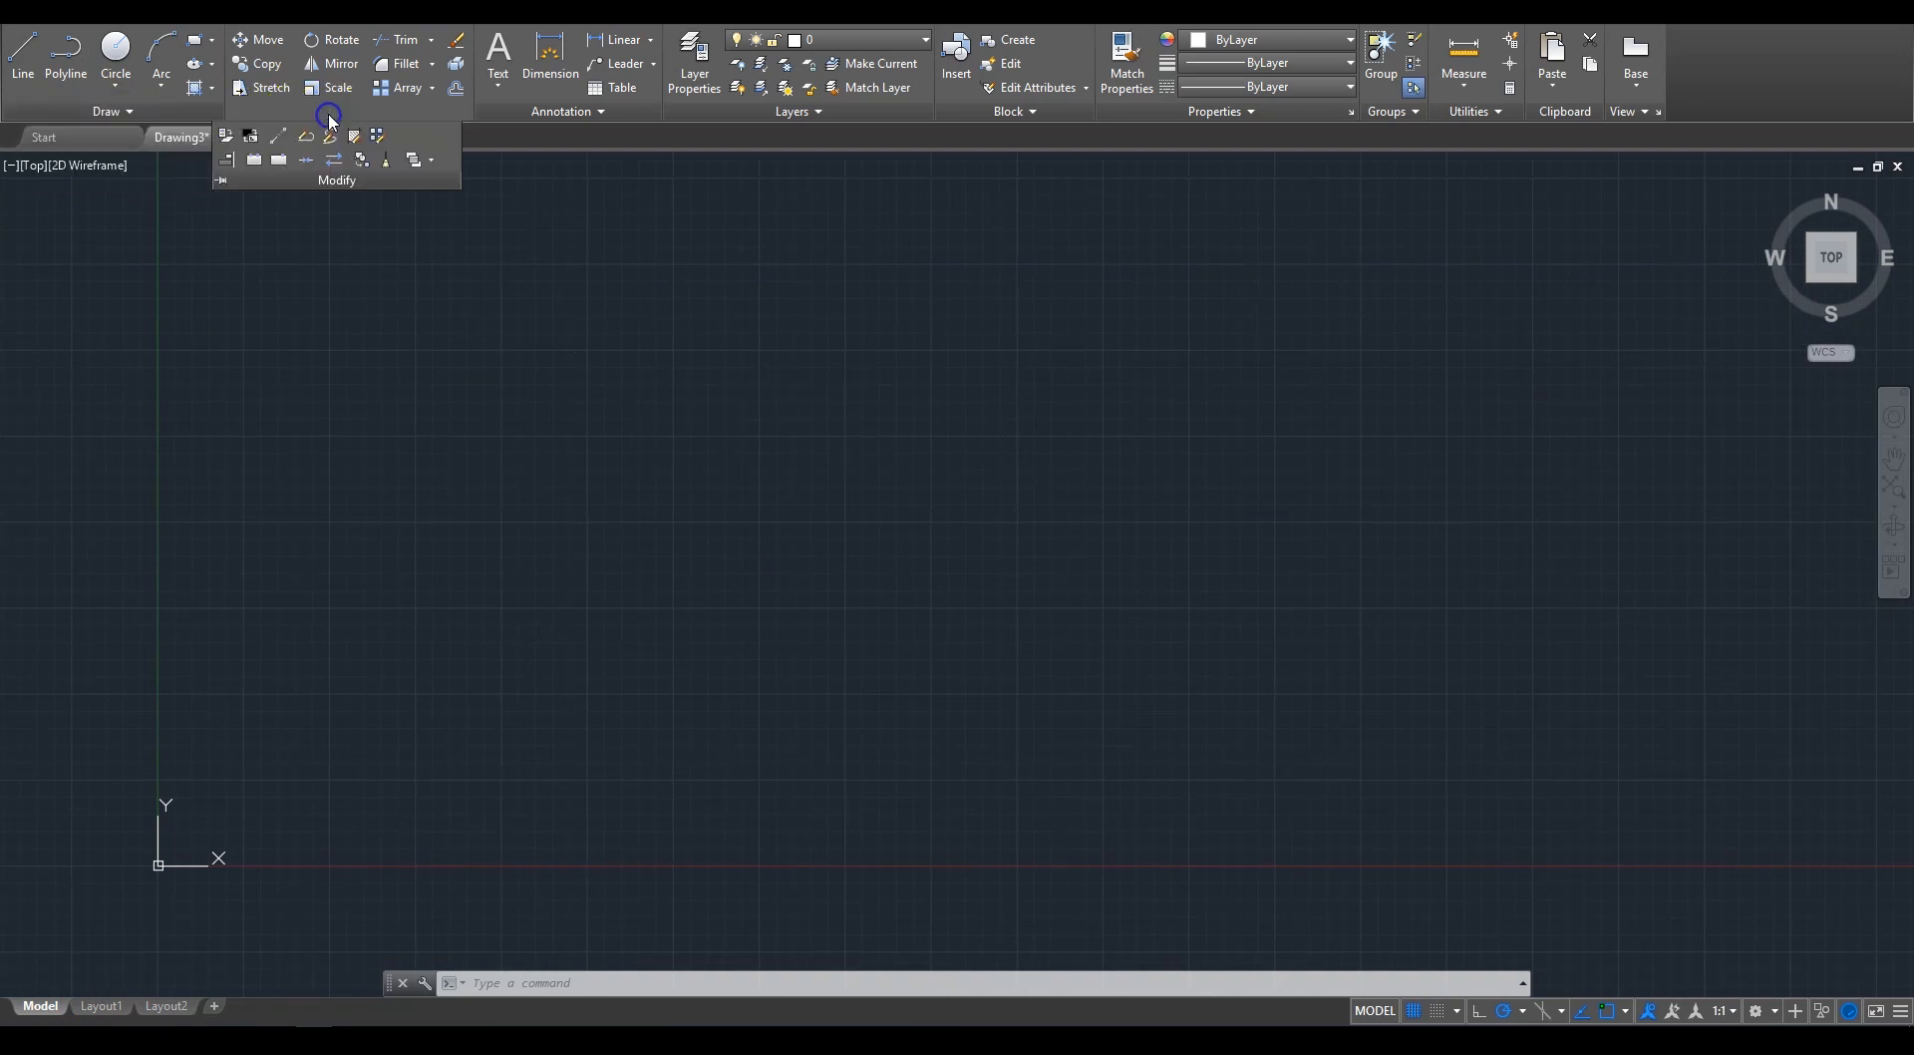
{"action": "left_click", "coordinate": [871, 542]}
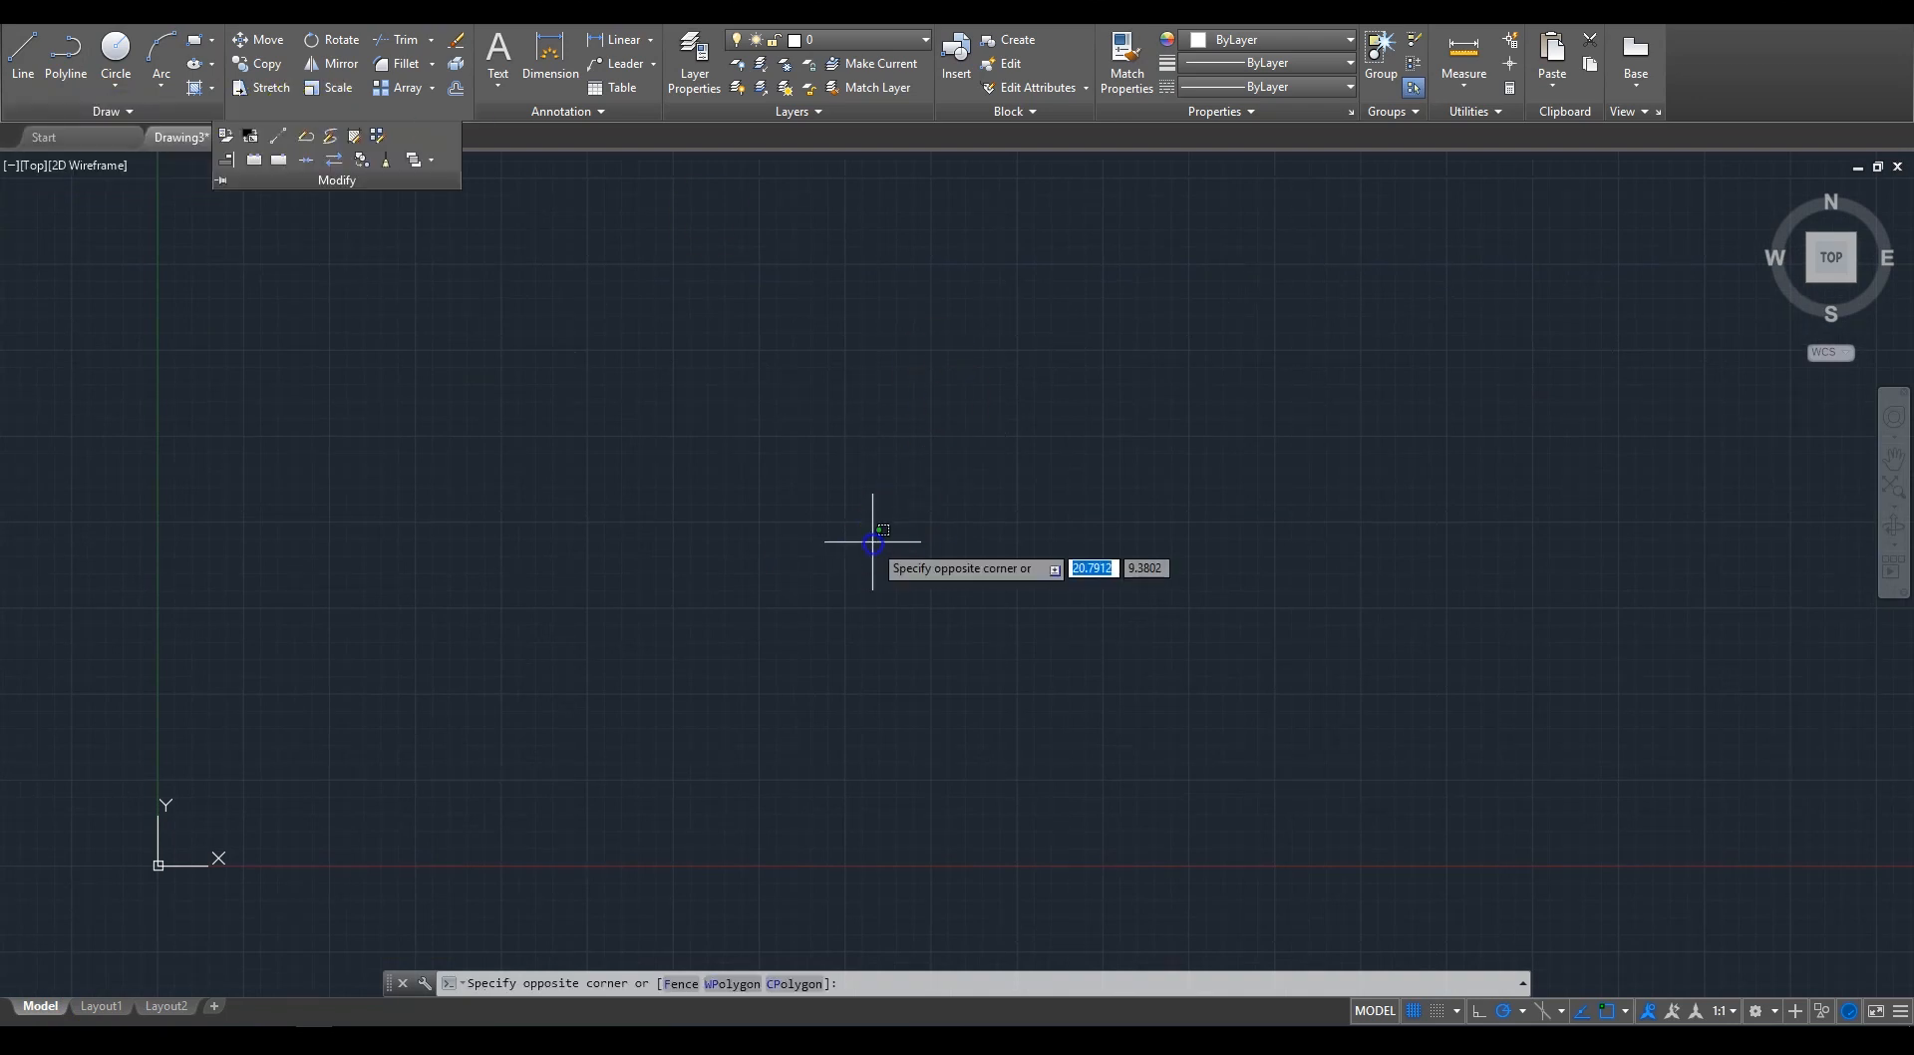
{"action": "left_click", "coordinate": [869, 523]}
Step: Draw a single line from the origin 0,0 to the relative point 5,5
{"action": "left_click", "coordinate": [25, 77]}
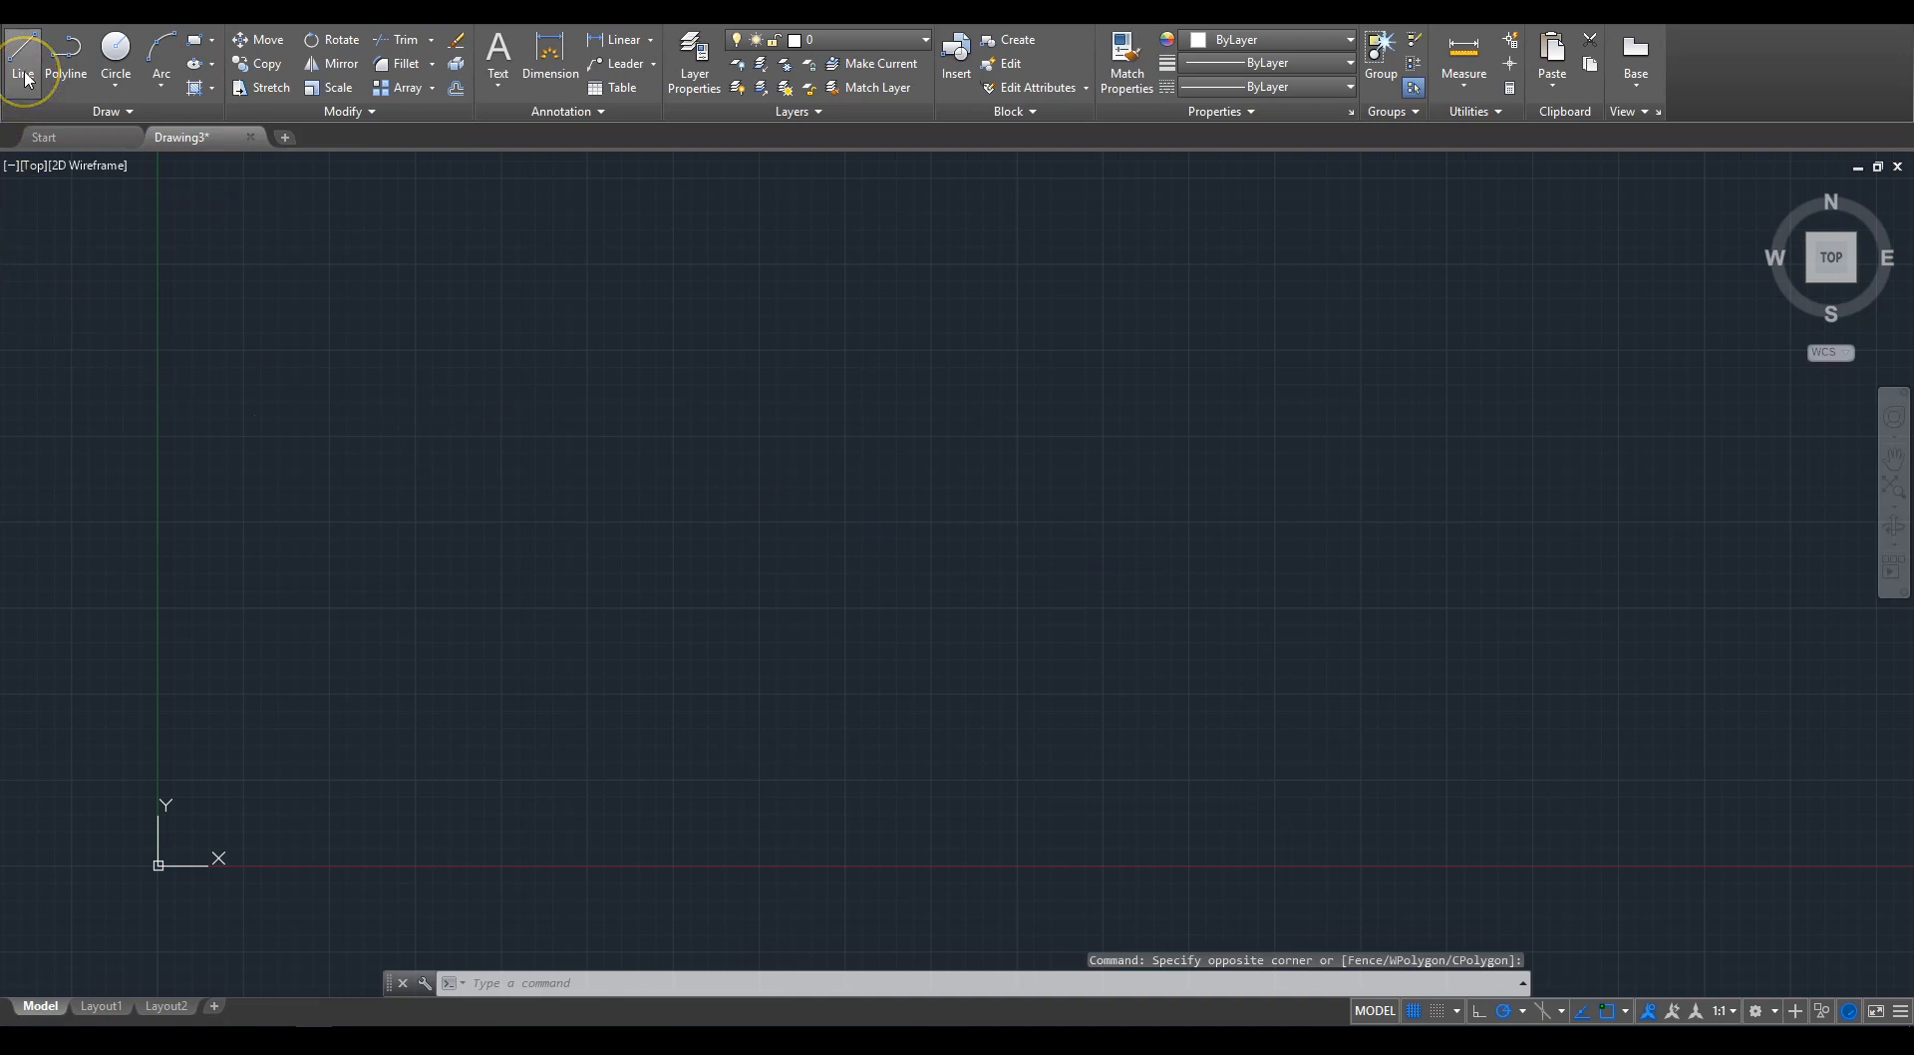
{"action": "left_click", "coordinate": [24, 78]}
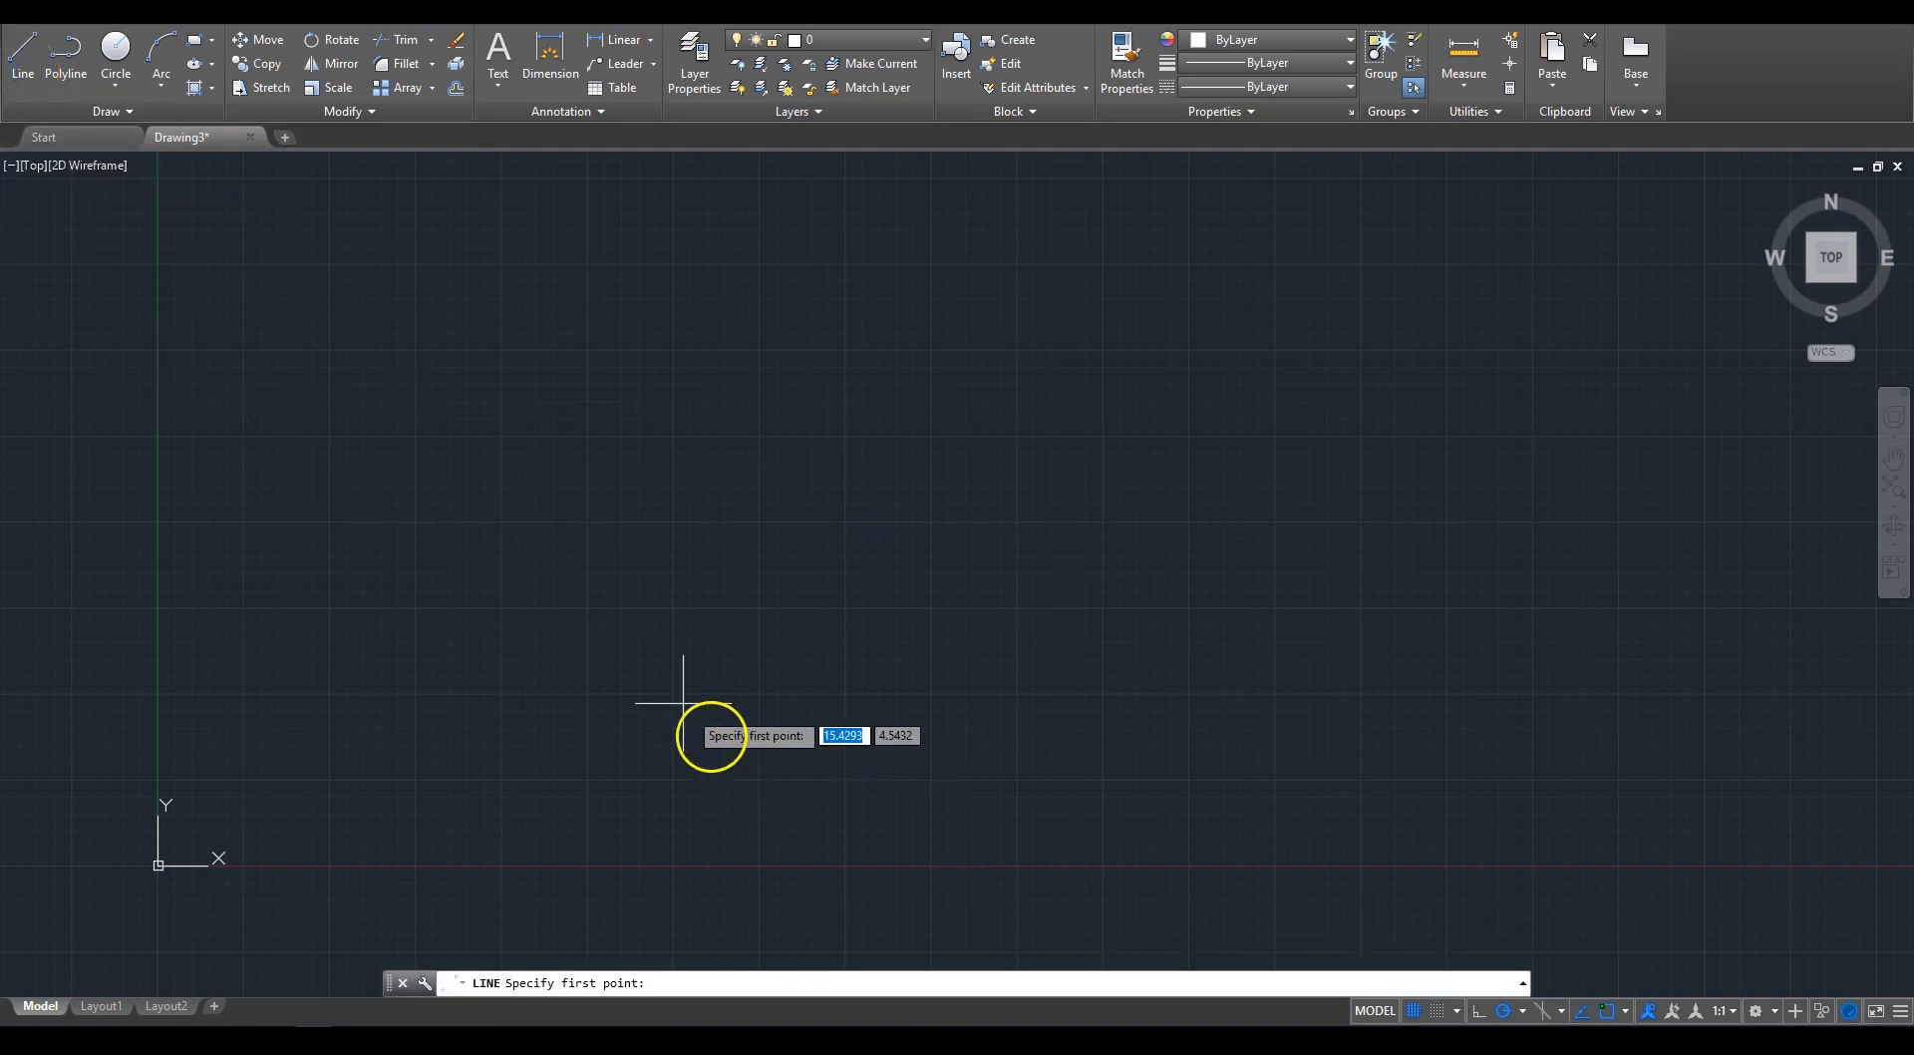
{"action": "left_click", "coordinate": [555, 984]}
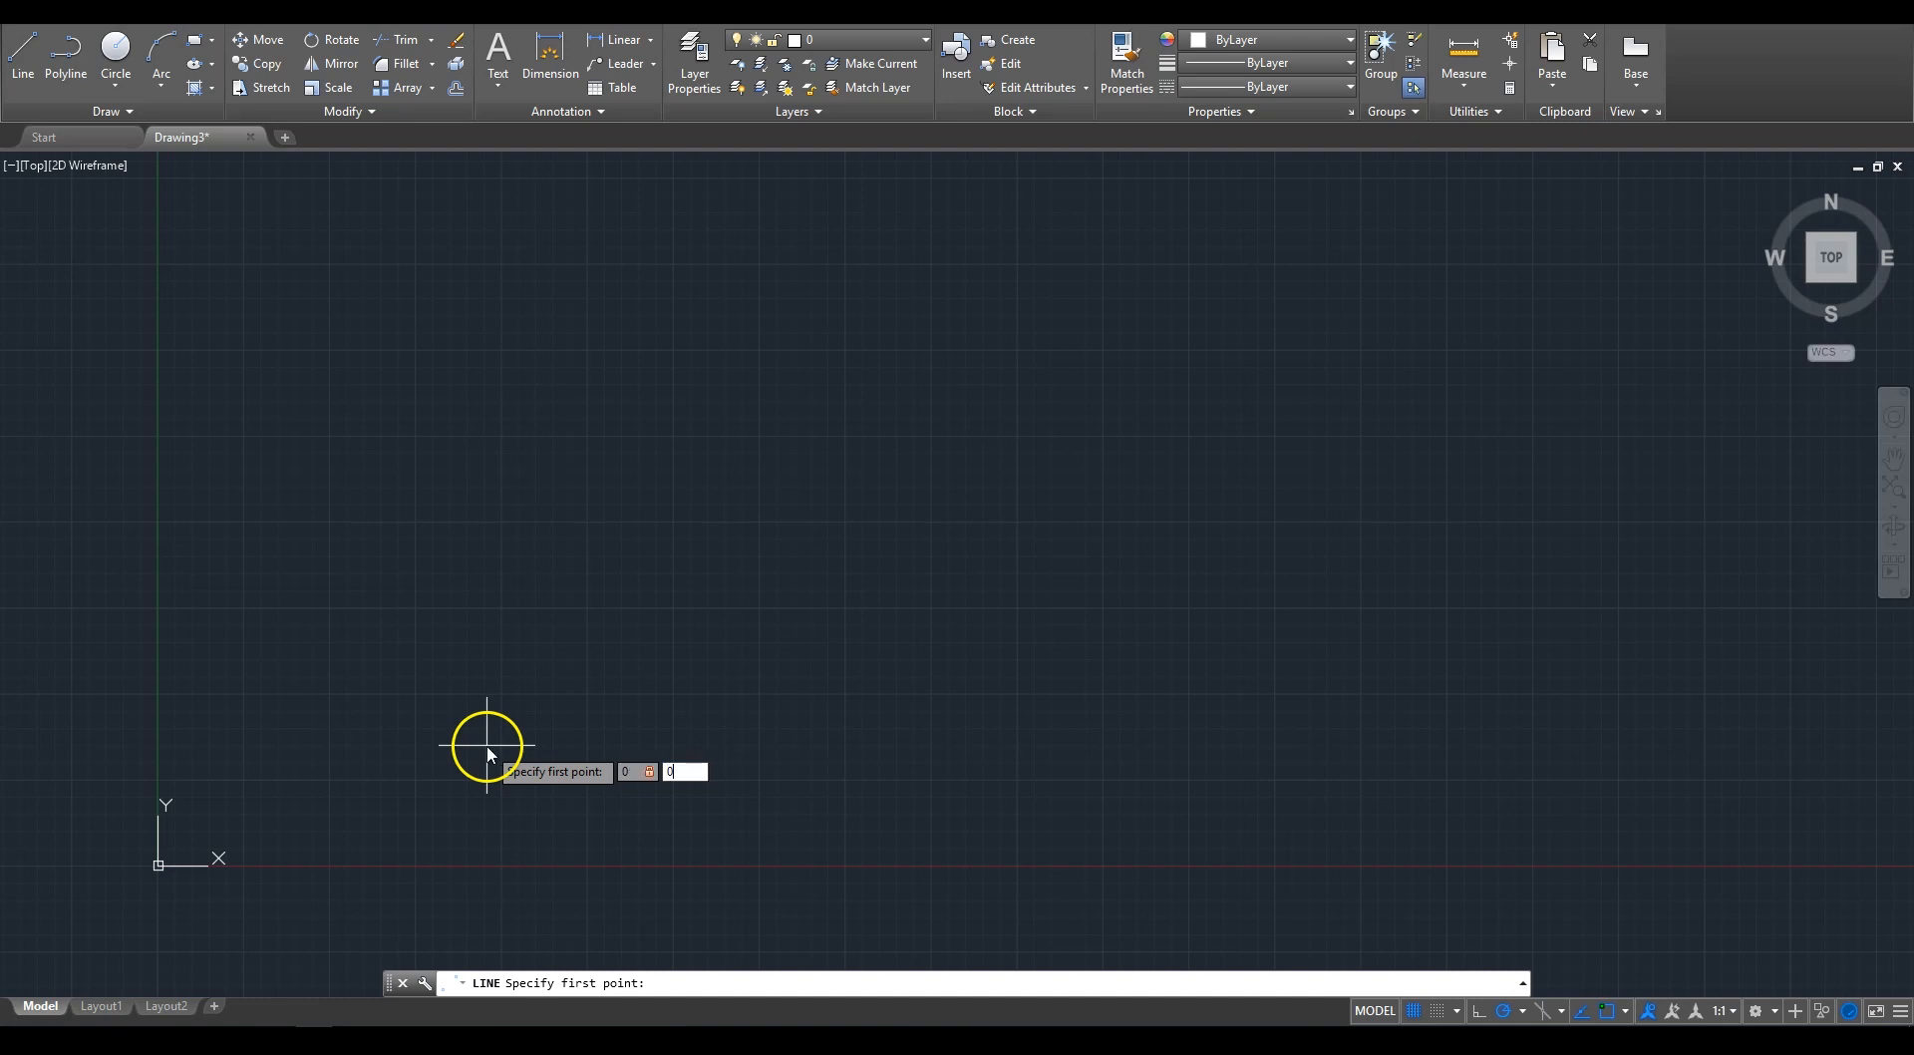
{"action": "type", "text": "0,0"}
{"action": "key", "text": "Return"}
{"action": "middle_click_drag", "start_coordinate": [218, 753], "coordinate": [409, 634]}
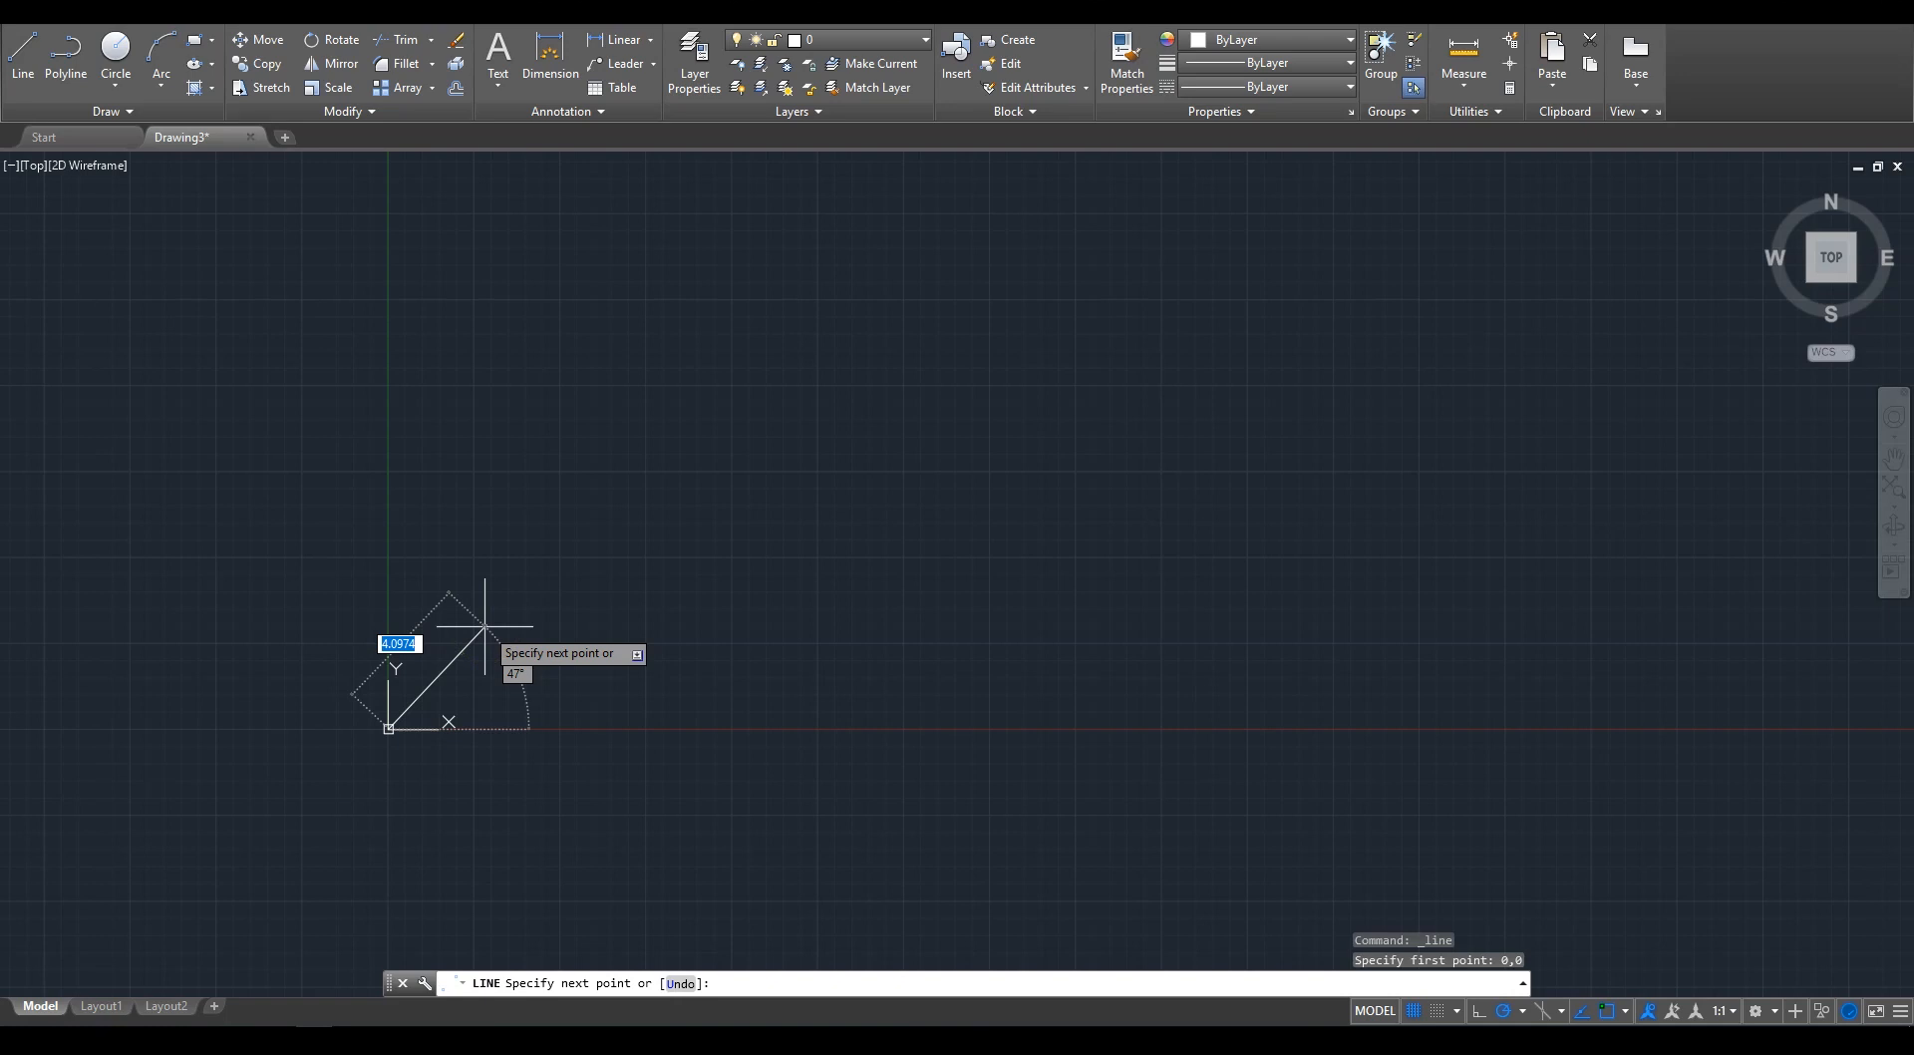
{"action": "type", "text": "5"}
{"action": "key", "text": "Tab"}
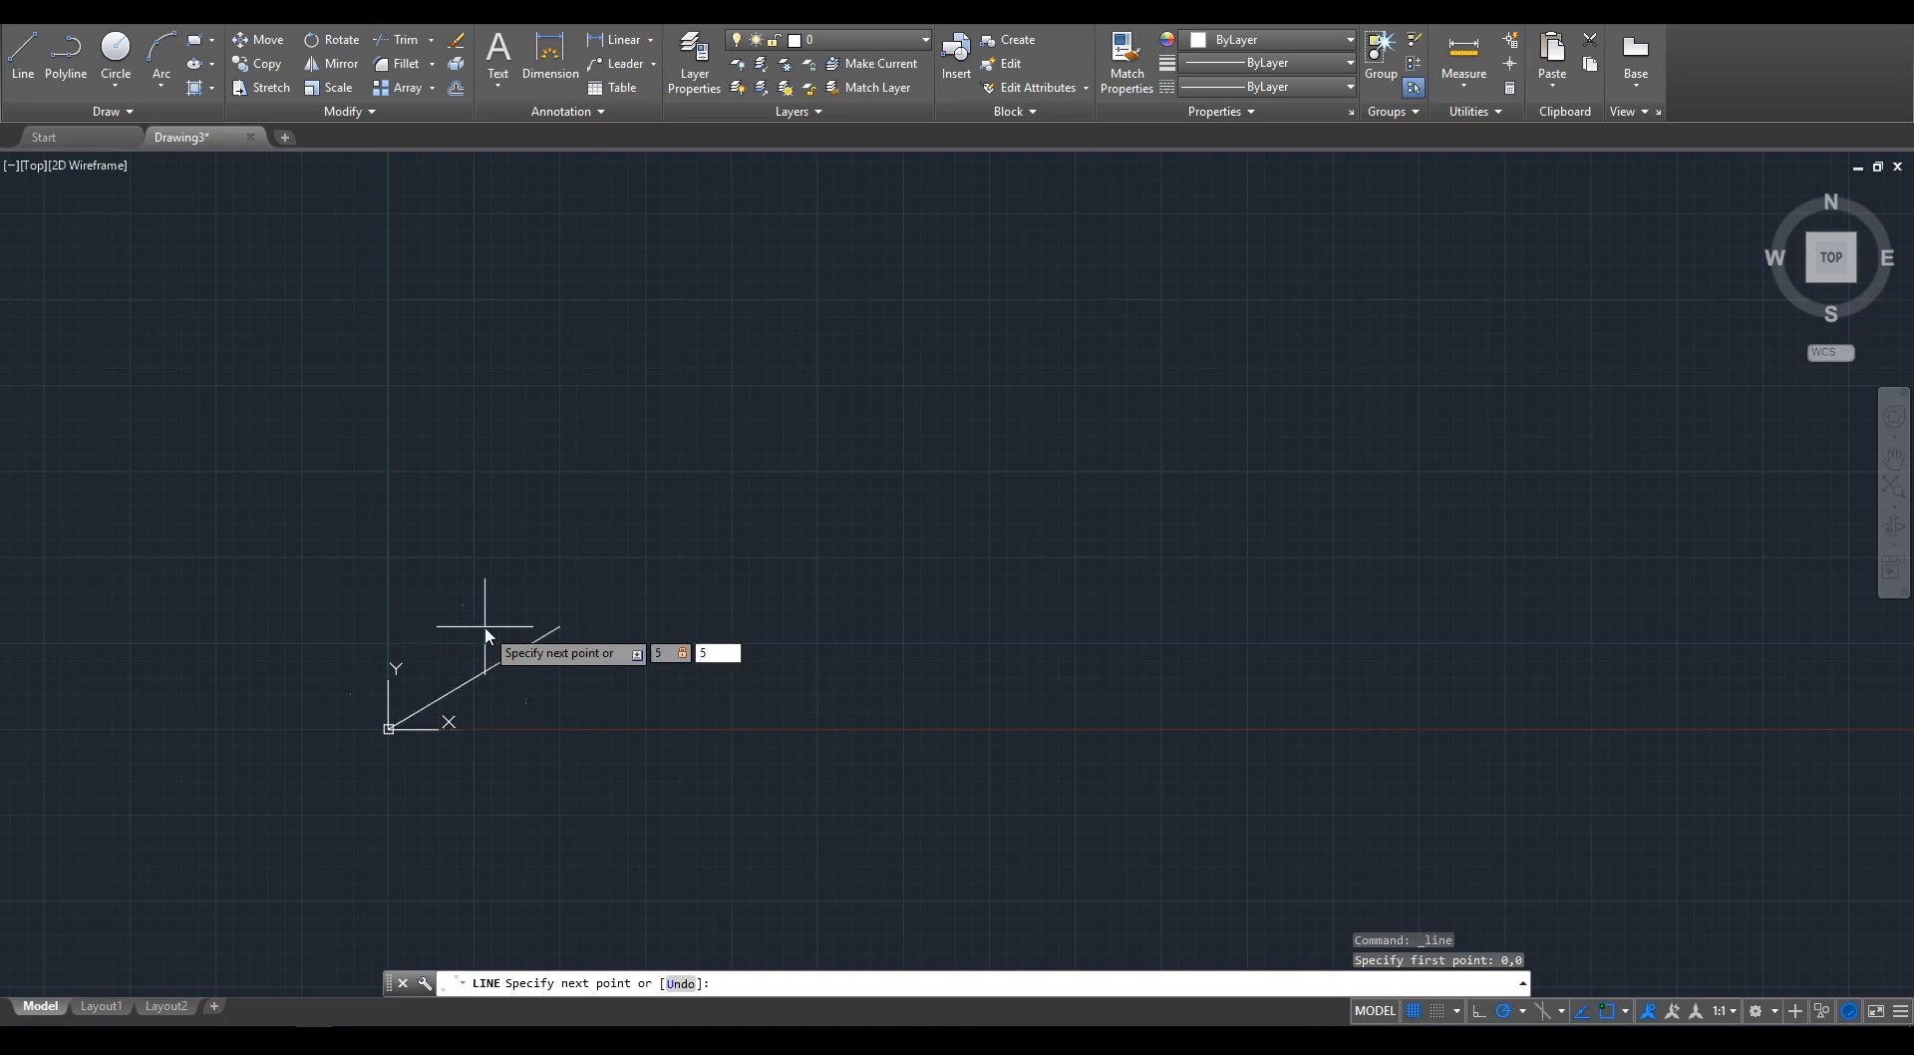
{"action": "type", "text": "5"}
{"action": "key", "text": "Return"}
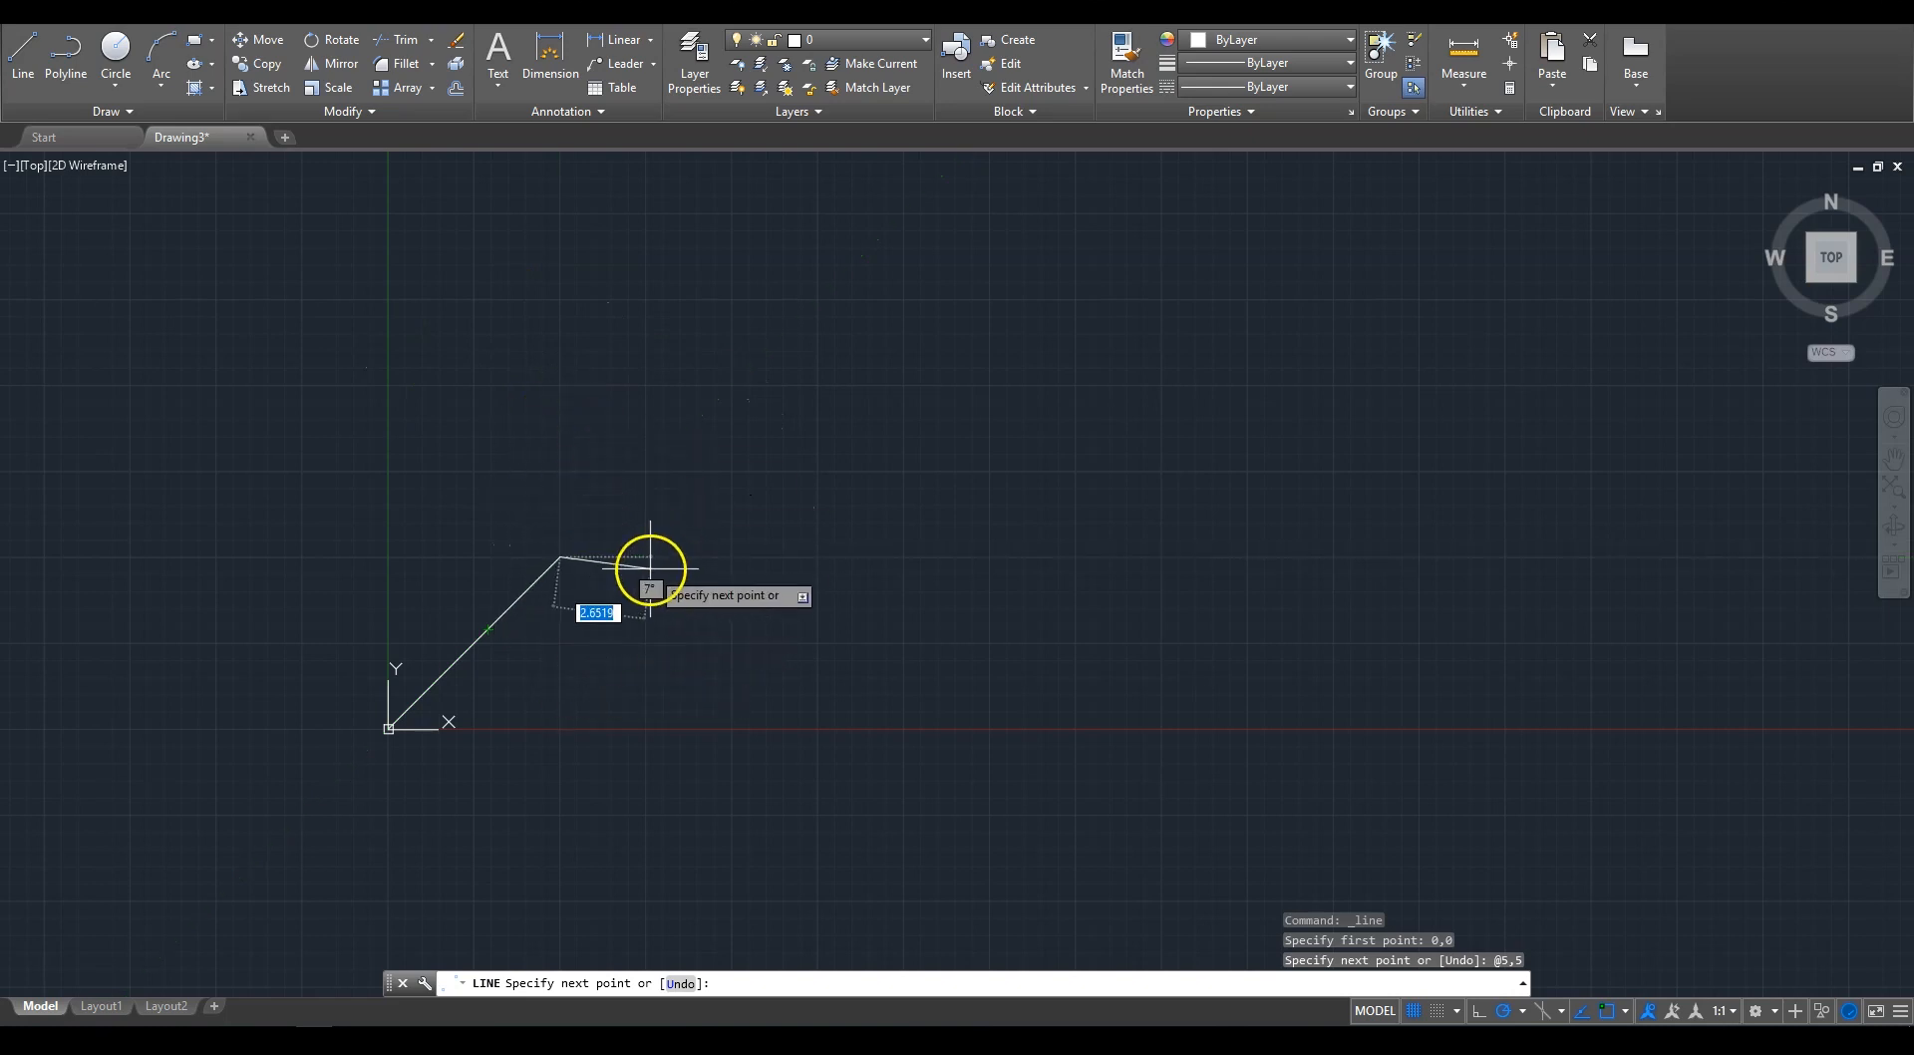
{"action": "key", "text": "Return"}
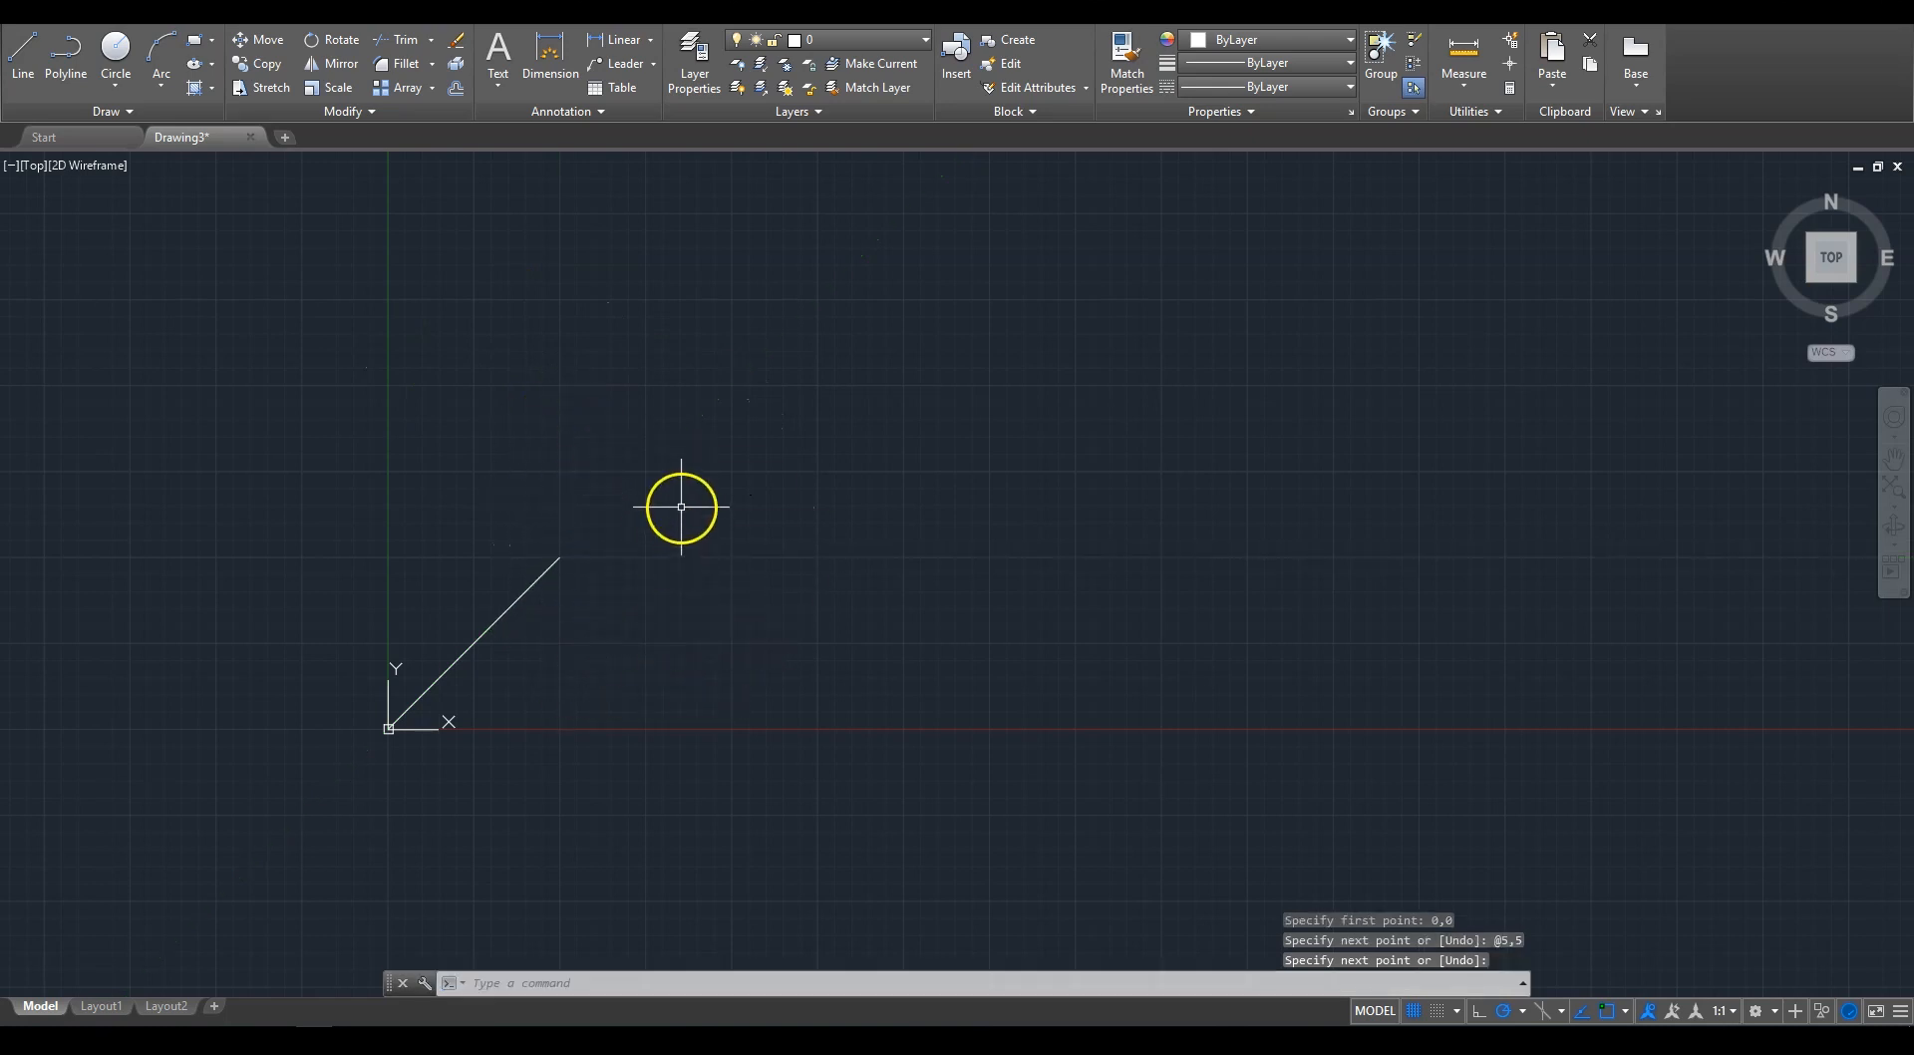
Step: View the properties of the diagonal line, close them and erase the line
{"action": "left_click", "coordinate": [594, 643]}
{"action": "left_click", "coordinate": [502, 548]}
{"action": "right_click", "coordinate": [623, 646]}
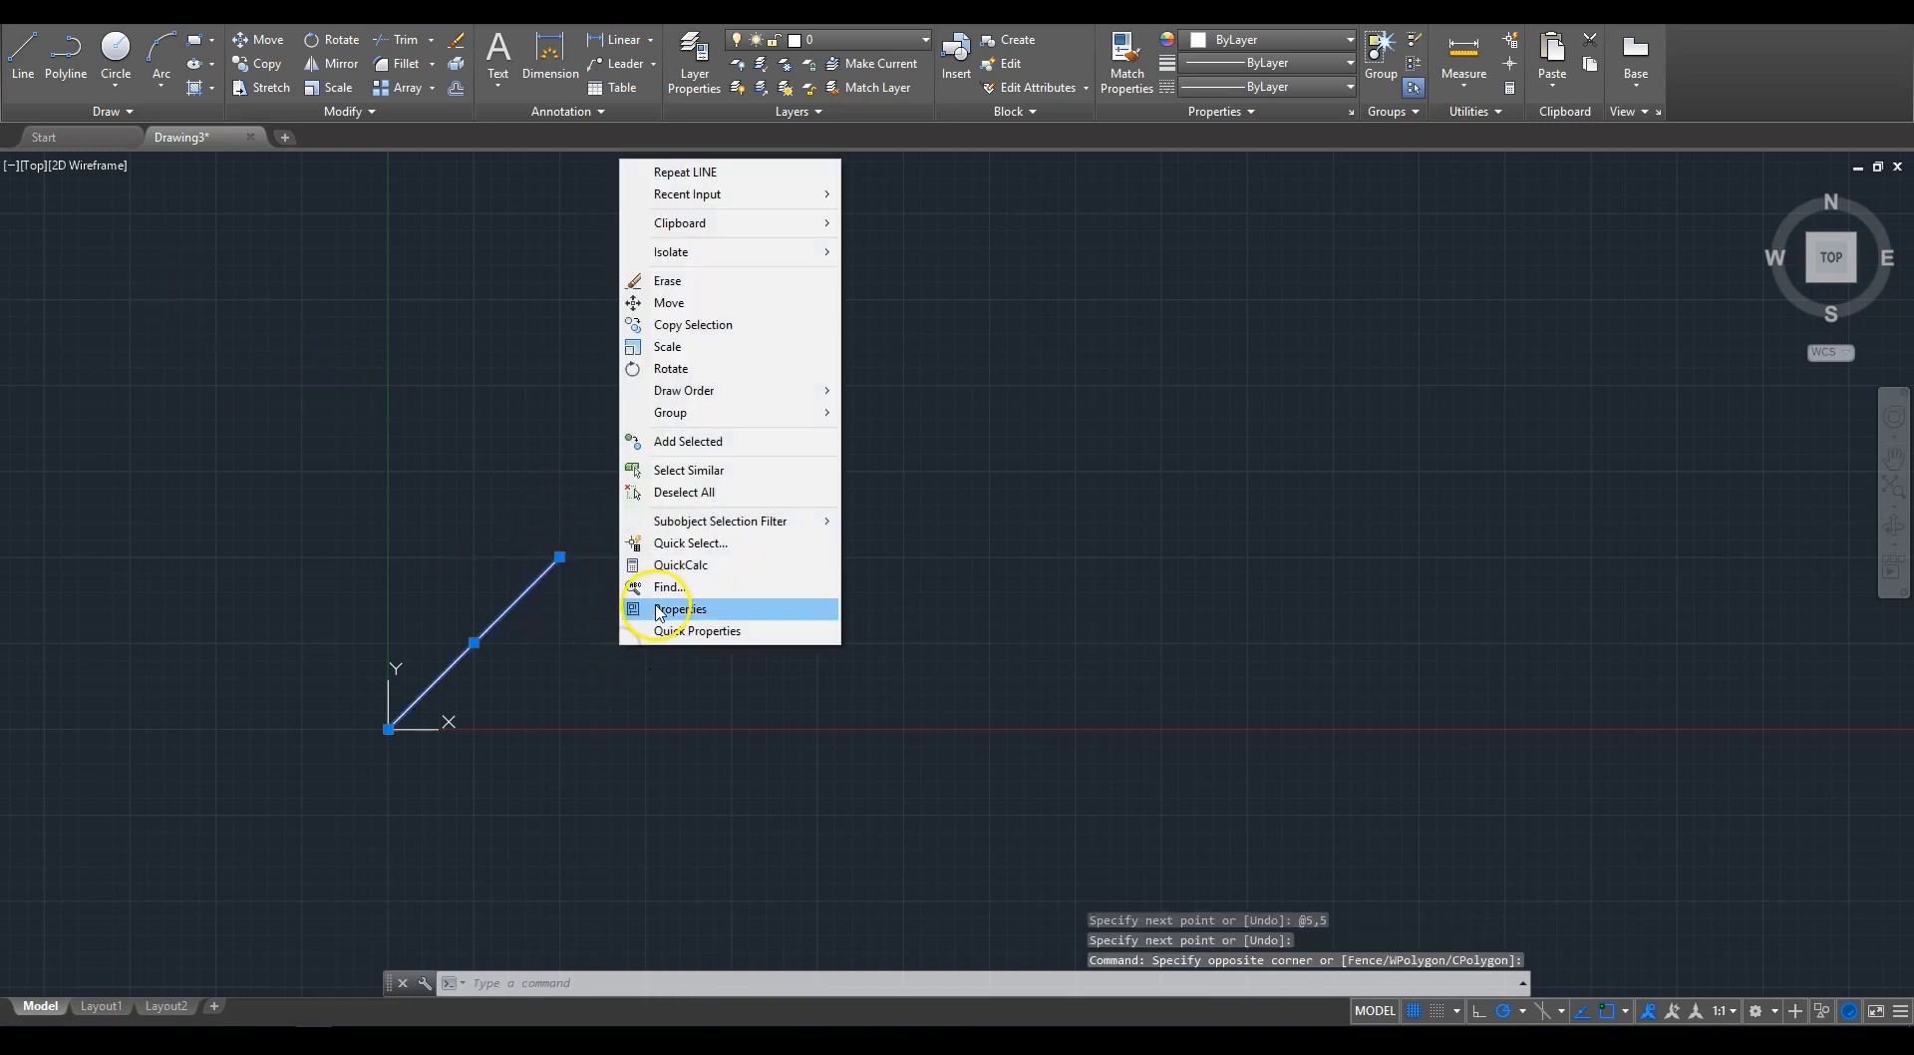
{"action": "left_click", "coordinate": [658, 612]}
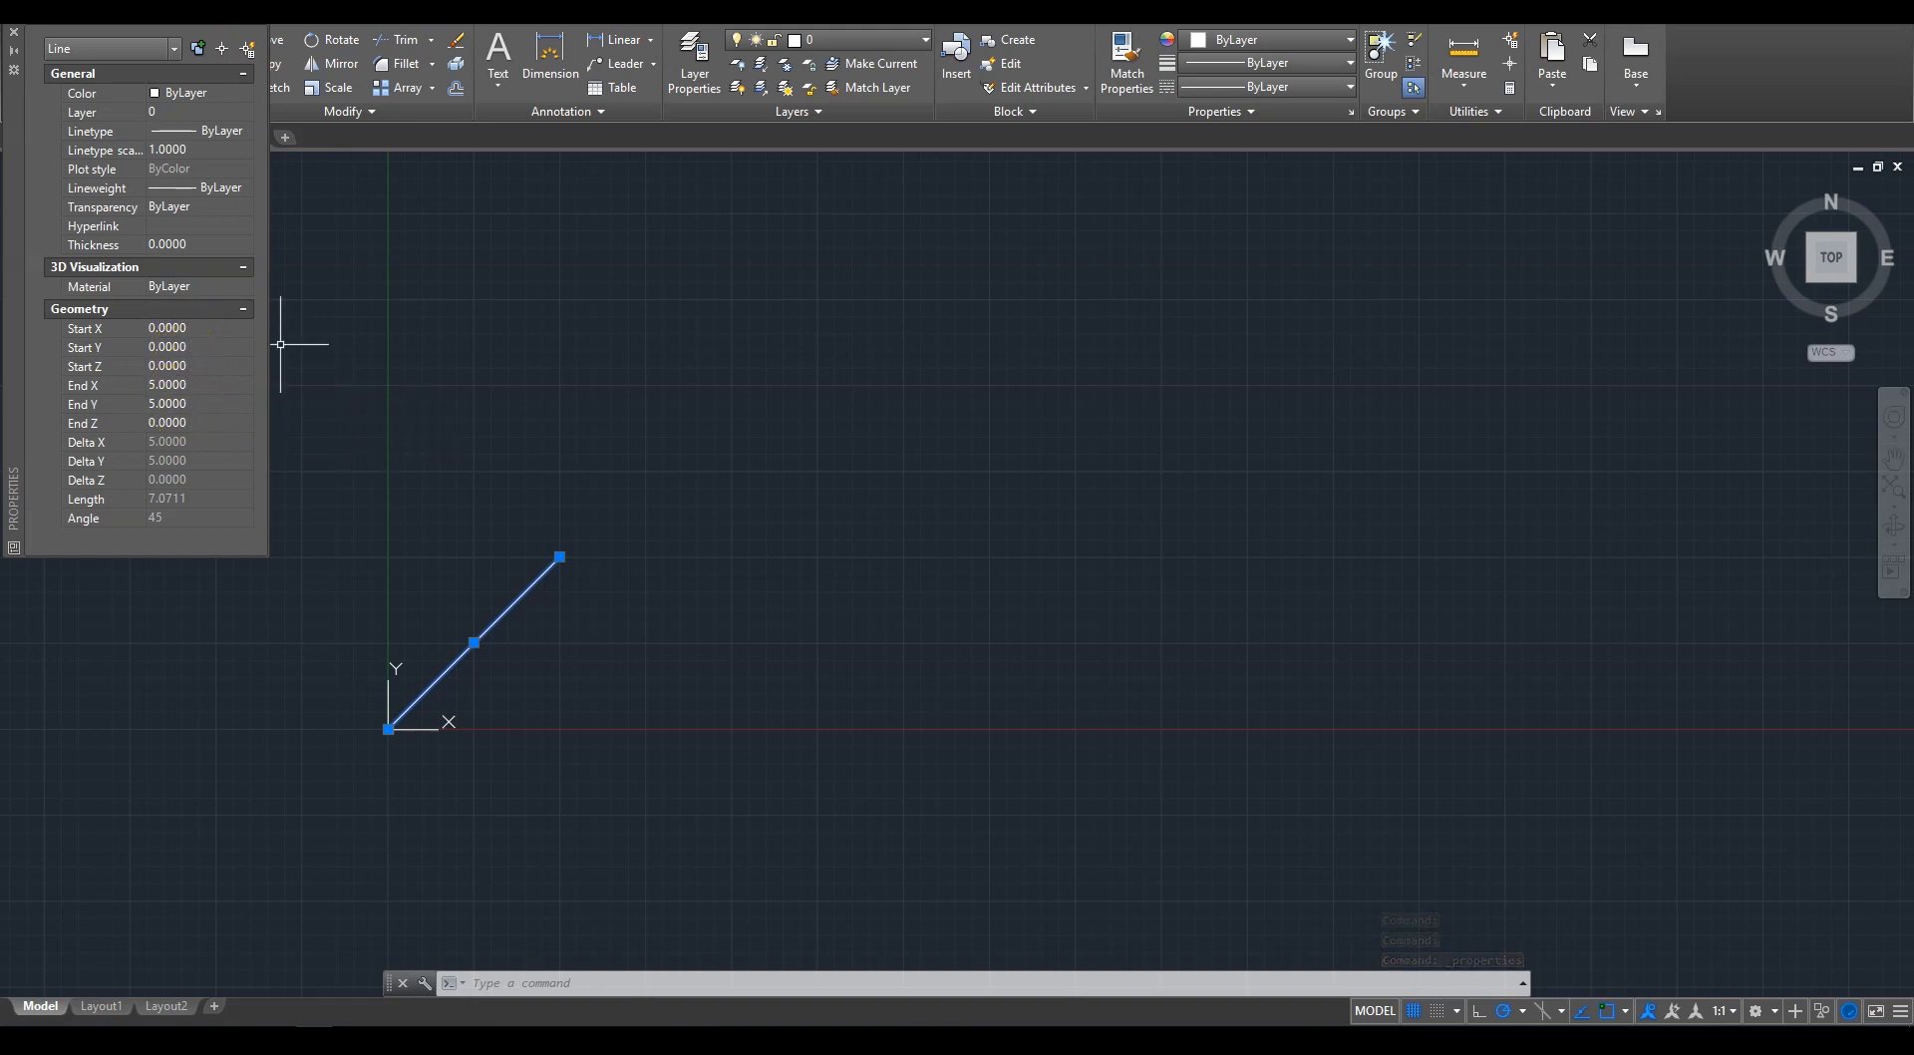
{"action": "left_click", "coordinate": [14, 36]}
{"action": "key", "text": "Delete"}
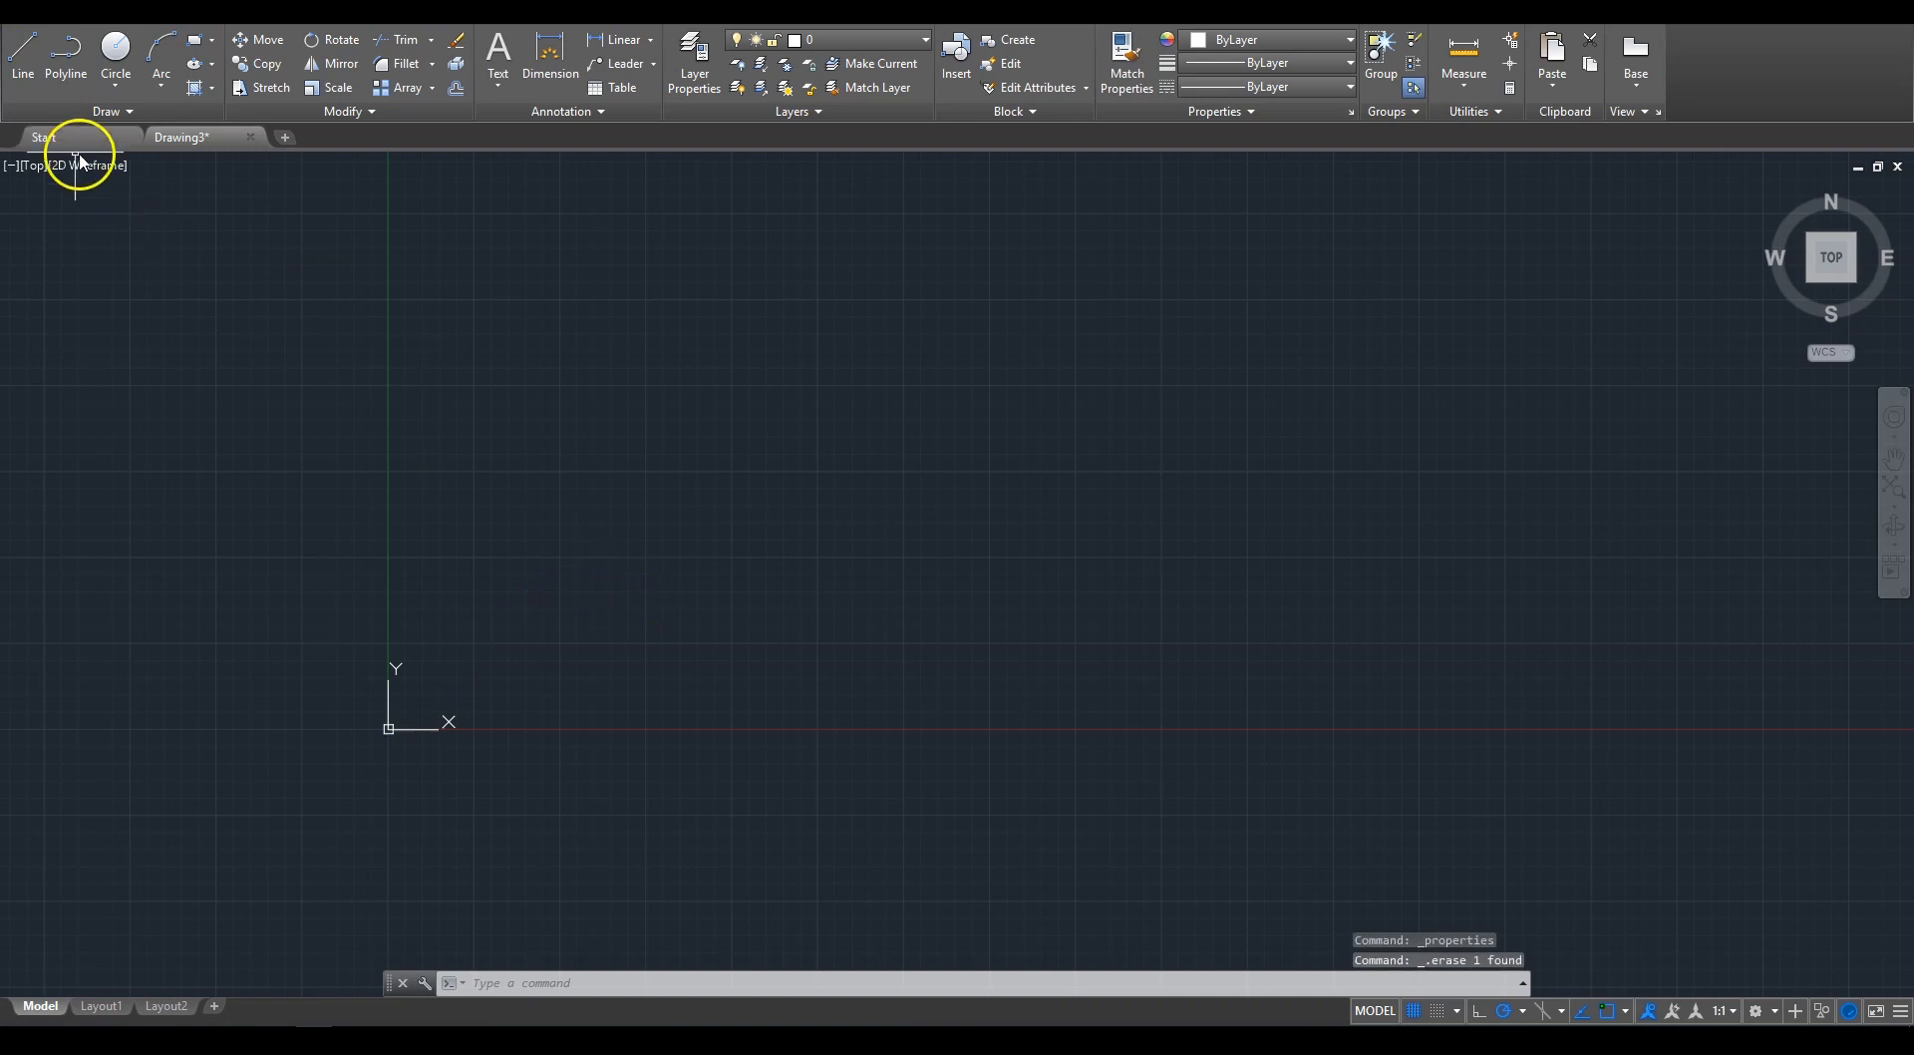
Step: Draw a rectangle 5 units wide and 1 unit high from separate lines, just above the X axis beyond the origin
{"action": "left_click", "coordinate": [16, 72]}
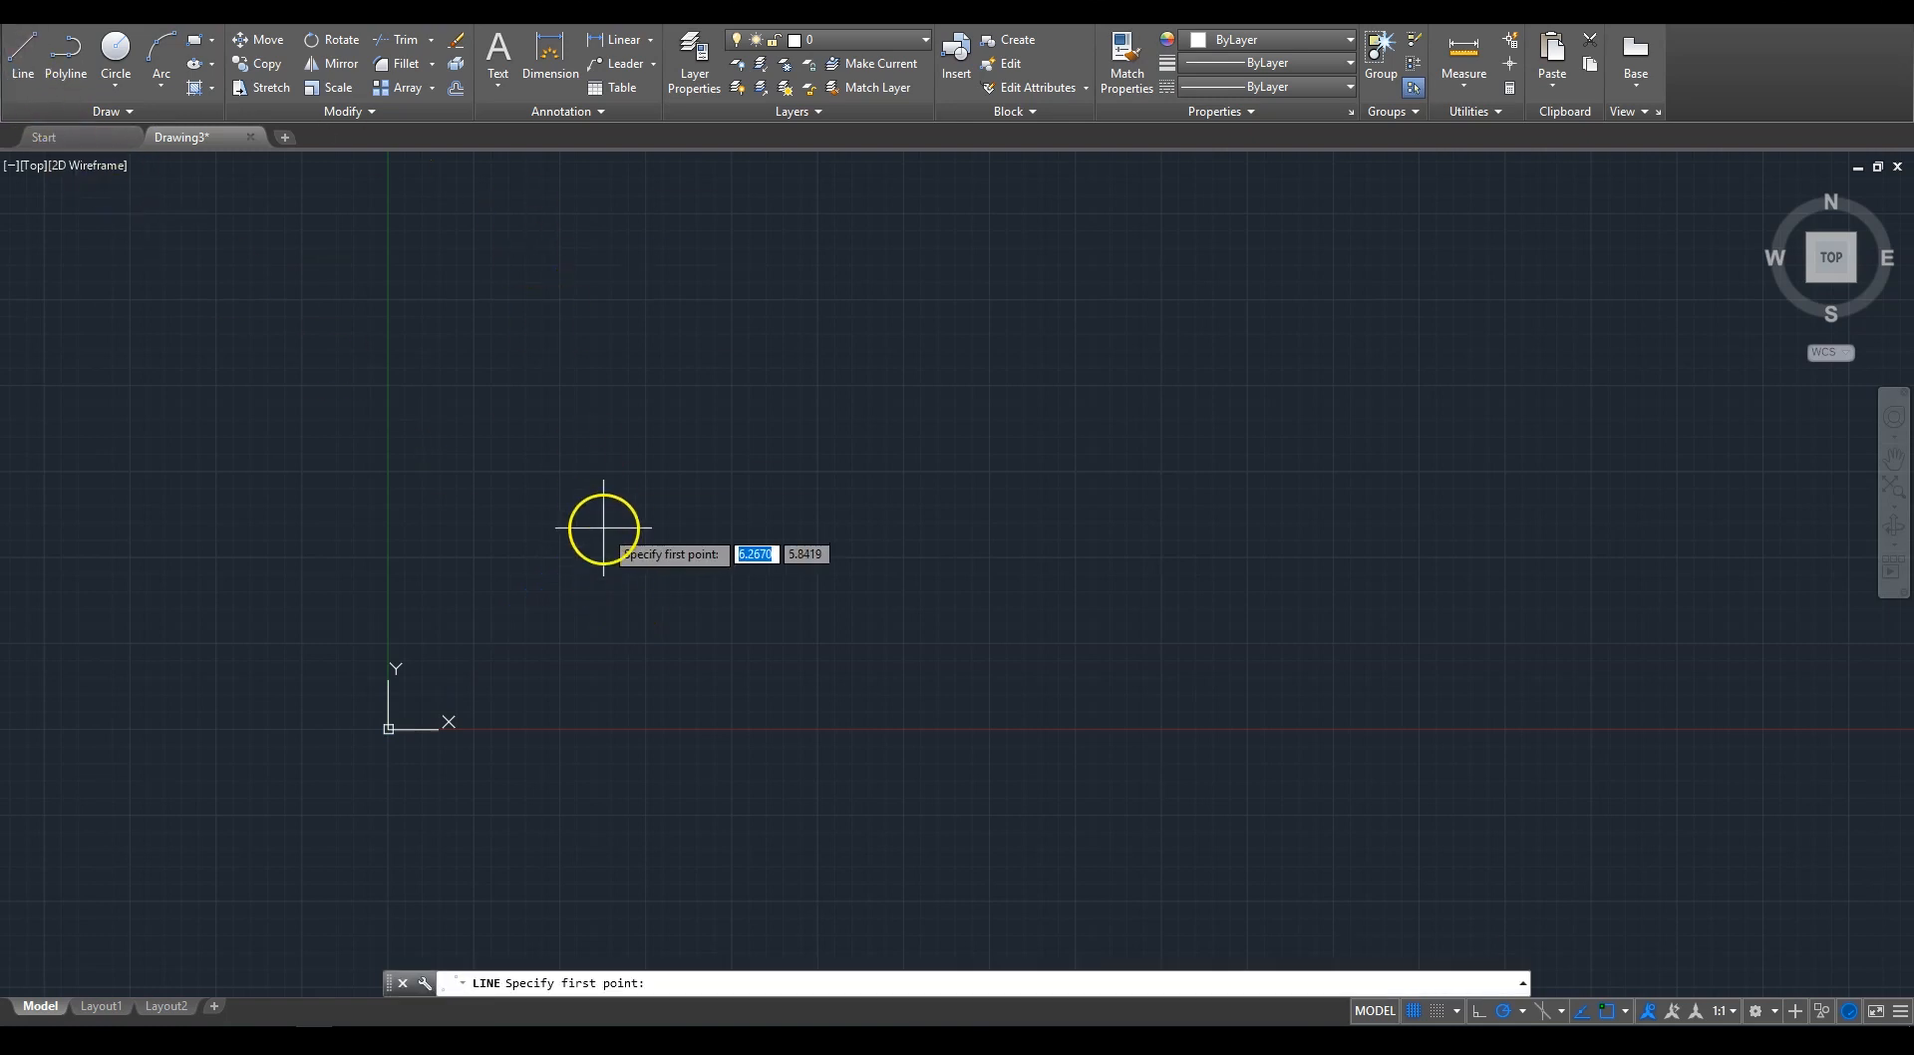
{"action": "left_click", "coordinate": [689, 683]}
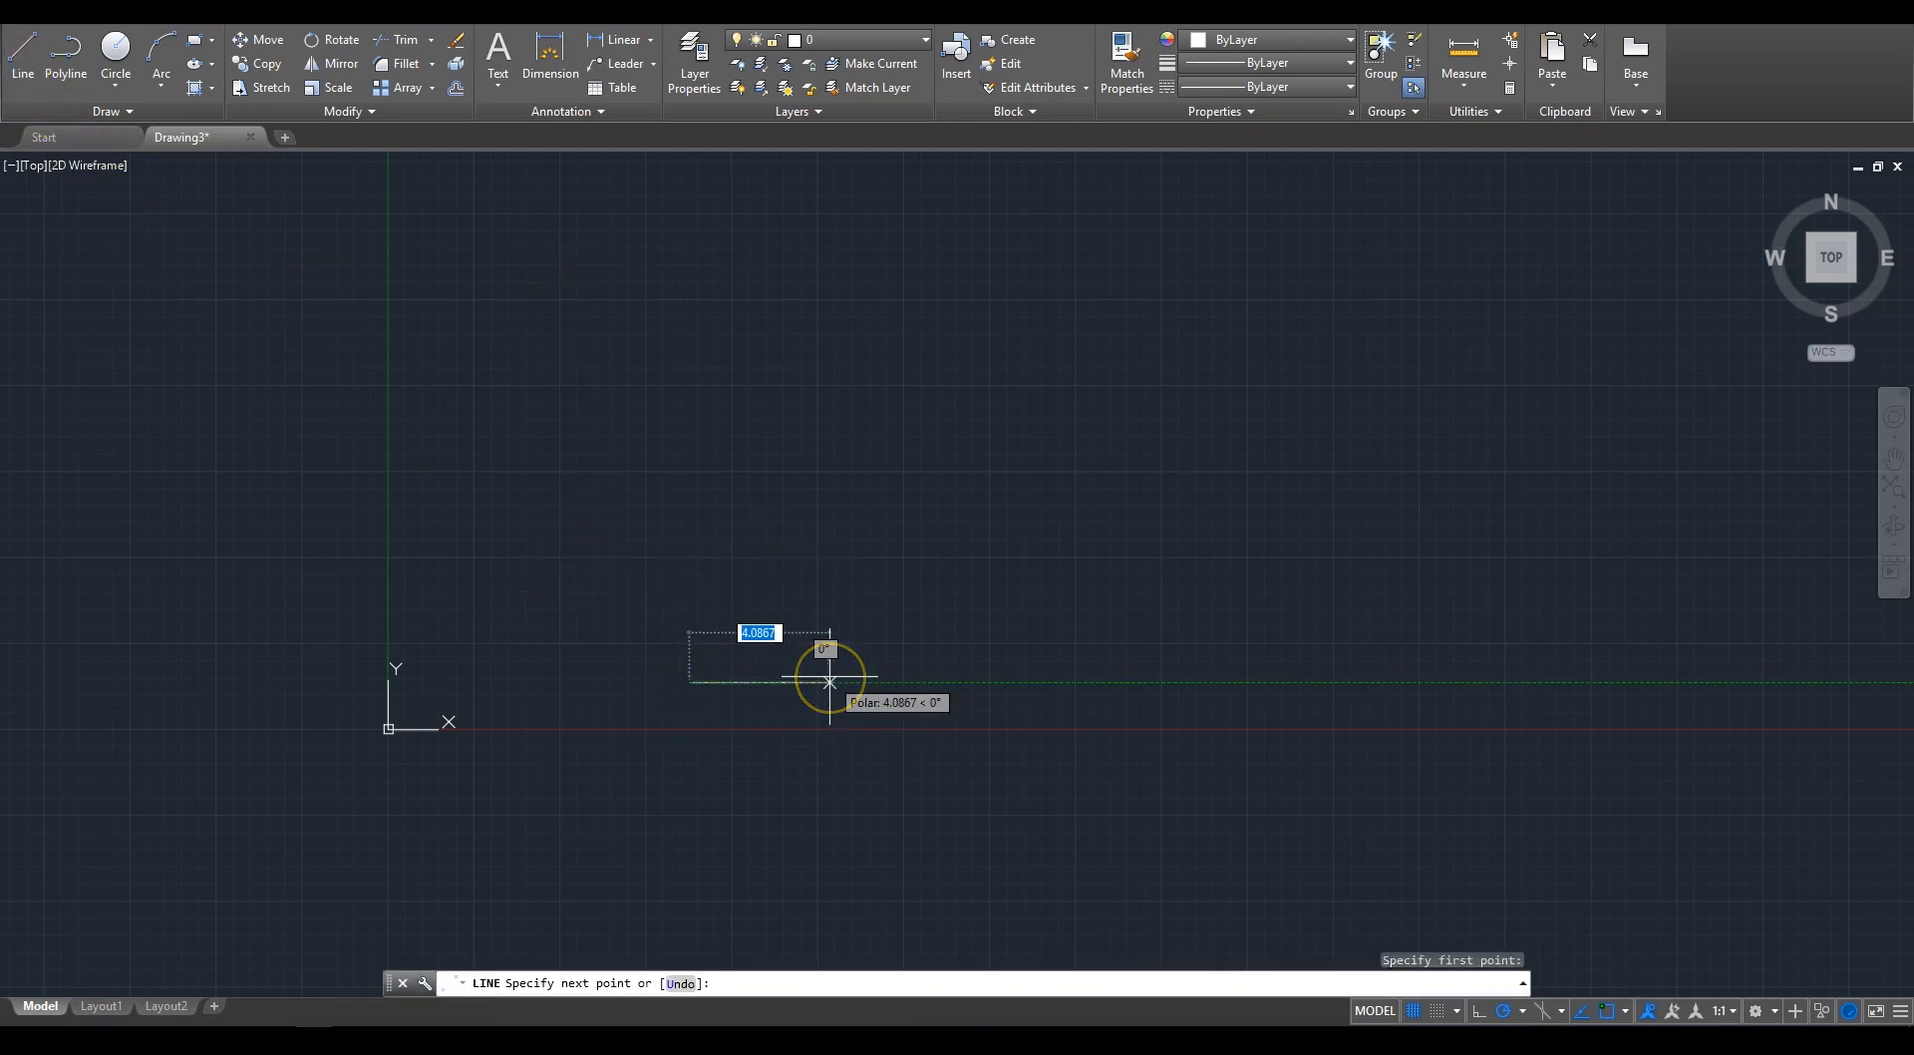
{"action": "type", "text": "5"}
{"action": "key", "text": "Return"}
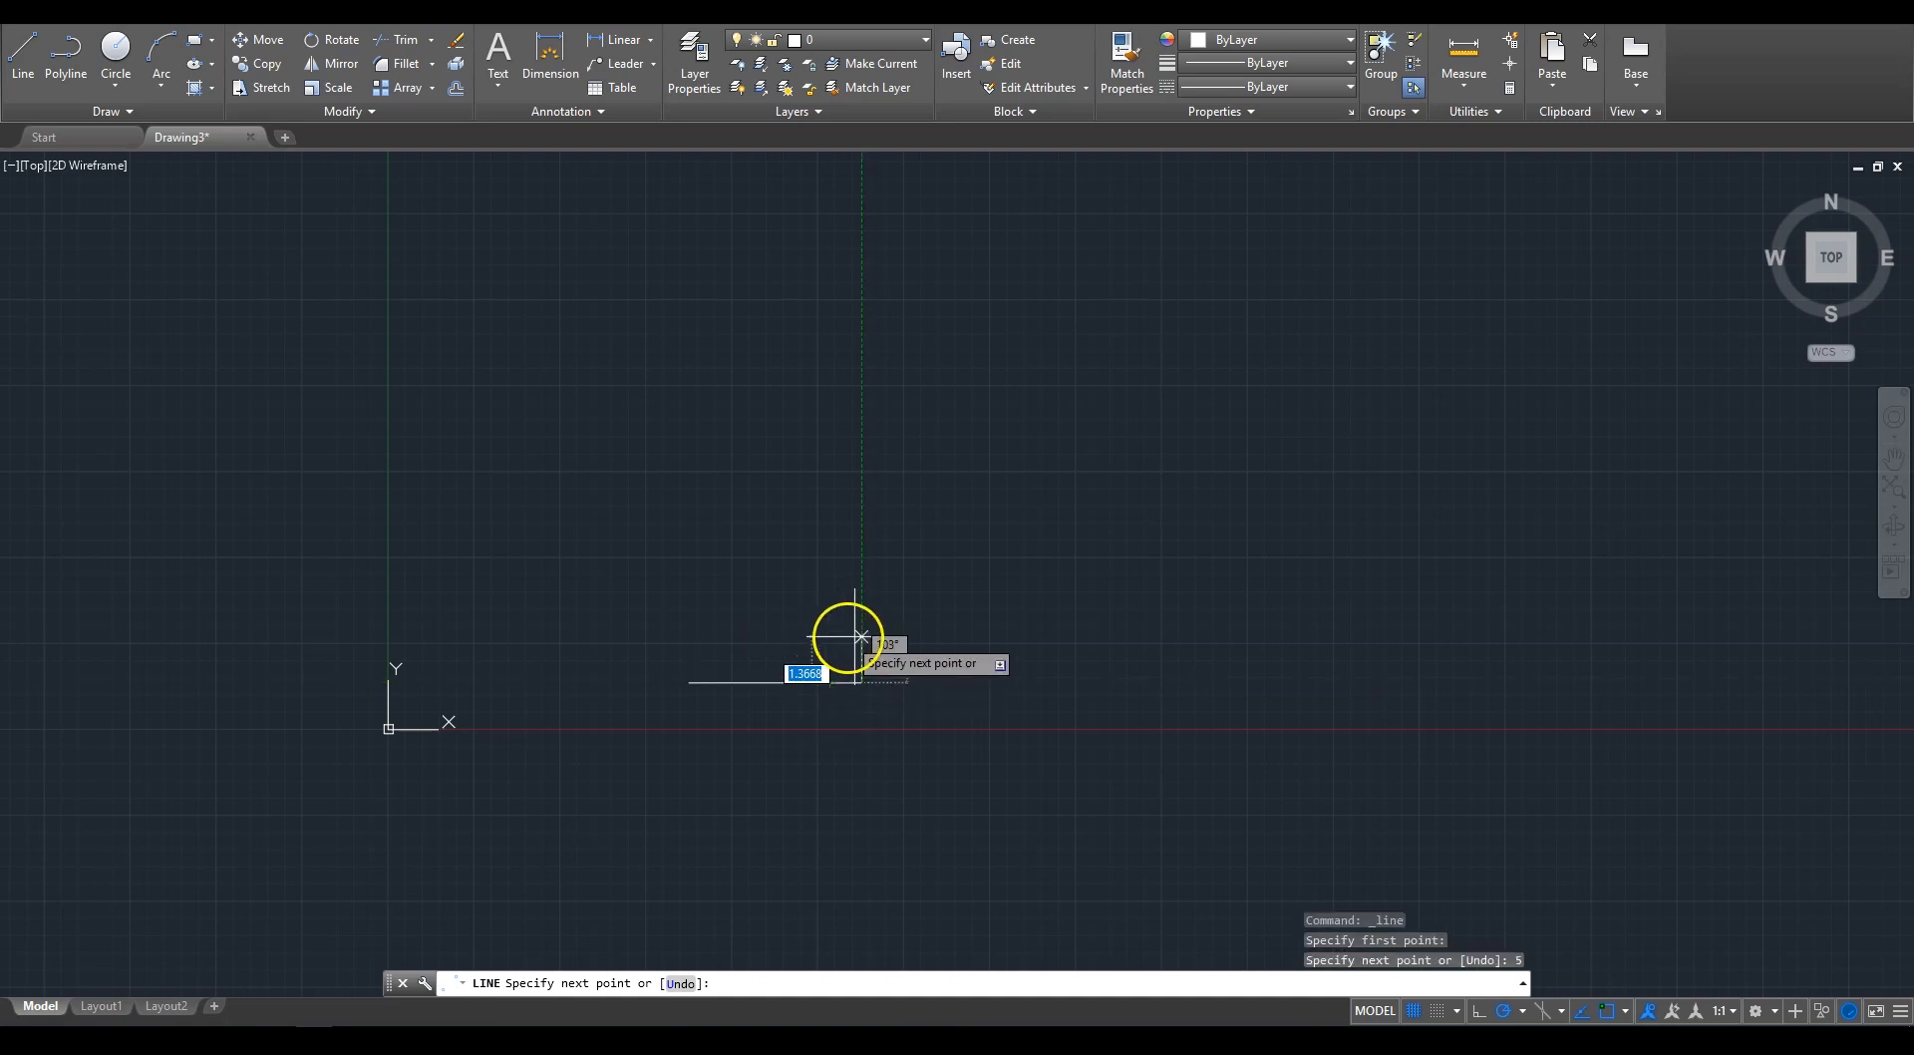
{"action": "type", "text": "1"}
{"action": "key", "text": "Return"}
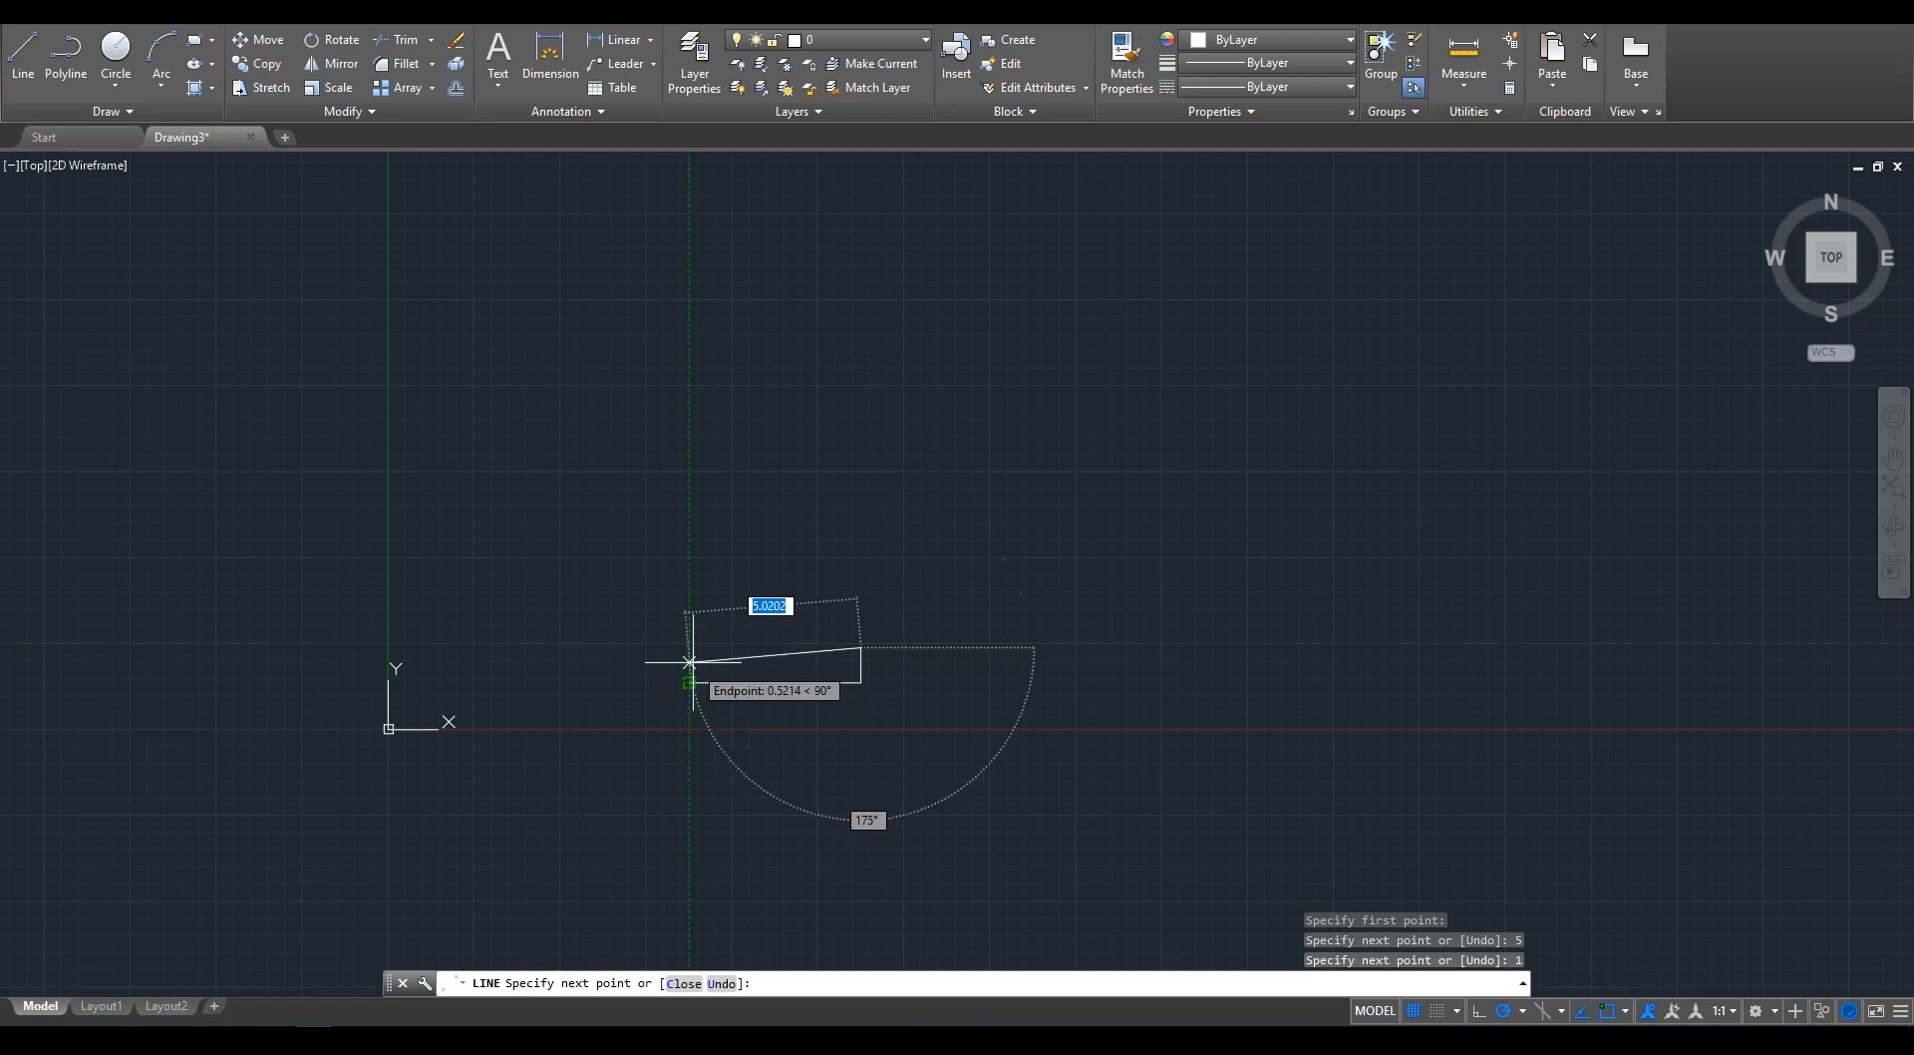
{"action": "left_click", "coordinate": [689, 648]}
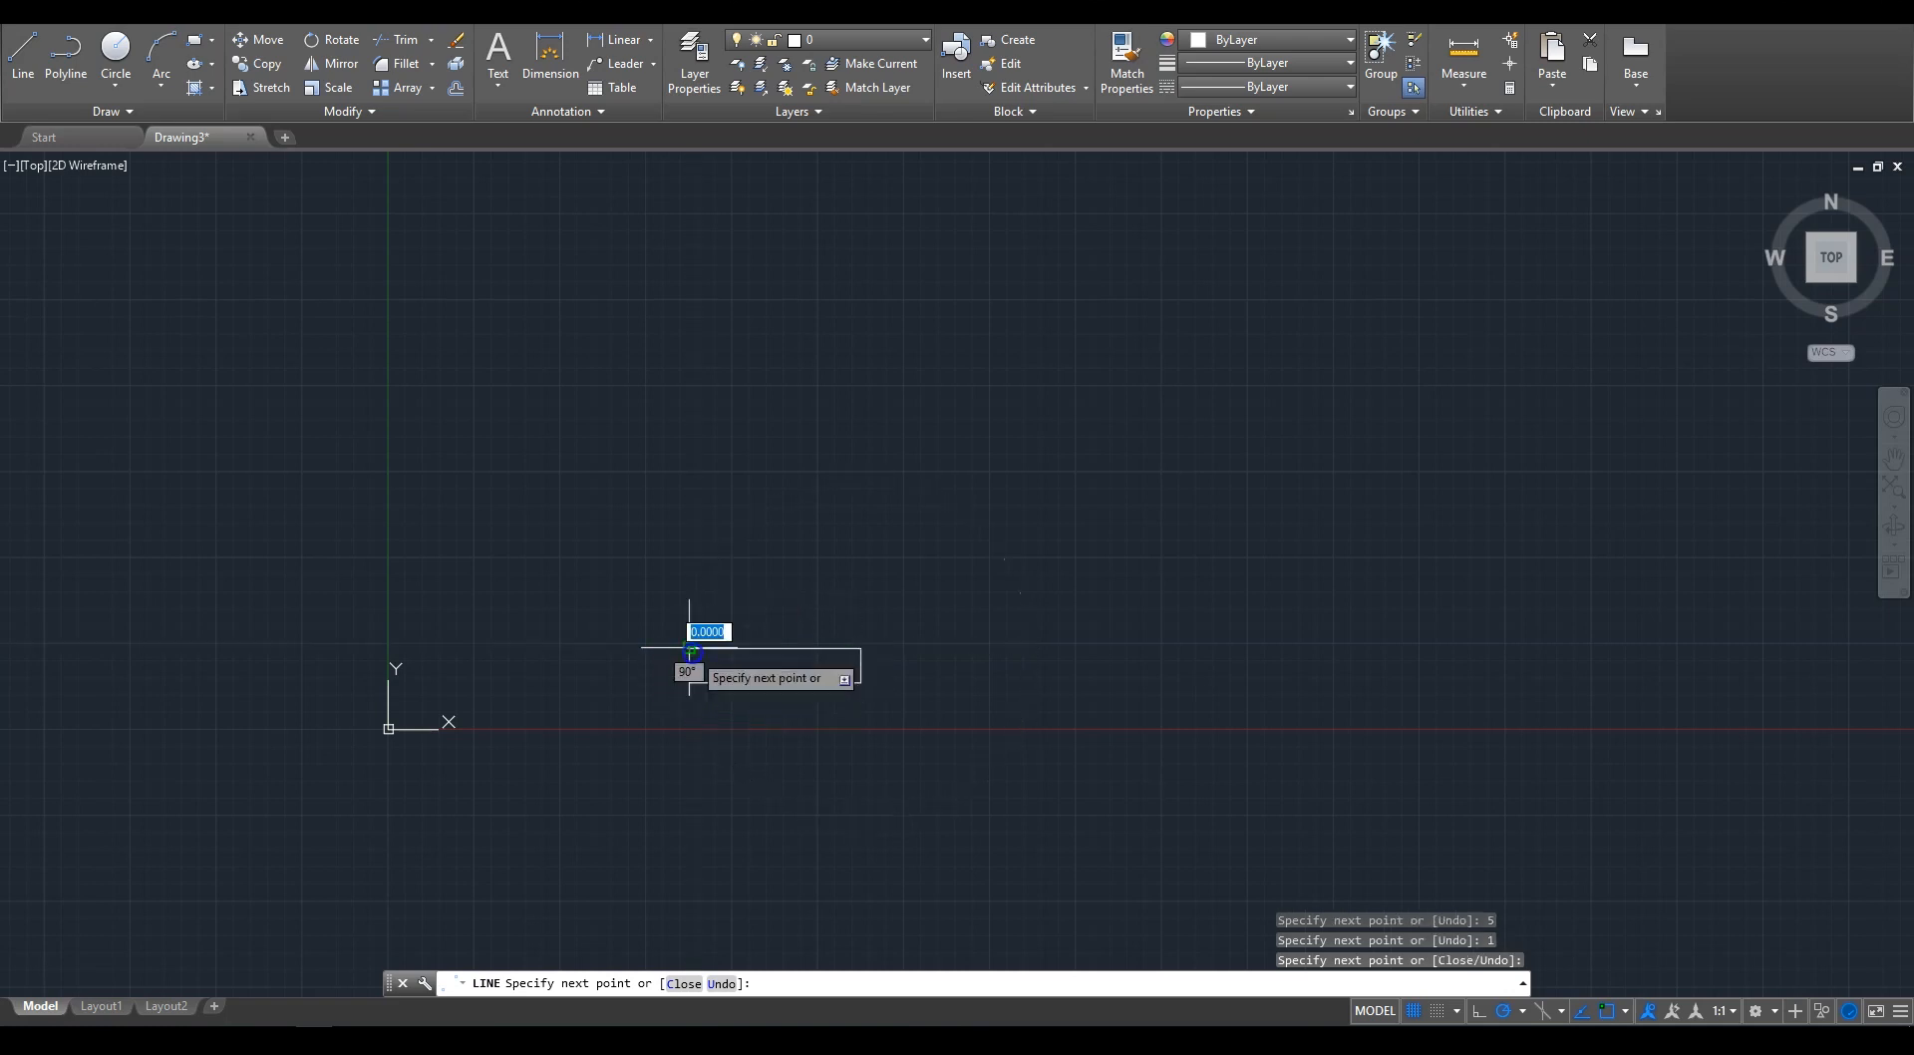
{"action": "right_click", "coordinate": [687, 592]}
{"action": "left_click", "coordinate": [727, 607]}
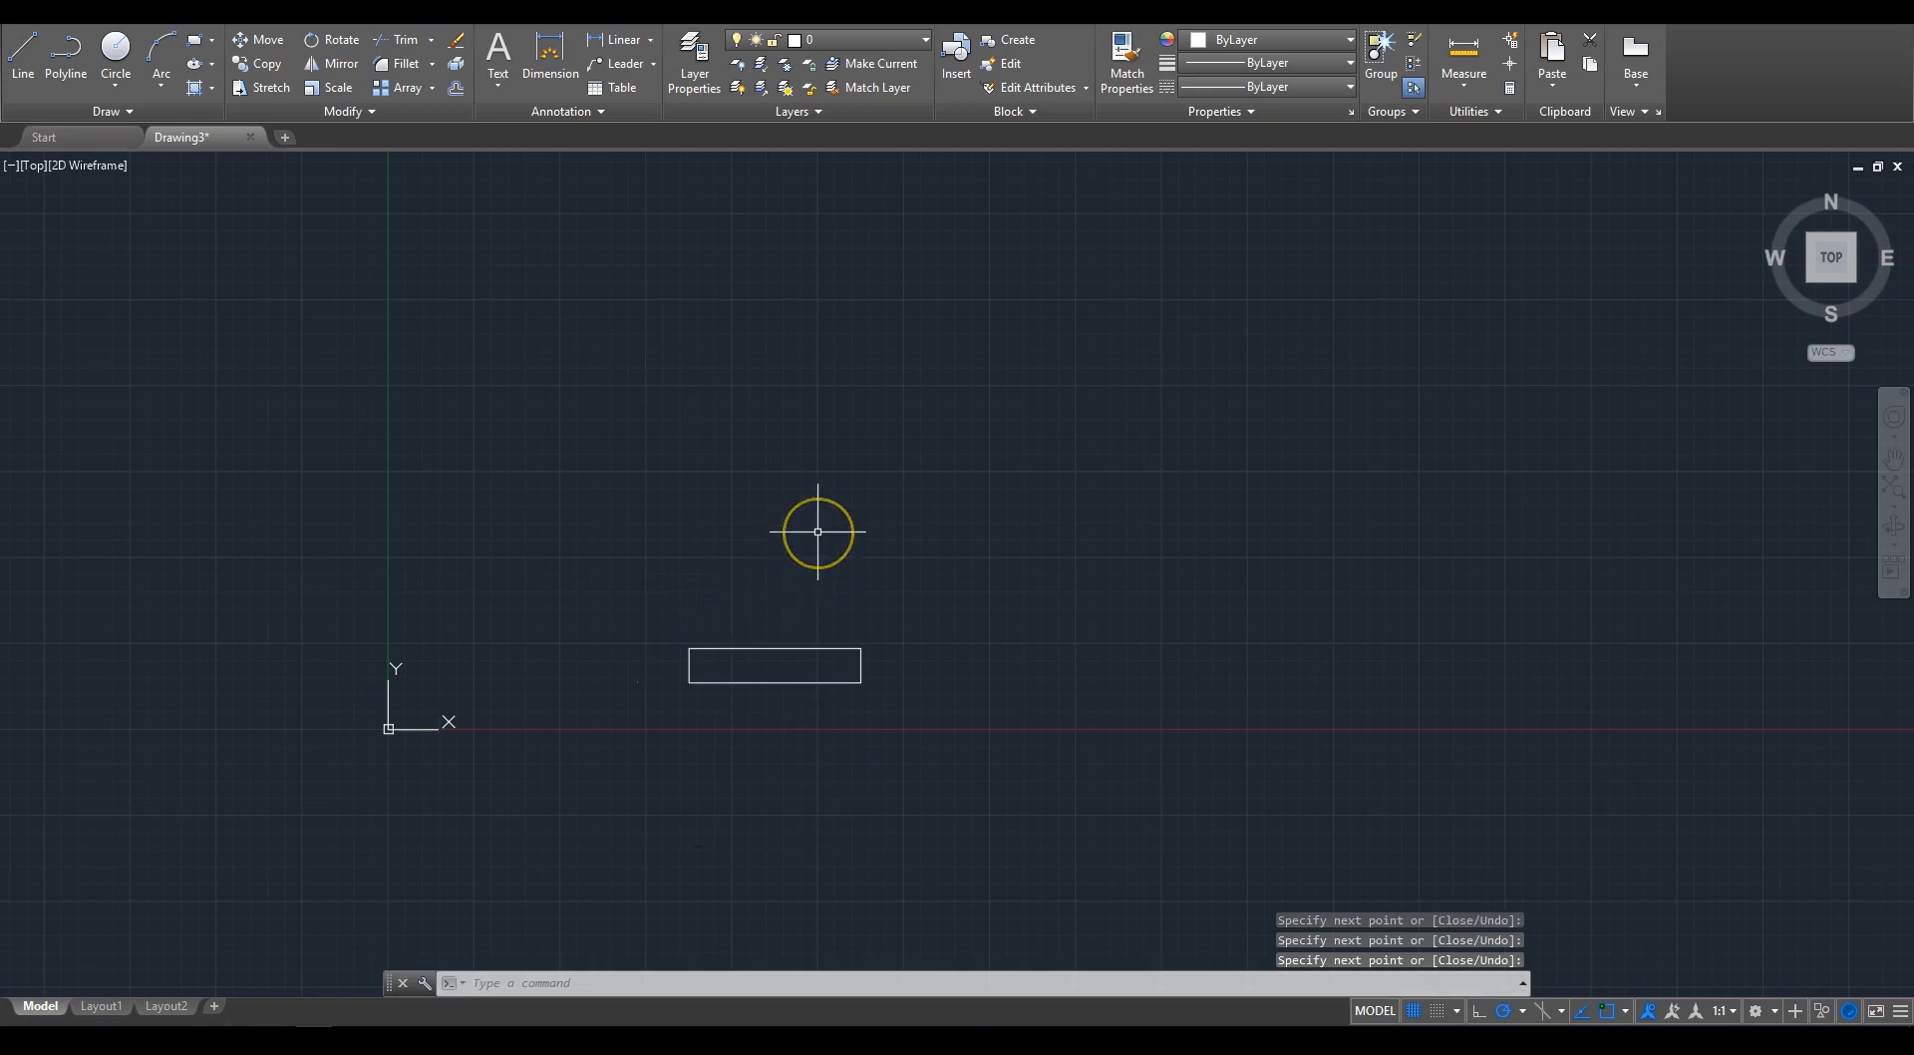
Step: Draw a rectangle 6 units wide and 3 units high with a single polyline, beside the line-built rectangle
{"action": "left_click", "coordinate": [68, 68]}
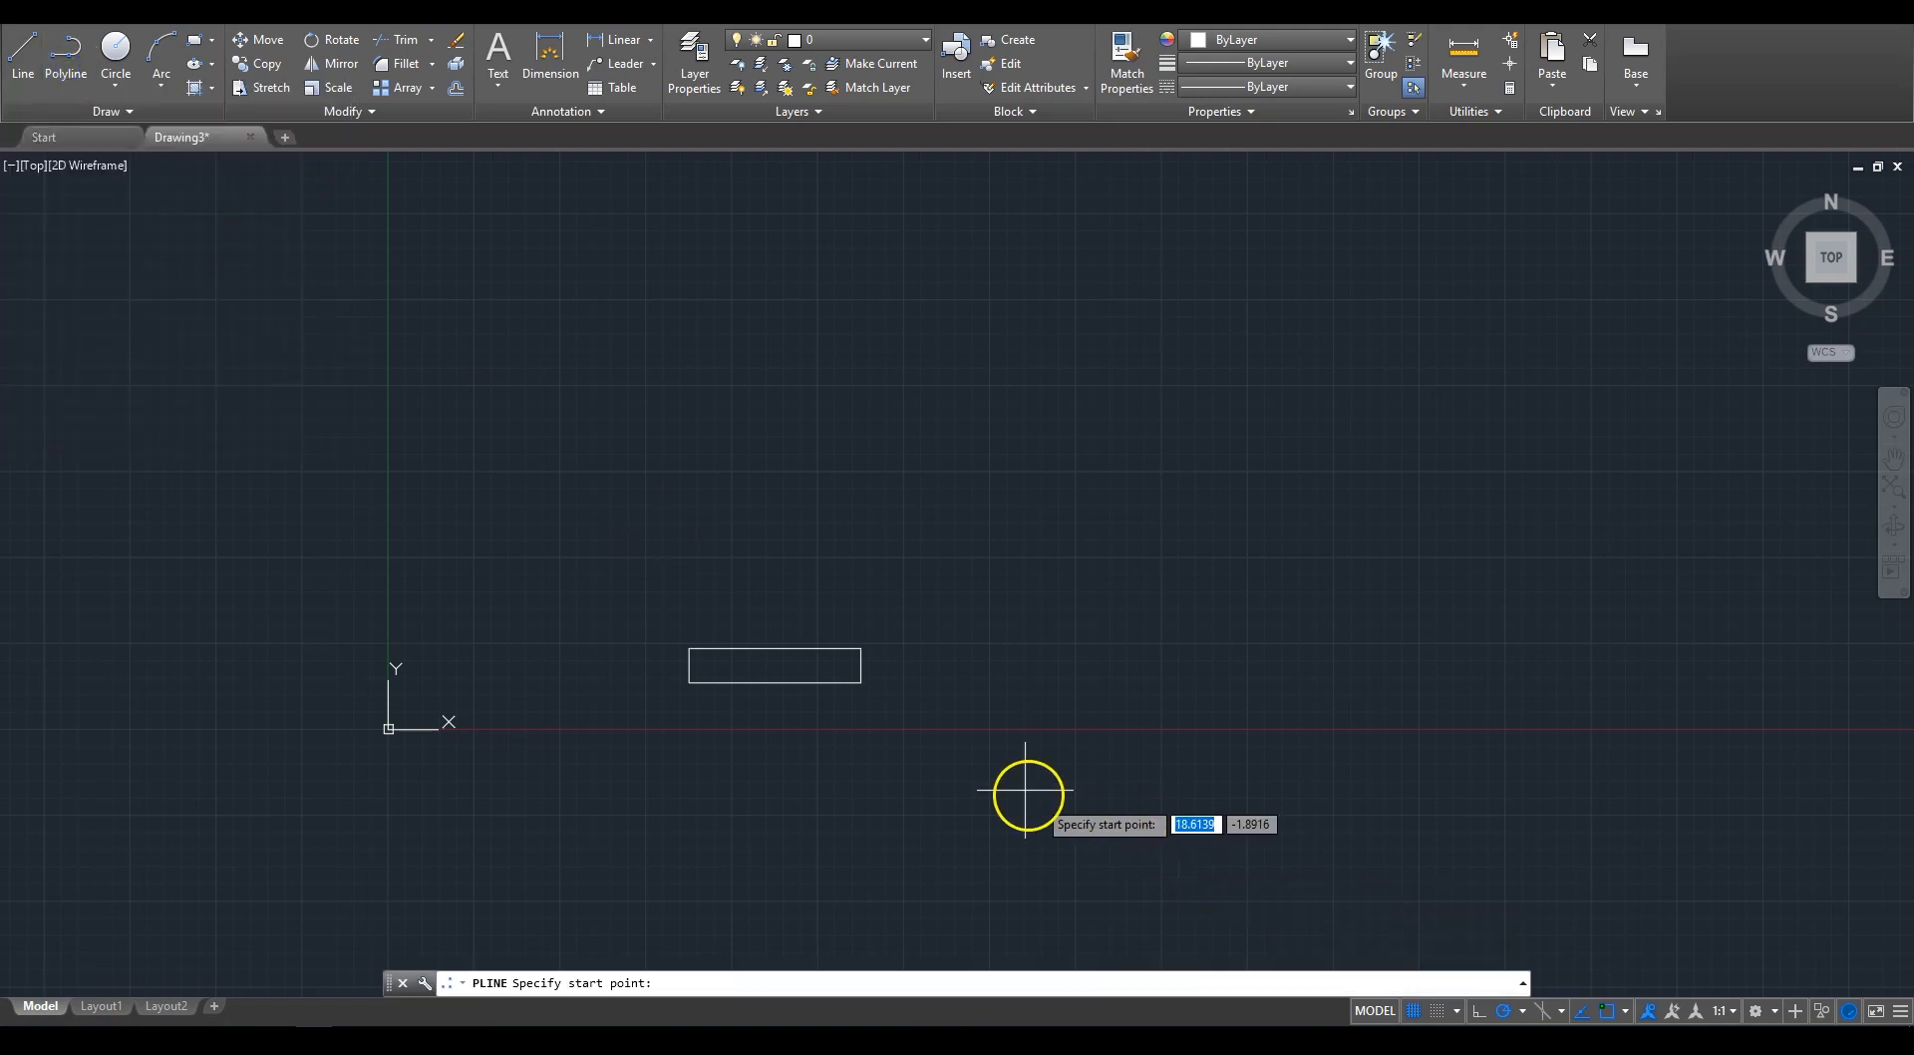
{"action": "left_click", "coordinate": [936, 682]}
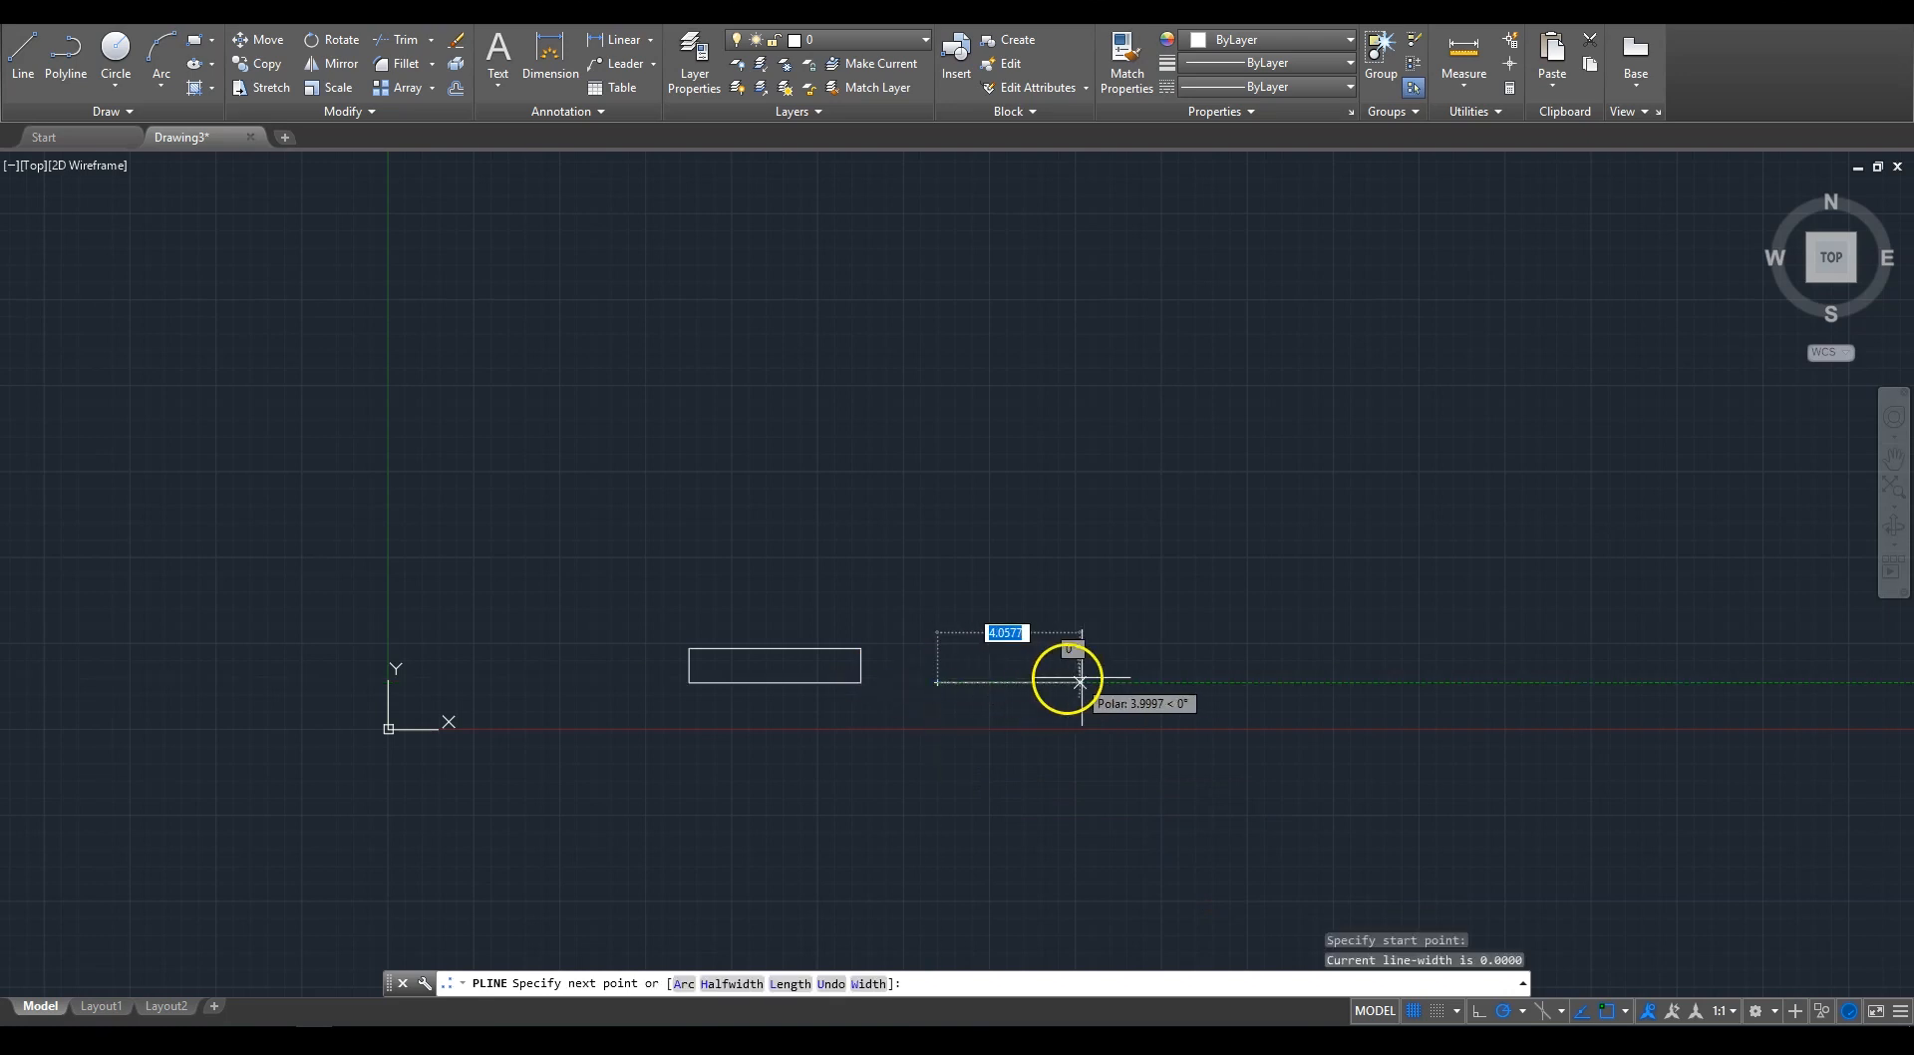
{"action": "type", "text": "6"}
{"action": "key", "text": "Return"}
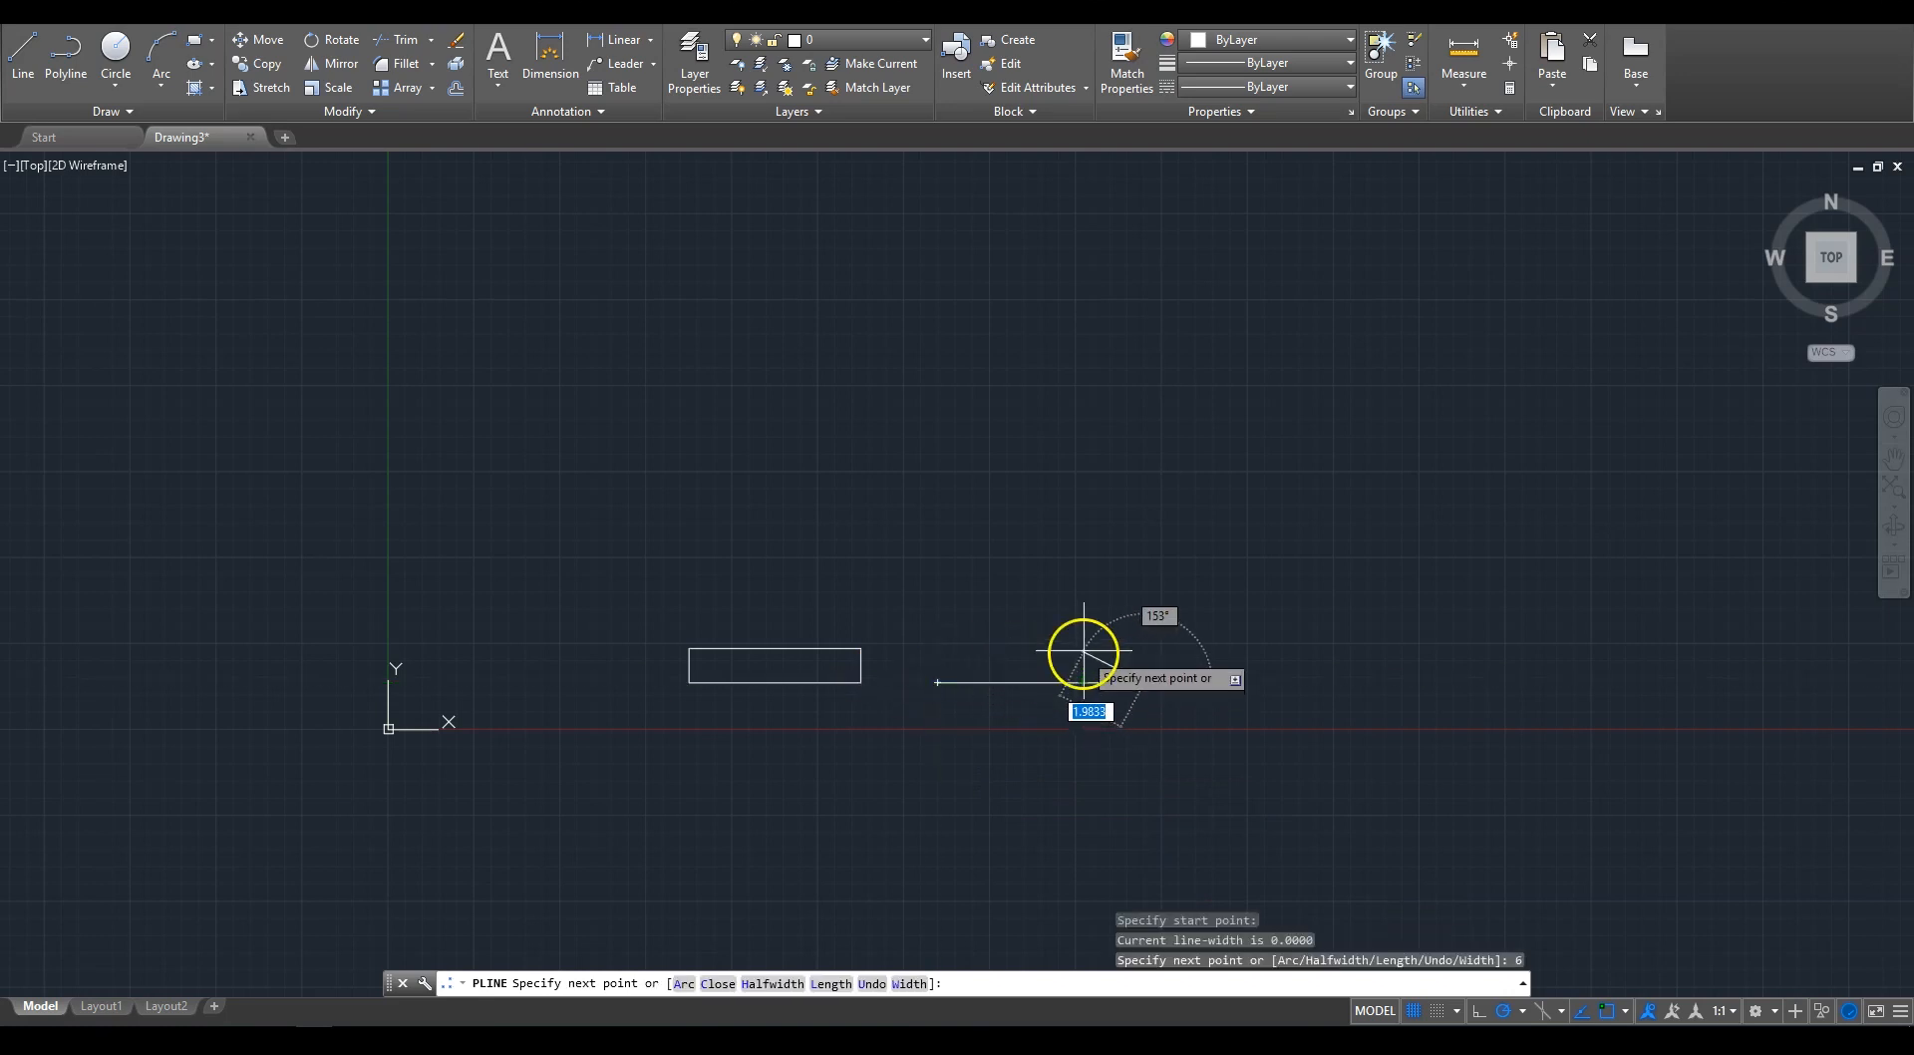
{"action": "type", "text": "2"}
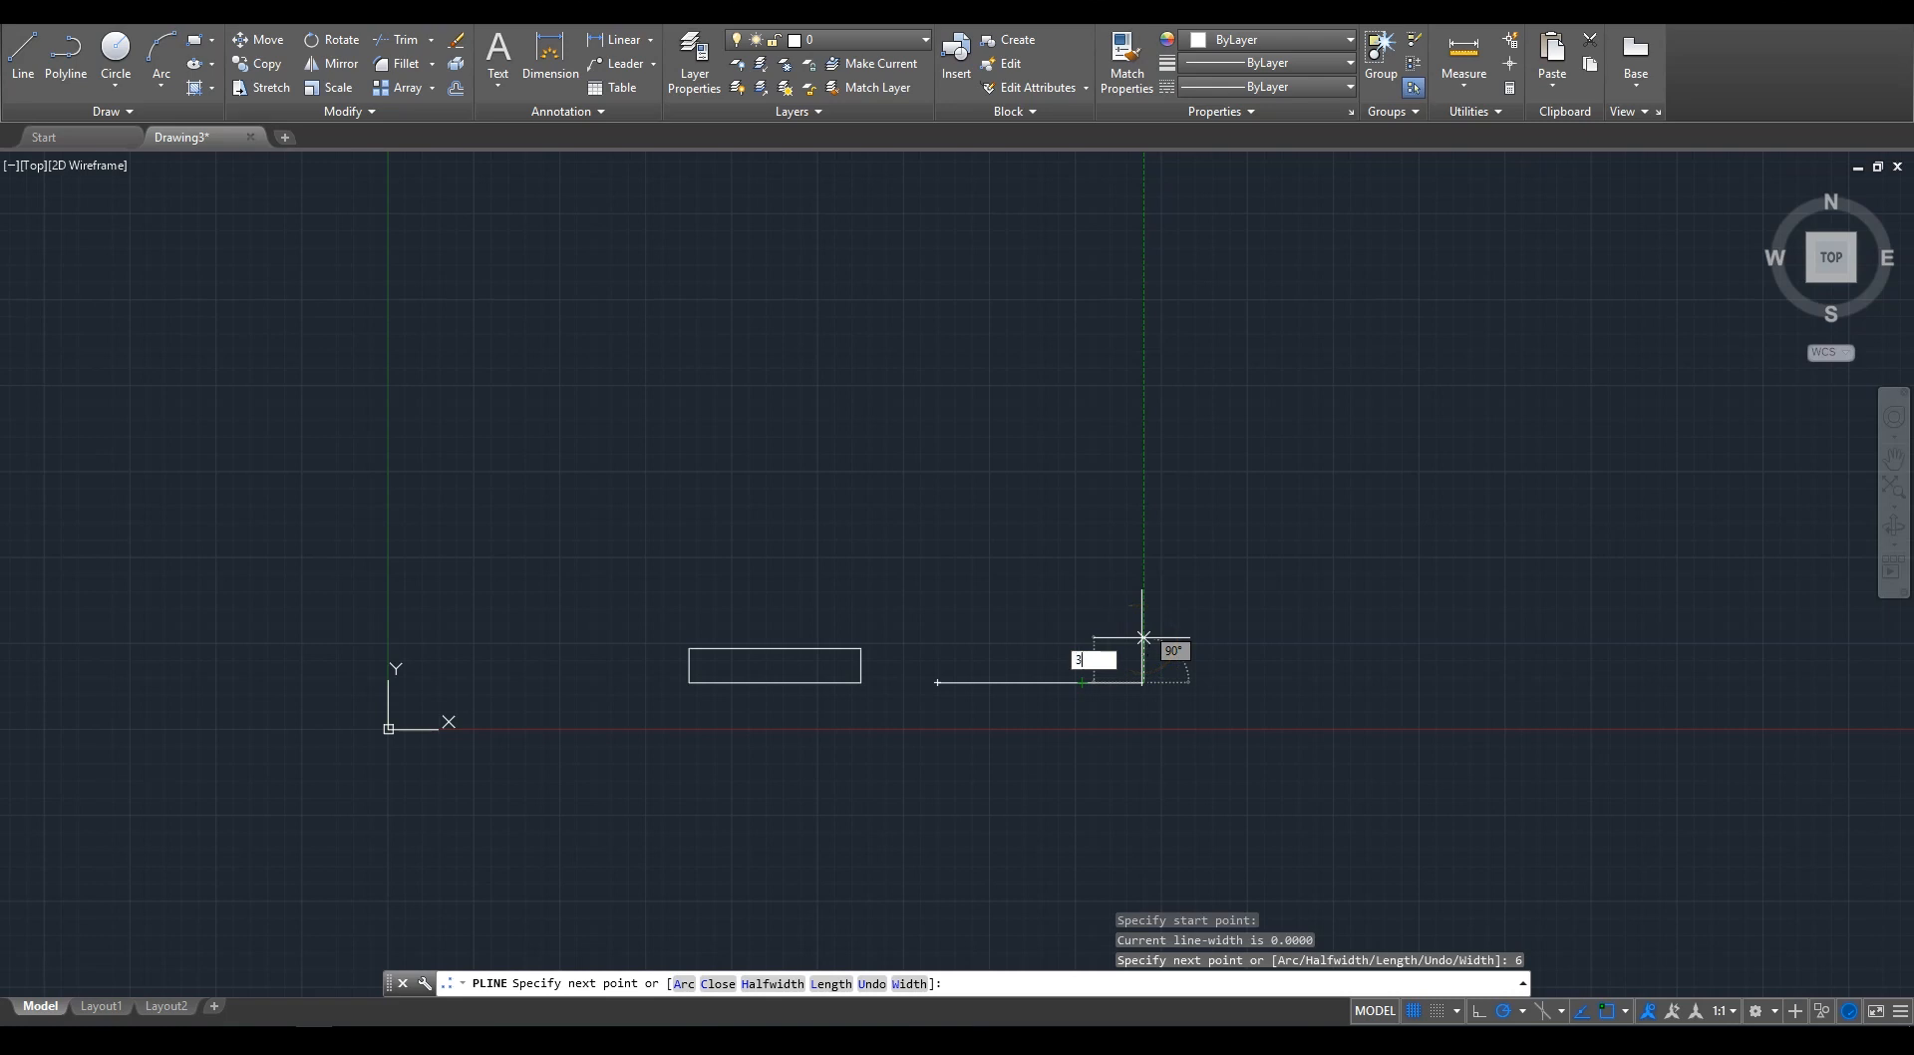
{"action": "key", "text": "Return"}
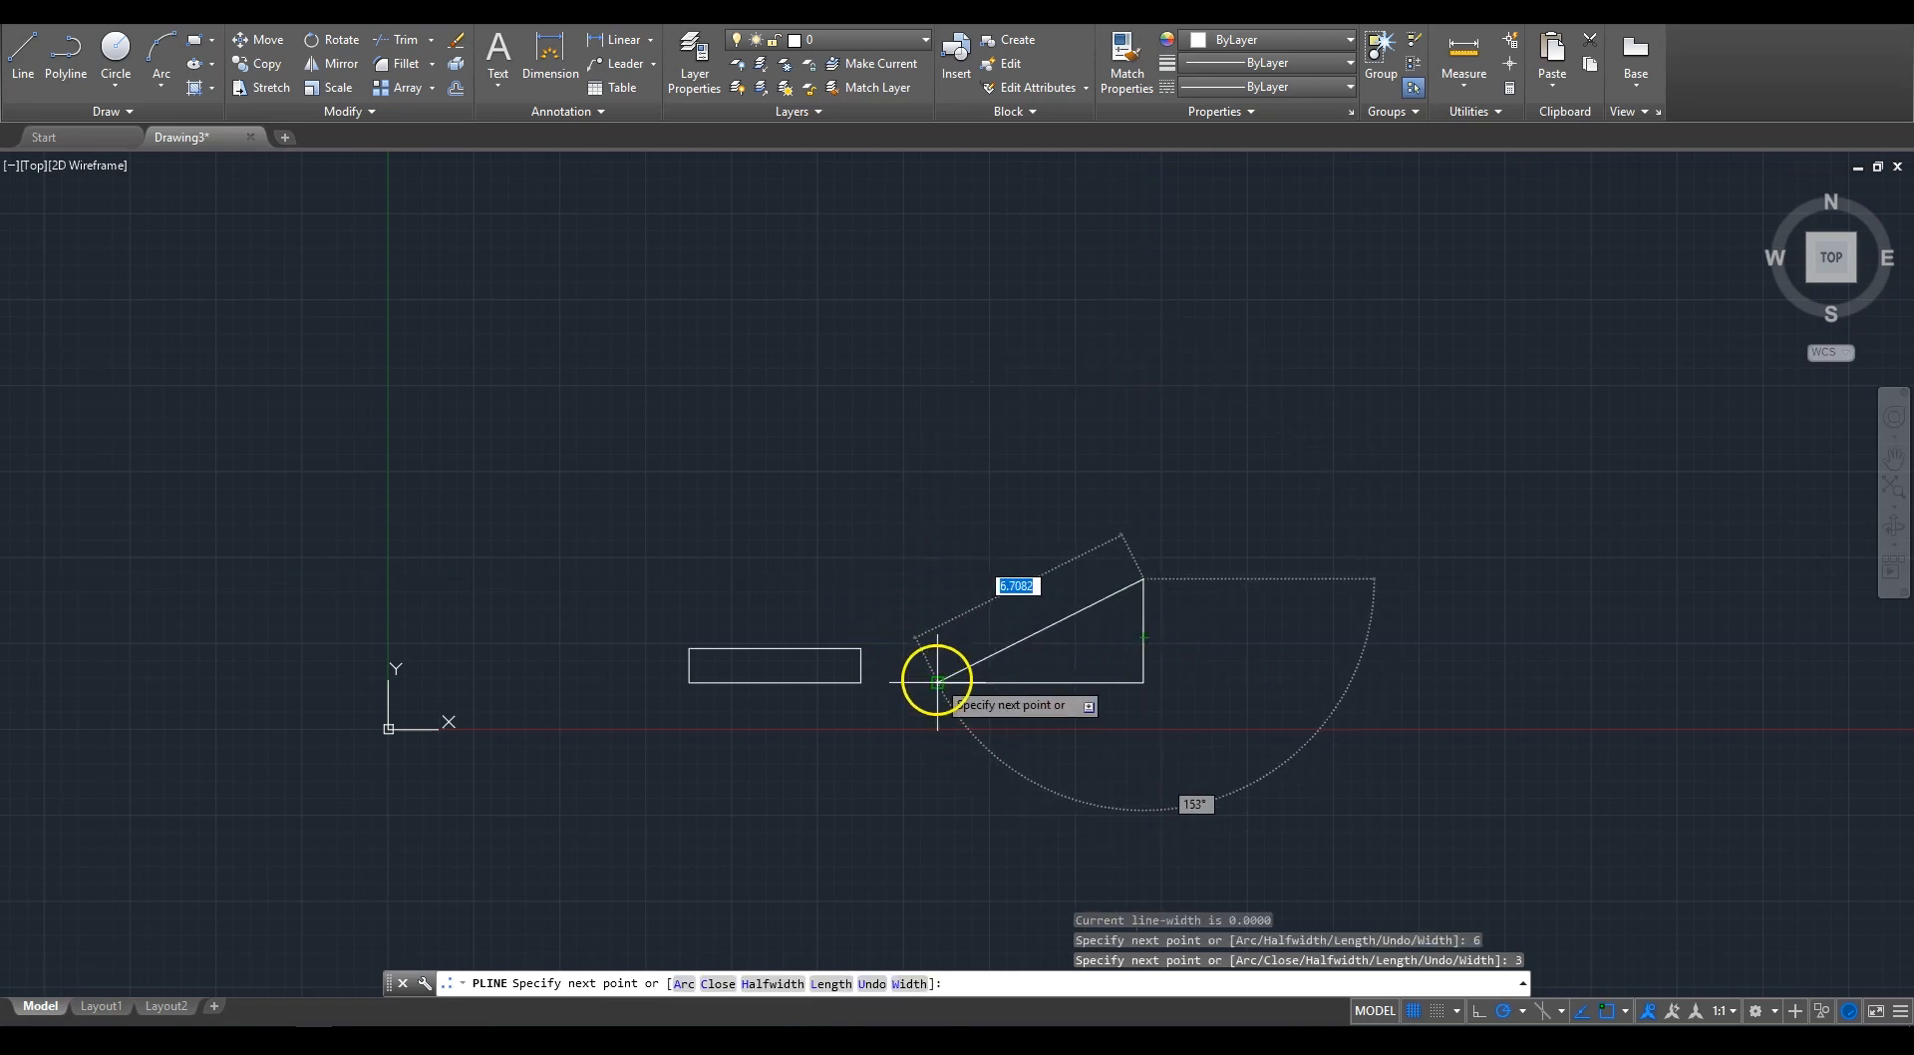
{"action": "left_click", "coordinate": [937, 578]}
{"action": "left_click", "coordinate": [937, 683]}
{"action": "right_click", "coordinate": [997, 603]}
{"action": "left_click", "coordinate": [1012, 615]}
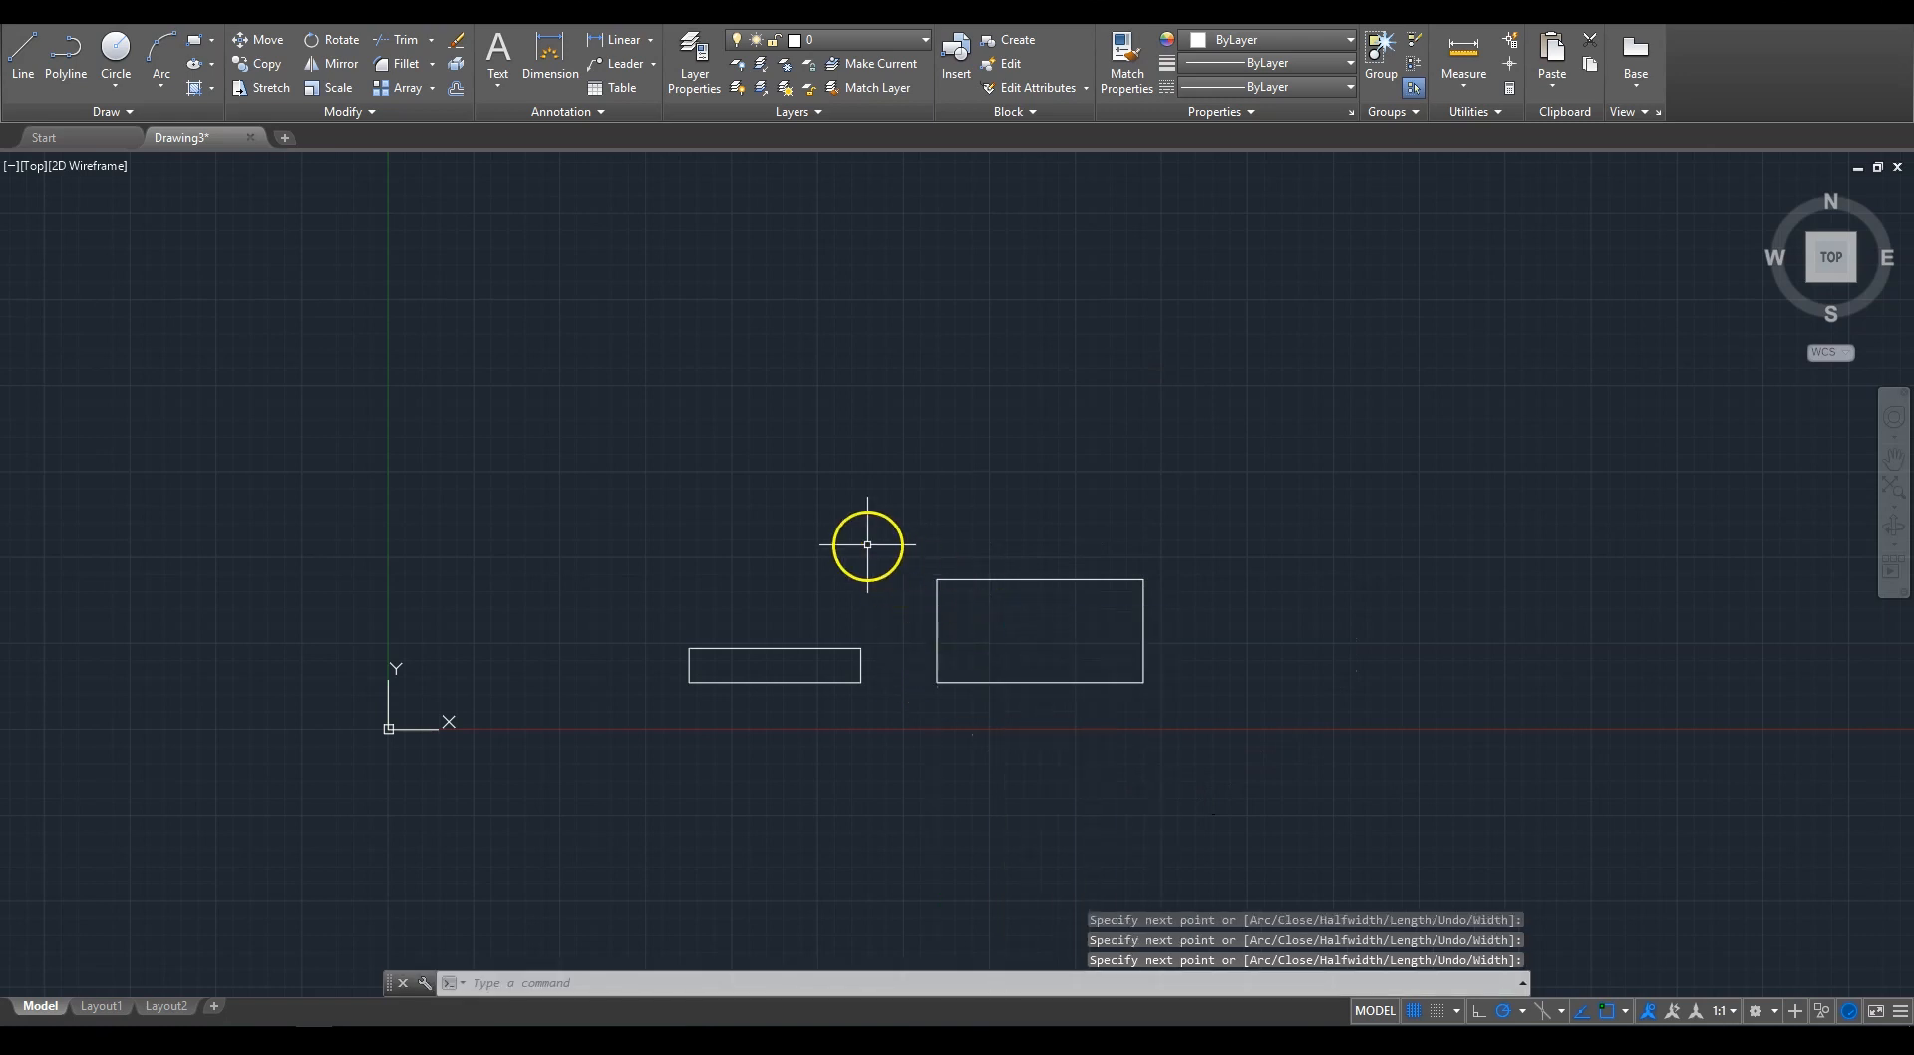
Step: Compare selecting one edge of the line-built rectangle with selecting the polyline rectangle, and examine the polyline's properties, including its area
{"action": "left_click", "coordinate": [796, 647]}
{"action": "key", "text": "Escape"}
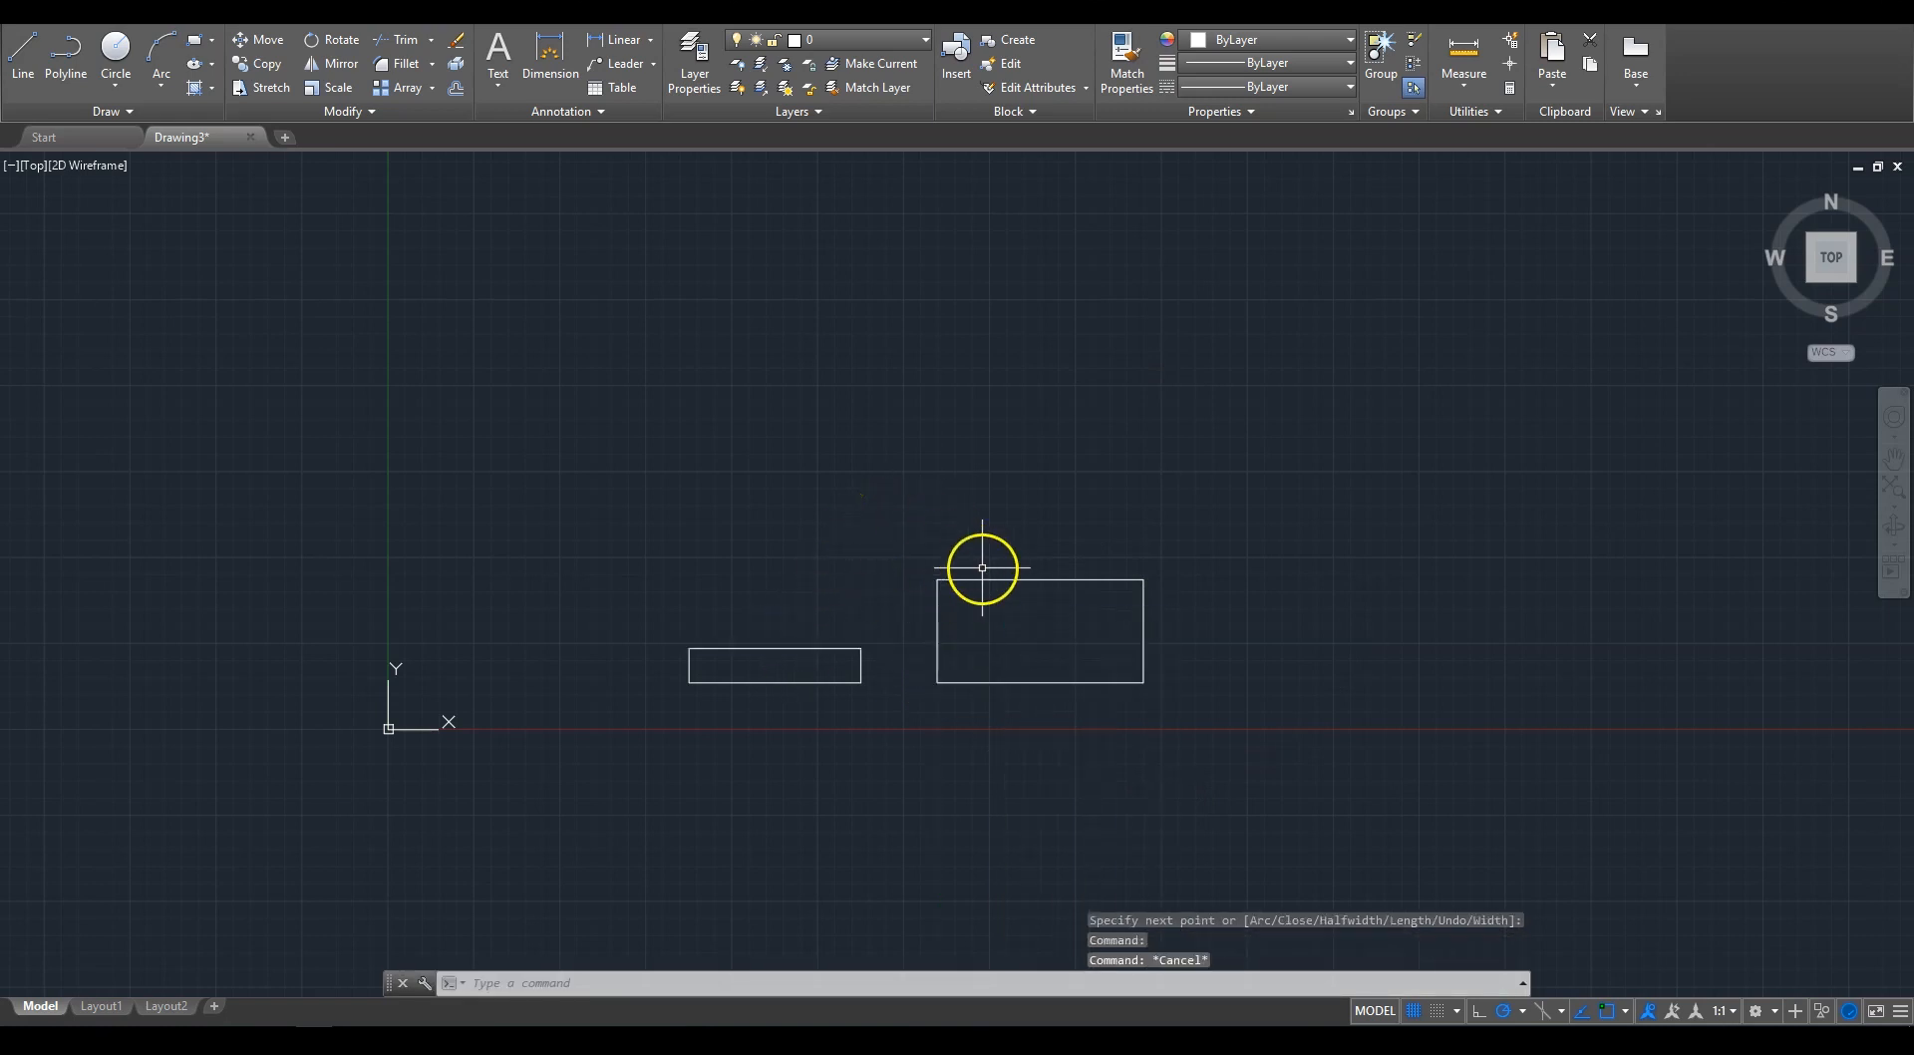
{"action": "left_click", "coordinate": [982, 578]}
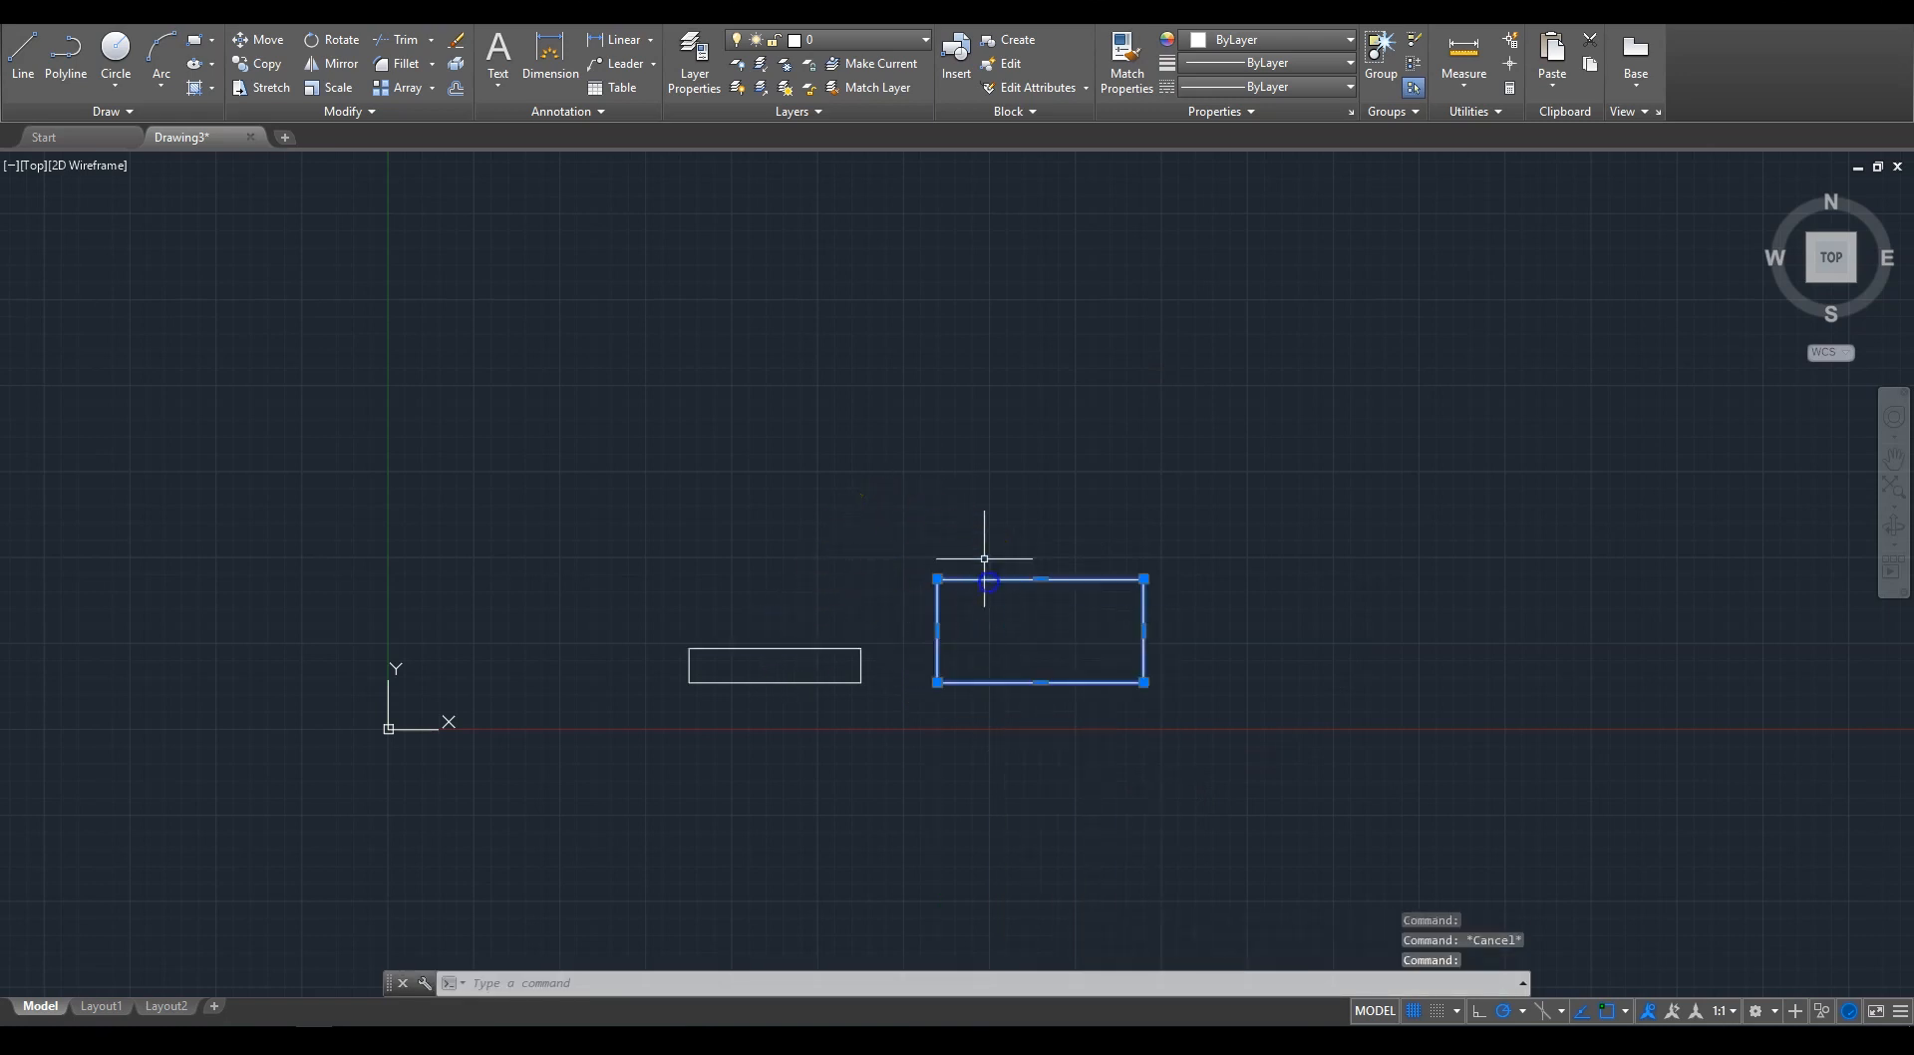
{"action": "right_click", "coordinate": [1025, 468]}
{"action": "left_click", "coordinate": [1094, 940]}
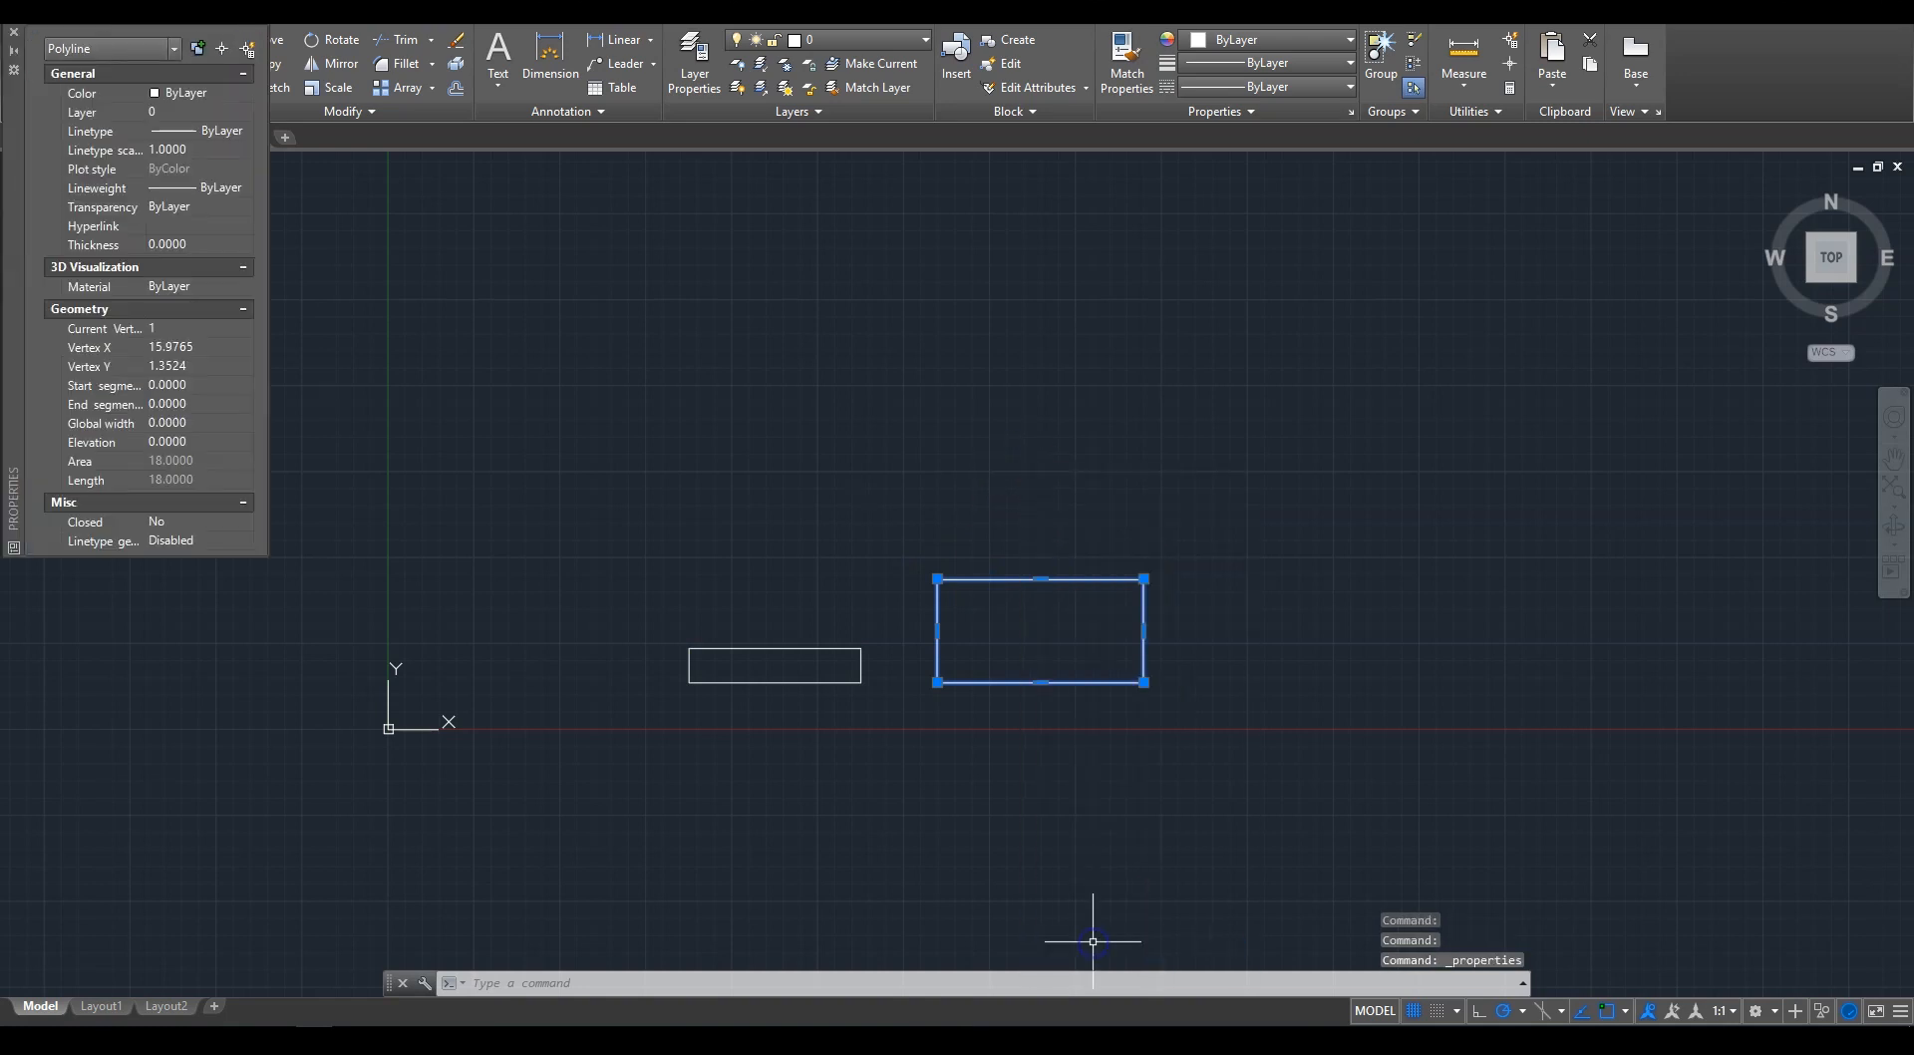
{"action": "left_click", "coordinate": [159, 464]}
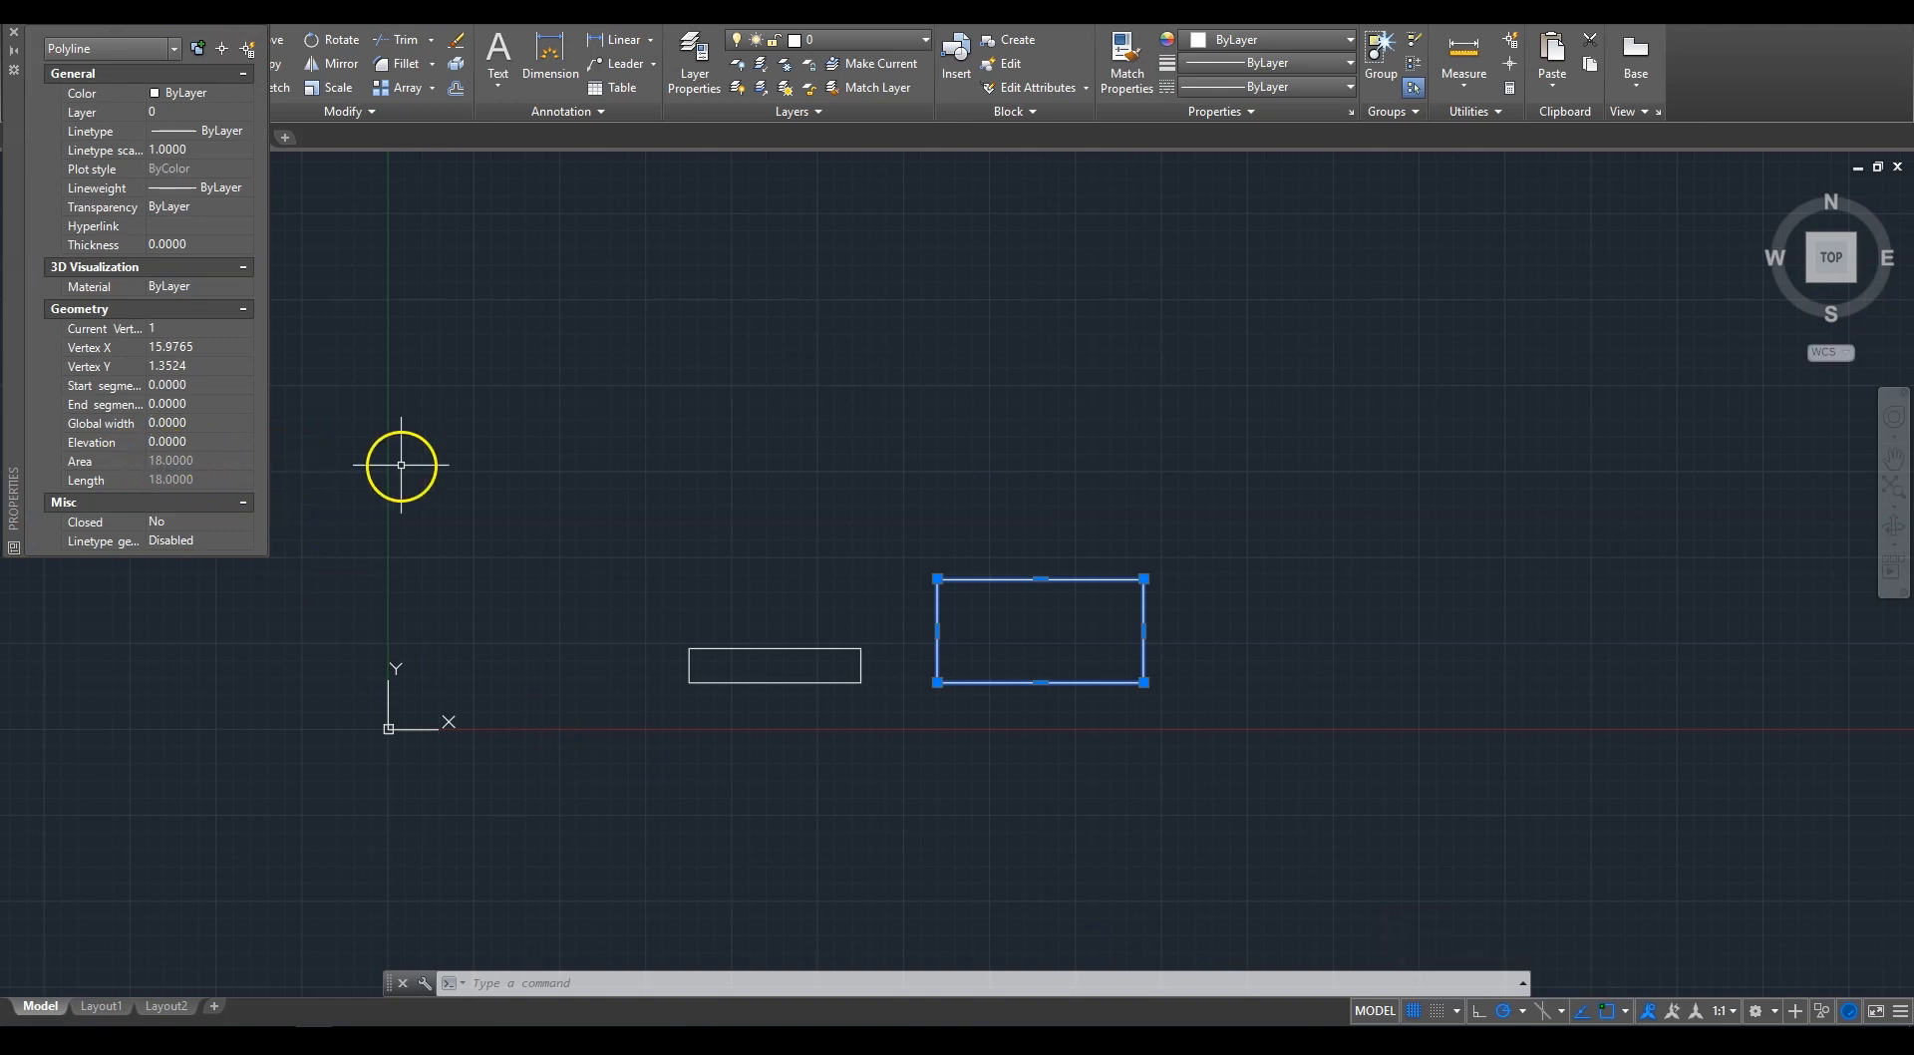
{"action": "left_click", "coordinate": [14, 33]}
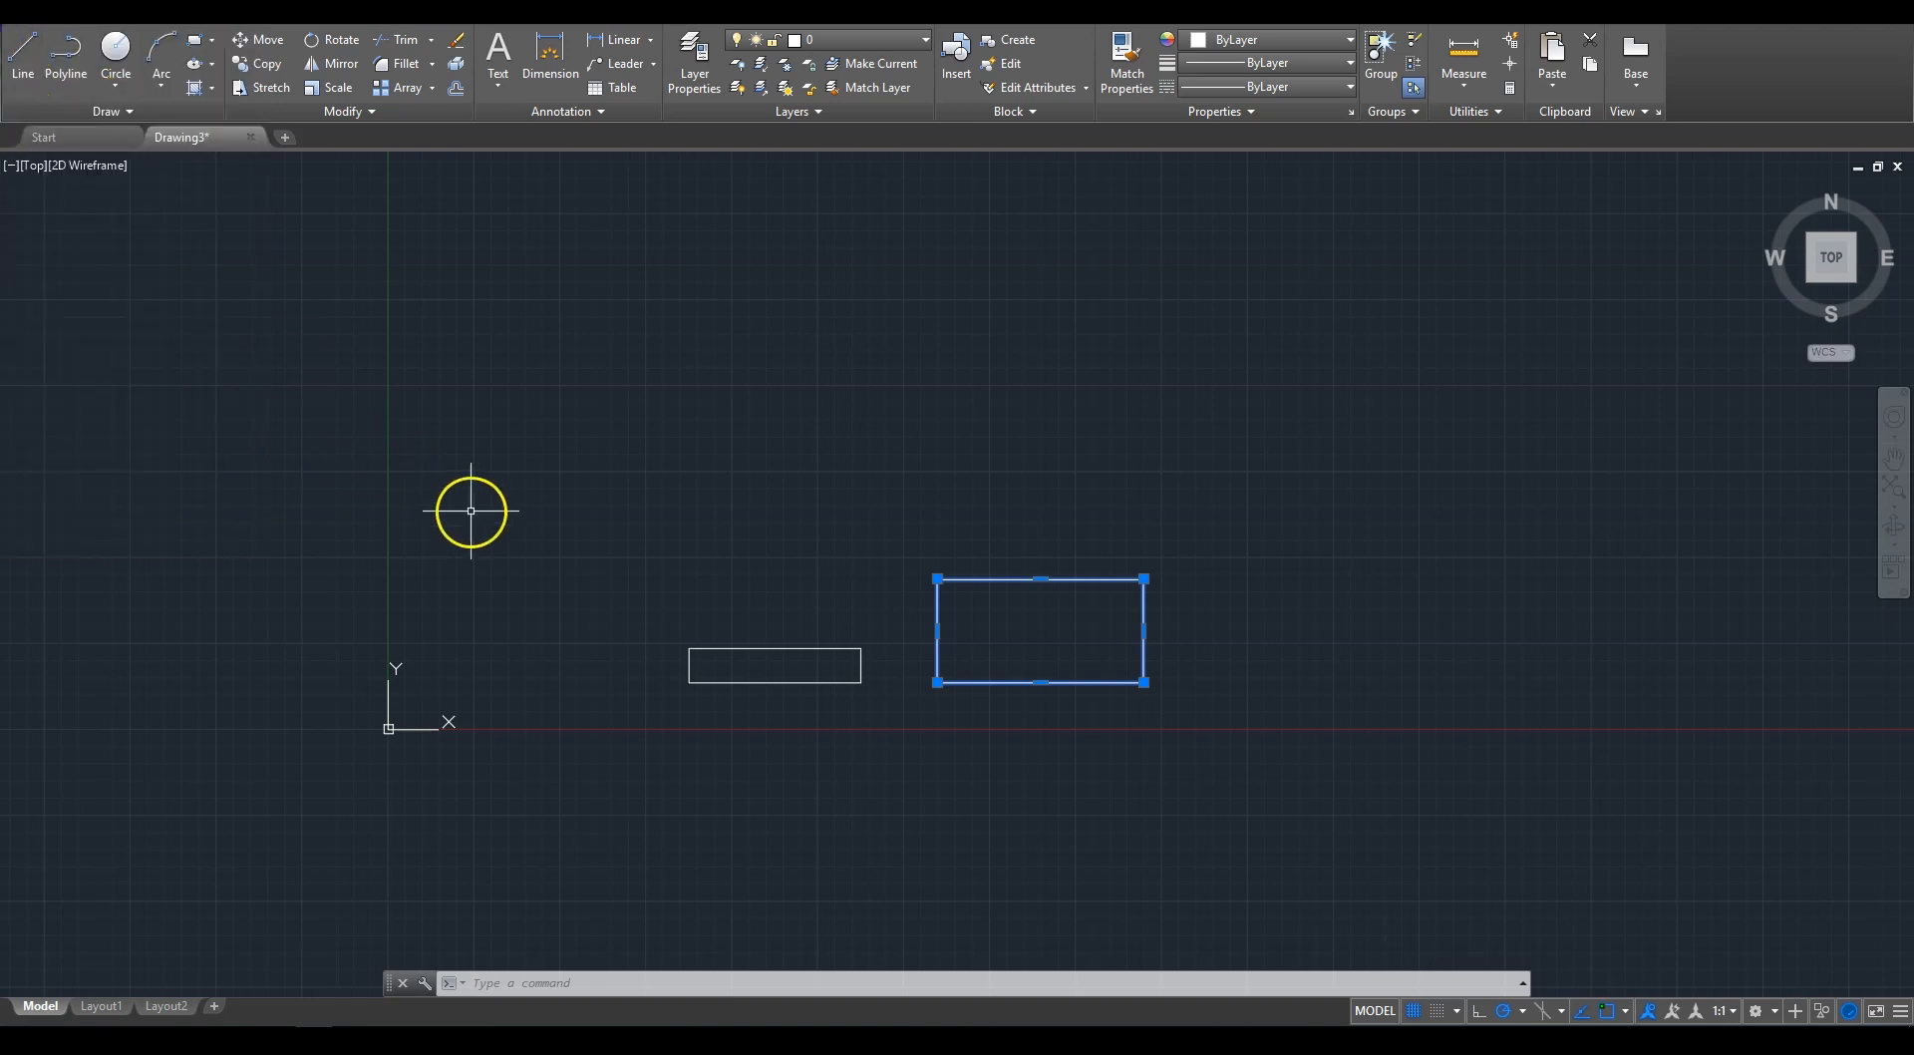
Step: Erase both the line-built rectangle and the polyline rectangle together
{"action": "left_click", "coordinate": [641, 512]}
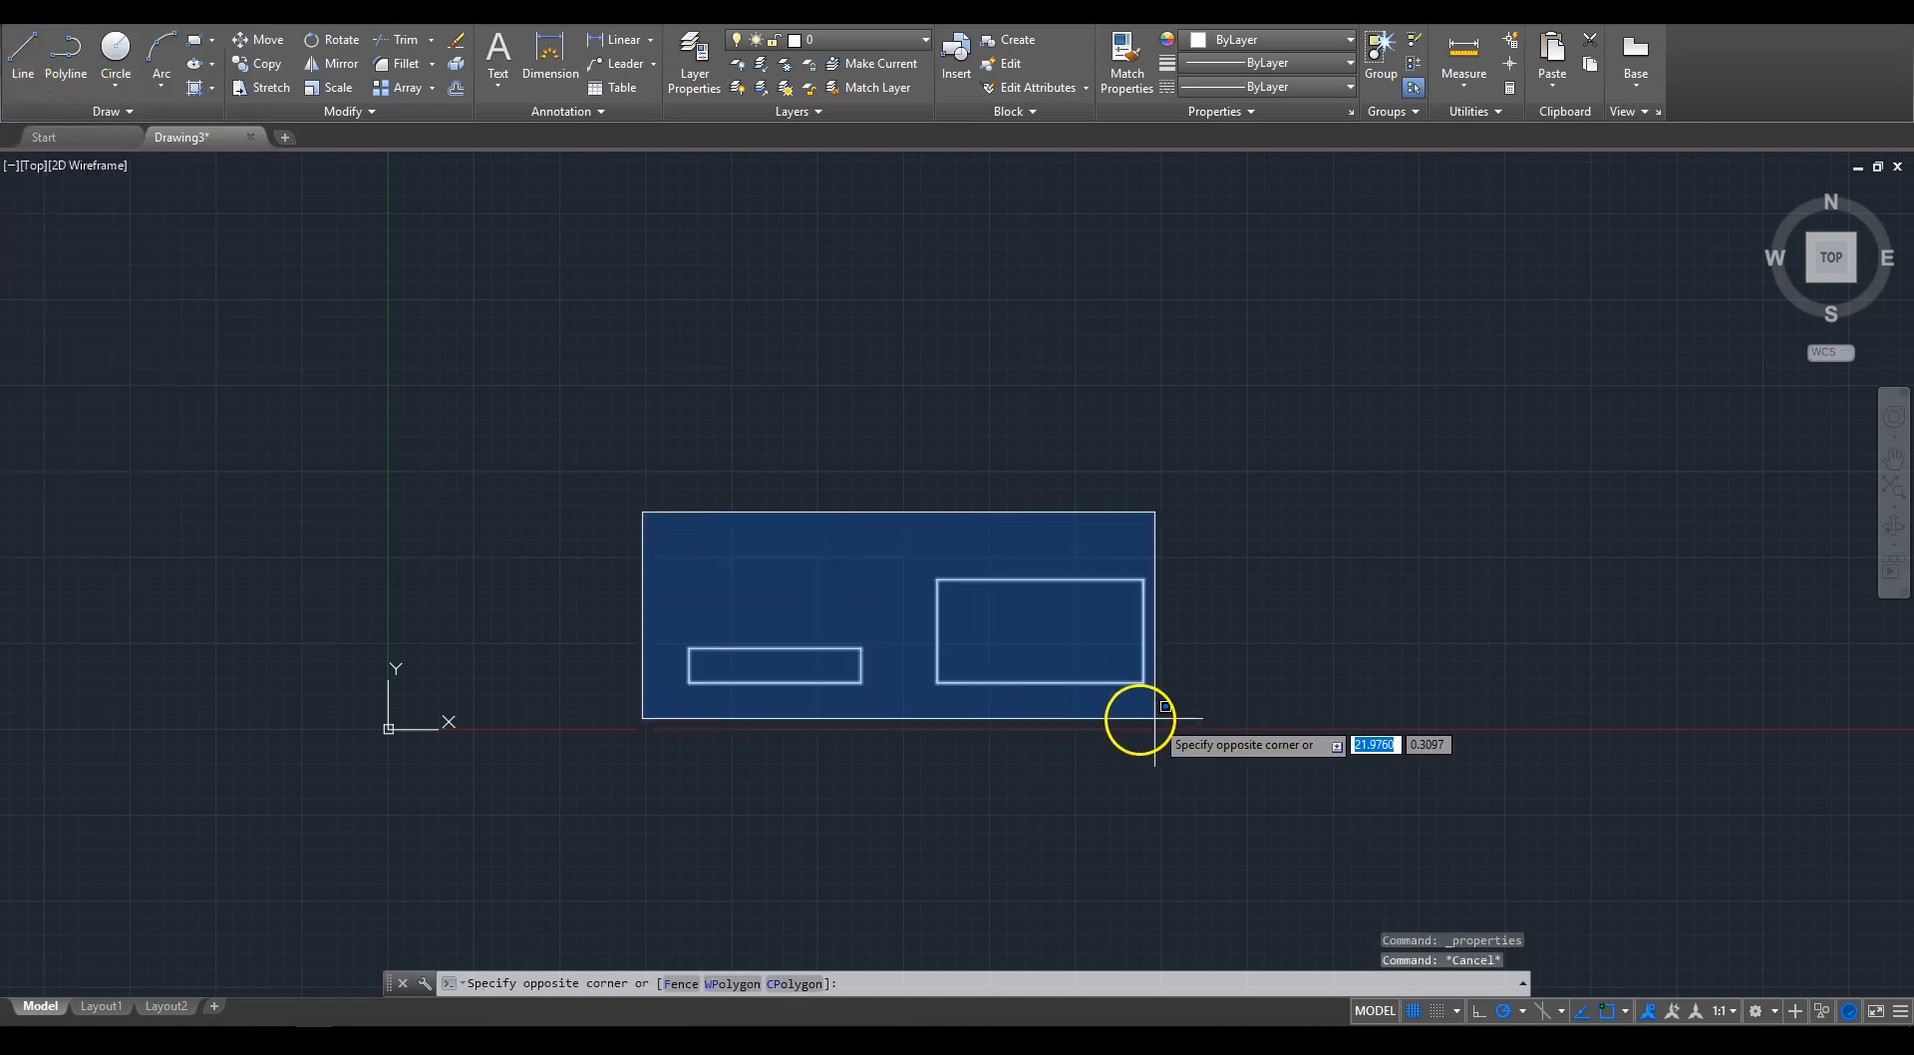
{"action": "left_click", "coordinate": [1136, 718]}
{"action": "key", "text": "Delete"}
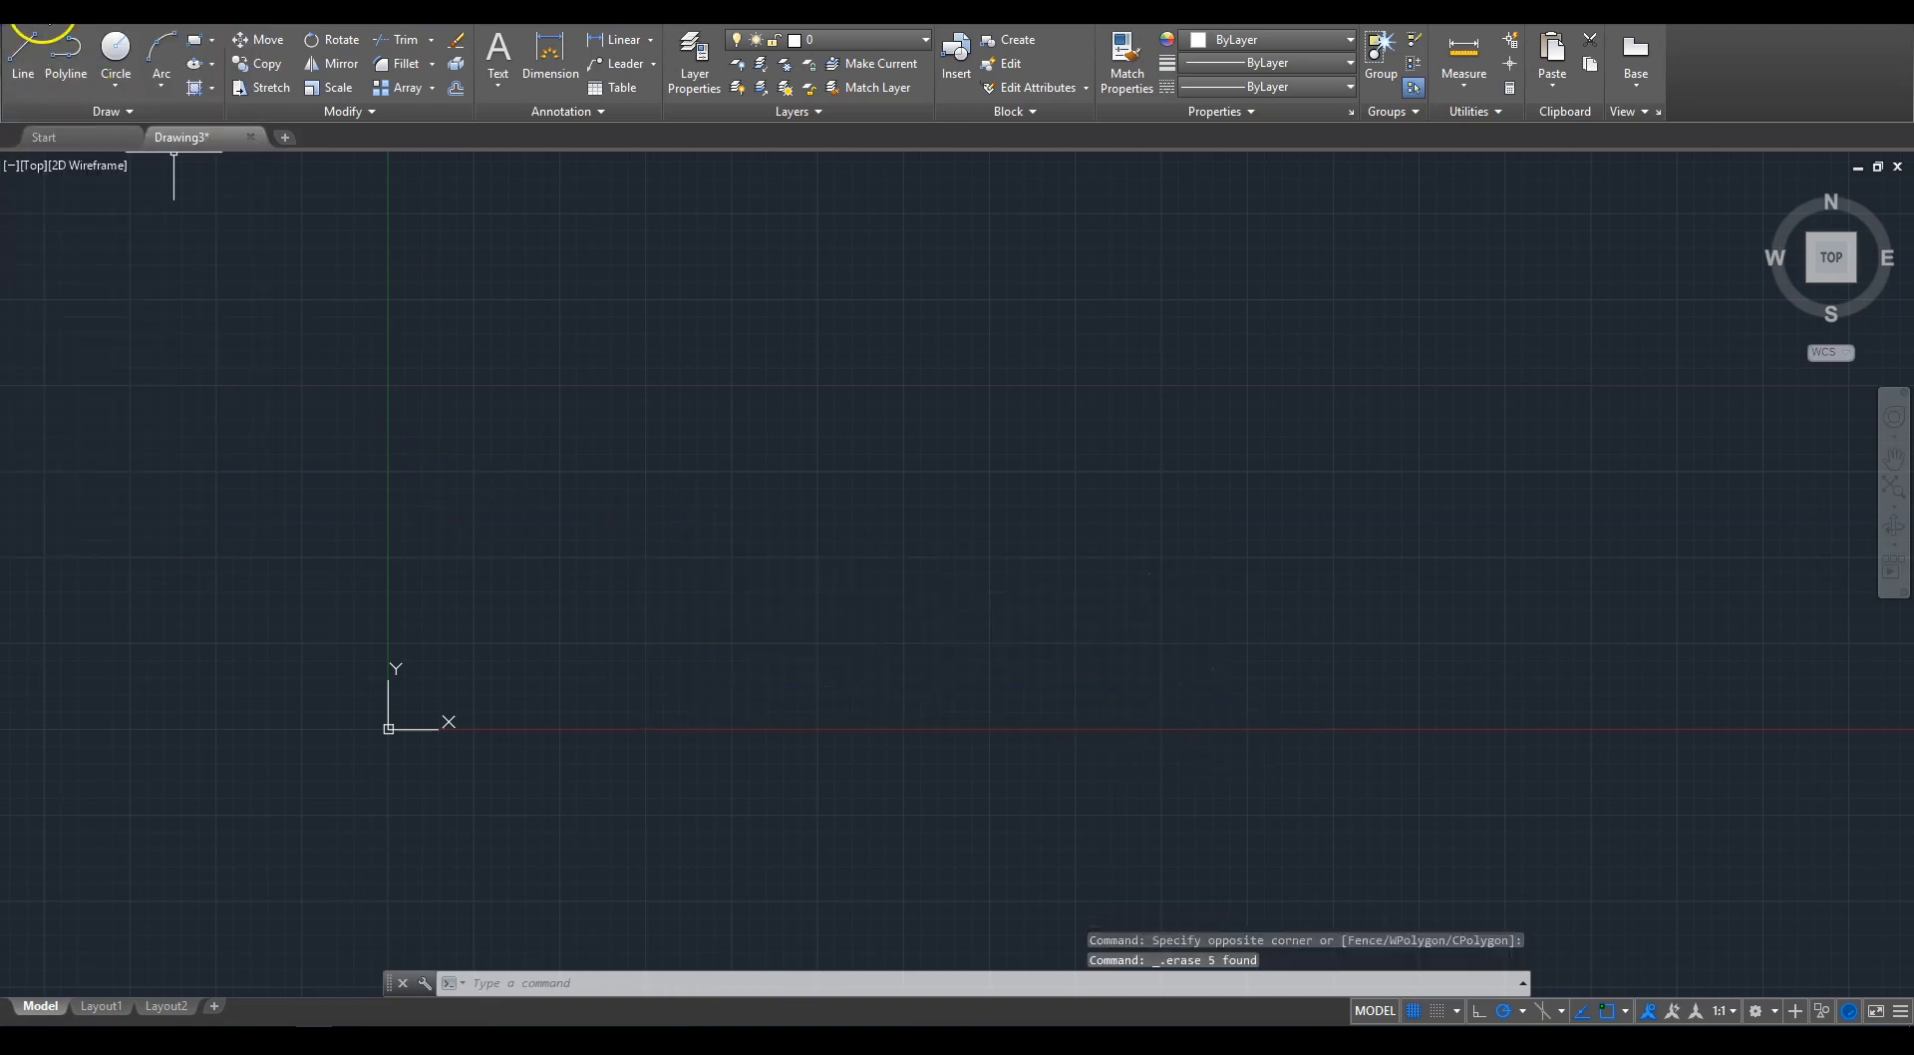
Step: Draw a wide rectangle with the Rectangle tool from two opposite corners, with an area of about 33 square units
{"action": "left_click", "coordinate": [194, 44]}
{"action": "left_click", "coordinate": [820, 646]}
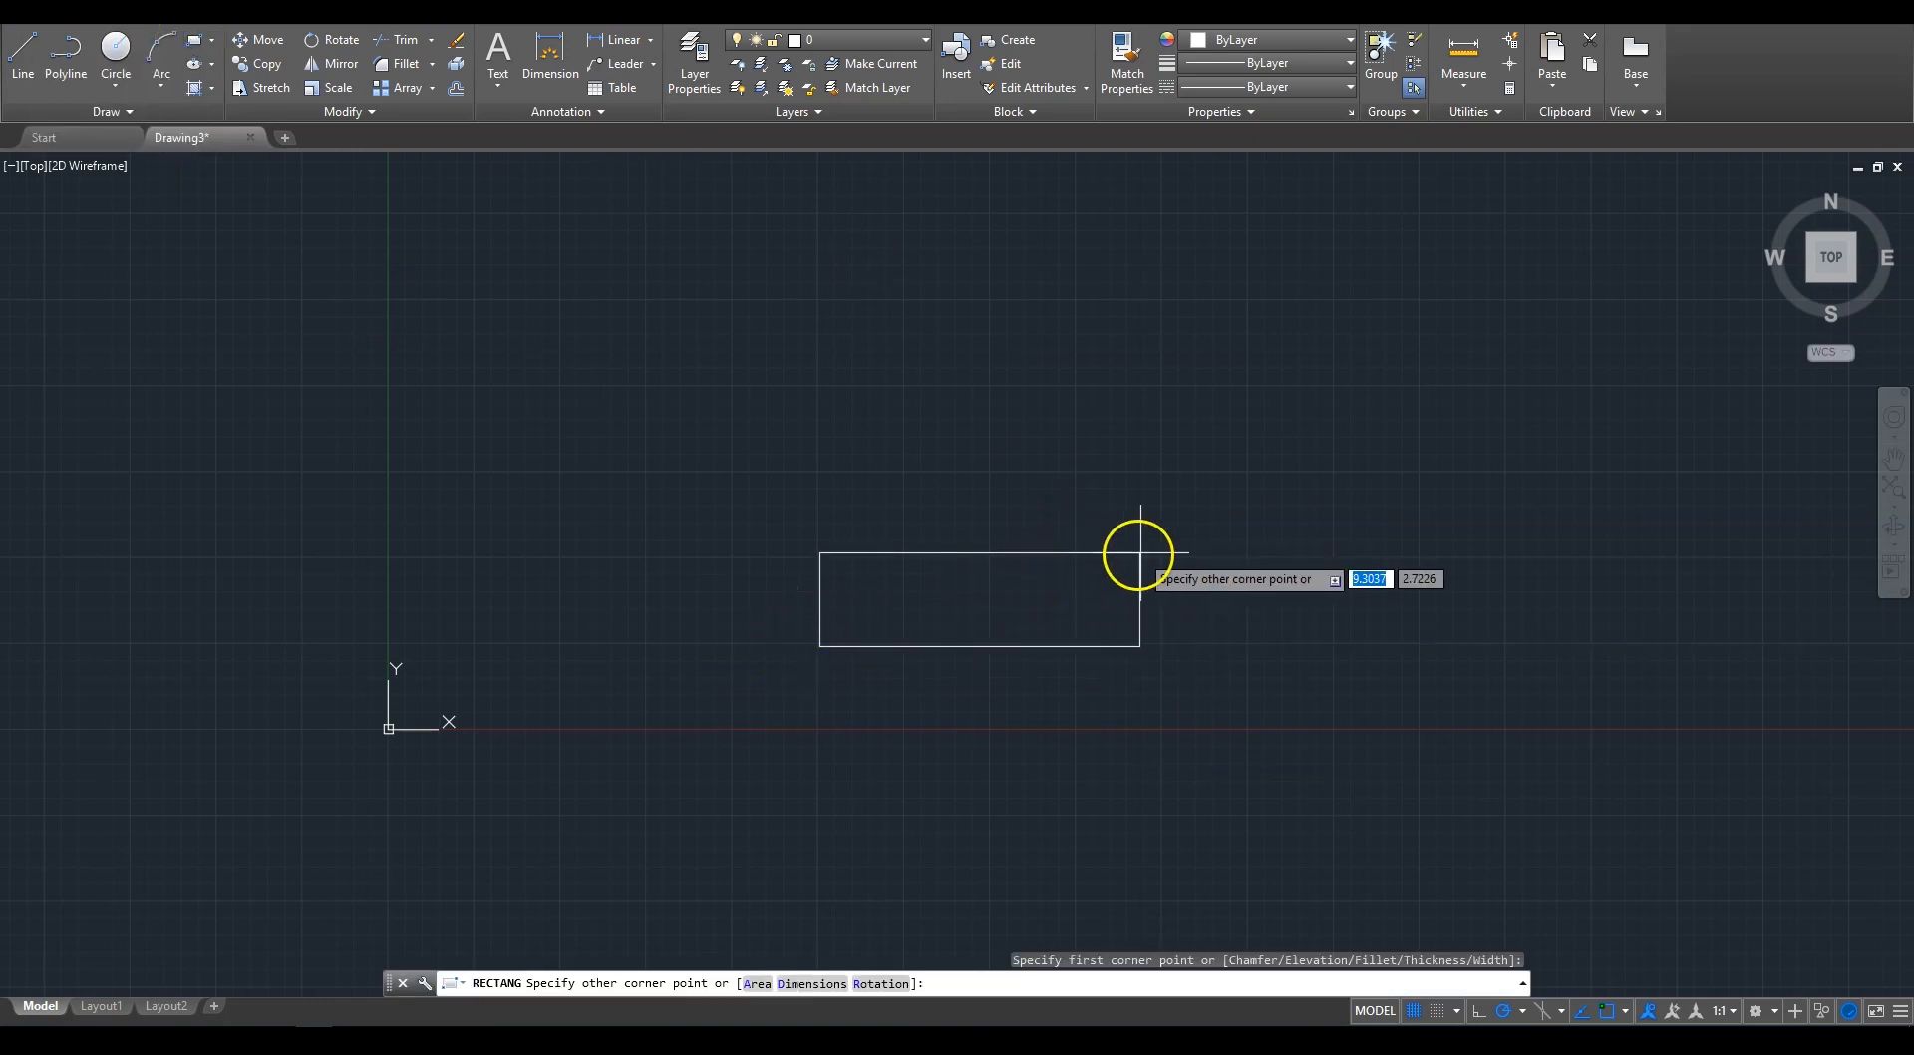
{"action": "left_click", "coordinate": [1150, 527]}
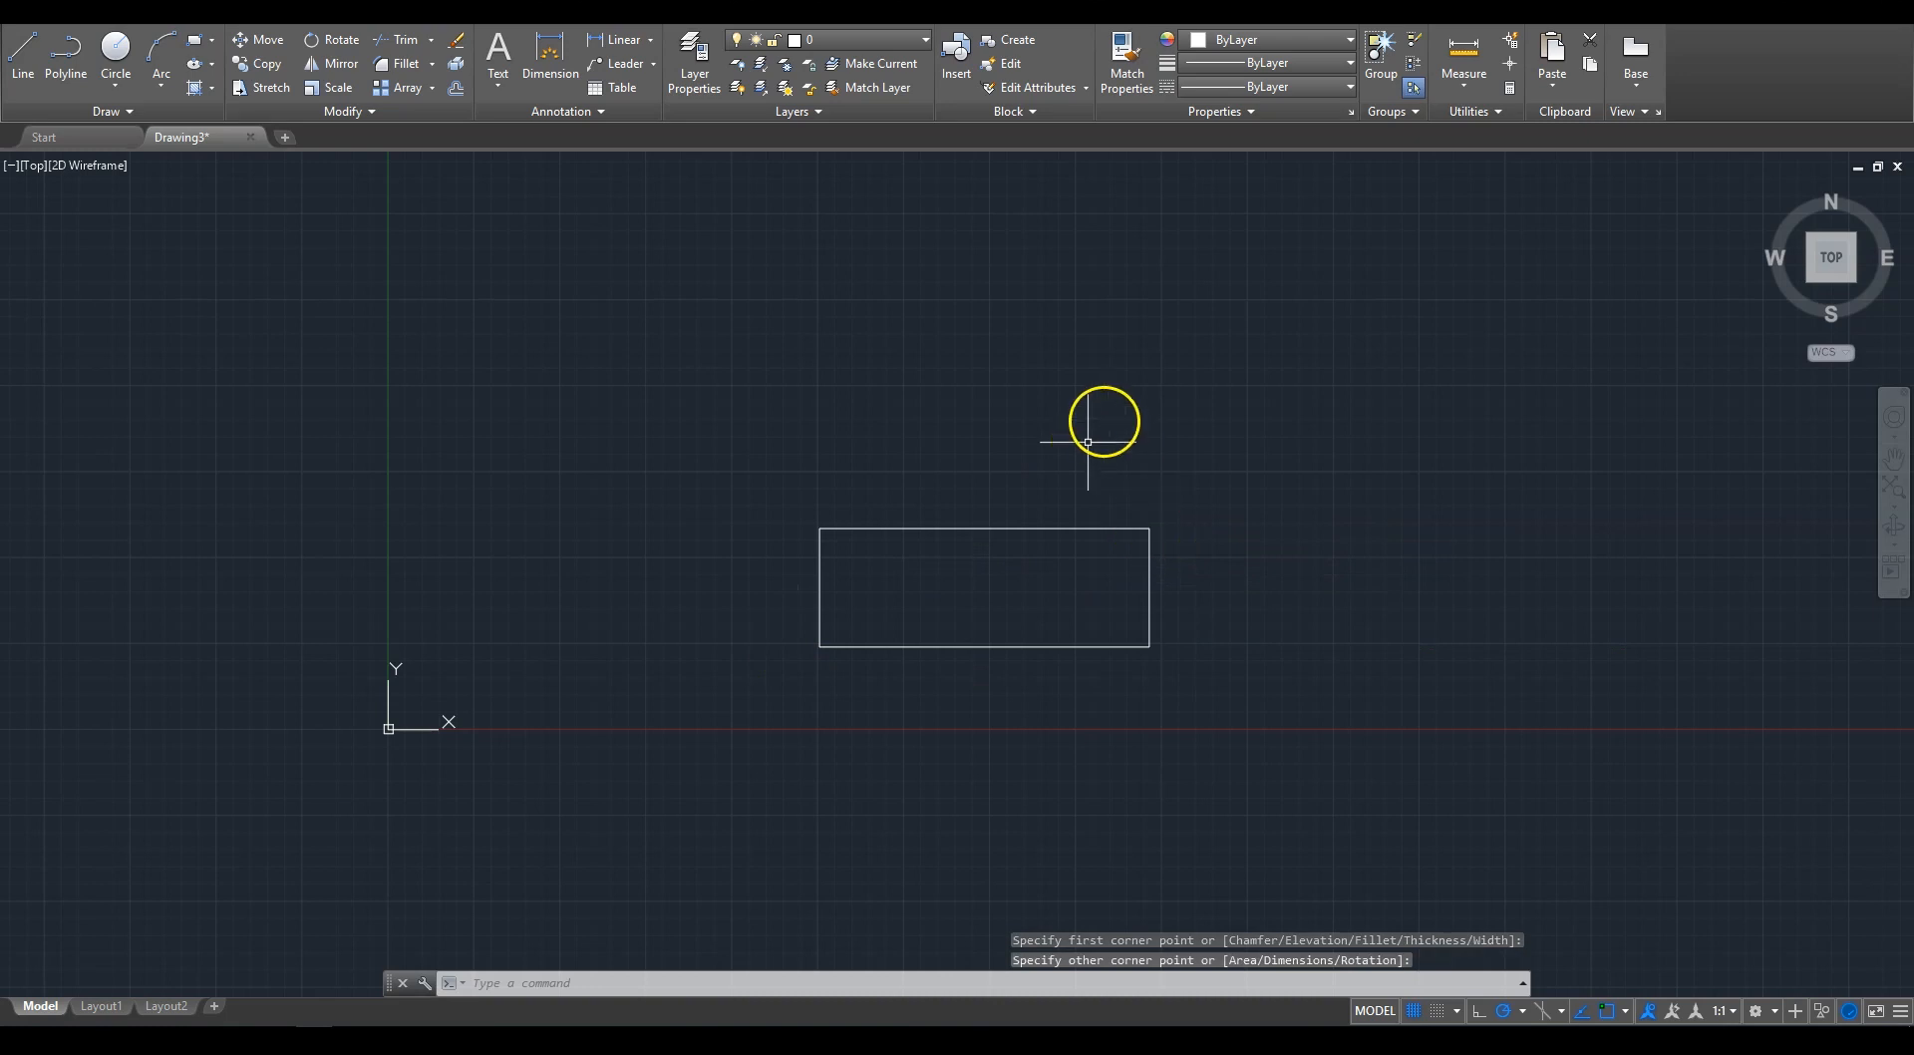
Step: View the properties of the new rectangle to check its object type, area and closed setting
{"action": "left_click", "coordinate": [1056, 527]}
{"action": "right_click", "coordinate": [998, 416]}
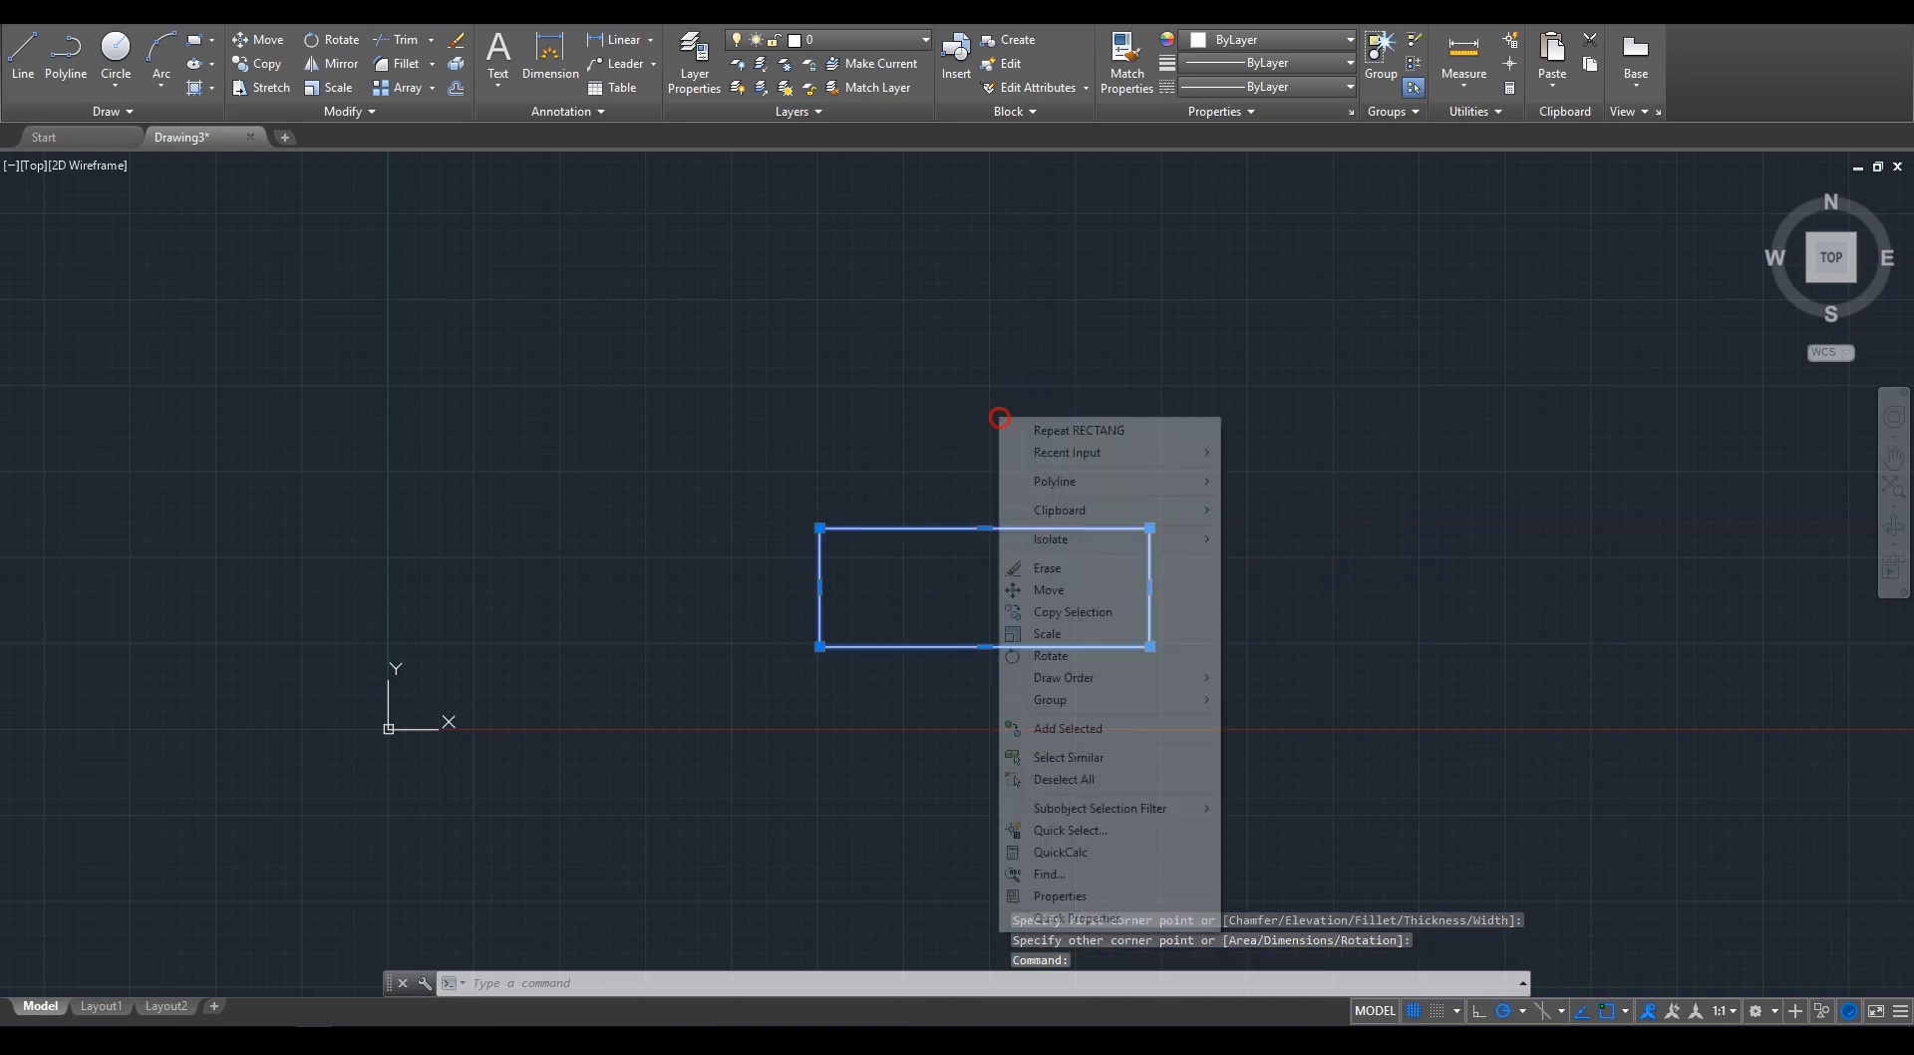
{"action": "left_click", "coordinate": [1060, 895]}
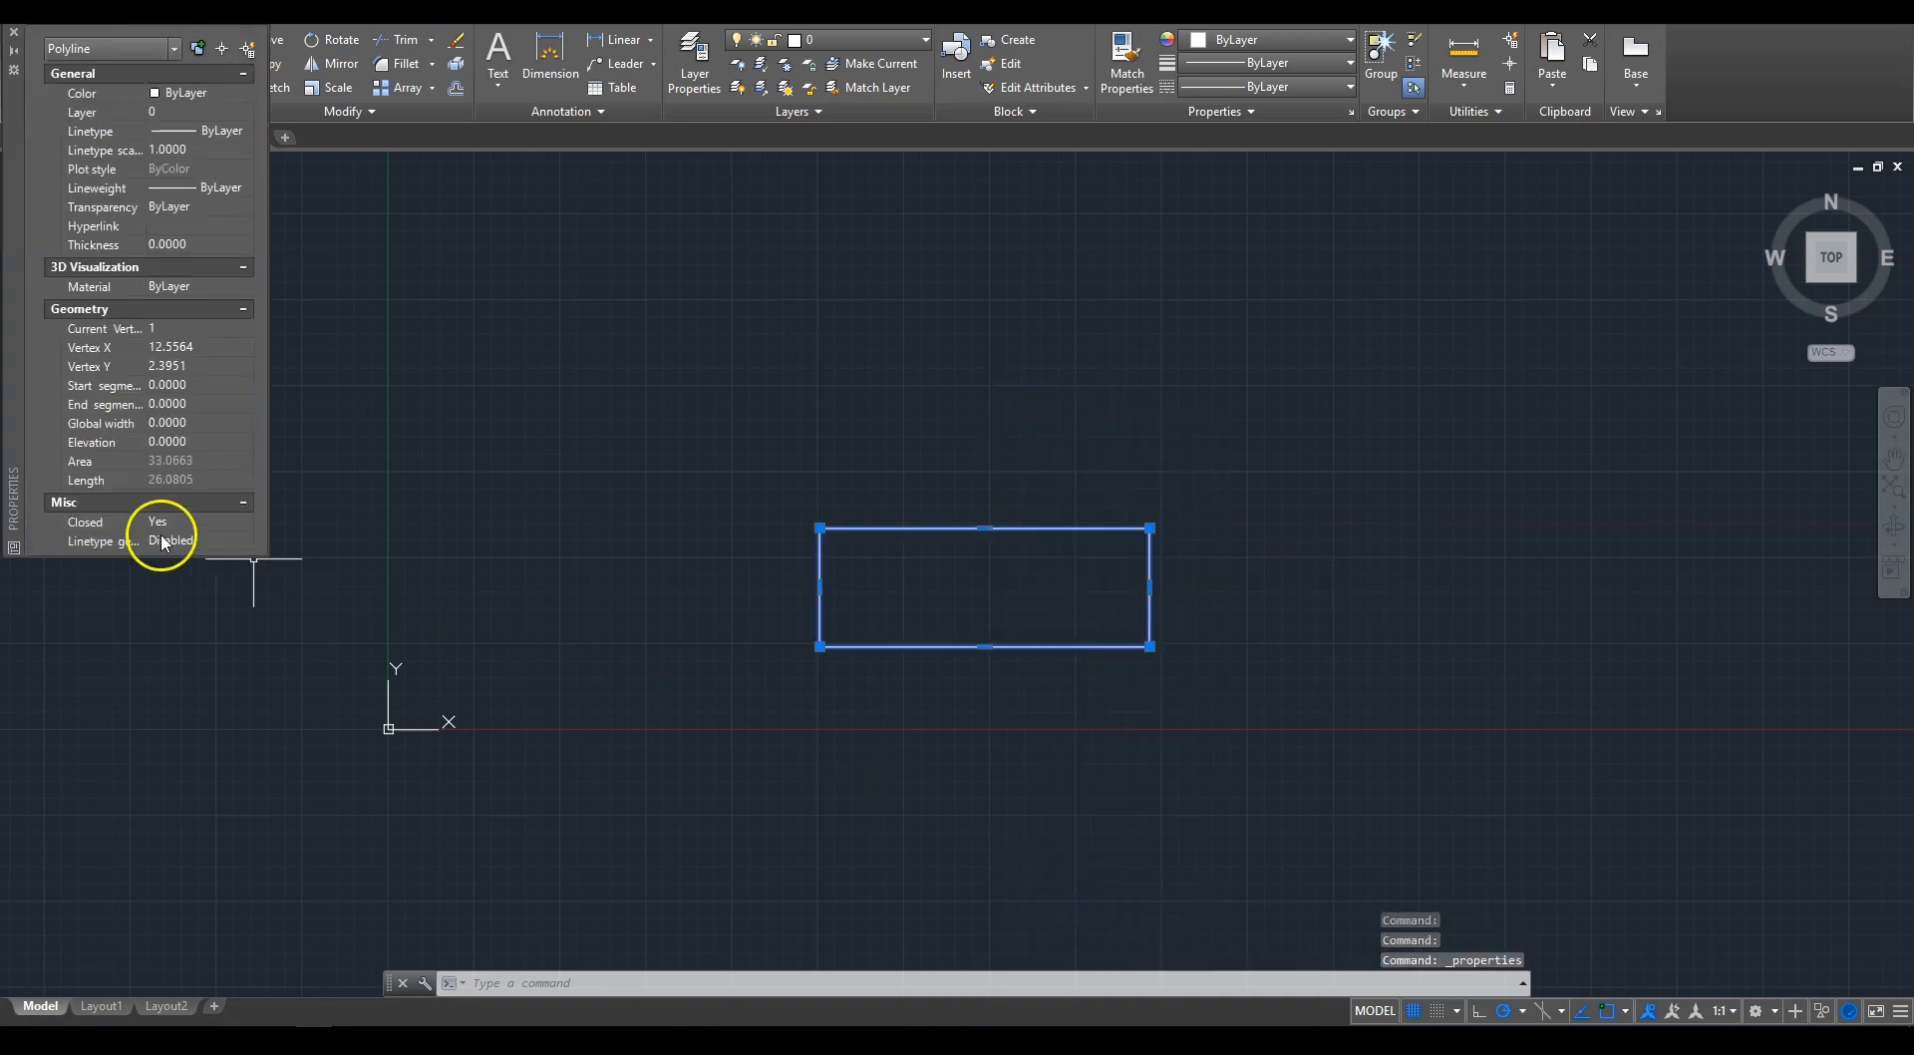
Step: Finish checking the rectangle's area and length, close its properties and erase the rectangle
{"action": "left_click", "coordinate": [167, 468]}
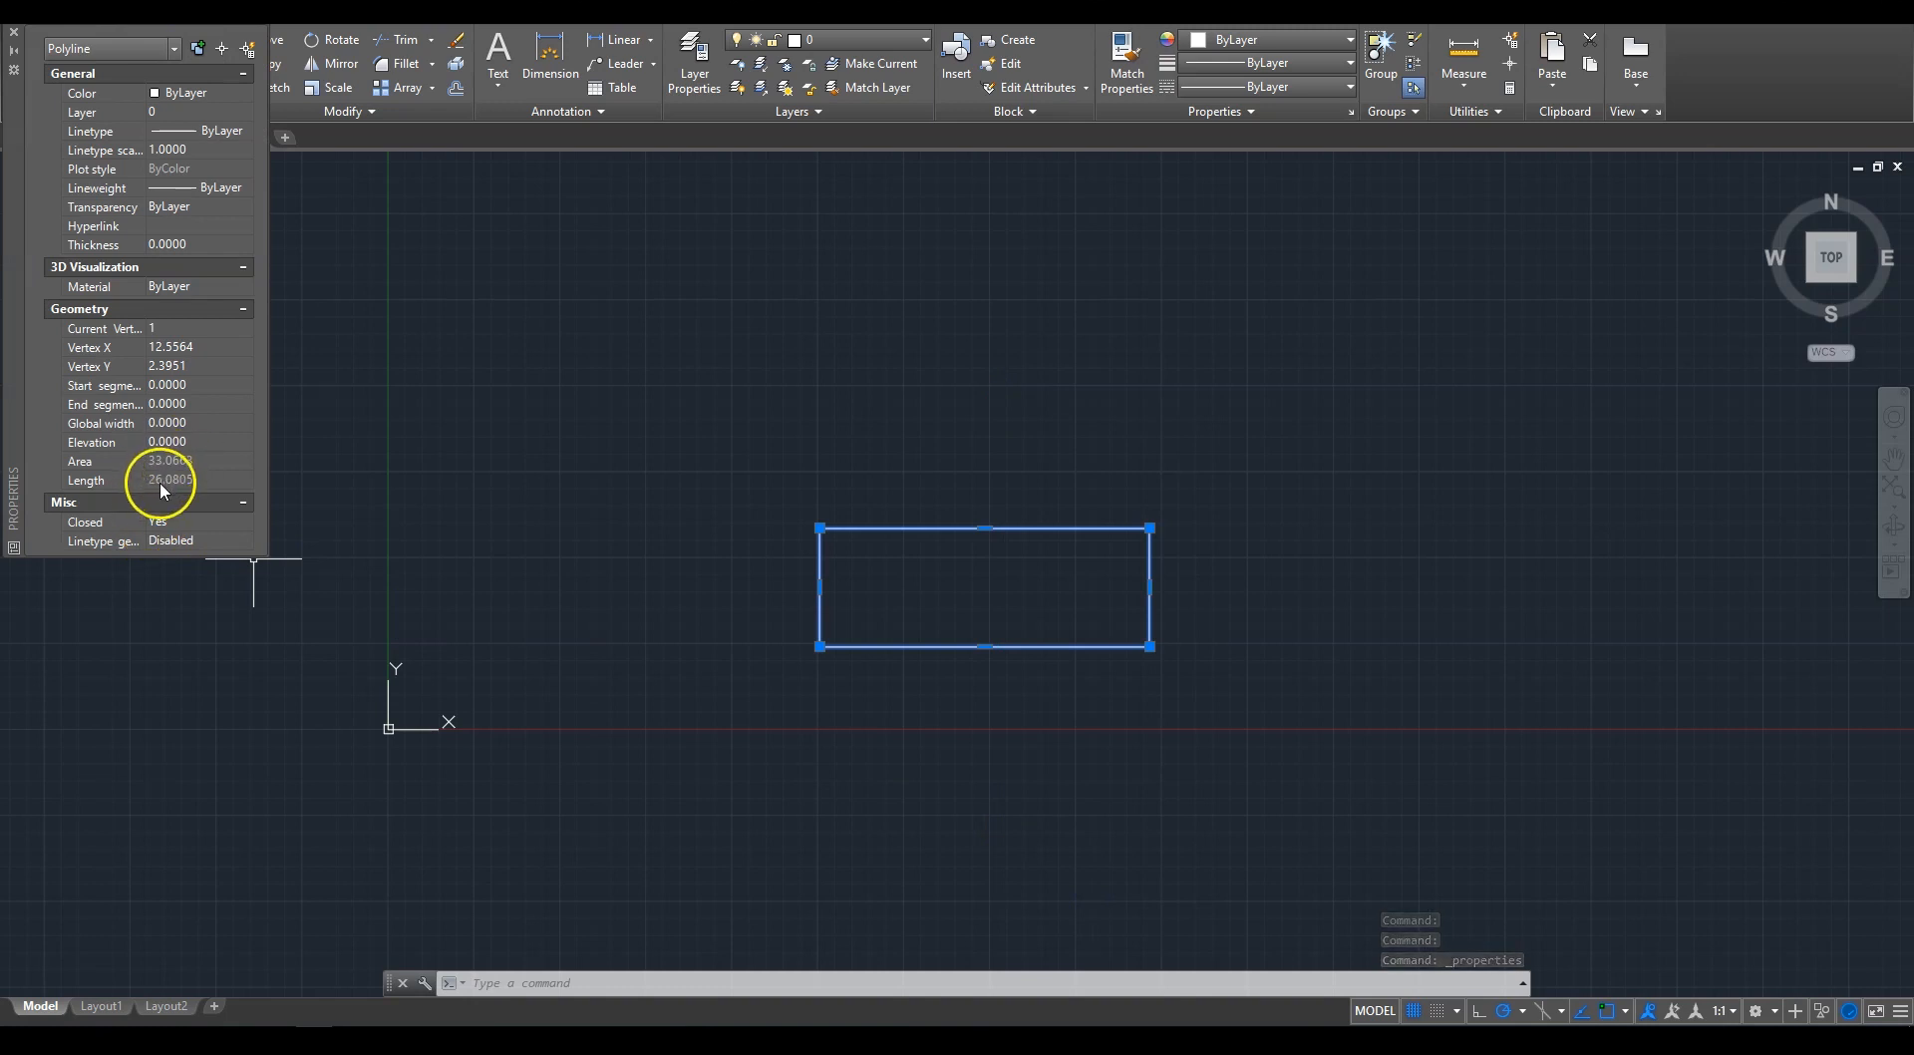
{"action": "left_click", "coordinate": [13, 37]}
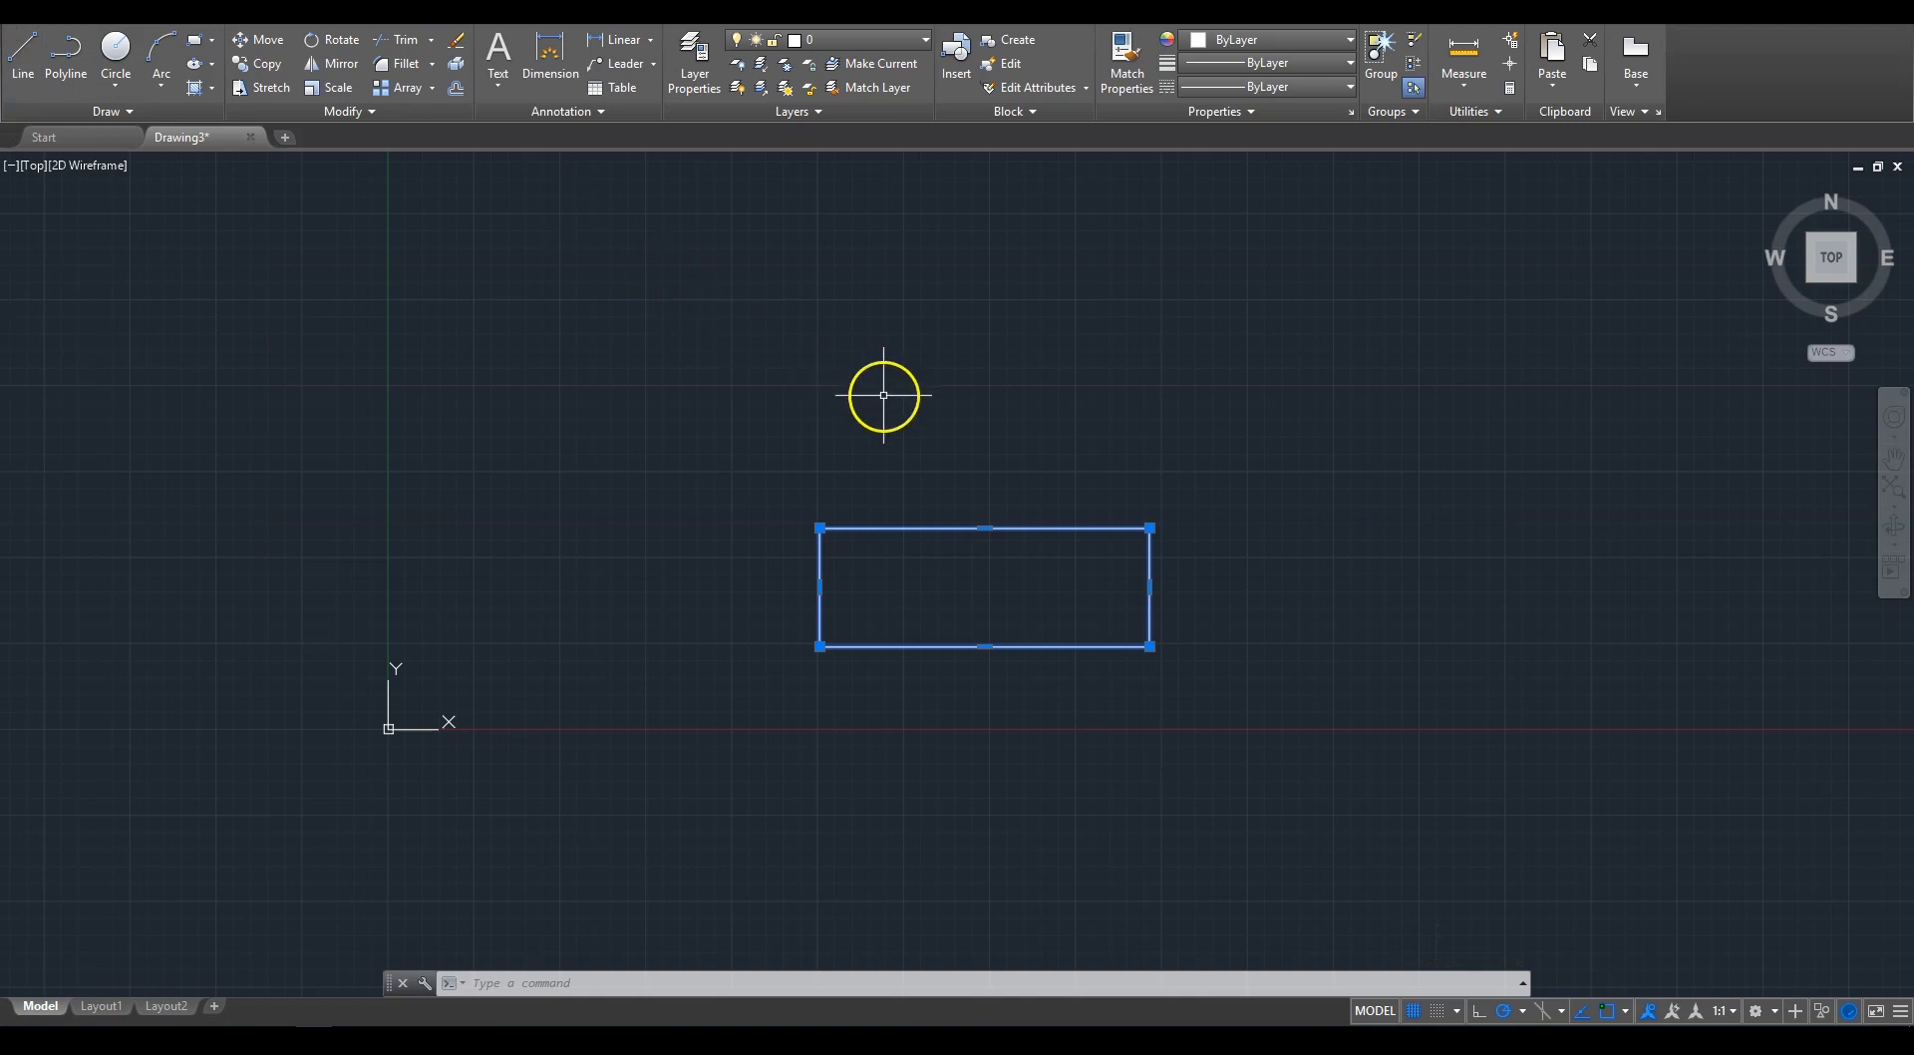
{"action": "key", "text": "Delete"}
{"action": "left_click", "coordinate": [158, 85]}
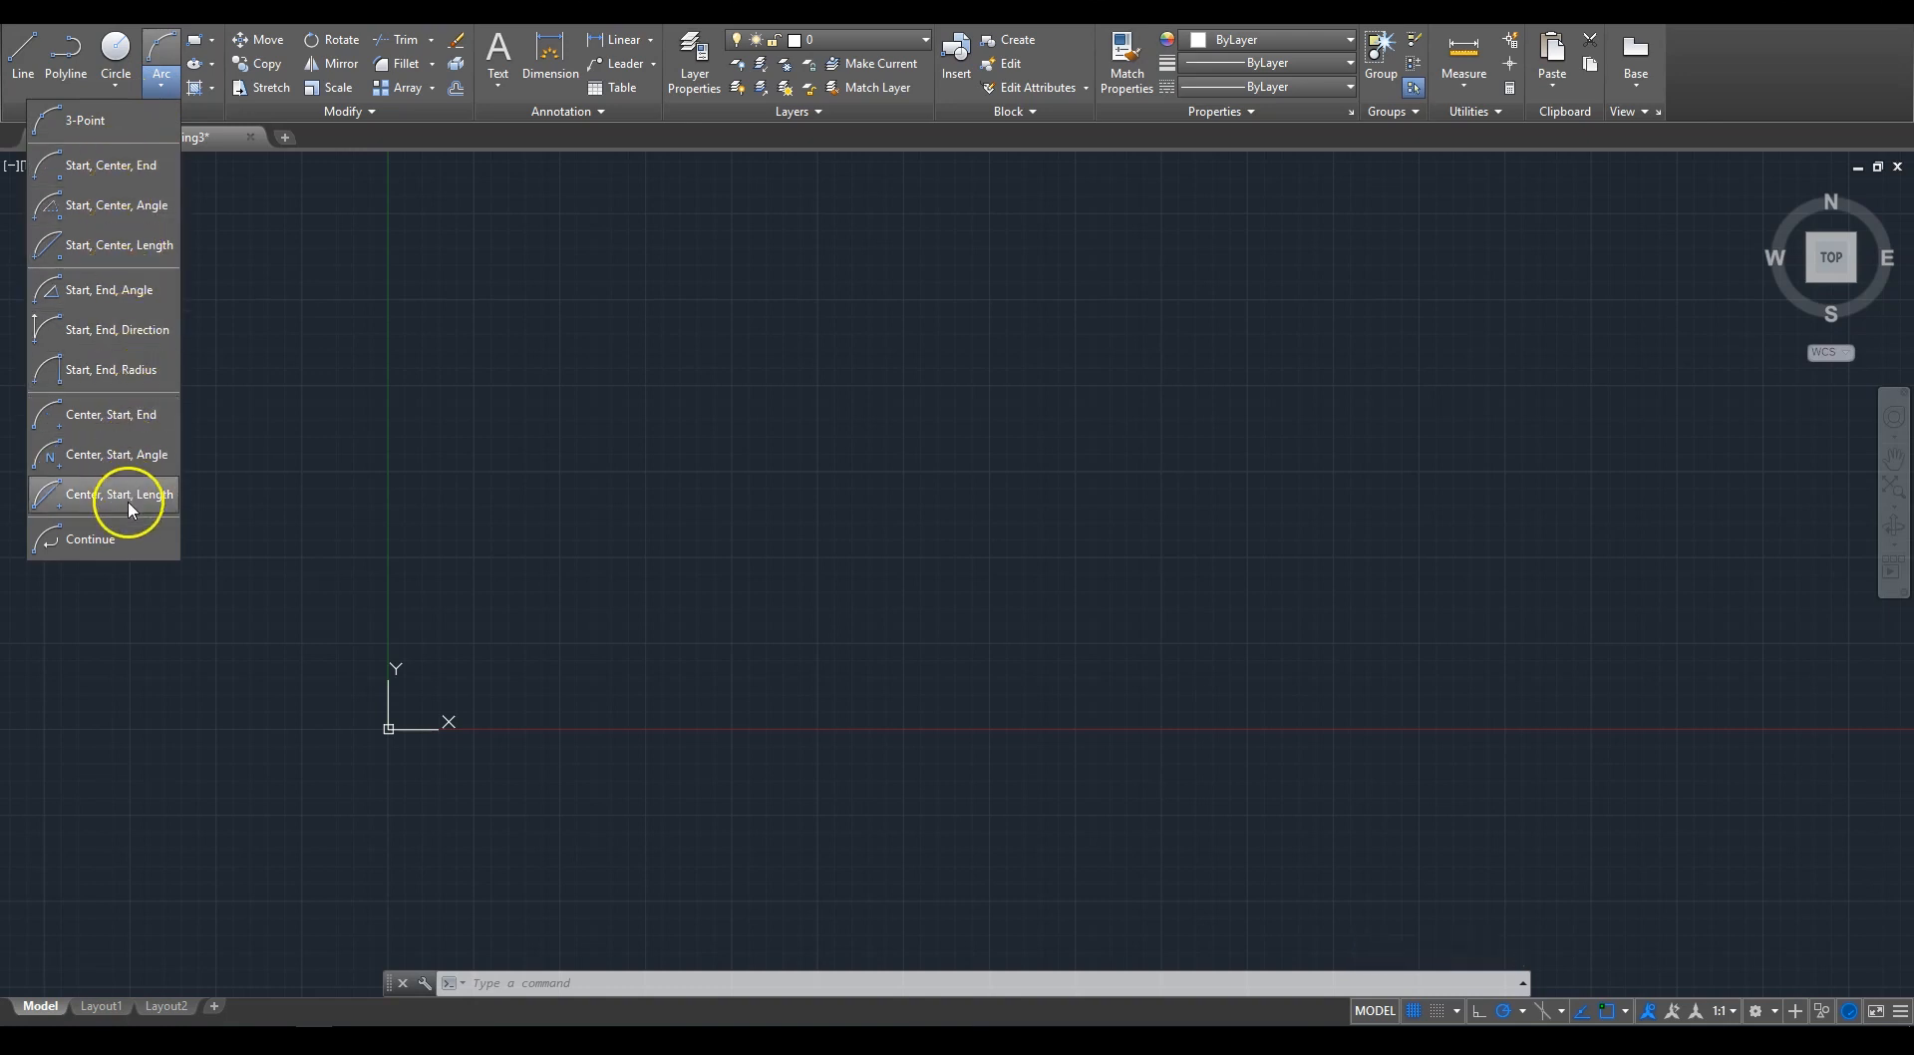
{"action": "left_click", "coordinate": [311, 279]}
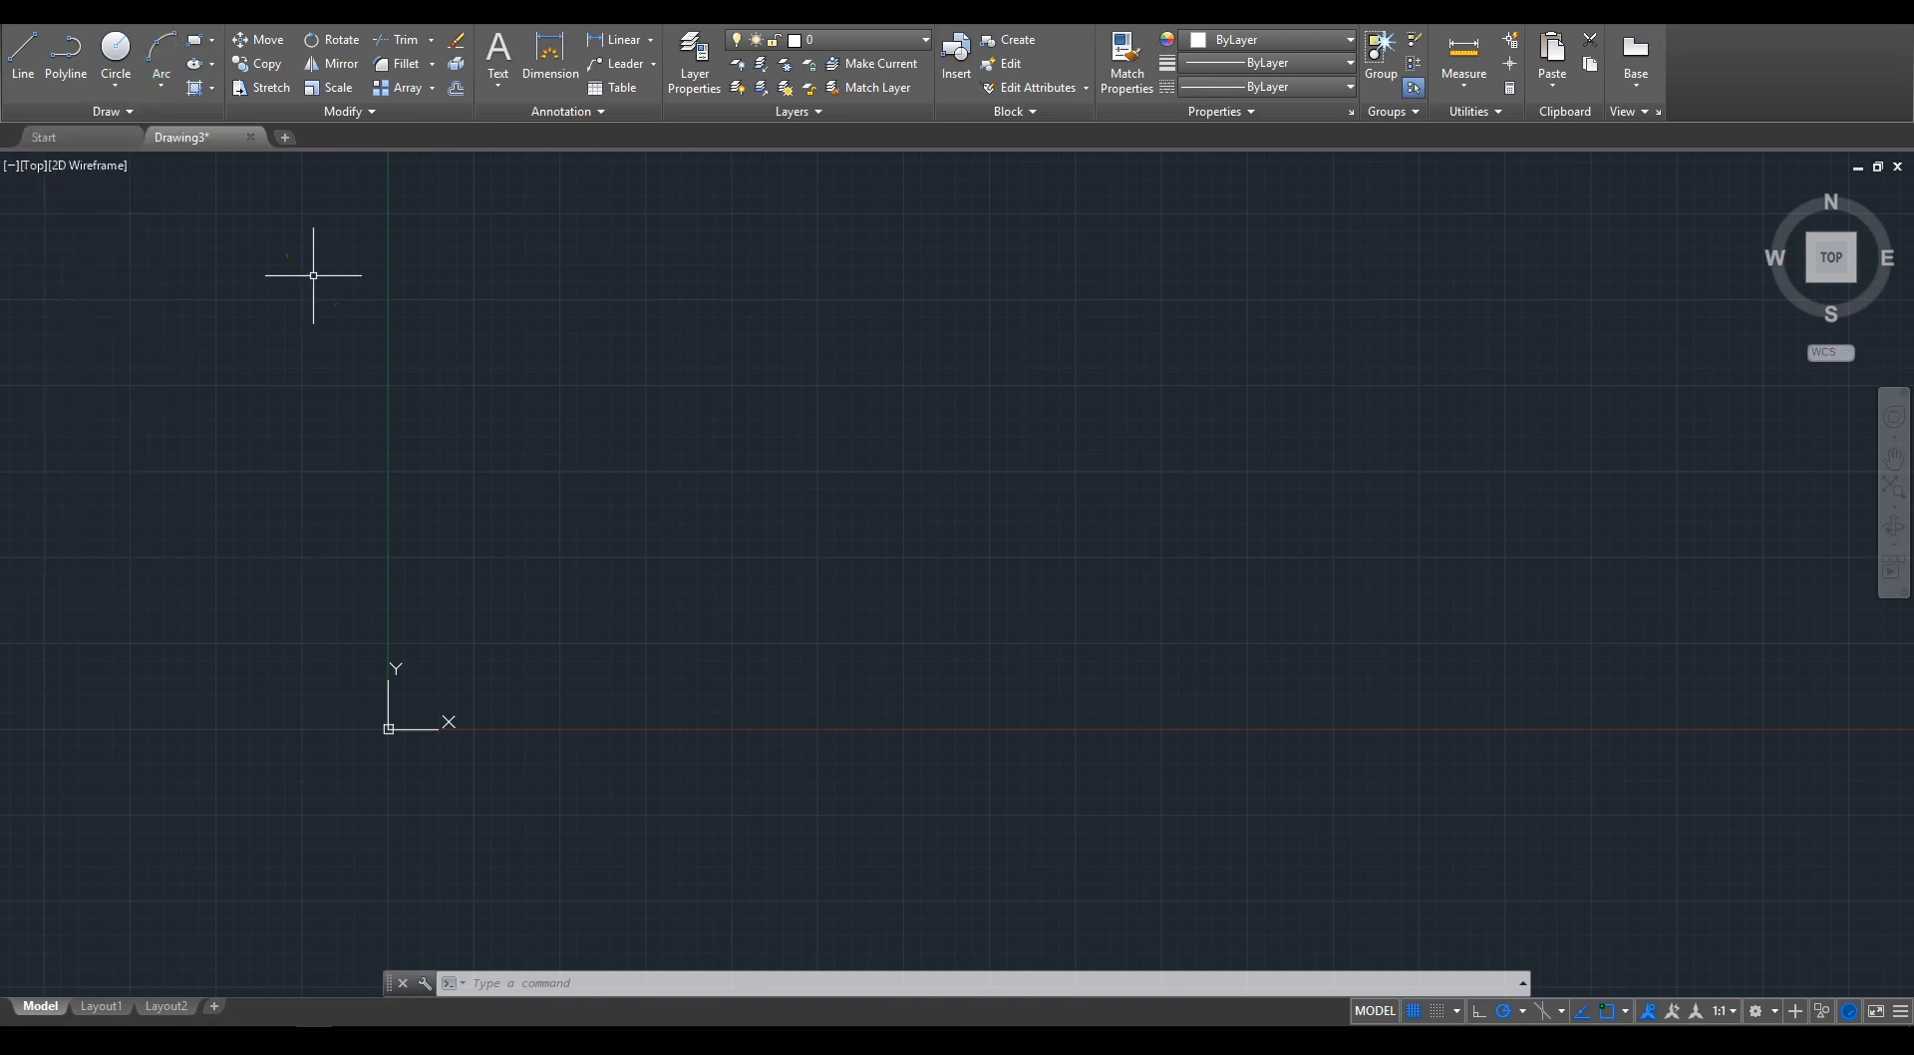
Step: Draw a closed rectangle with the Polyline tool, 8 units wide along the X axis and 2 units high
{"action": "left_click", "coordinate": [59, 80]}
{"action": "left_click", "coordinate": [898, 729]}
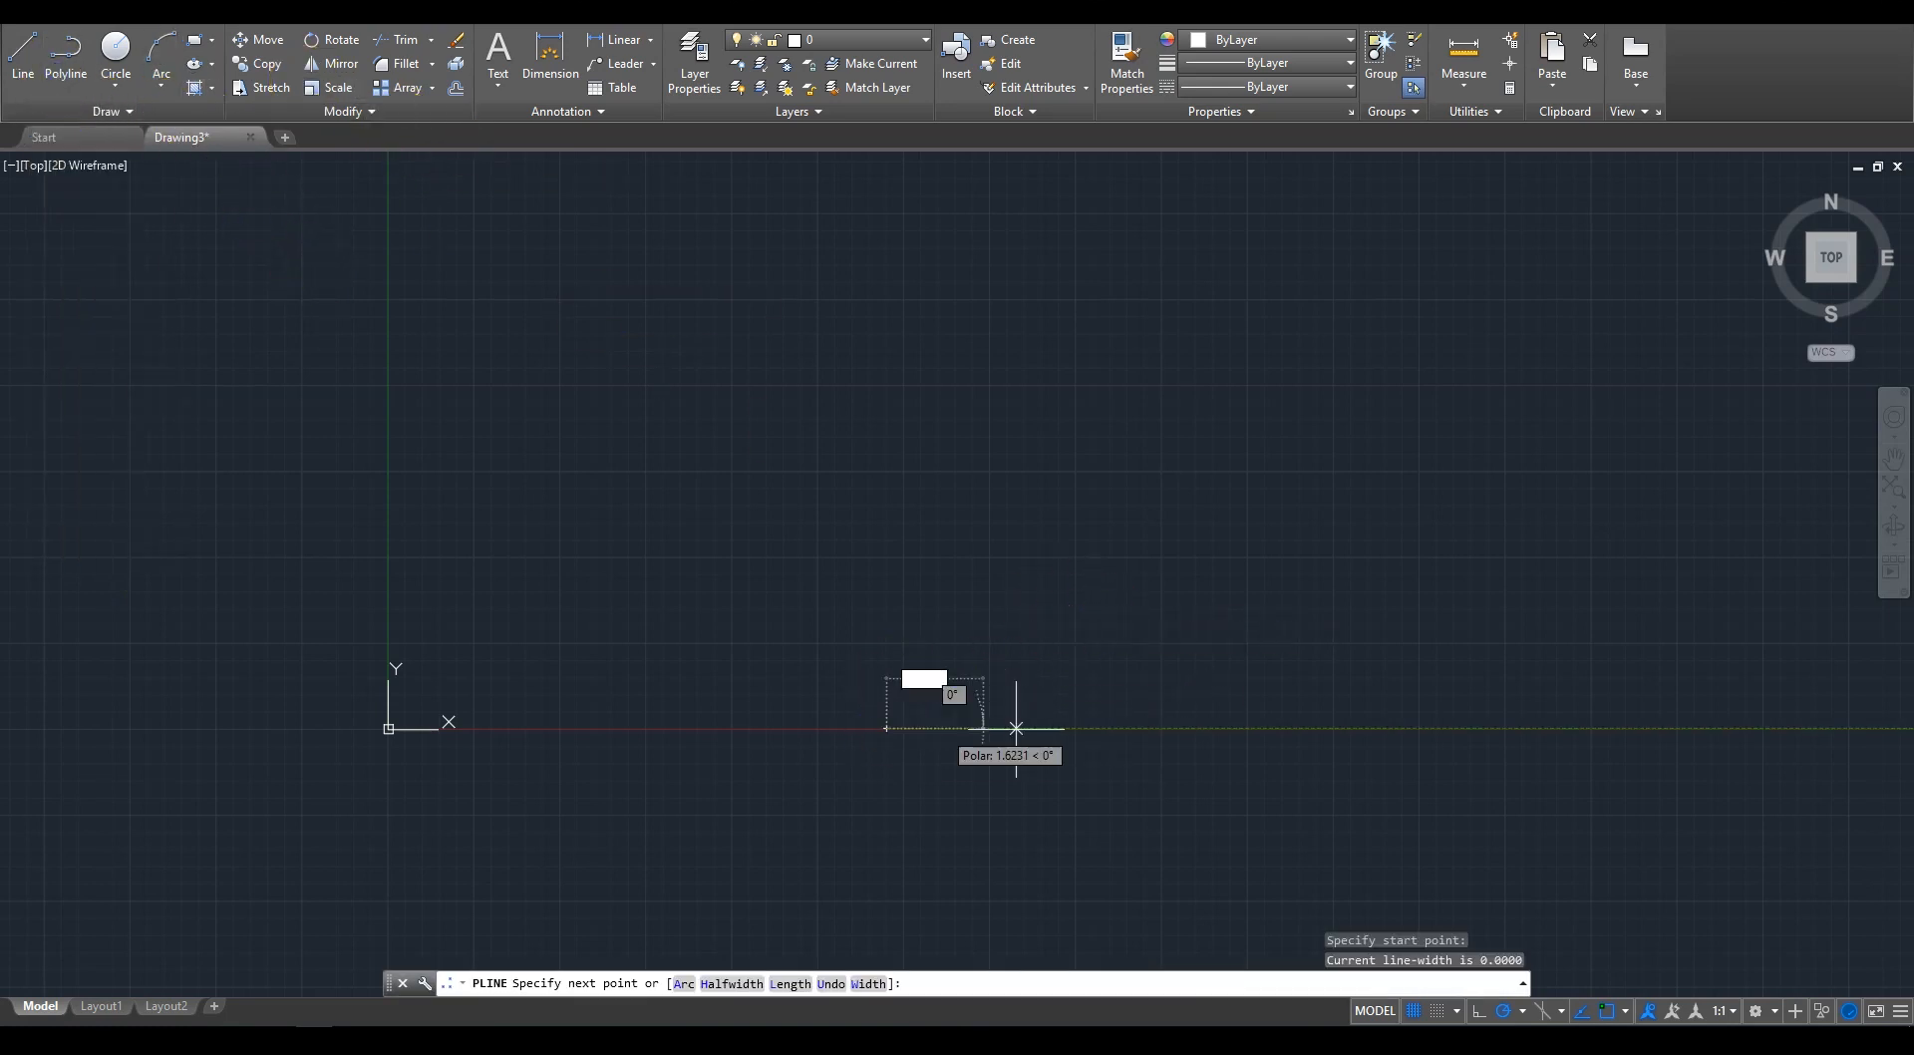
{"action": "left_click", "coordinate": [1250, 729]}
{"action": "type", "text": "8"}
{"action": "key", "text": "Return"}
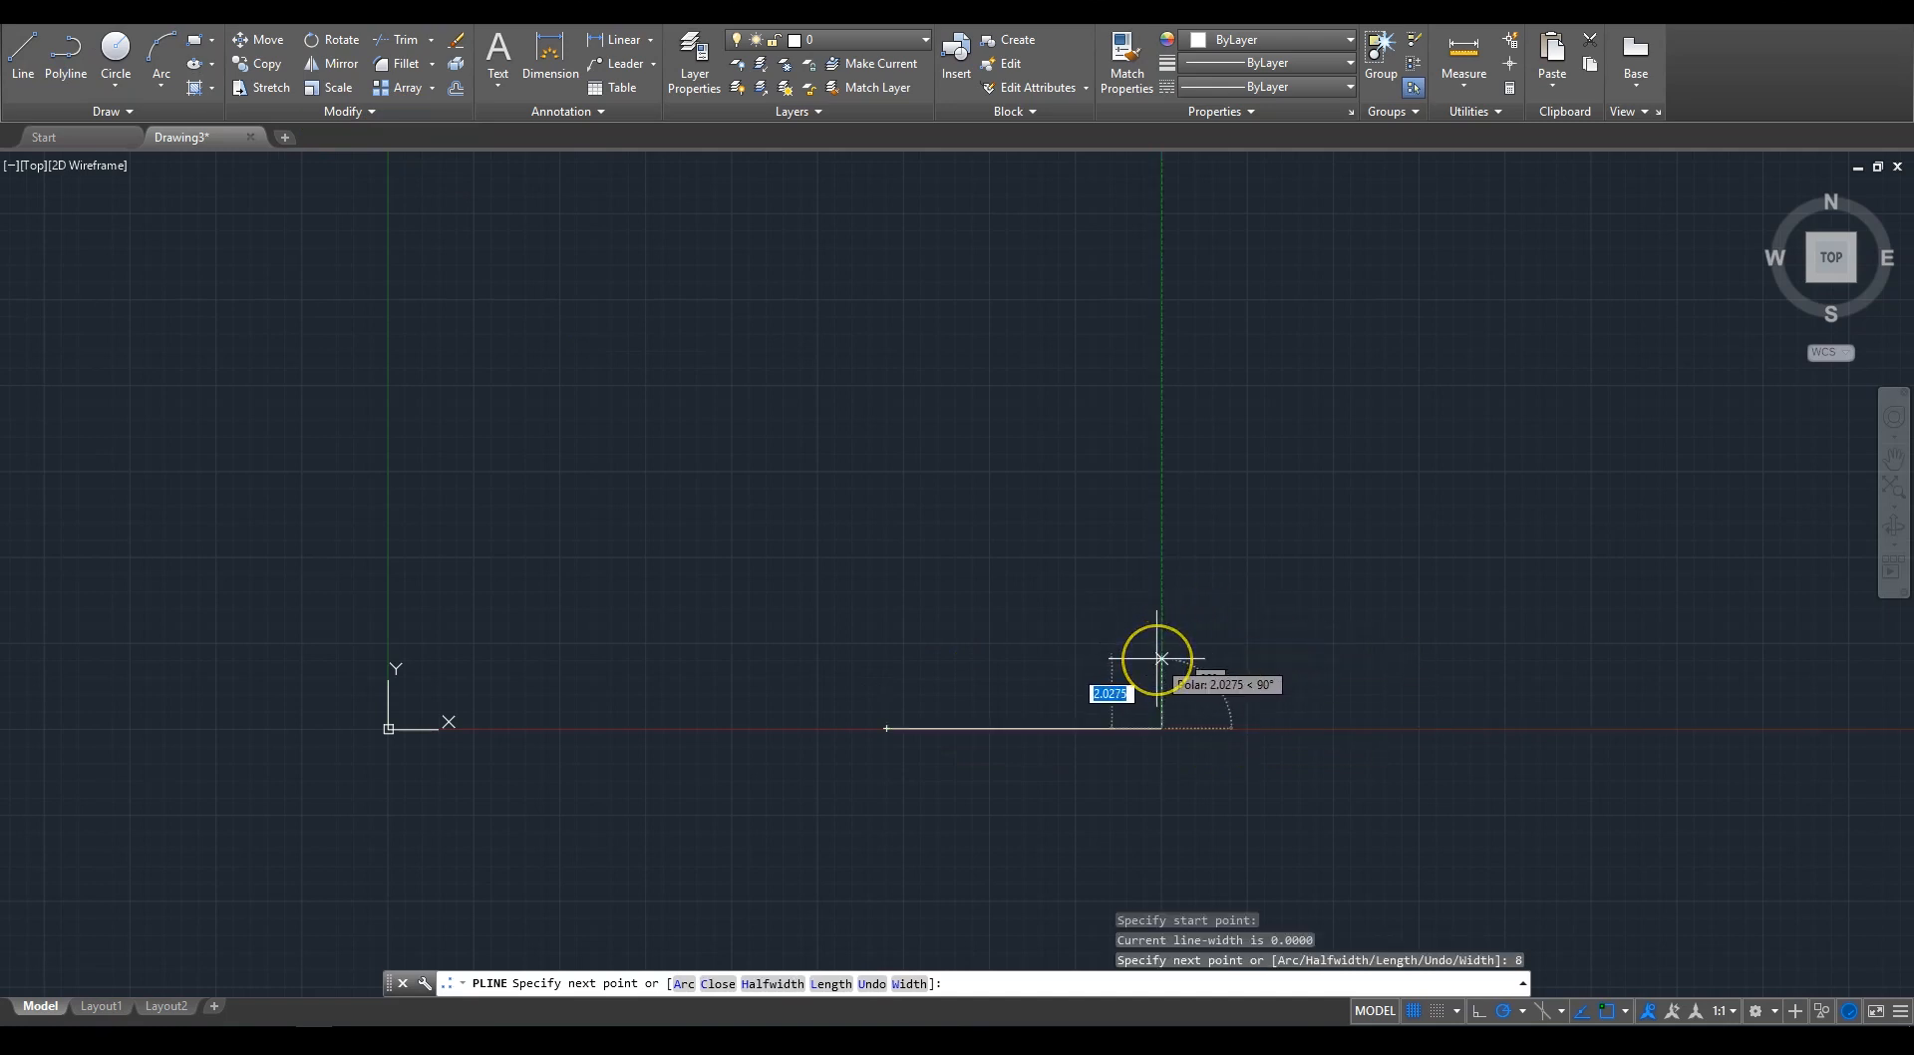
{"action": "type", "text": "2"}
{"action": "key", "text": "Return"}
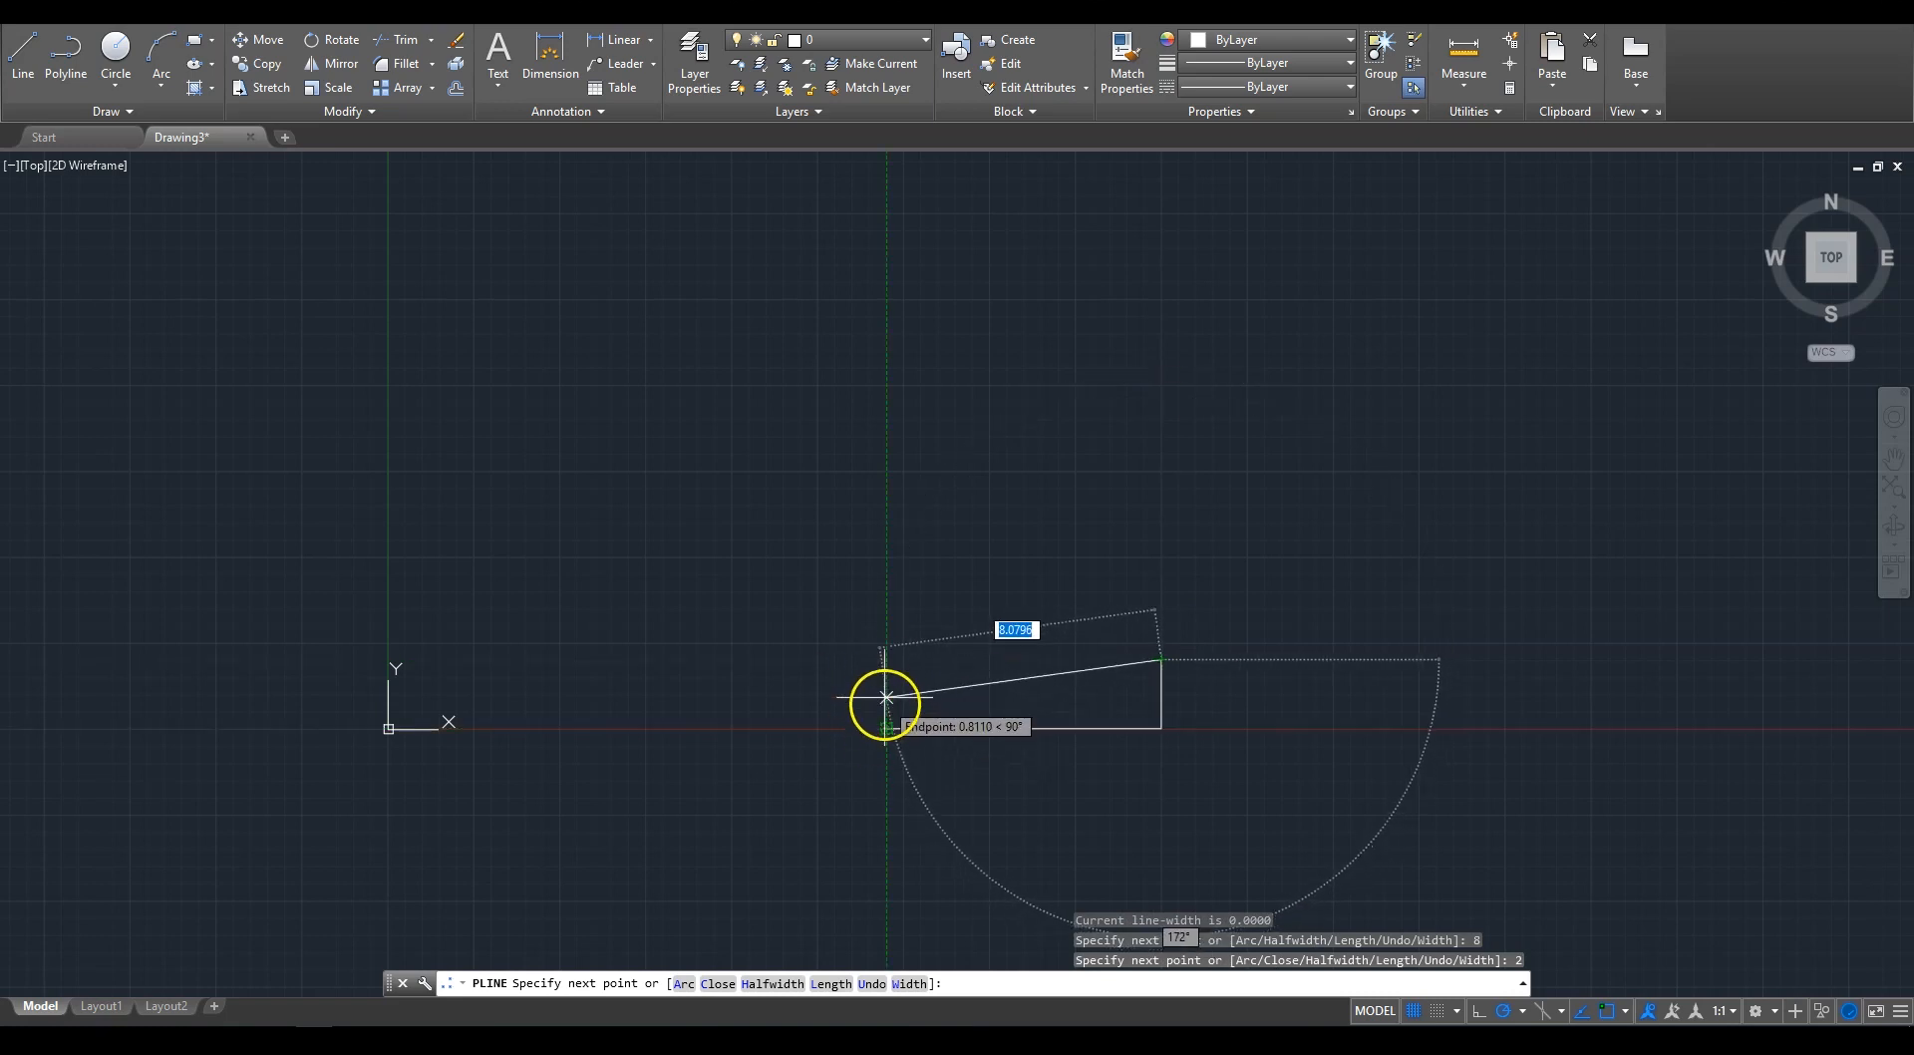
{"action": "left_click", "coordinate": [886, 659]}
{"action": "left_click", "coordinate": [887, 728]}
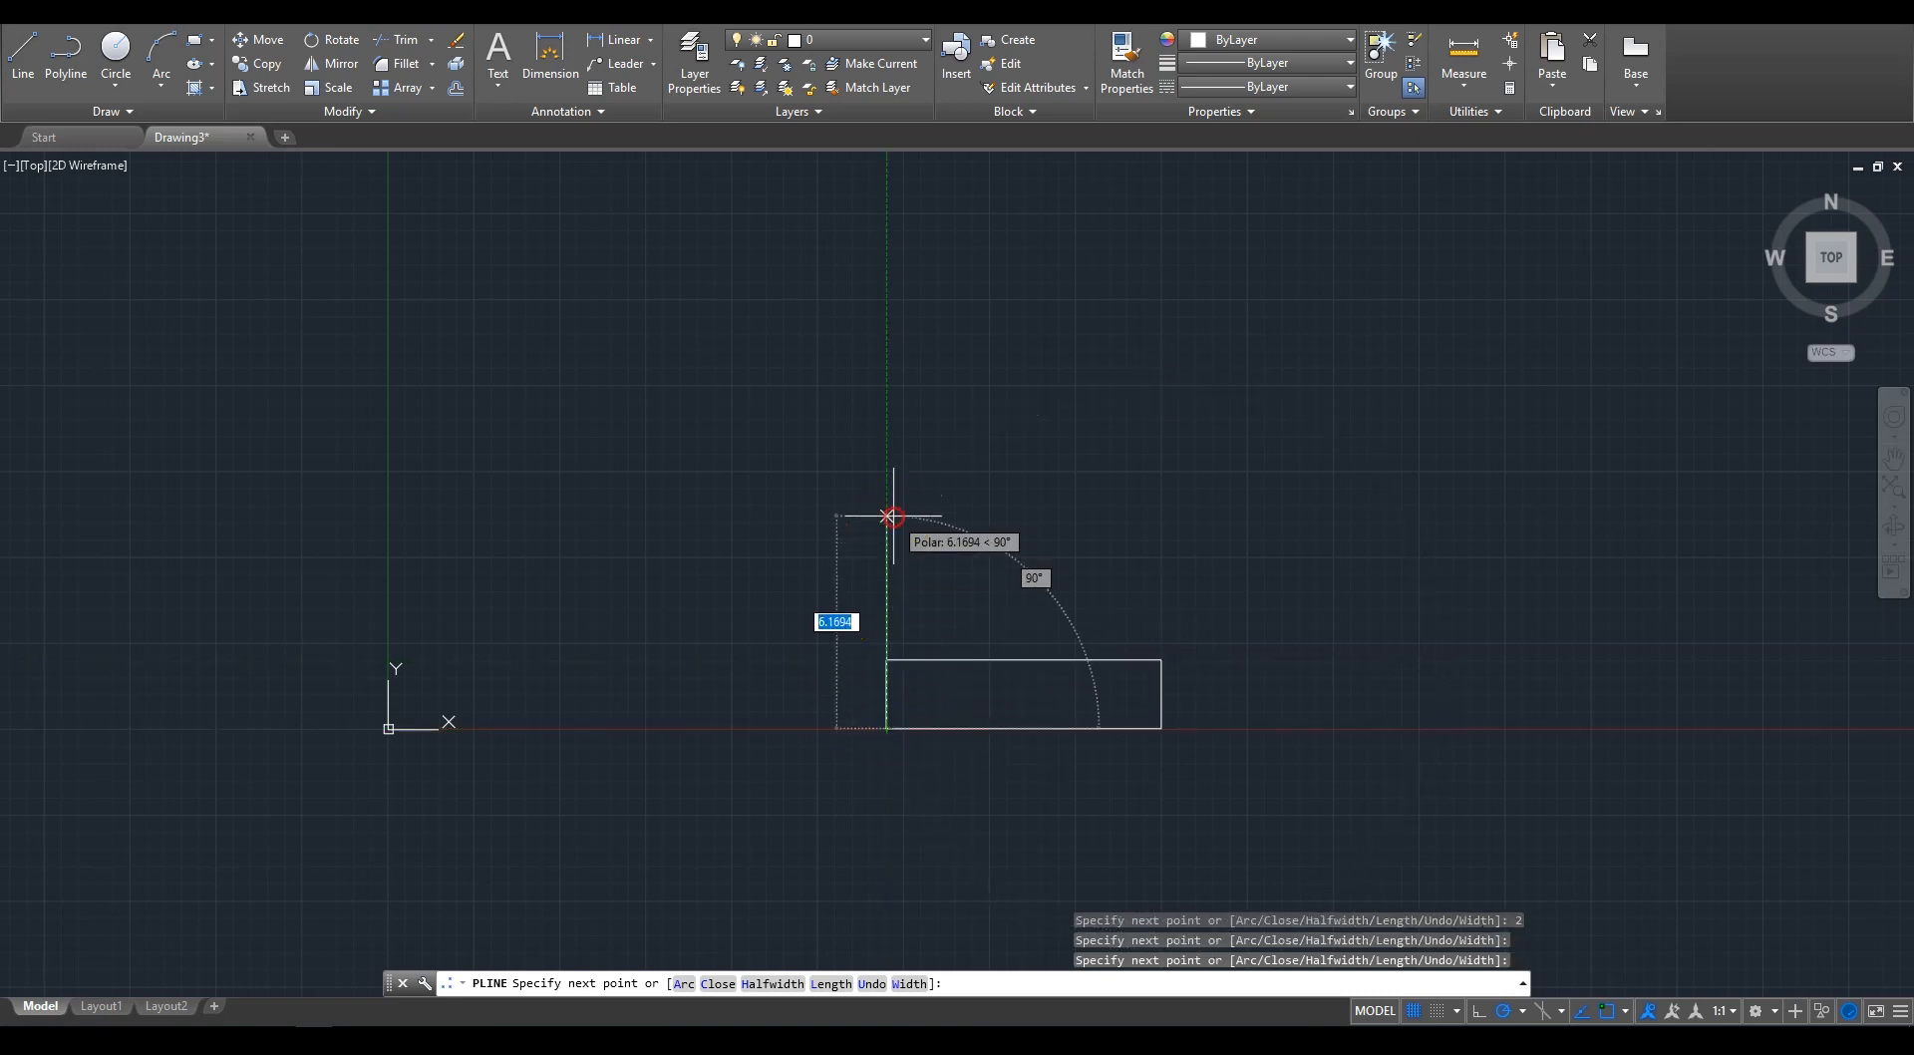
{"action": "key", "text": "Return"}
Step: Start a Center, Radius circle and enable the Midpoint, Center, Geometric Center, Quadrant, Intersection and Perpendicular object snaps
{"action": "left_click", "coordinate": [110, 90]}
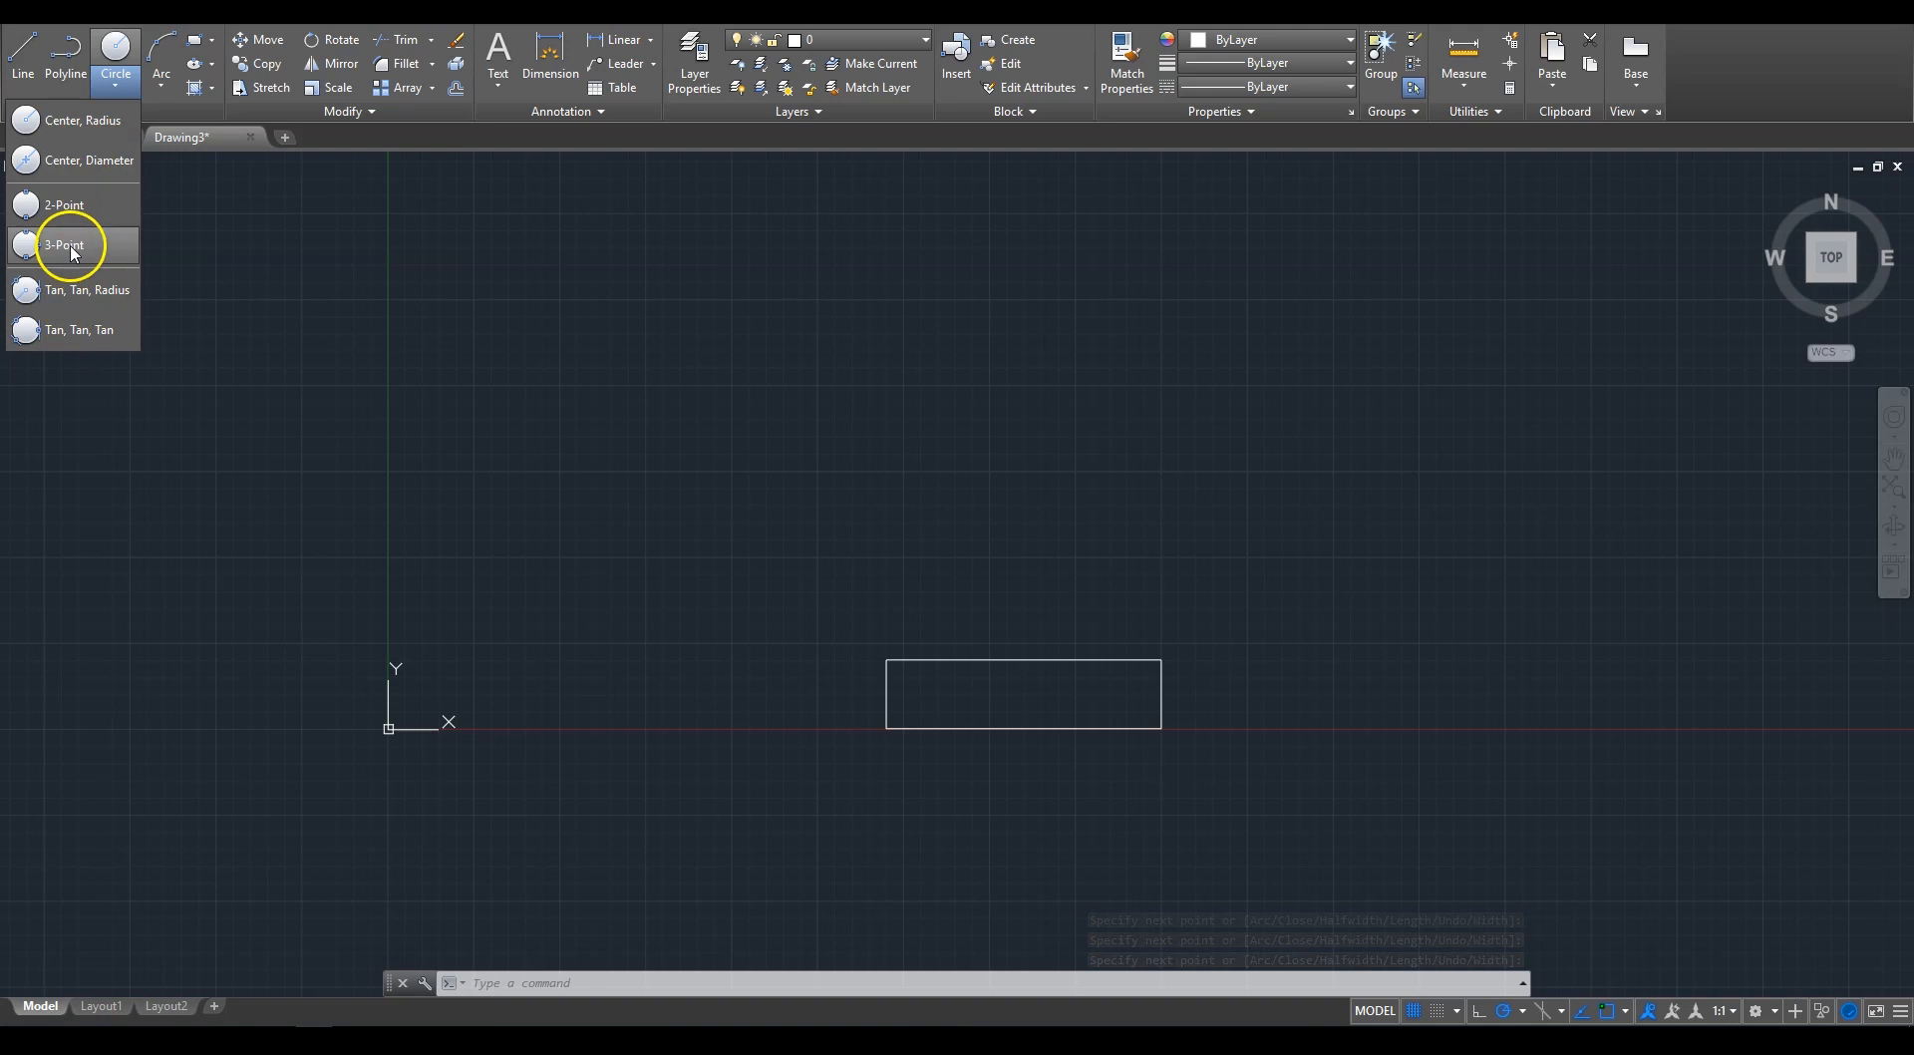
{"action": "left_click", "coordinate": [79, 120]}
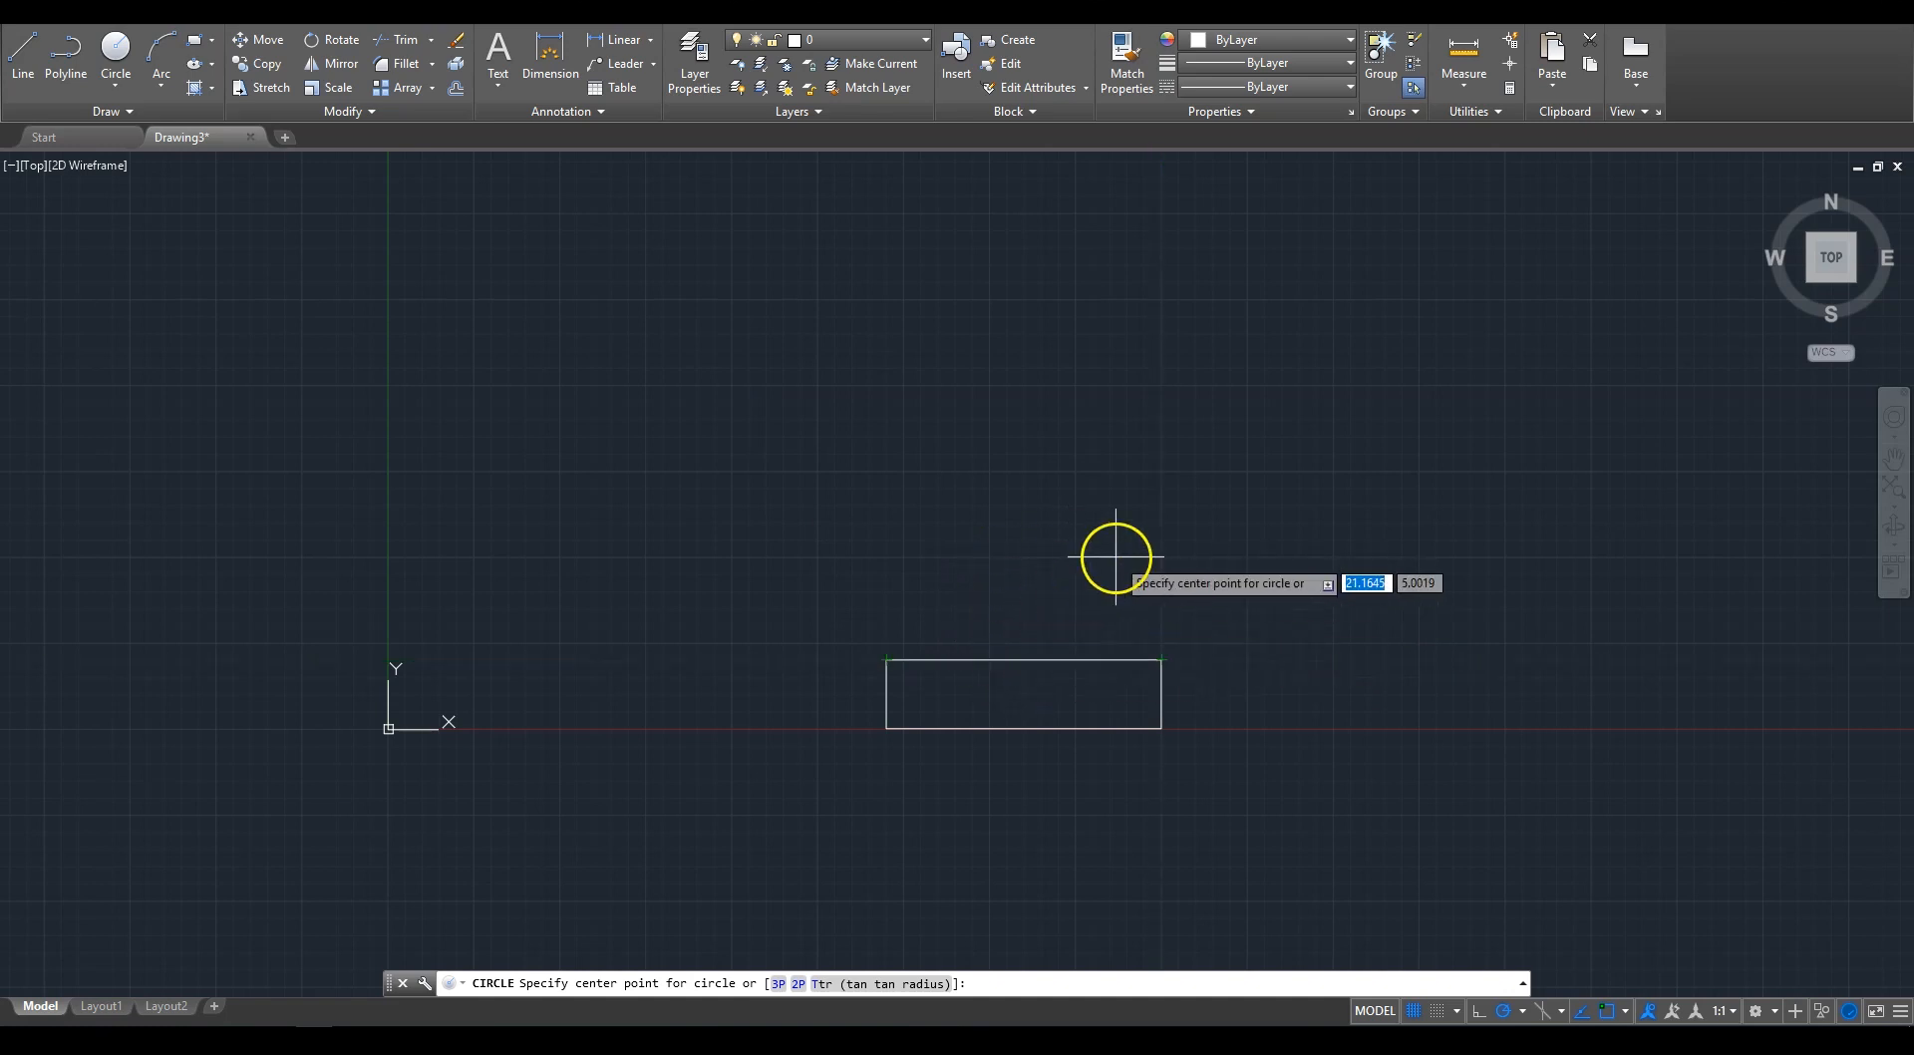
{"action": "left_click", "coordinate": [1625, 1012]}
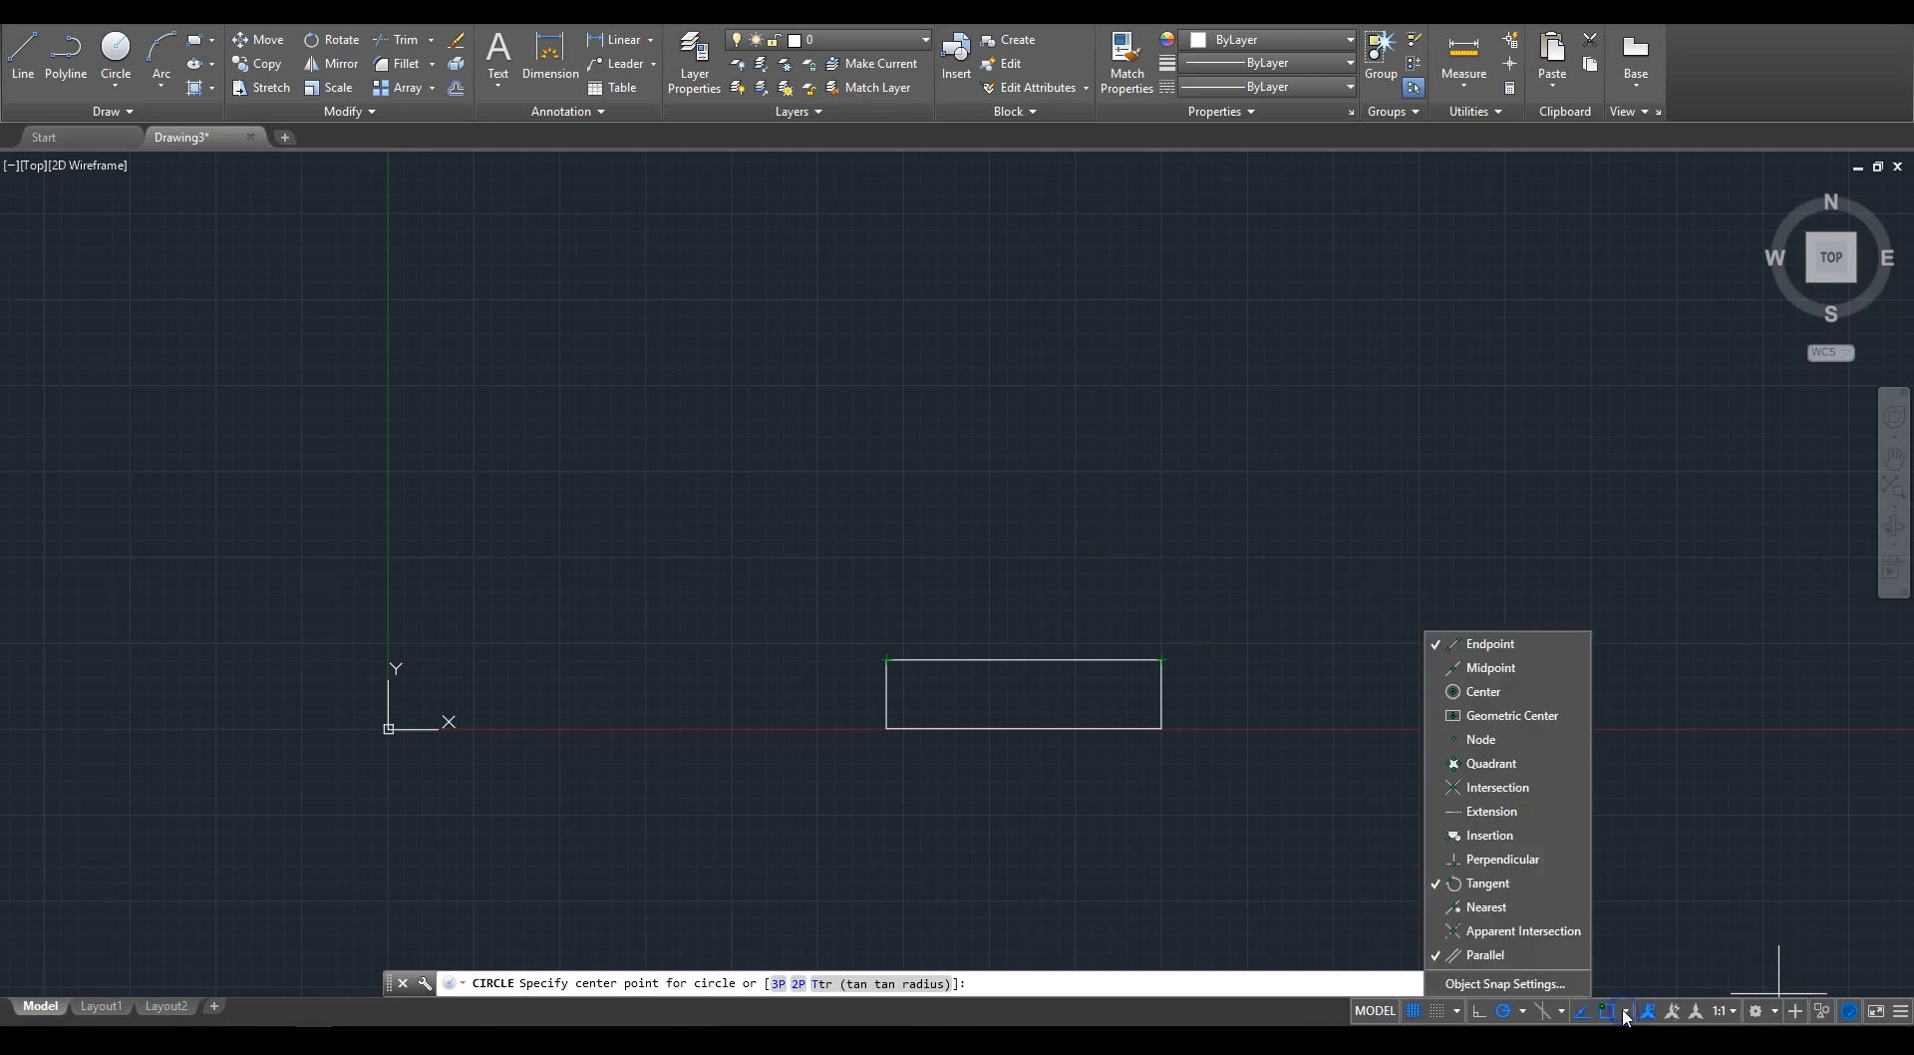
{"action": "left_click", "coordinate": [1486, 718]}
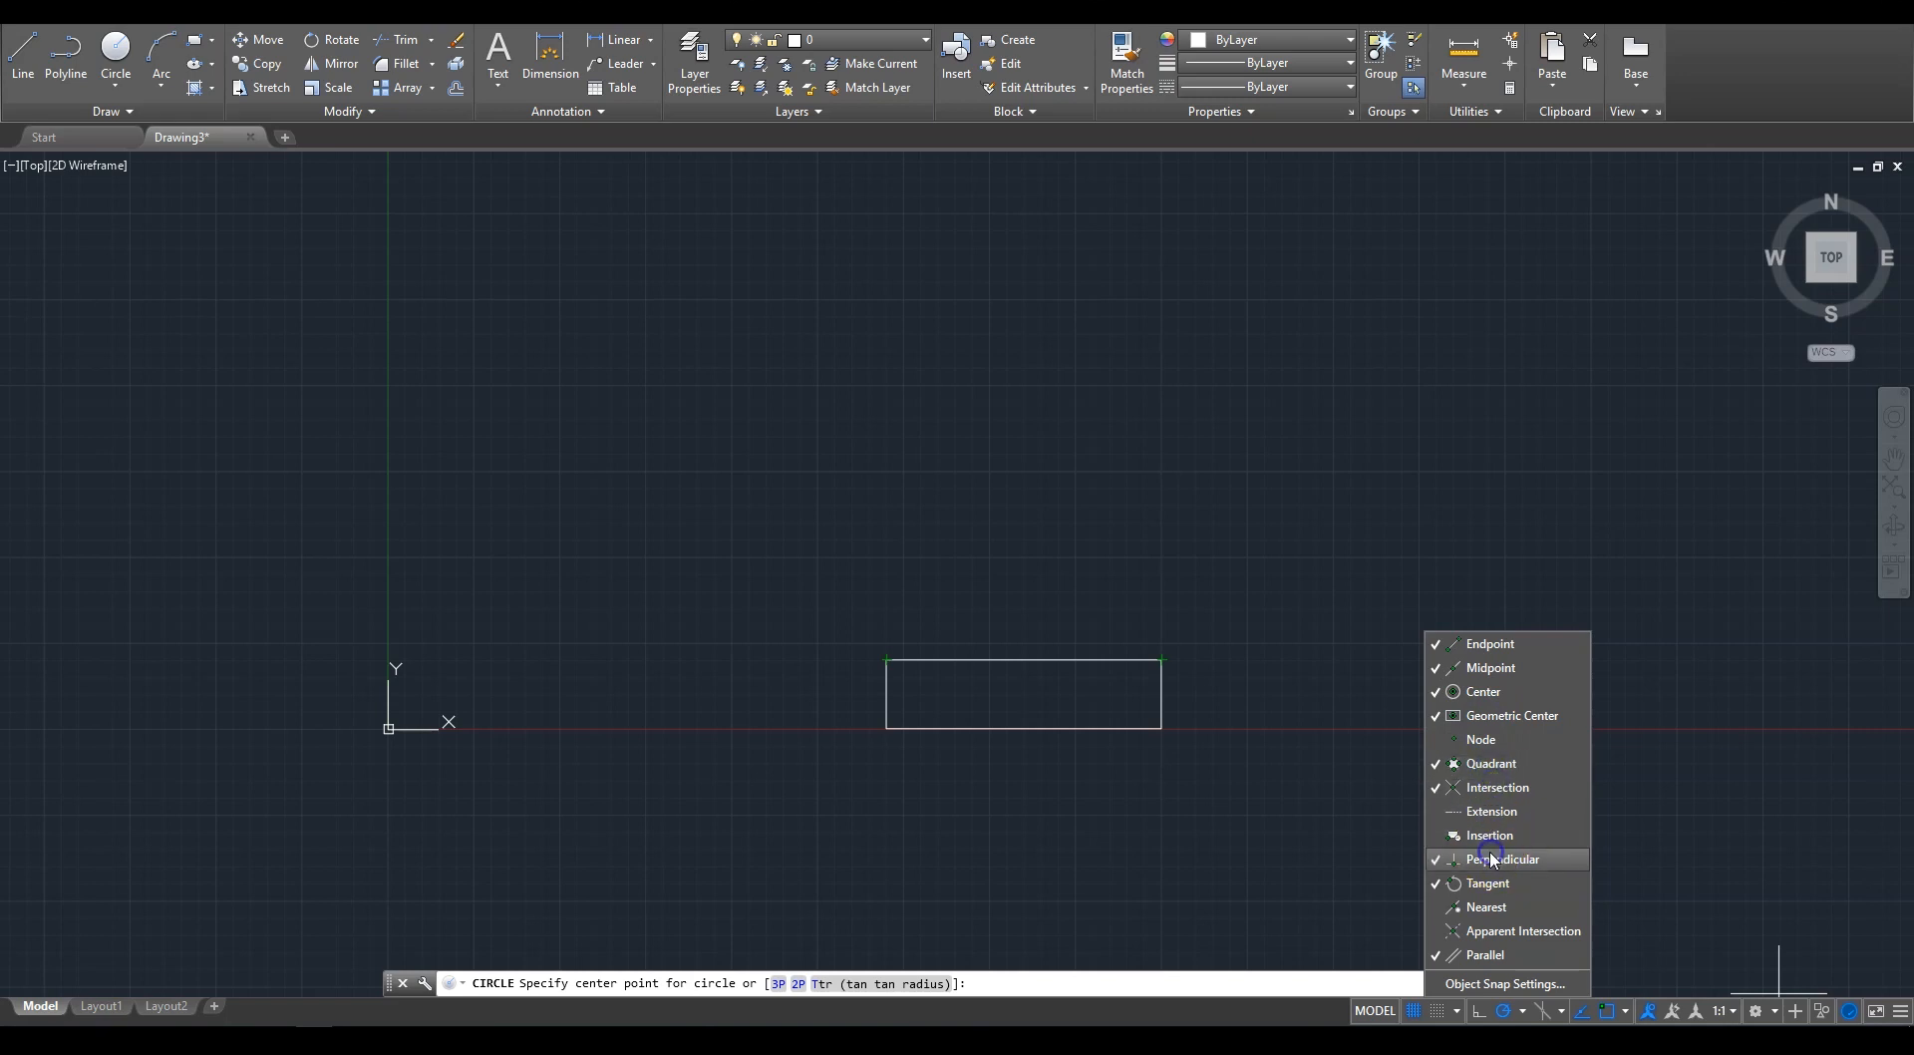
{"action": "left_click", "coordinate": [1370, 848]}
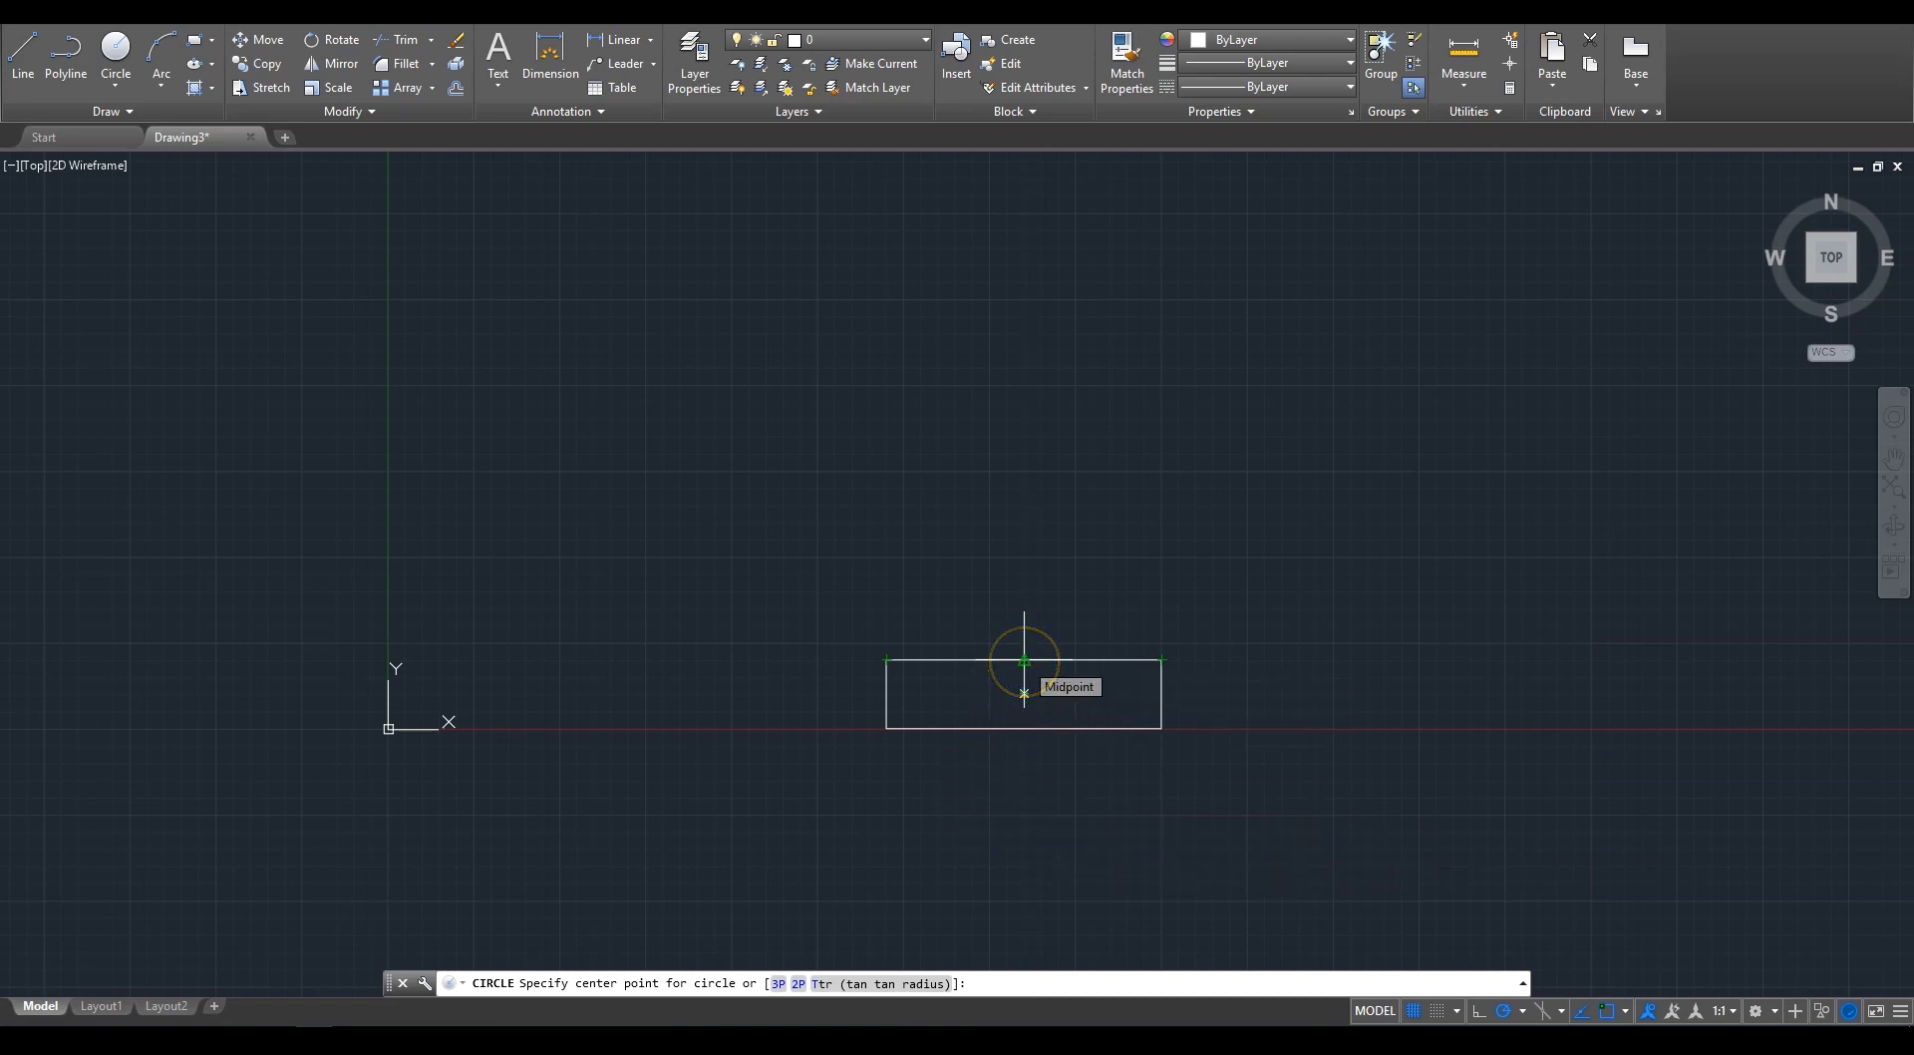
Step: Place the circle's center at the midpoint of the rectangle's upper edge and set its radius to 1
{"action": "left_click", "coordinate": [1024, 693]}
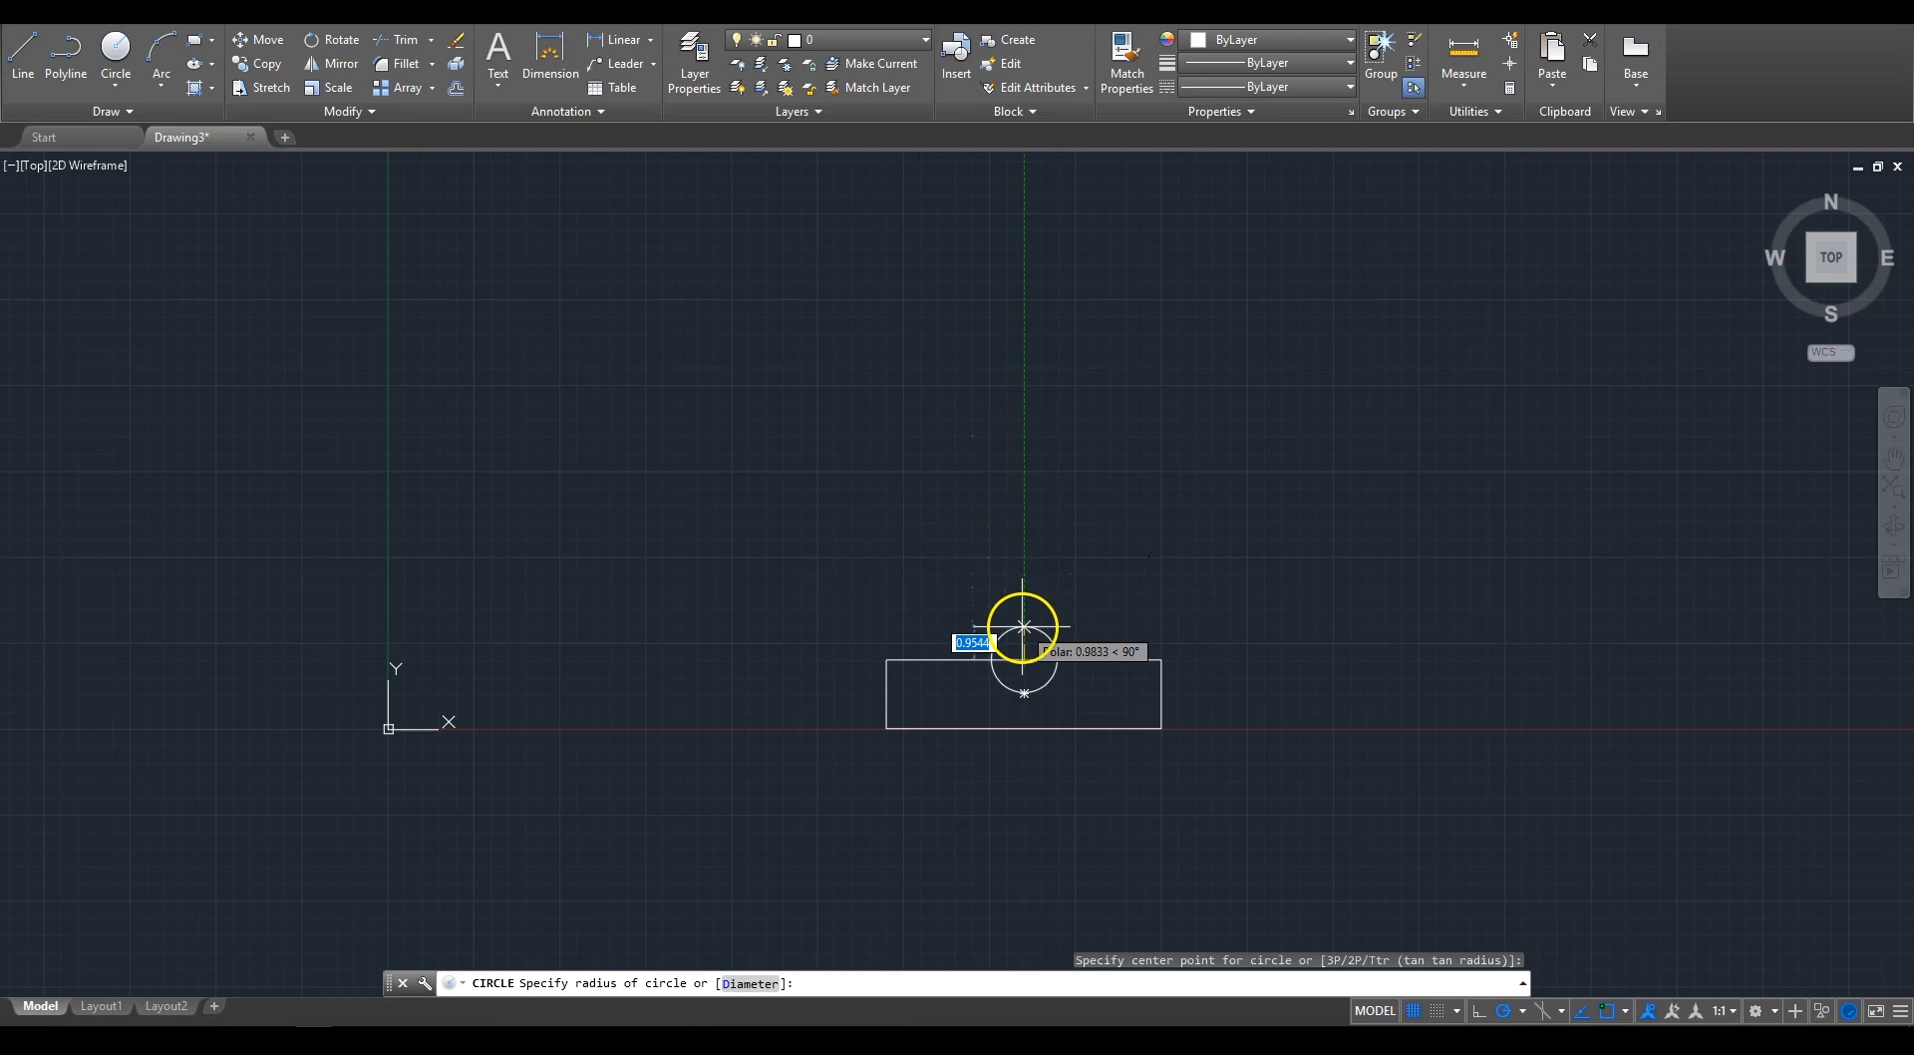
{"action": "type", "text": "1"}
{"action": "key", "text": "Return"}
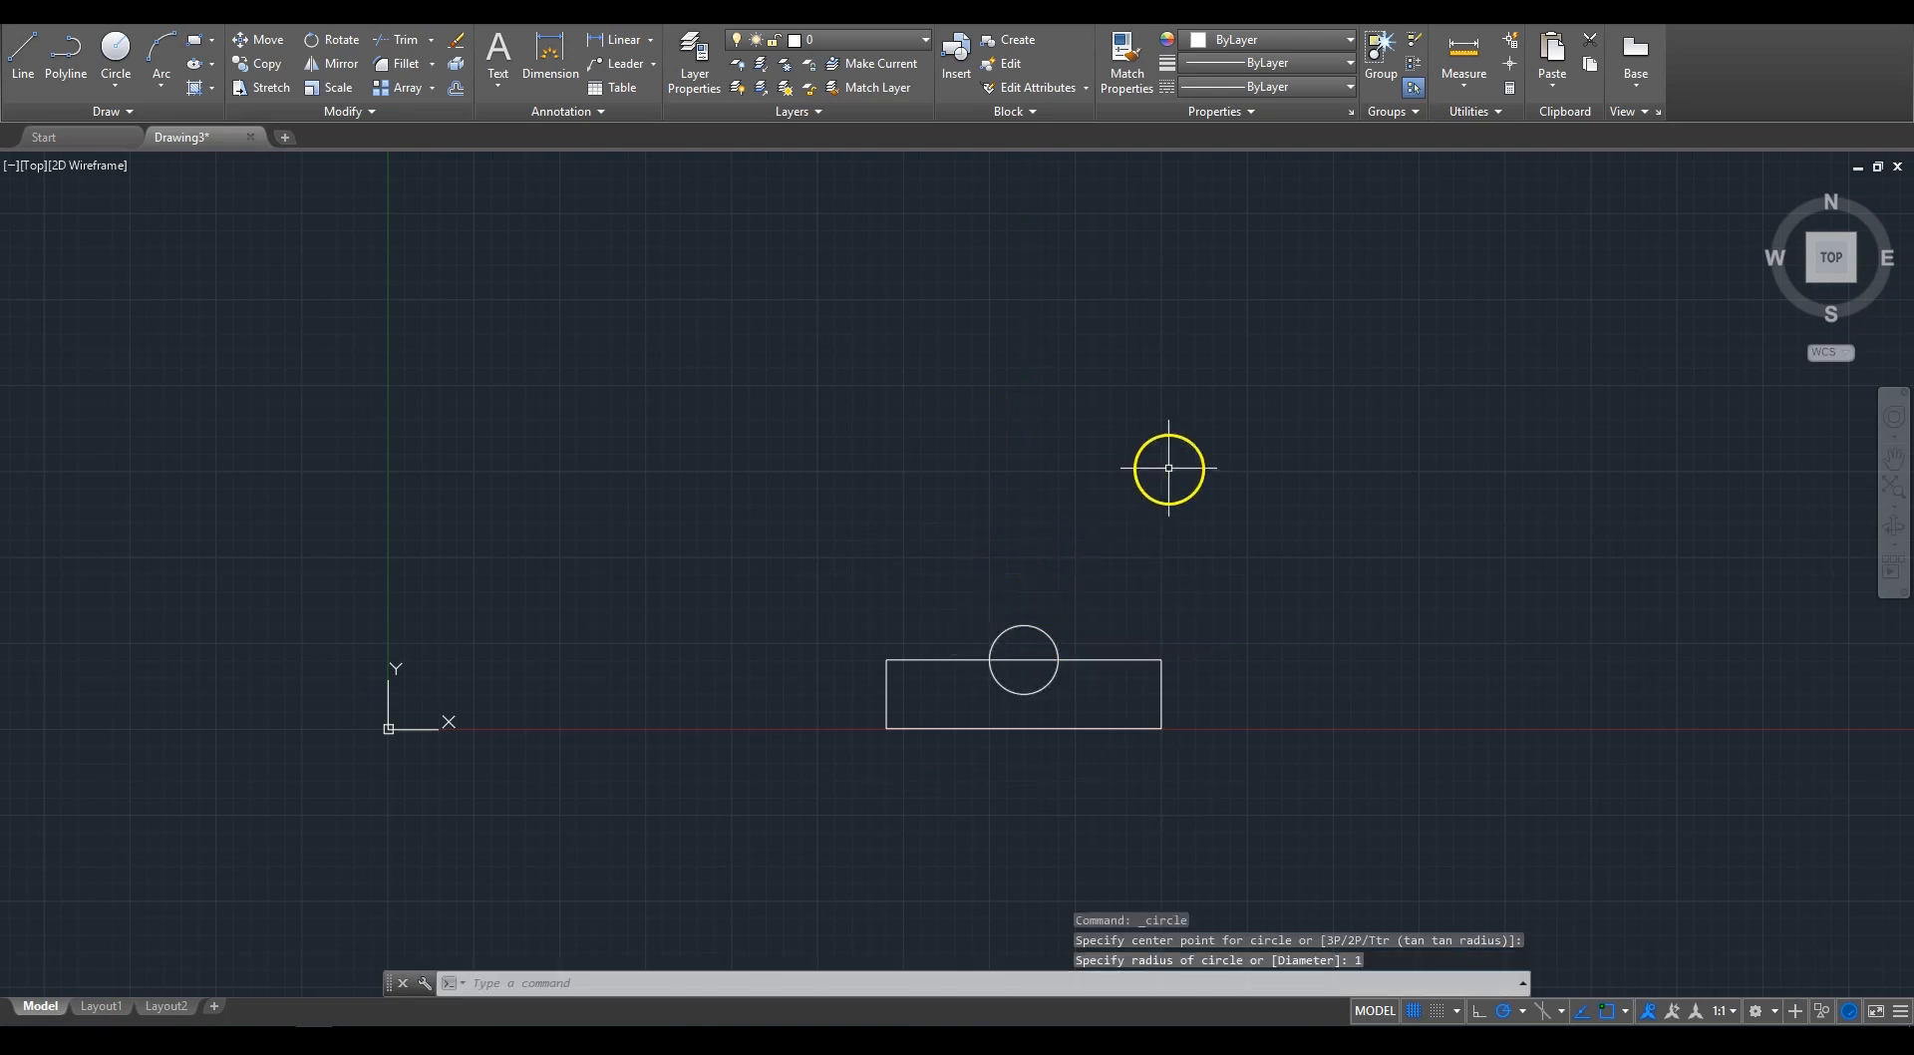
Step: View the circle's properties to check its radius, diameter, circumference and area, and deselect it
{"action": "left_click", "coordinate": [1020, 626]}
{"action": "right_click", "coordinate": [1018, 535]}
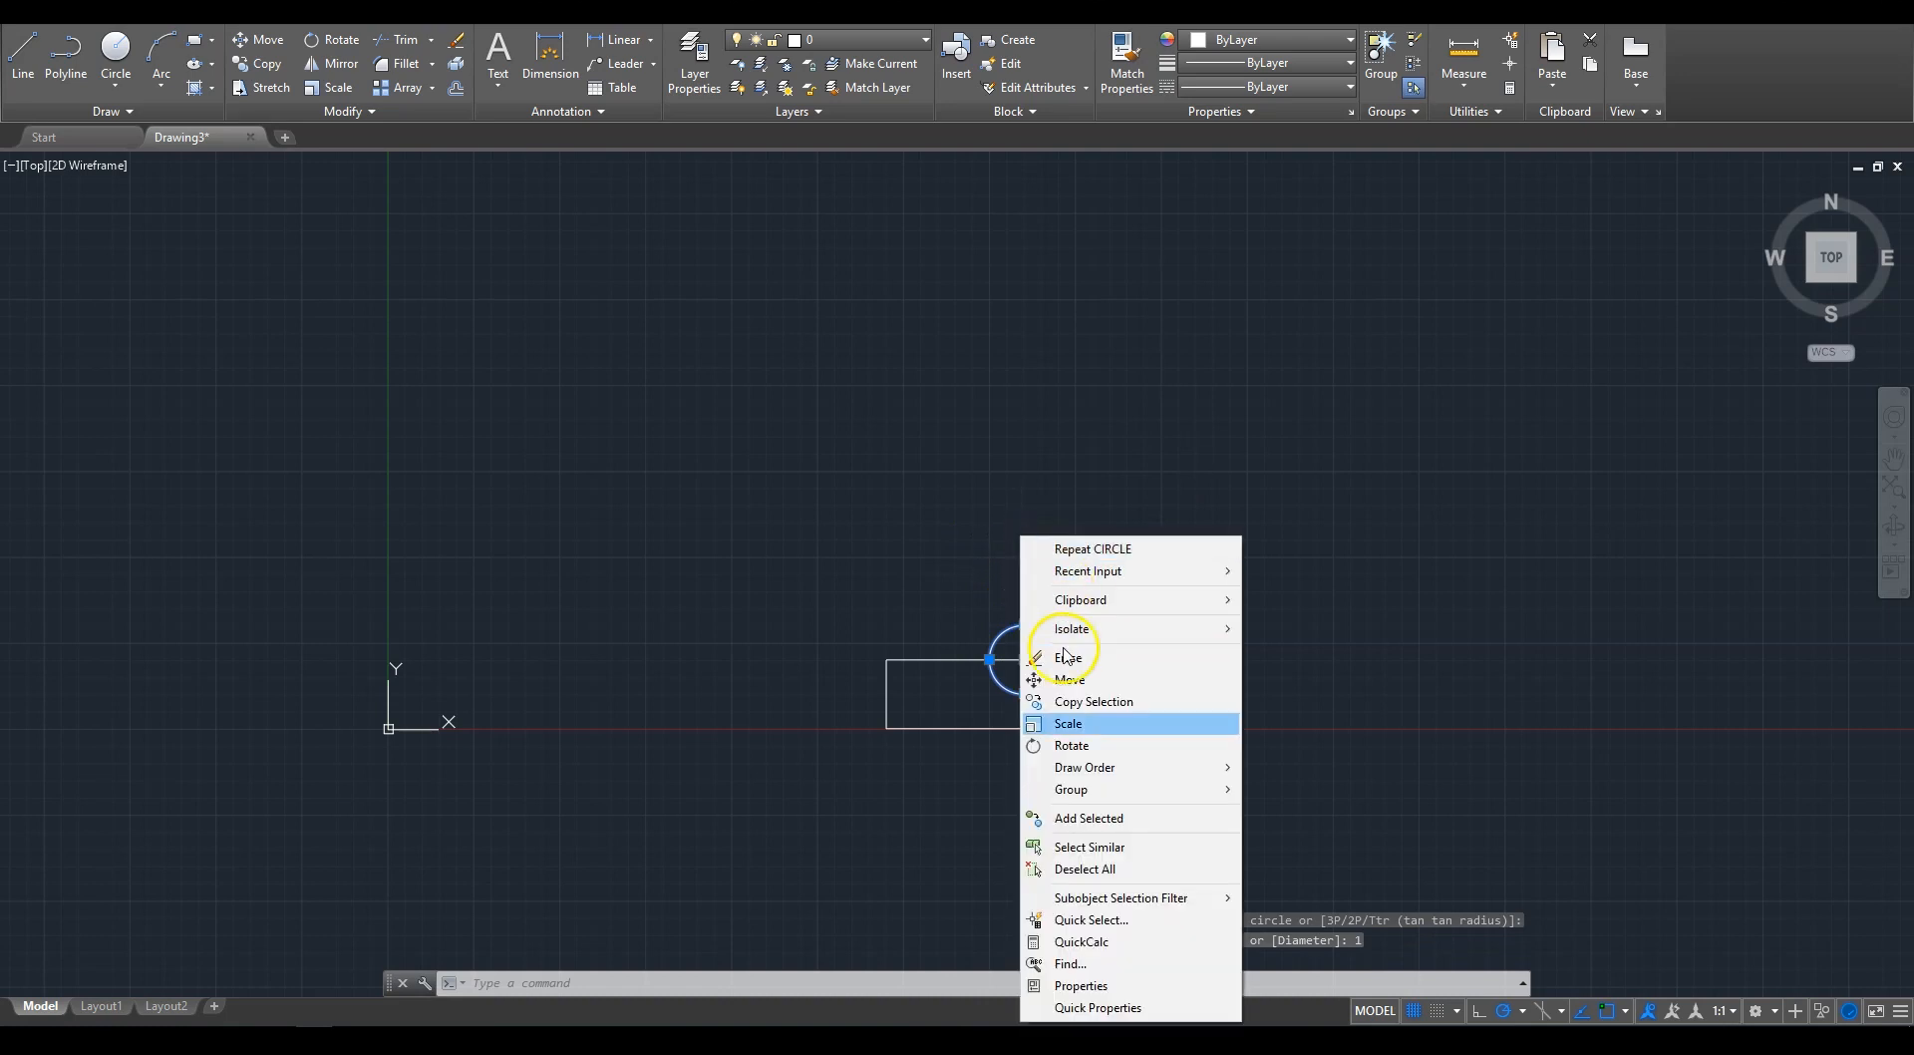
{"action": "left_click", "coordinate": [1099, 985]}
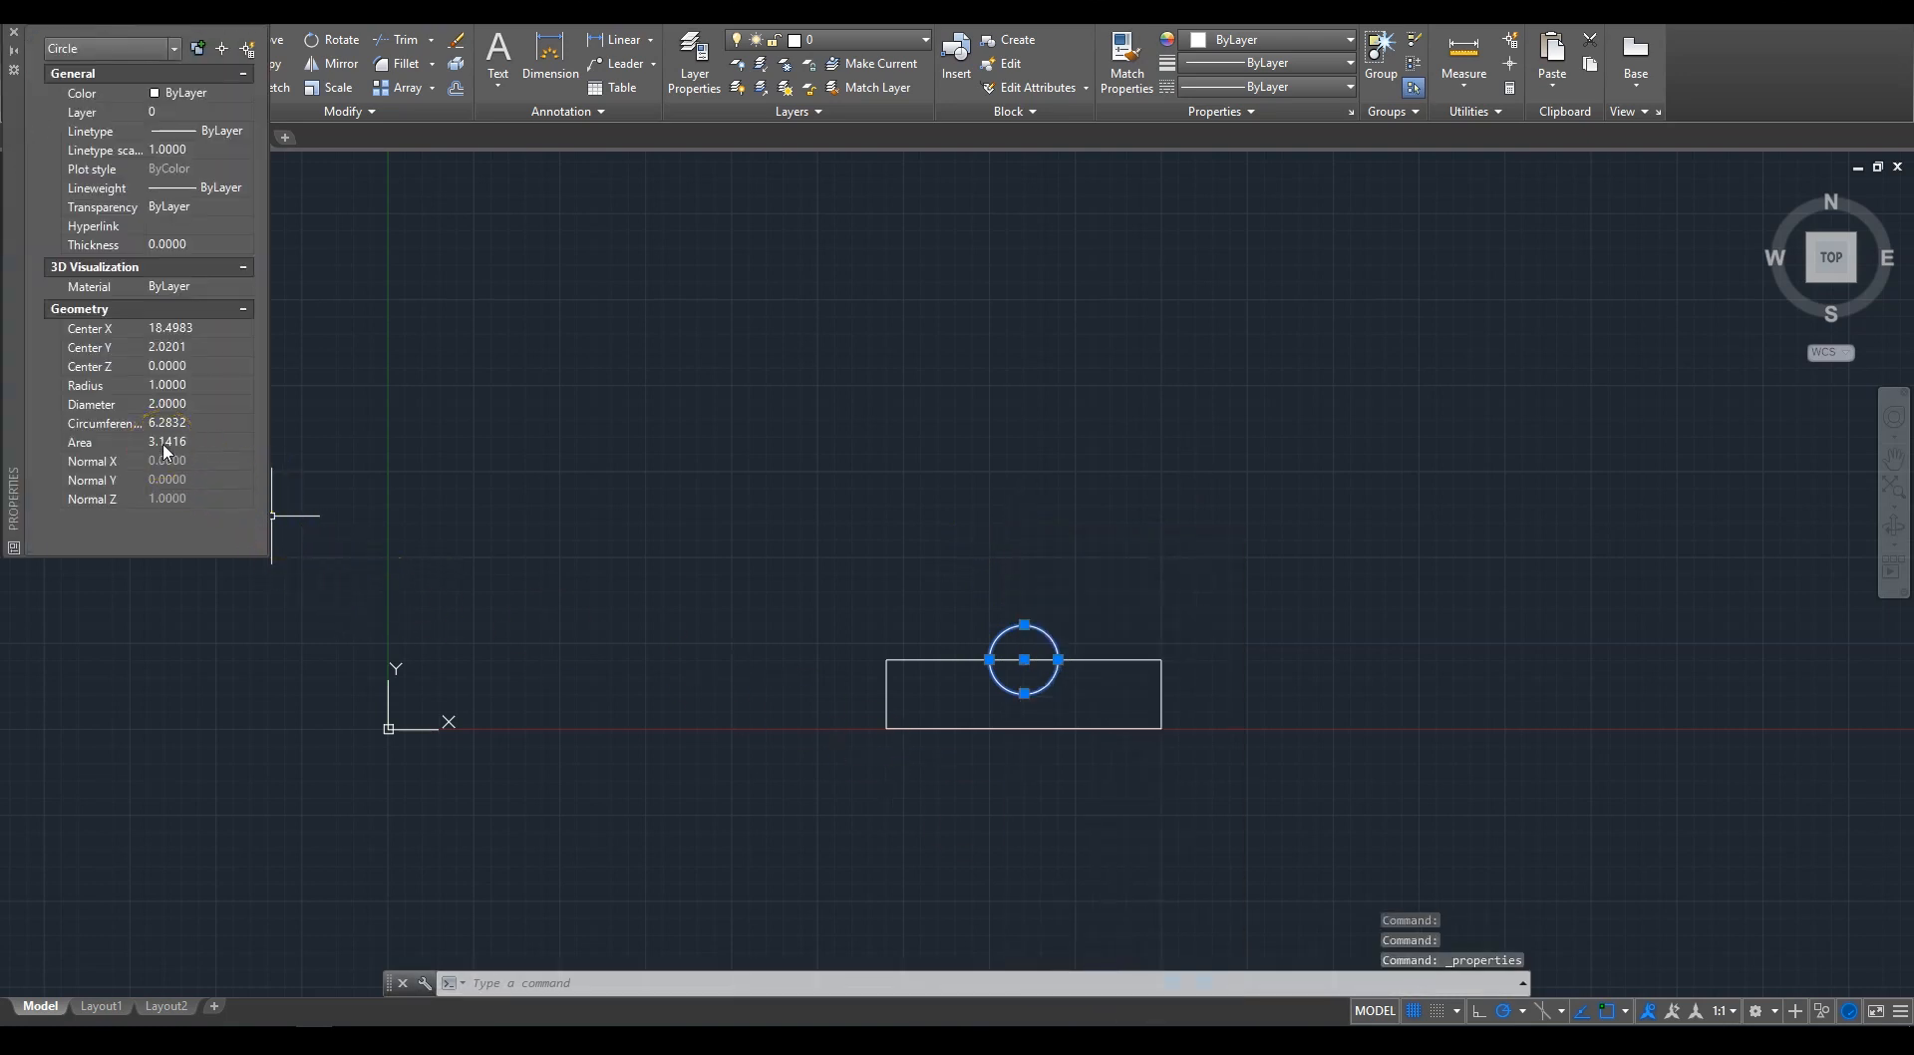
{"action": "left_click", "coordinate": [14, 32]}
{"action": "key", "text": "Escape"}
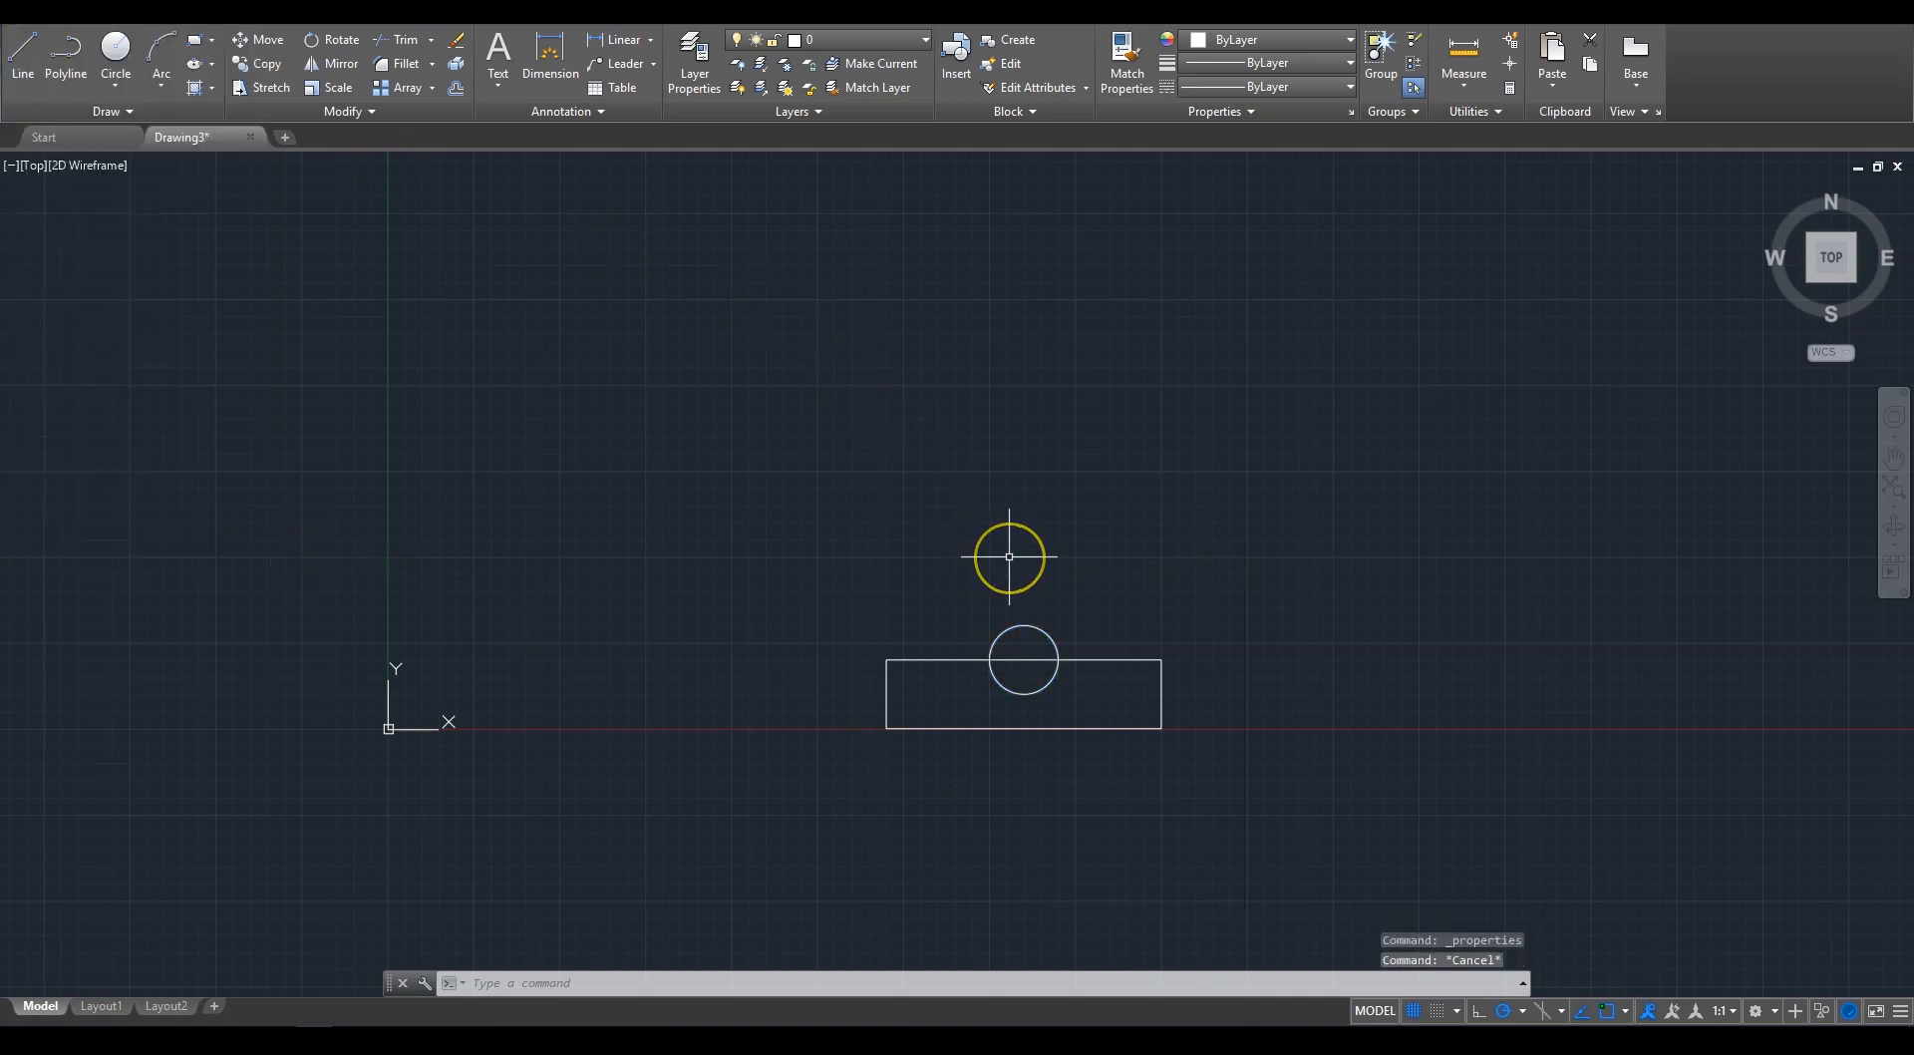
Step: Draw a small upright ellipse by its center near the rectangle's lower-left corner, with radii of about 0.18 and 0.11
{"action": "left_click", "coordinate": [214, 66]}
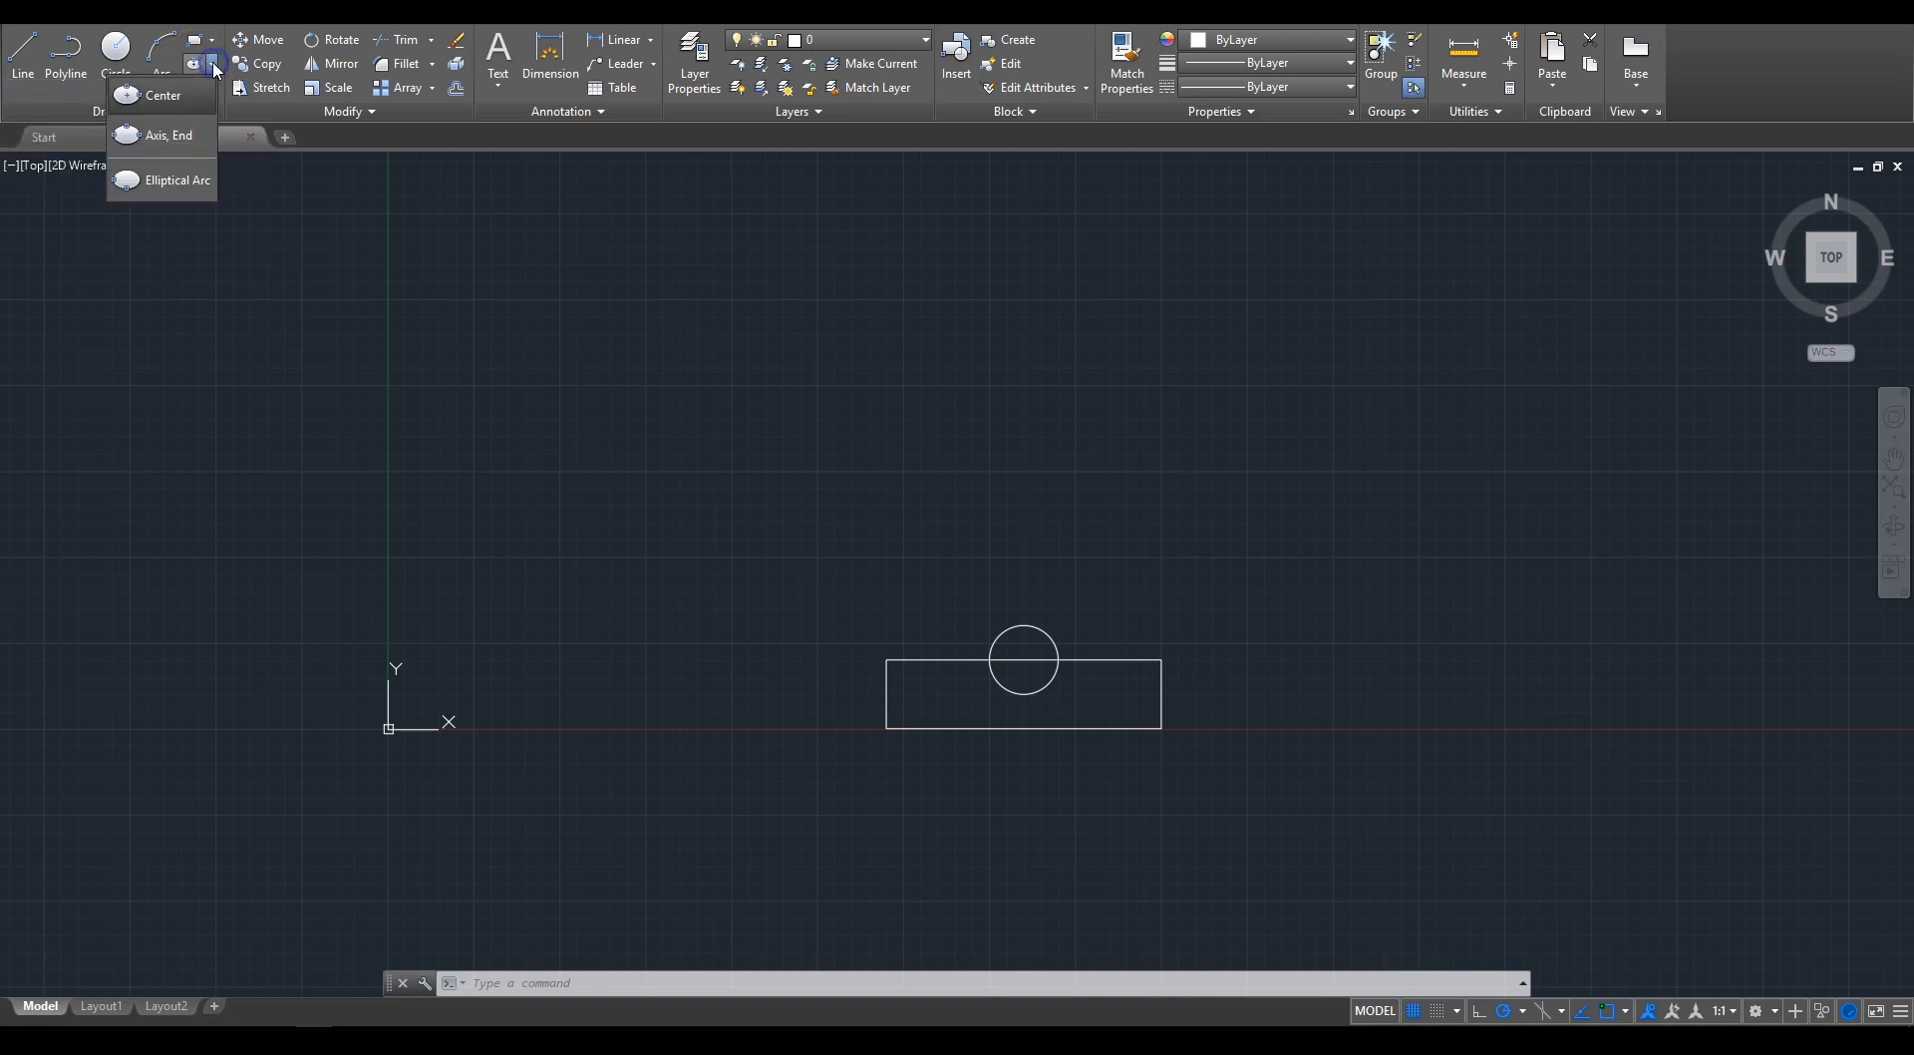
{"action": "left_click", "coordinate": [170, 97]}
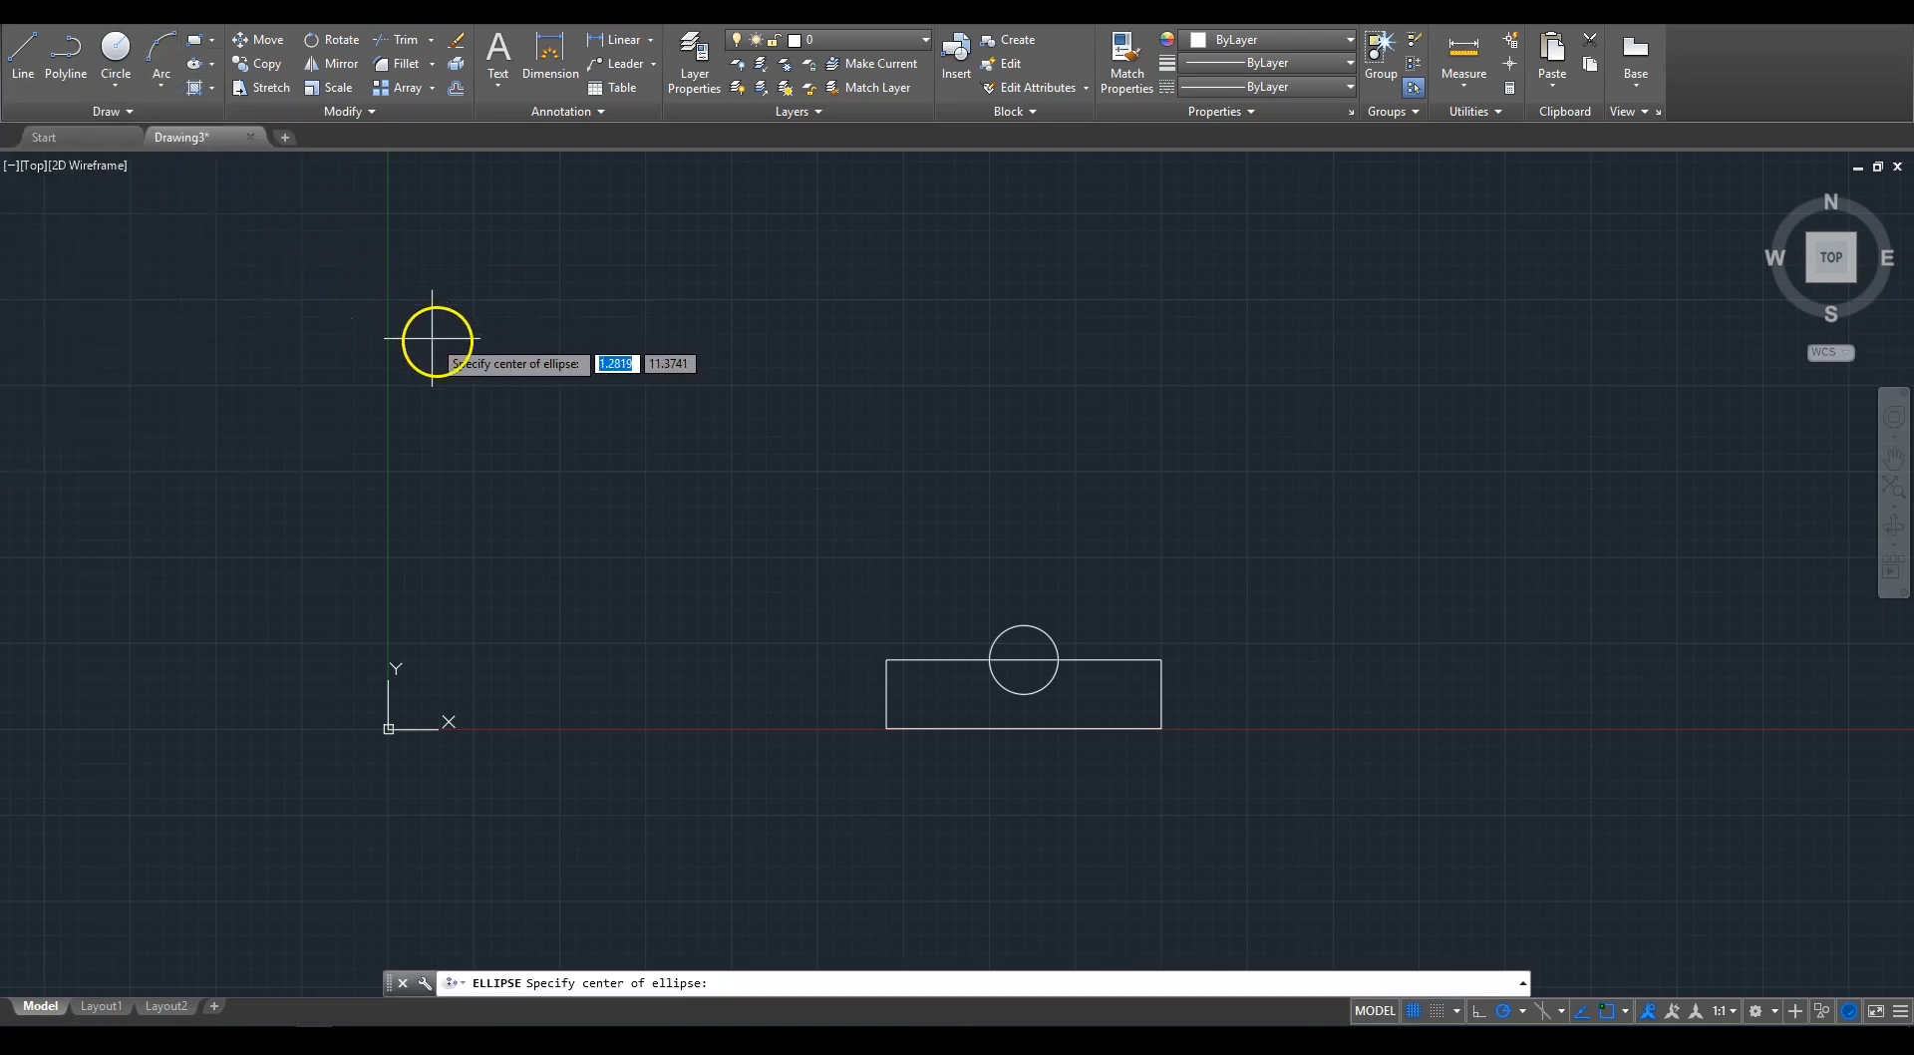
{"action": "scroll", "coordinate": [893, 727], "scroll_direction": "up", "scroll_amount": 5}
{"action": "scroll", "coordinate": [944, 714], "scroll_direction": "down", "scroll_amount": 1}
{"action": "scroll", "coordinate": [845, 565], "scroll_direction": "up", "scroll_amount": 2}
{"action": "left_click", "coordinate": [724, 653]}
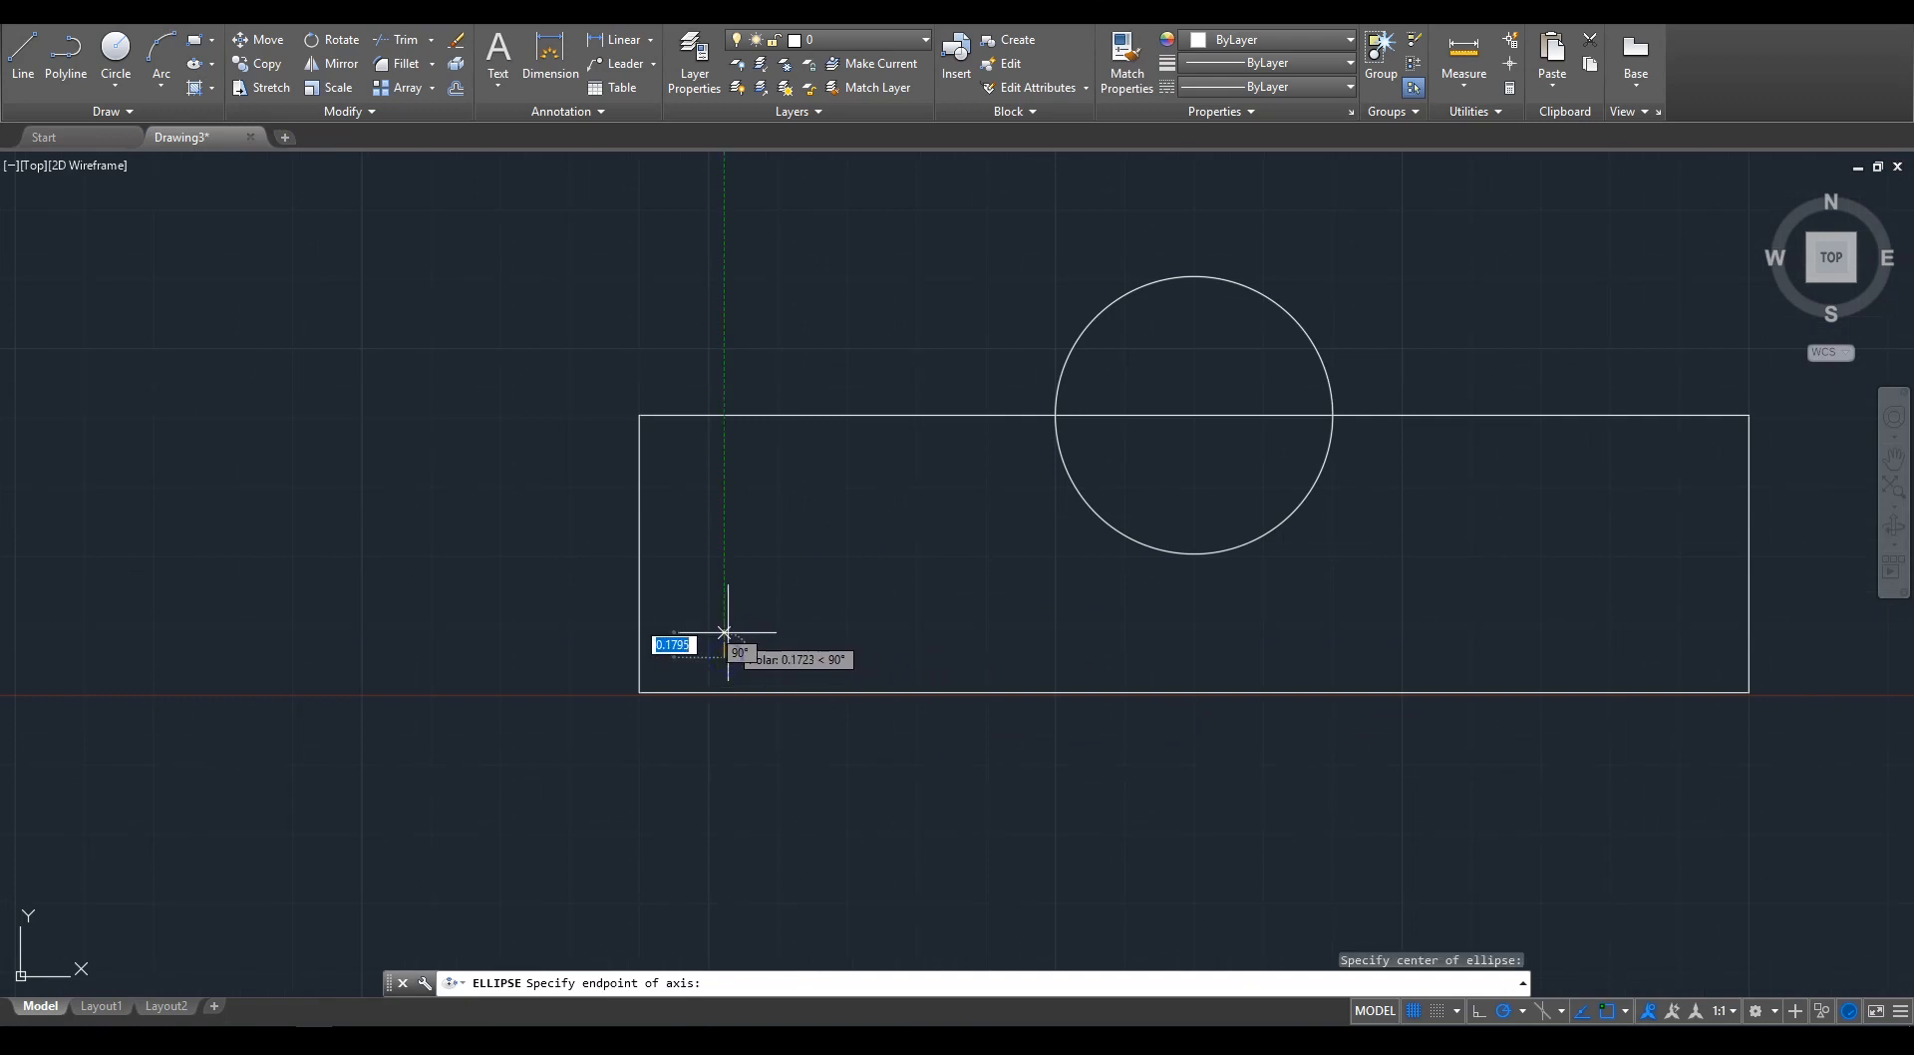
{"action": "left_click", "coordinate": [724, 632]}
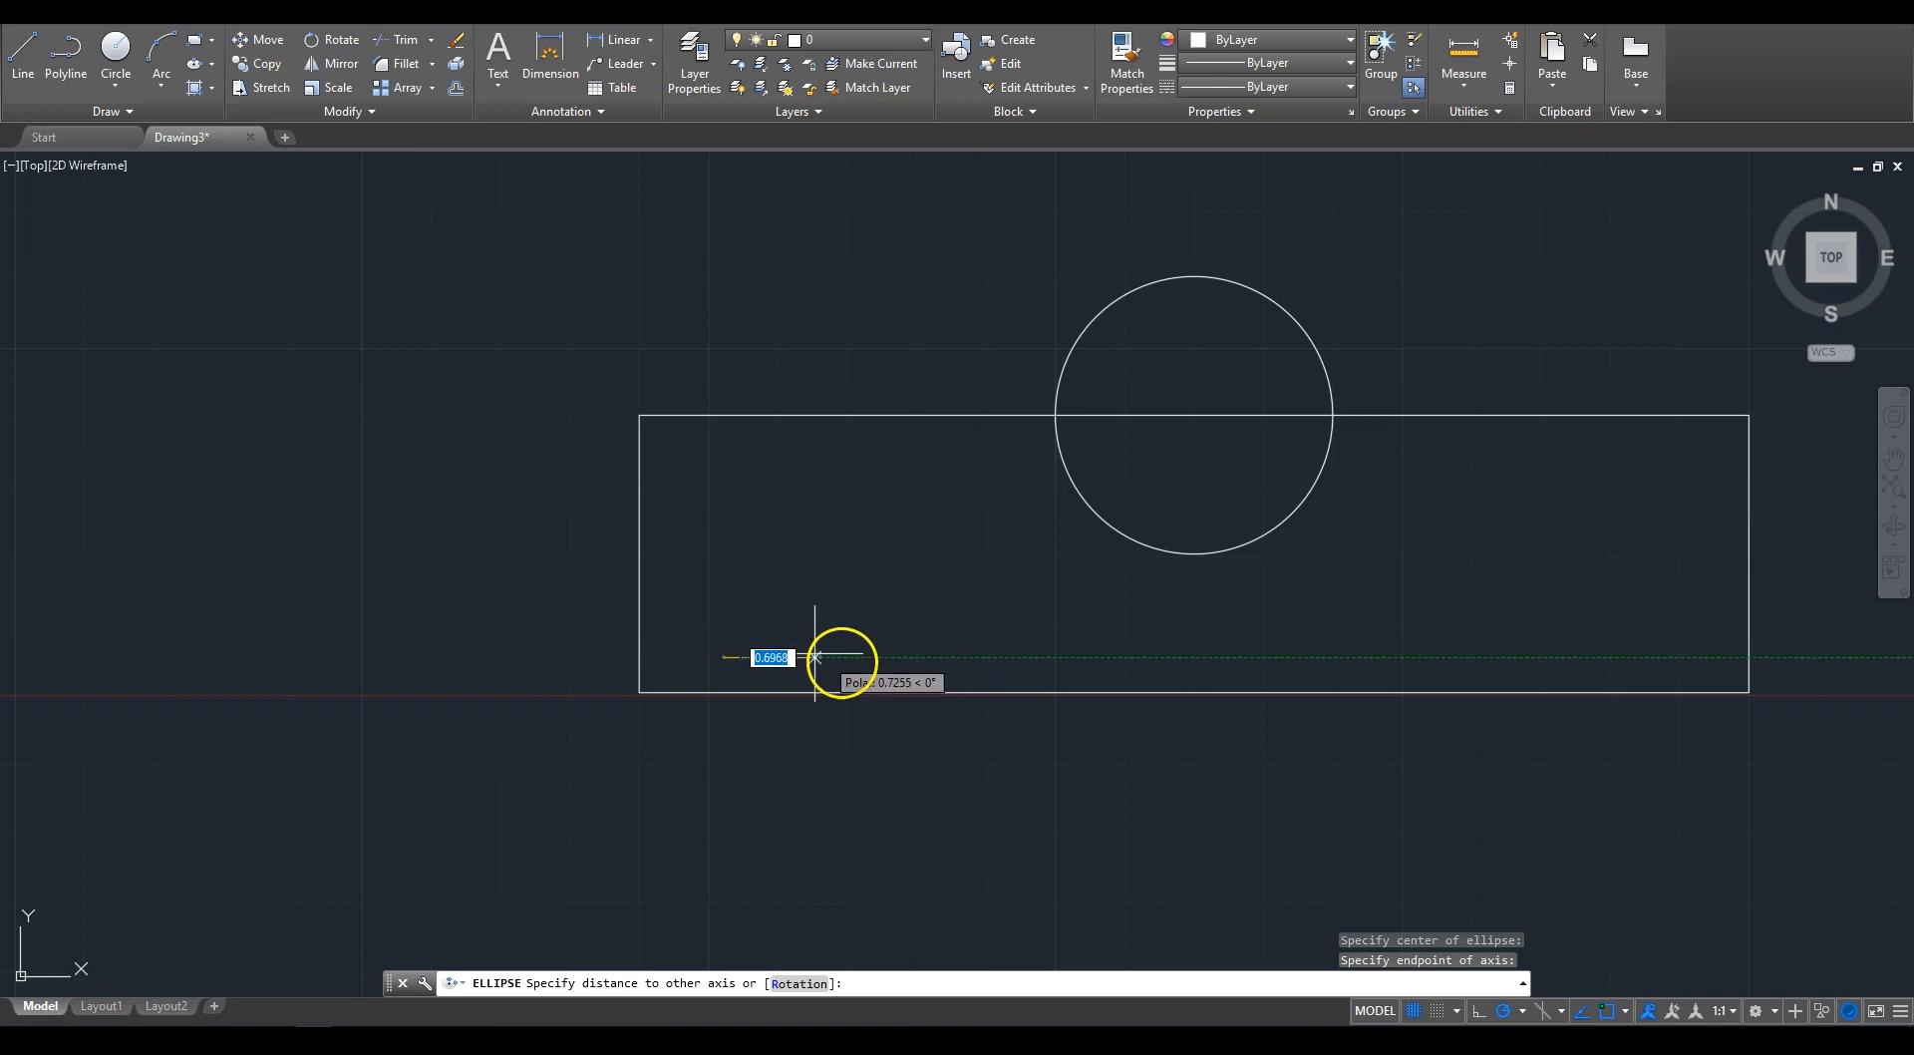
{"action": "scroll", "coordinate": [732, 648], "scroll_direction": "up", "scroll_amount": 4}
{"action": "scroll", "coordinate": [733, 649], "scroll_direction": "up", "scroll_amount": 2}
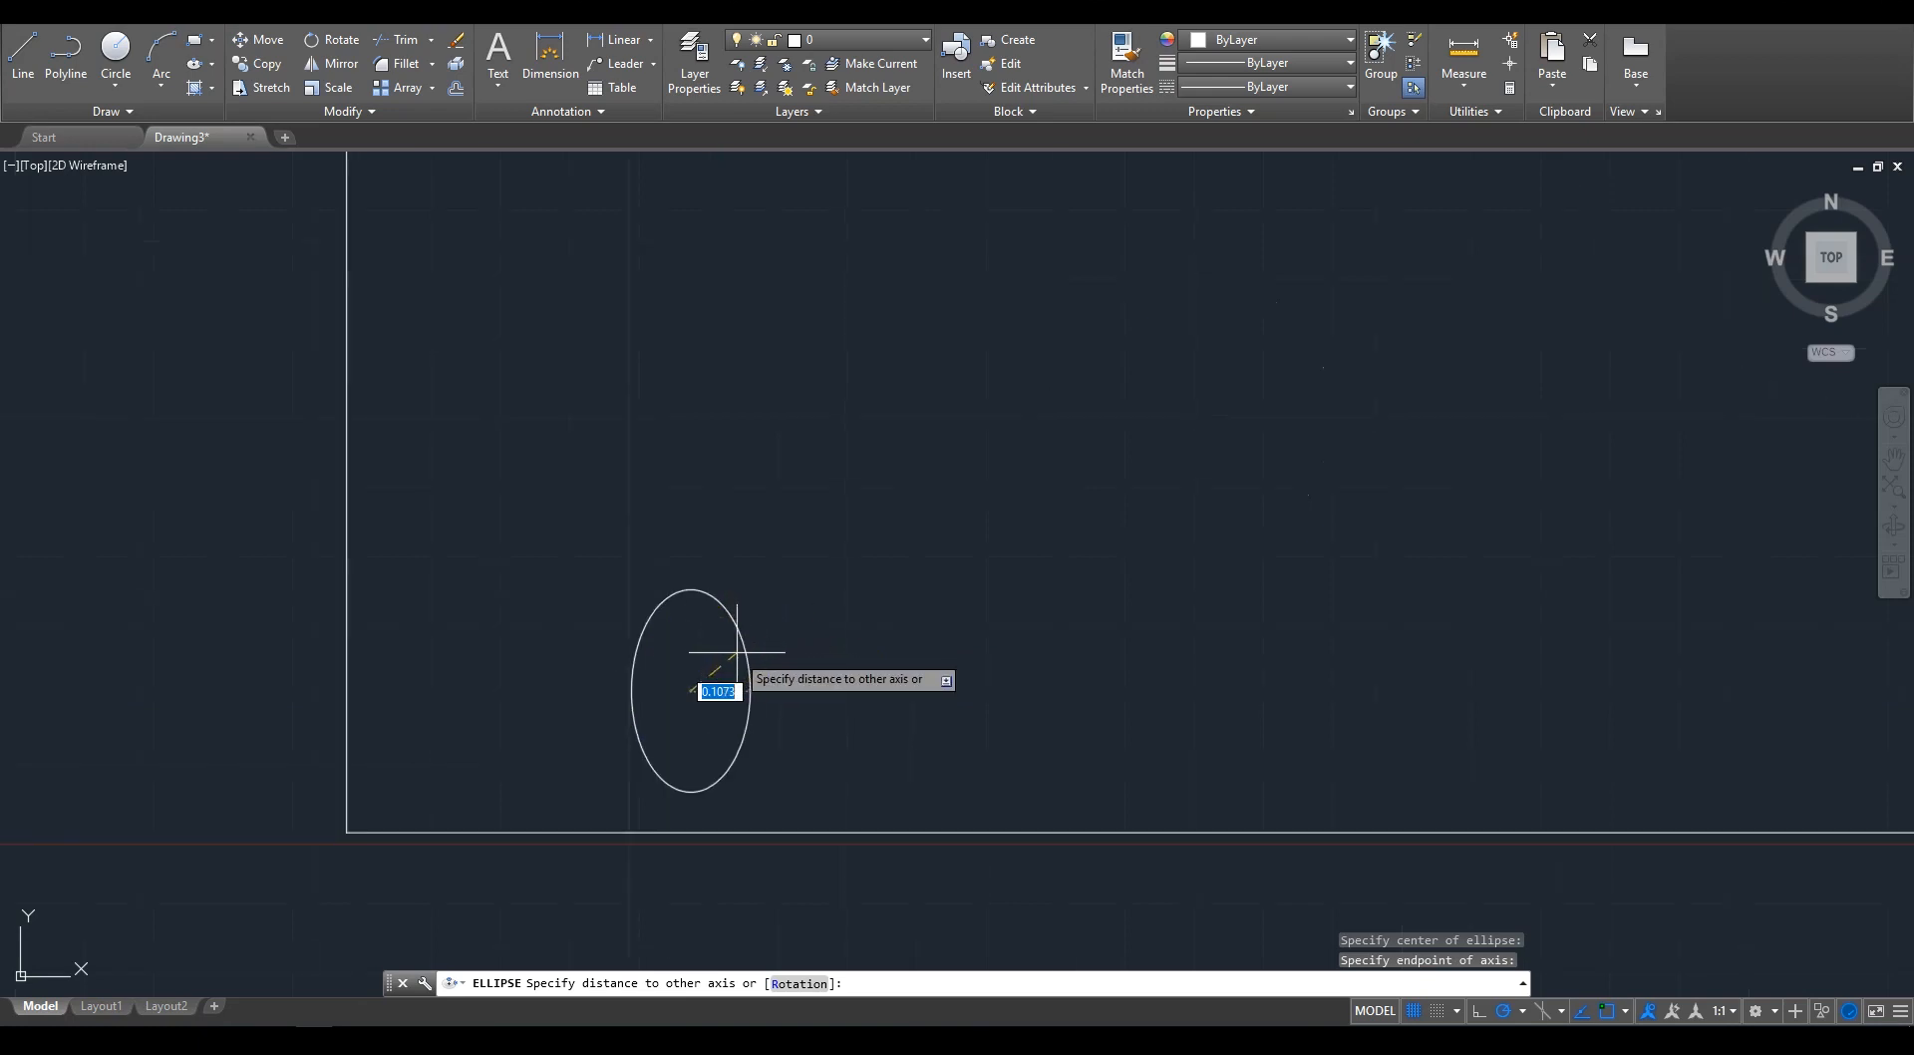
{"action": "left_click", "coordinate": [734, 649]}
Step: View the ellipse's properties to check its major and minor radii, angles and area, and deselect it
{"action": "scroll", "coordinate": [935, 568], "scroll_direction": "down", "scroll_amount": 8}
{"action": "middle_click_drag", "start_coordinate": [931, 568], "coordinate": [843, 548]}
{"action": "scroll", "coordinate": [925, 529], "scroll_direction": "up", "scroll_amount": 2}
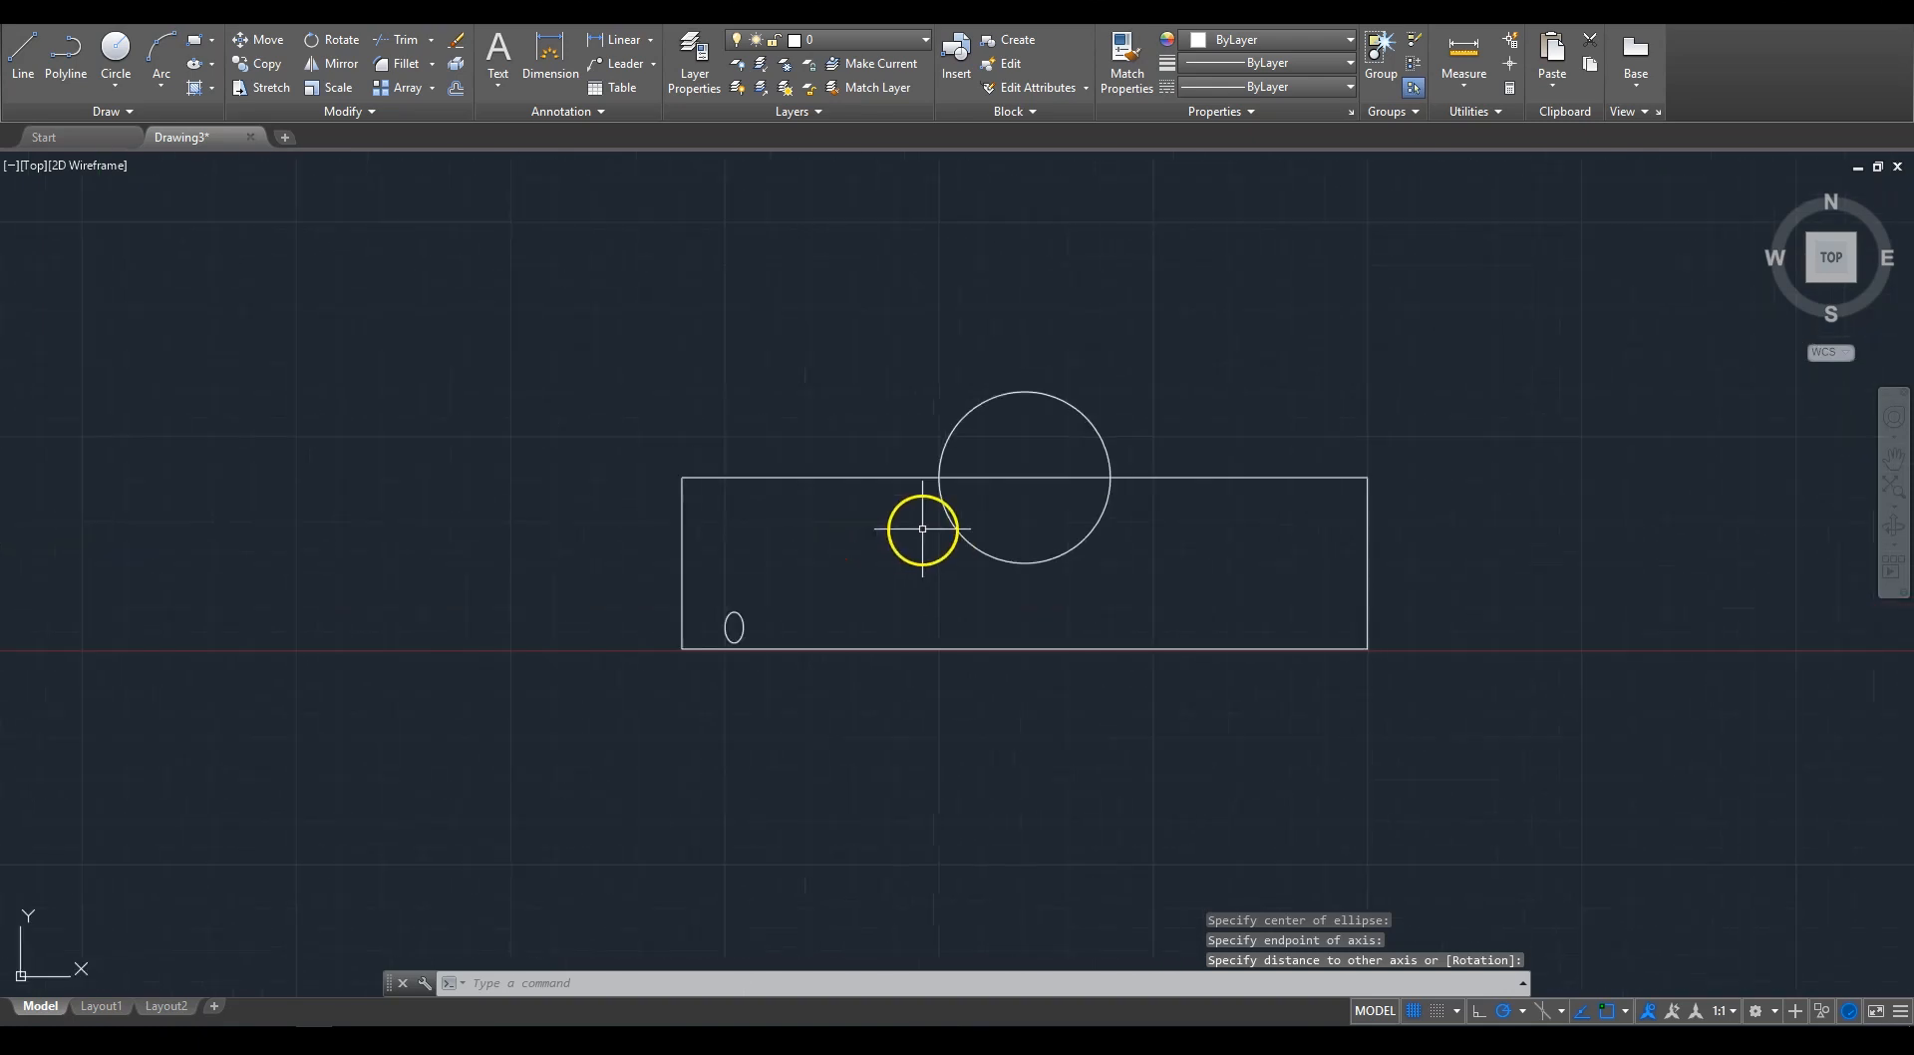
{"action": "left_click", "coordinate": [744, 618]}
{"action": "right_click", "coordinate": [847, 604]}
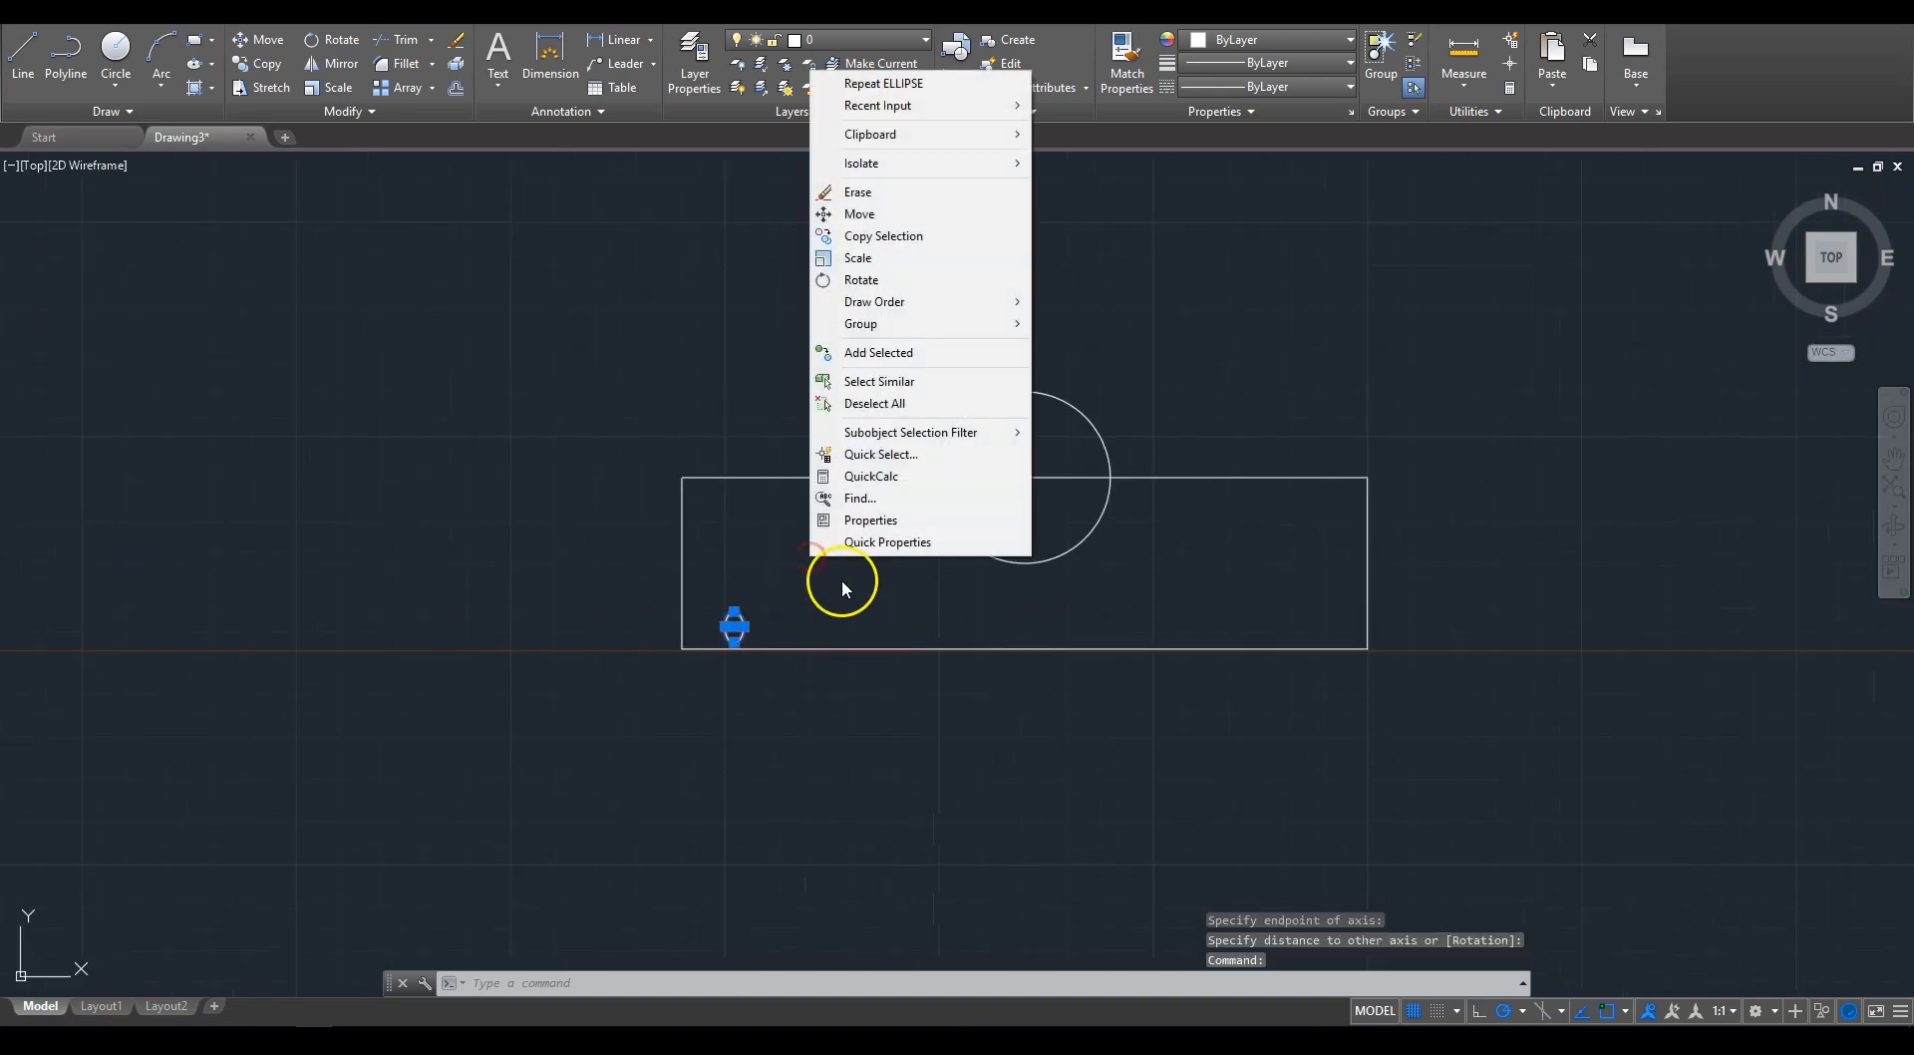
{"action": "left_click", "coordinate": [855, 517]}
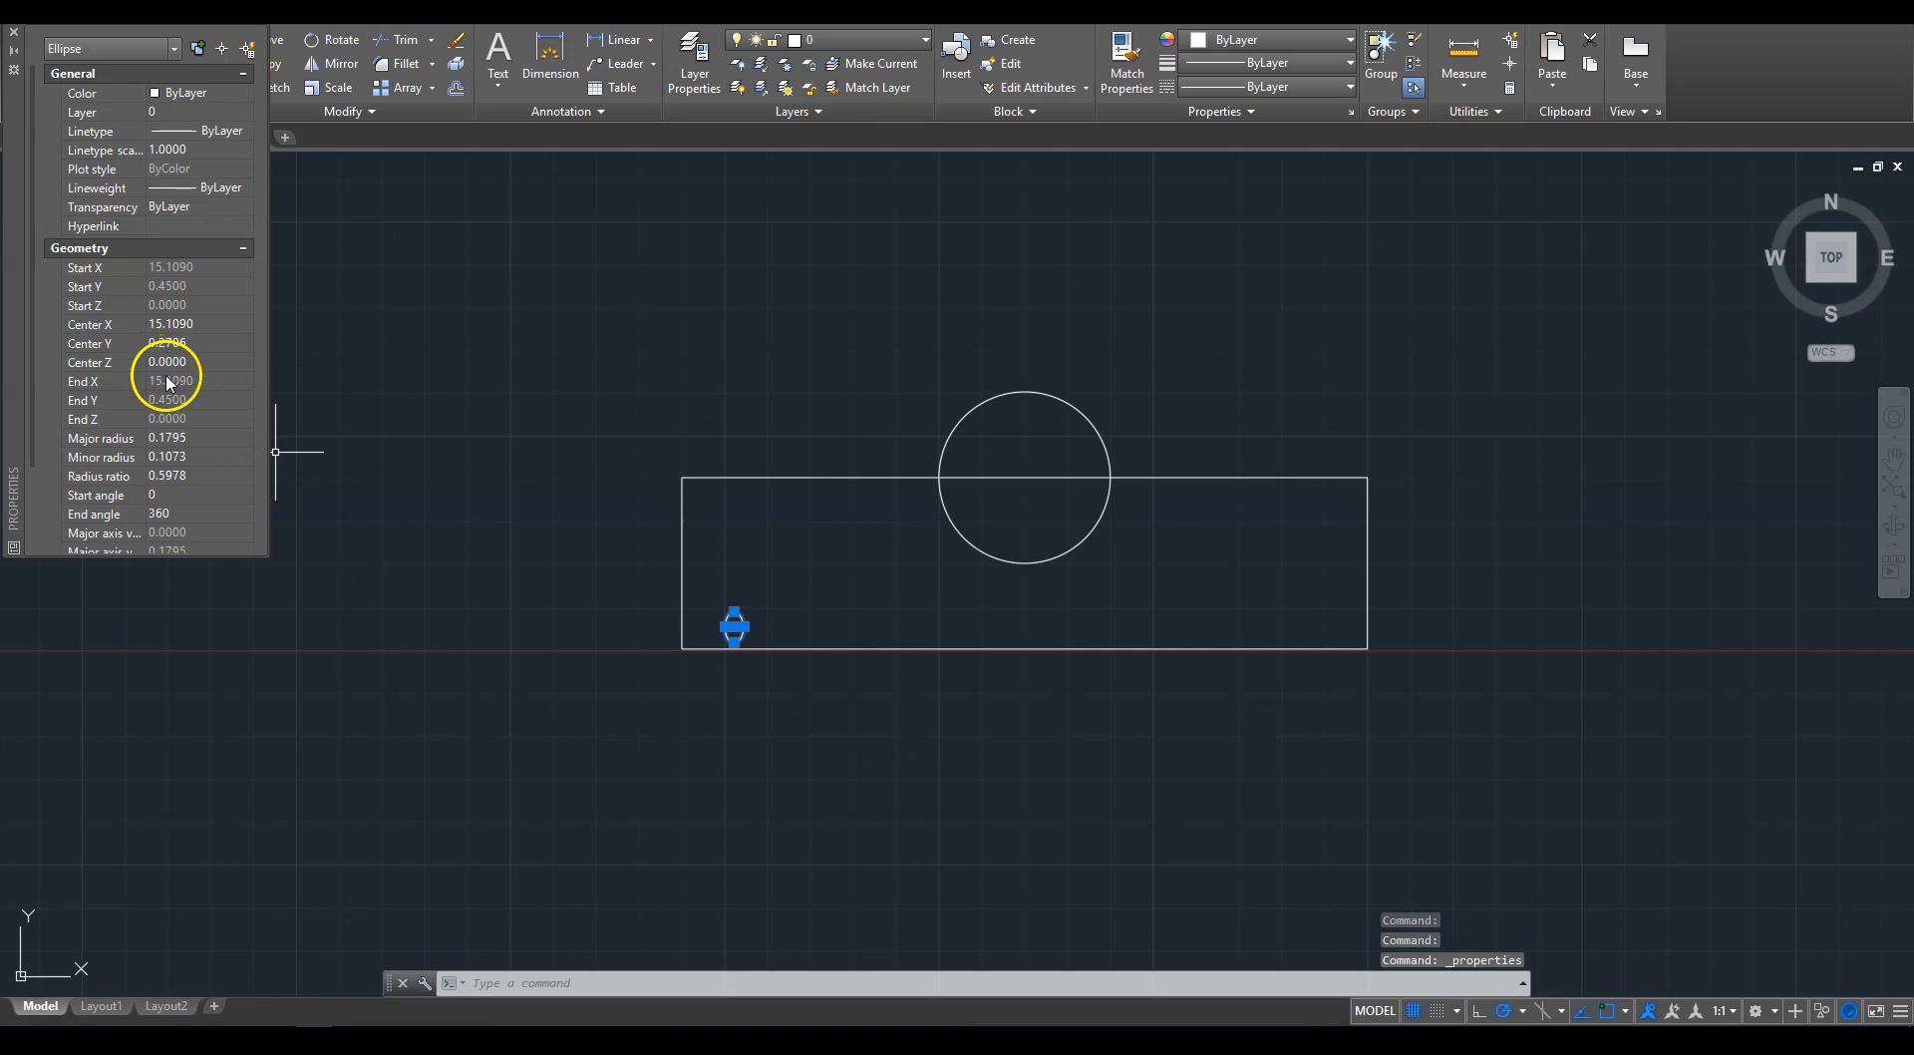
{"action": "scroll", "coordinate": [172, 381], "scroll_direction": "down", "scroll_amount": 2}
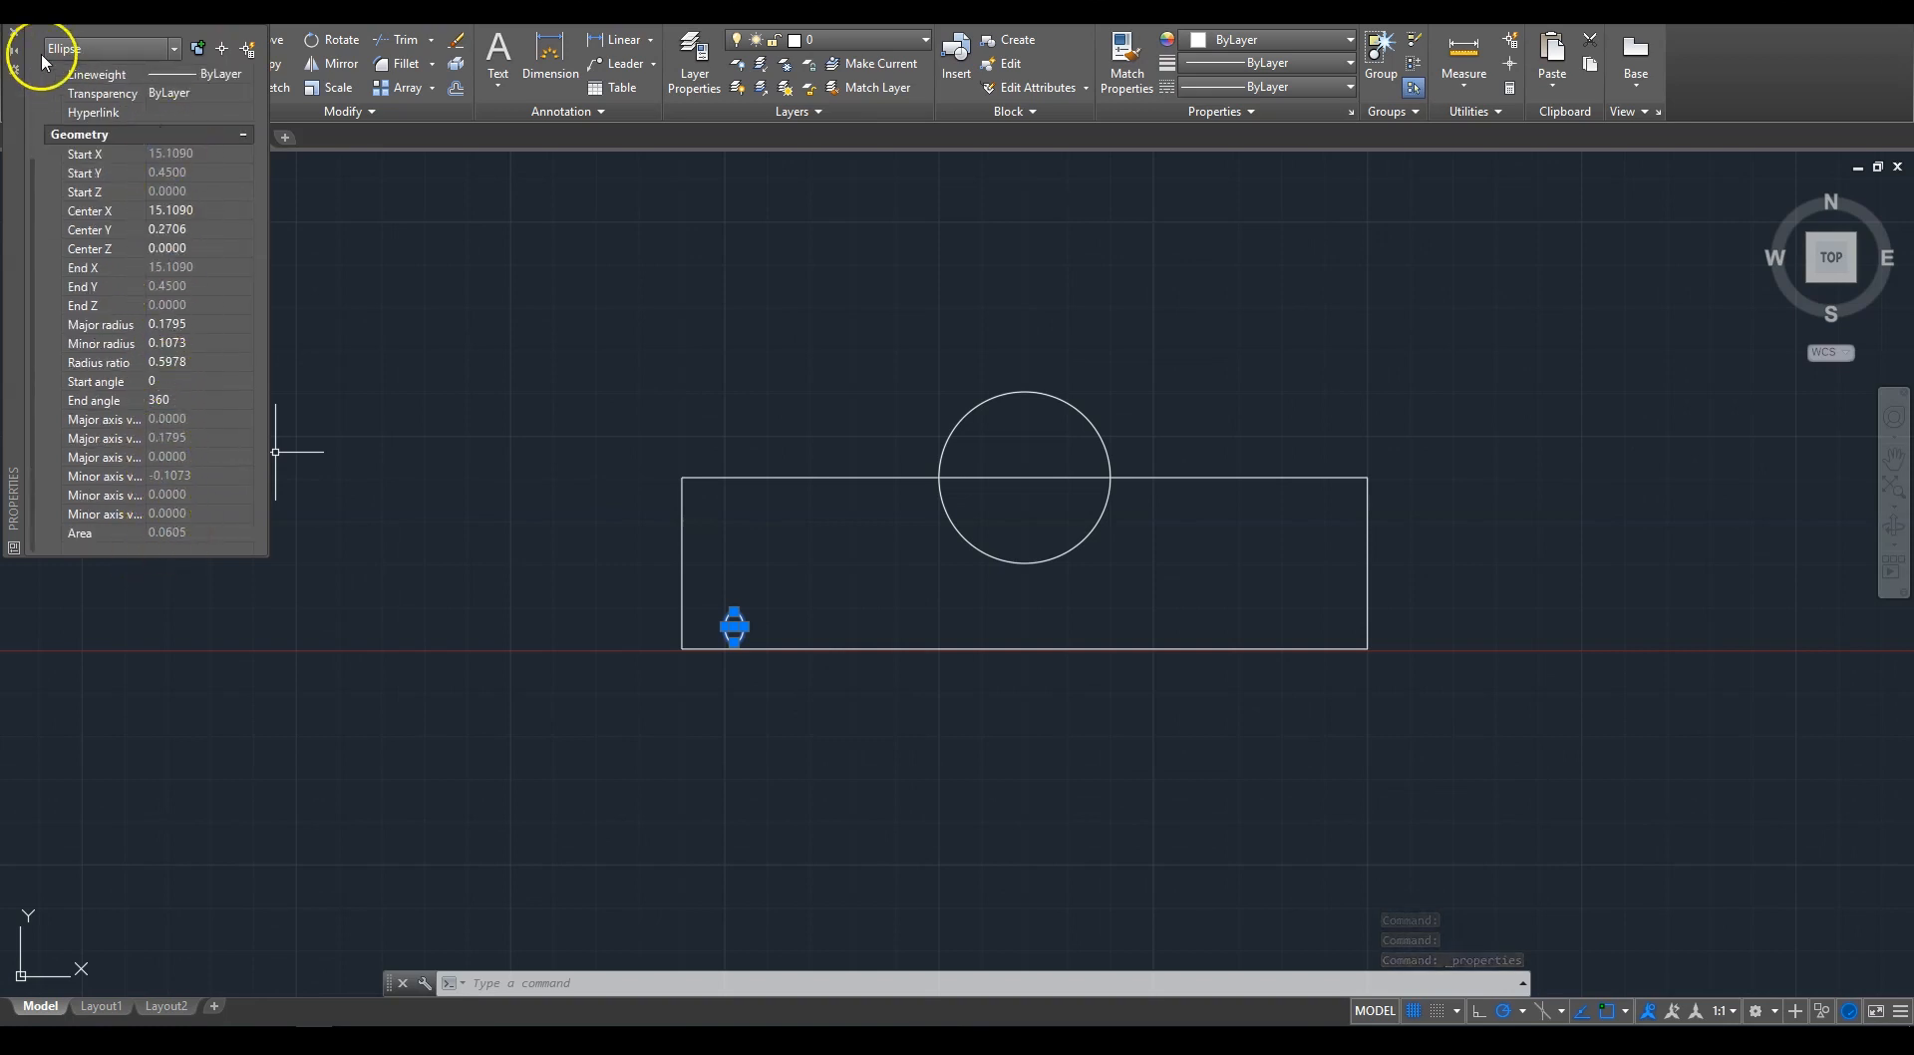
{"action": "left_click", "coordinate": [15, 38]}
{"action": "key", "text": "Escape"}
Step: Draw a smaller circle inside the radius 1 circle, sharing its center and about half its size
{"action": "middle_click_drag", "start_coordinate": [989, 318], "coordinate": [757, 358]}
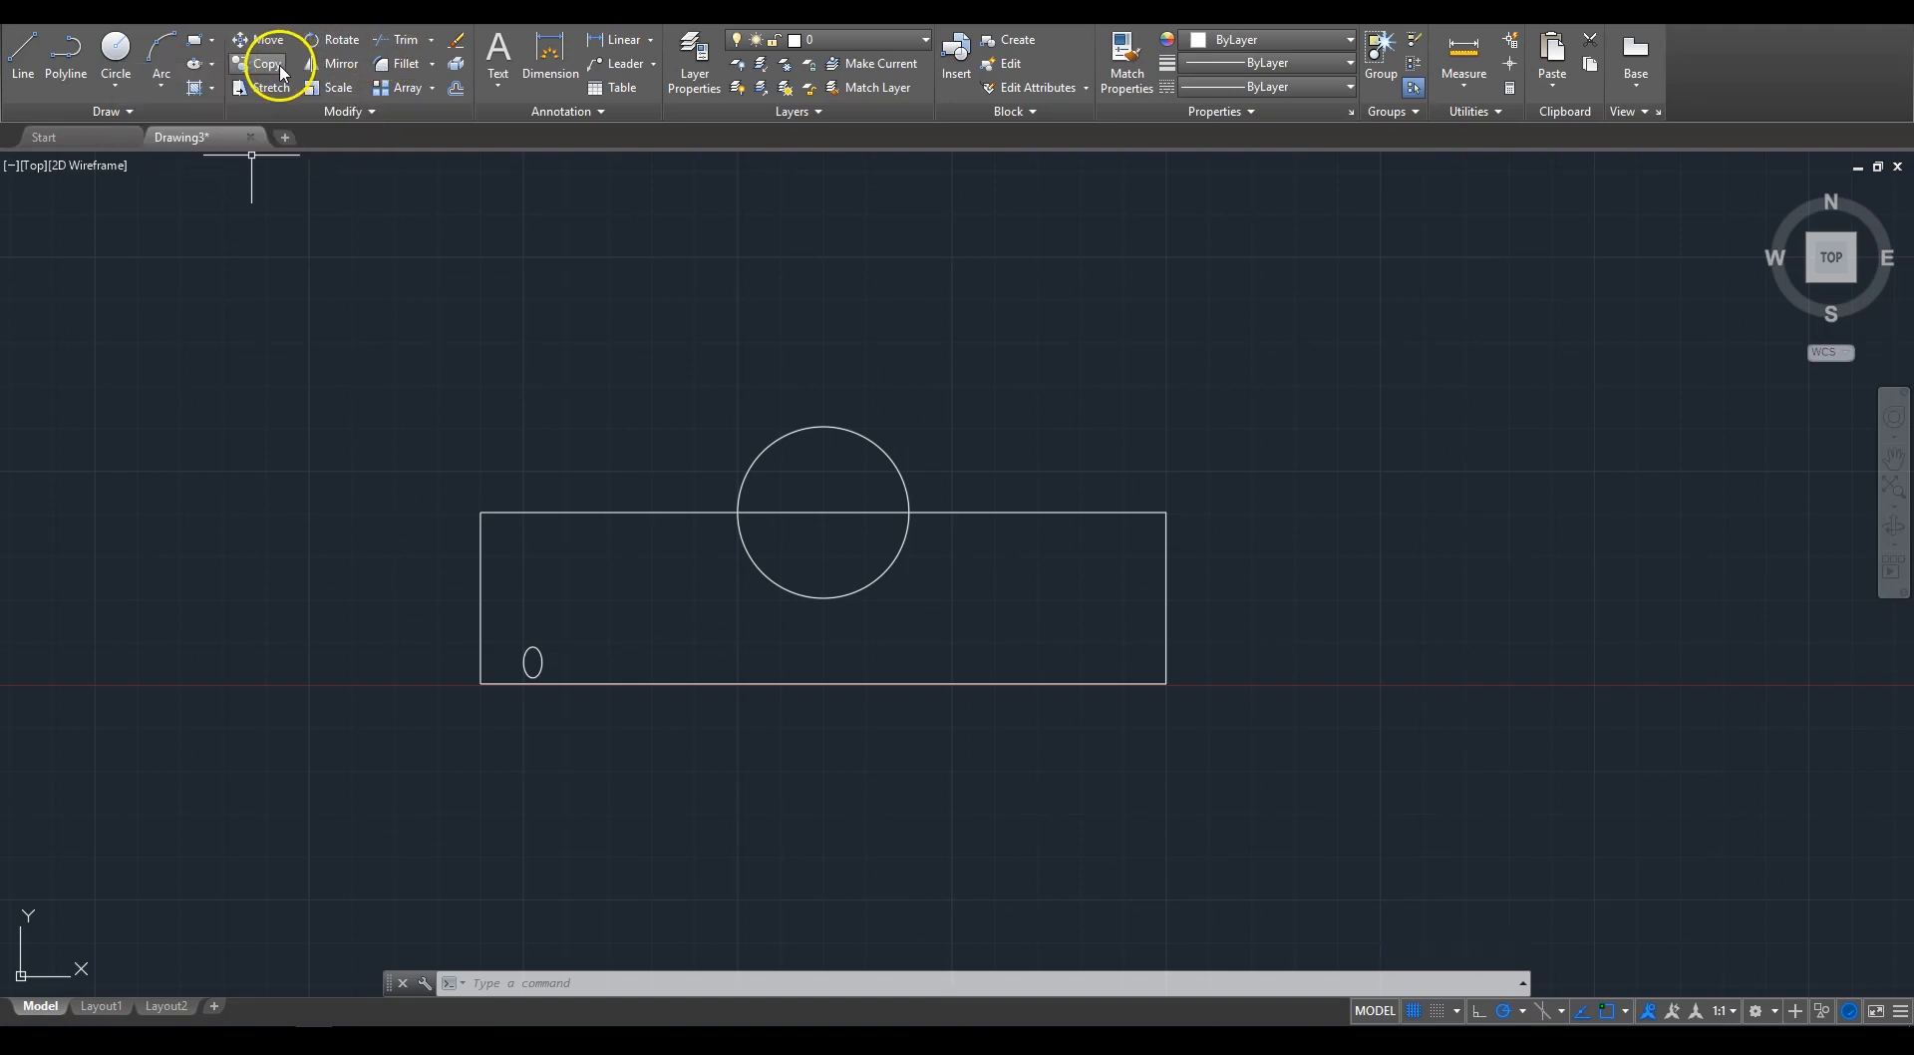
{"action": "left_click", "coordinate": [117, 42]}
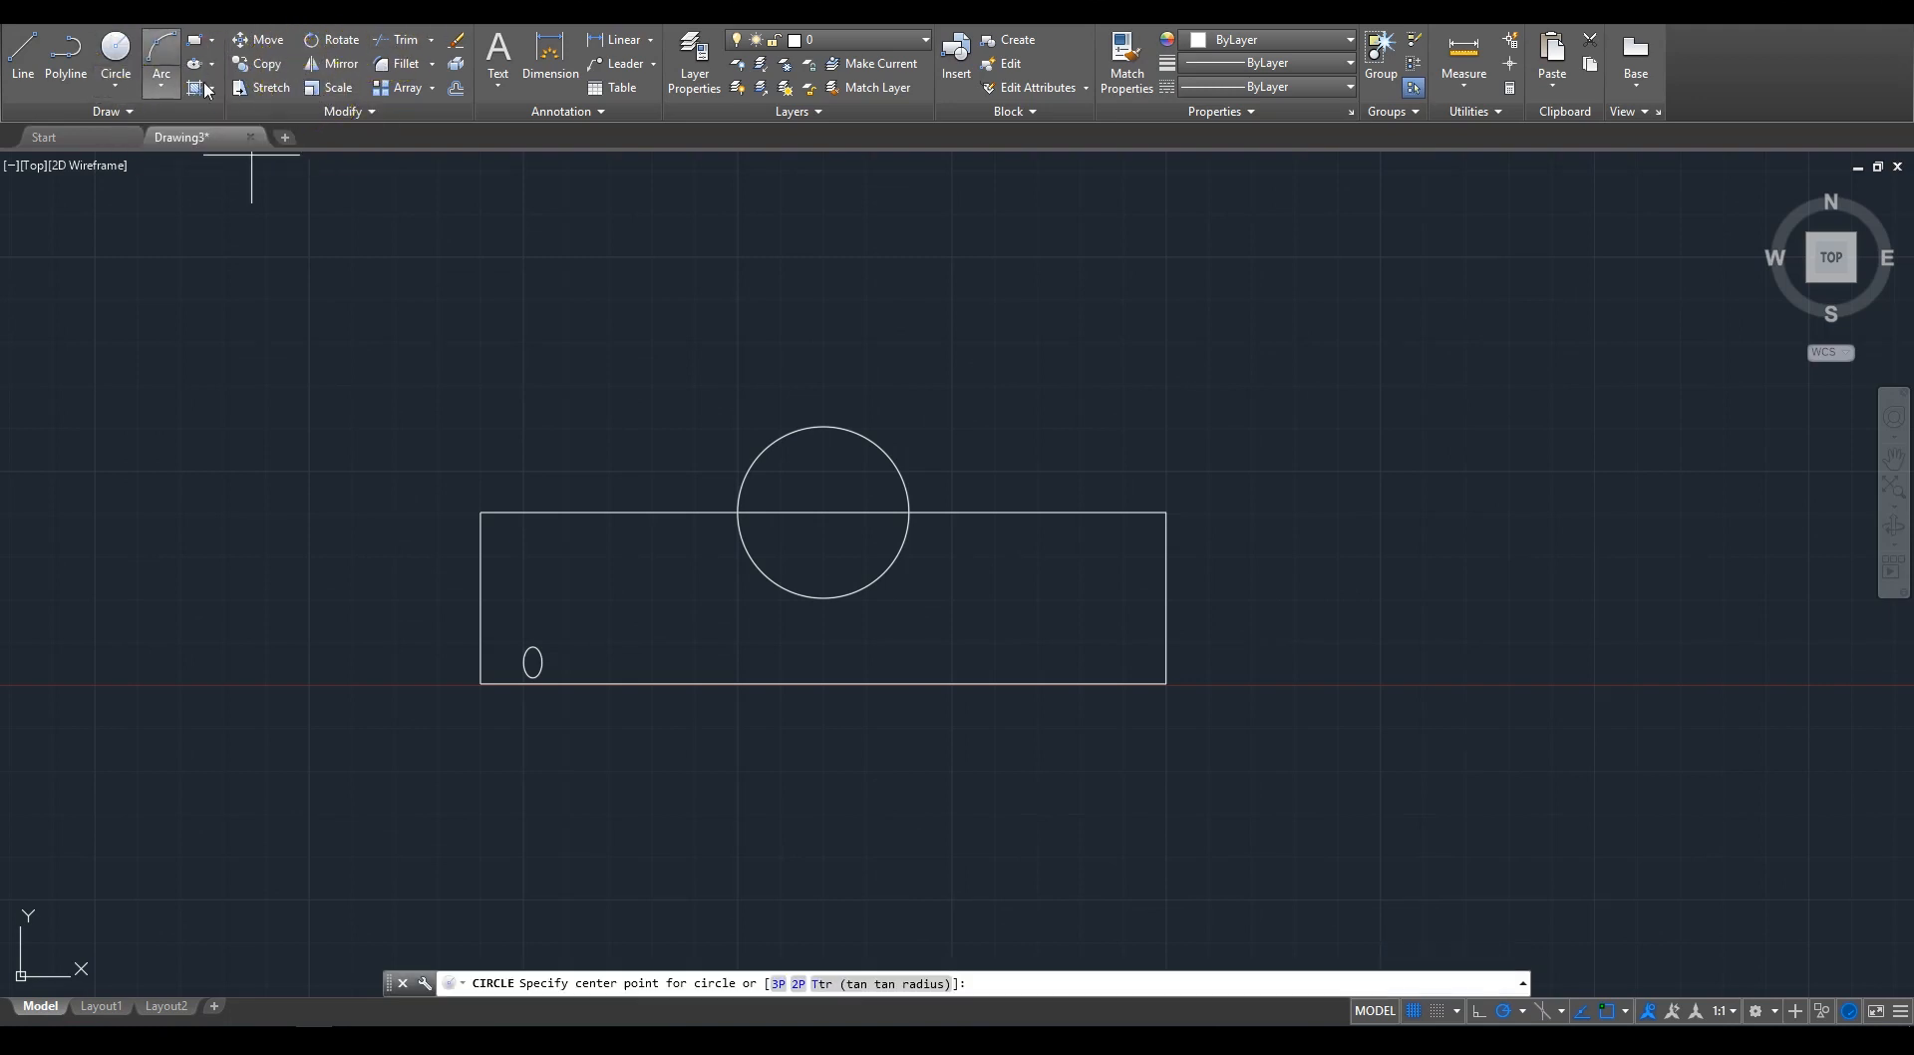
{"action": "left_click", "coordinate": [823, 513]}
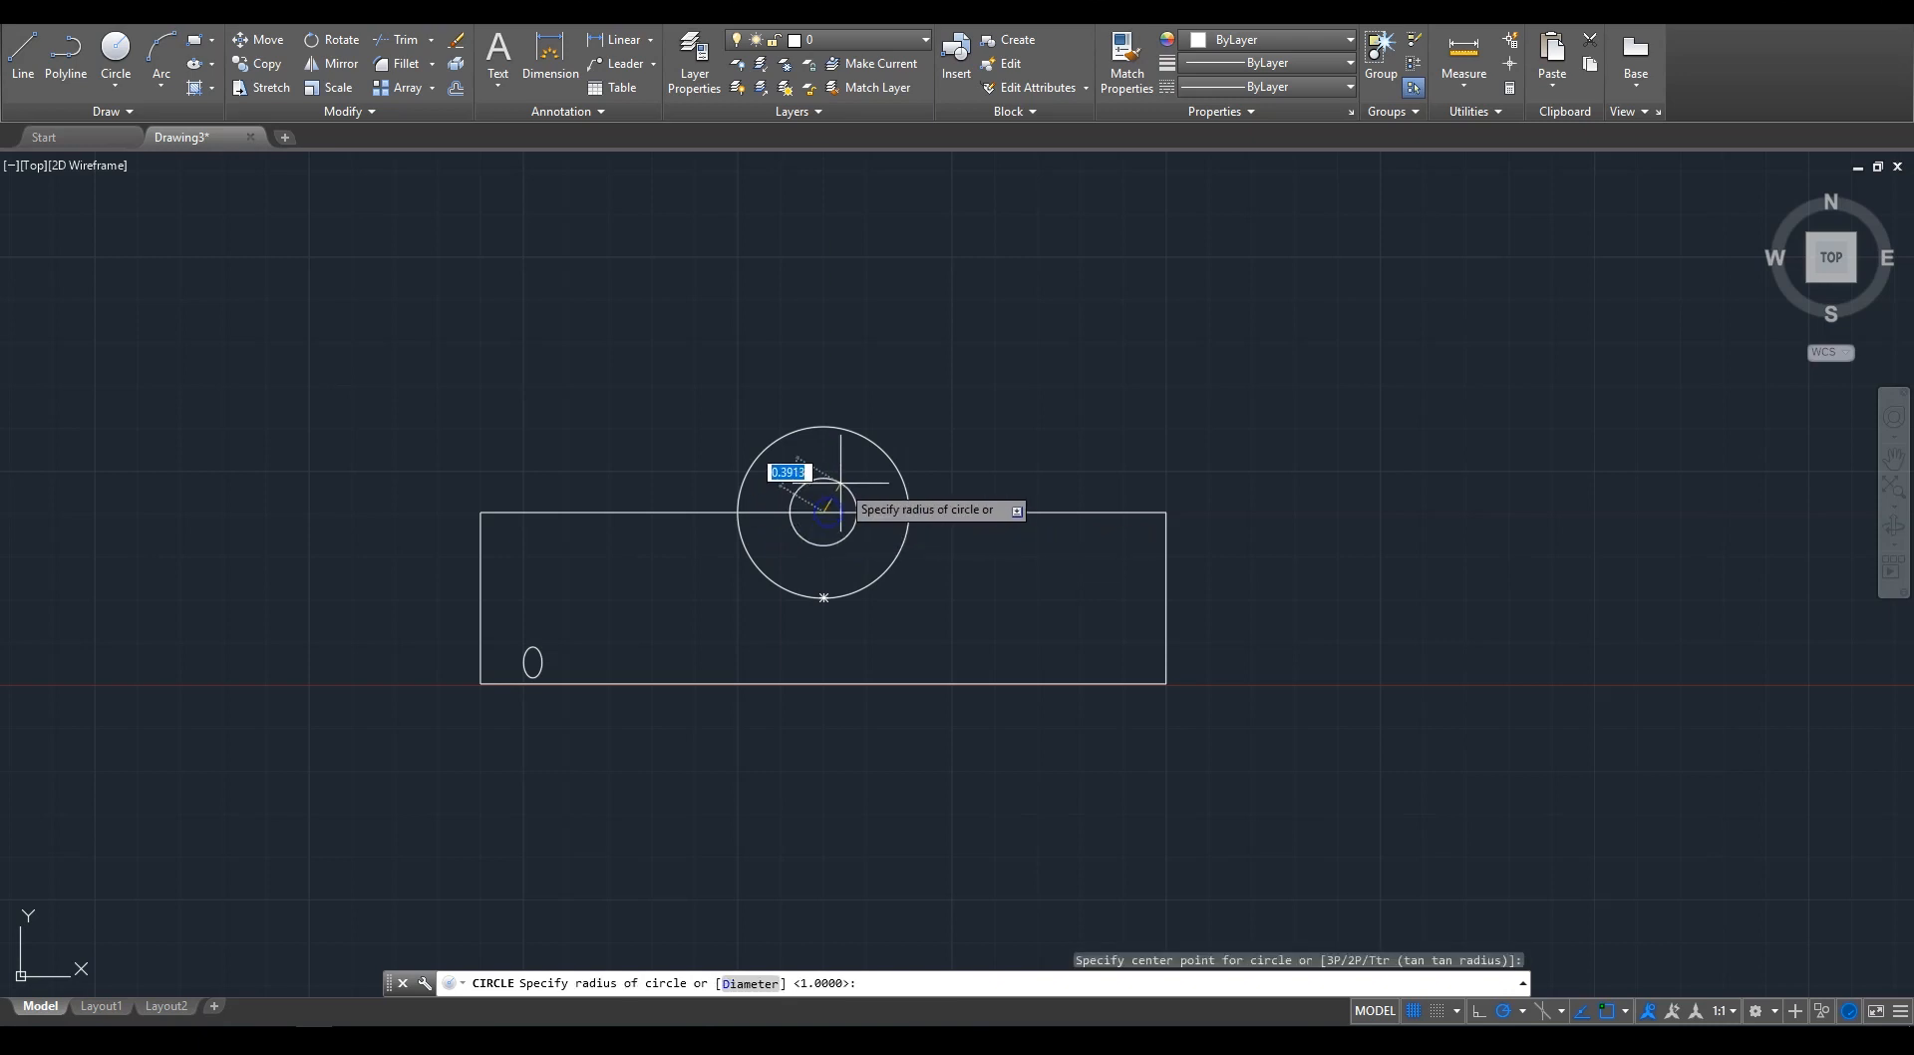
{"action": "left_click", "coordinate": [837, 468]}
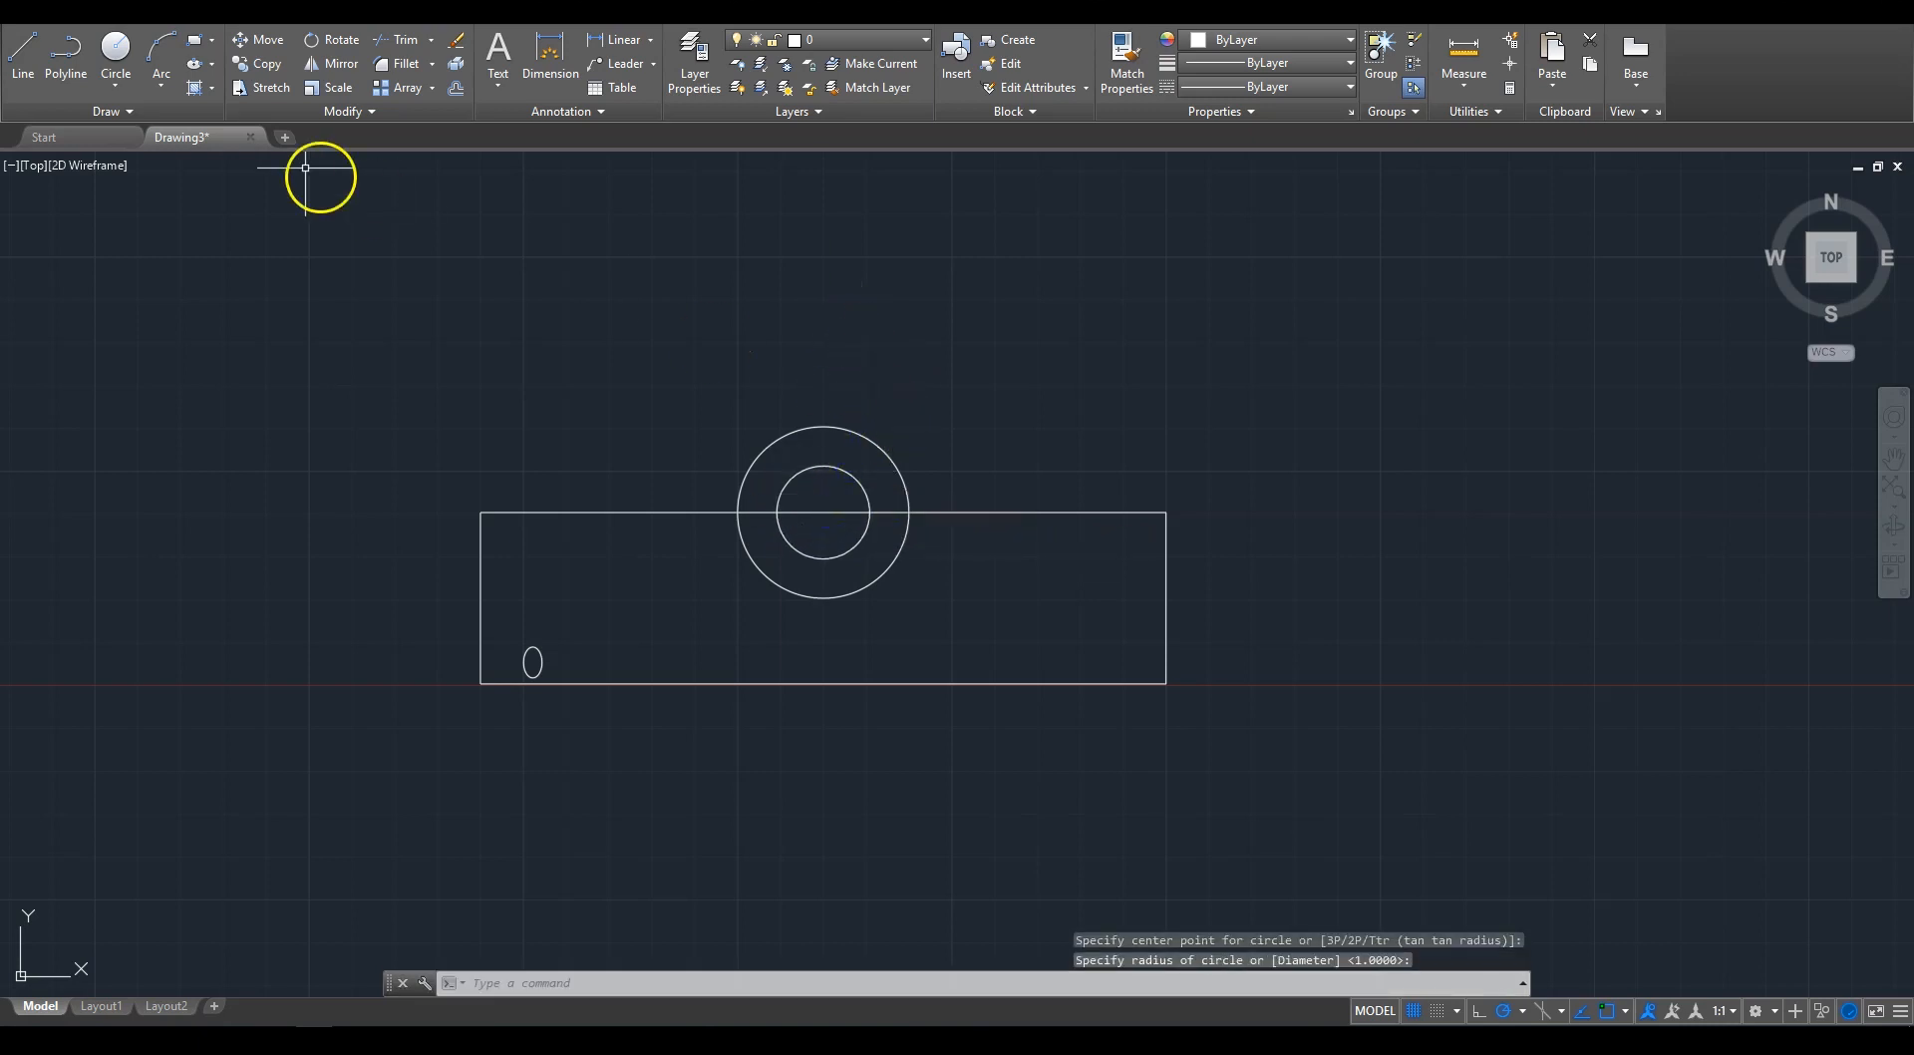
Step: Move both concentric circles with their shared center as base point, placing them back at the midpoint of the rectangle's upper edge
{"action": "left_click", "coordinate": [832, 453]}
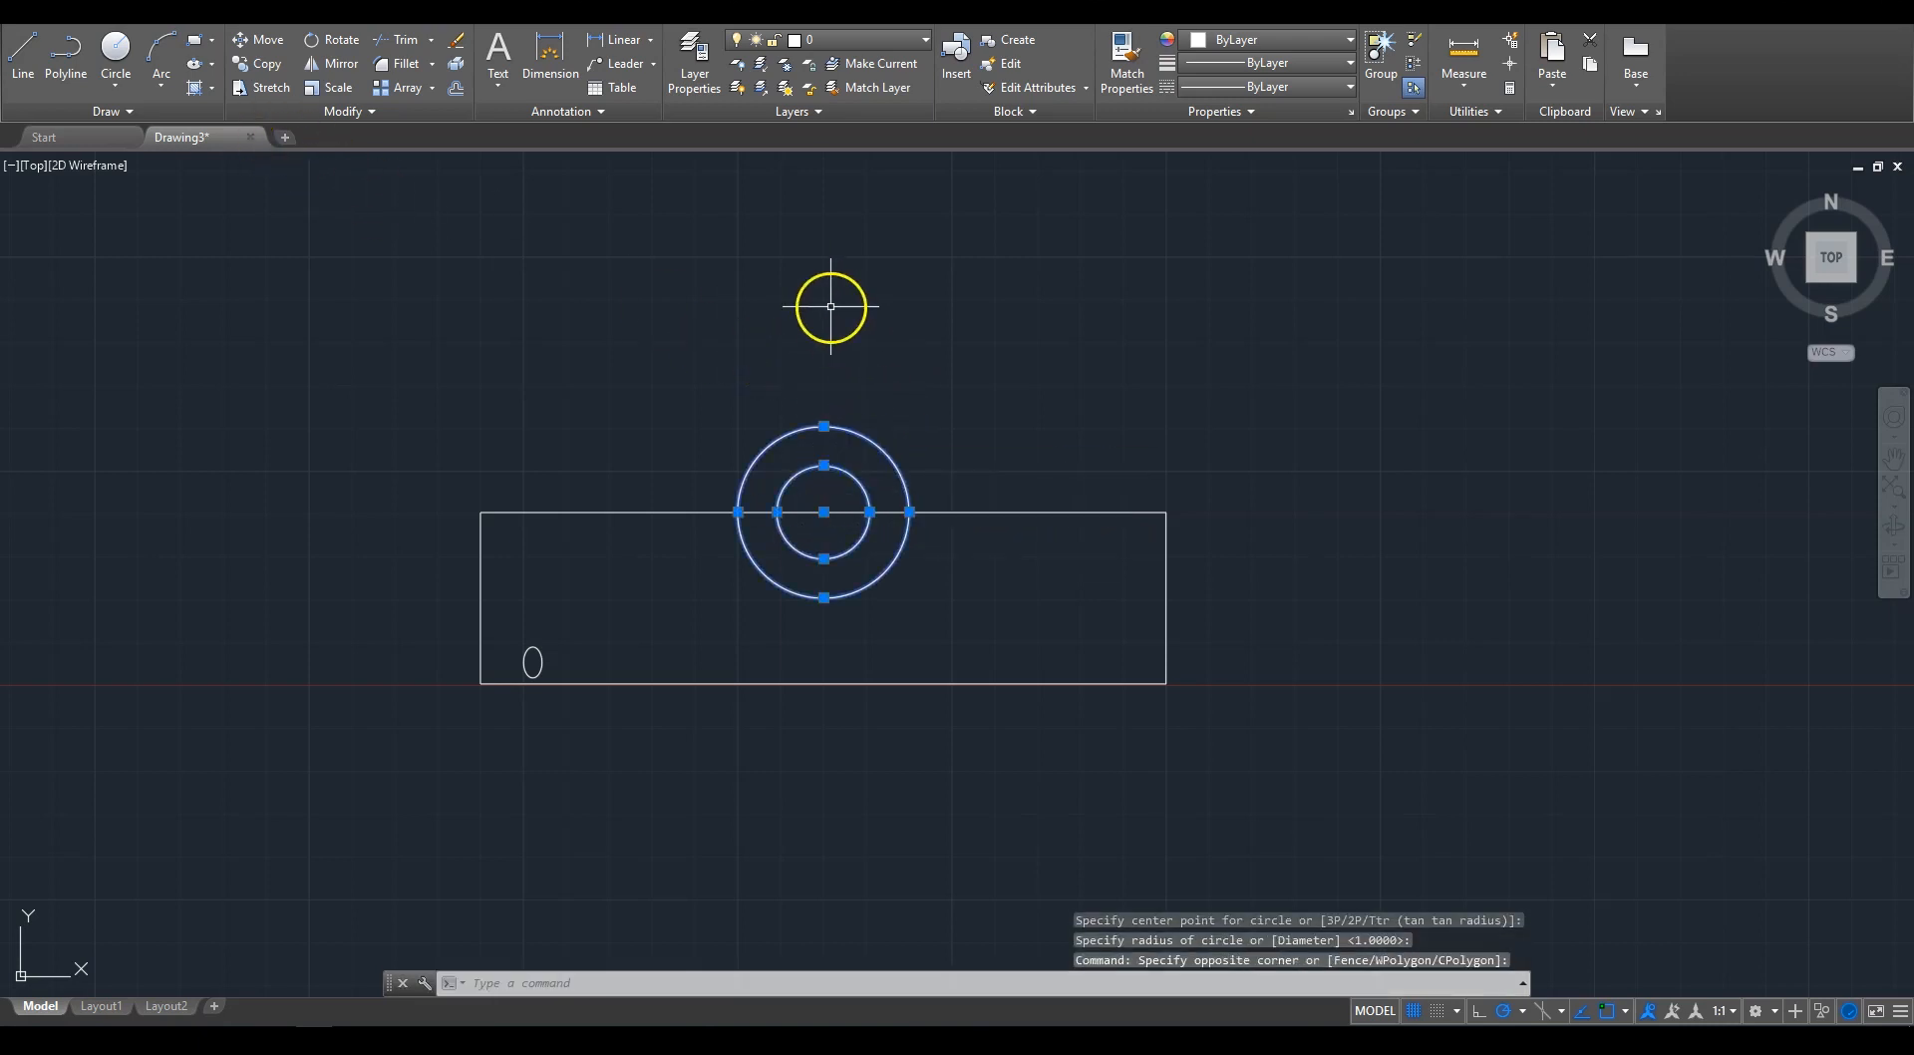
{"action": "left_click", "coordinate": [257, 40]}
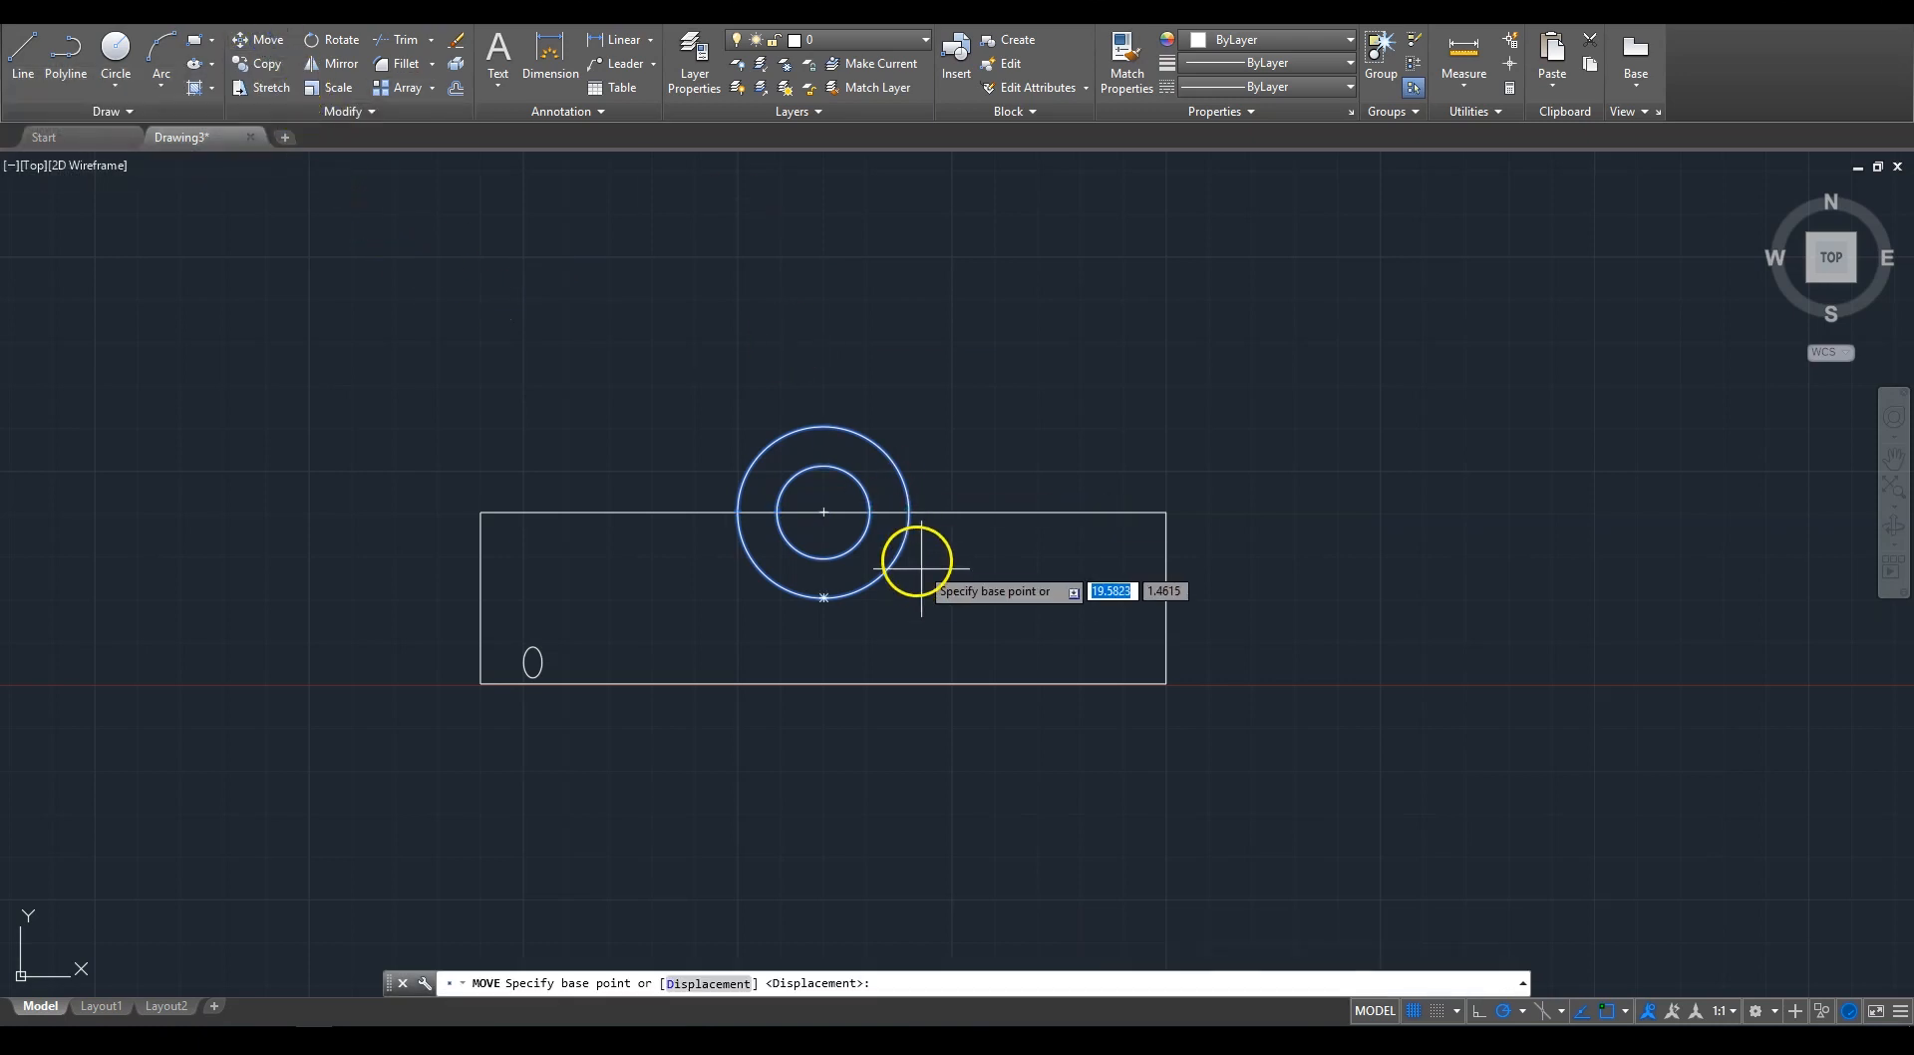
{"action": "left_click", "coordinate": [824, 512]}
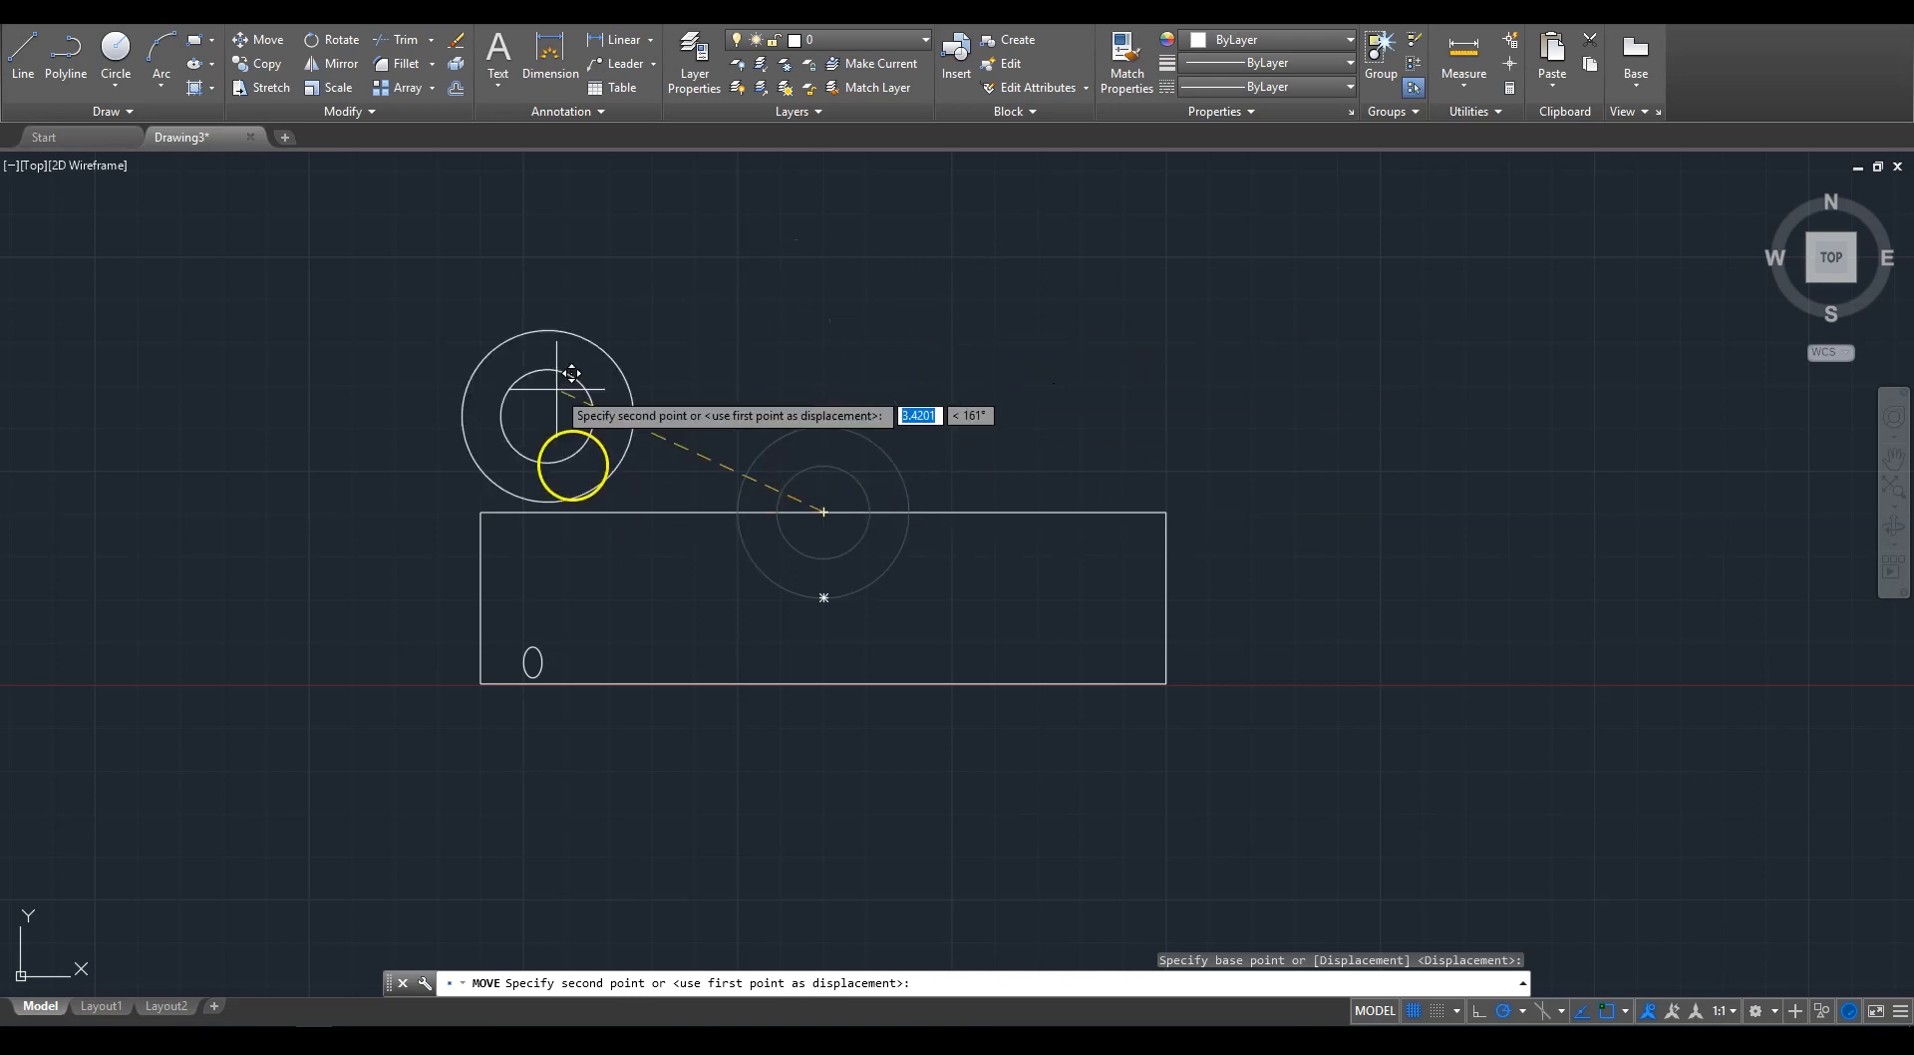
{"action": "left_click", "coordinate": [823, 512]}
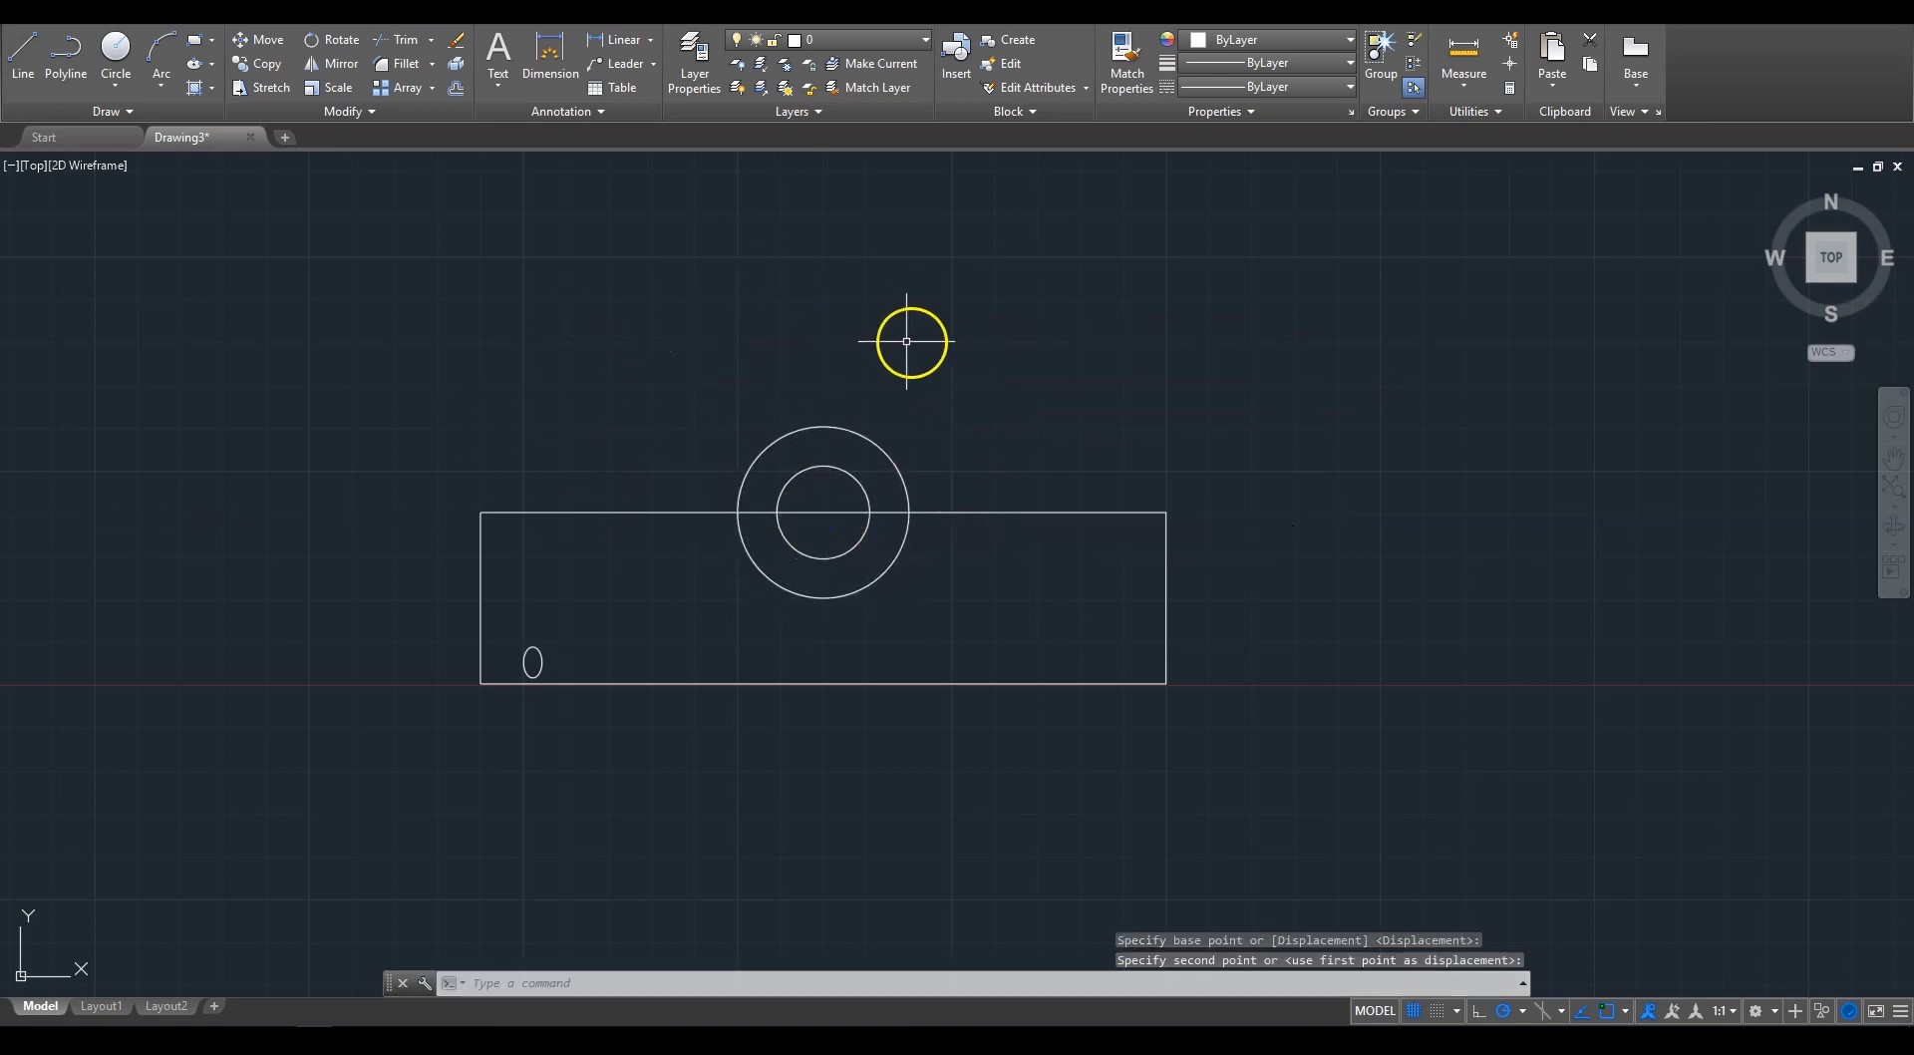
Step: Copy both concentric circles by their shared center to a point above the rectangle, about 3.85 units away at 134°
{"action": "left_click", "coordinate": [891, 361]}
{"action": "left_click", "coordinate": [804, 501]}
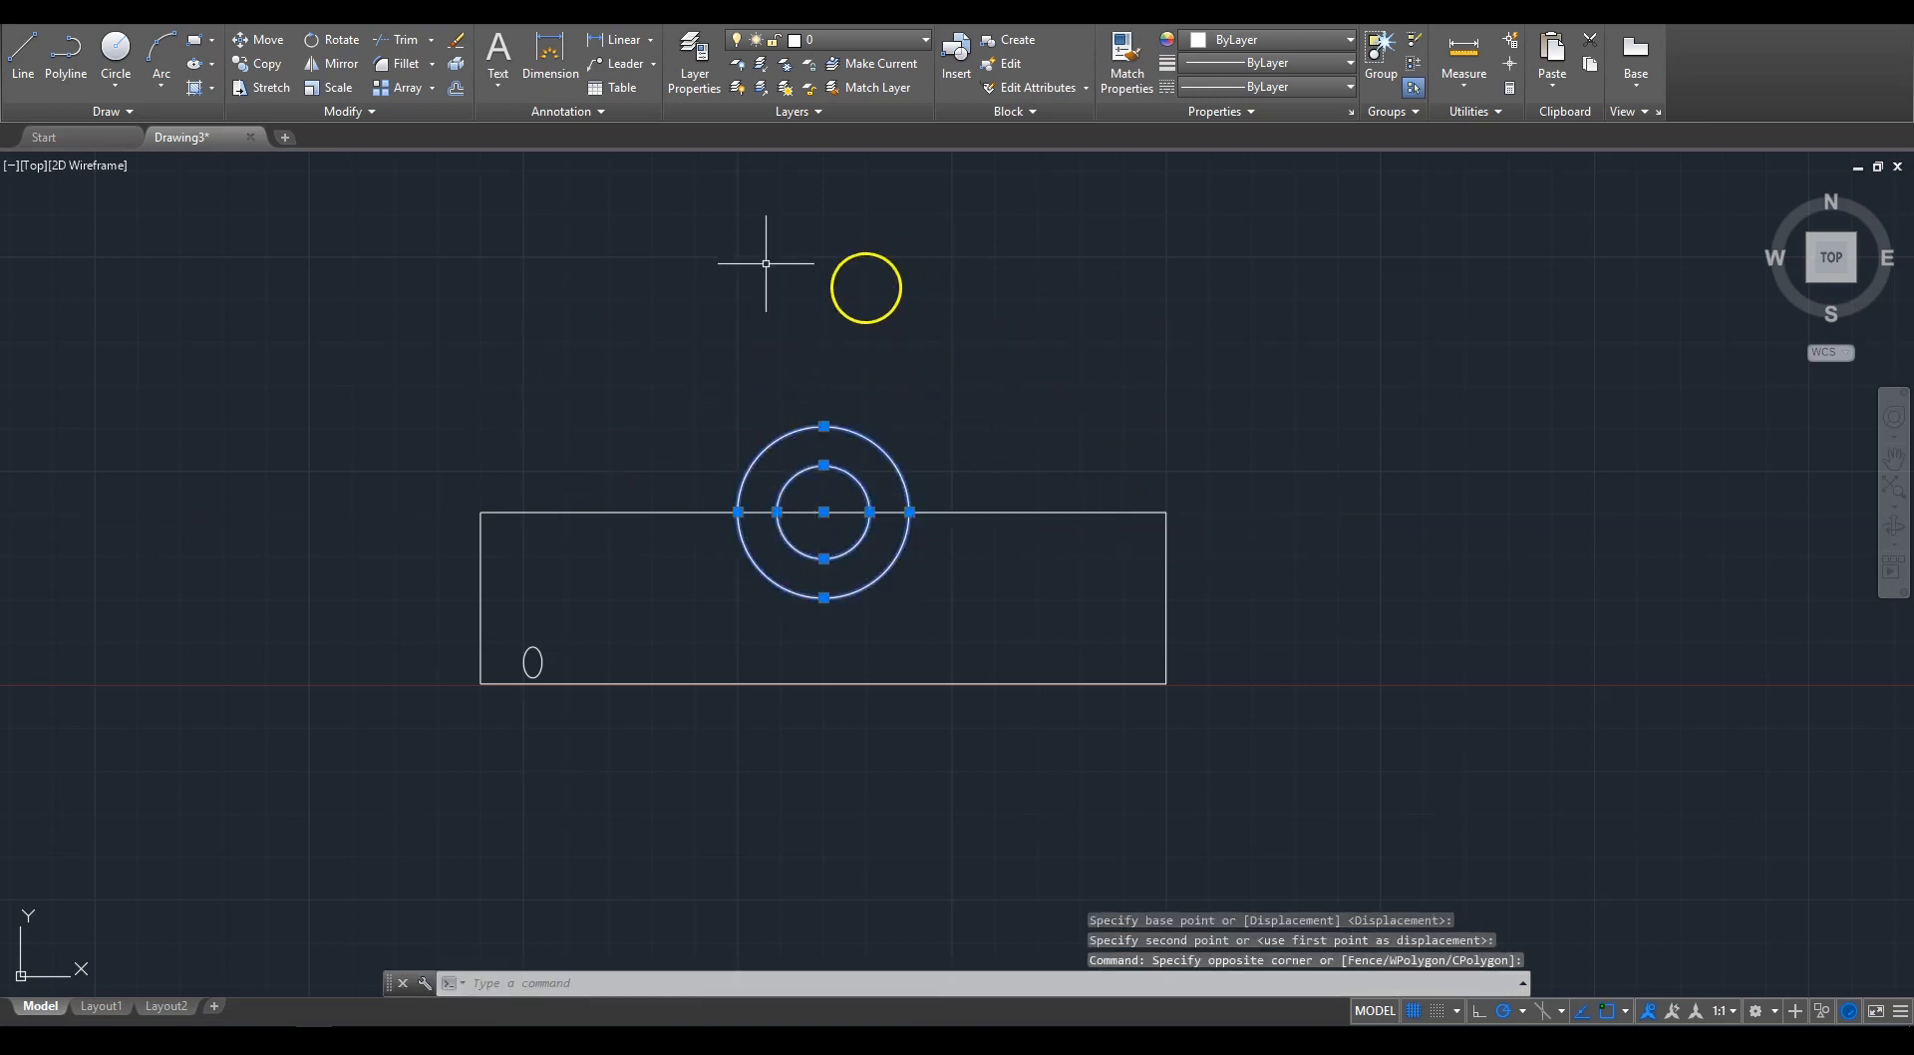
{"action": "left_click", "coordinate": [261, 66]}
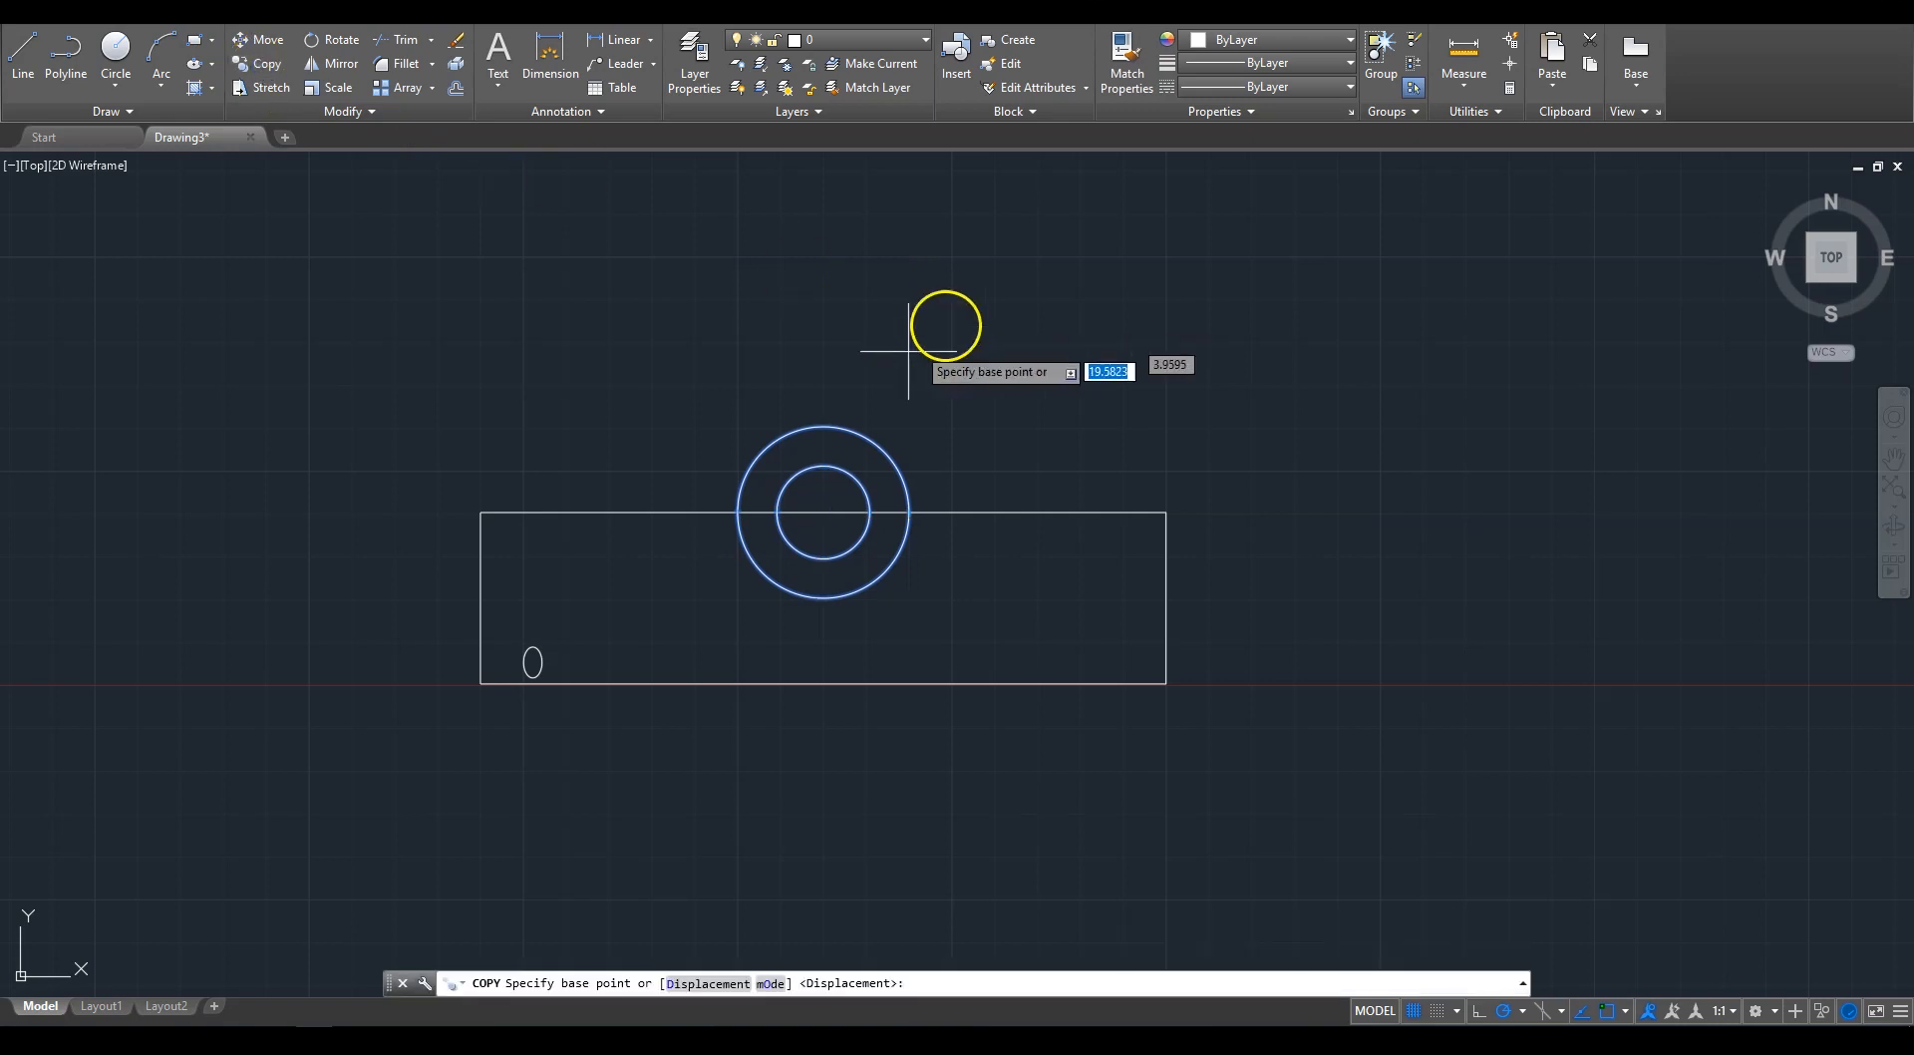
{"action": "left_click", "coordinate": [823, 512]}
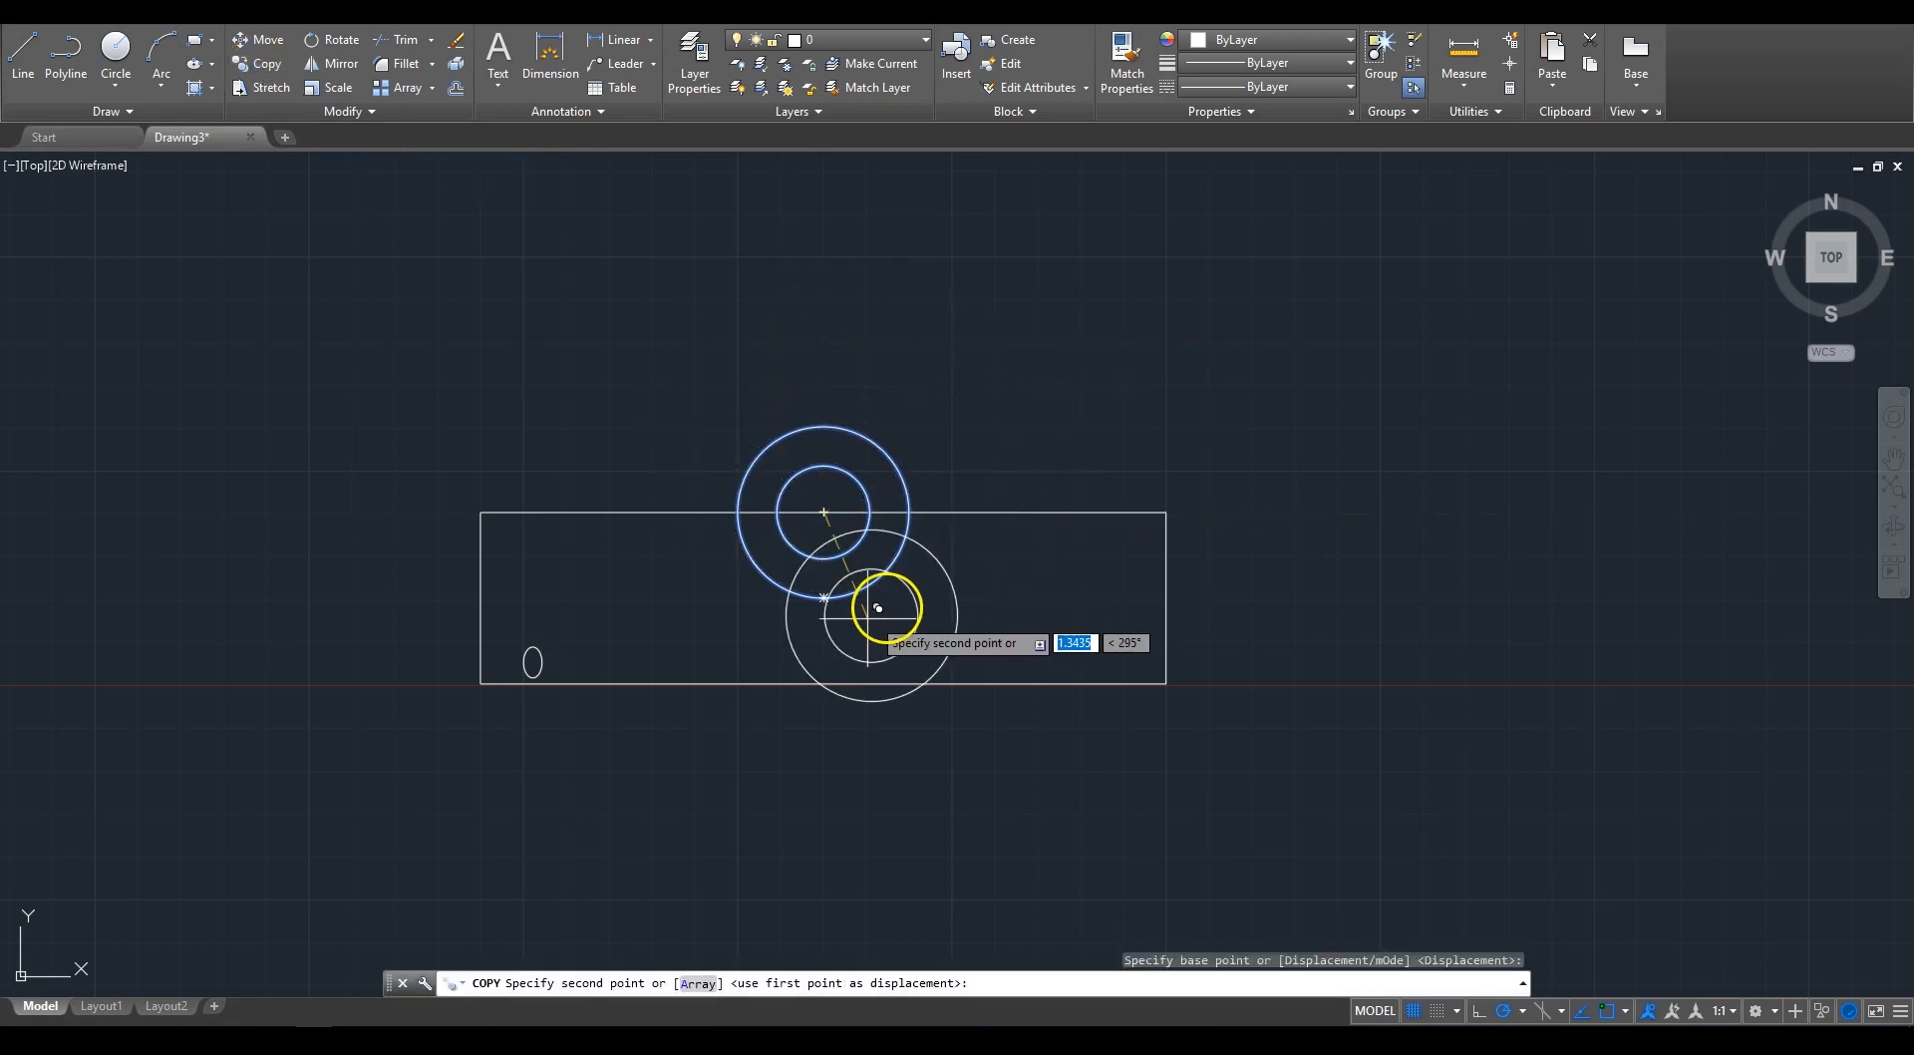
{"action": "left_click", "coordinate": [596, 272]}
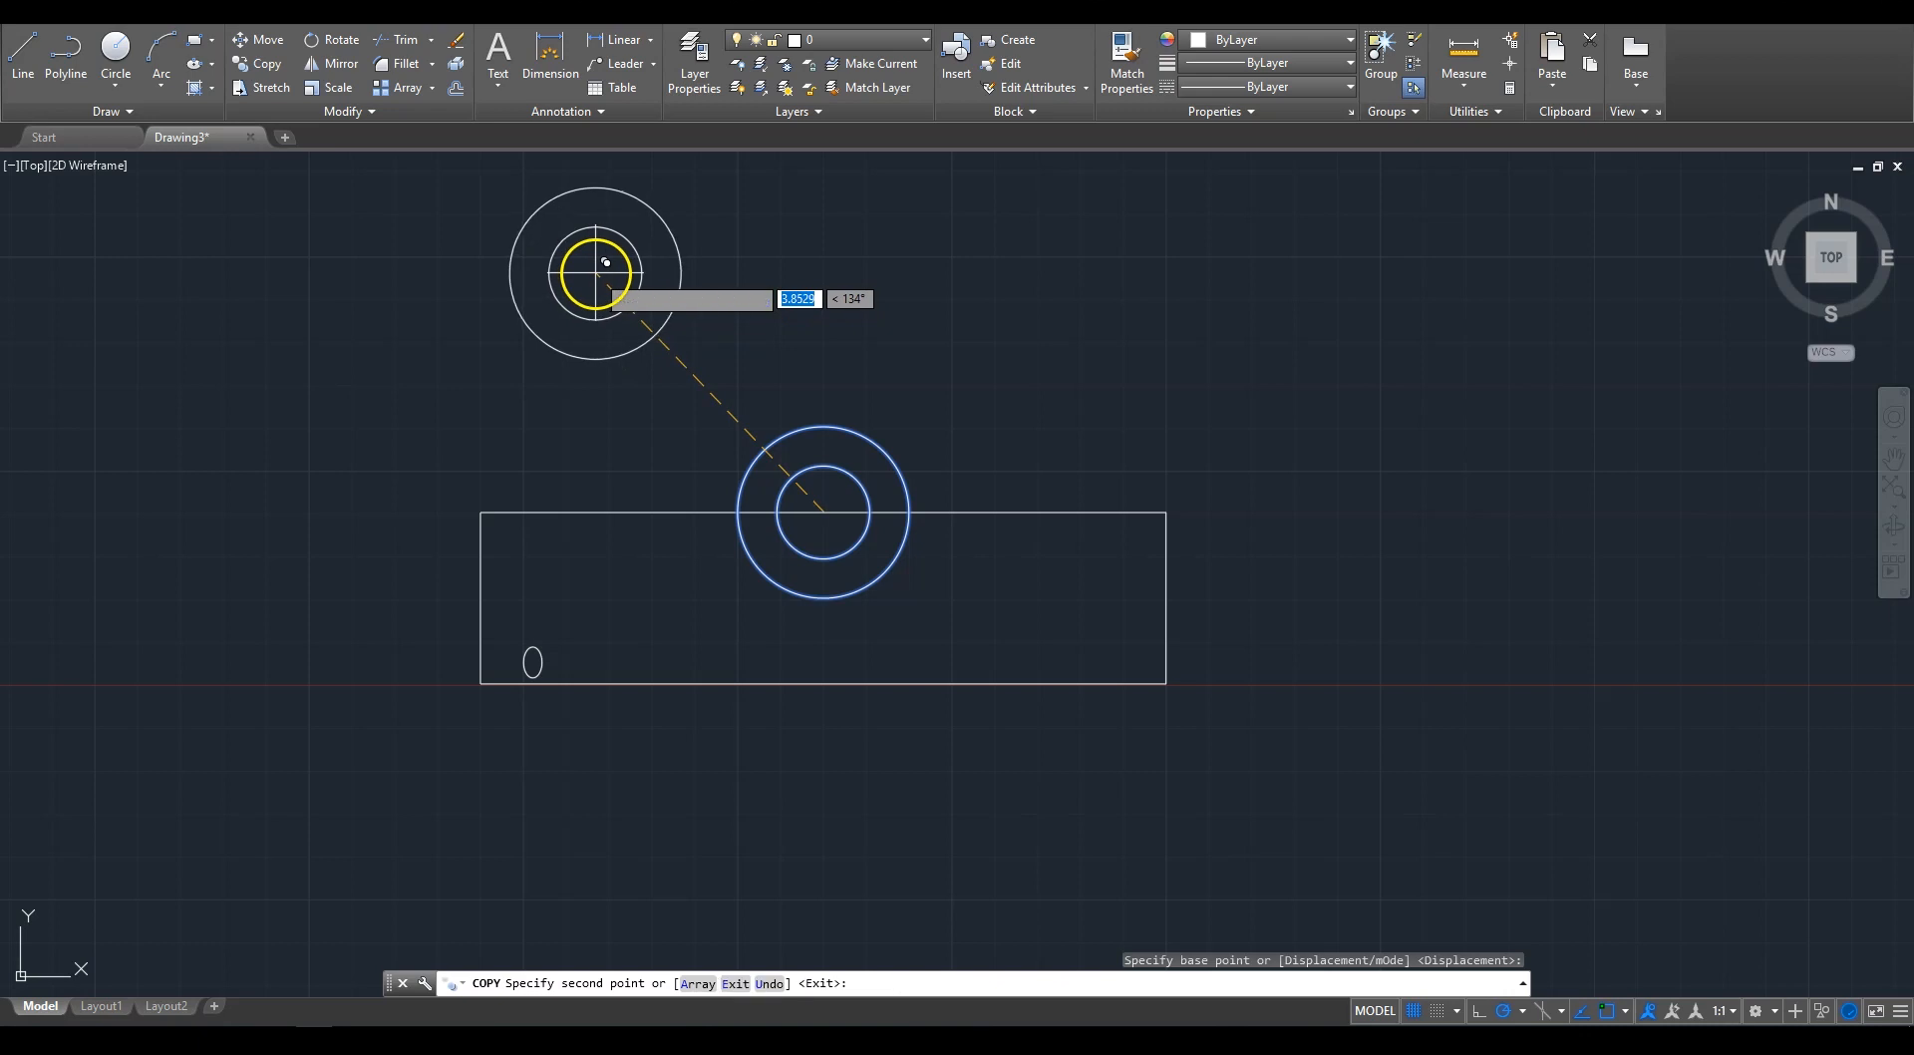
{"action": "key", "text": "Escape"}
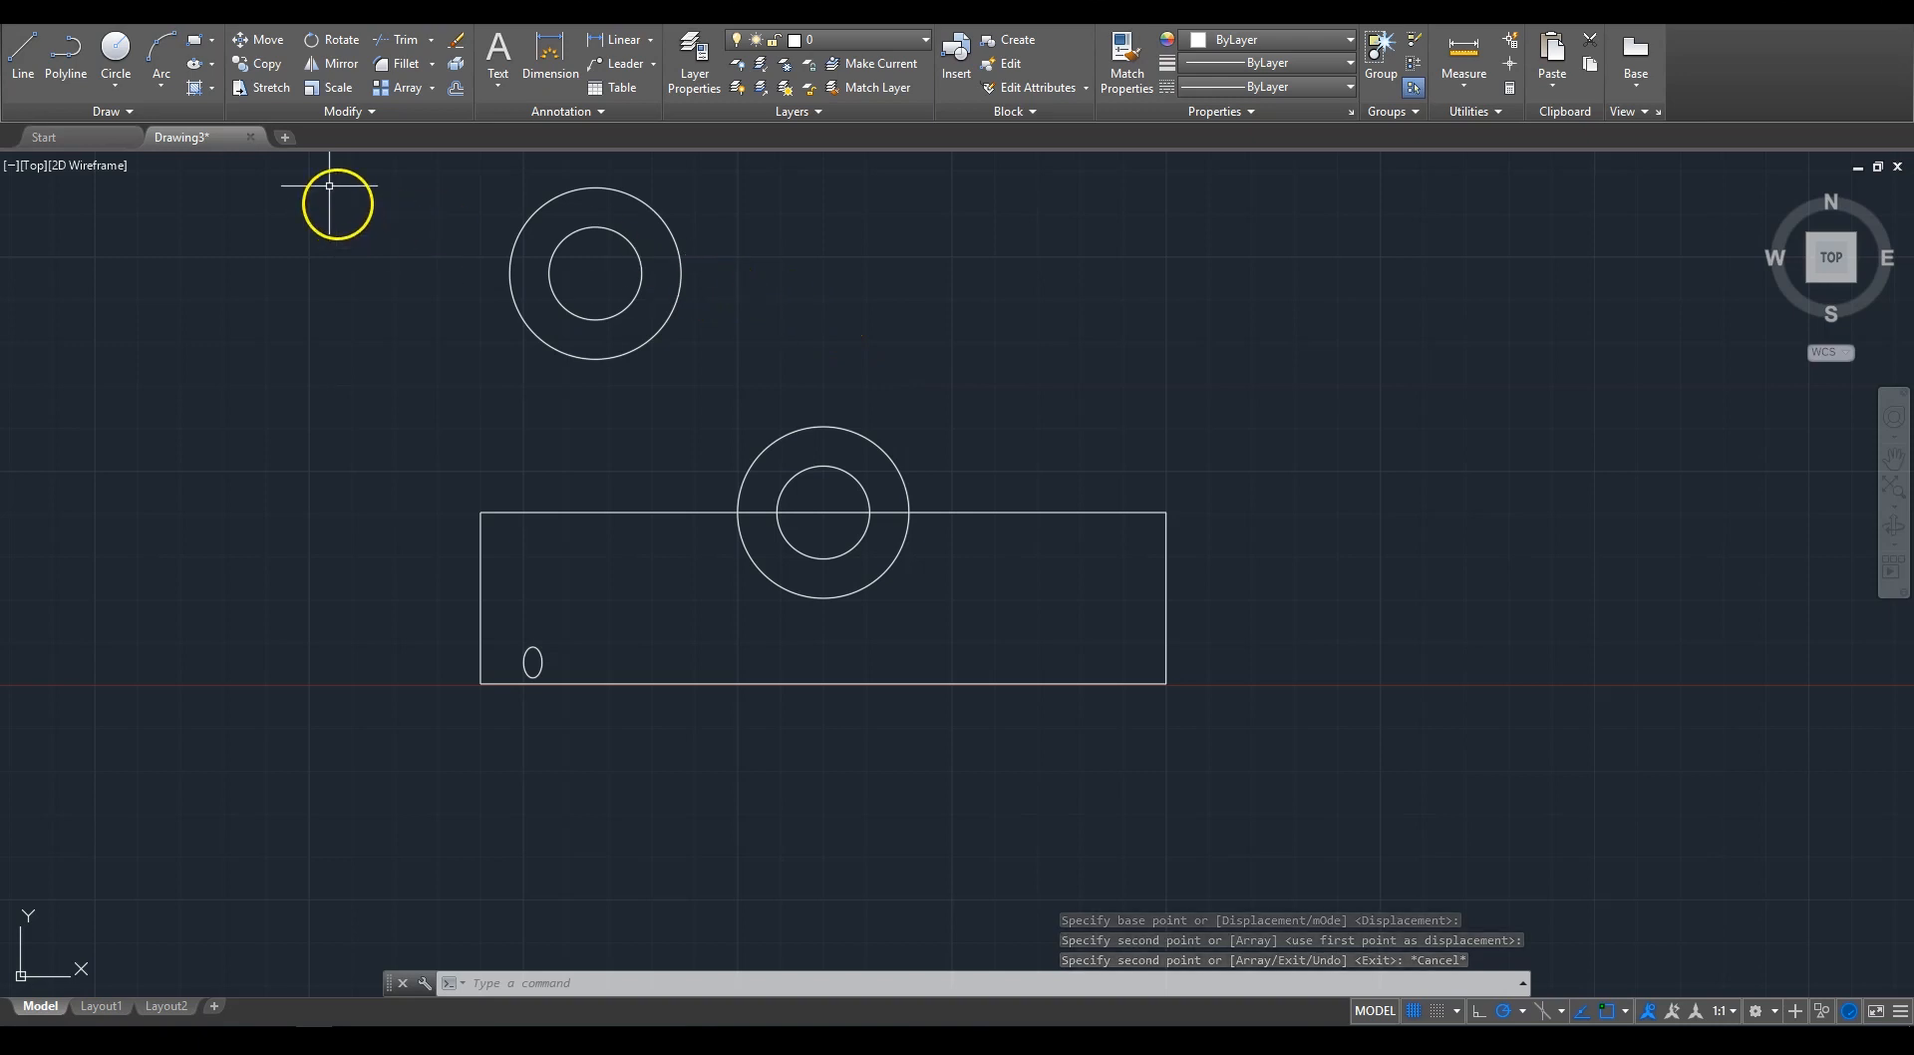
Step: Scale the copied pair of circles about their shared center by a factor of about 0.72
{"action": "left_click", "coordinate": [337, 89]}
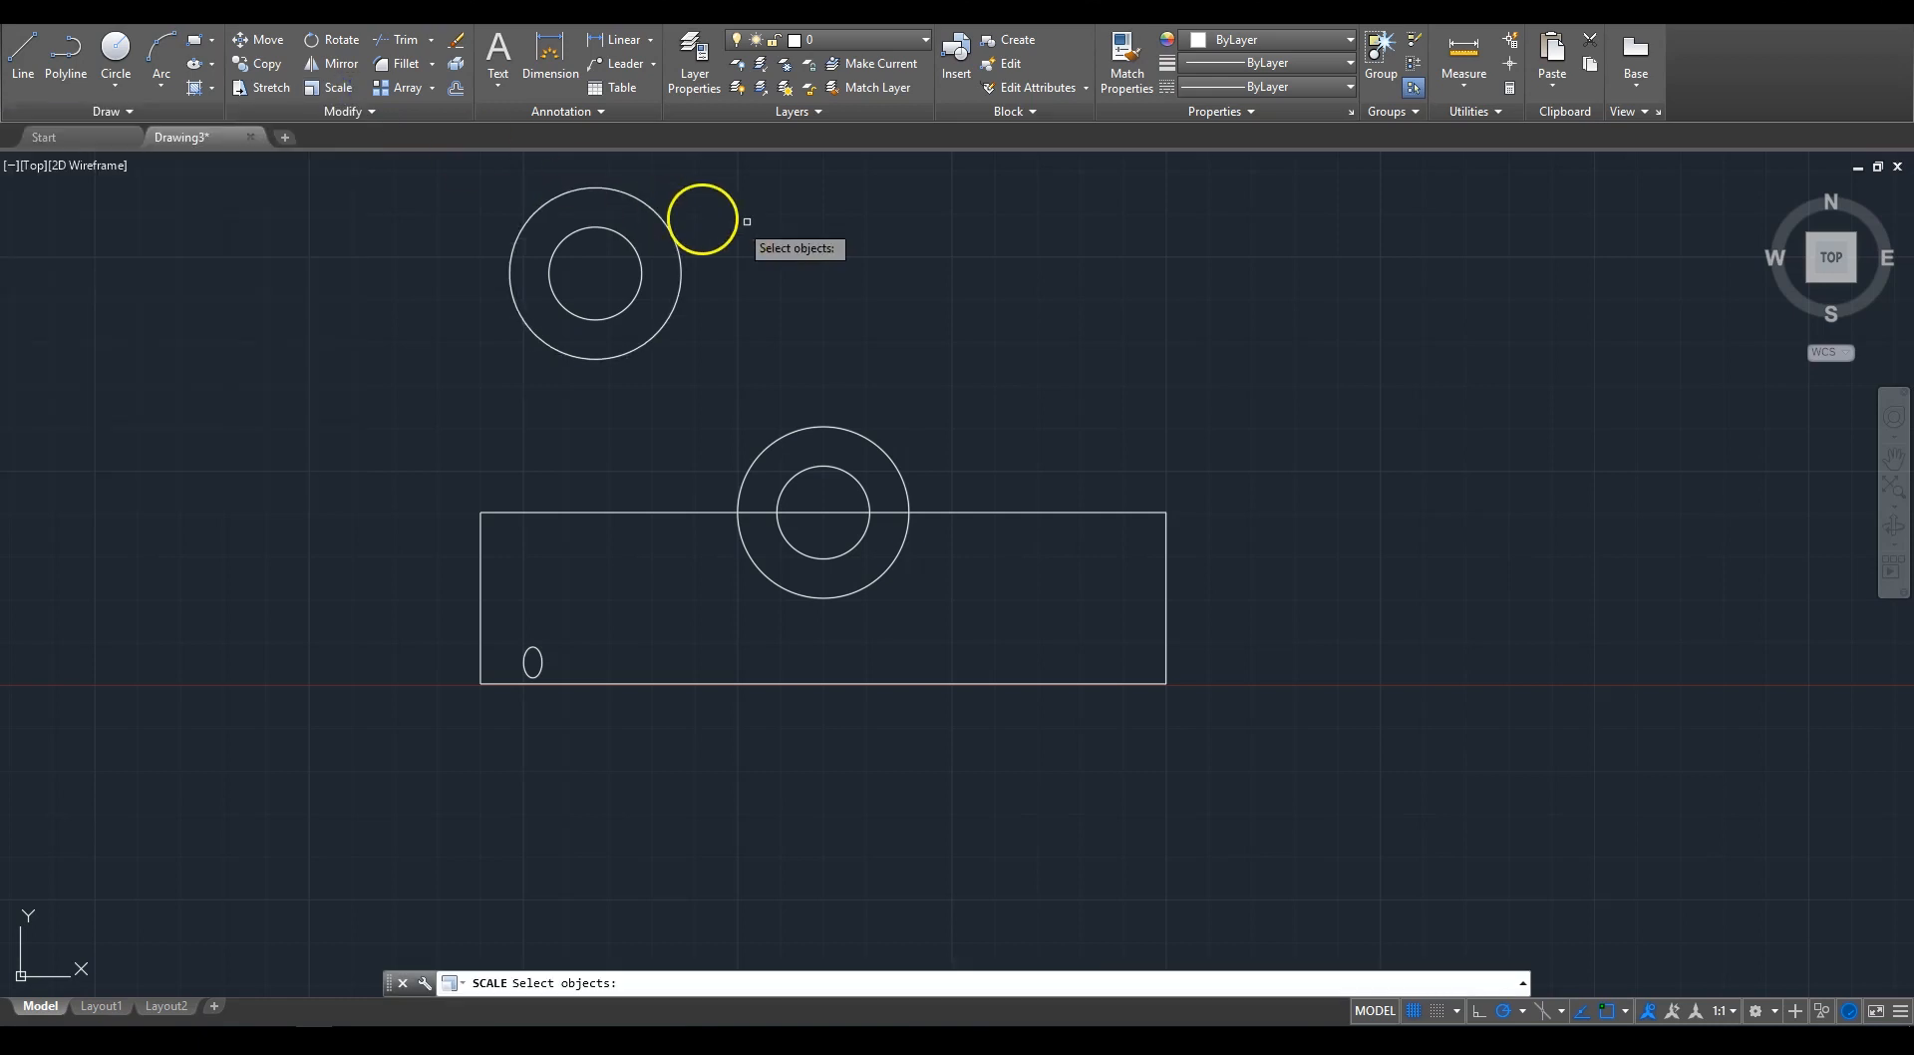
{"action": "left_click", "coordinate": [752, 221]}
{"action": "left_click", "coordinate": [564, 330]}
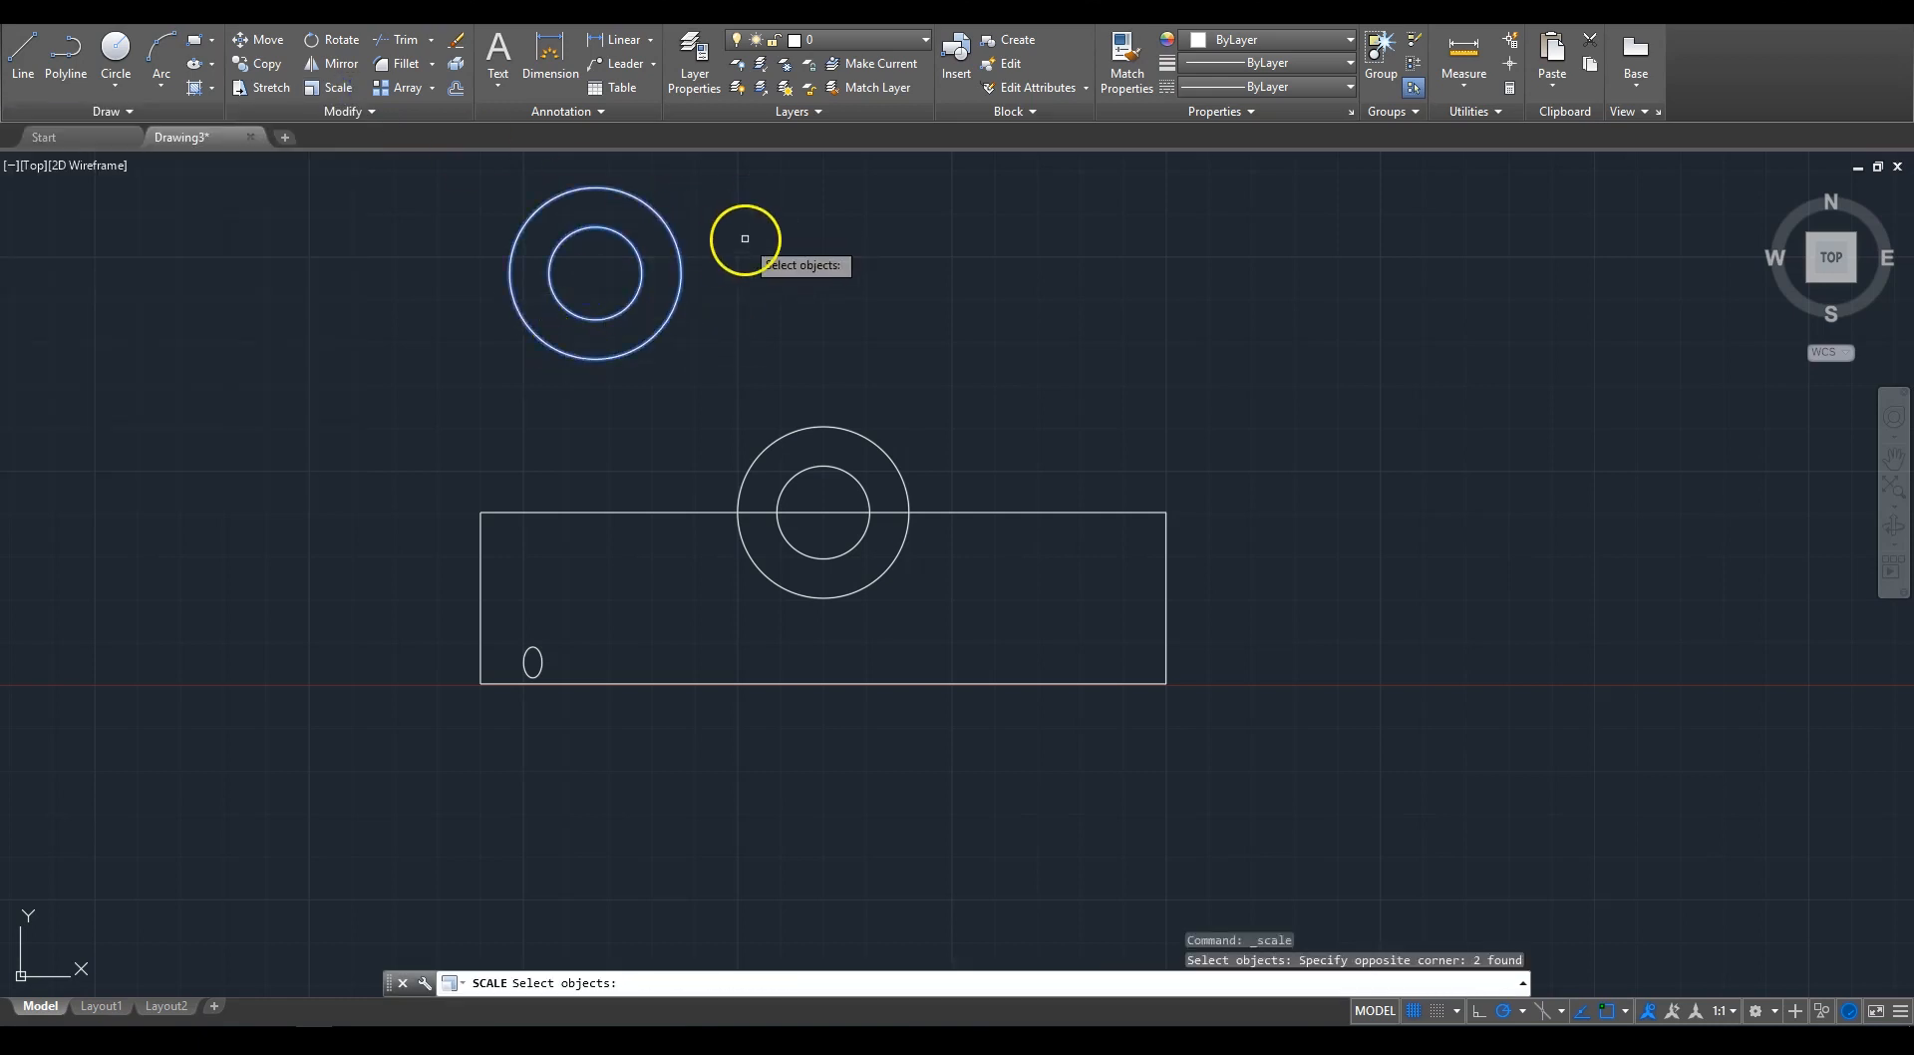
{"action": "key", "text": "Return"}
{"action": "left_click", "coordinate": [595, 273]}
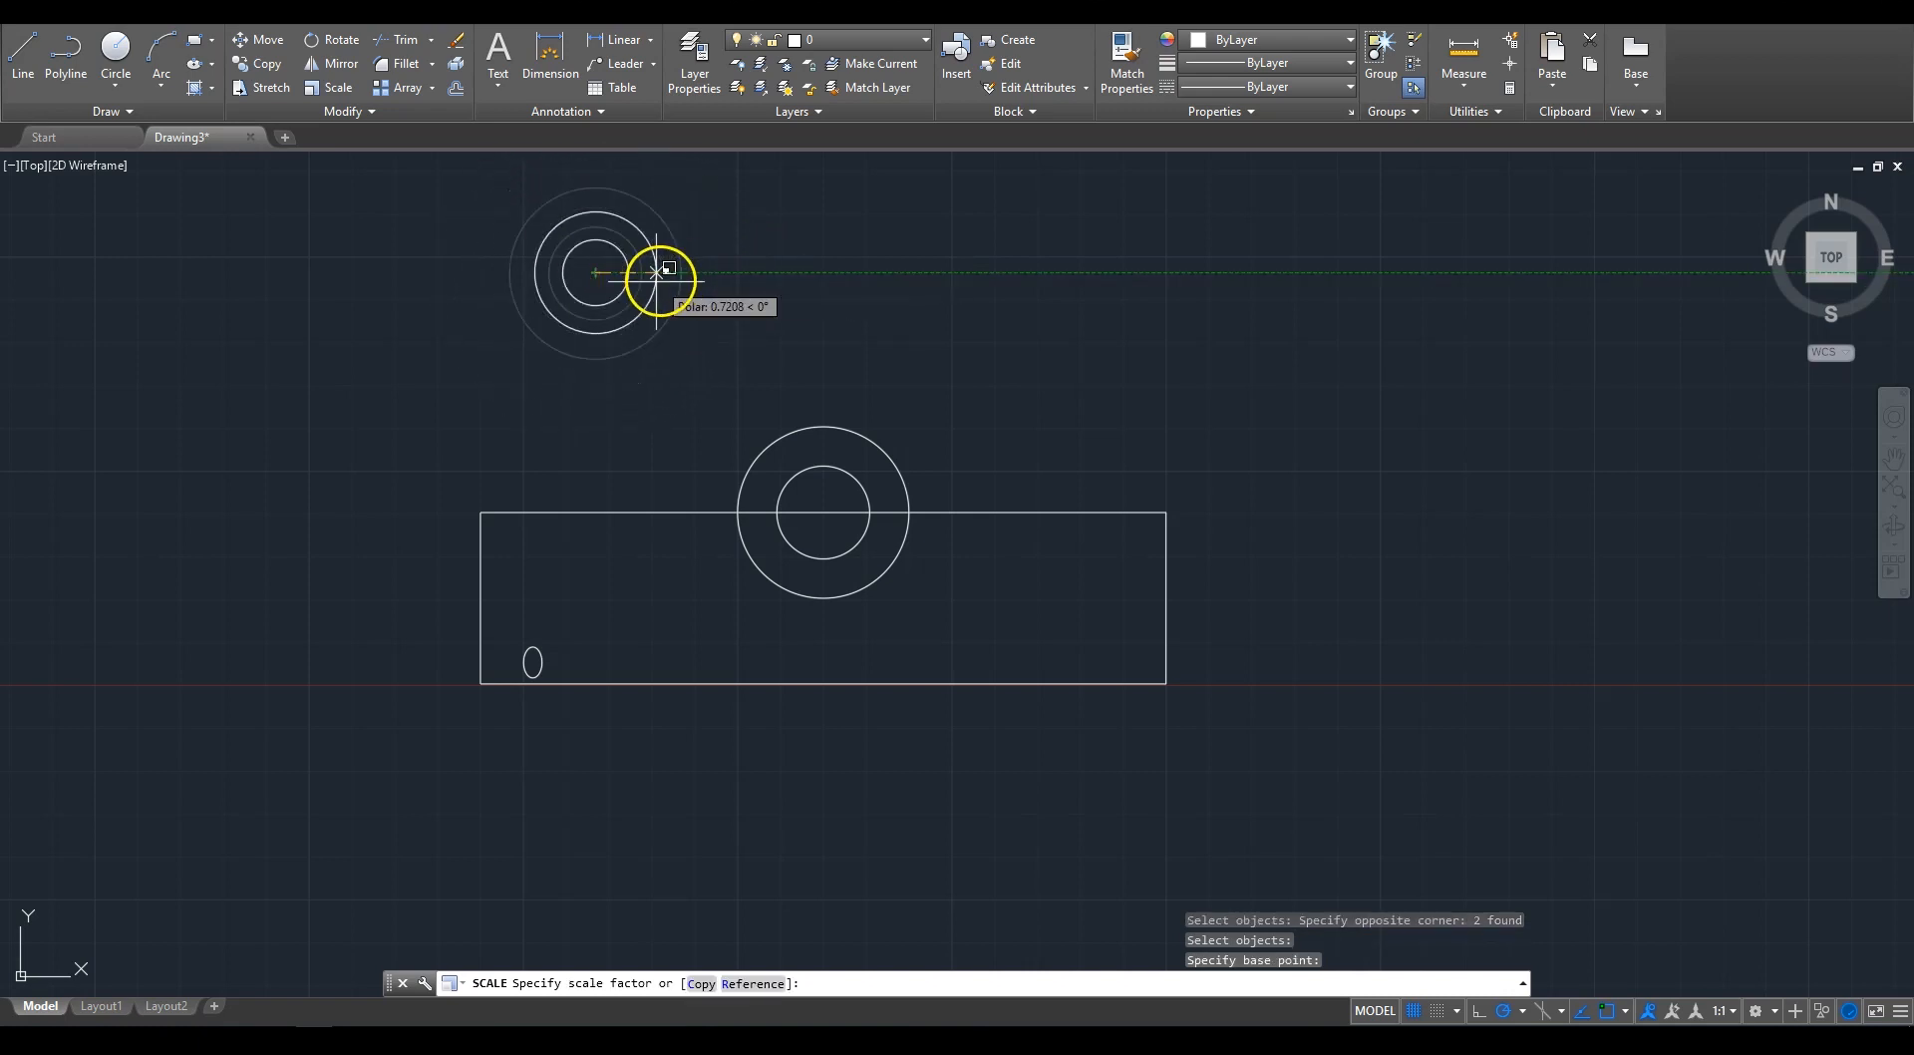
{"action": "left_click", "coordinate": [656, 282]}
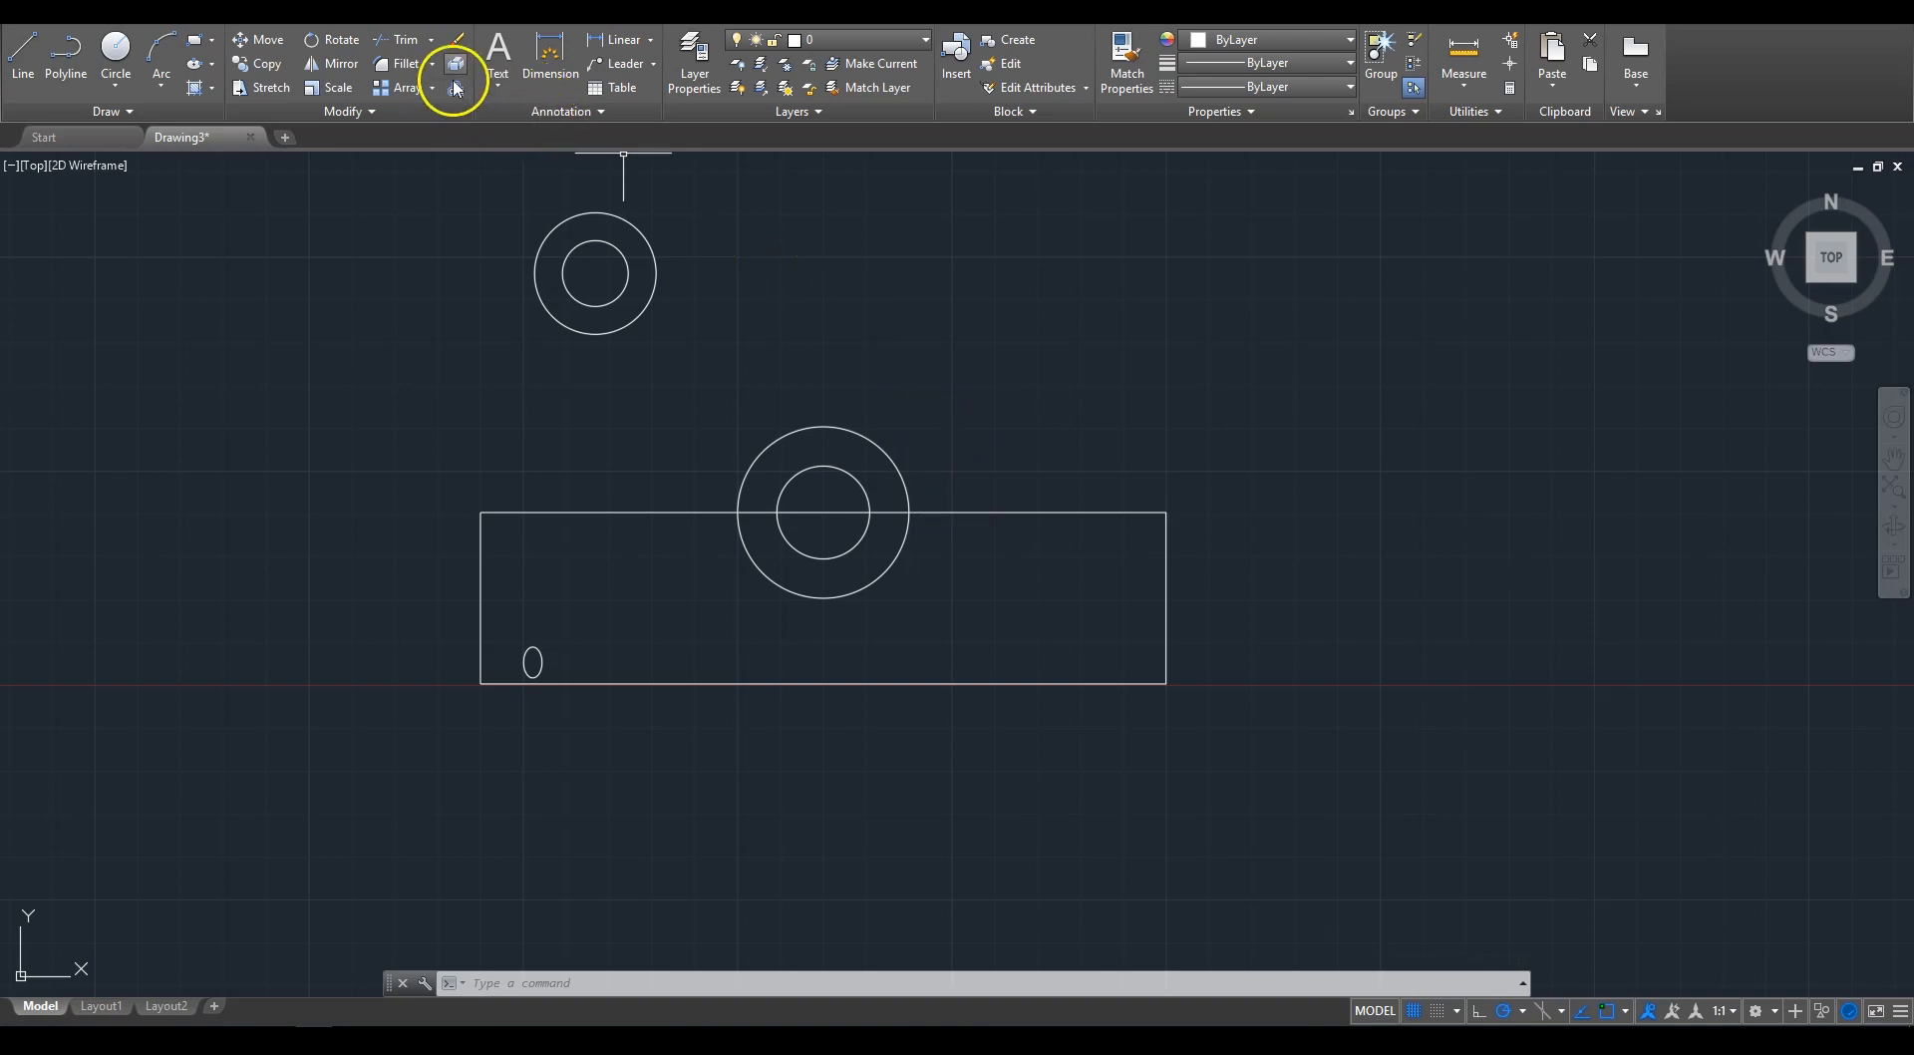
Step: Trim the part of the rectangle's upper edge inside the large circle, using that circle as cutting edge
{"action": "left_click", "coordinate": [406, 41]}
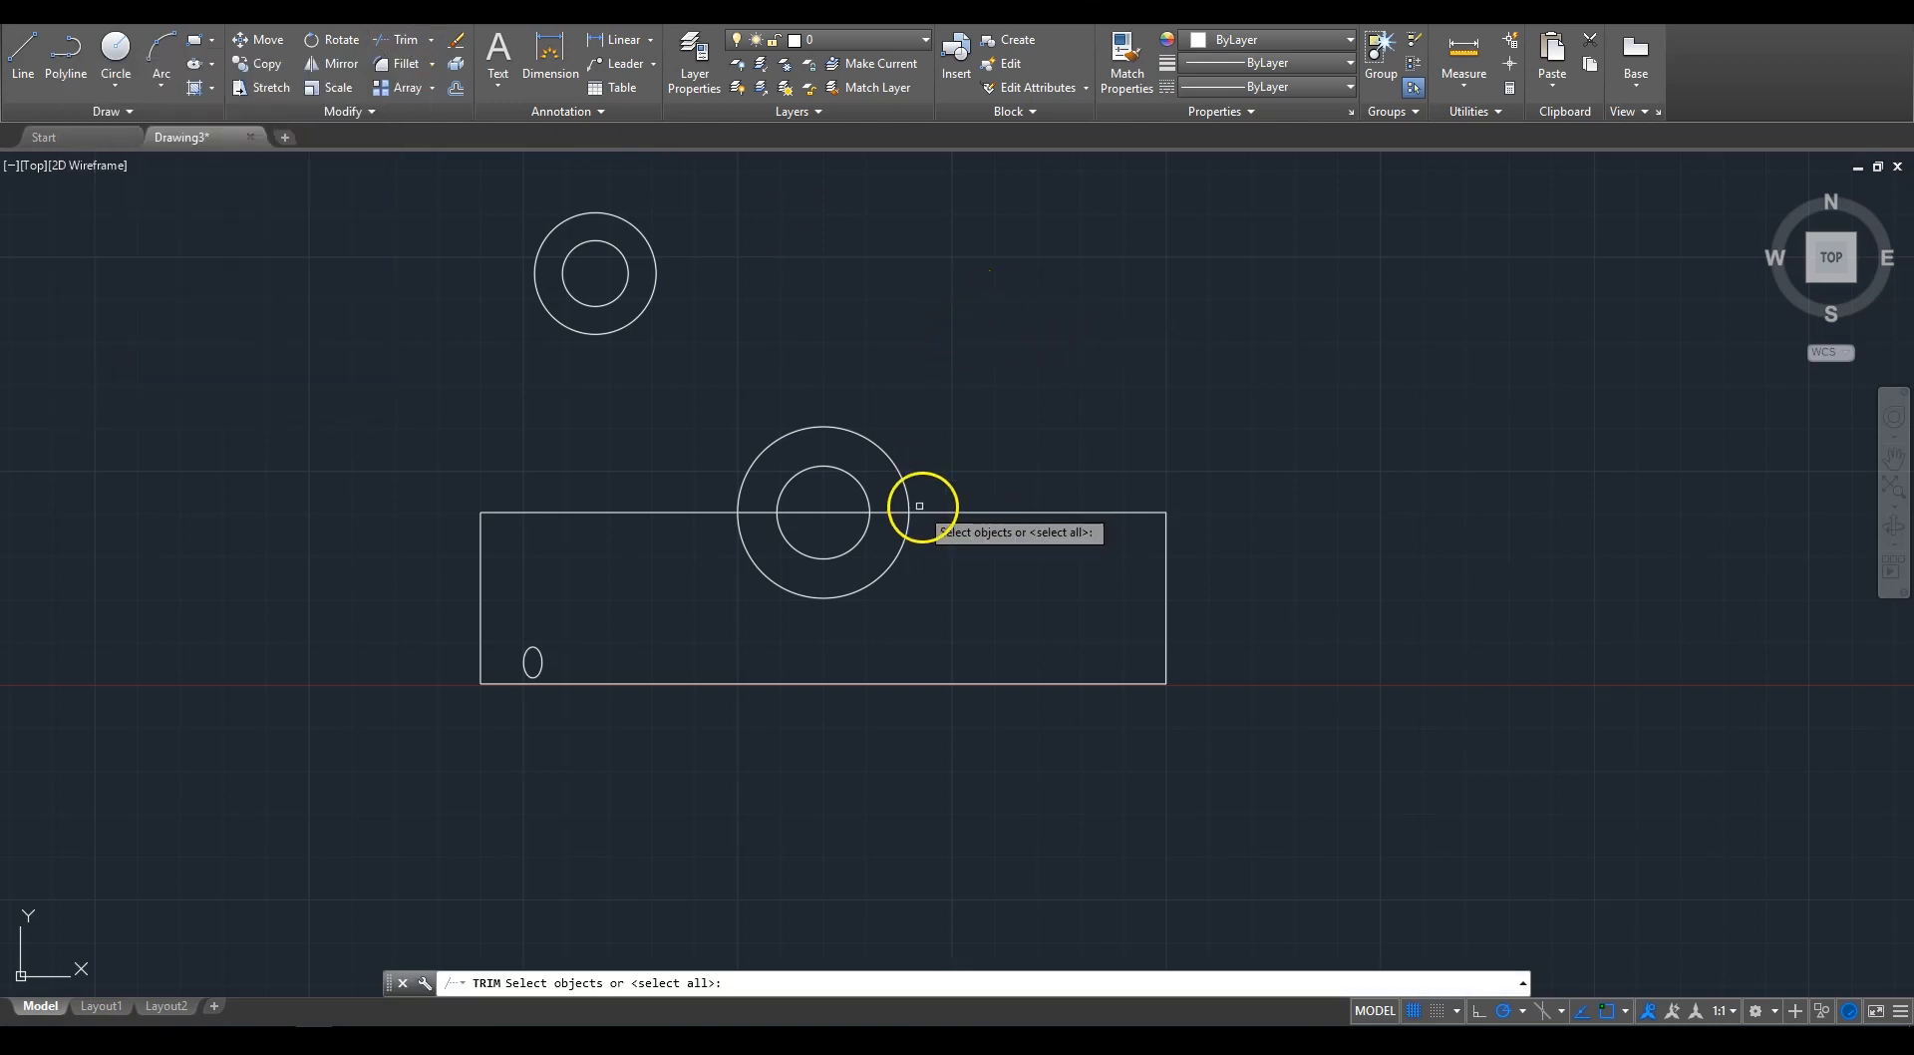
{"action": "left_click", "coordinate": [903, 472]}
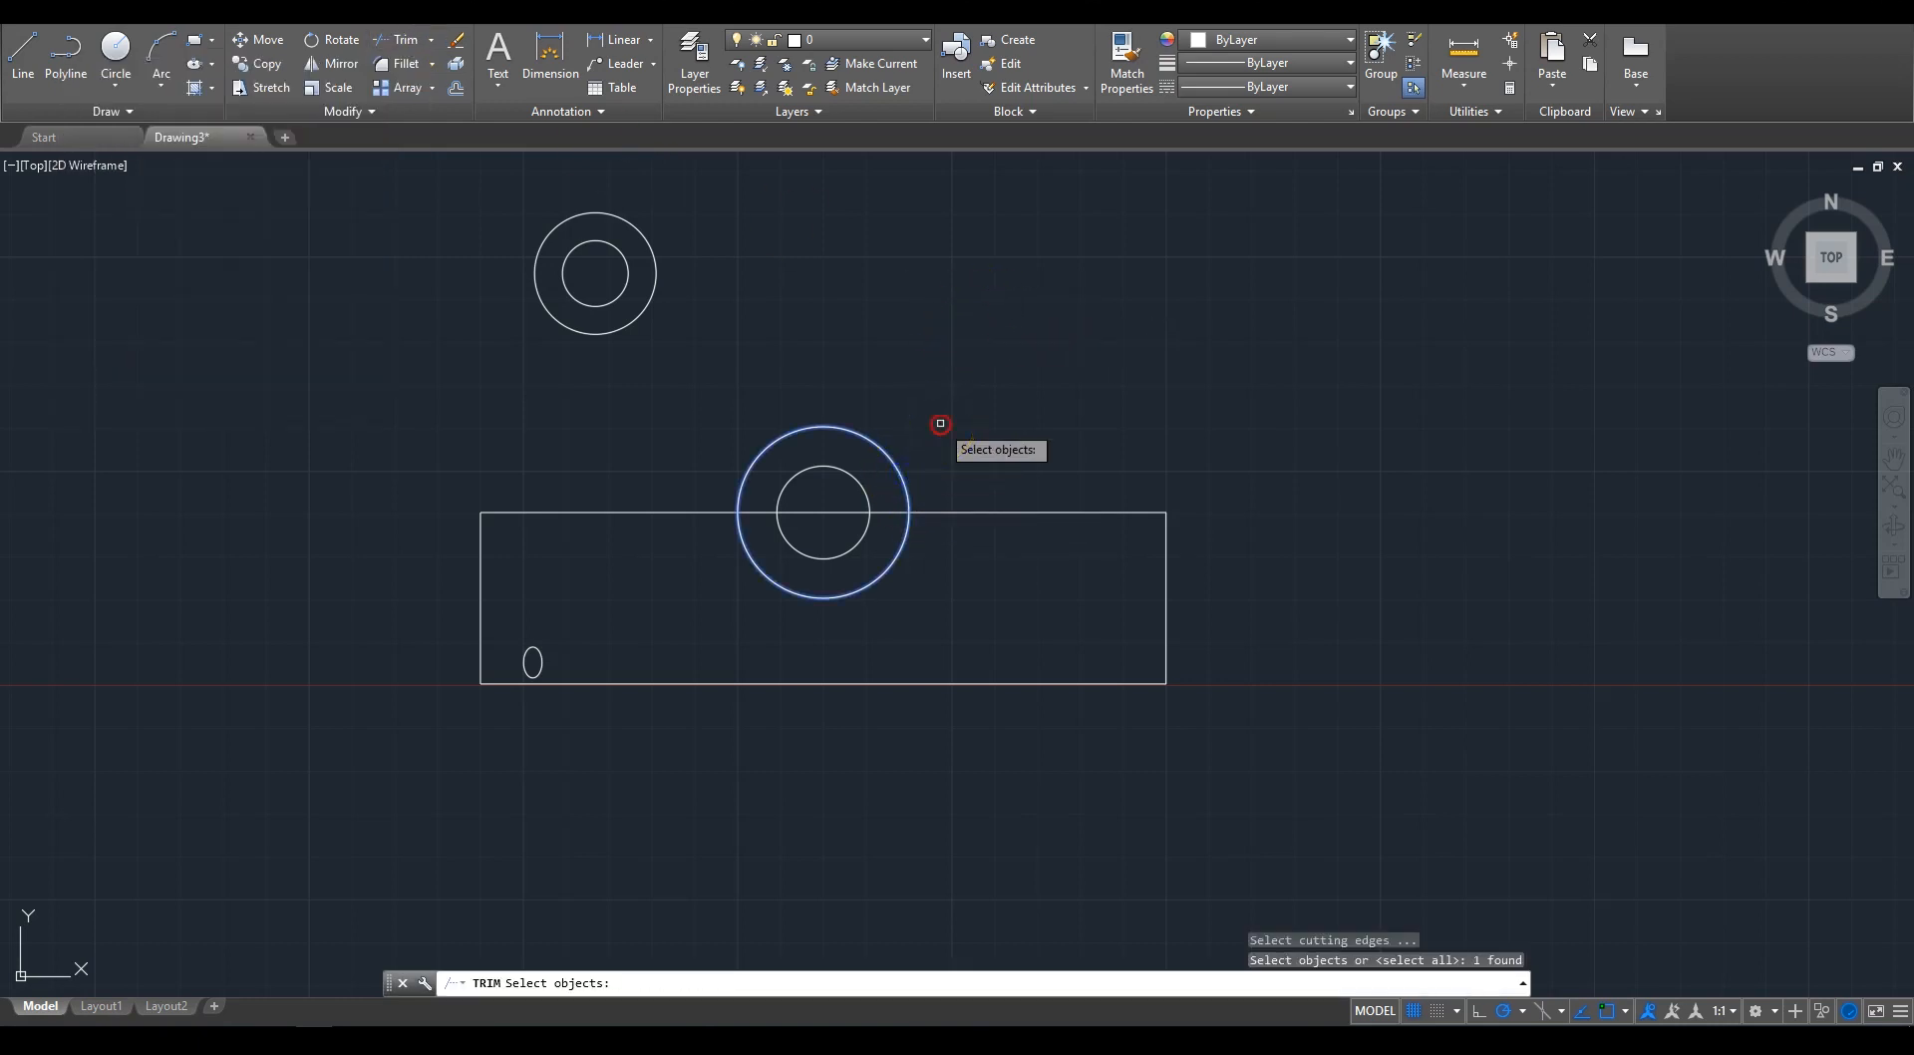
{"action": "right_click", "coordinate": [940, 424]}
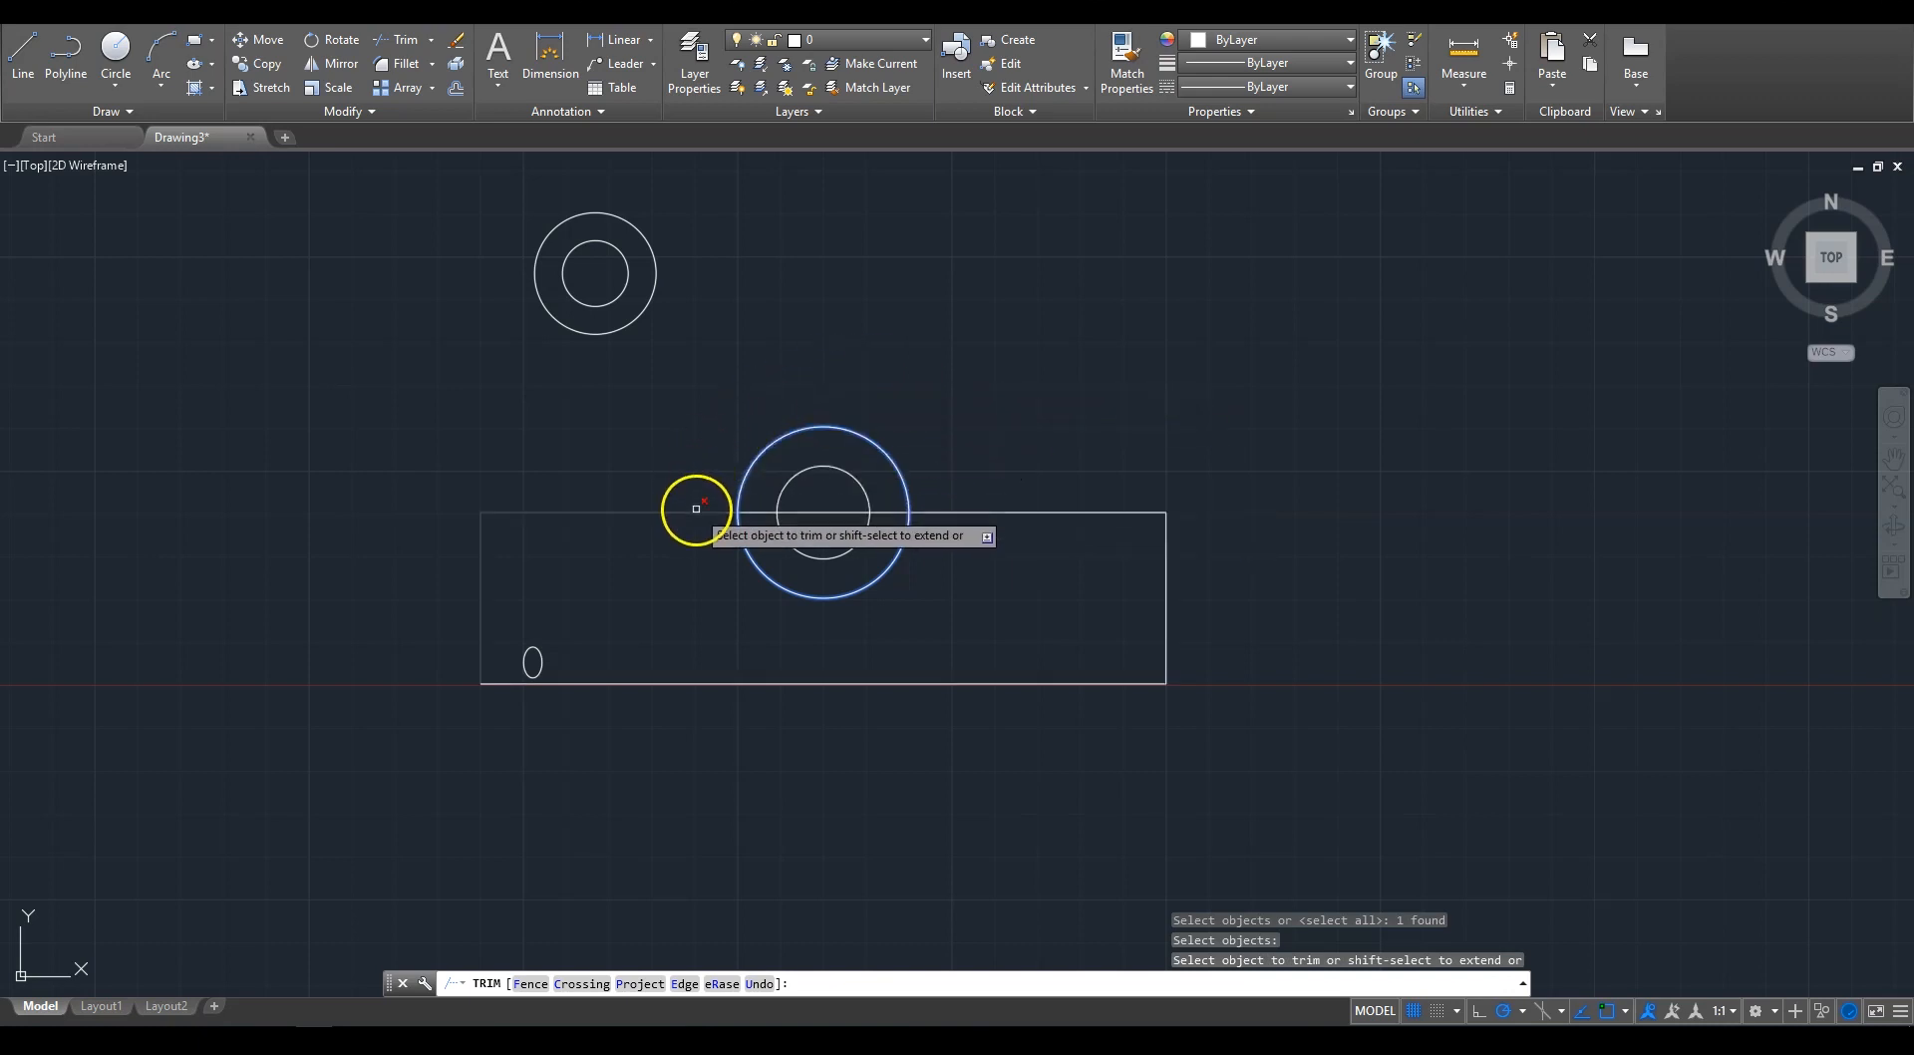
{"action": "left_click", "coordinate": [757, 509]}
{"action": "right_click", "coordinate": [858, 303]}
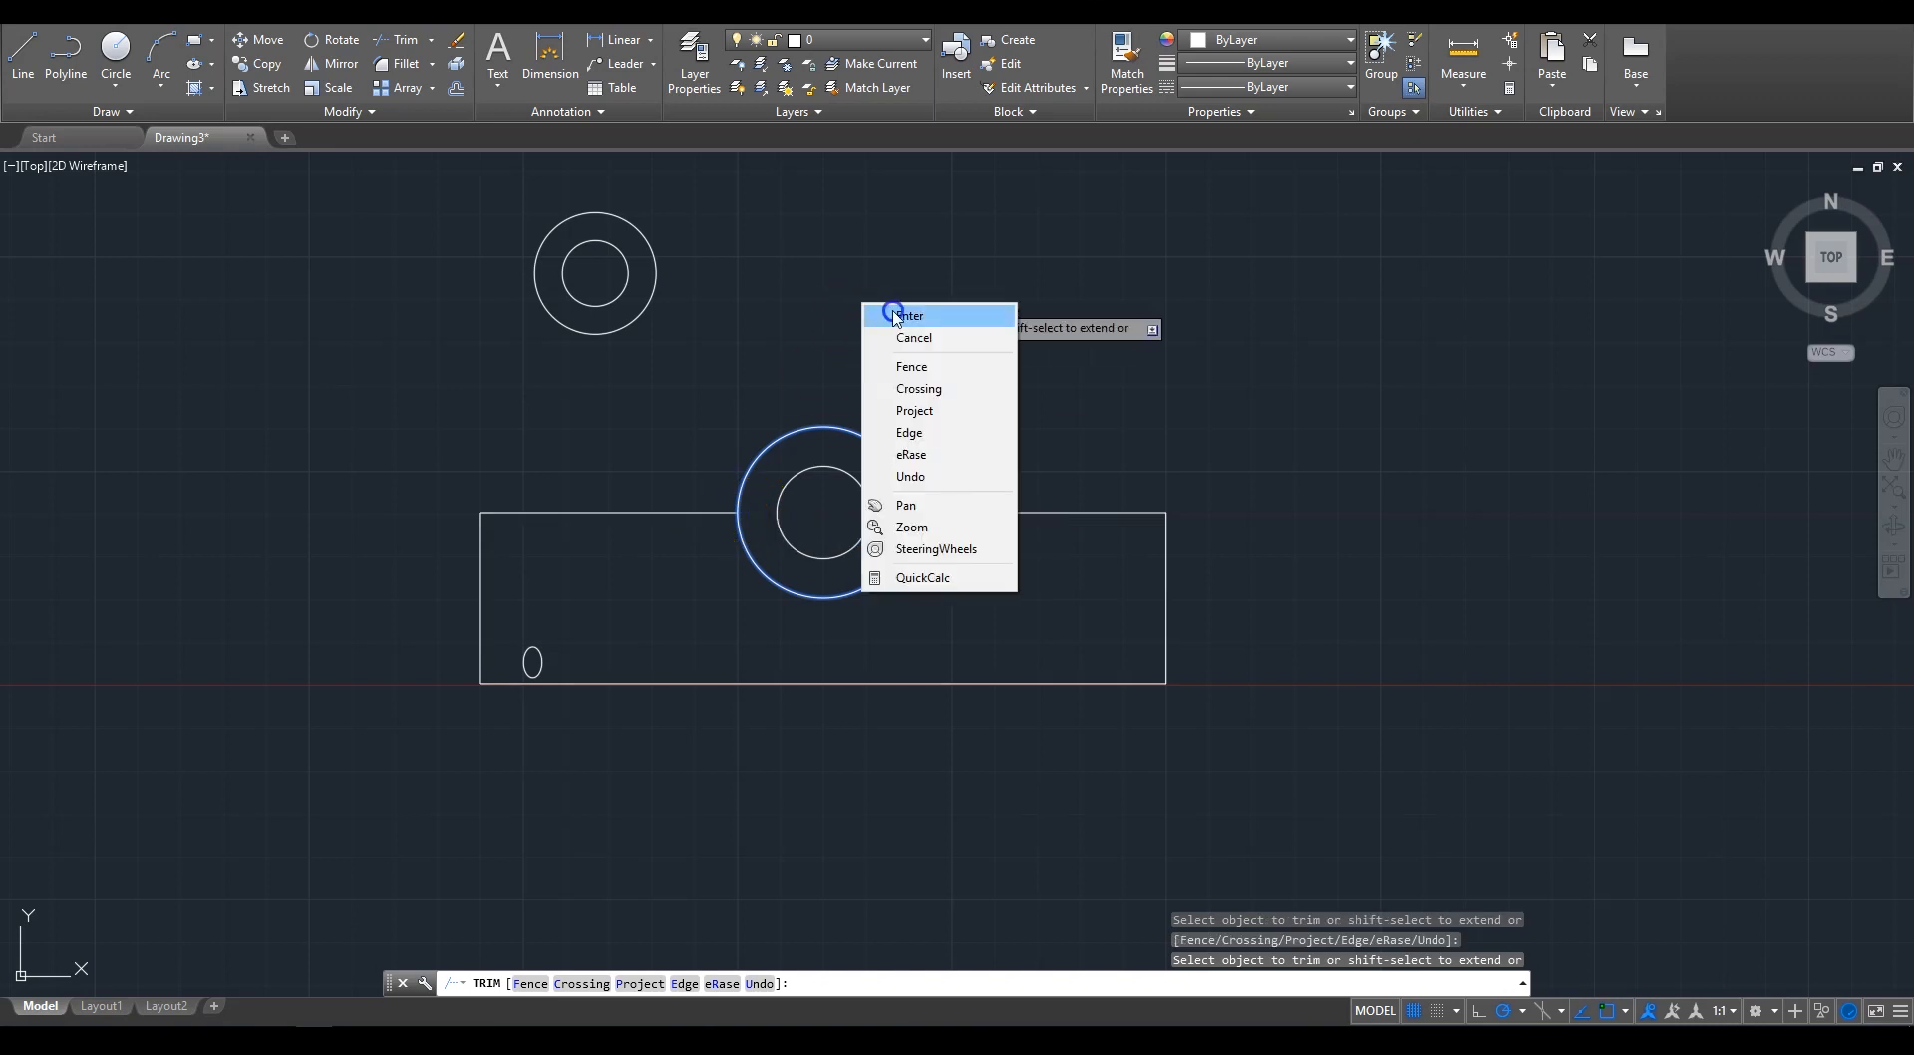
{"action": "left_click", "coordinate": [890, 312]}
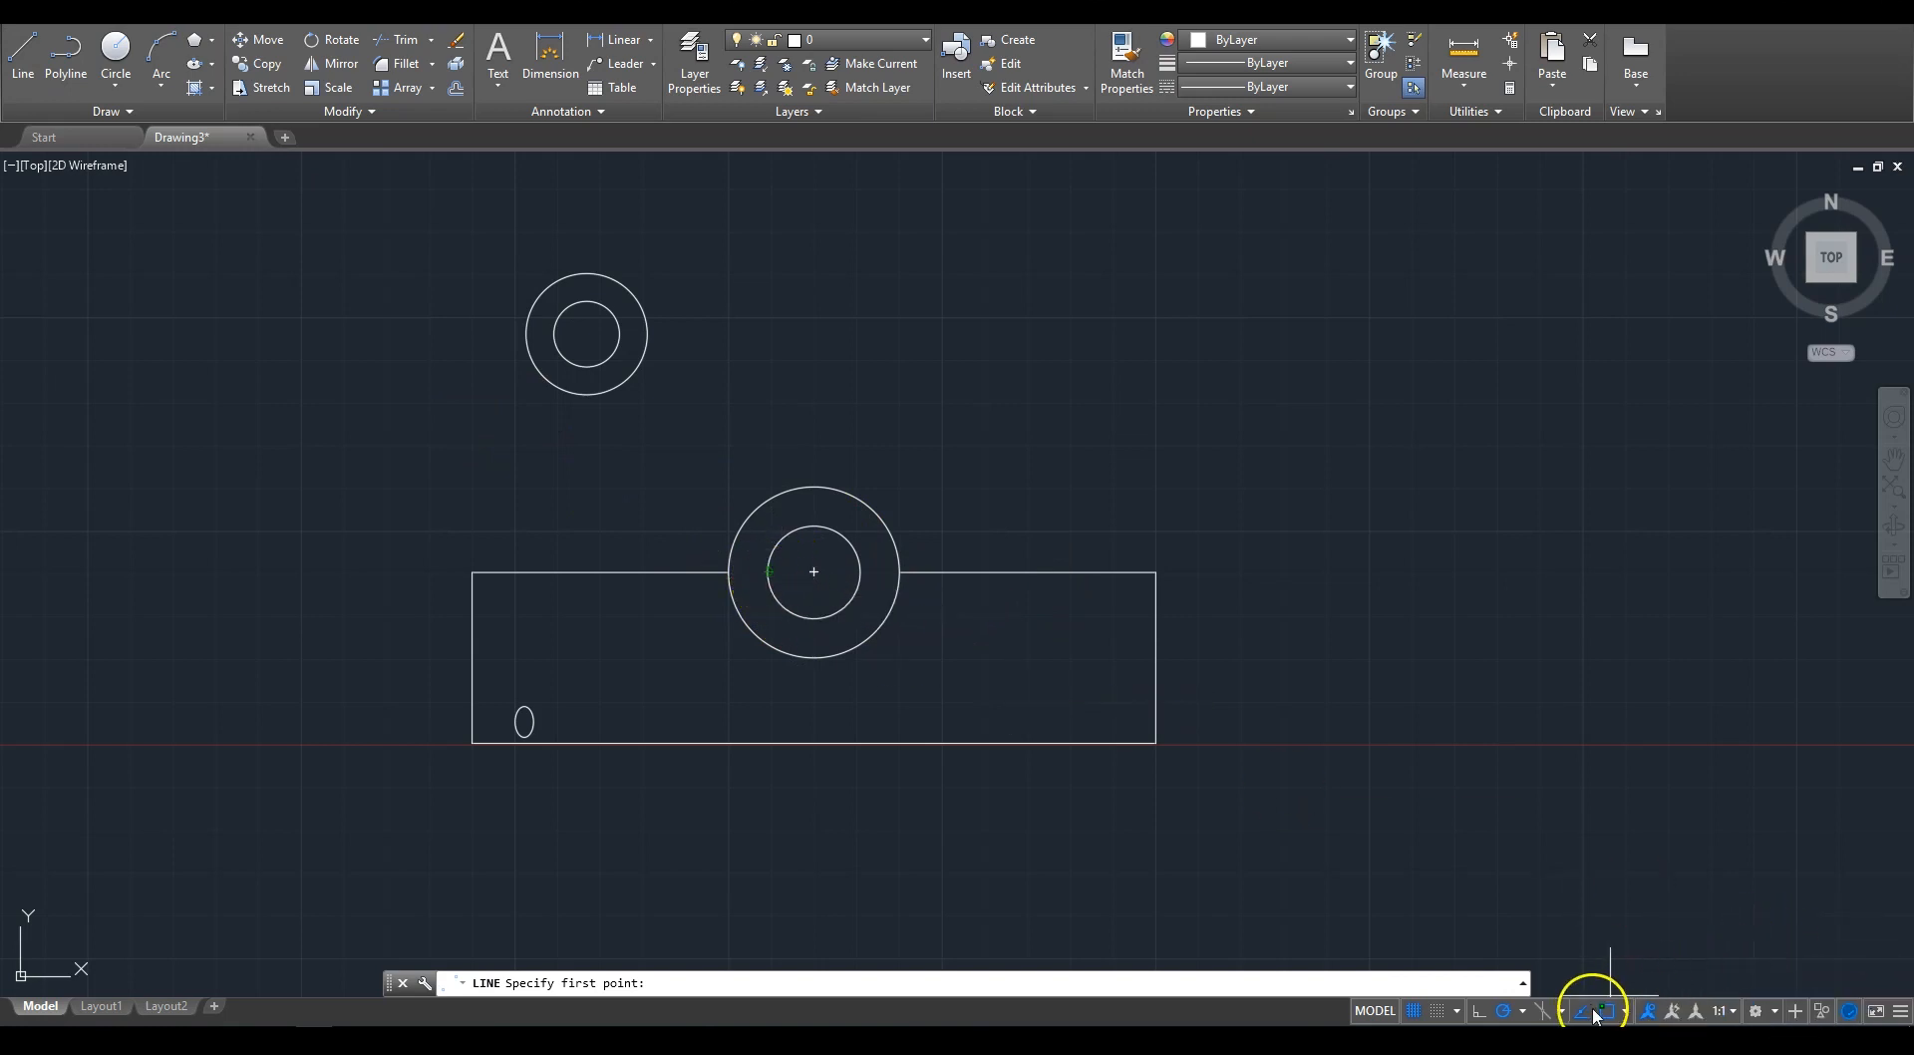
Step: Turn off the Center object snap for the line command, leaving Tangent enabled
{"action": "left_click", "coordinate": [1624, 1010]}
{"action": "left_click", "coordinate": [1479, 692]}
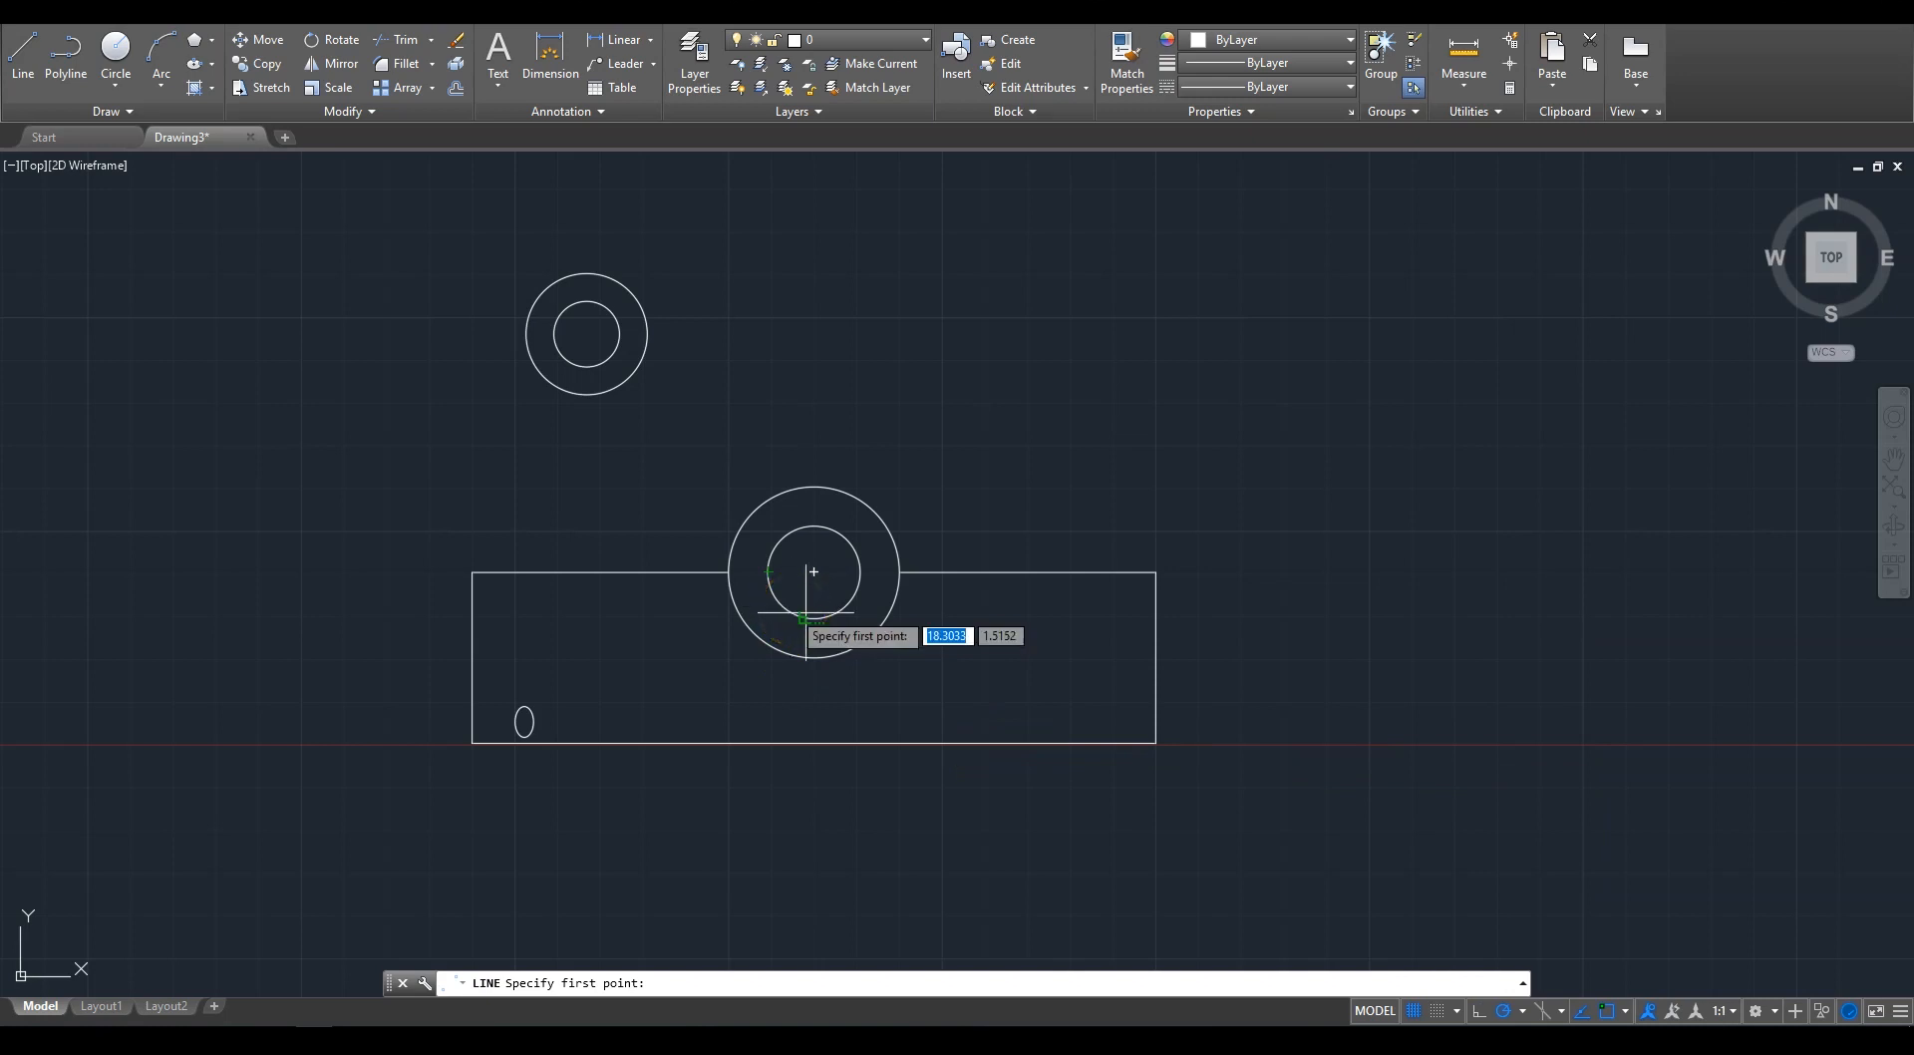
{"action": "left_click", "coordinate": [1623, 1011]}
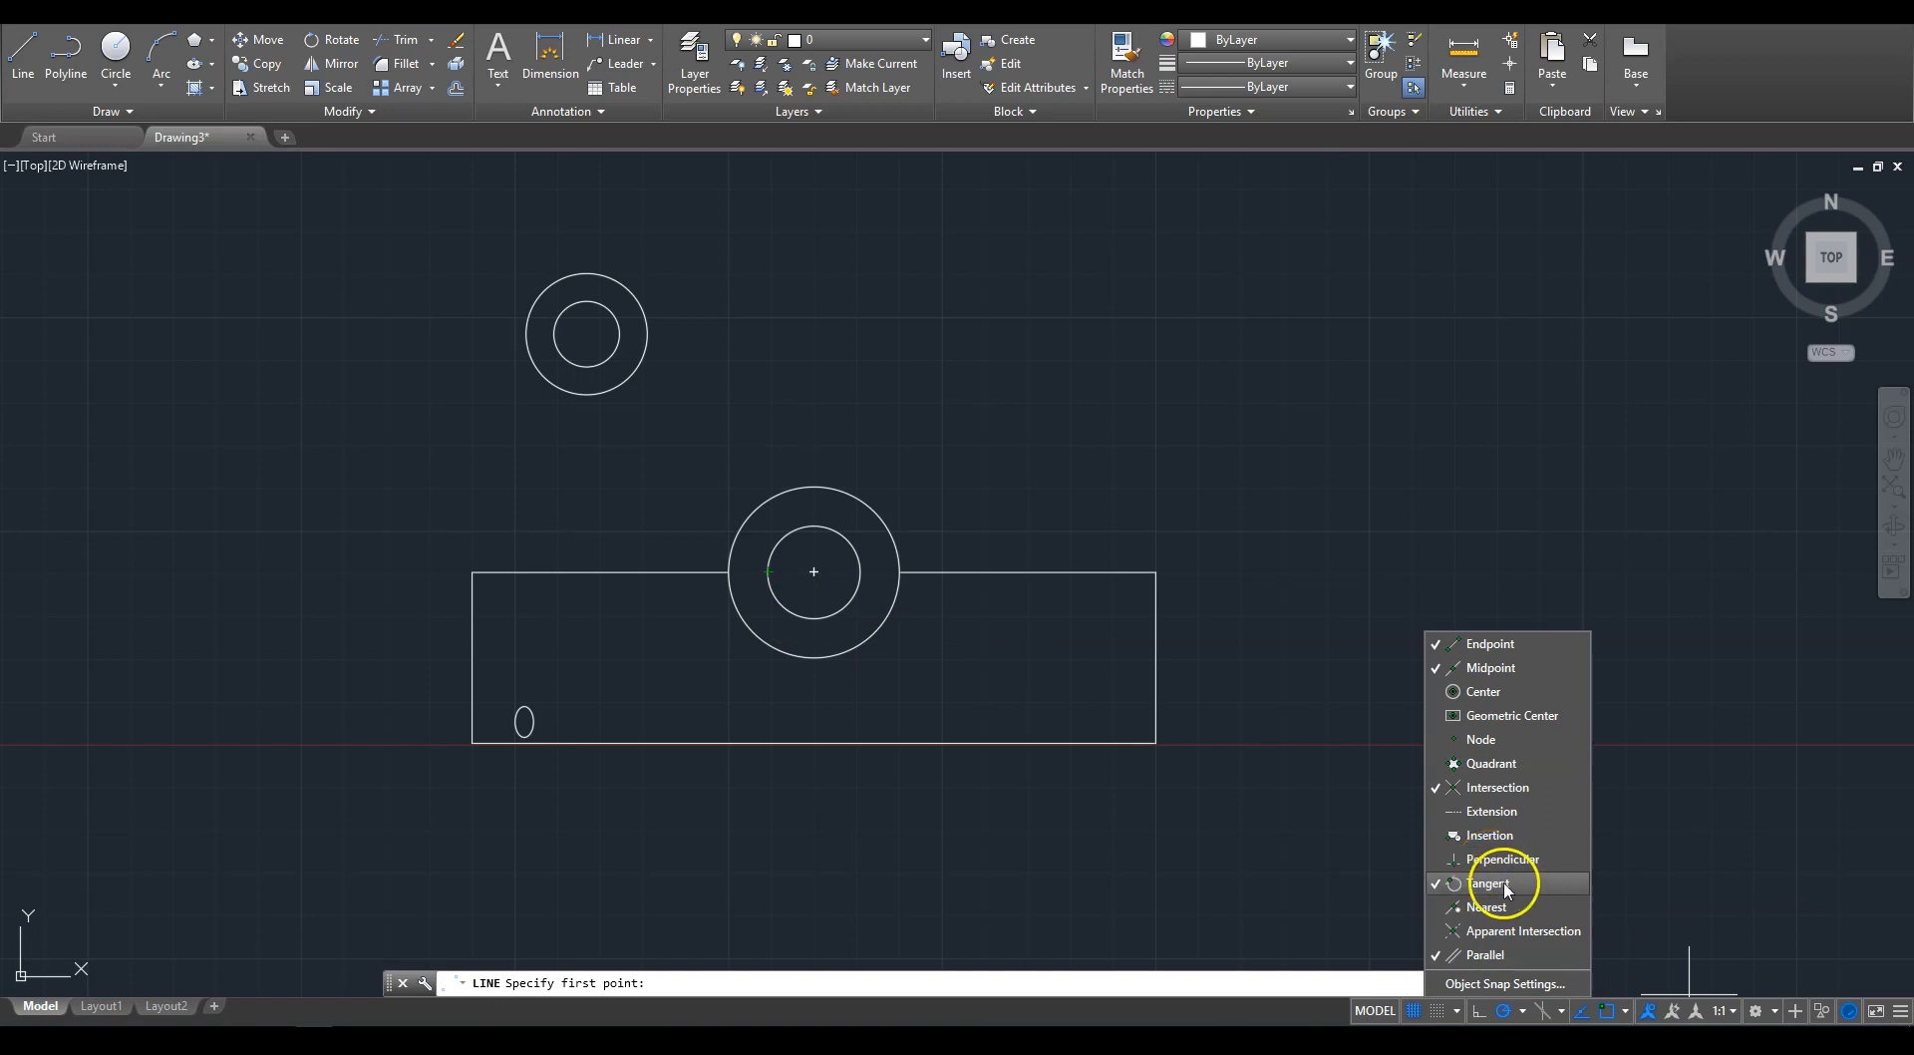
{"action": "left_click", "coordinate": [1360, 889]}
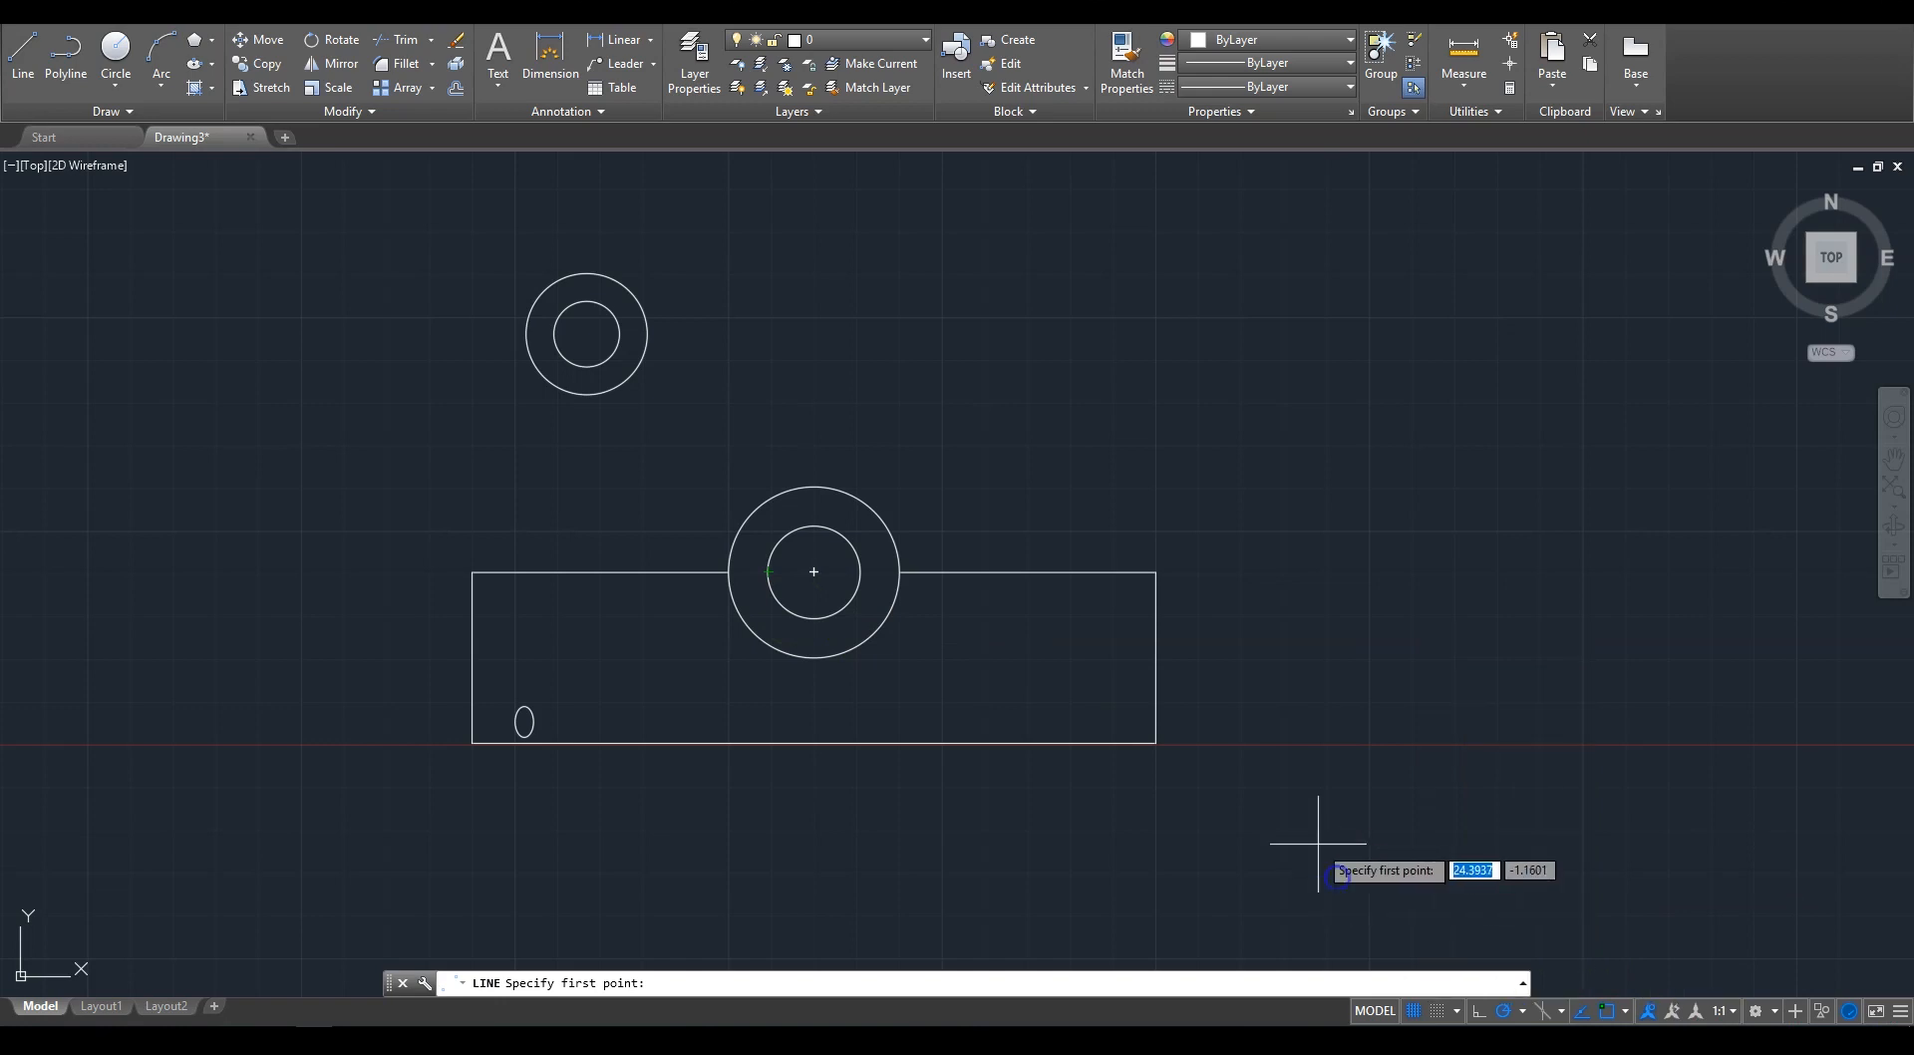
Step: Draw a line tangent to the lower-left sides of the two inner circles, from the lower pair to the upper pair
{"action": "left_click", "coordinate": [795, 612]}
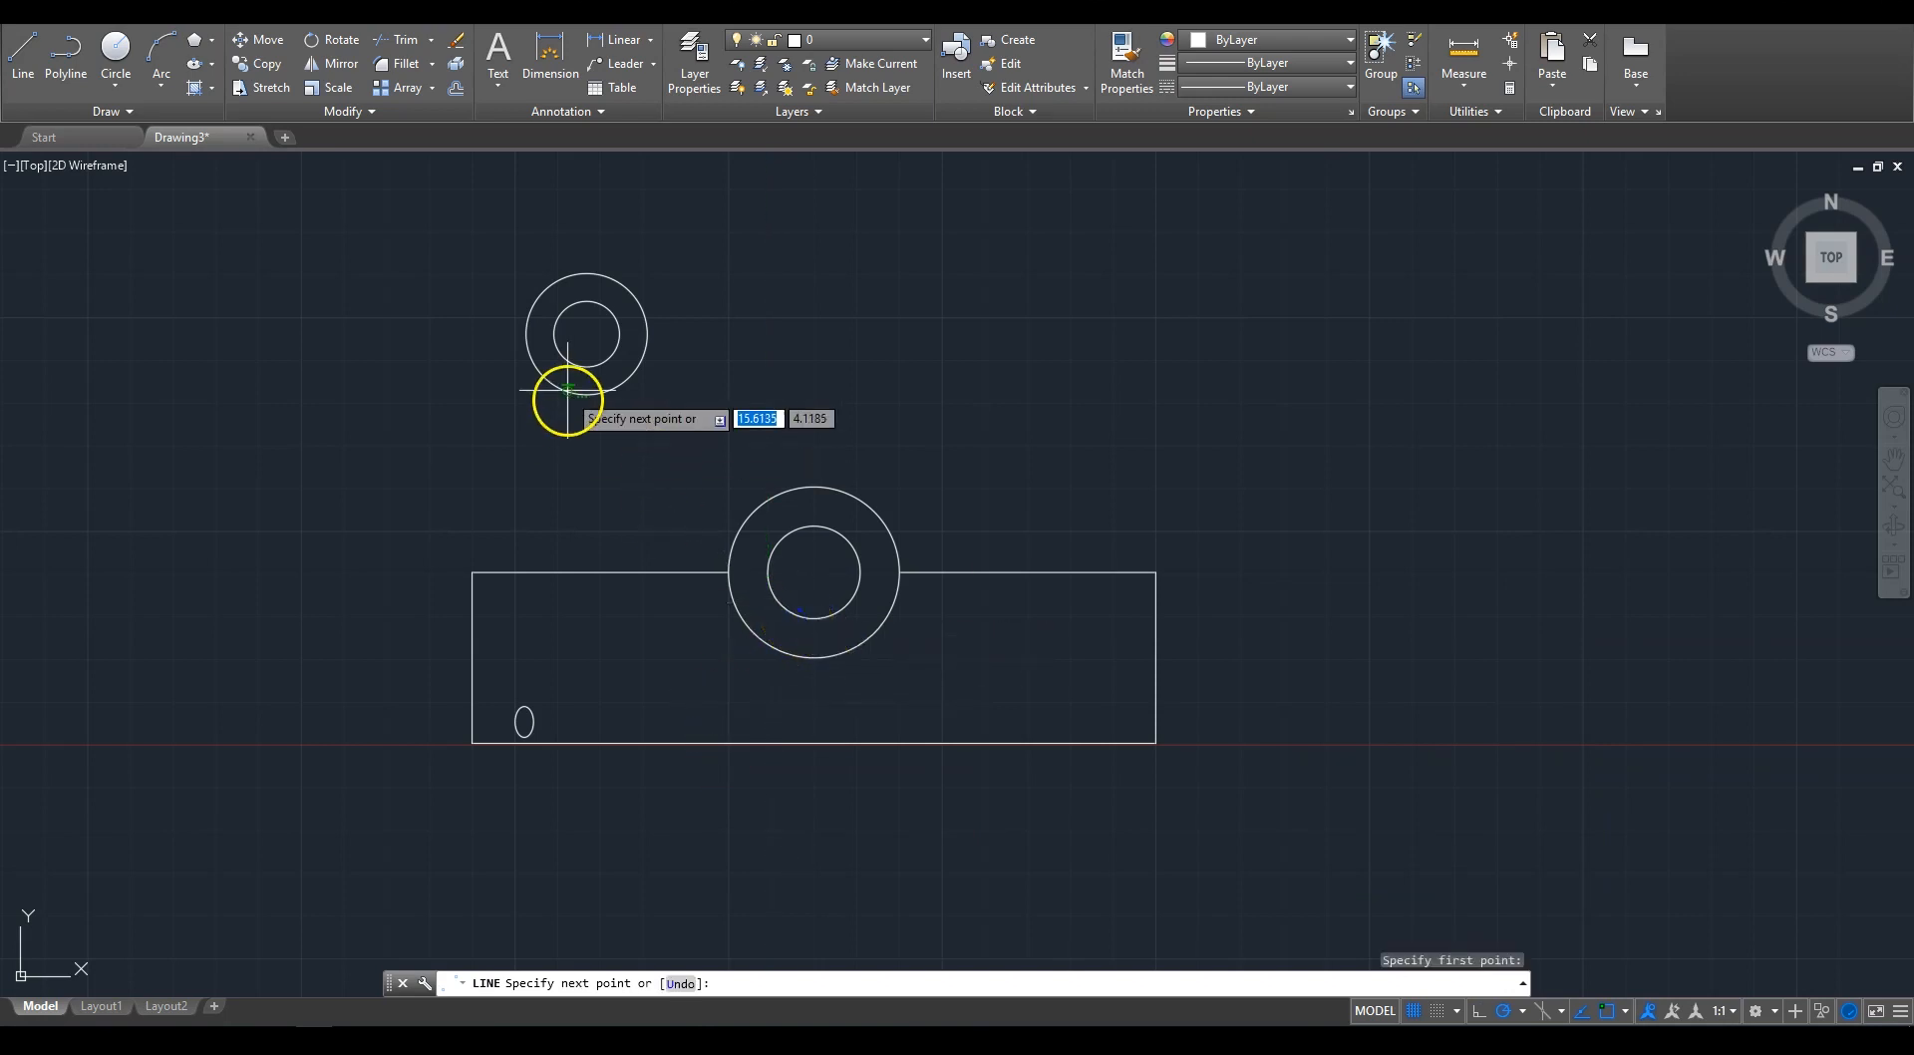
{"action": "right_click", "coordinate": [620, 310]}
{"action": "left_click", "coordinate": [662, 323]}
Step: Draw a second line tangent to the upper-right sides of the two inner circles, from the upper pair to the lower pair
{"action": "right_click", "coordinate": [661, 246]}
{"action": "left_click", "coordinate": [671, 260]}
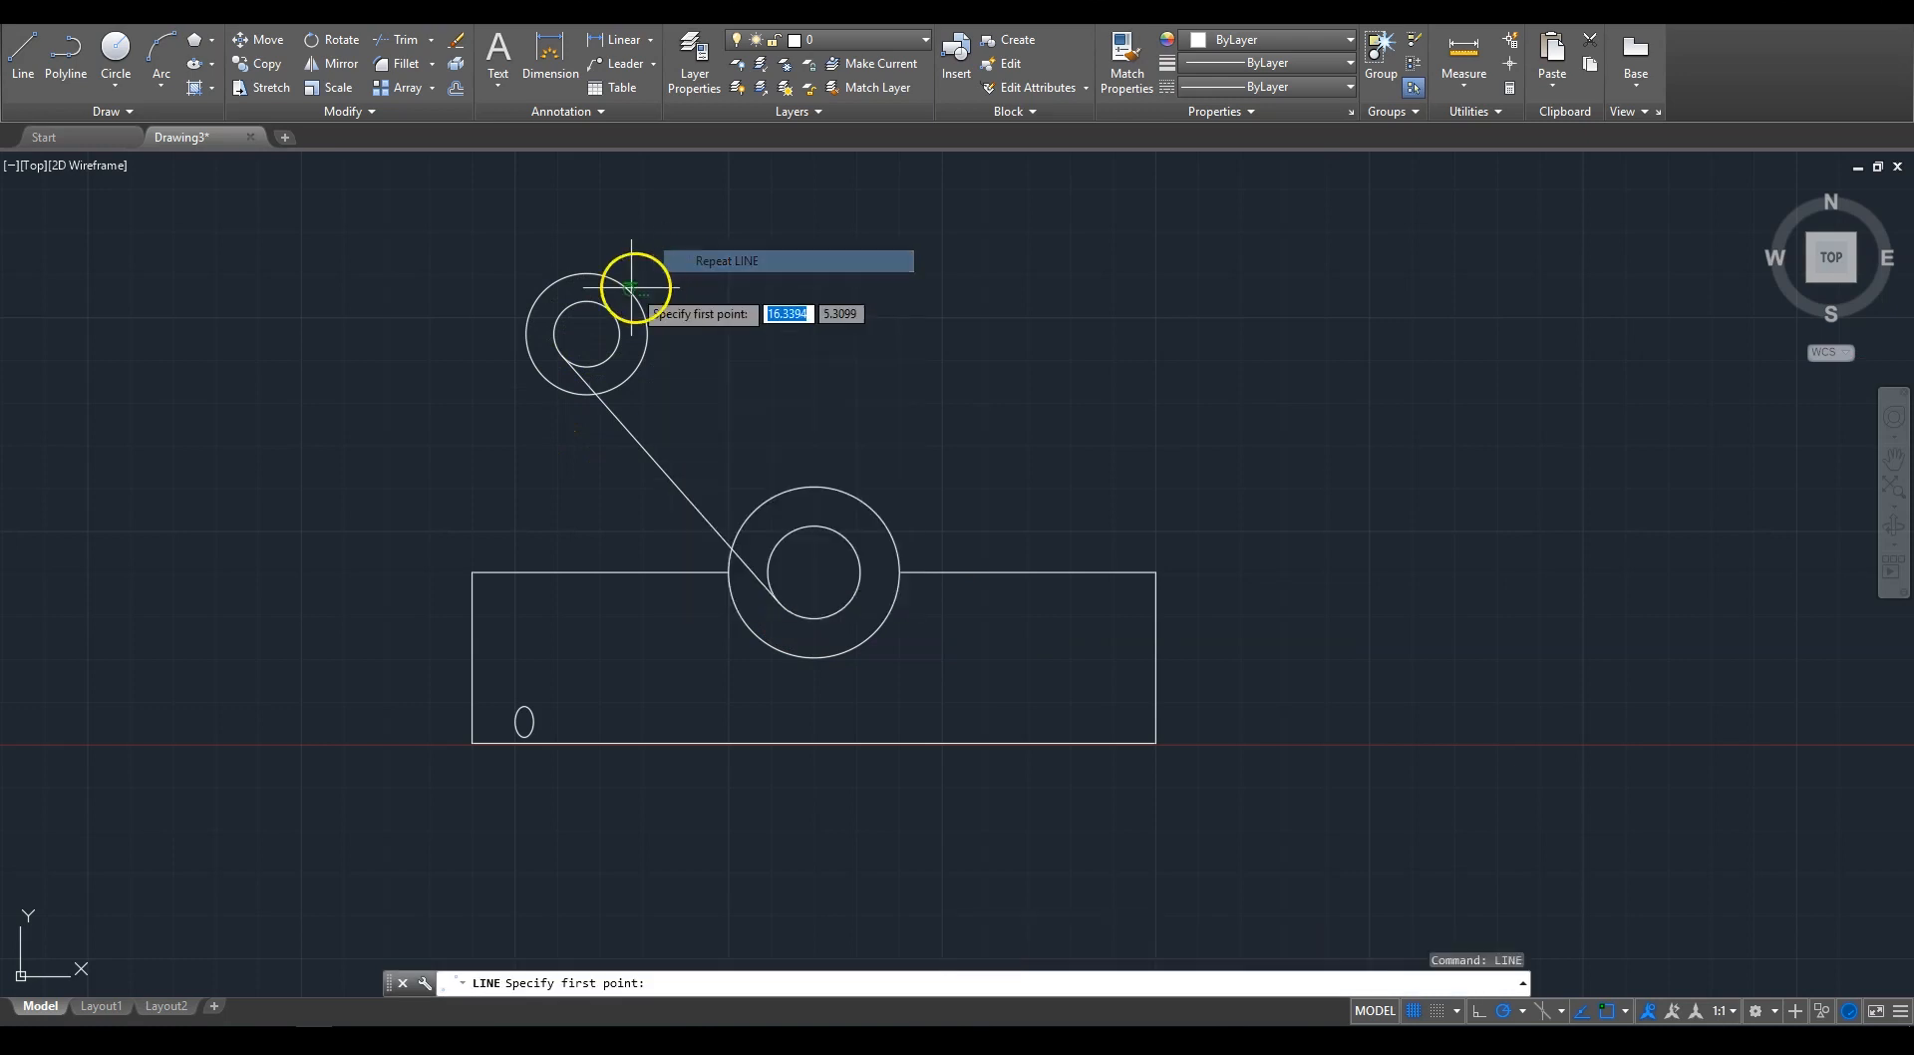
{"action": "left_click", "coordinate": [611, 310]}
{"action": "left_click", "coordinate": [845, 538]}
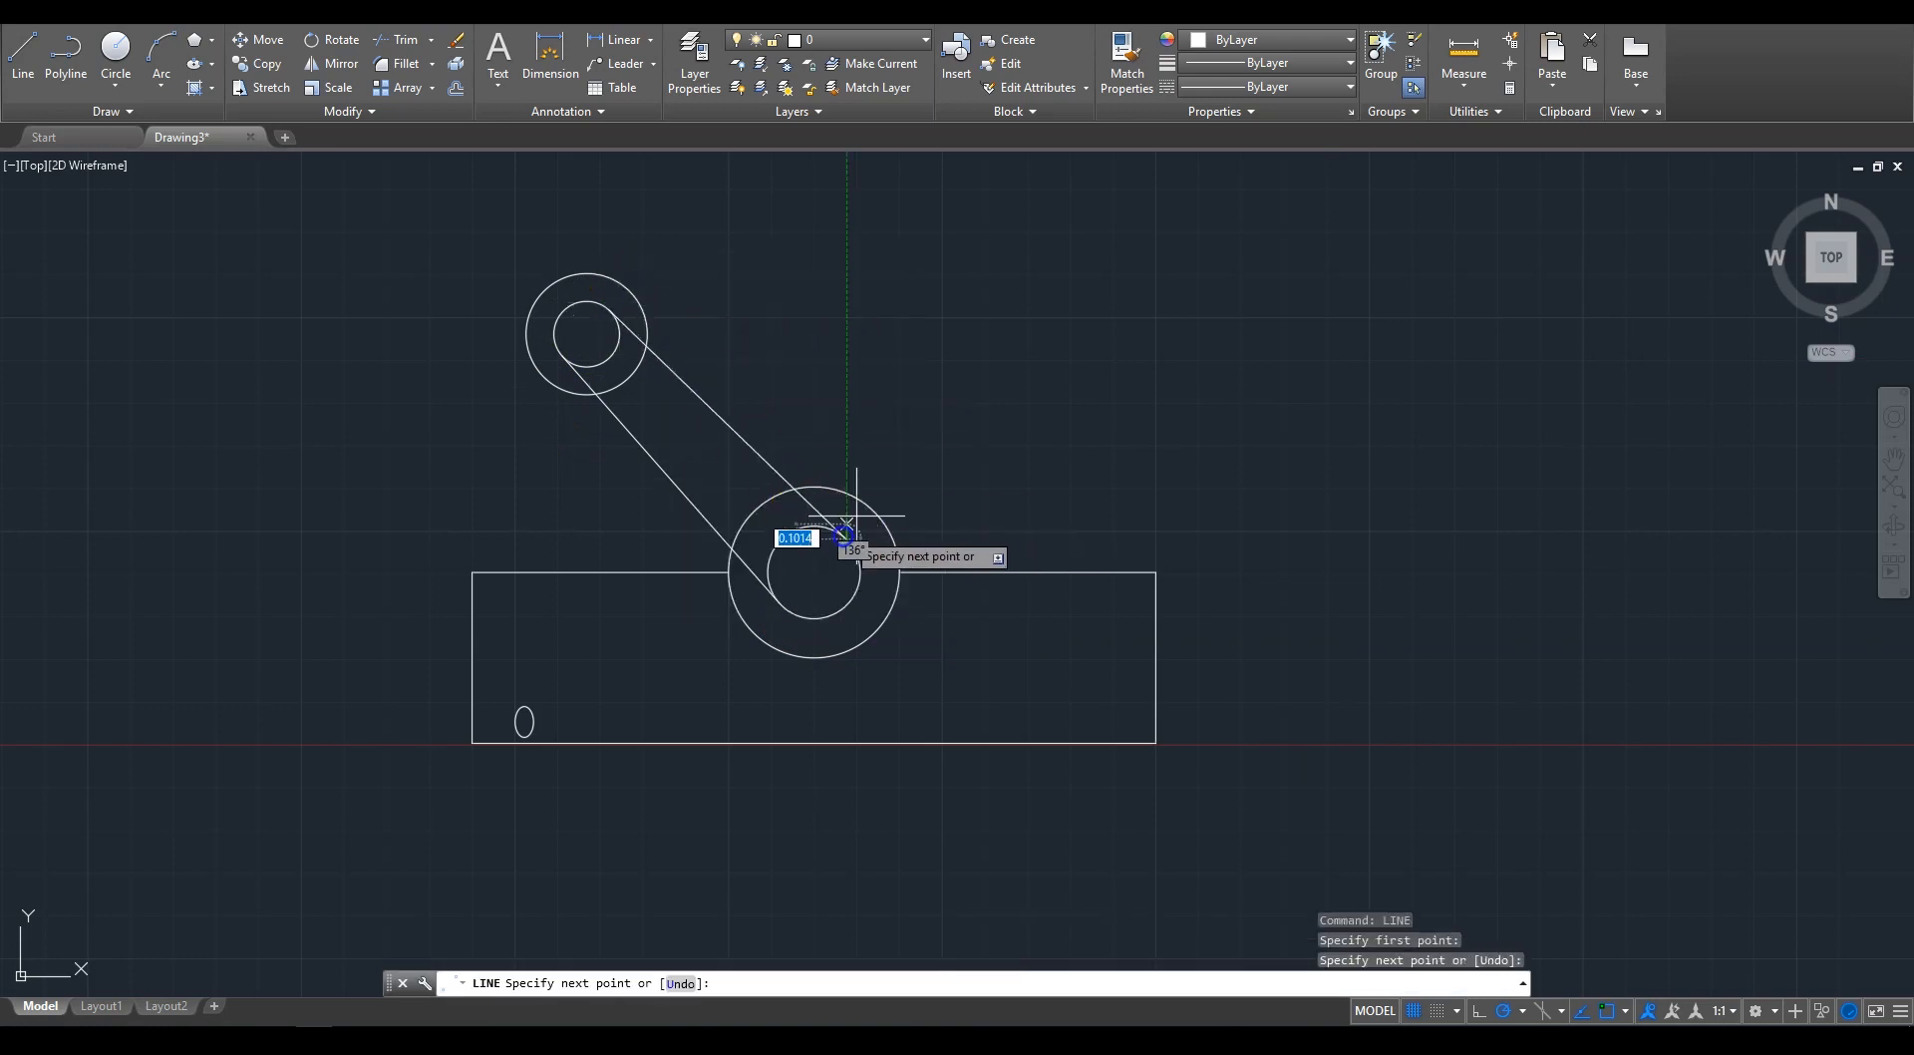
{"action": "right_click", "coordinate": [958, 373]}
{"action": "left_click", "coordinate": [998, 387]}
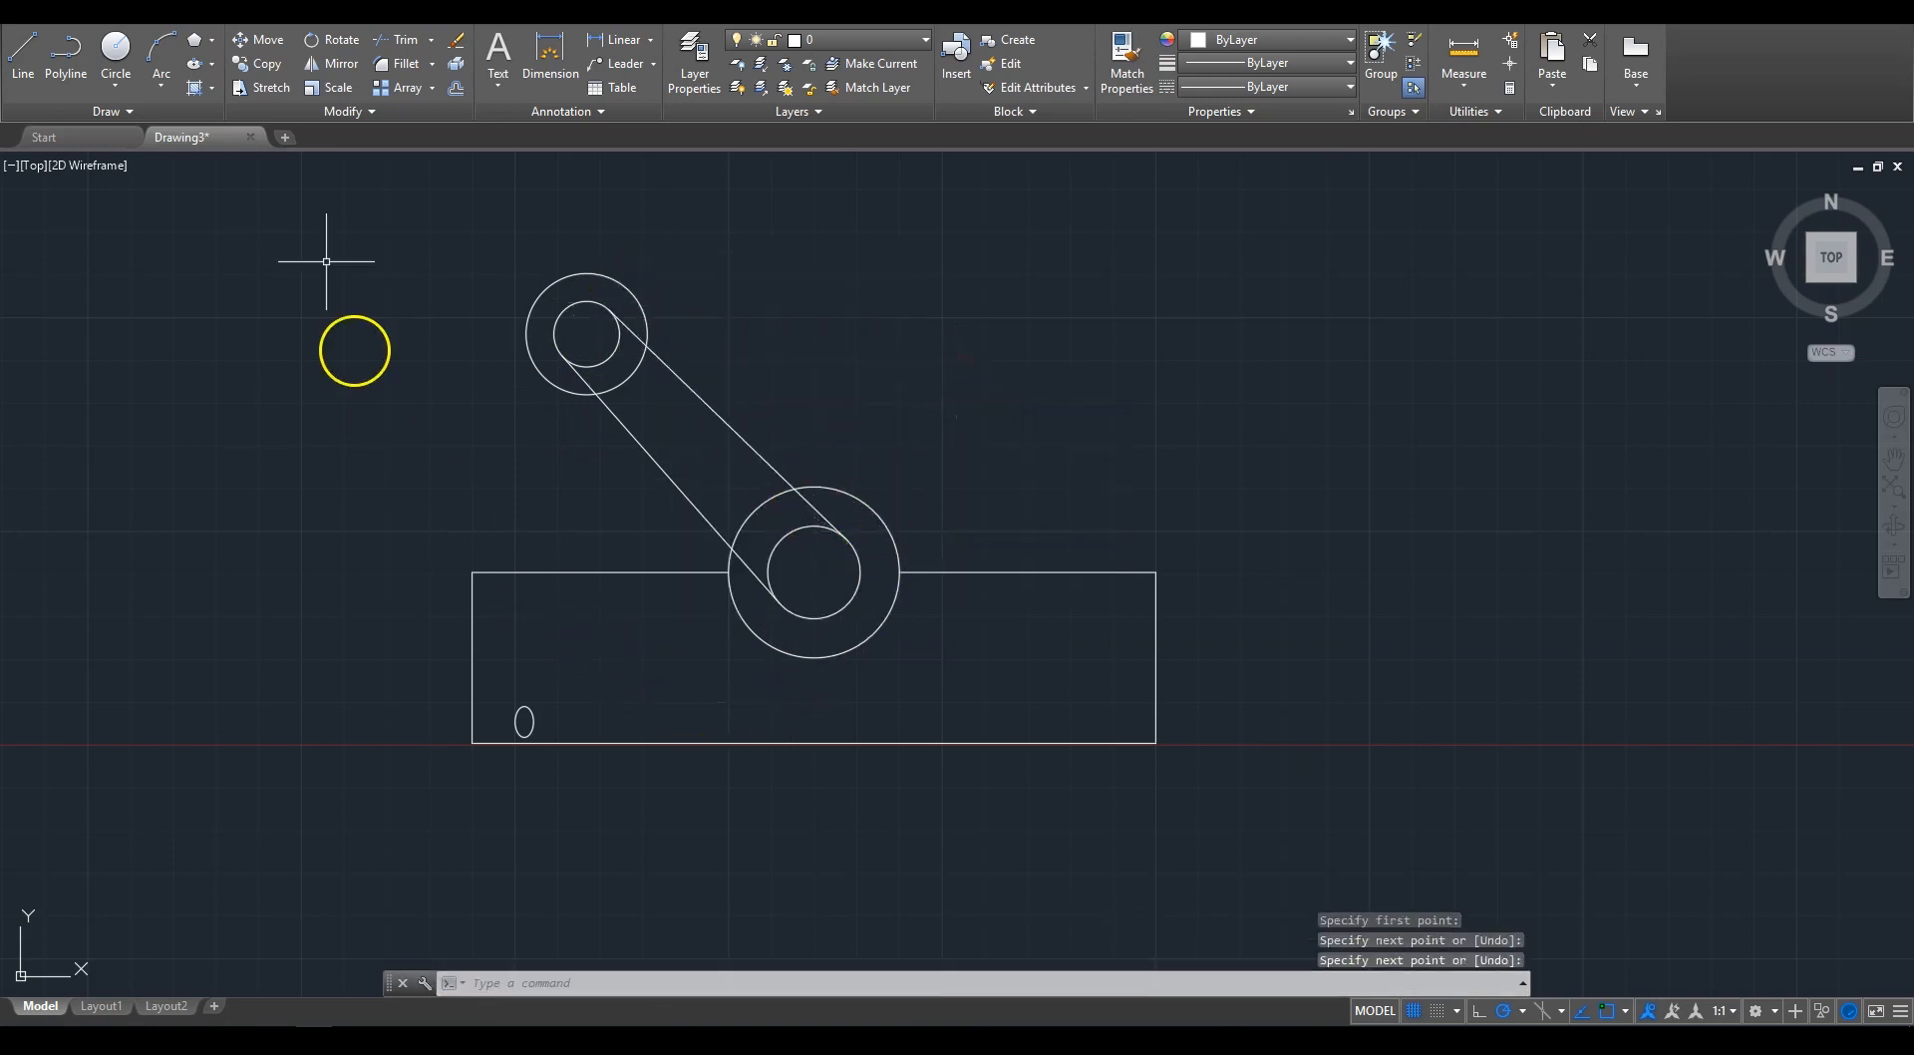
Step: Trim the ends of both tangent lines inside the two outer circles, using those circles as cutting edges
{"action": "left_click", "coordinate": [405, 42]}
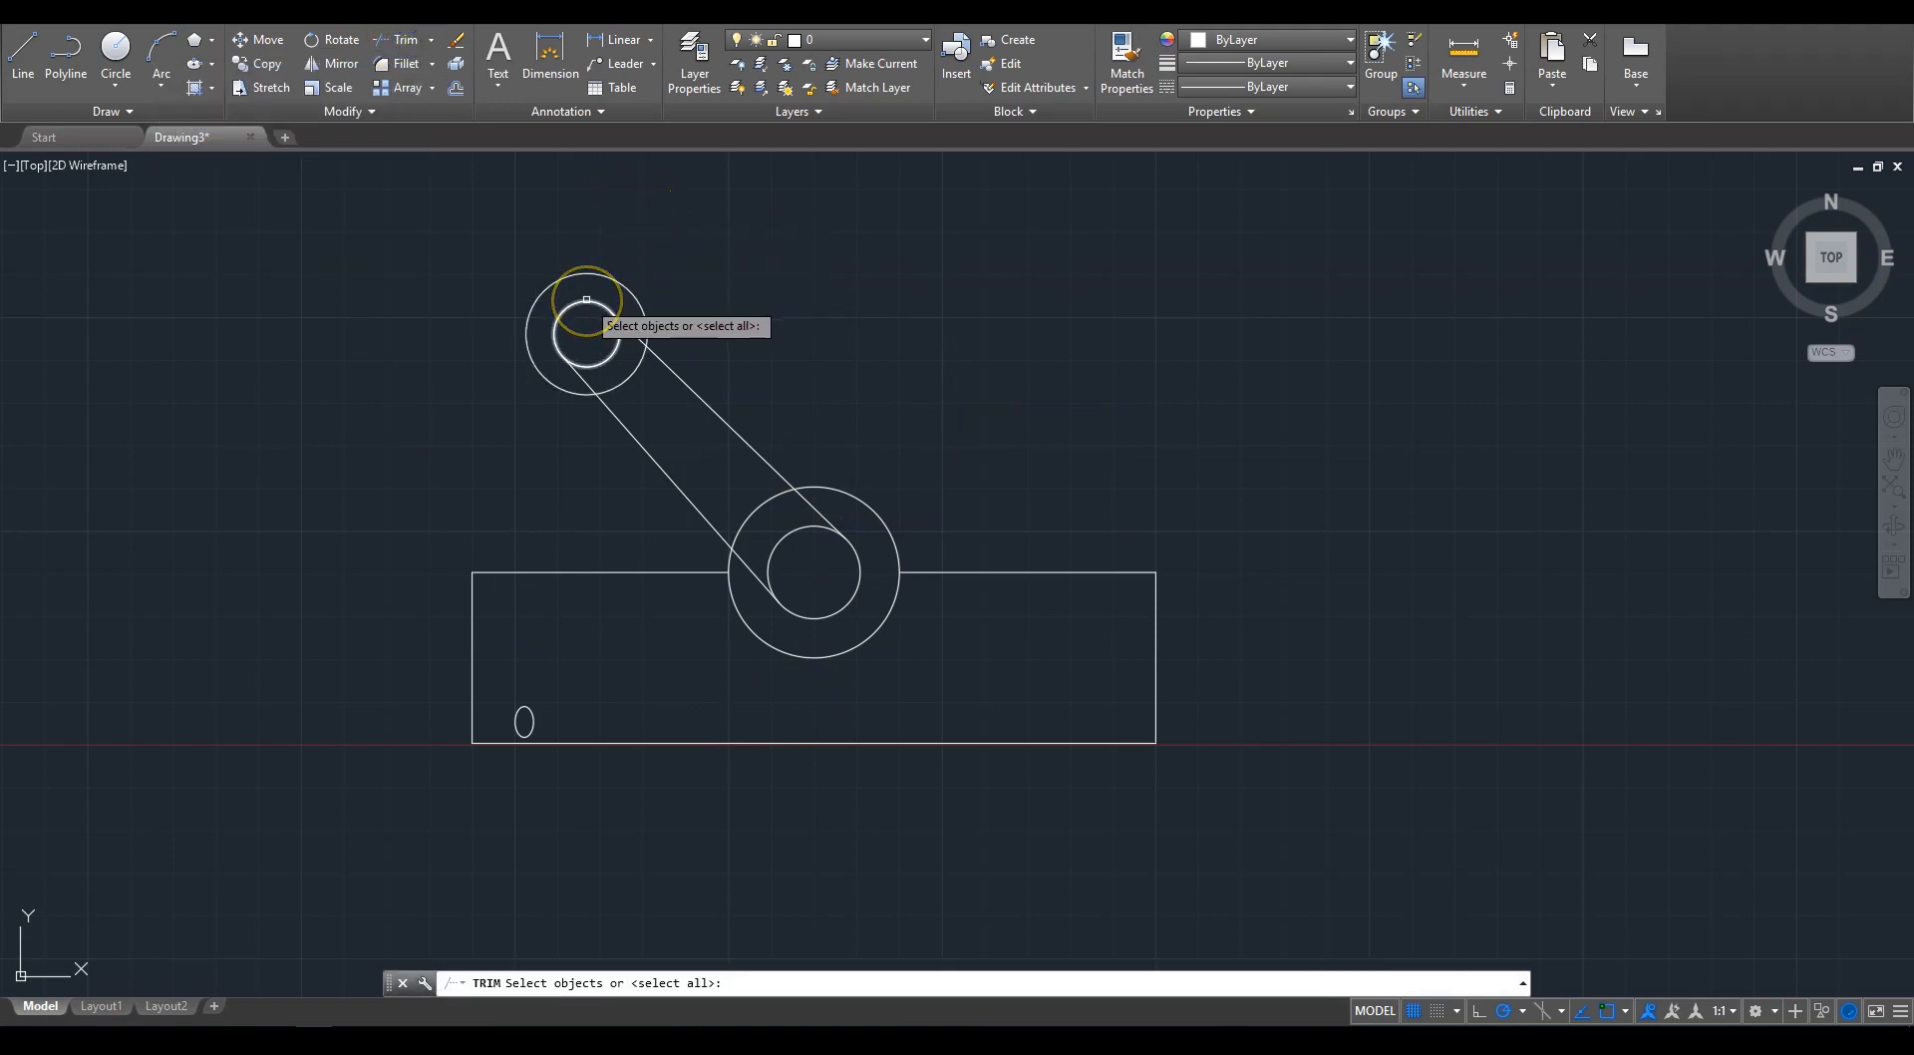
{"action": "left_click", "coordinate": [628, 290]}
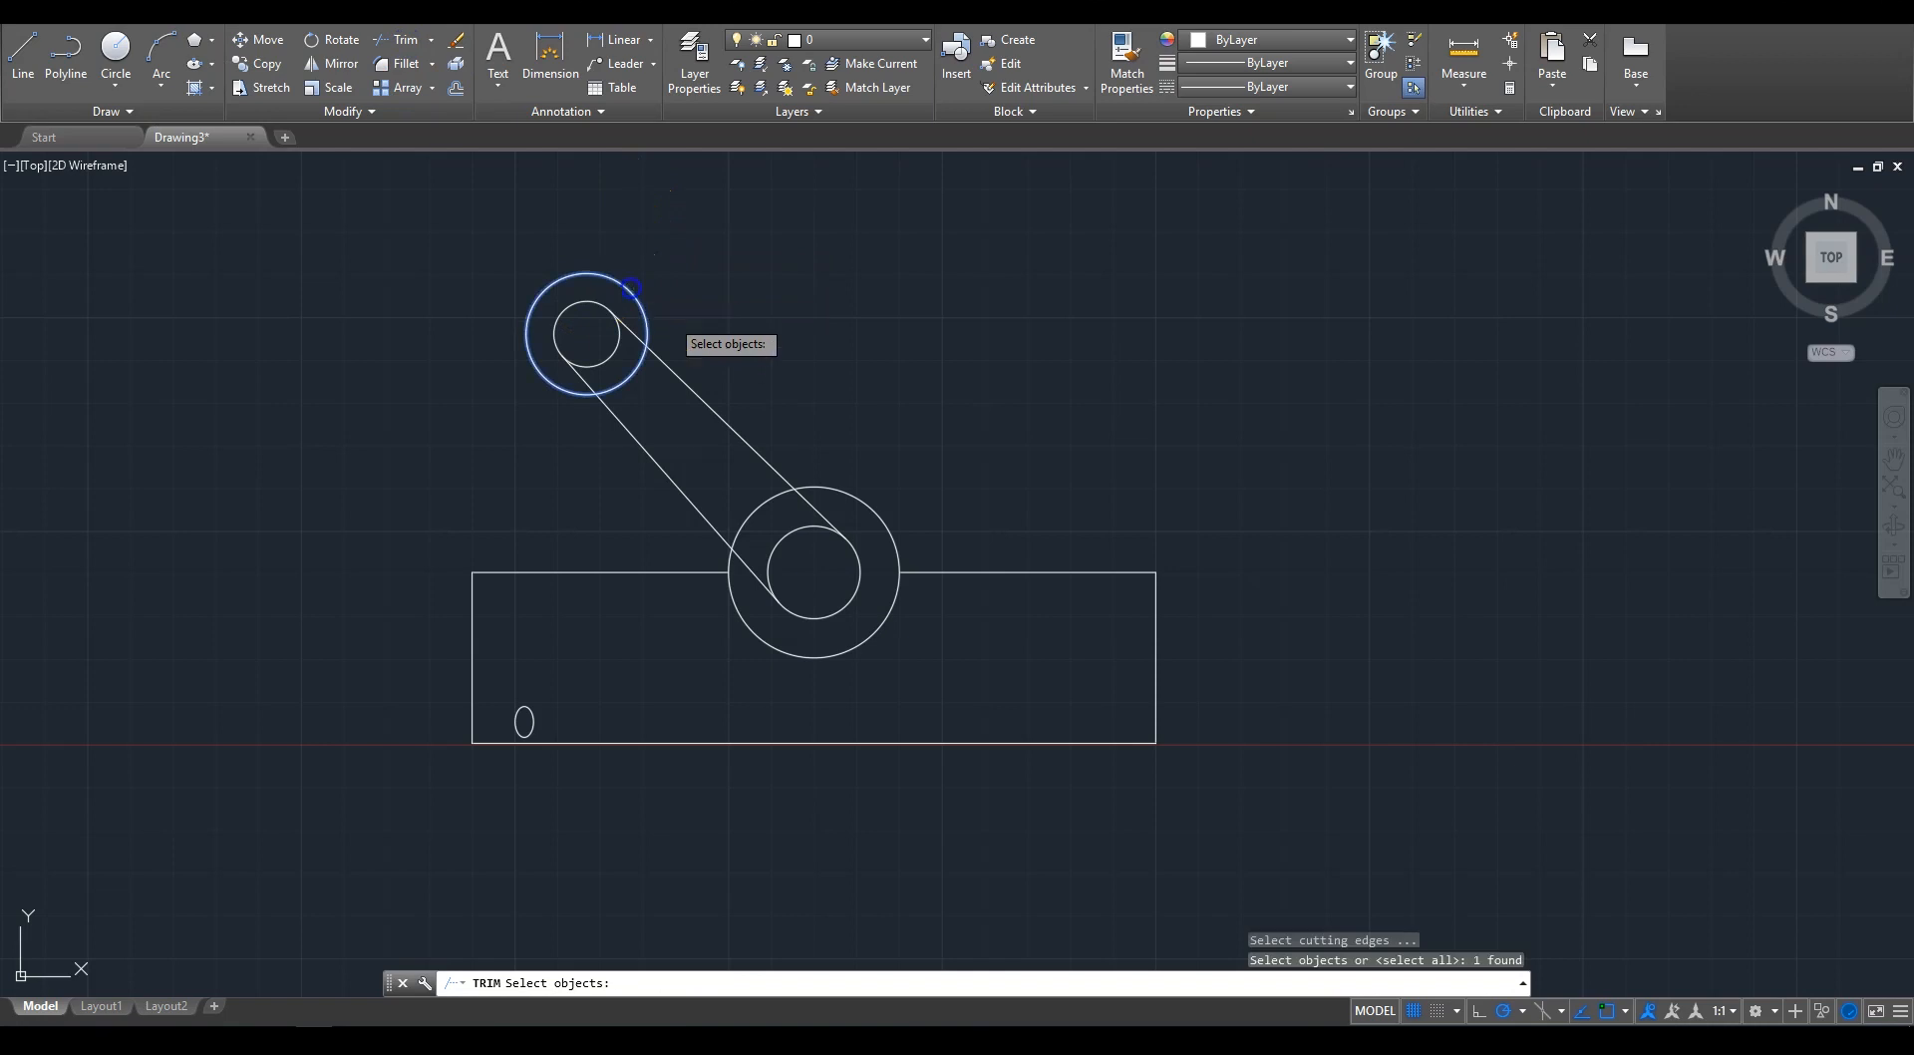
{"action": "left_click", "coordinate": [858, 499]}
{"action": "key", "text": "Return"}
{"action": "left_click", "coordinate": [812, 505]}
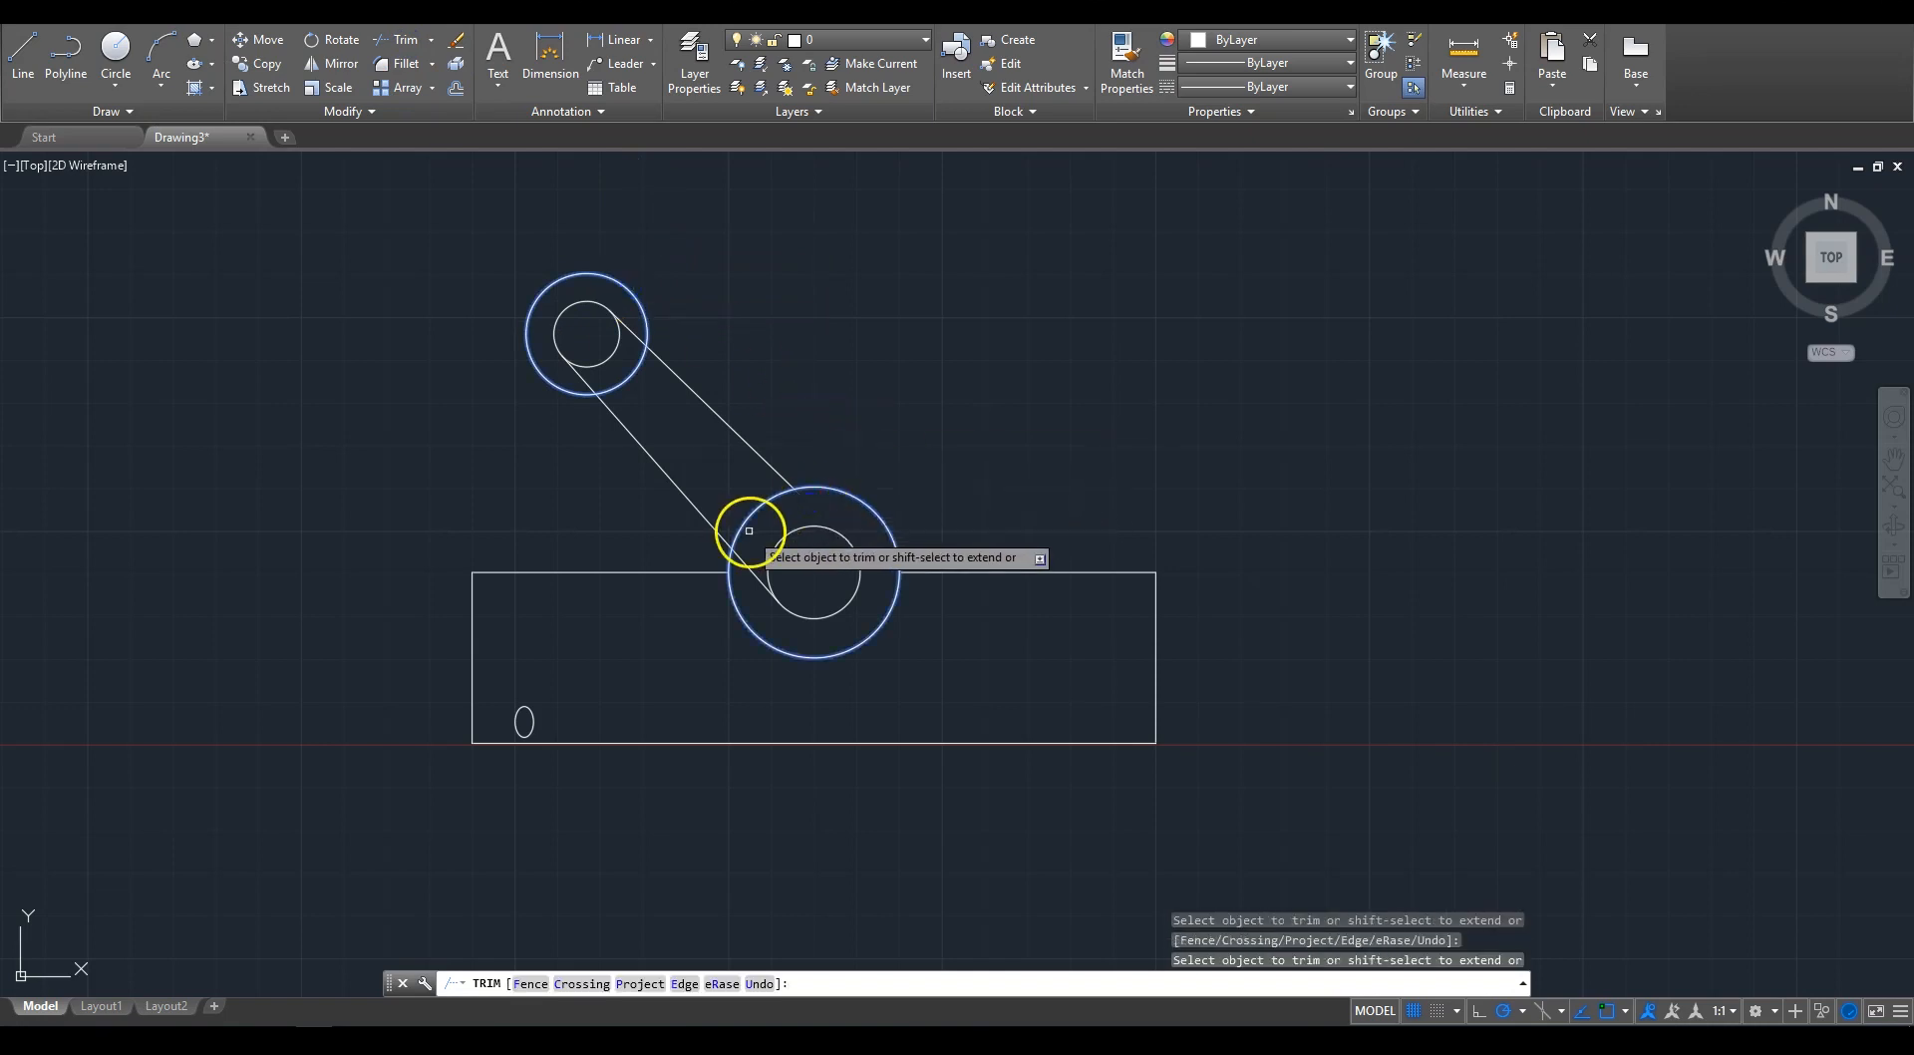
{"action": "left_click", "coordinate": [750, 561]}
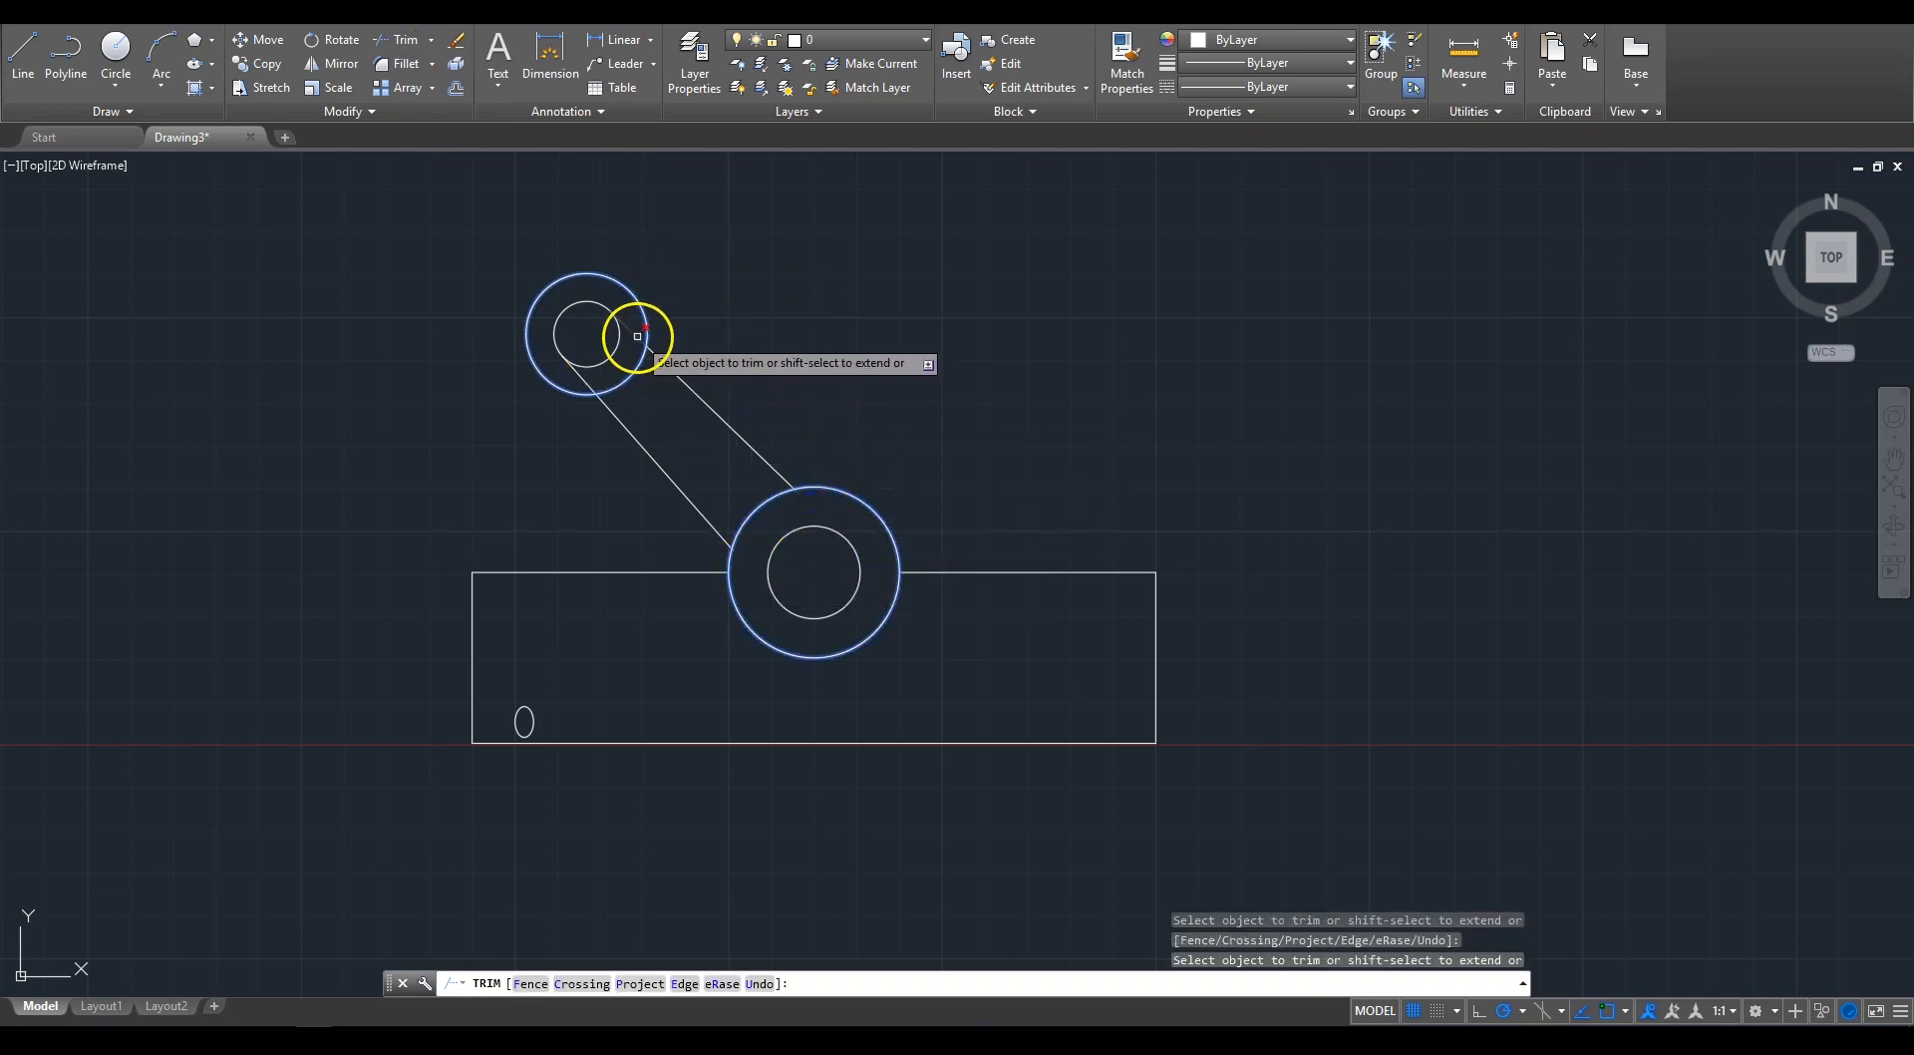
{"action": "left_click", "coordinate": [632, 333]}
{"action": "right_click", "coordinate": [737, 264]}
{"action": "left_click", "coordinate": [780, 280]}
Step: Create a rectangular array of the small ellipse with 8 columns and 3 rows inside the rectangle
{"action": "scroll", "coordinate": [792, 329], "scroll_direction": "down", "scroll_amount": 2}
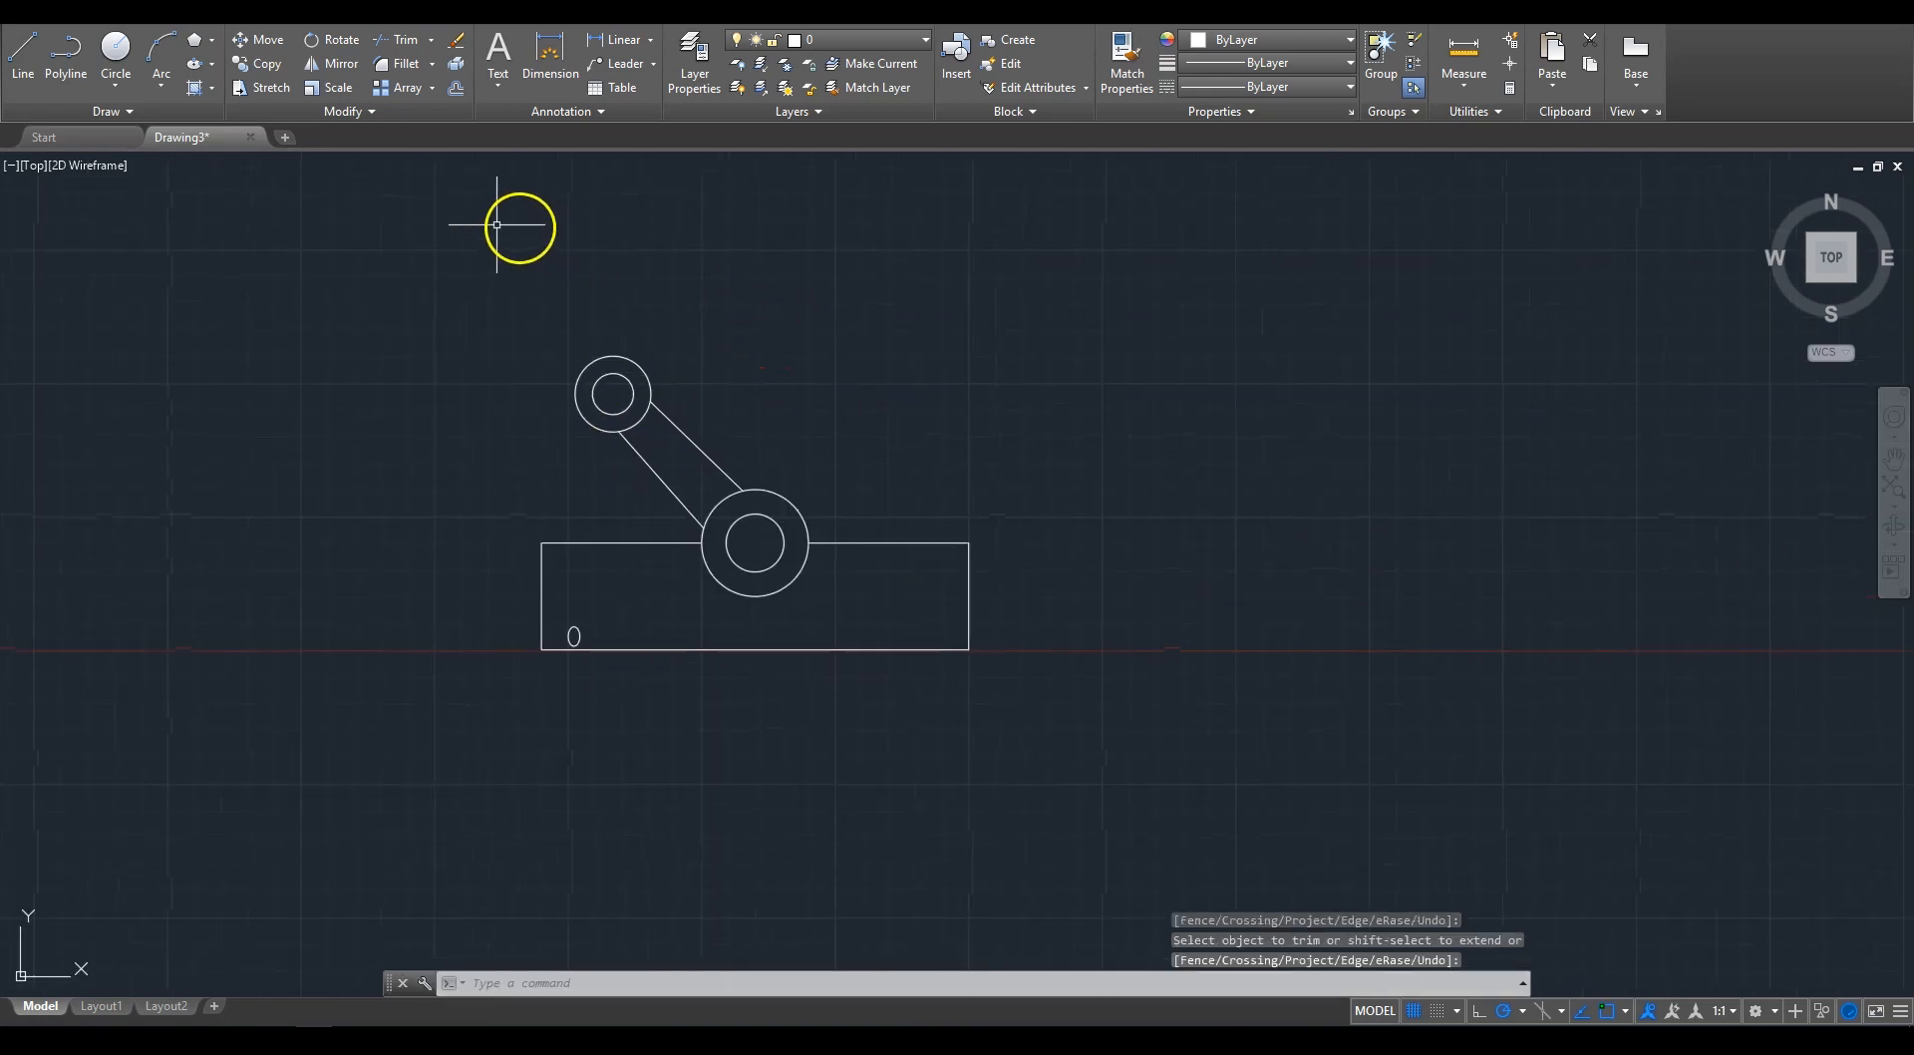
{"action": "left_click", "coordinate": [403, 92]}
{"action": "scroll", "coordinate": [600, 659], "scroll_direction": "up", "scroll_amount": 2}
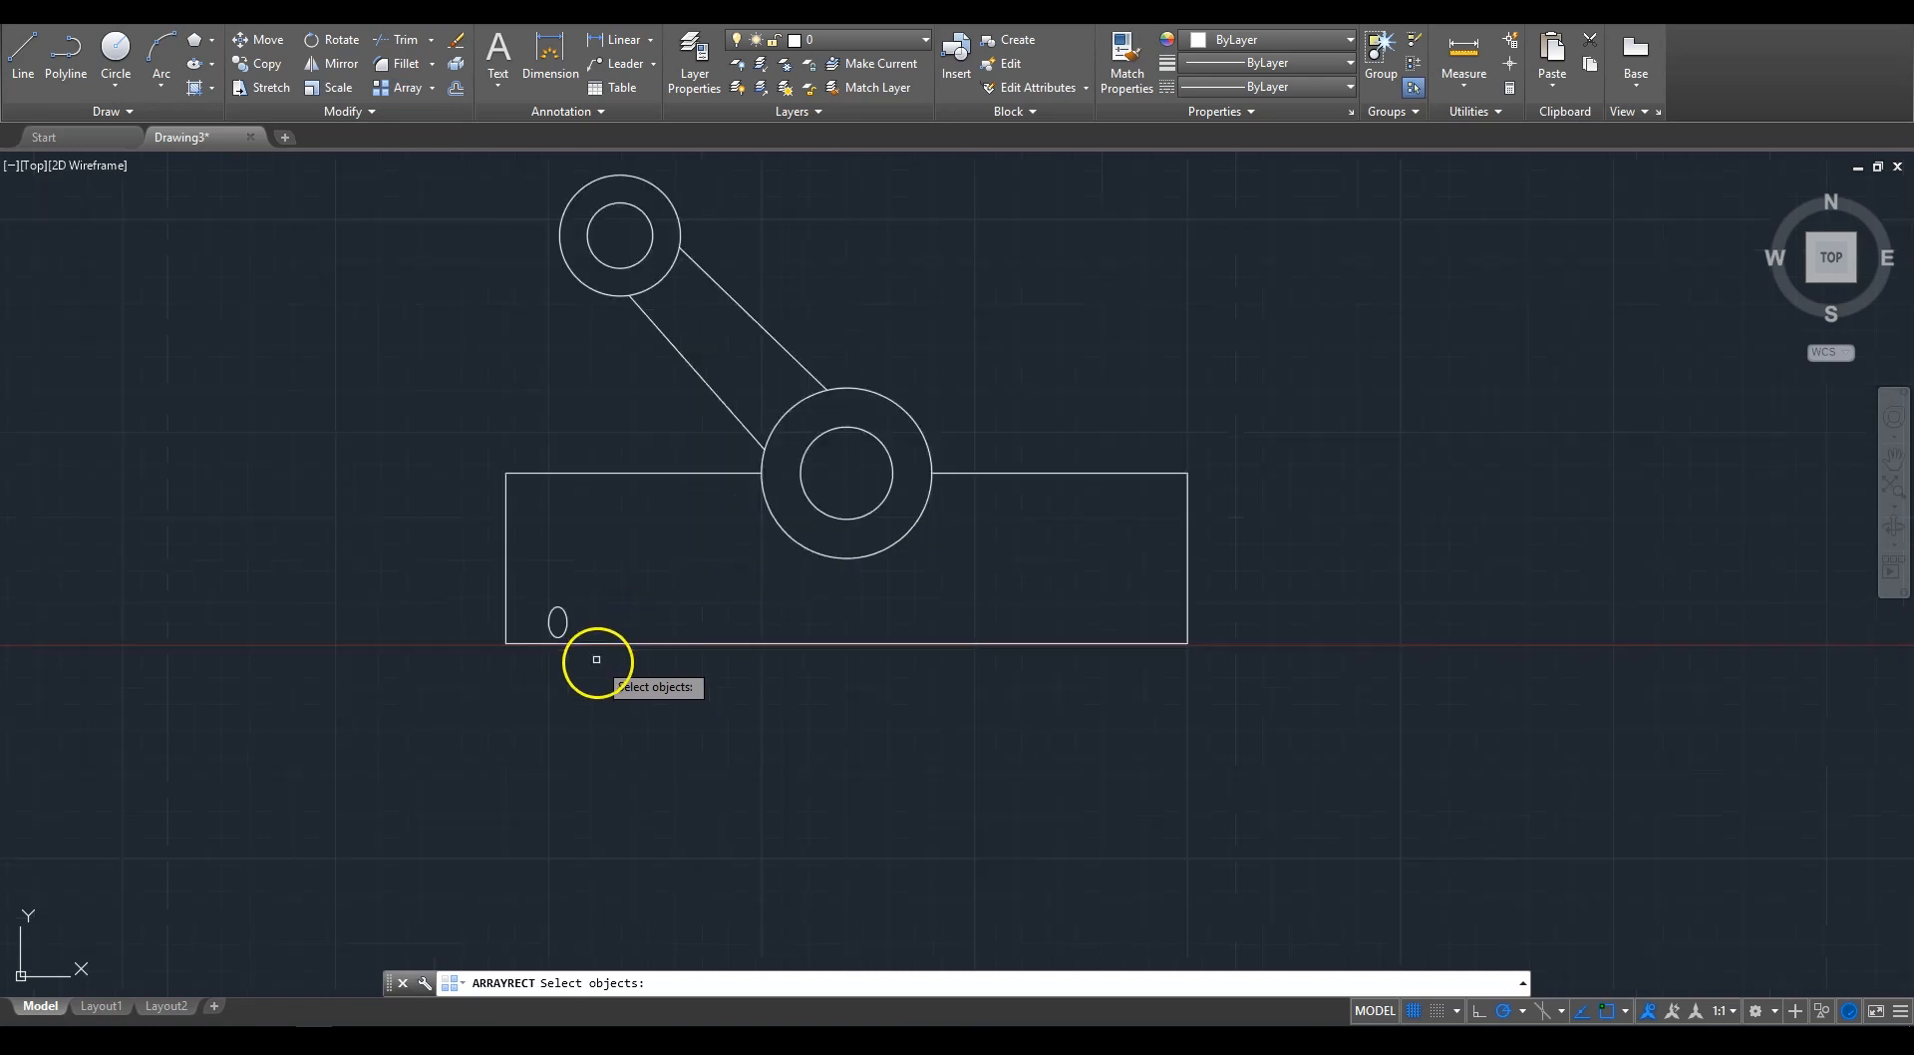
{"action": "left_click", "coordinate": [559, 620]}
{"action": "key", "text": "Return"}
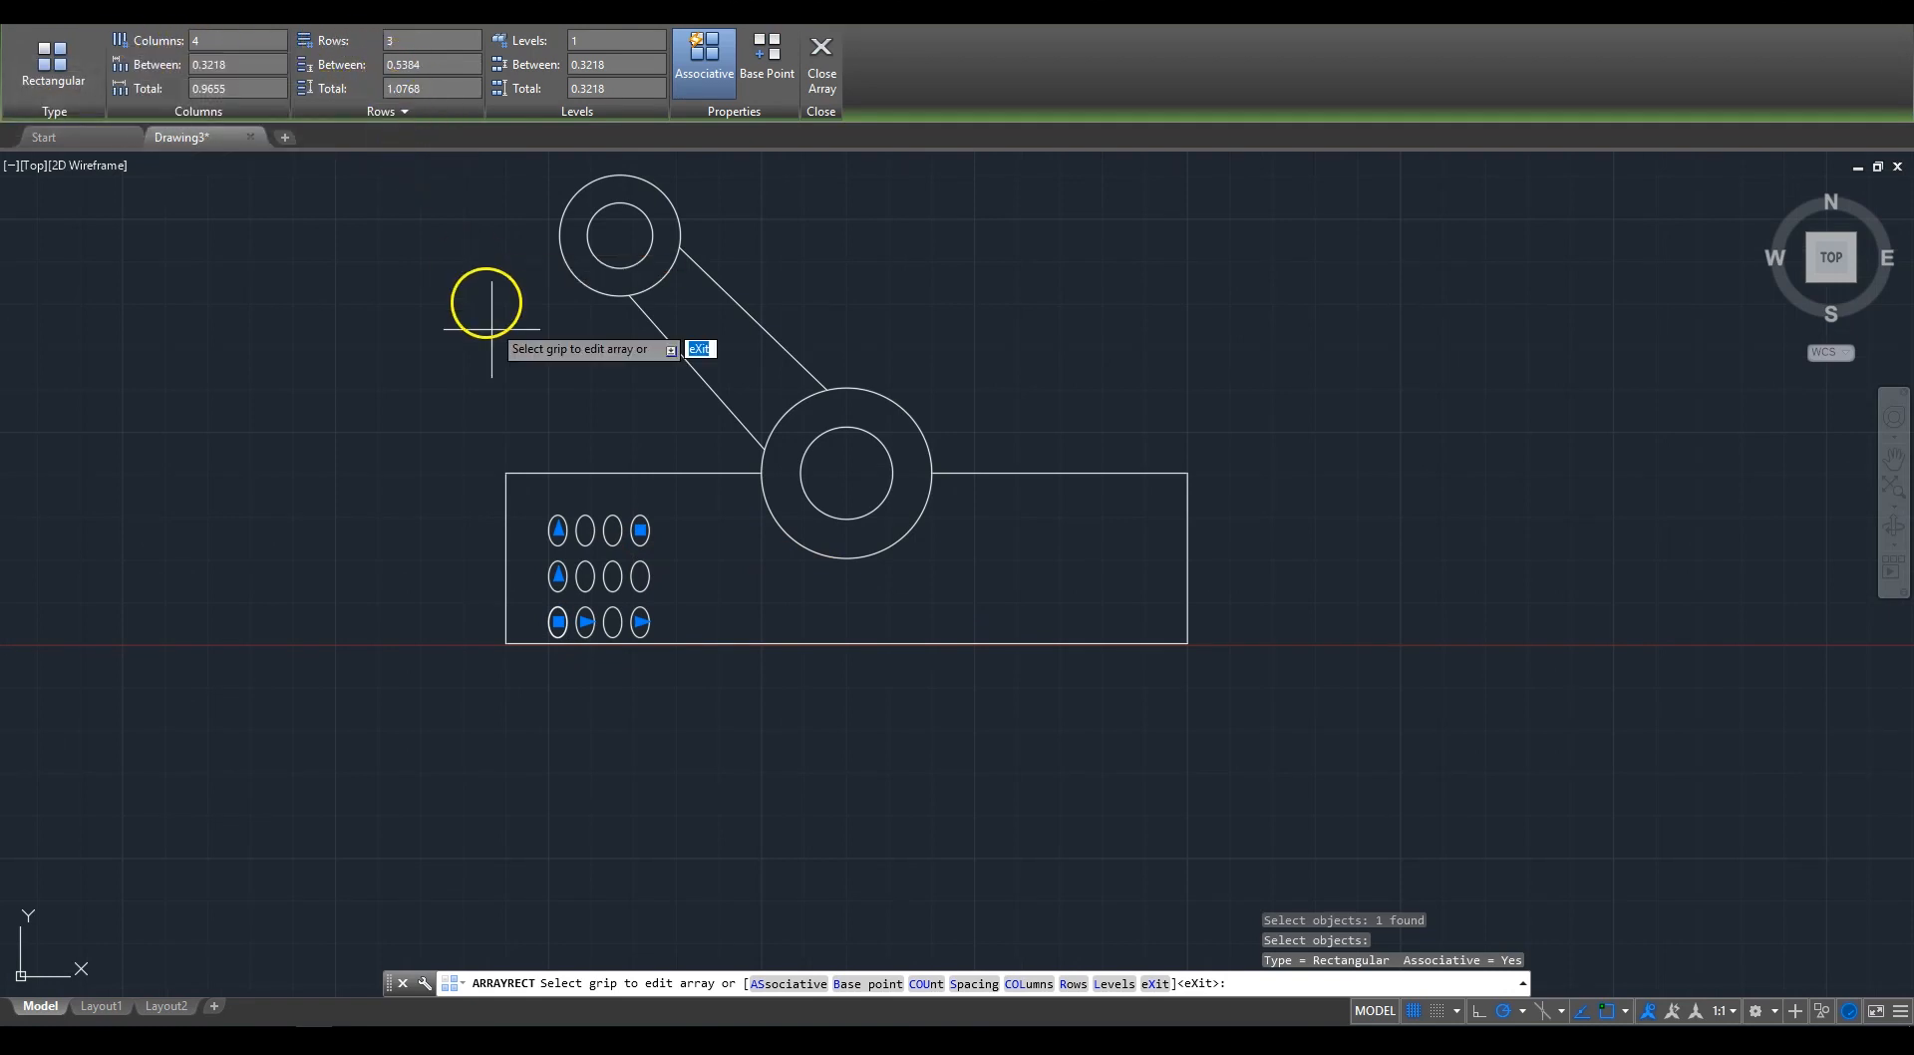
{"action": "left_click", "coordinate": [640, 622]}
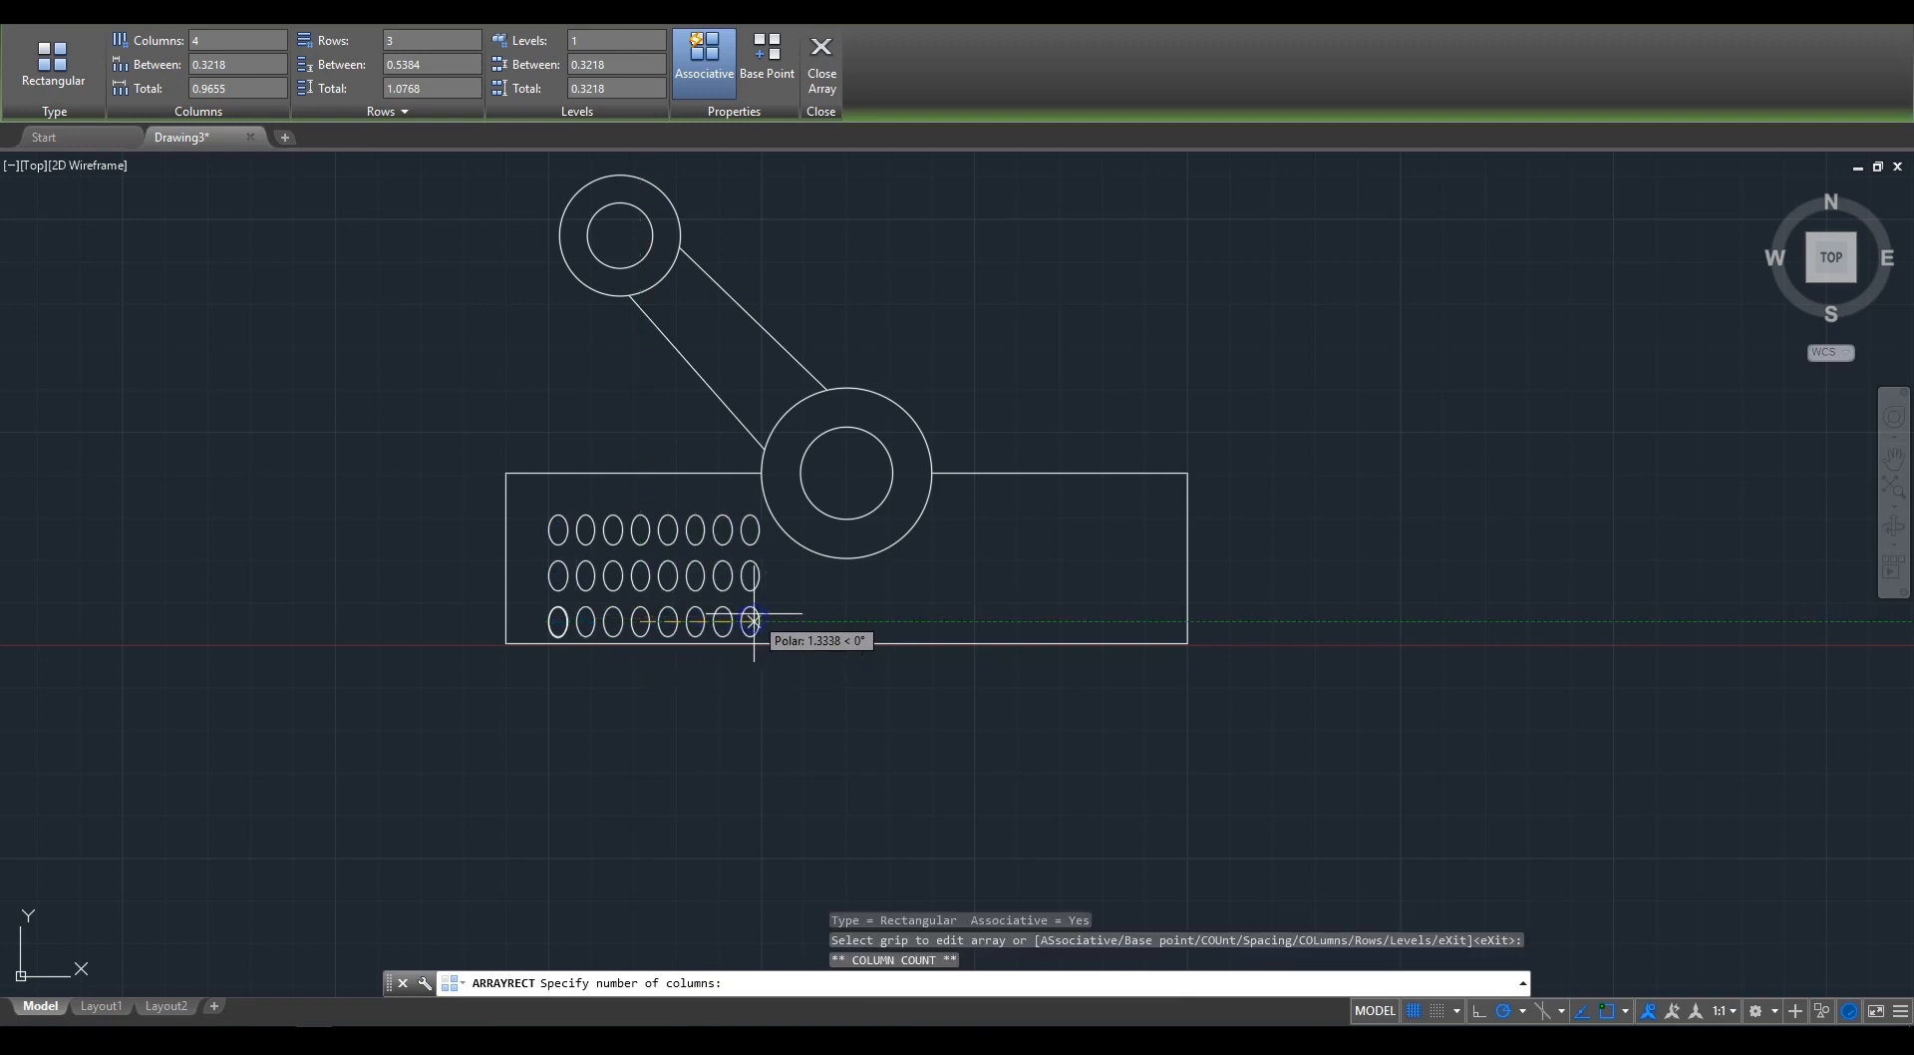
{"action": "left_click", "coordinate": [754, 620]}
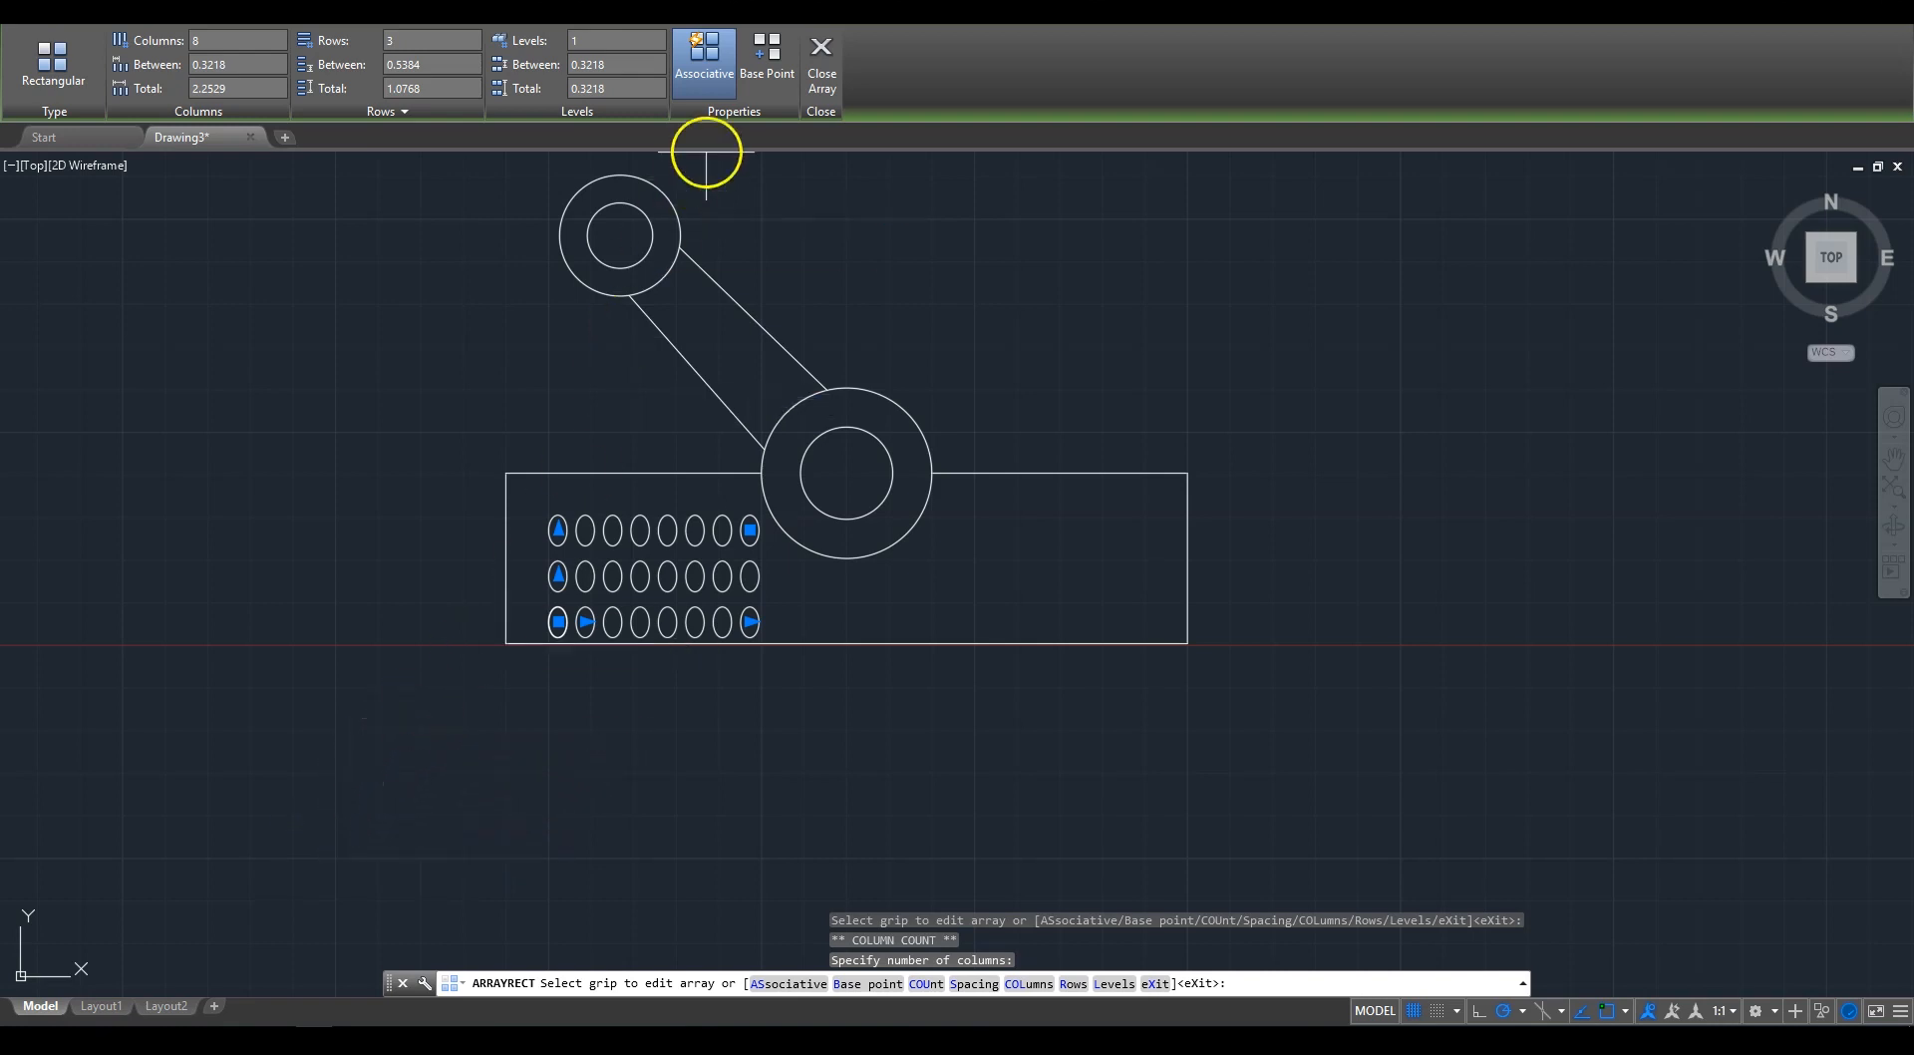
{"action": "left_click", "coordinate": [819, 66]}
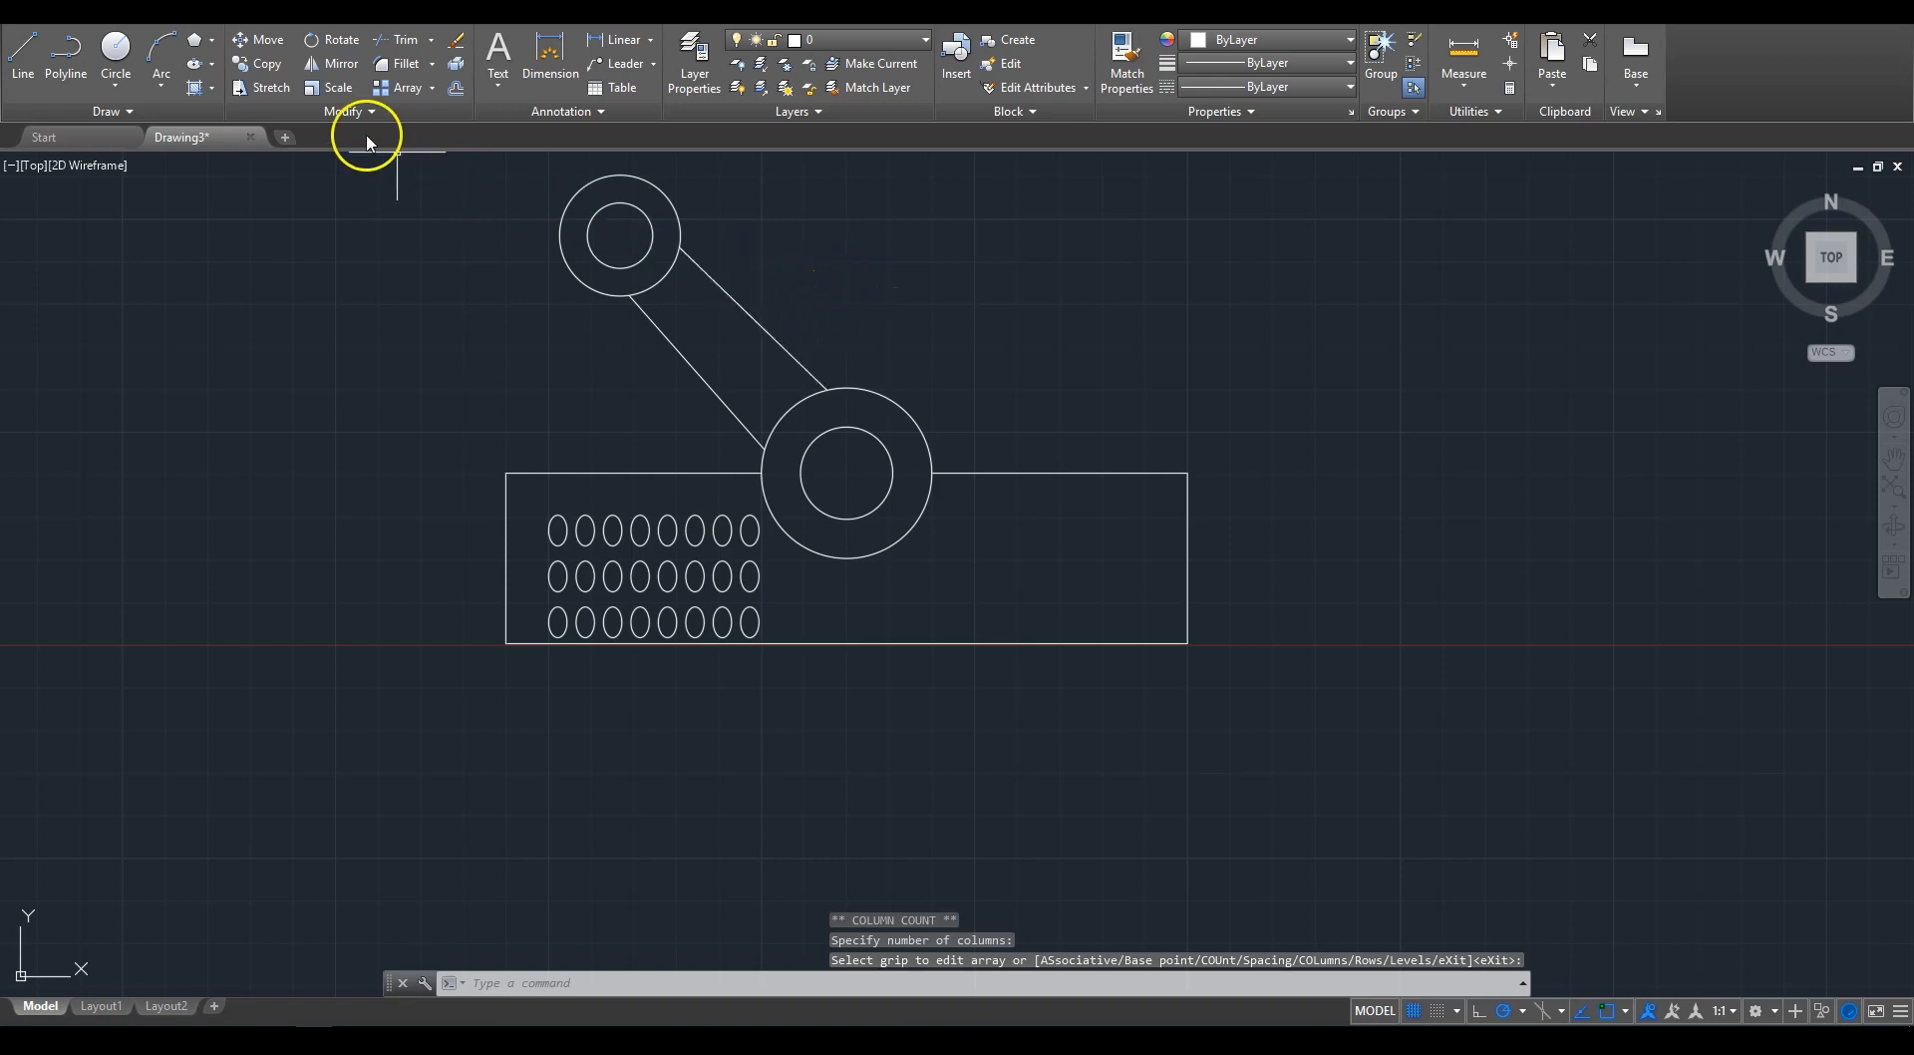
Step: Mirror the ellipse array about the vertical line through the large circles' centre, keeping the source array
{"action": "left_click", "coordinate": [336, 68]}
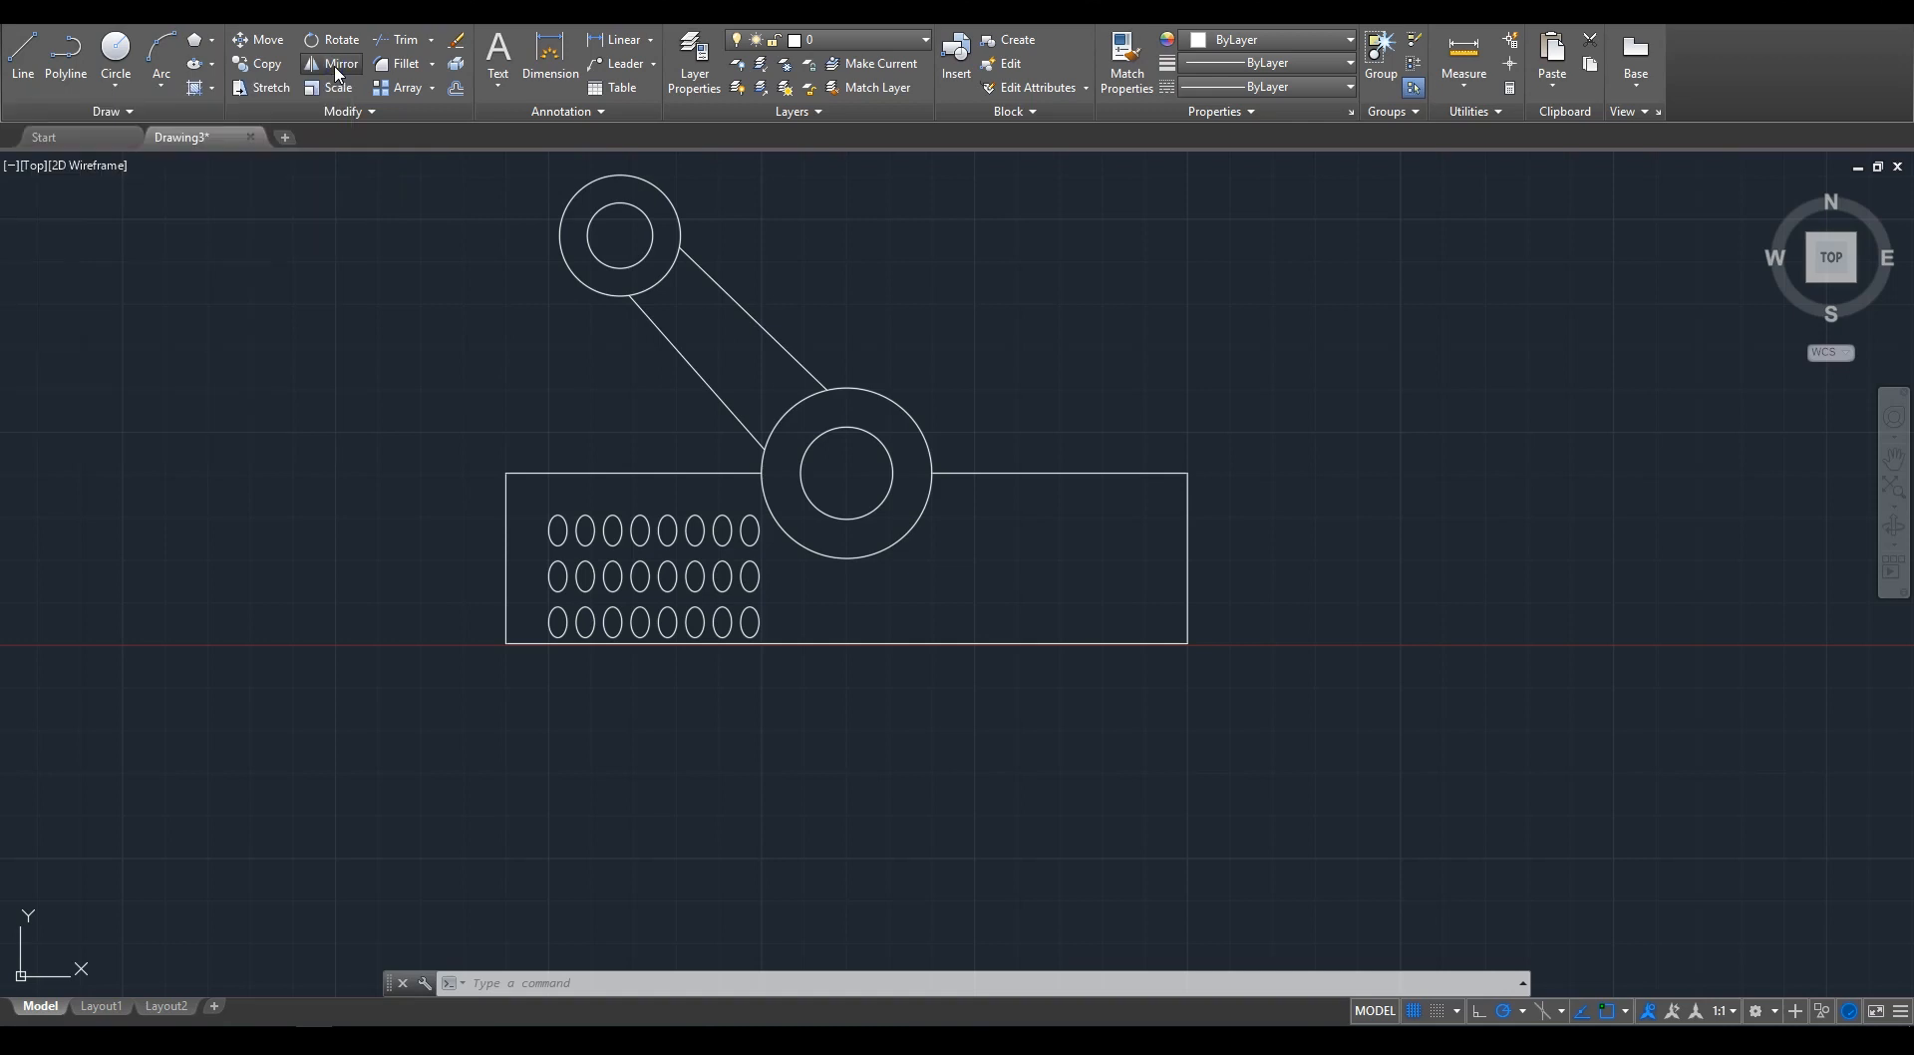
{"action": "left_click", "coordinate": [641, 527]}
{"action": "key", "text": "Return"}
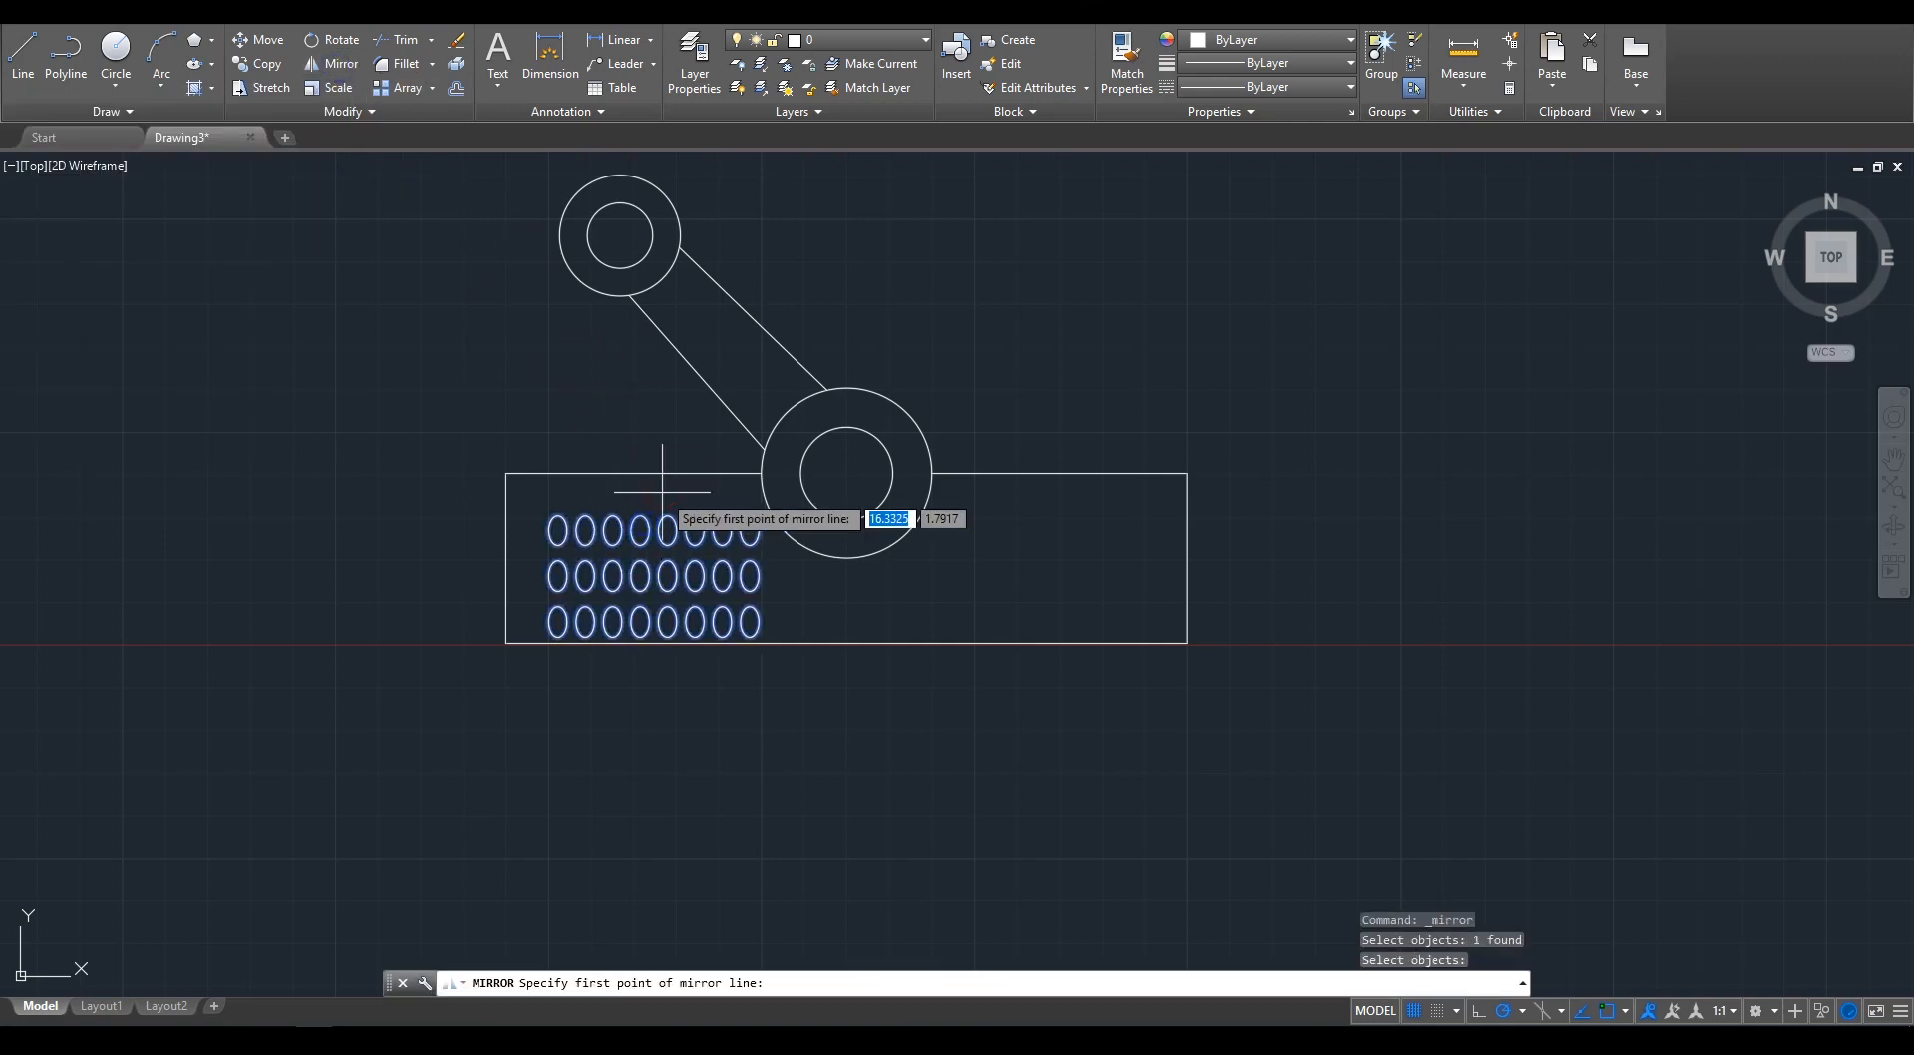
{"action": "left_click", "coordinate": [770, 484]}
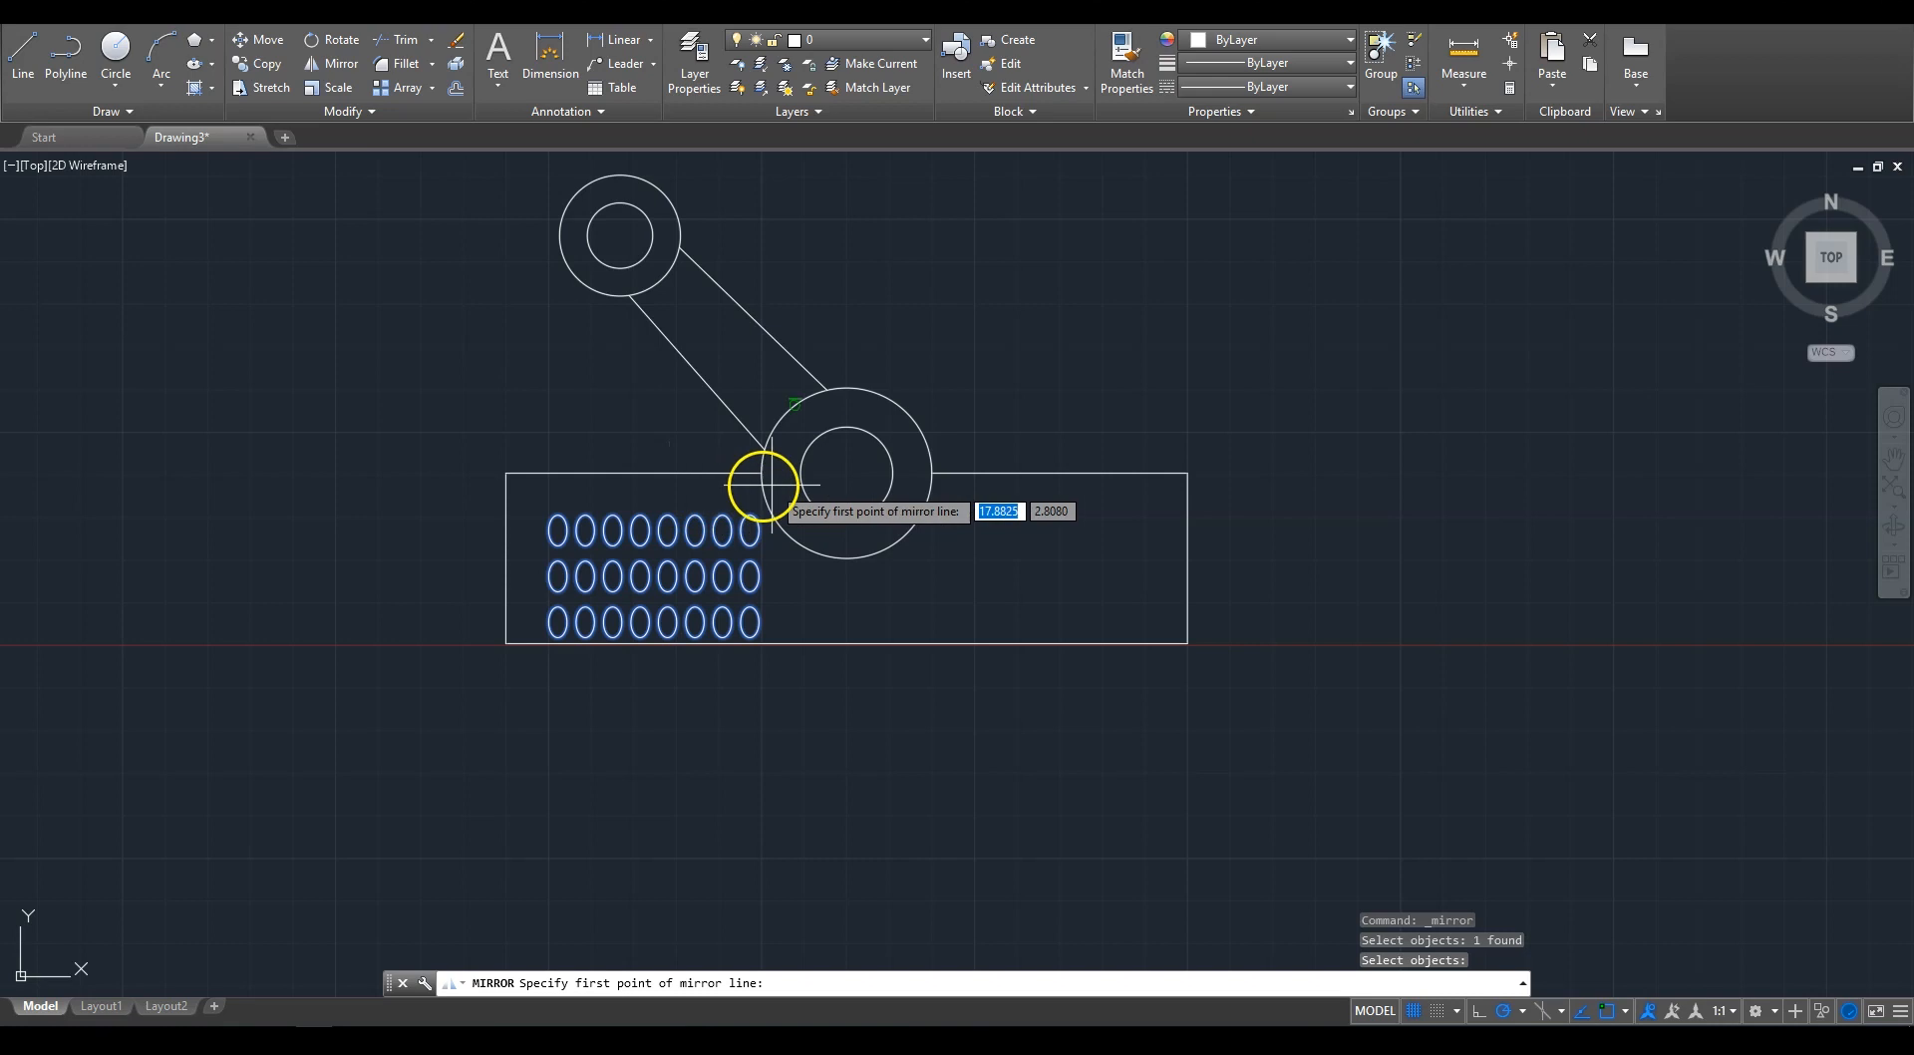
{"action": "left_click", "coordinate": [846, 518]}
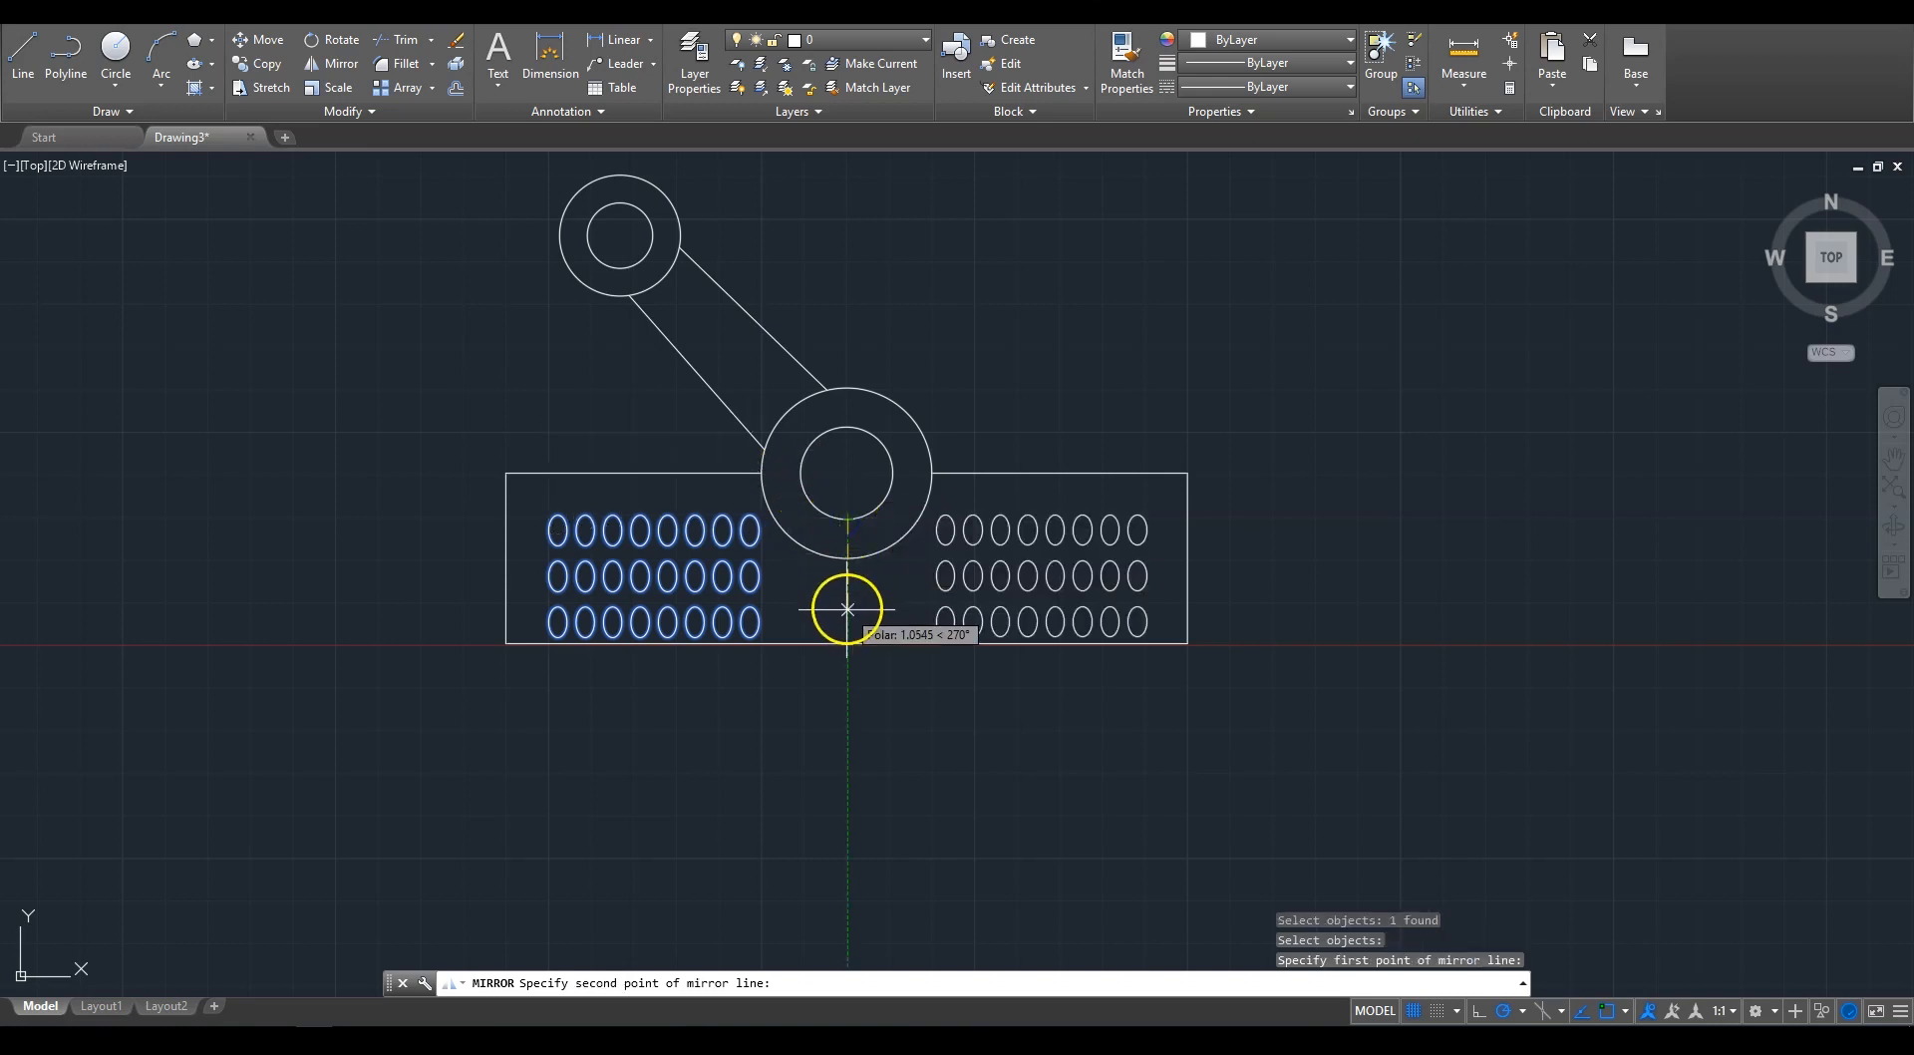
{"action": "left_click", "coordinate": [848, 643]}
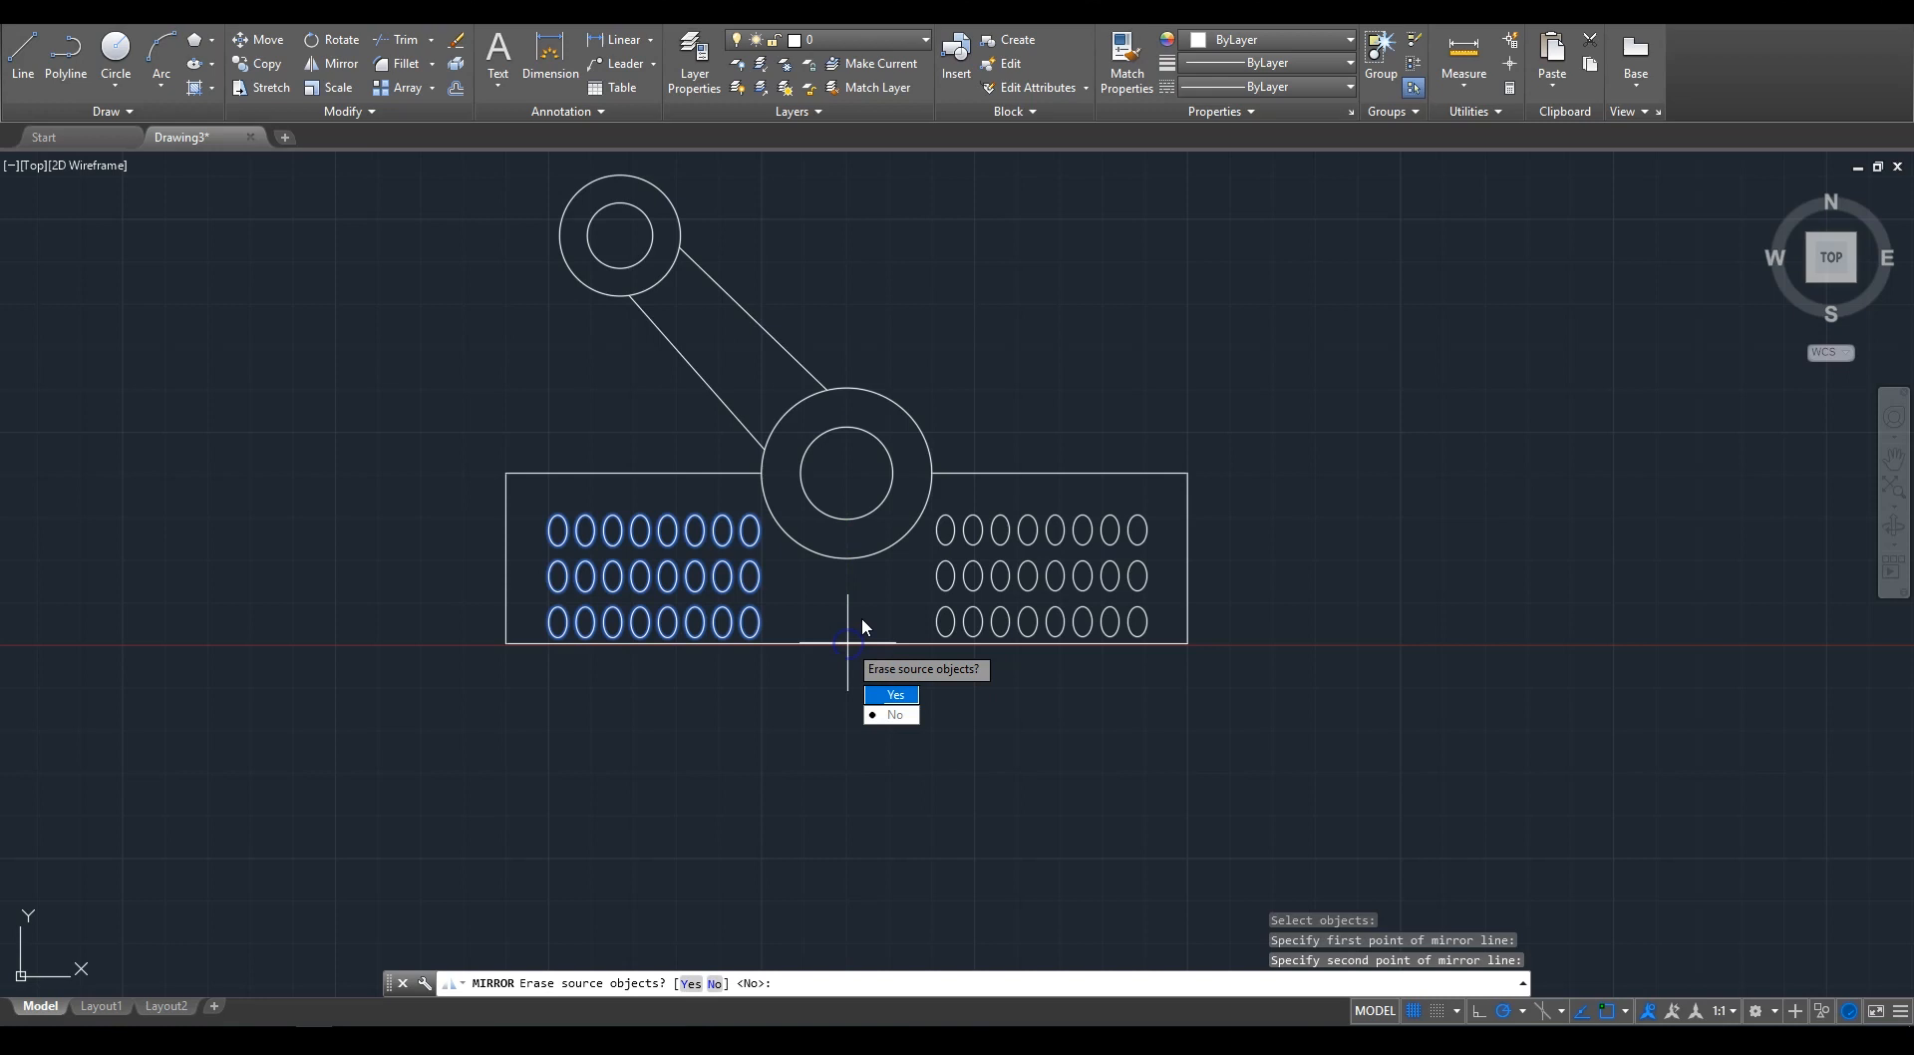
{"action": "right_click", "coordinate": [861, 616]}
{"action": "left_click", "coordinate": [886, 631]}
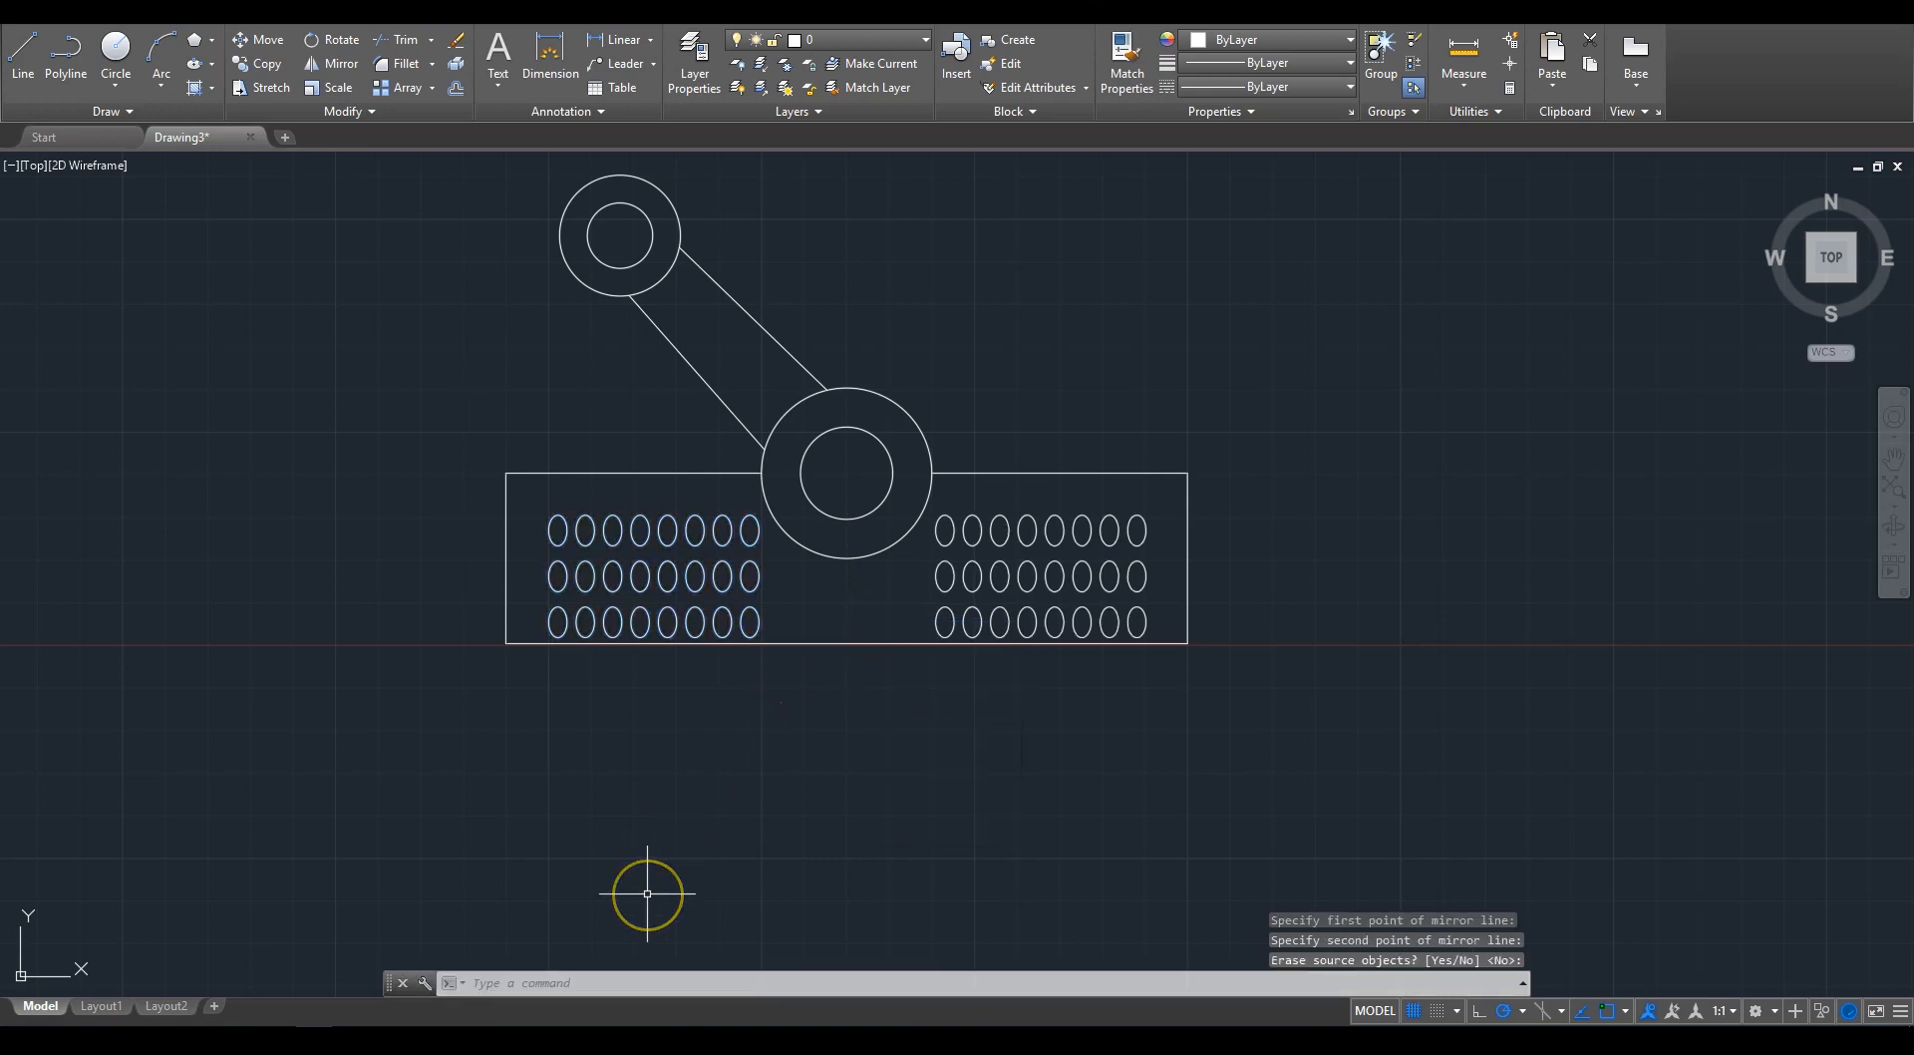
Step: Select both ellipse arrays, reduce the mirrored one to 6 columns and extend it back to 8
{"action": "left_click", "coordinate": [759, 623]}
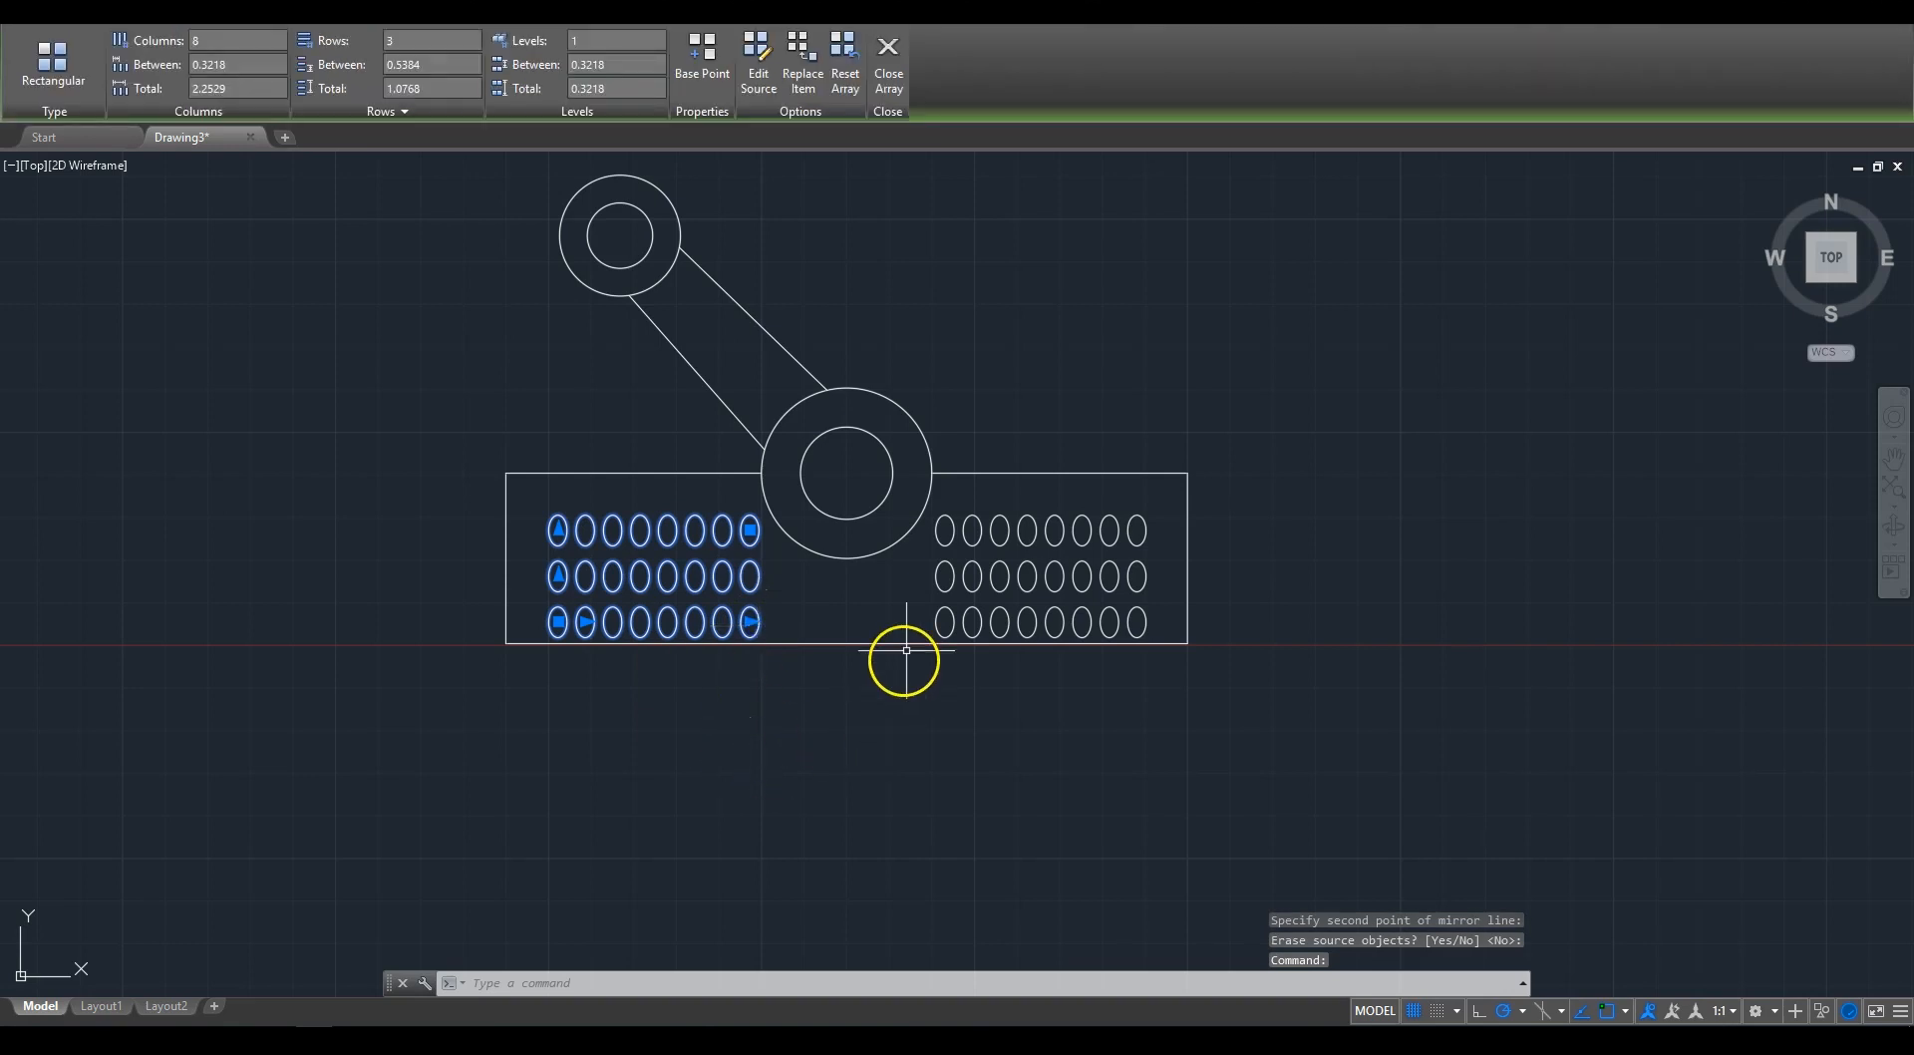
{"action": "left_click", "coordinate": [936, 619]}
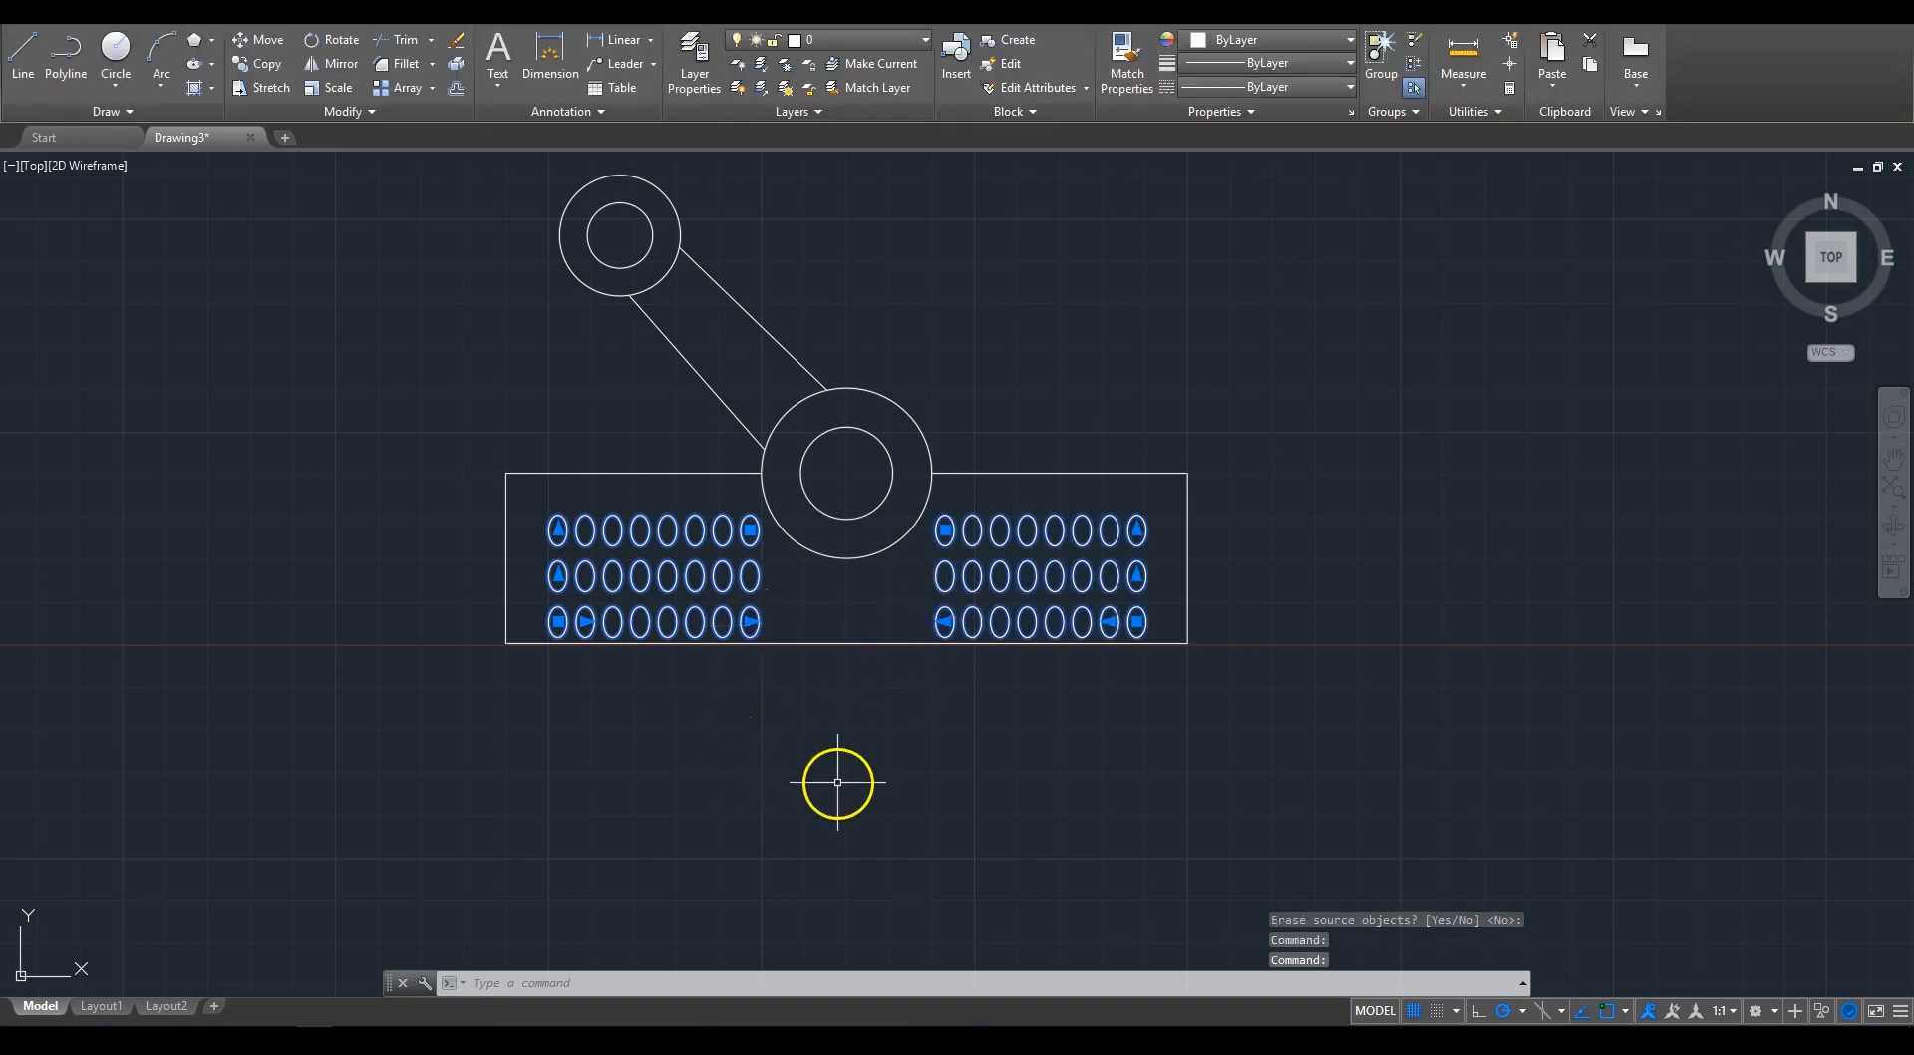
{"action": "left_click", "coordinate": [944, 622]}
{"action": "left_click", "coordinate": [986, 620]}
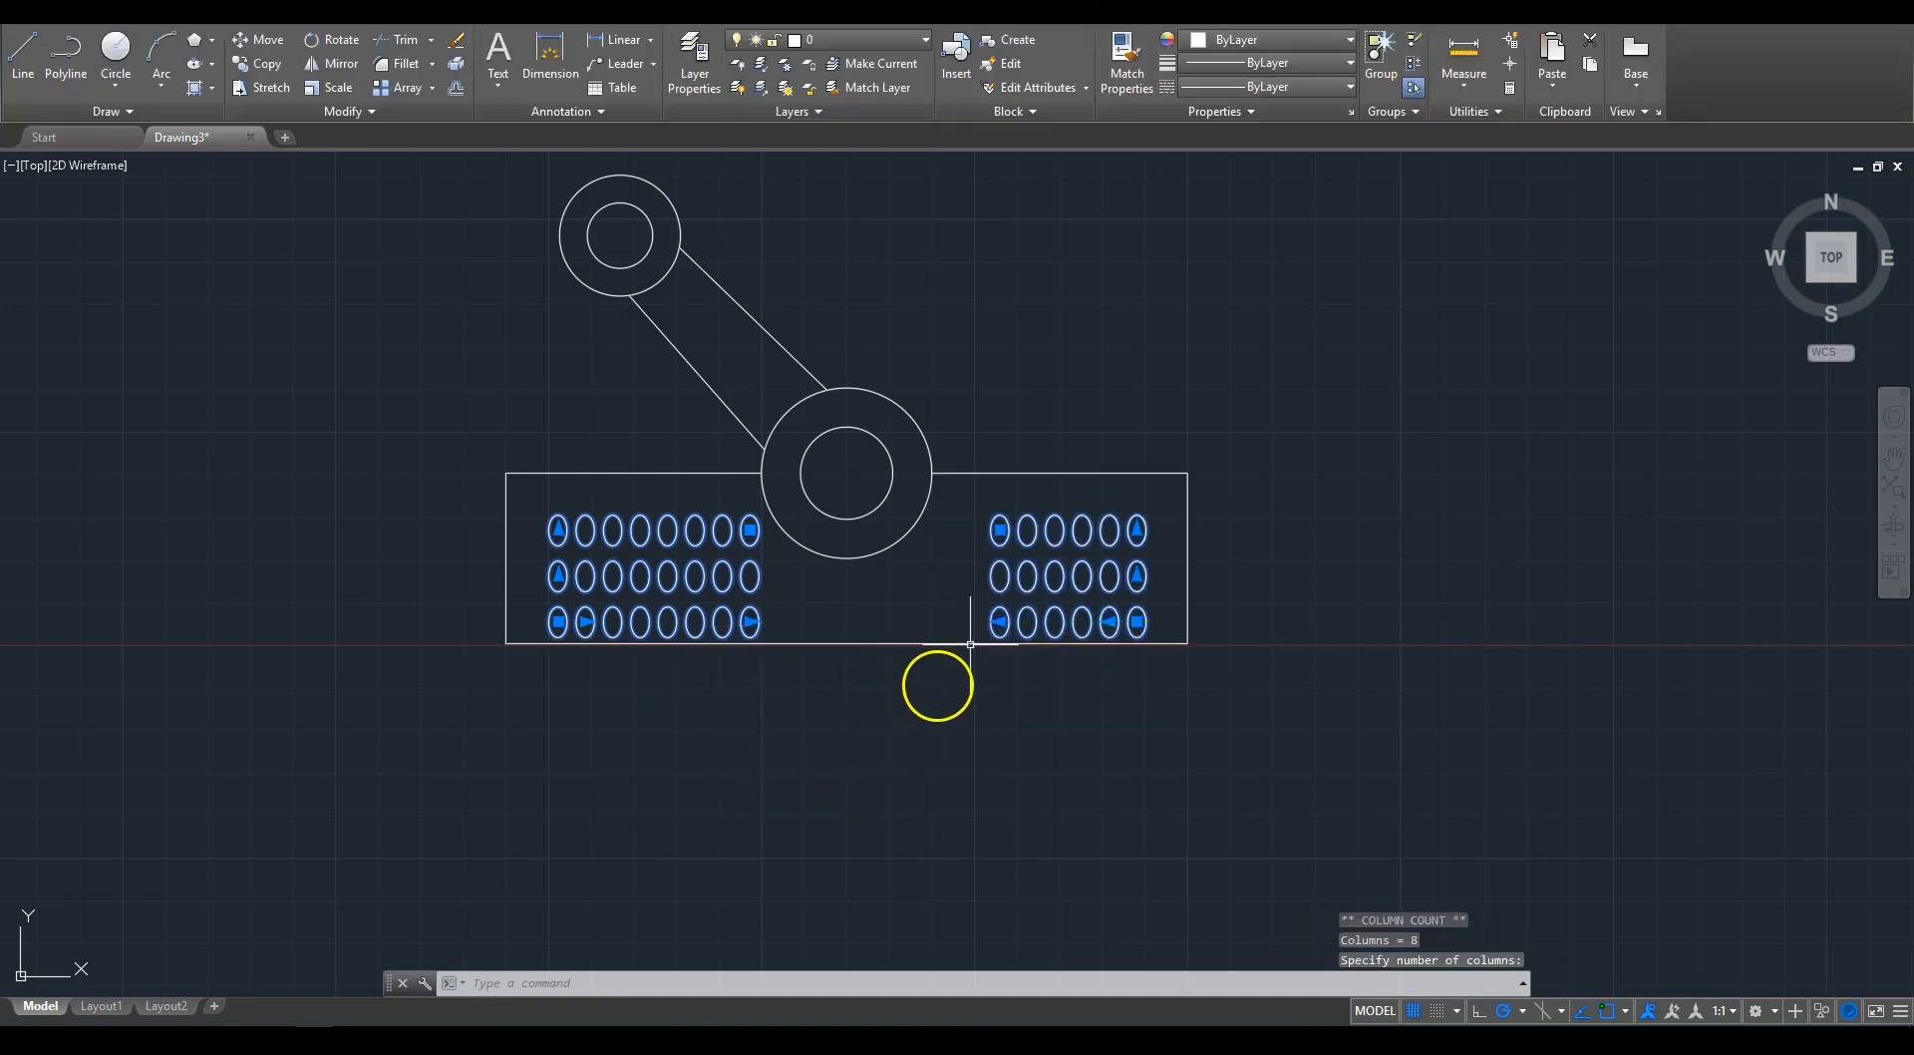
{"action": "left_click", "coordinate": [999, 622]}
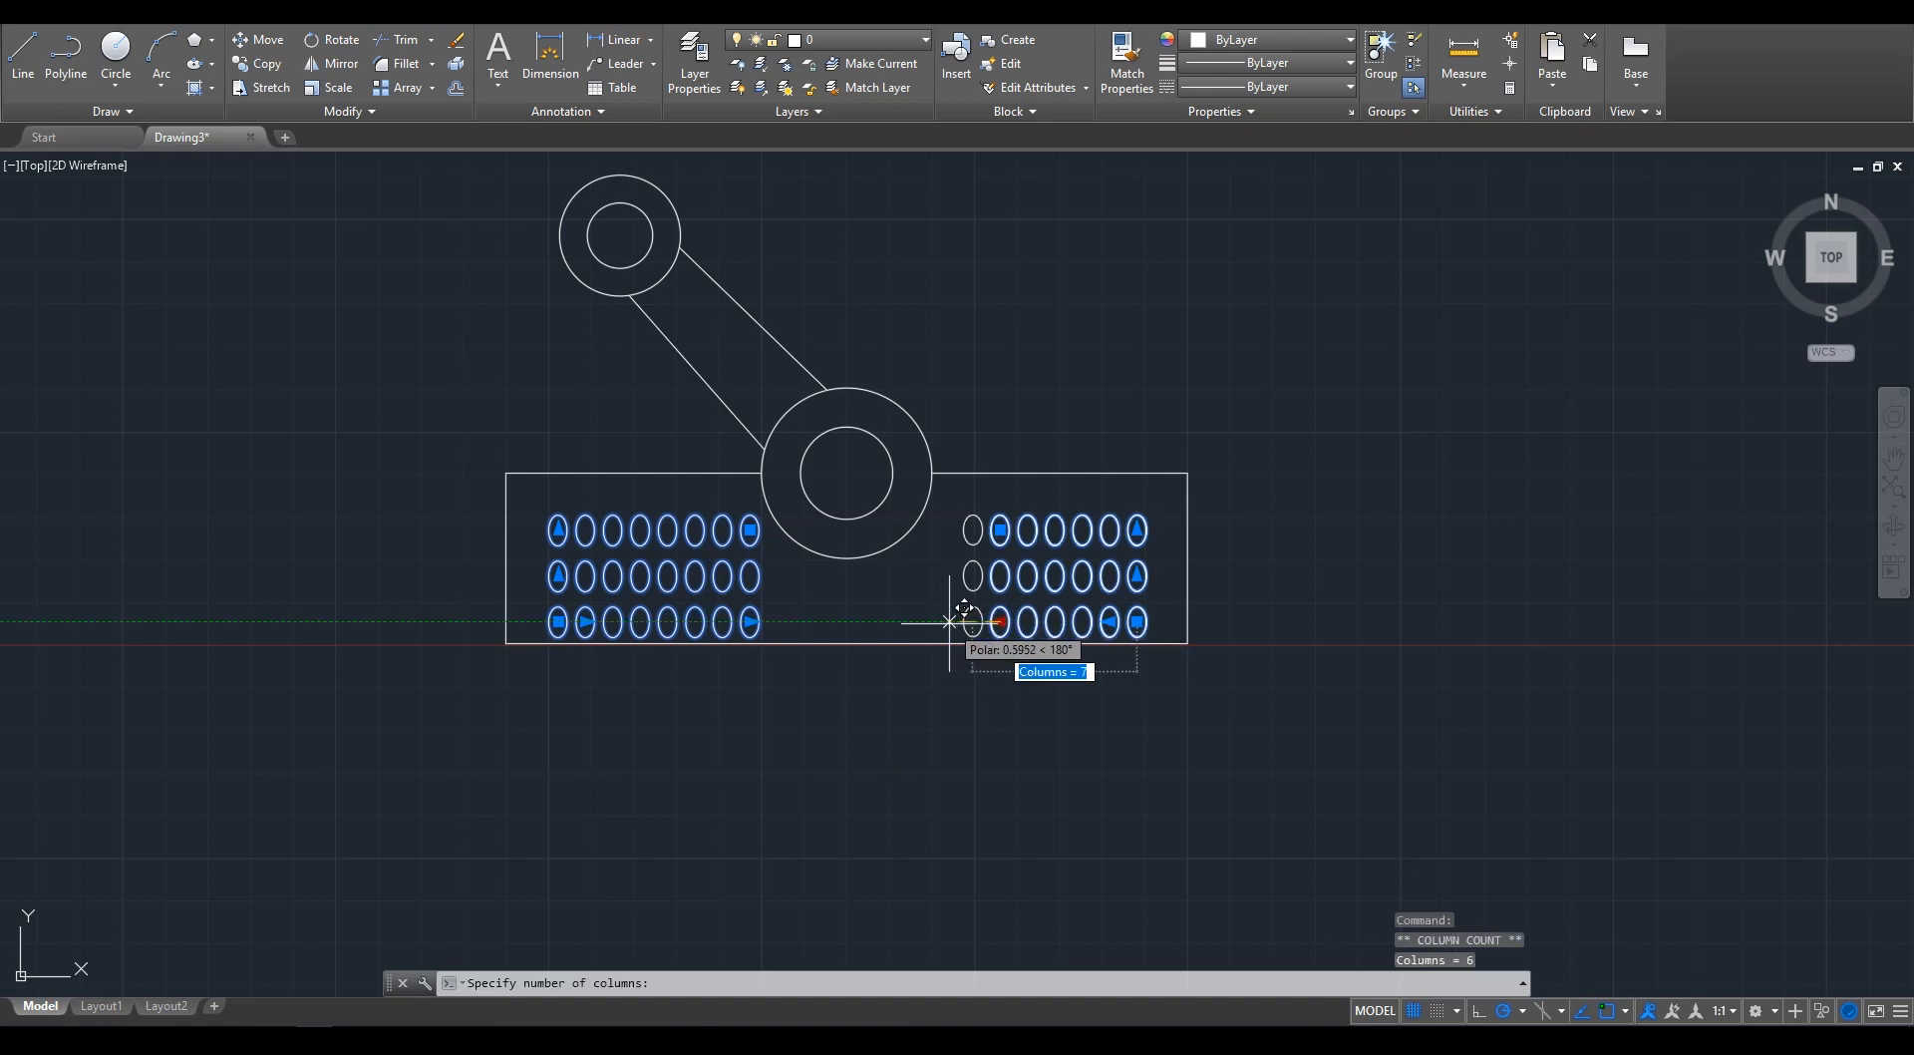
{"action": "left_click", "coordinate": [944, 622]}
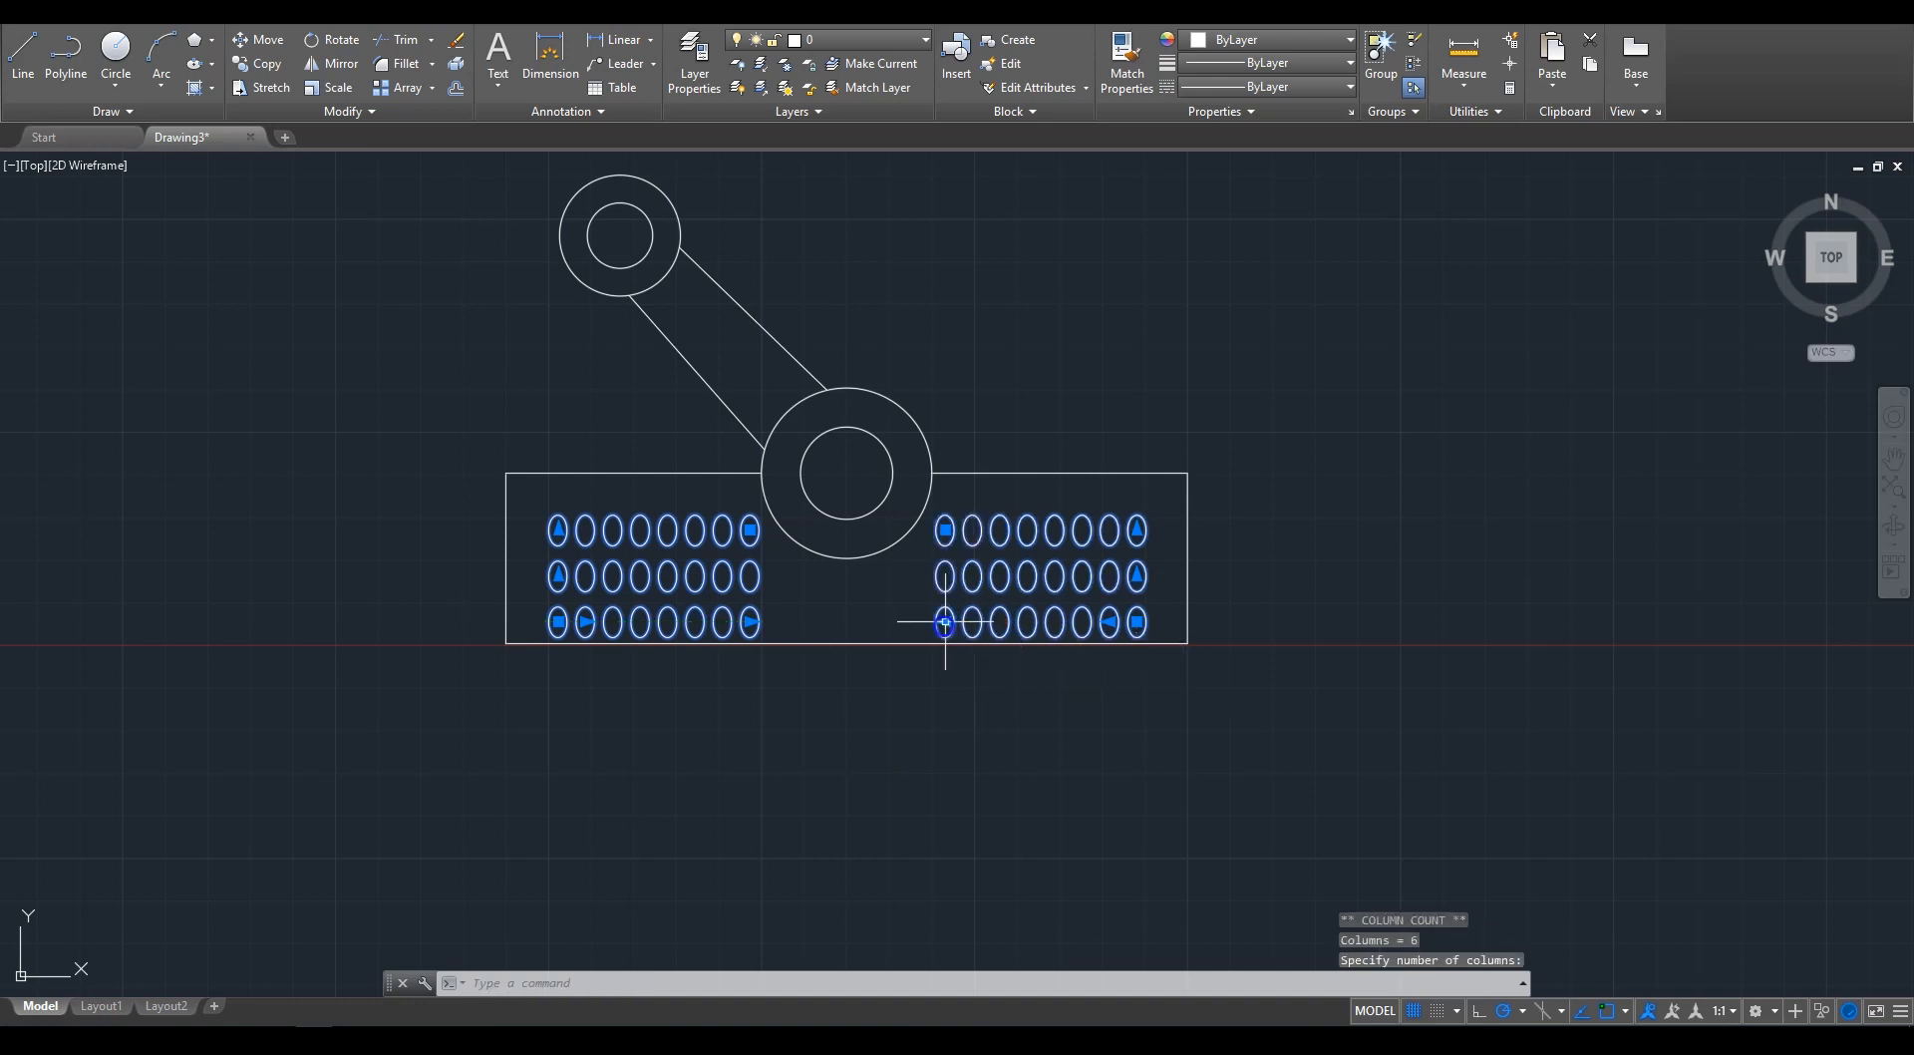
Step: Reduce both ellipse arrays to 2 rows by removing their upper row
{"action": "left_click", "coordinate": [559, 530]}
{"action": "left_click", "coordinate": [558, 576]}
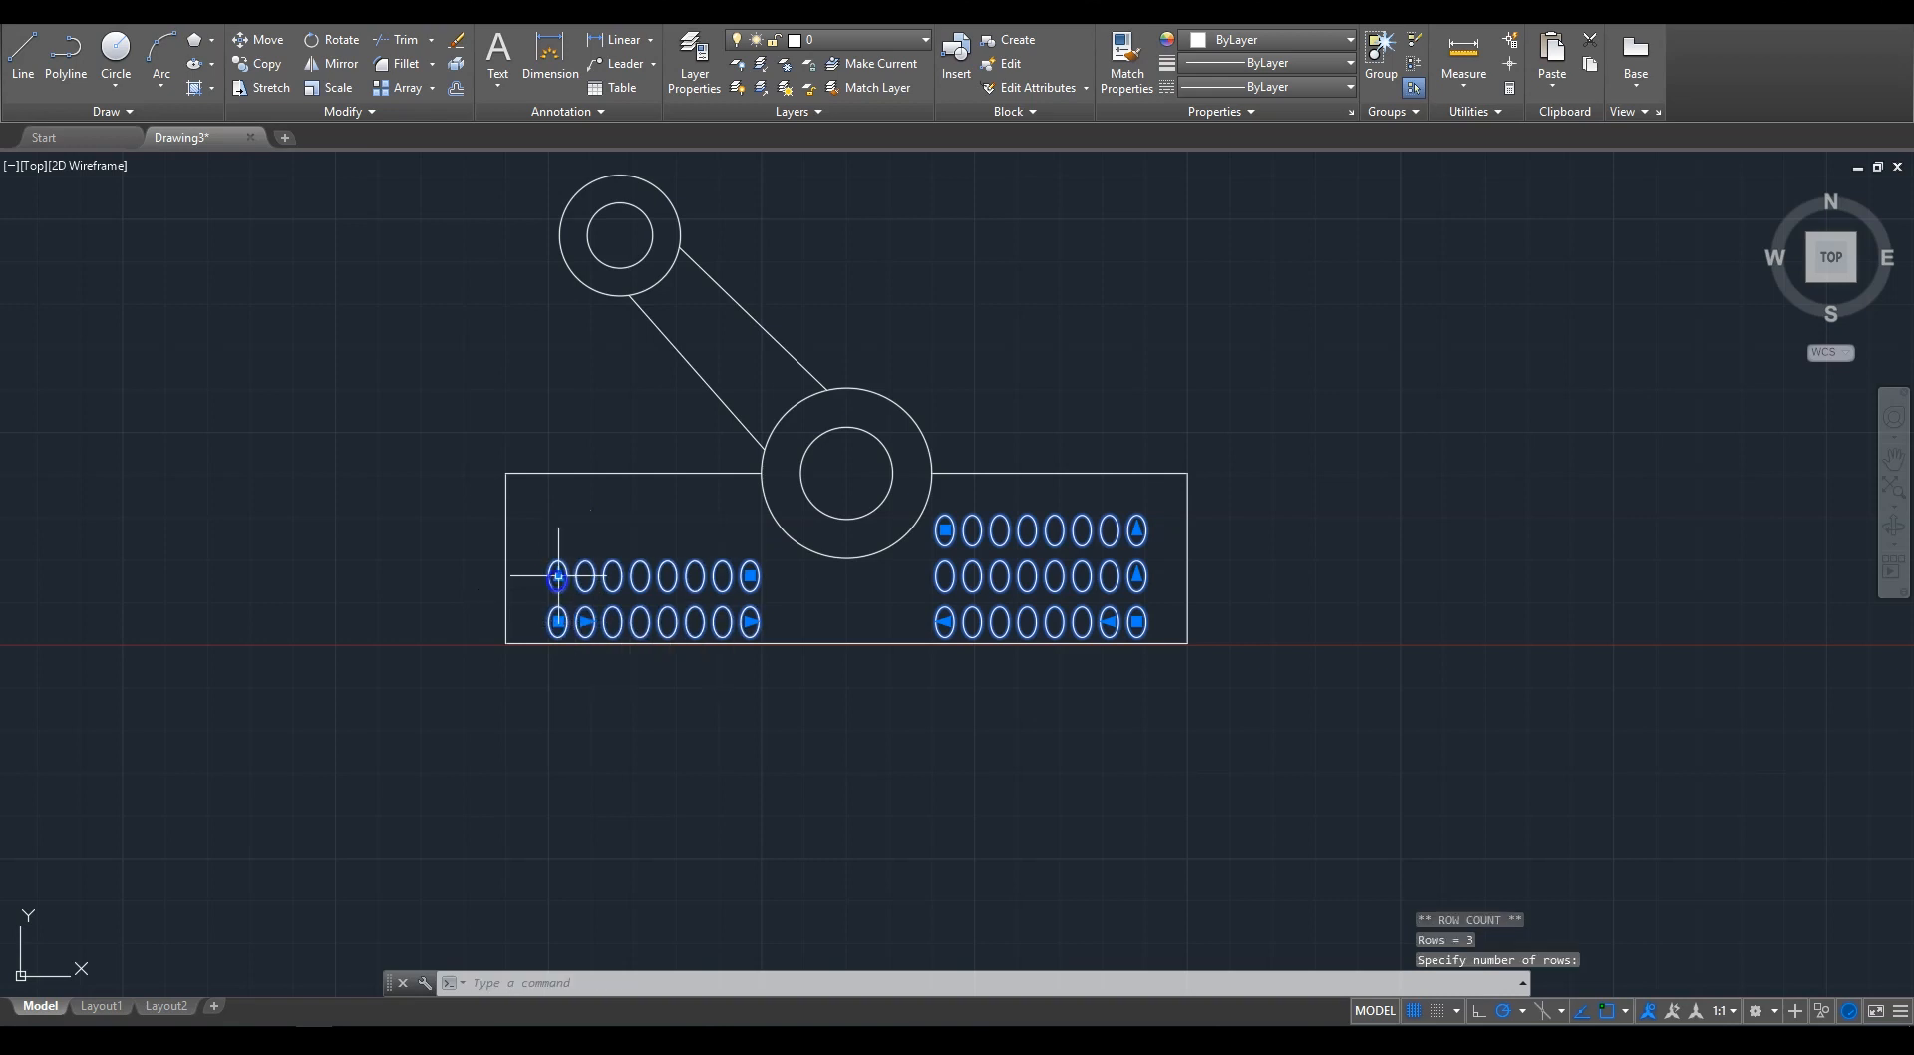
{"action": "left_click", "coordinate": [1136, 534]}
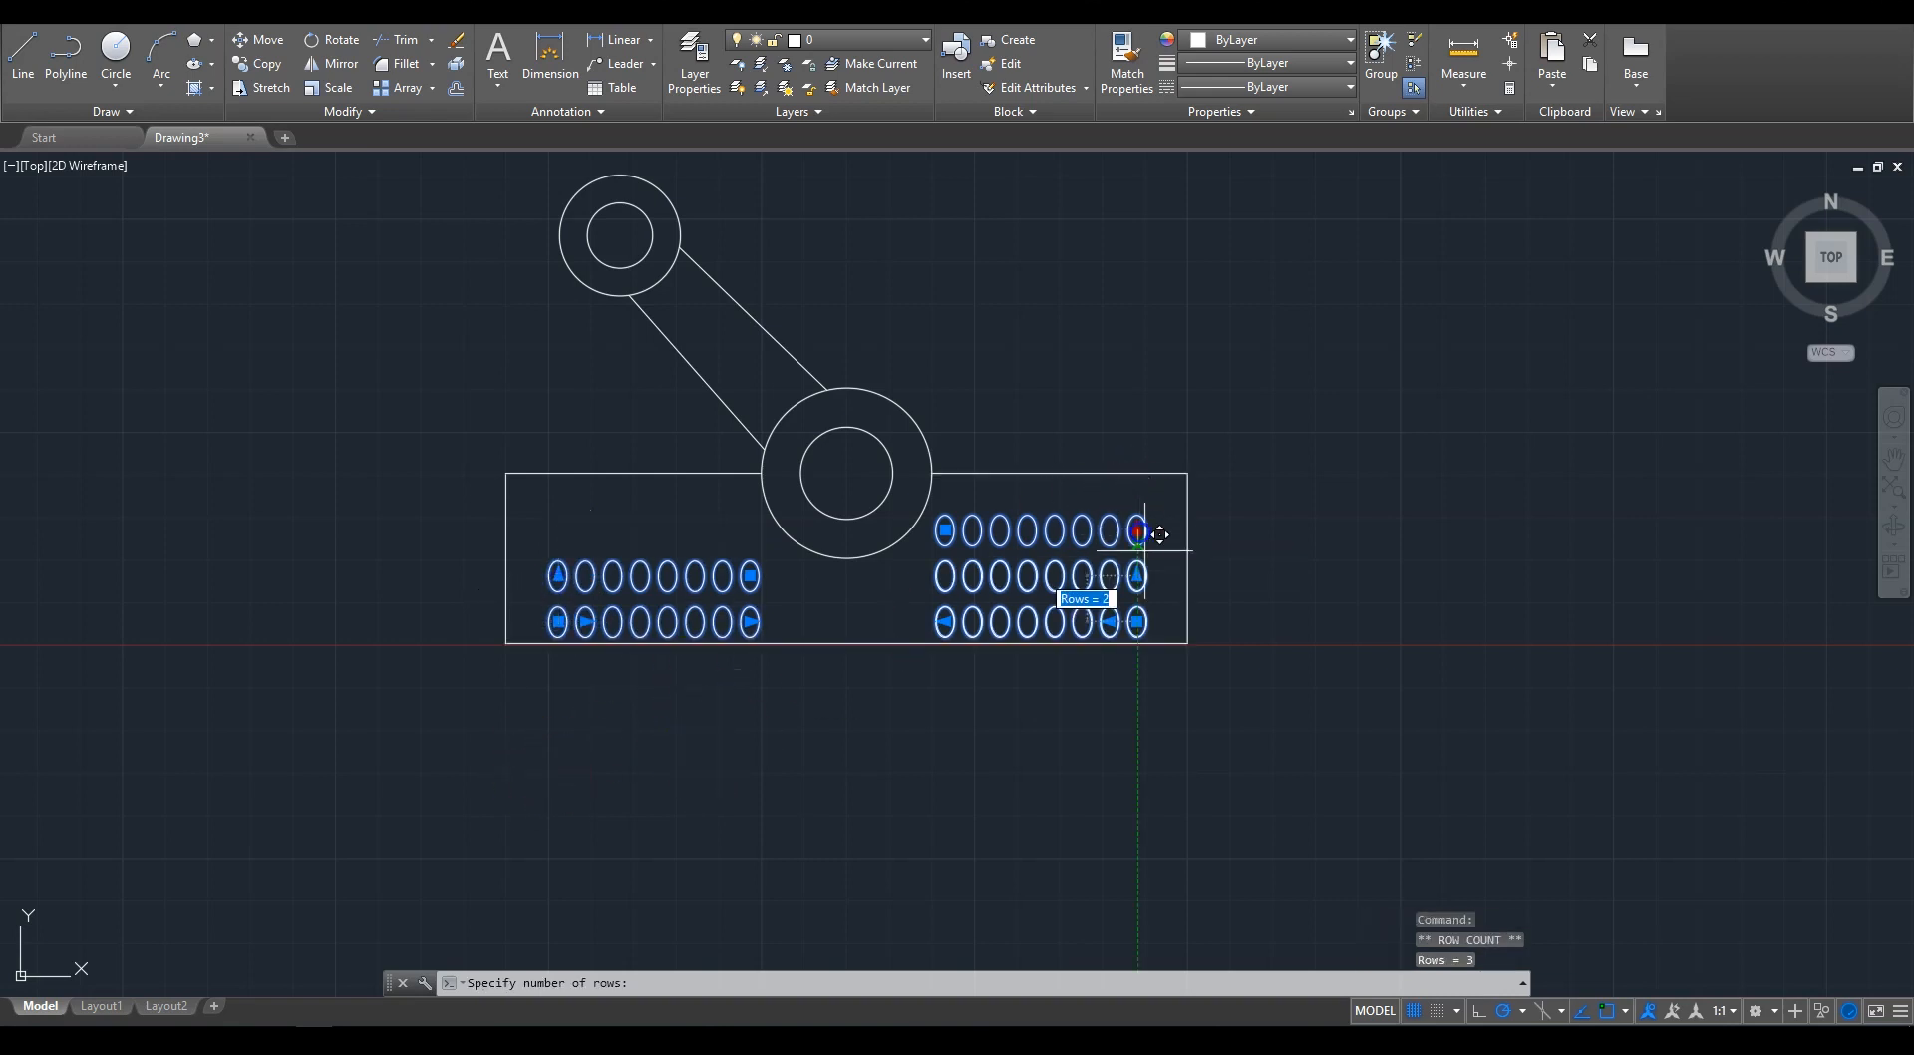
{"action": "left_click", "coordinate": [1146, 573]}
{"action": "key", "text": "Escape"}
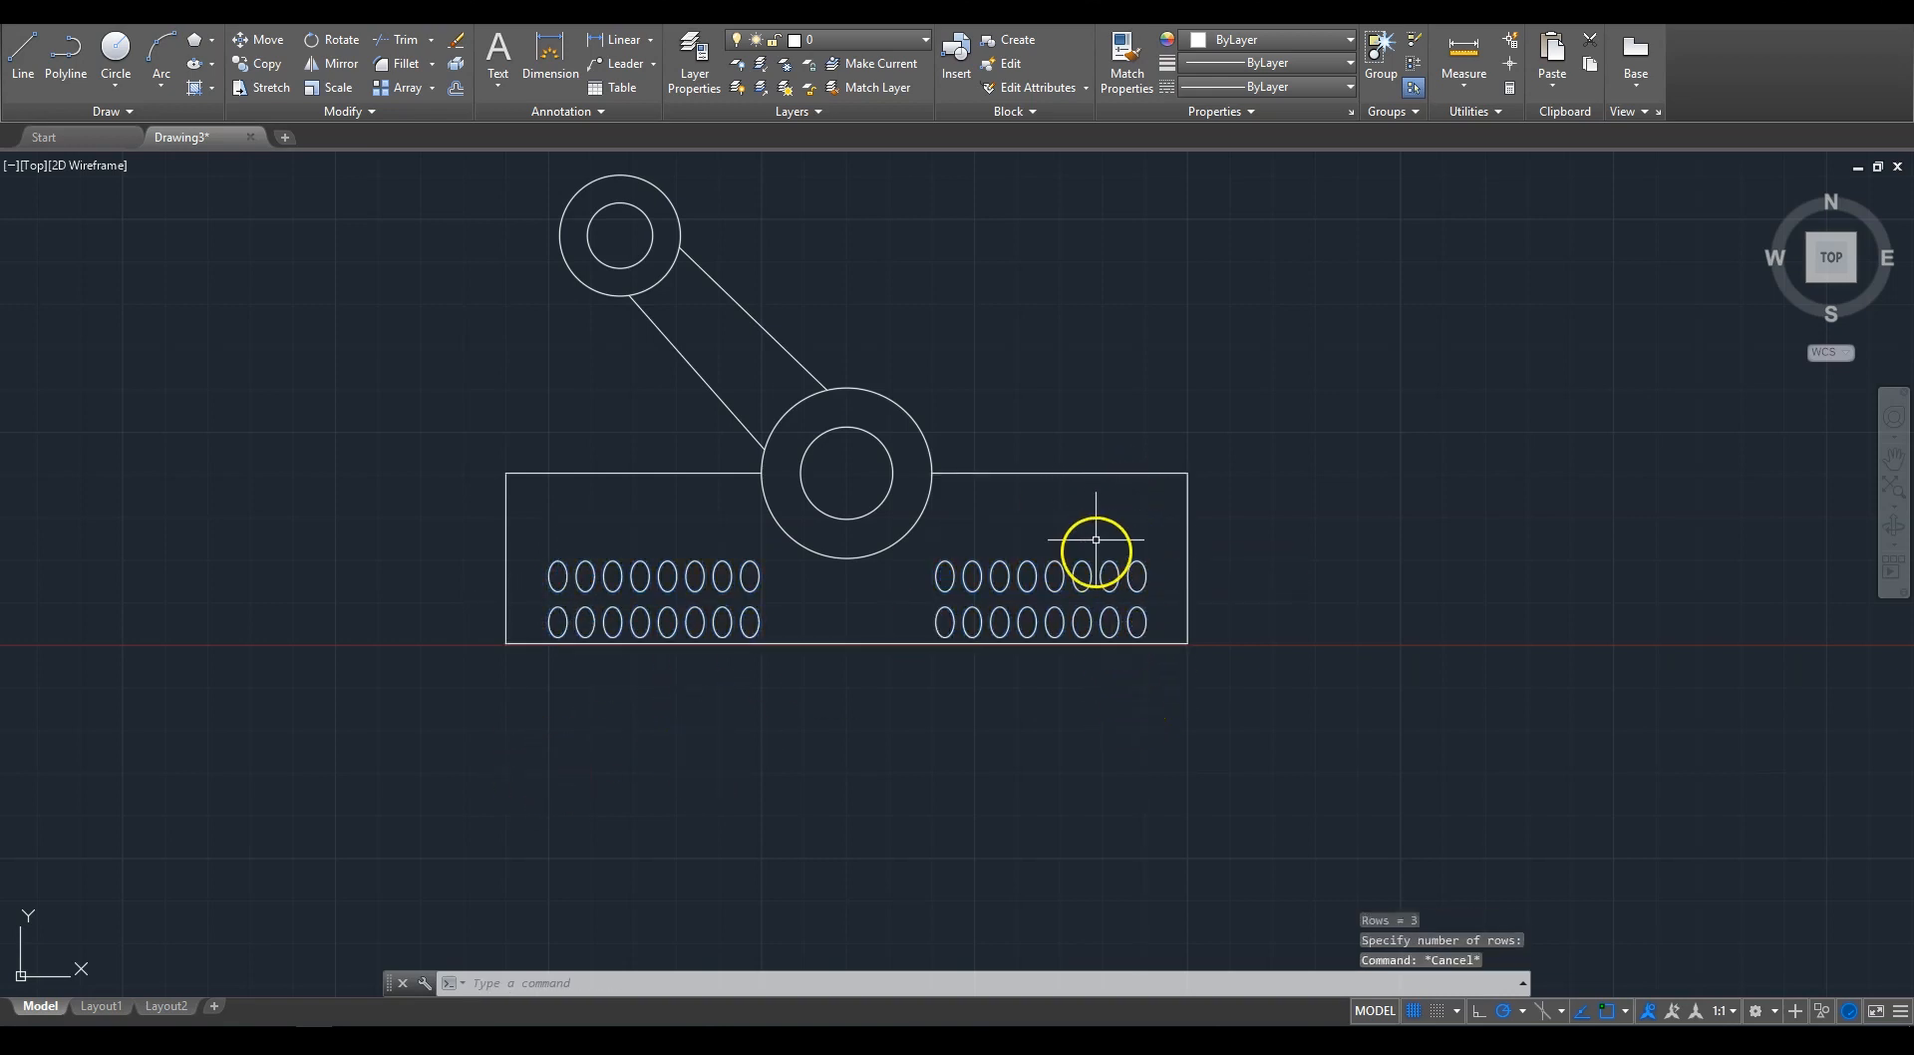
Step: Move both ellipse arrays slightly straight up inside the rectangle
{"action": "left_click", "coordinate": [1069, 567]}
{"action": "left_click", "coordinate": [1028, 585]}
{"action": "left_click", "coordinate": [649, 599]}
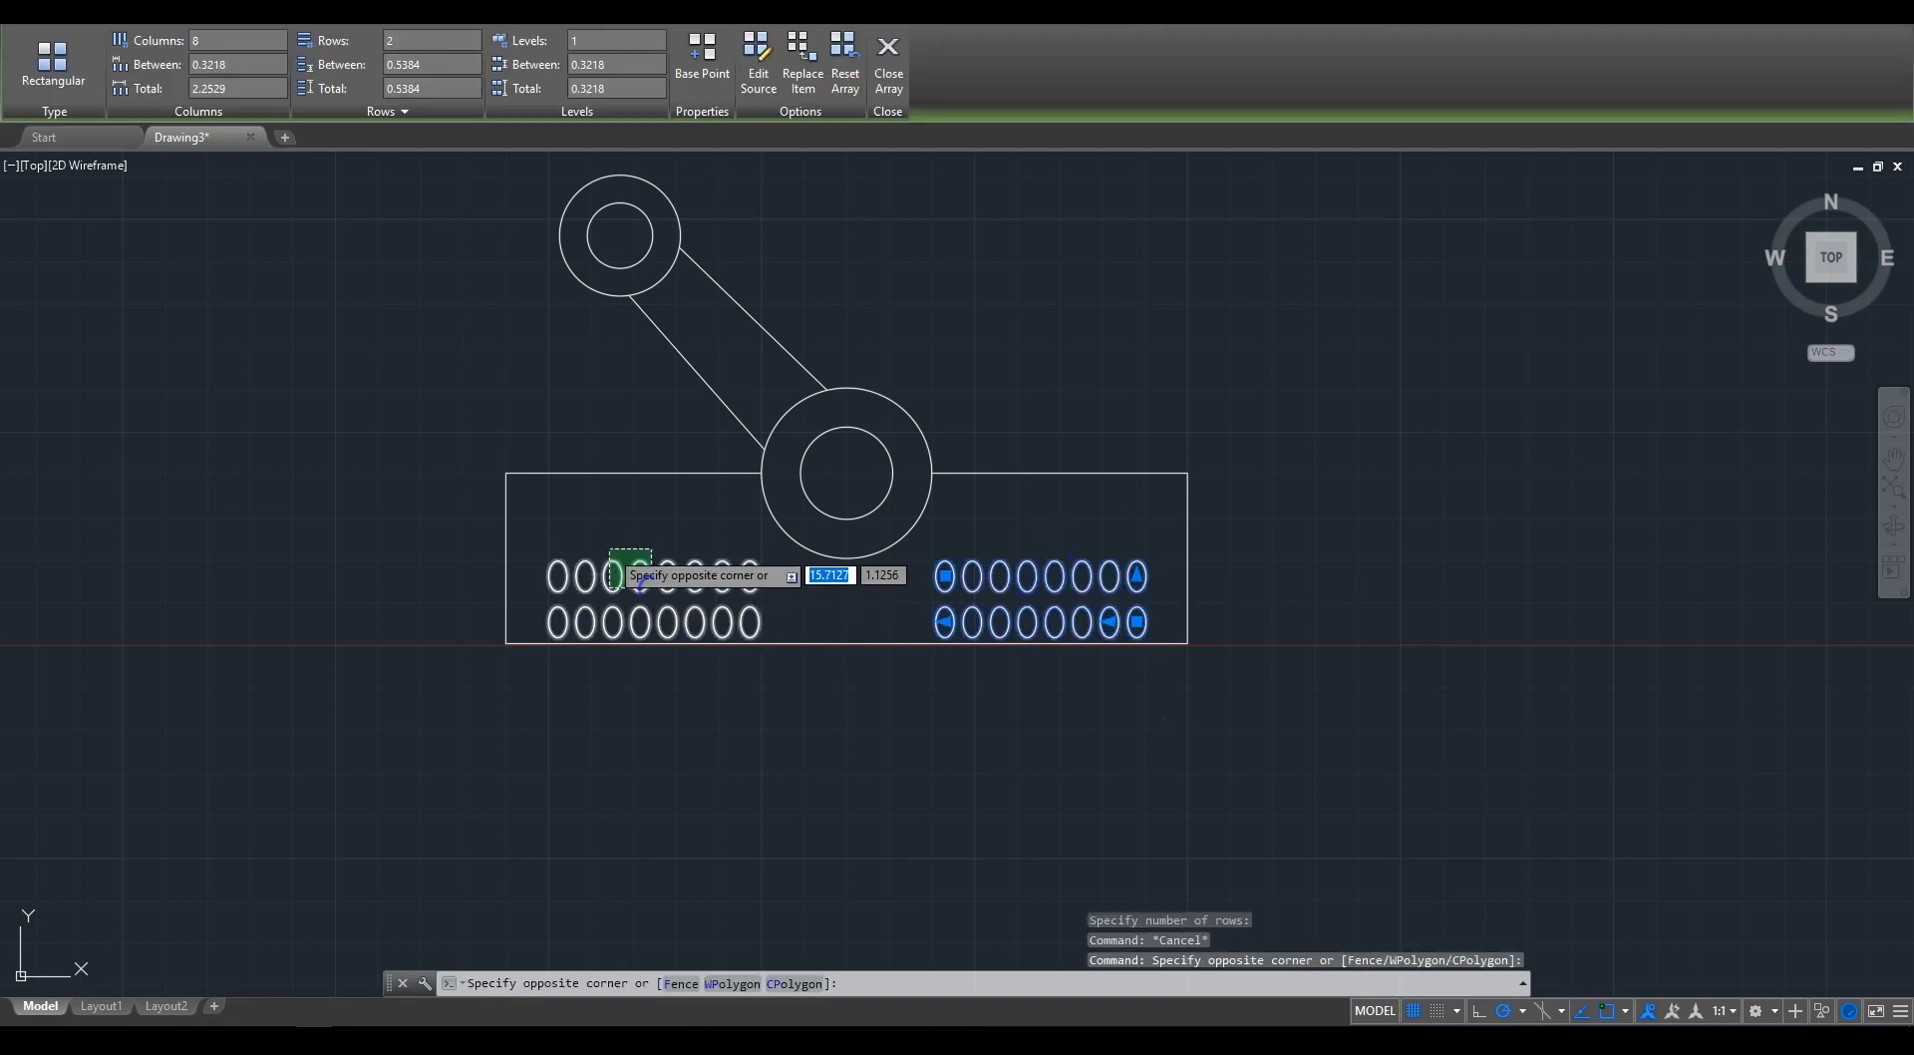
{"action": "left_click", "coordinate": [610, 551]}
{"action": "right_click", "coordinate": [633, 503]}
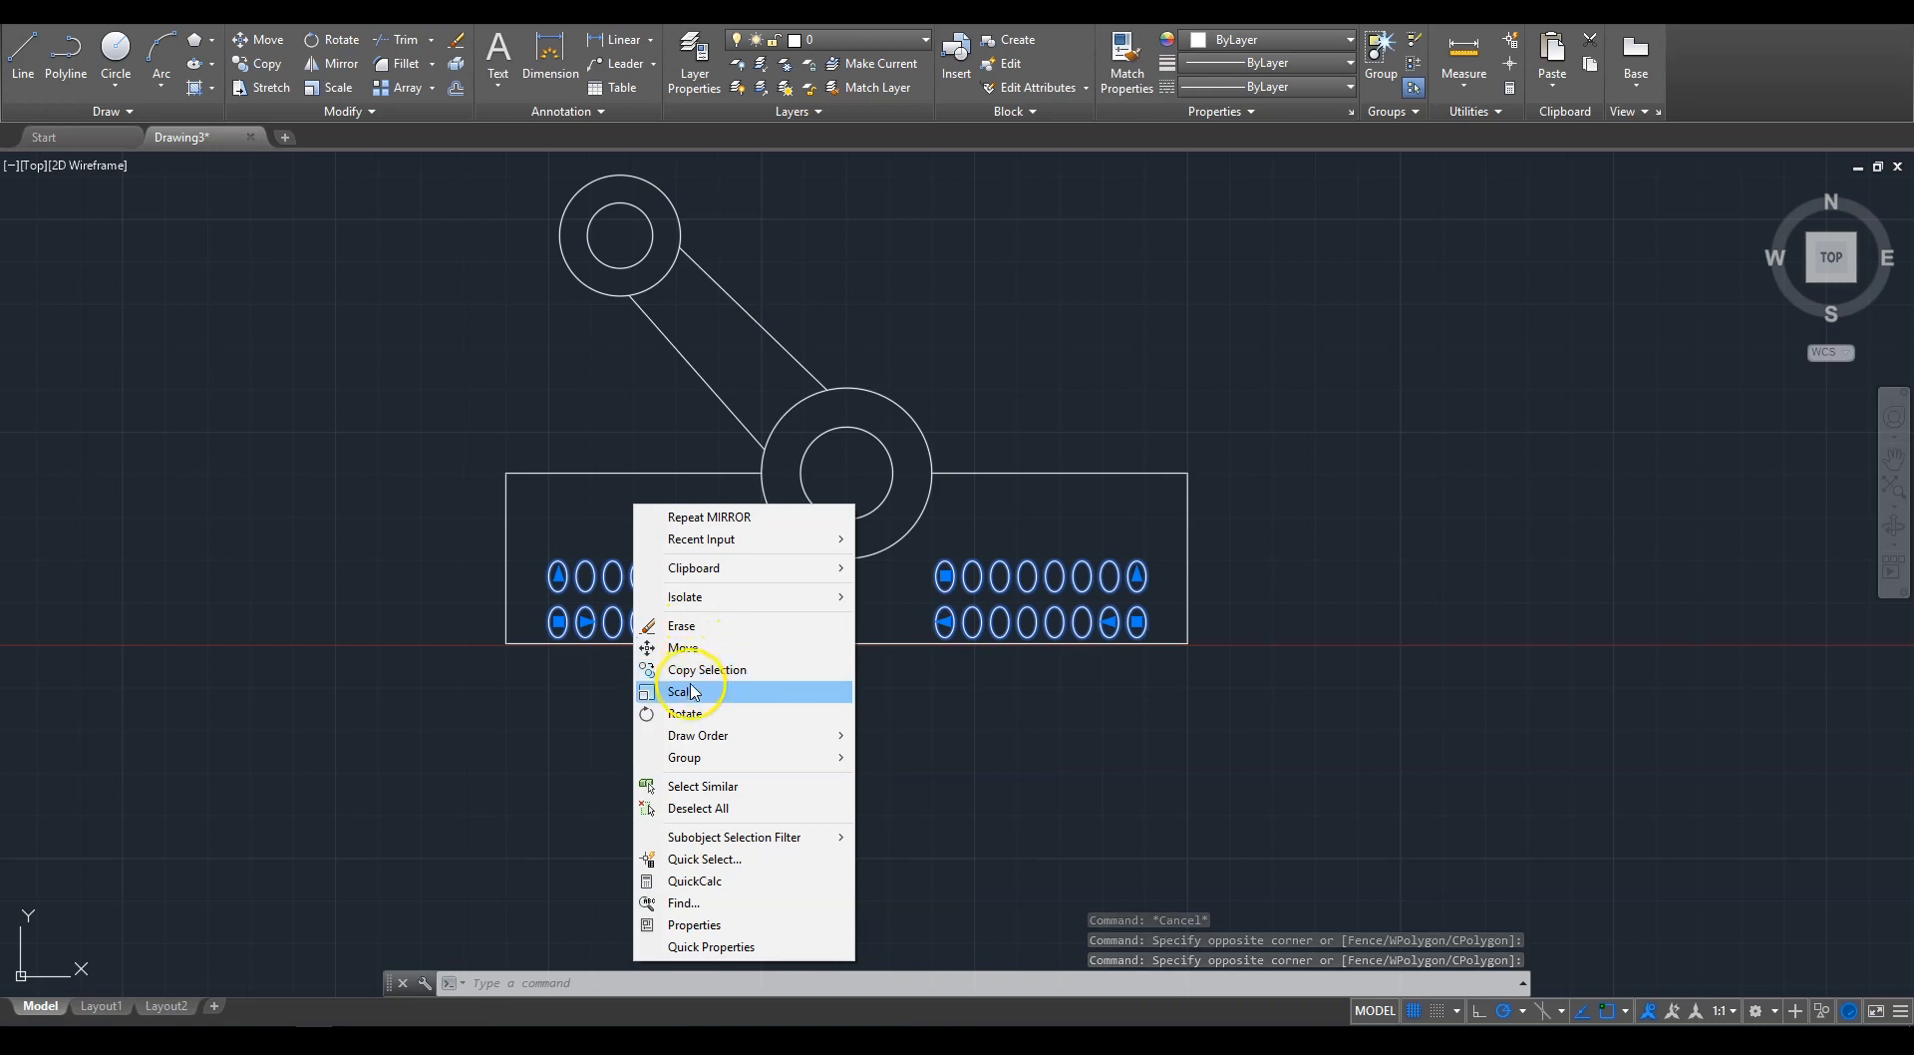
{"action": "left_click", "coordinate": [665, 647]}
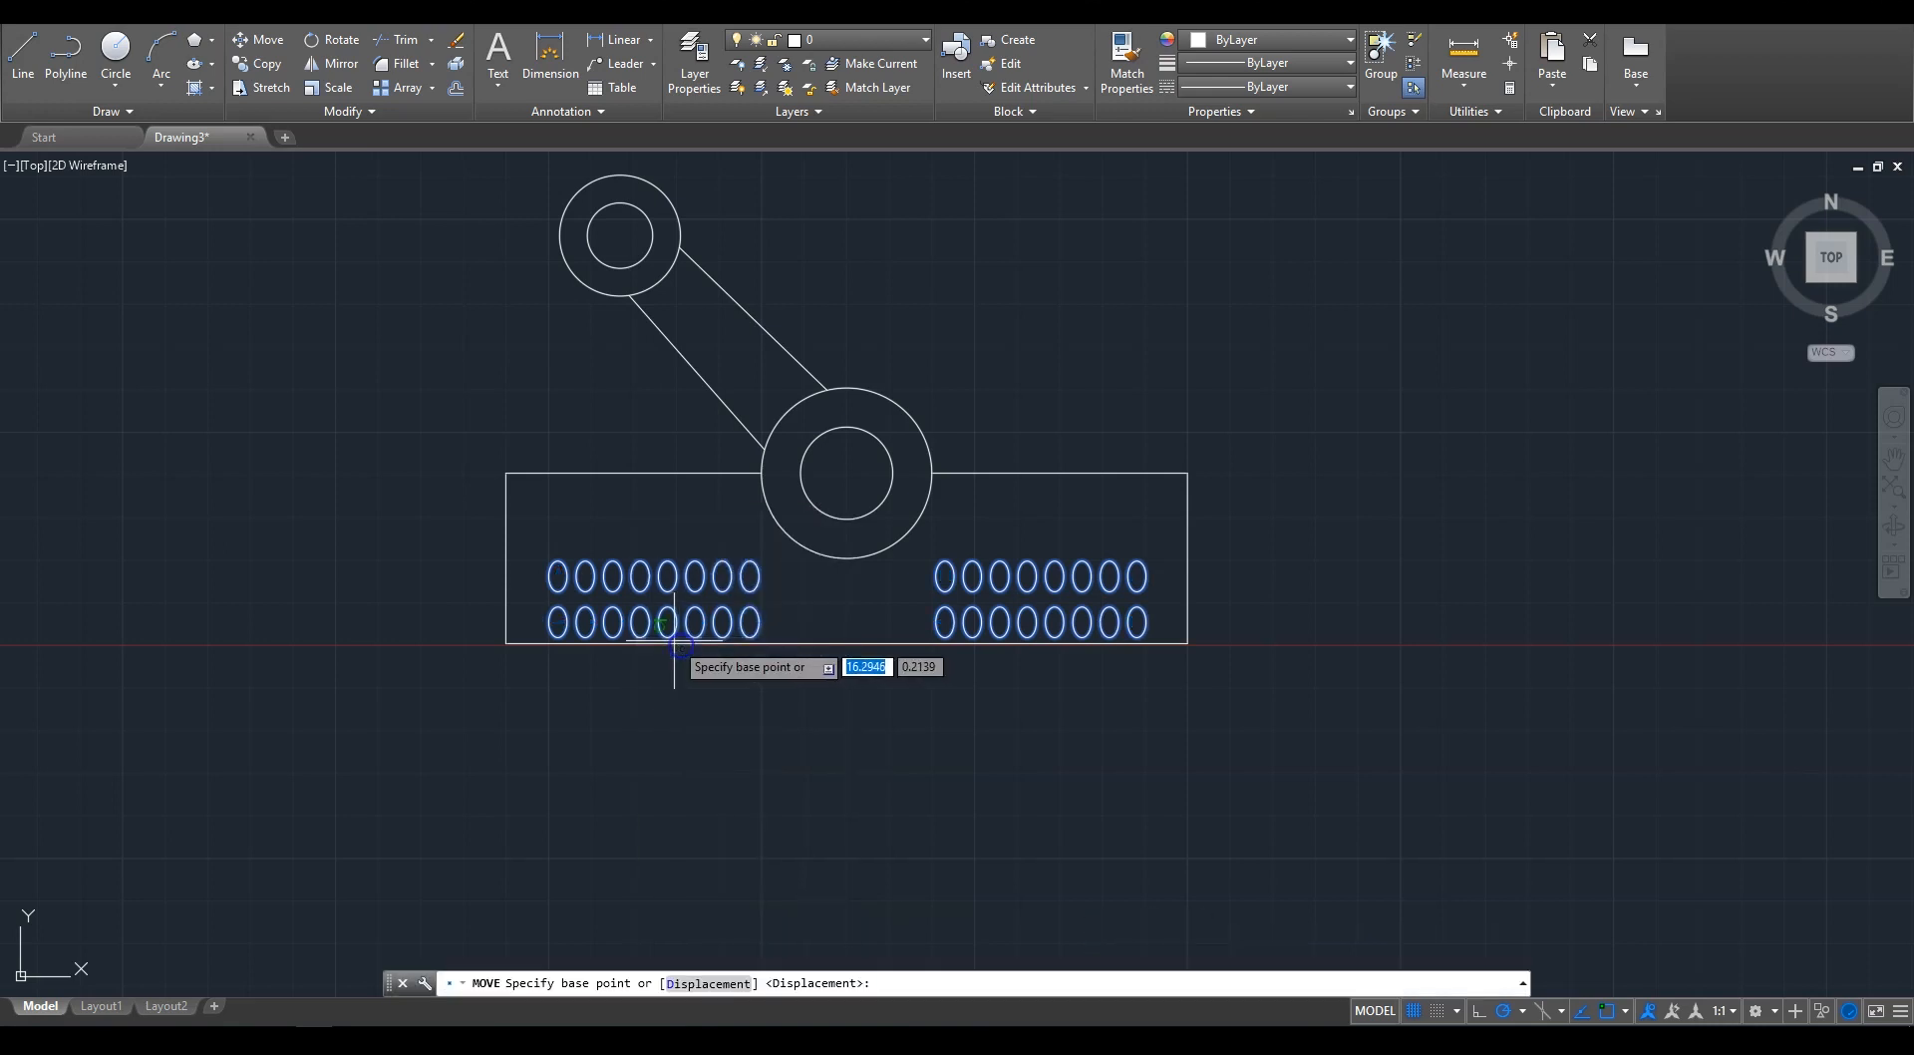
{"action": "left_click", "coordinate": [340, 587]}
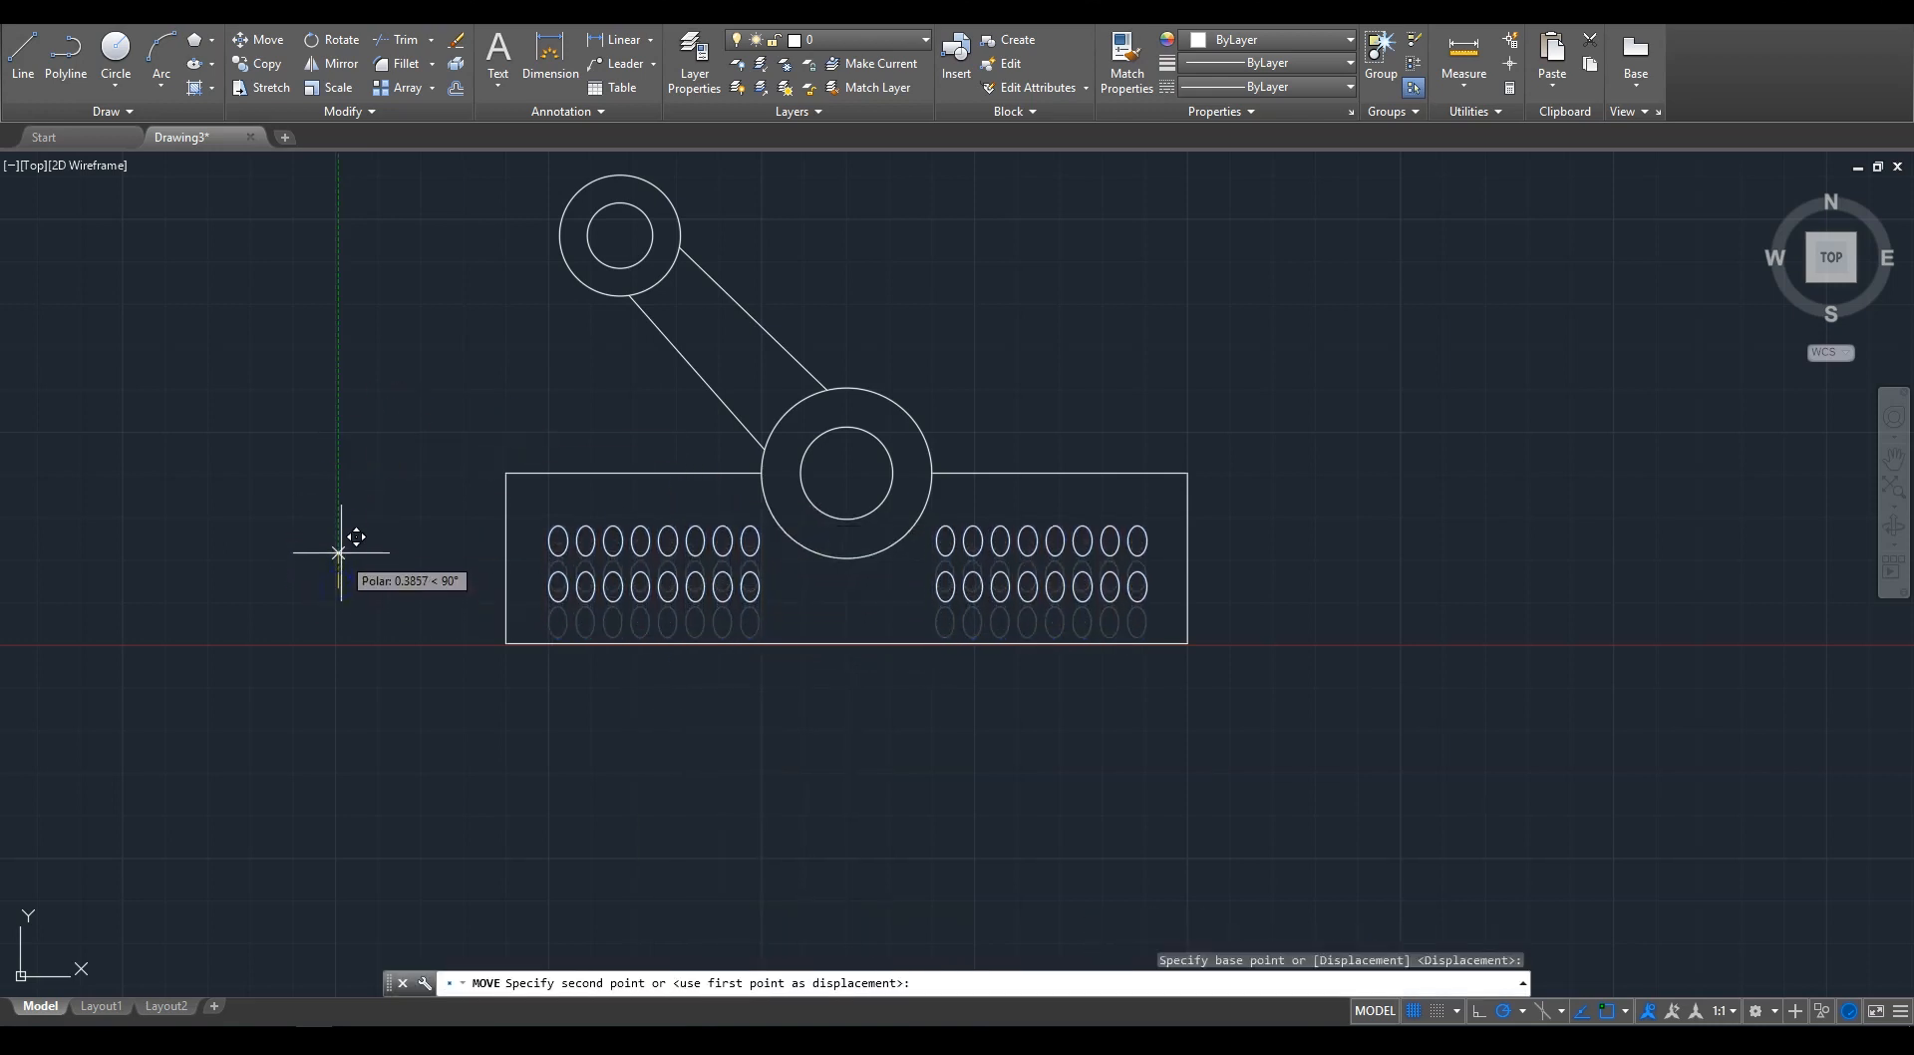
{"action": "left_click", "coordinate": [341, 561]}
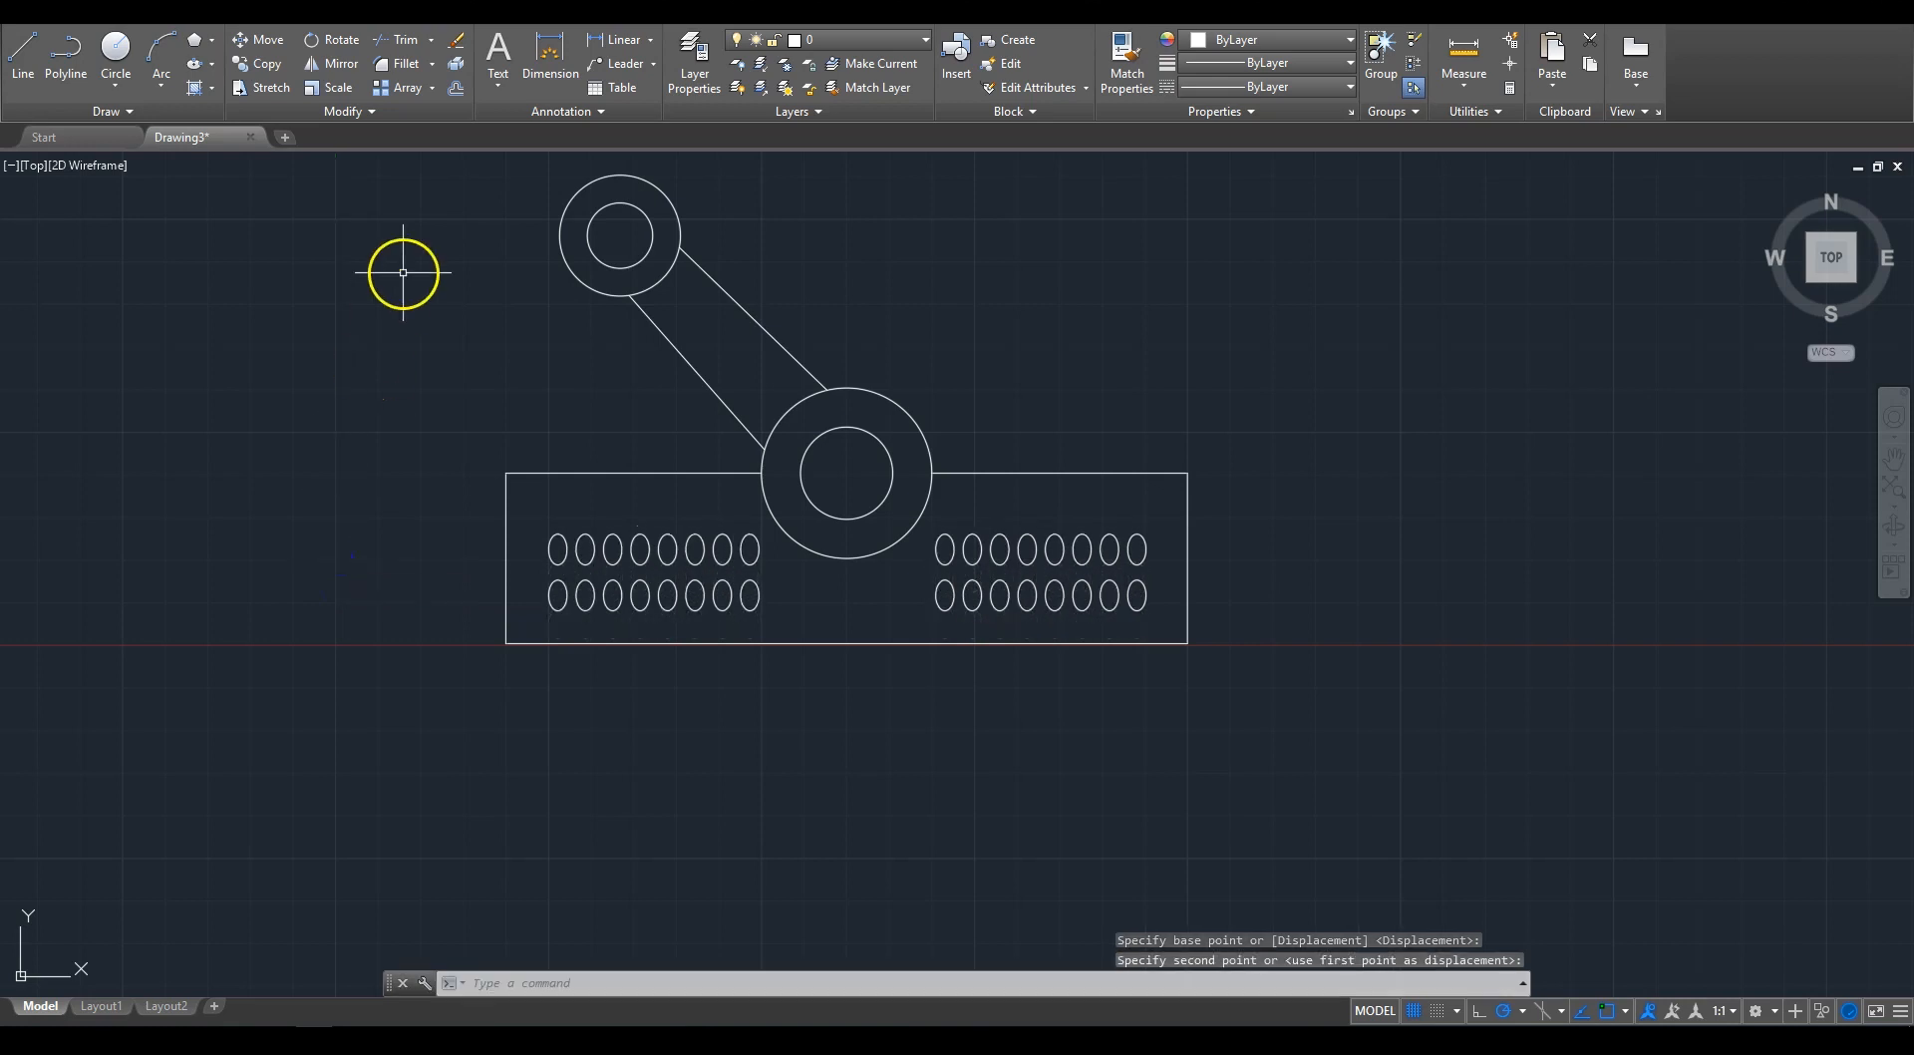
Step: Copy the two concentric circles at the arm's upper end by their centre to a point up and to the right
{"action": "middle_click_drag", "start_coordinate": [536, 332], "coordinate": [488, 406]}
{"action": "scroll", "coordinate": [439, 458], "scroll_direction": "down", "scroll_amount": 2}
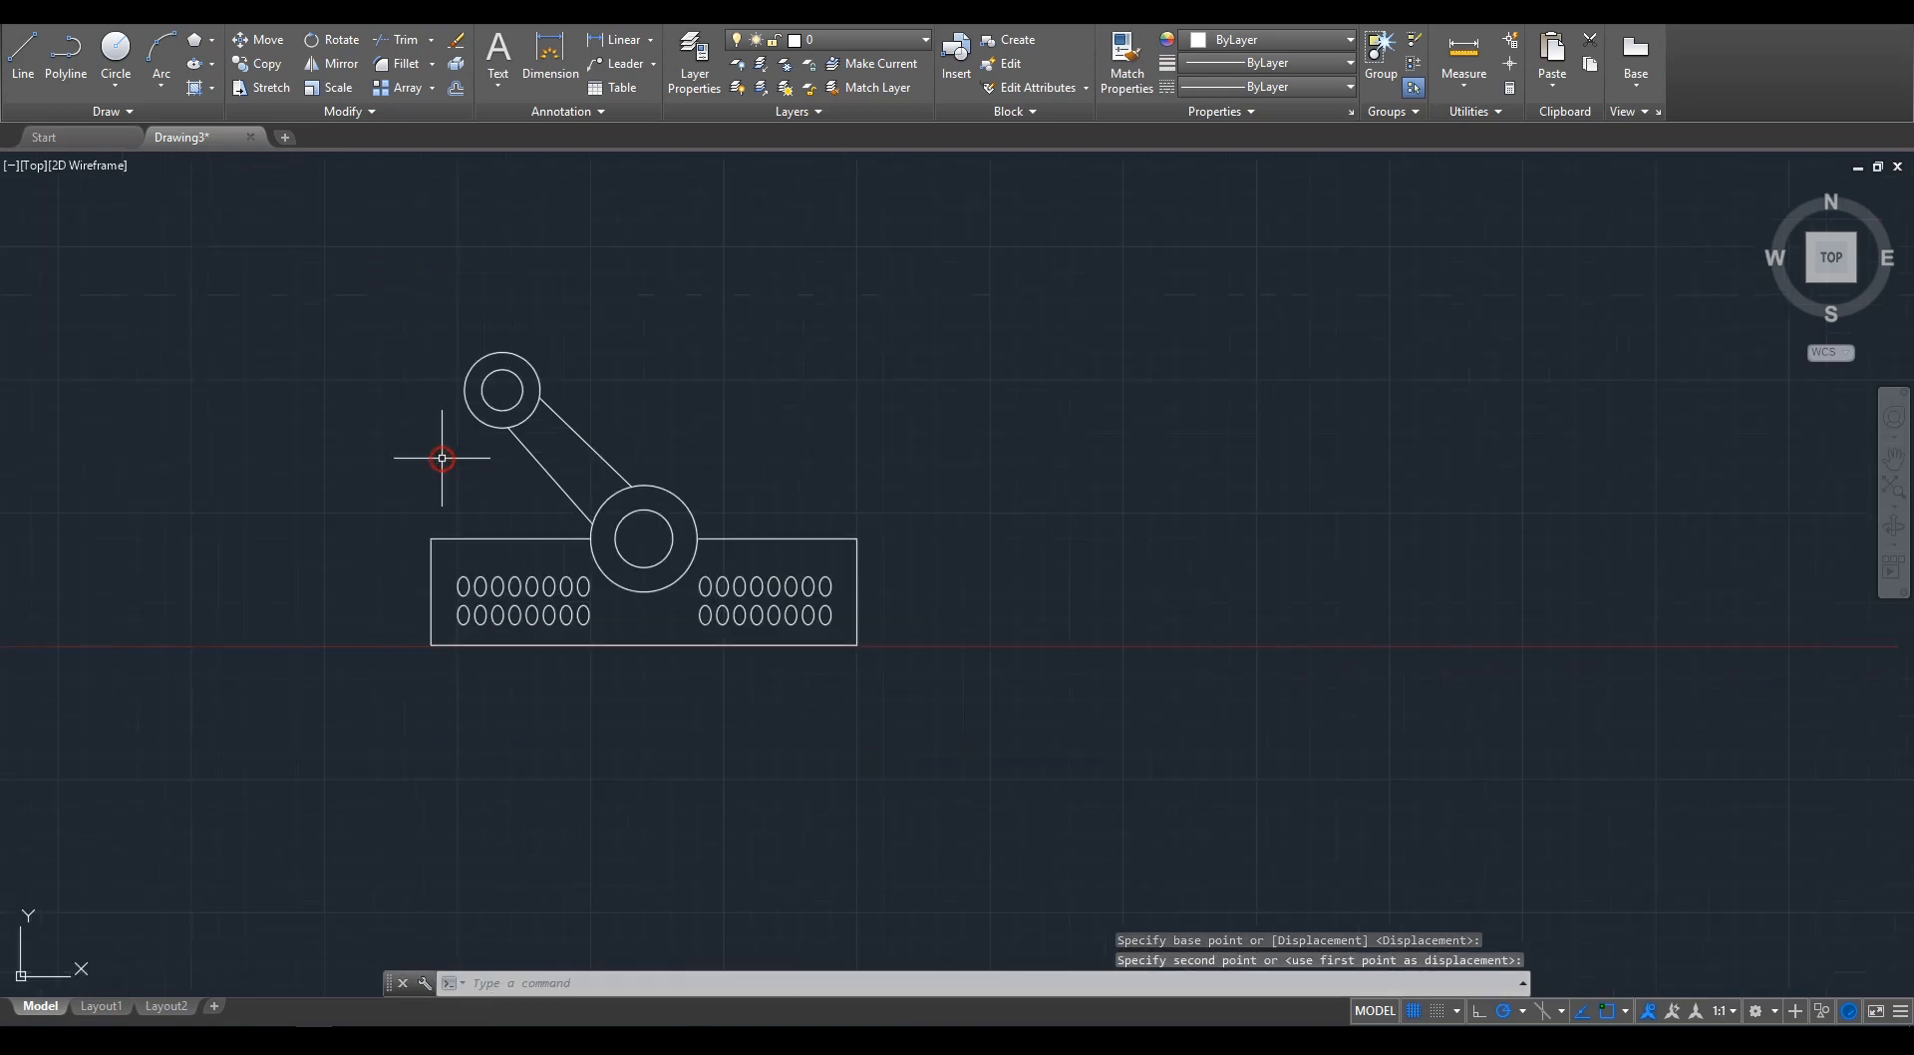
{"action": "middle_click_drag", "start_coordinate": [559, 317], "coordinate": [503, 389]}
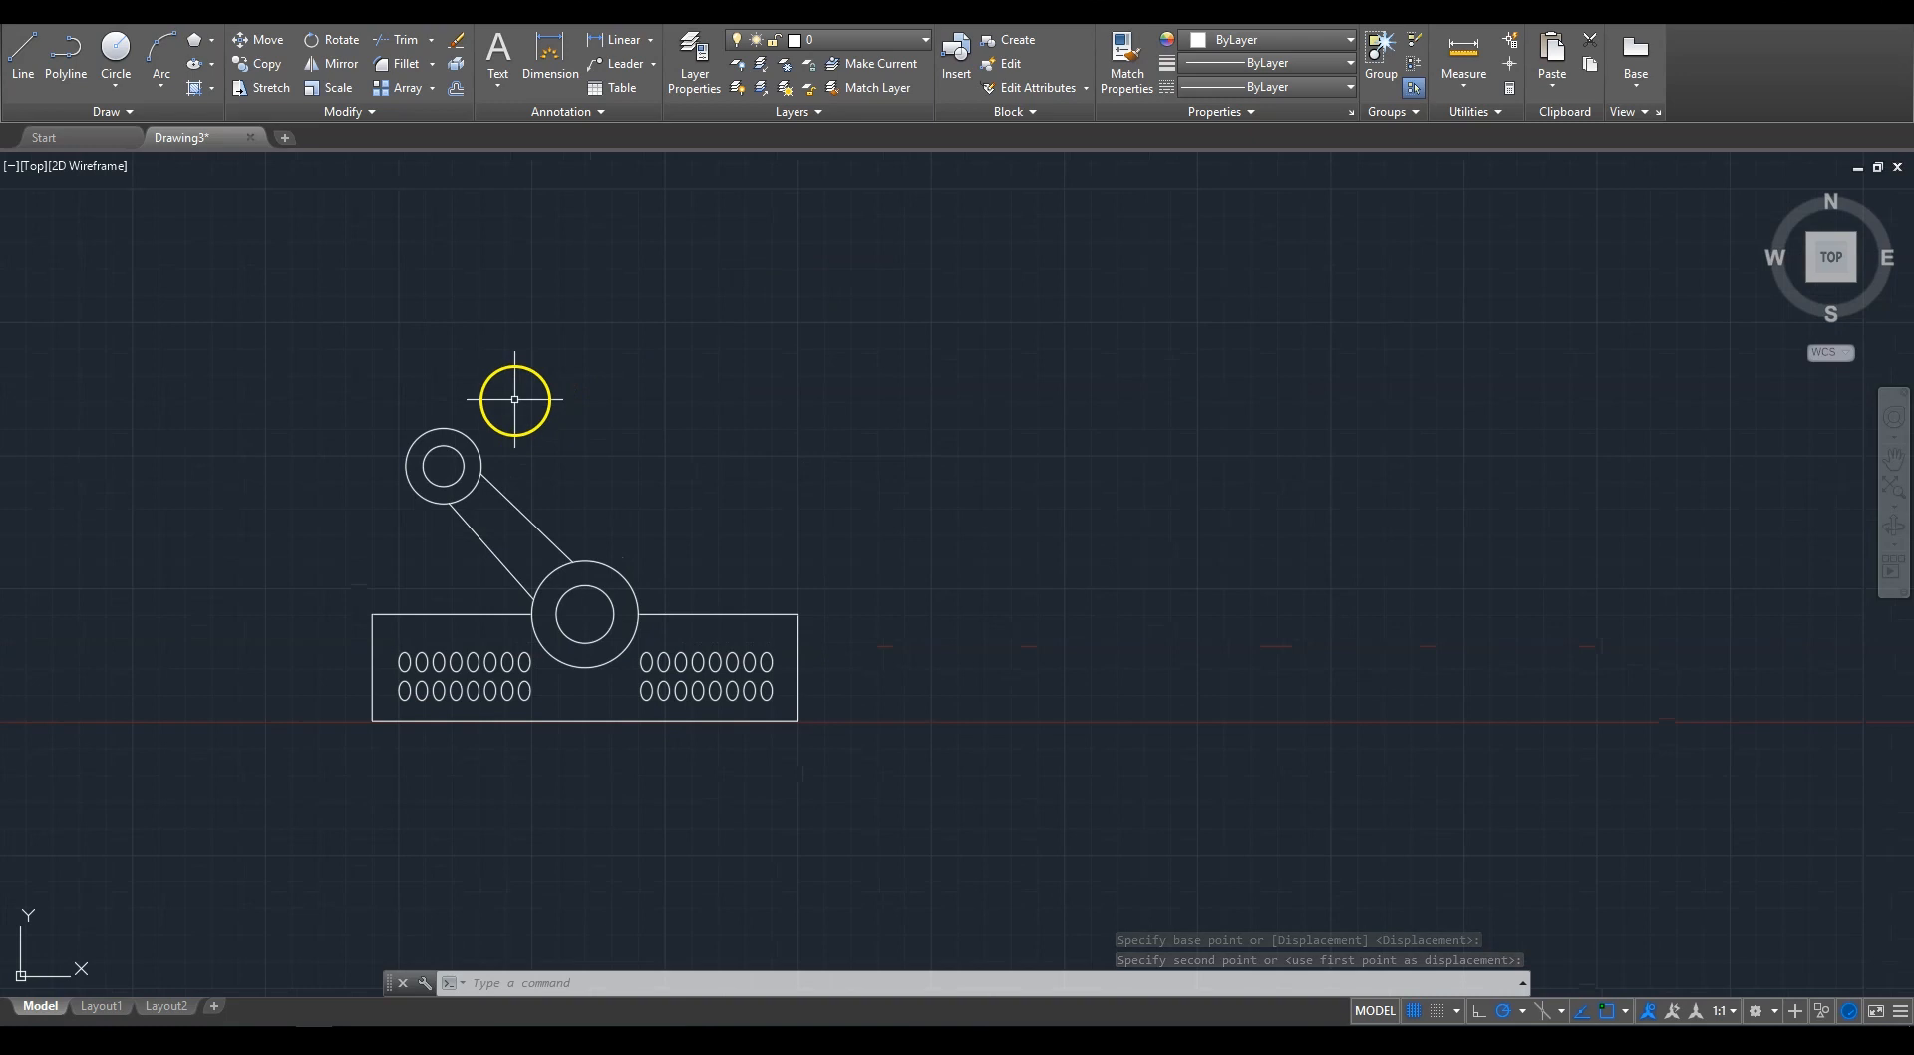
{"action": "left_click", "coordinate": [480, 408]}
{"action": "left_click", "coordinate": [441, 460]}
{"action": "left_click", "coordinate": [265, 63]}
{"action": "left_click", "coordinate": [444, 465]}
{"action": "left_click", "coordinate": [600, 356]}
{"action": "key", "text": "Escape"}
Step: Scale down the copied pair of circles about their common centre
{"action": "left_click_drag", "start_coordinate": [635, 316], "coordinate": [596, 355]}
{"action": "right_click", "coordinate": [595, 356]}
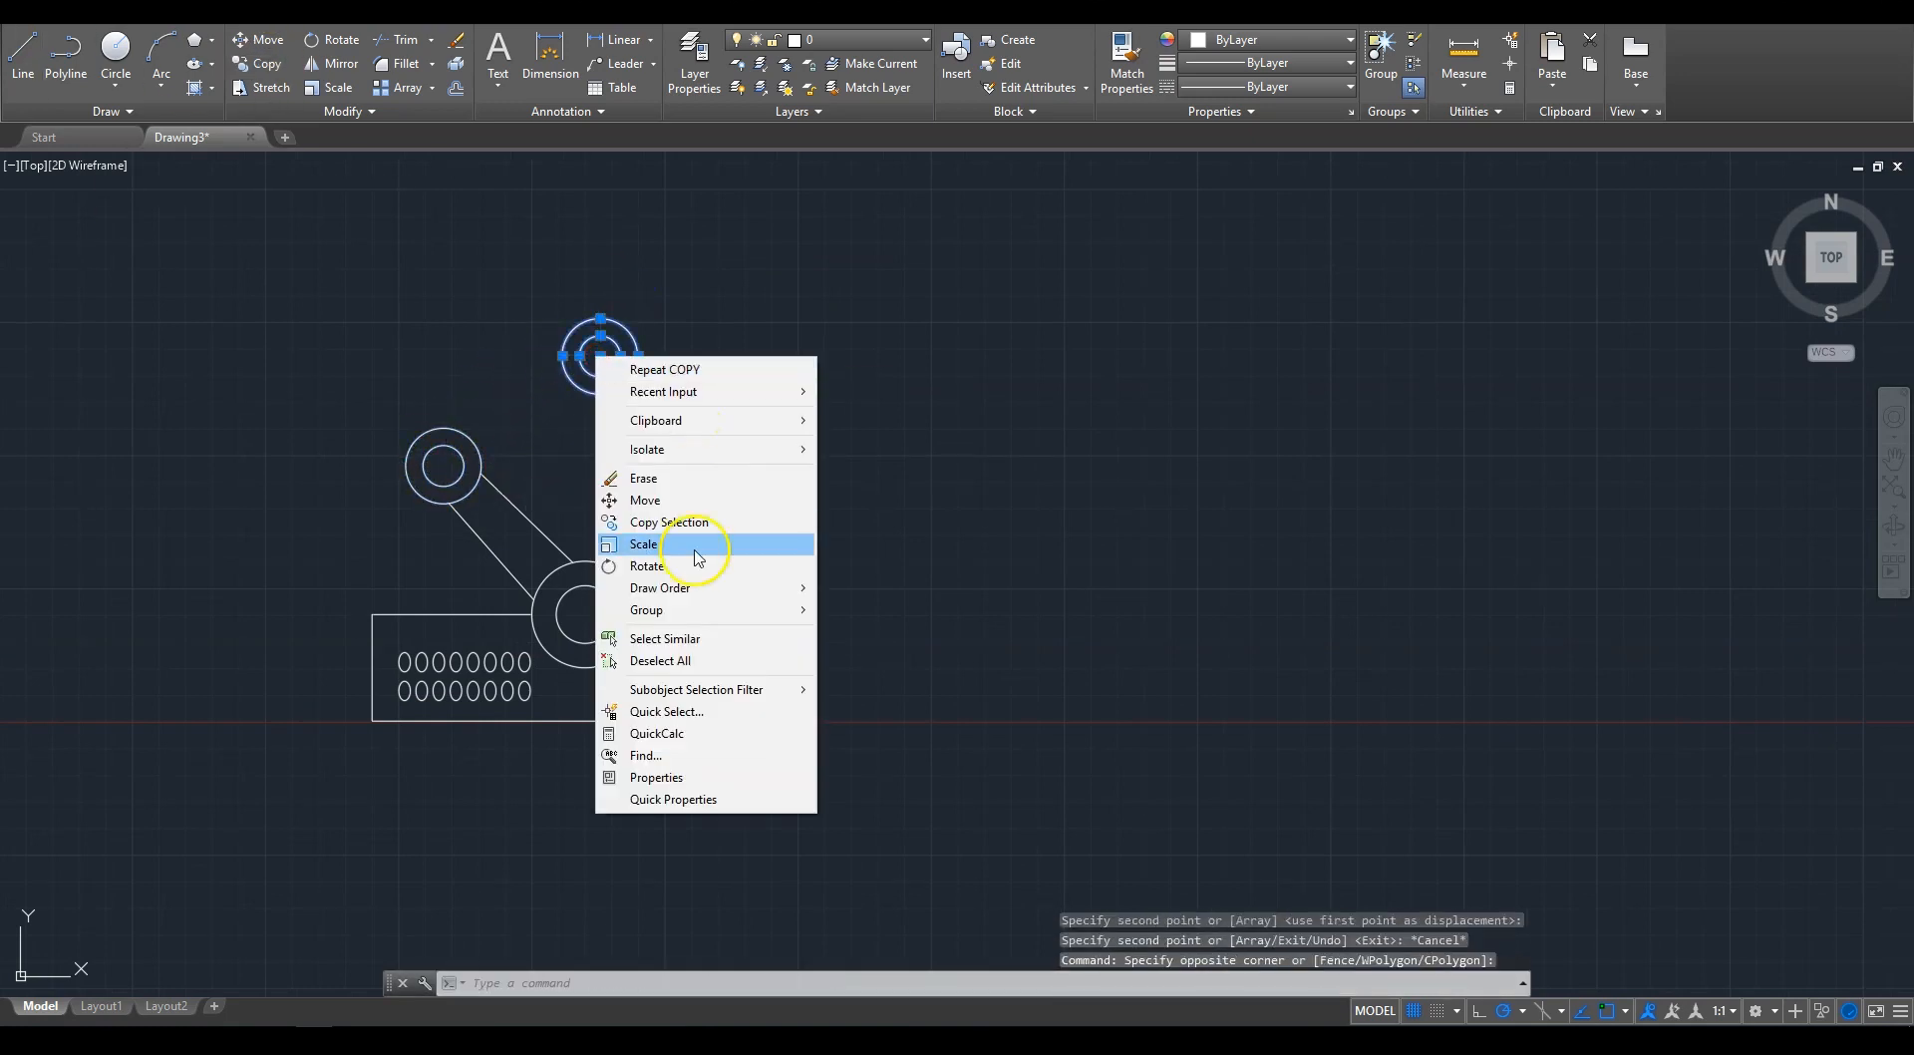
{"action": "left_click", "coordinate": [695, 550]}
{"action": "left_click", "coordinate": [600, 356]}
{"action": "scroll", "coordinate": [609, 360], "scroll_direction": "up", "scroll_amount": 8}
{"action": "left_click", "coordinate": [311, 363]}
Step: Draw a line tangent to the upper-left sides of the inner circles, from the original pair to the scaled copy
{"action": "scroll", "coordinate": [496, 443], "scroll_direction": "down", "scroll_amount": 4}
{"action": "left_click", "coordinate": [22, 58]}
{"action": "left_click", "coordinate": [89, 635]}
{"action": "left_click", "coordinate": [493, 366]}
{"action": "key", "text": "Return"}
Step: Draw a second line tangent to the lower-right sides of the inner circles, from the scaled copy back to the original pair
{"action": "right_click", "coordinate": [619, 308]}
{"action": "left_click", "coordinate": [650, 323]}
{"action": "left_click", "coordinate": [541, 432]}
{"action": "left_click", "coordinate": [144, 729]}
{"action": "key", "text": "Return"}
Step: Trim the ends of the second arm's tangent lines that lie inside the two outer circles
{"action": "left_click", "coordinate": [406, 42]}
{"action": "left_click", "coordinate": [135, 609]}
{"action": "left_click", "coordinate": [191, 695]}
{"action": "left_click", "coordinate": [515, 451]}
{"action": "left_click", "coordinate": [473, 387]}
{"action": "key", "text": "Escape"}
Step: Draw a small circle to the lower right of the uppermost pair of circles, about the size of their inner circle
{"action": "scroll", "coordinate": [335, 303], "scroll_direction": "down", "scroll_amount": 2}
{"action": "left_click", "coordinate": [116, 55]}
{"action": "left_click", "coordinate": [626, 442]}
{"action": "left_click", "coordinate": [642, 458]}
Step: Draw two lines tangent to opposite sides of the uppermost inner circle and the new small circle
{"action": "left_click", "coordinate": [21, 54]}
{"action": "left_click", "coordinate": [461, 344]}
{"action": "left_click", "coordinate": [638, 421]}
{"action": "key", "text": "Return"}
{"action": "right_click", "coordinate": [695, 331]}
{"action": "left_click", "coordinate": [718, 345]}
{"action": "left_click", "coordinate": [617, 464]}
{"action": "left_click", "coordinate": [441, 387]}
Step: Trim the third arm's two tangent lines where they run inside the uppermost outer circle
{"action": "left_click", "coordinate": [405, 41]}
{"action": "left_click", "coordinate": [563, 253]}
{"action": "left_click", "coordinate": [426, 439]}
{"action": "left_click", "coordinate": [478, 352]}
{"action": "right_click", "coordinate": [572, 304]}
{"action": "left_click", "coordinate": [592, 317]}
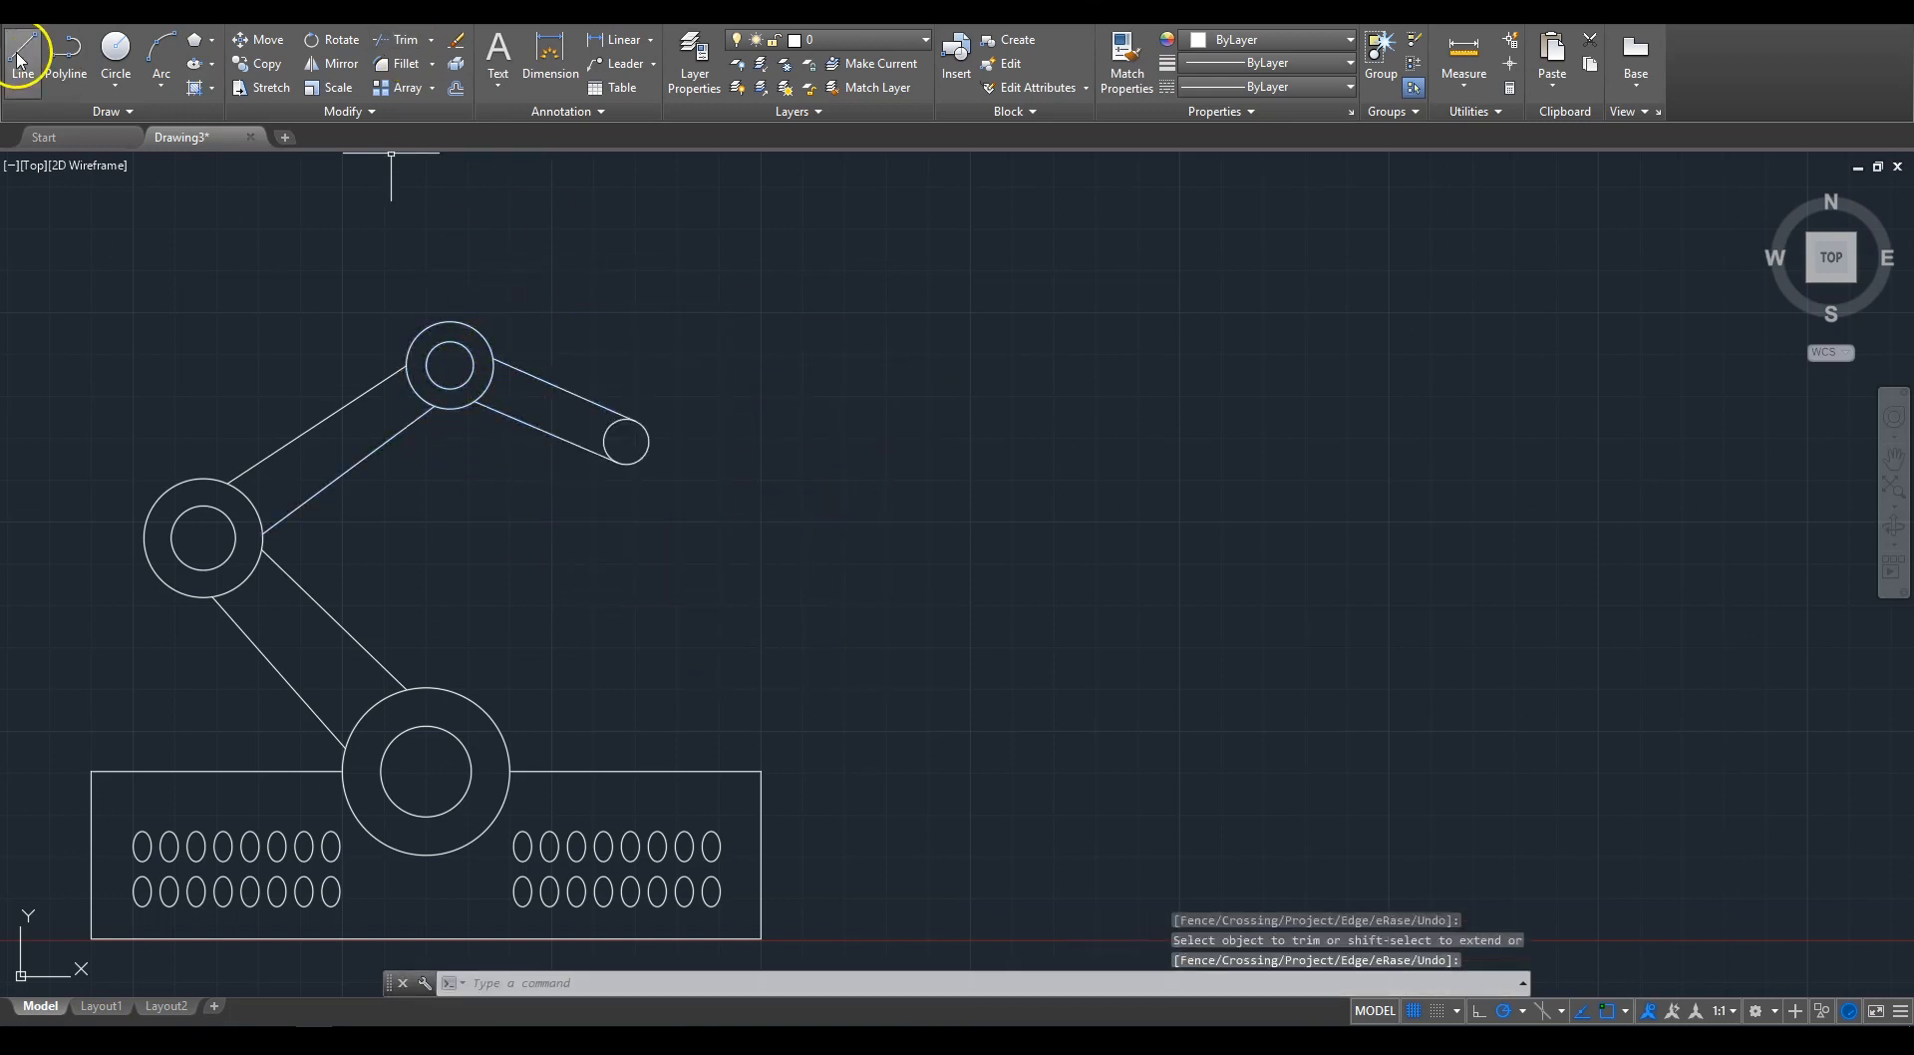
{"action": "left_click", "coordinate": [22, 56]}
{"action": "scroll", "coordinate": [603, 578], "scroll_direction": "up", "scroll_amount": 4}
{"action": "left_click", "coordinate": [668, 293]}
{"action": "key", "text": "Escape"}
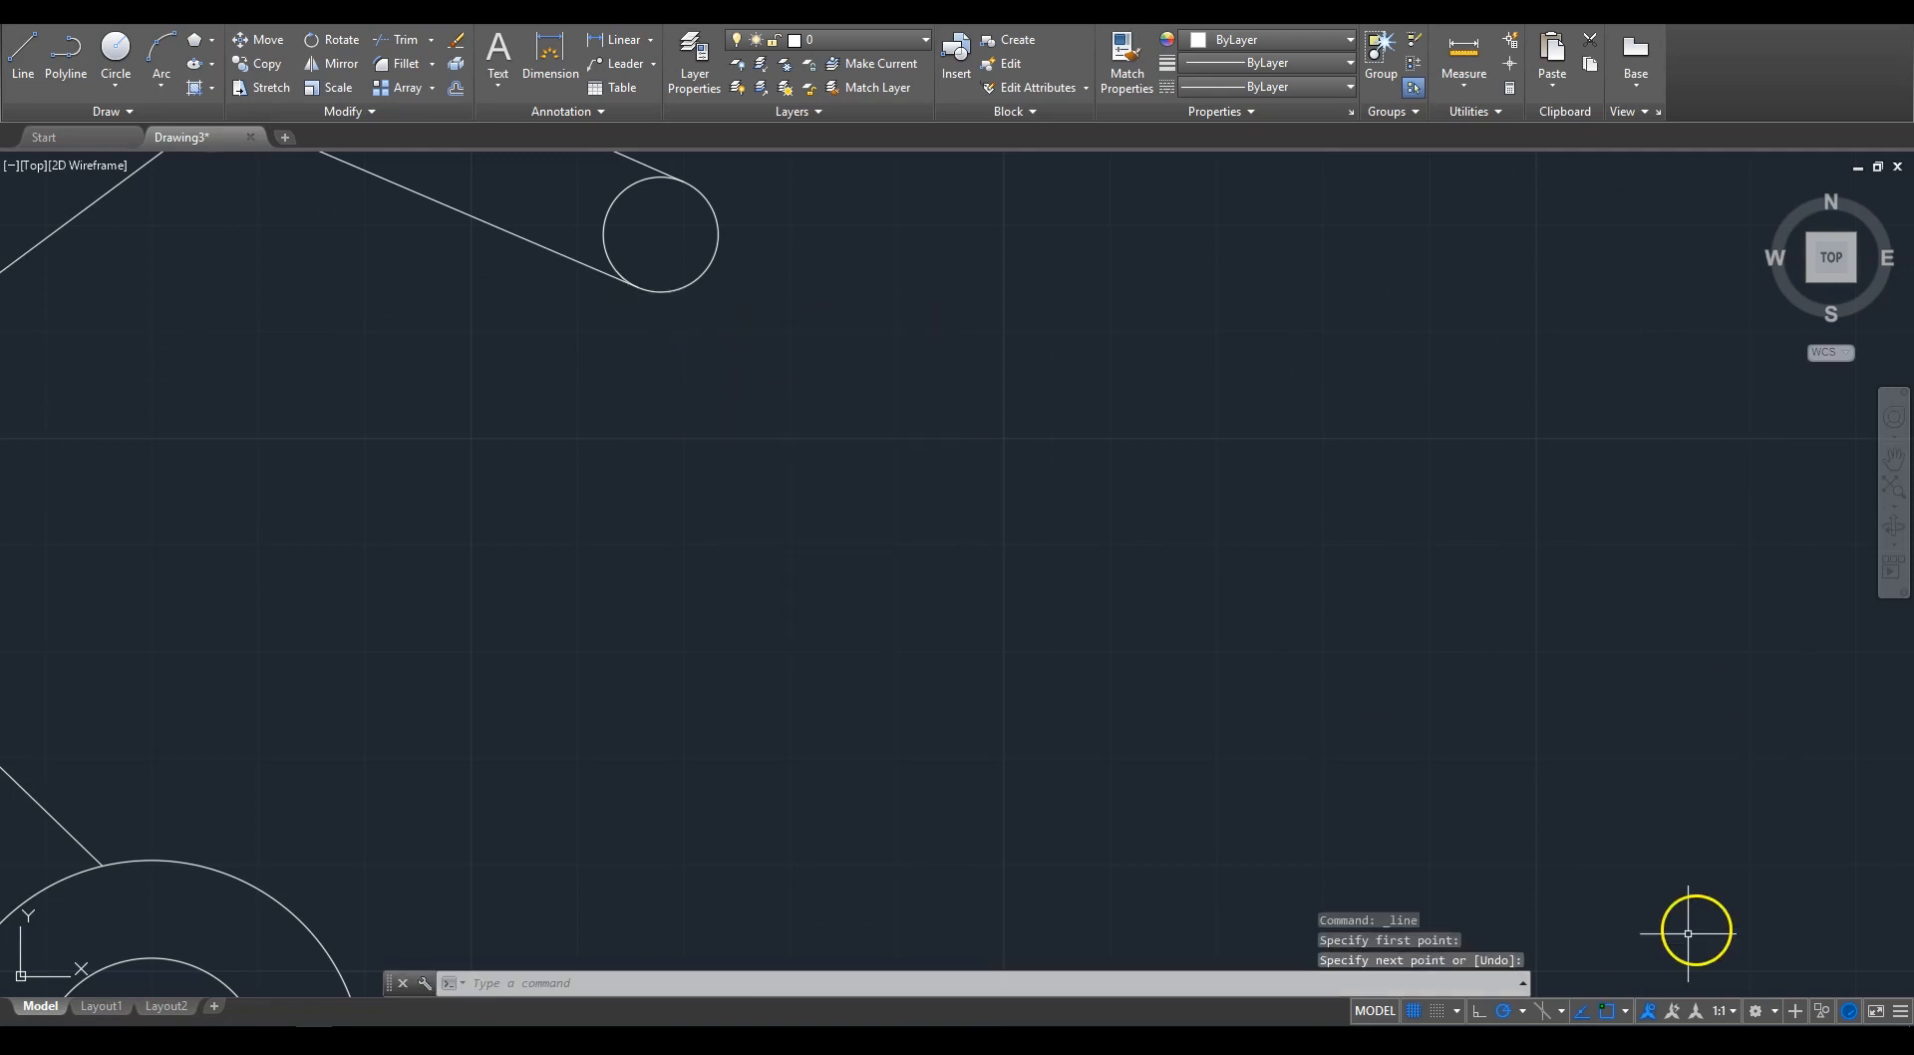
Step: Turn on the Perpendicular object snap and draw a short line downward, perpendicular to the underside of the small end circle
{"action": "left_click", "coordinate": [1624, 1010]}
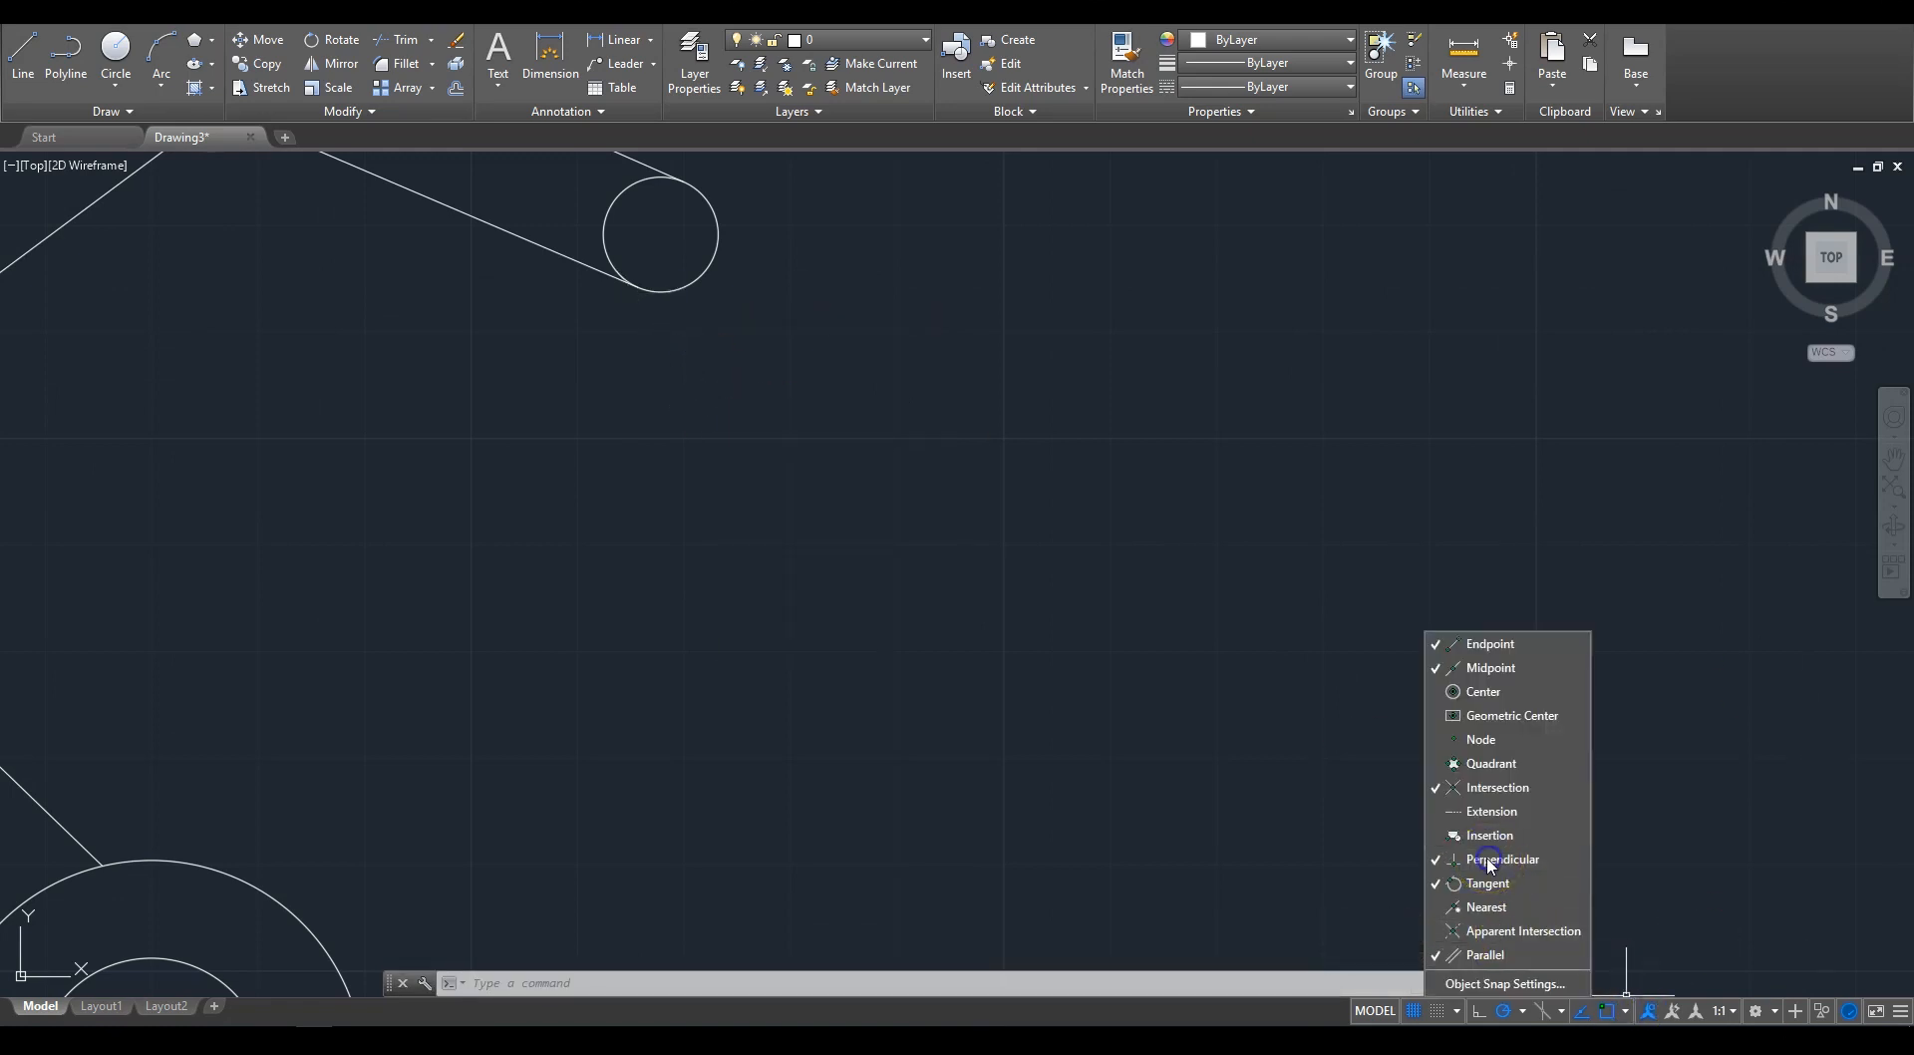
{"action": "left_click", "coordinate": [665, 356]}
{"action": "left_click", "coordinate": [22, 56]}
{"action": "left_click", "coordinate": [658, 293]}
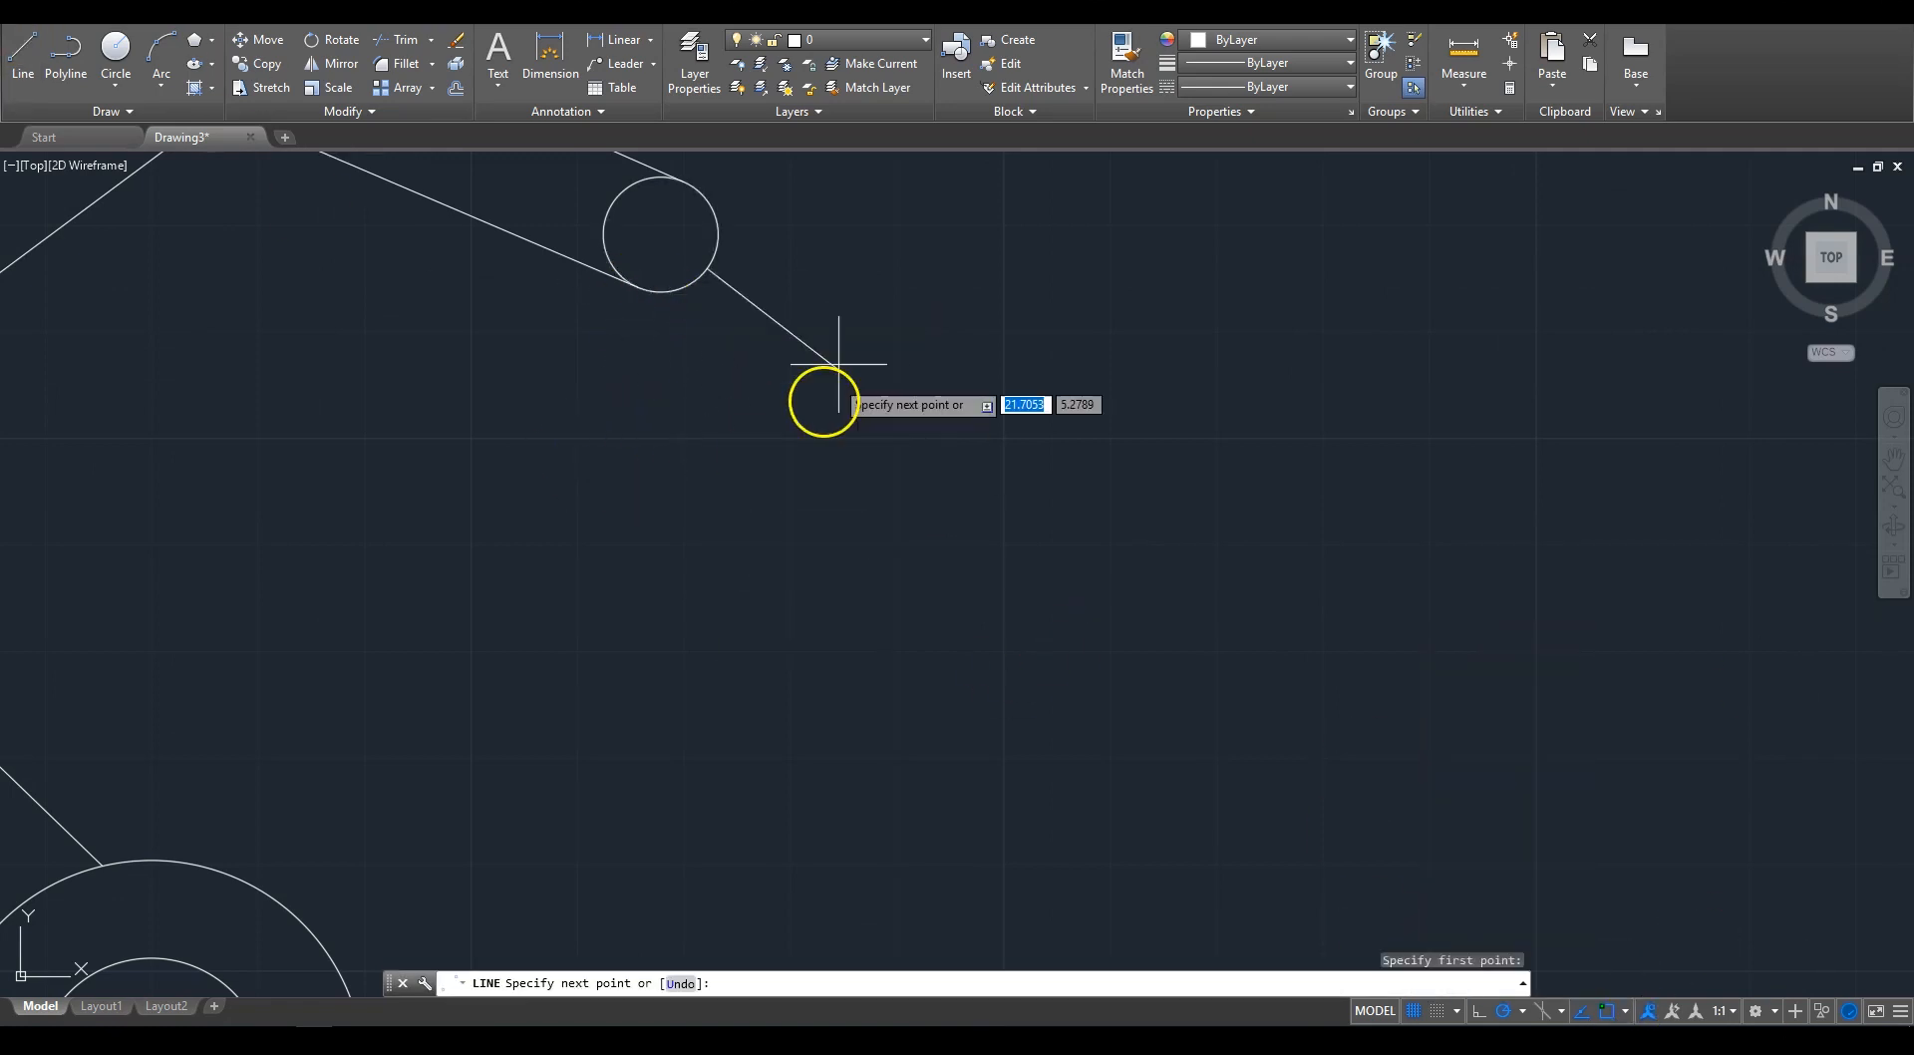
{"action": "left_click", "coordinate": [699, 451]}
{"action": "right_click", "coordinate": [759, 434]}
{"action": "left_click", "coordinate": [788, 445]}
Step: Offset the short line below the end circle to its right by a picked distance of about 0.07
{"action": "left_click", "coordinate": [775, 274]}
{"action": "left_click", "coordinate": [661, 384]}
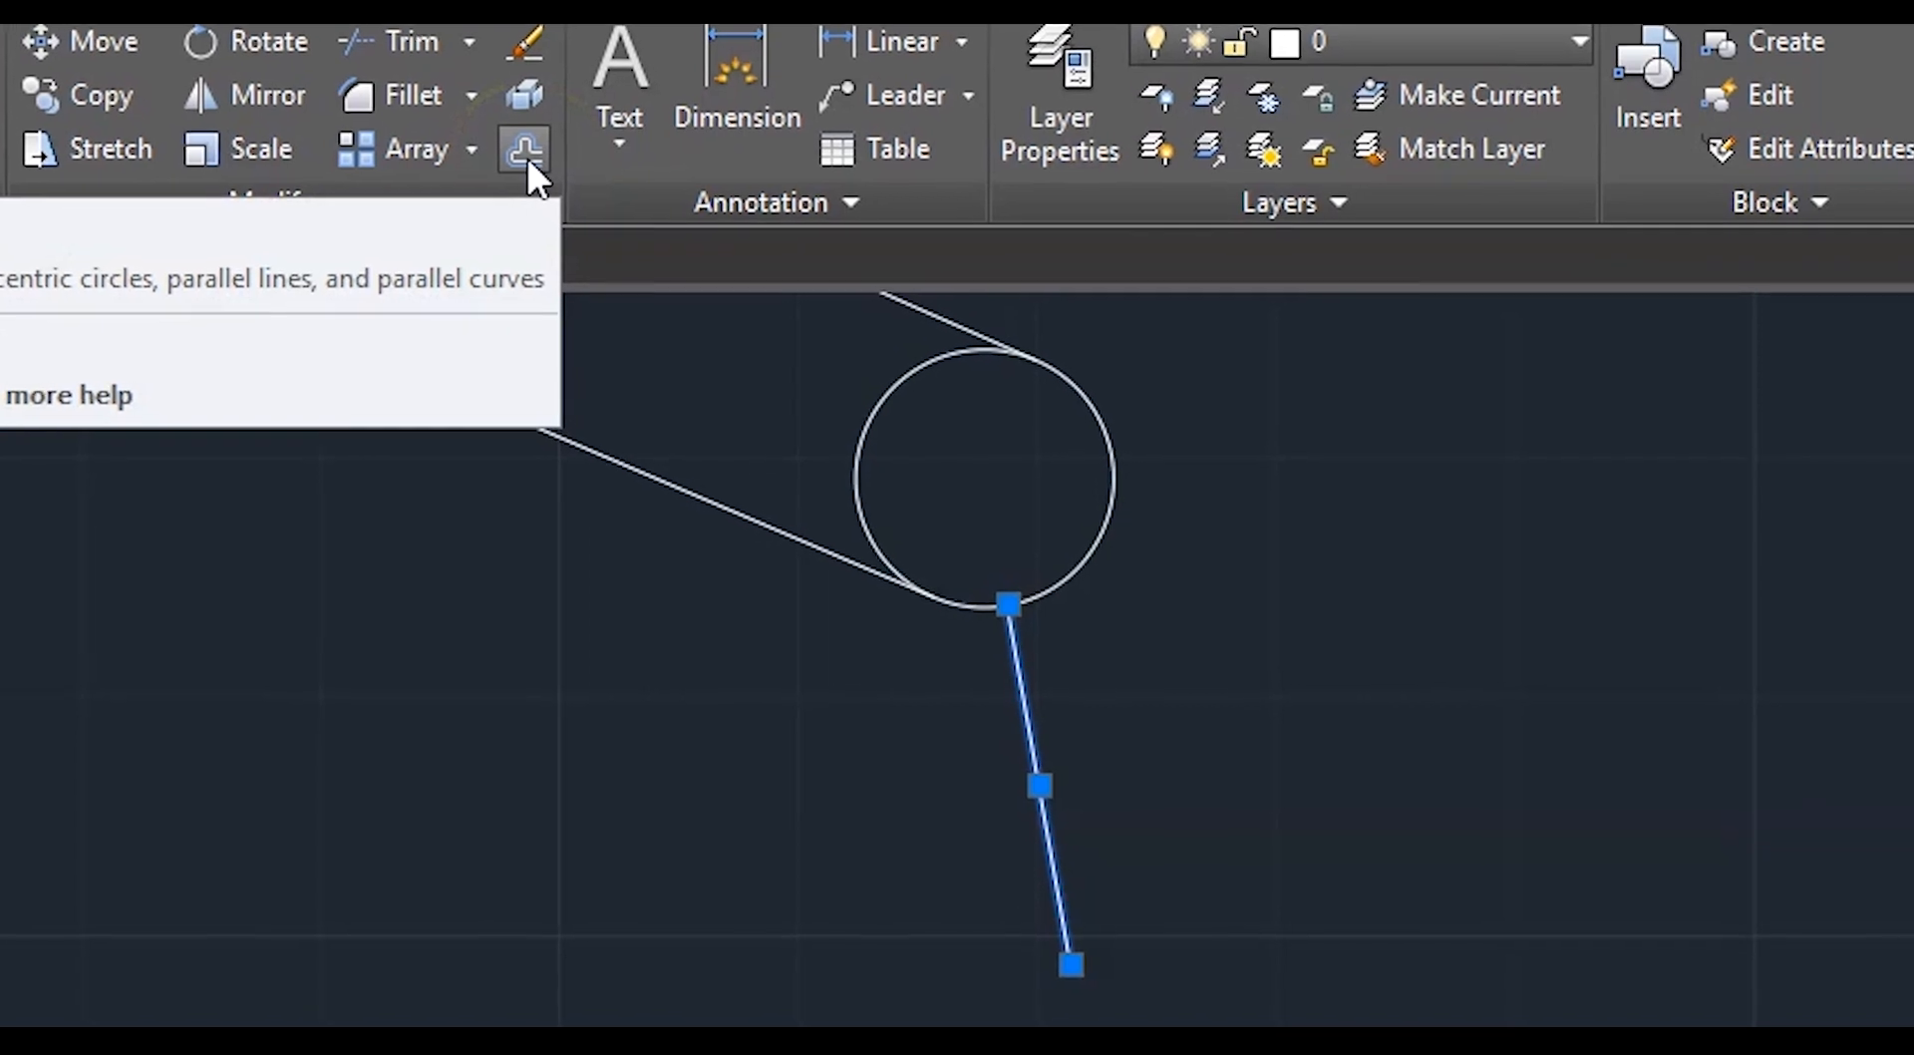
{"action": "left_click", "coordinate": [527, 153]}
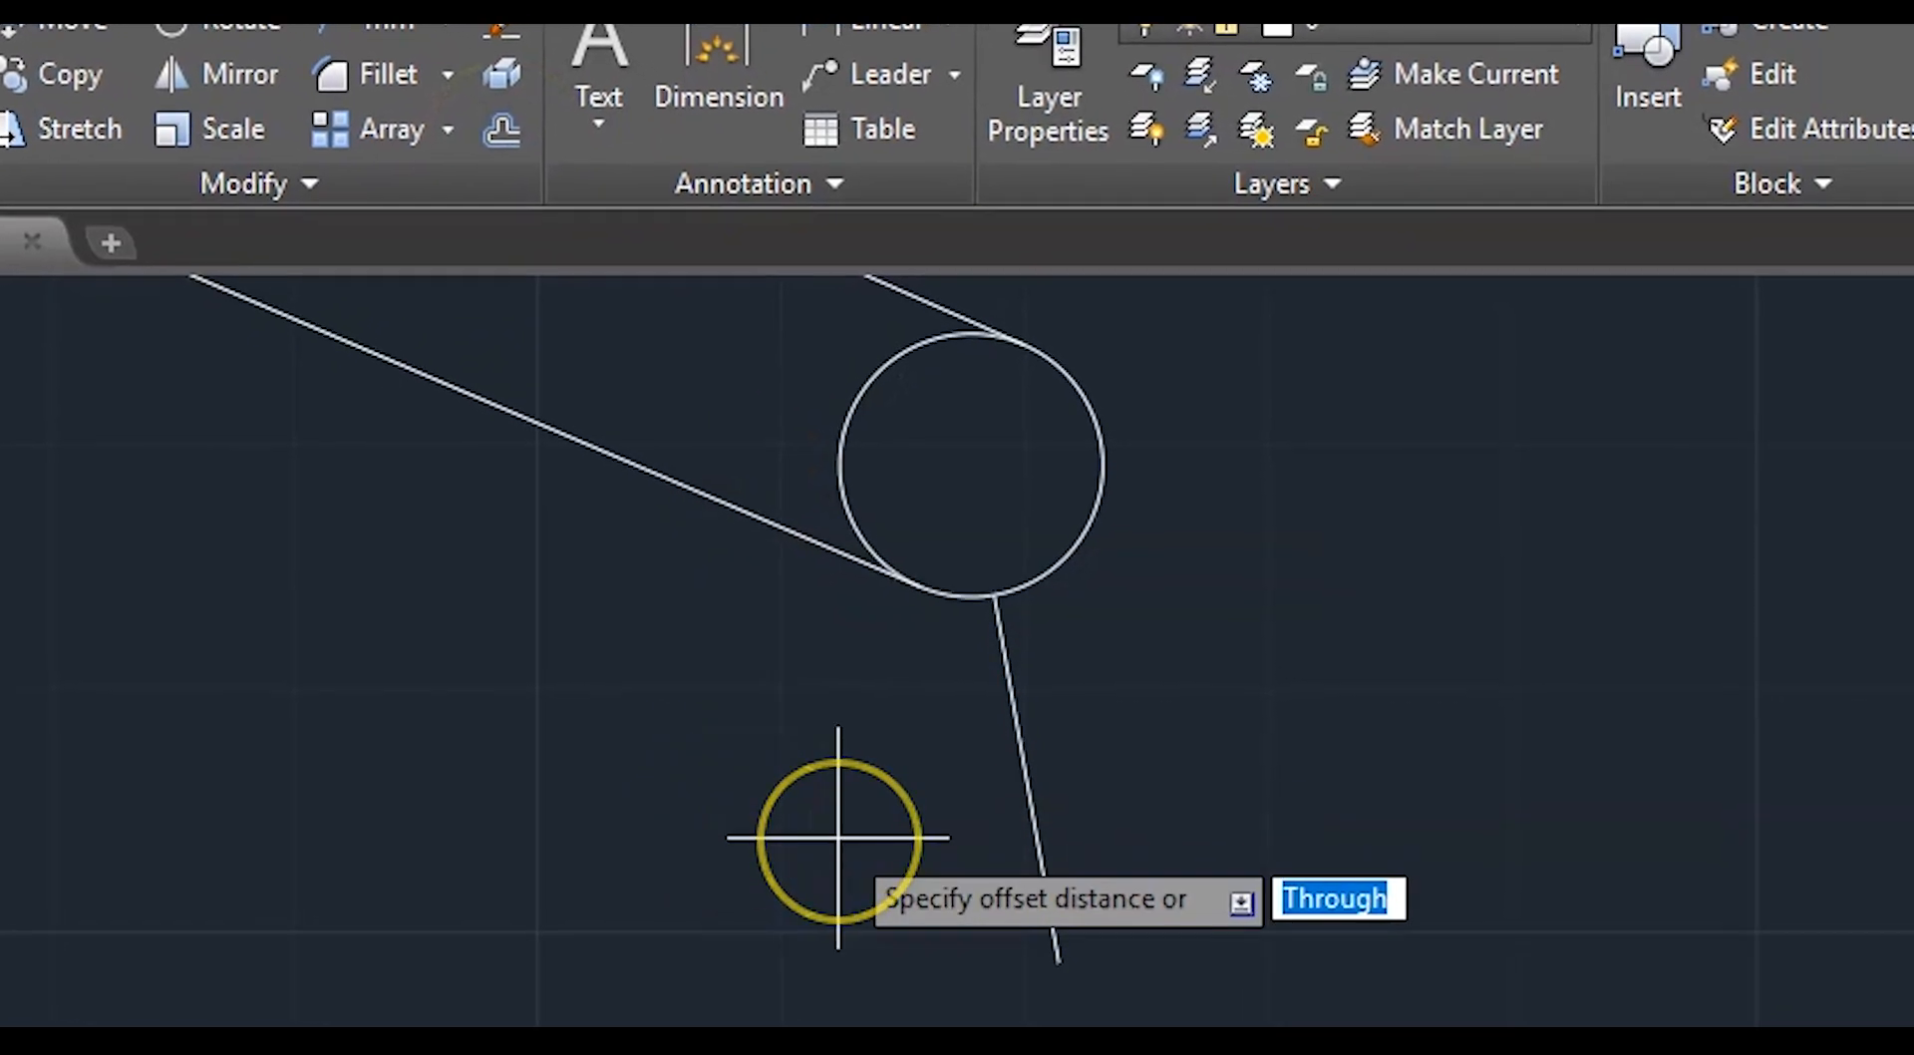
{"action": "left_click", "coordinate": [1025, 780]}
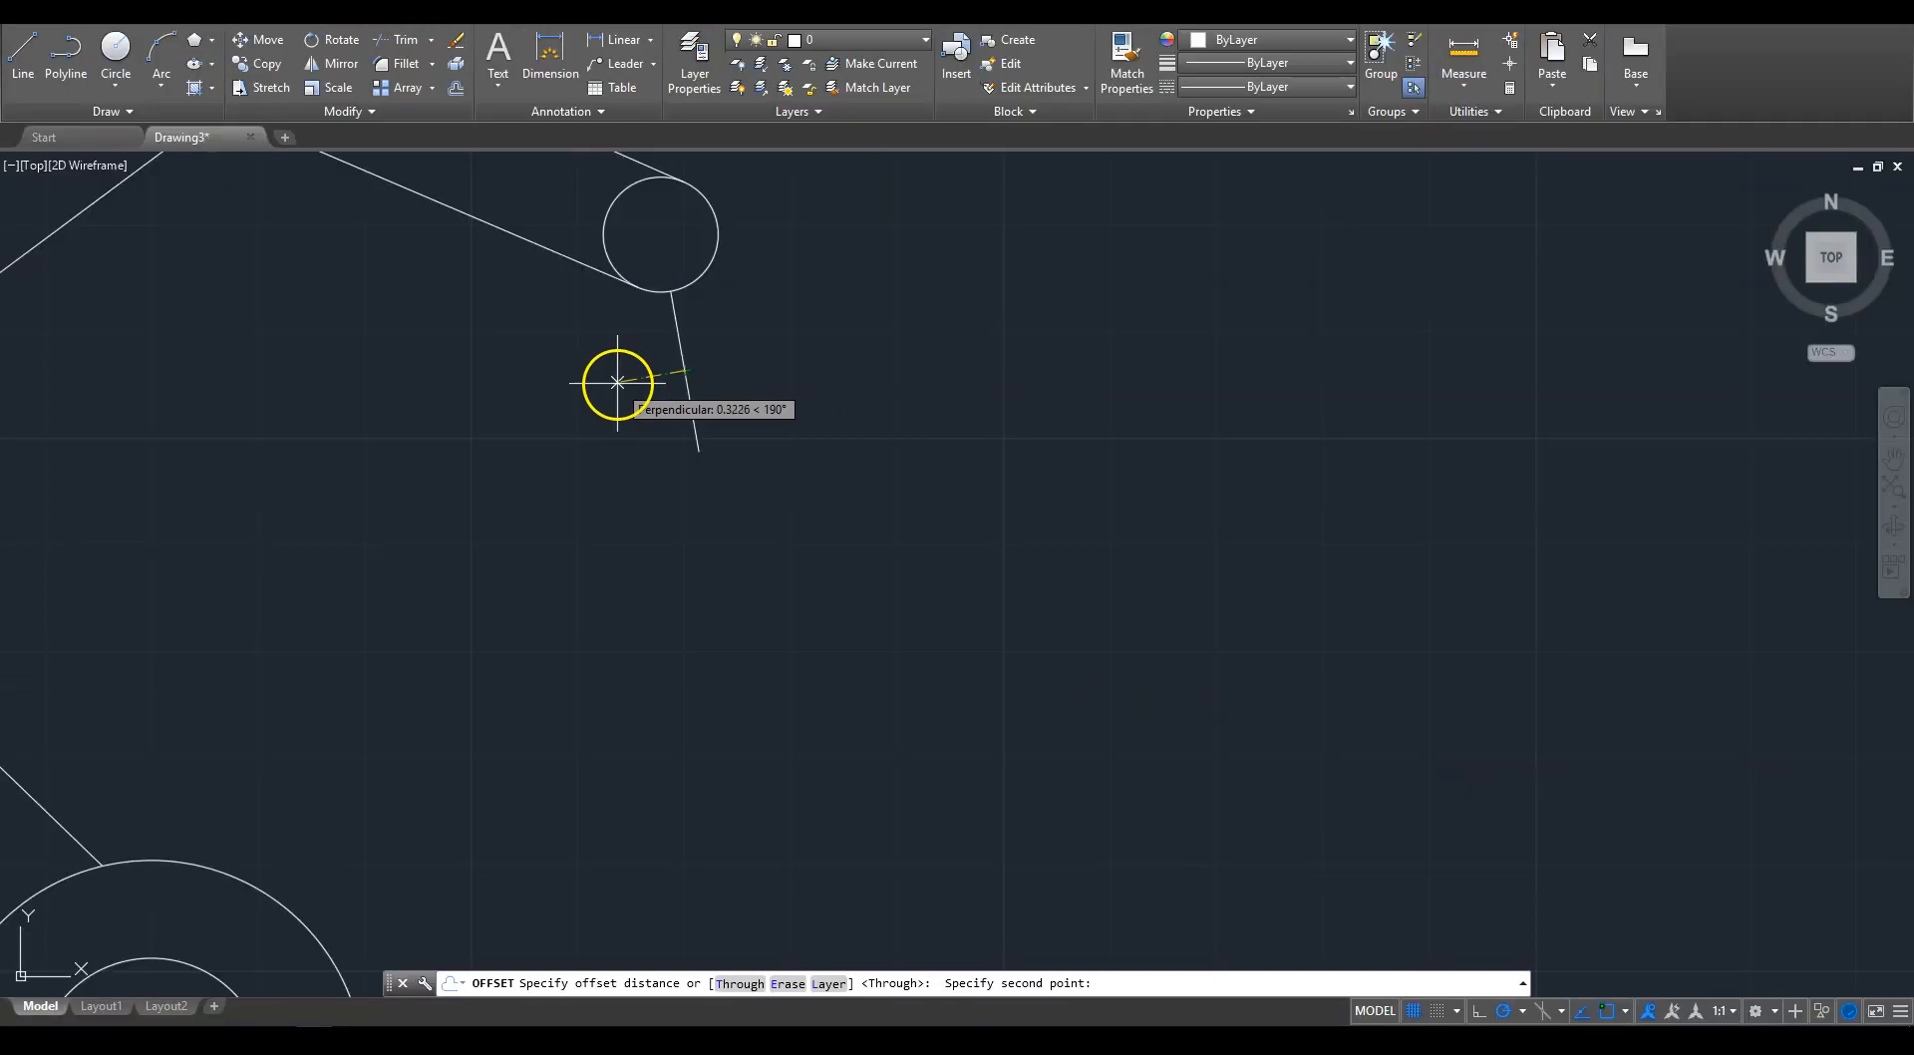
{"action": "scroll", "coordinate": [649, 369], "scroll_direction": "up", "scroll_amount": 5}
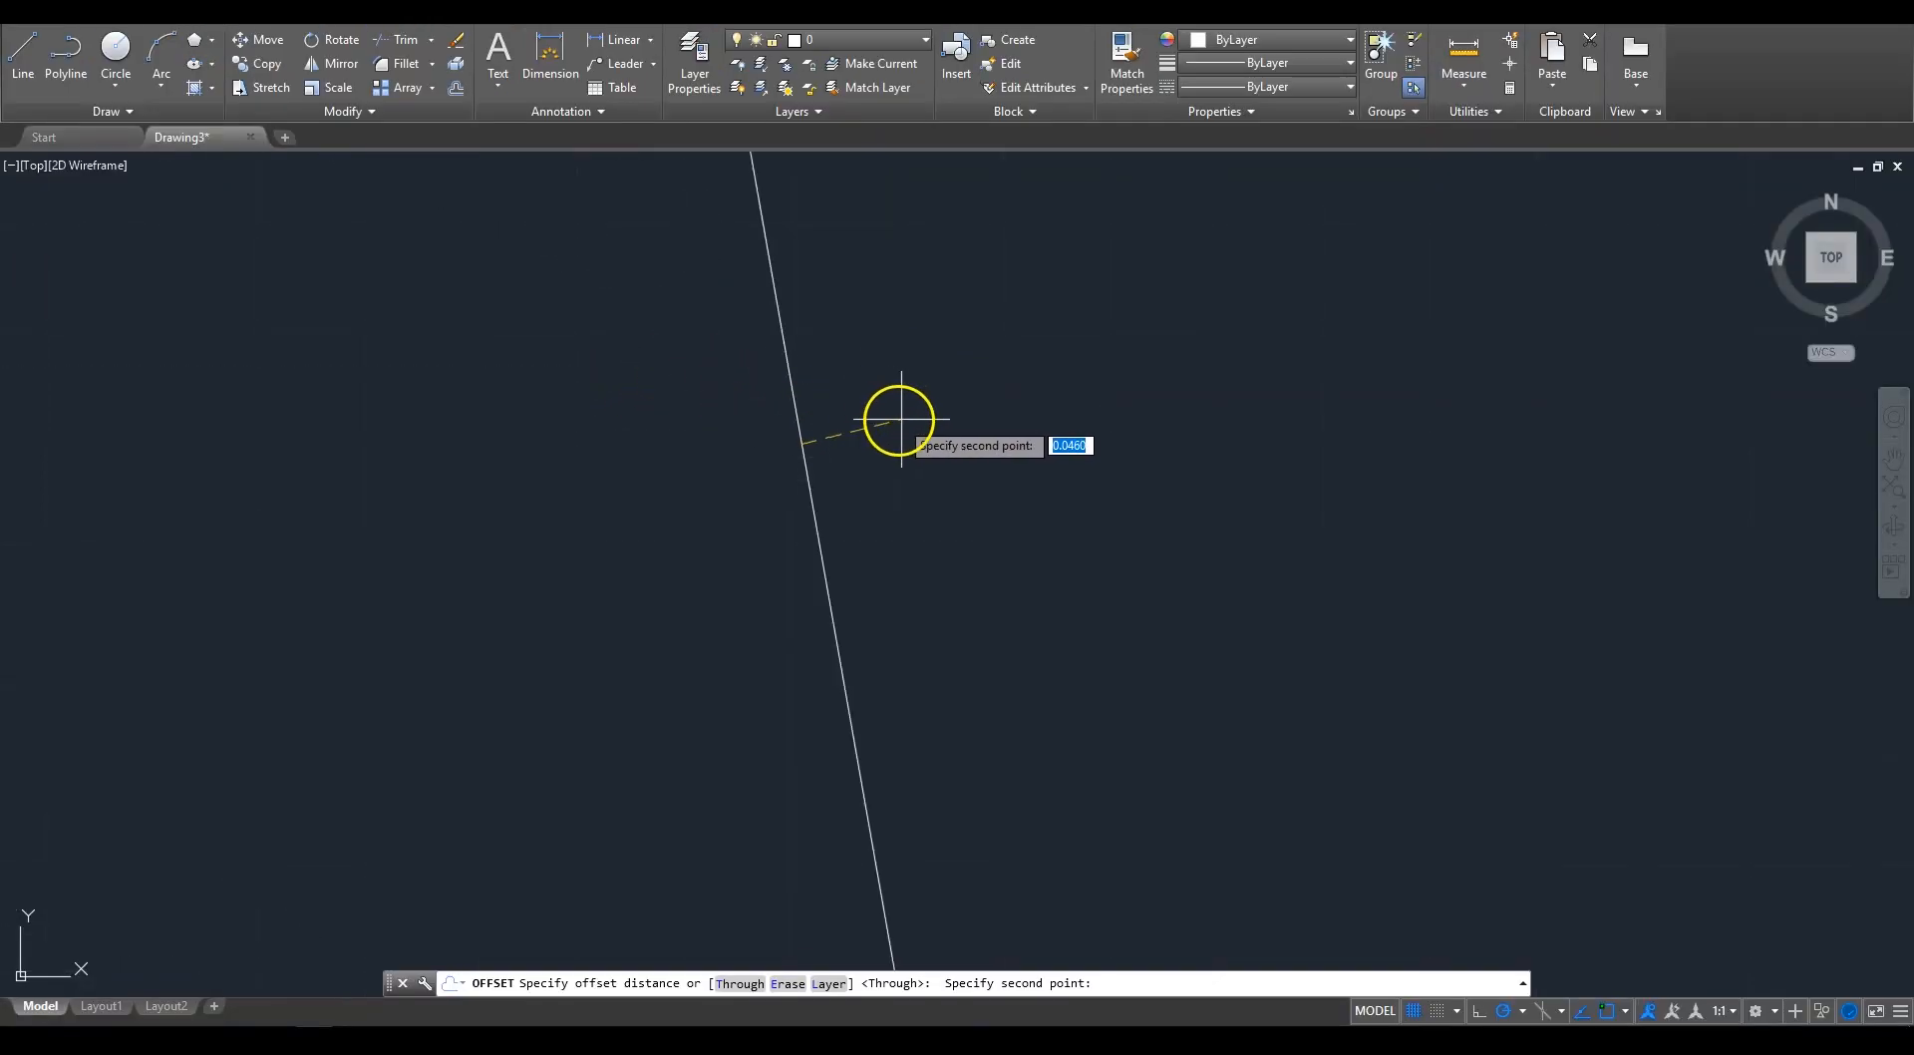
{"action": "left_click", "coordinate": [947, 409]}
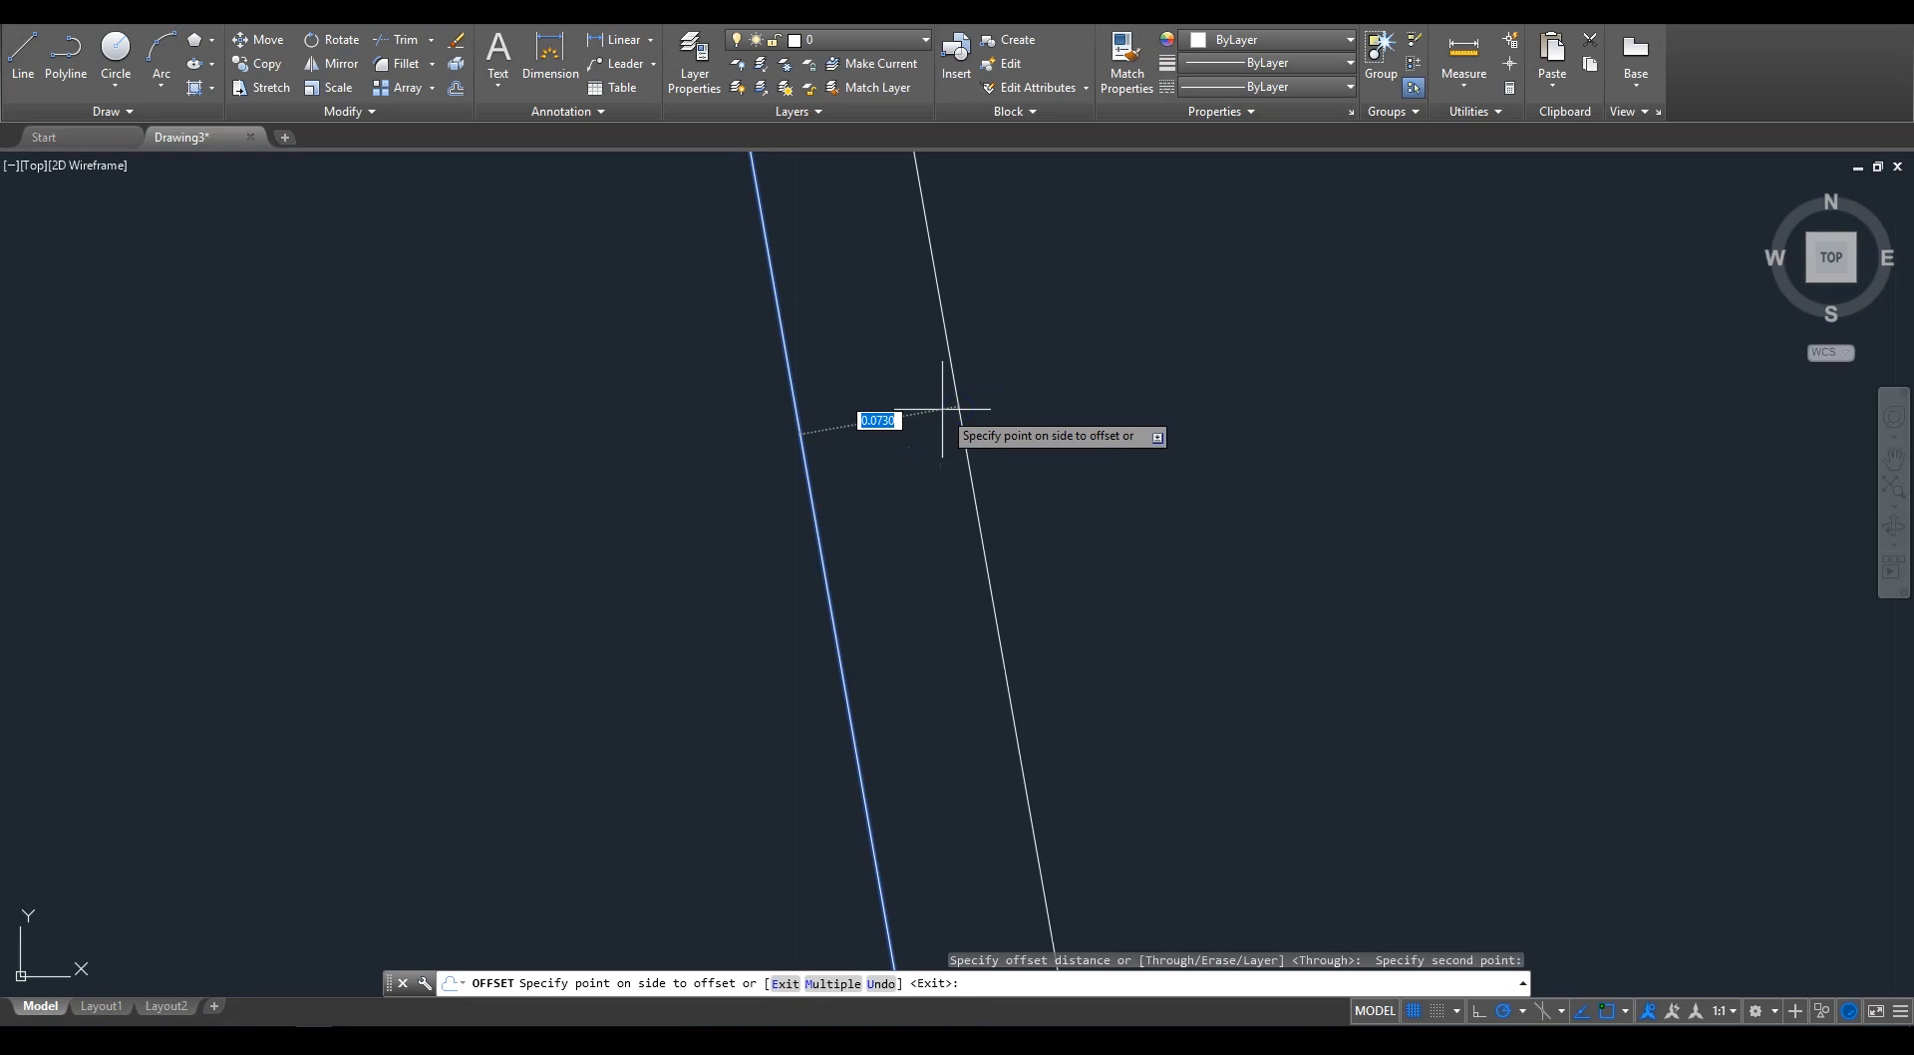
{"action": "left_click", "coordinate": [943, 409]}
Step: Offset the original short line by the same distance to its left
{"action": "scroll", "coordinate": [866, 420], "scroll_direction": "down", "scroll_amount": 8}
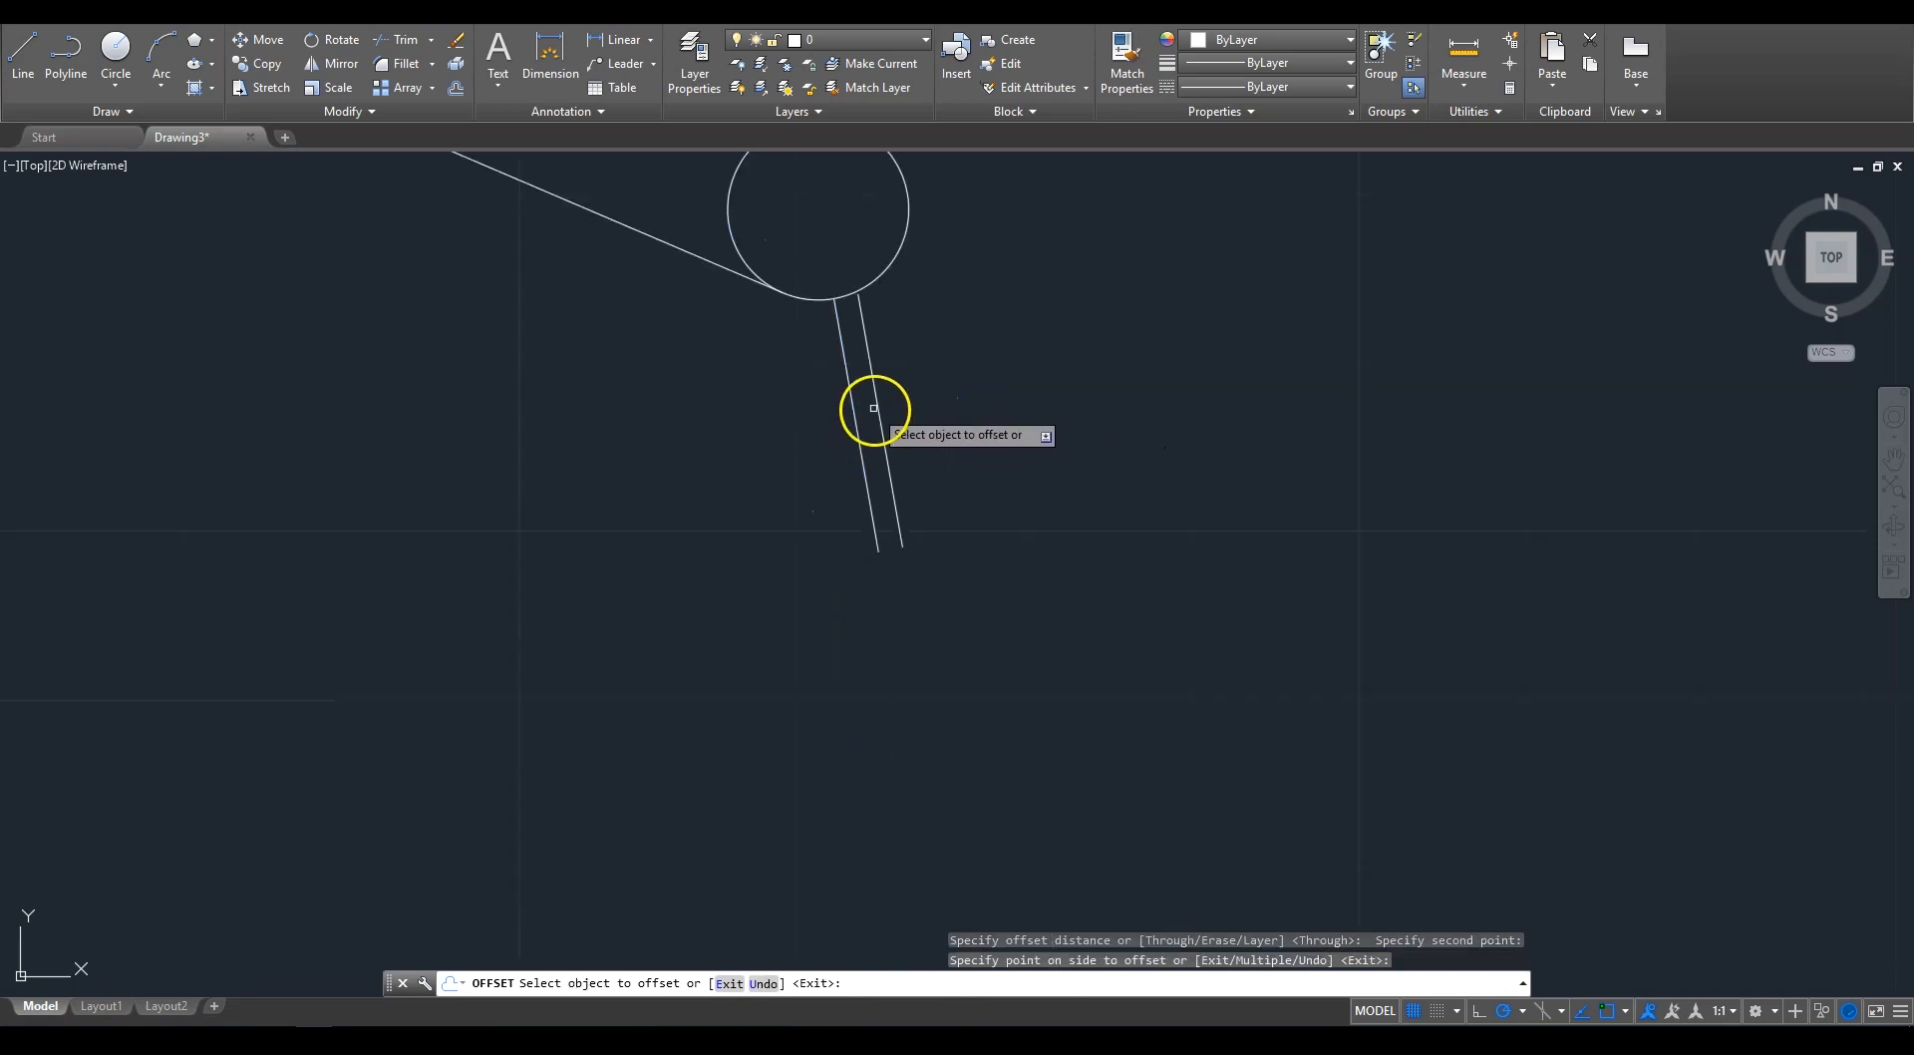
{"action": "scroll", "coordinate": [833, 462], "scroll_direction": "down", "scroll_amount": 2}
{"action": "left_click", "coordinate": [827, 488]}
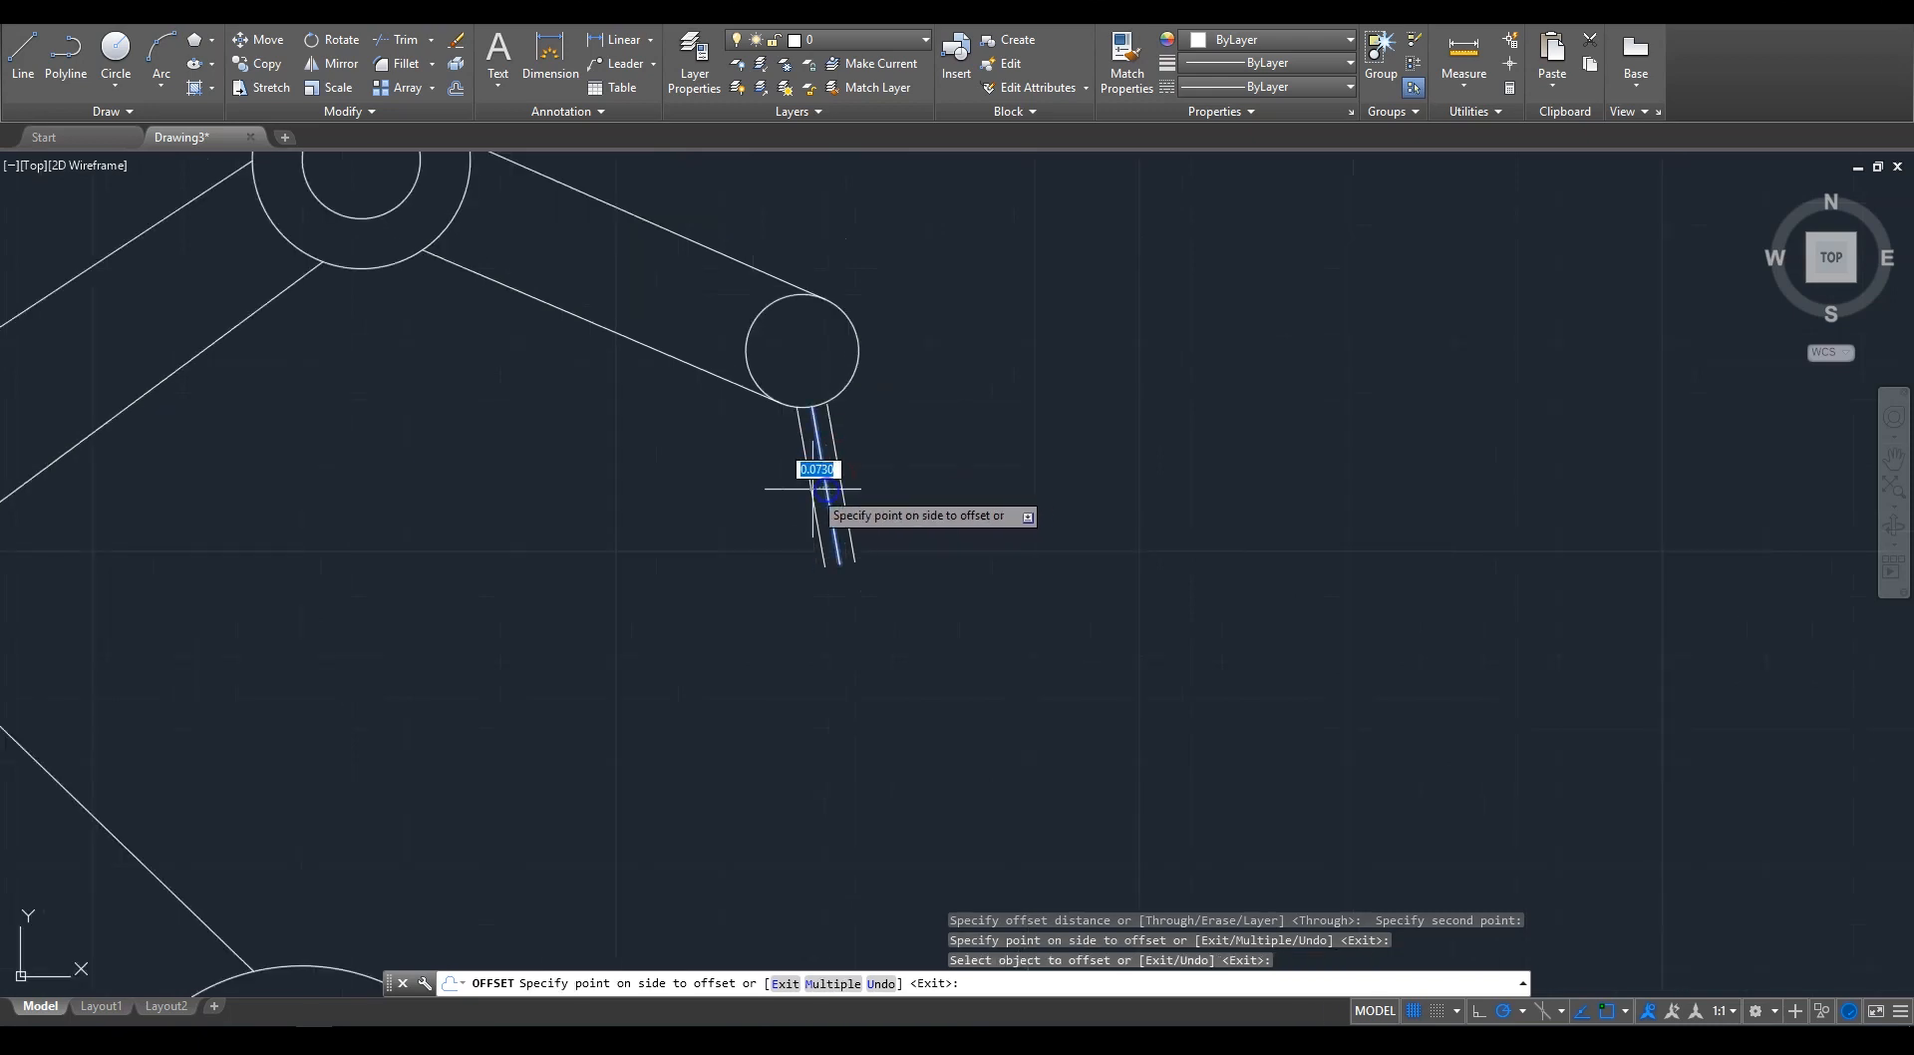
{"action": "left_click", "coordinate": [684, 555]}
{"action": "scroll", "coordinate": [783, 442], "scroll_direction": "up", "scroll_amount": 4}
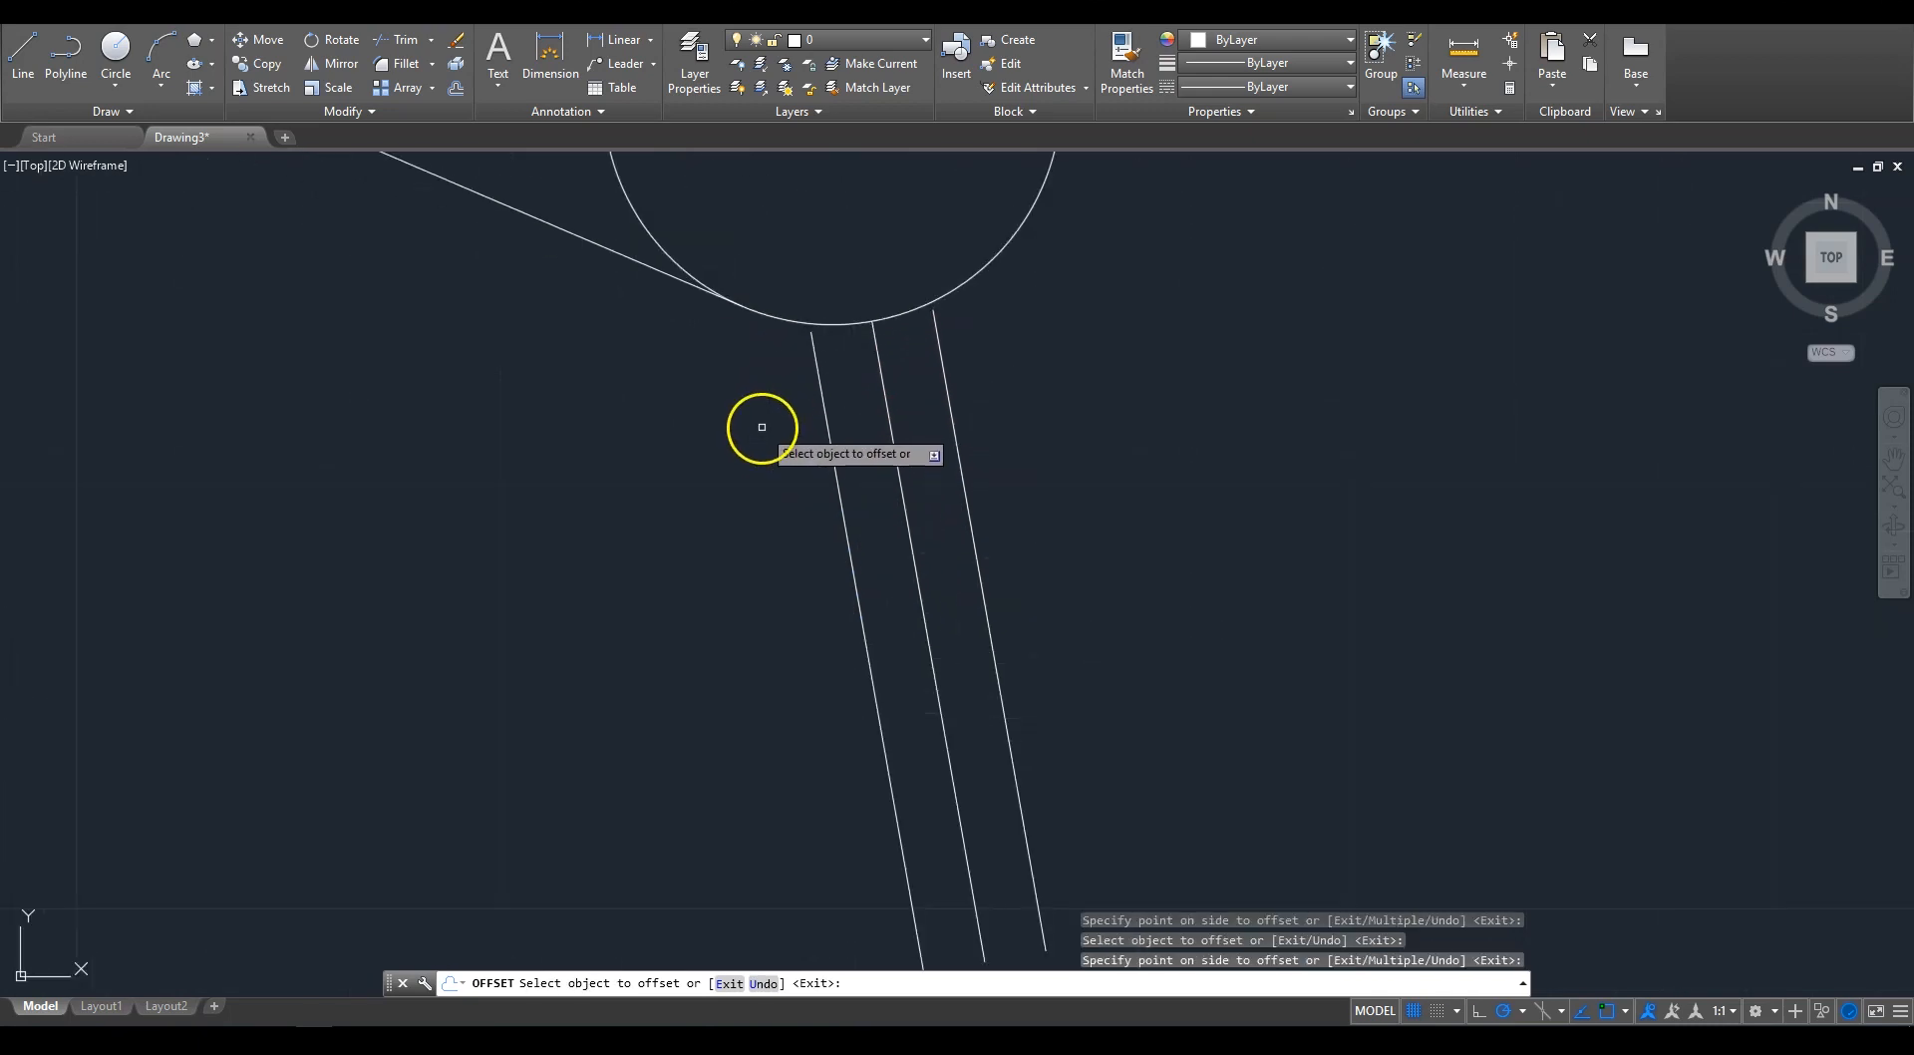
{"action": "key", "text": "Escape"}
{"action": "middle_click_drag", "start_coordinate": [761, 428], "coordinate": [728, 433]}
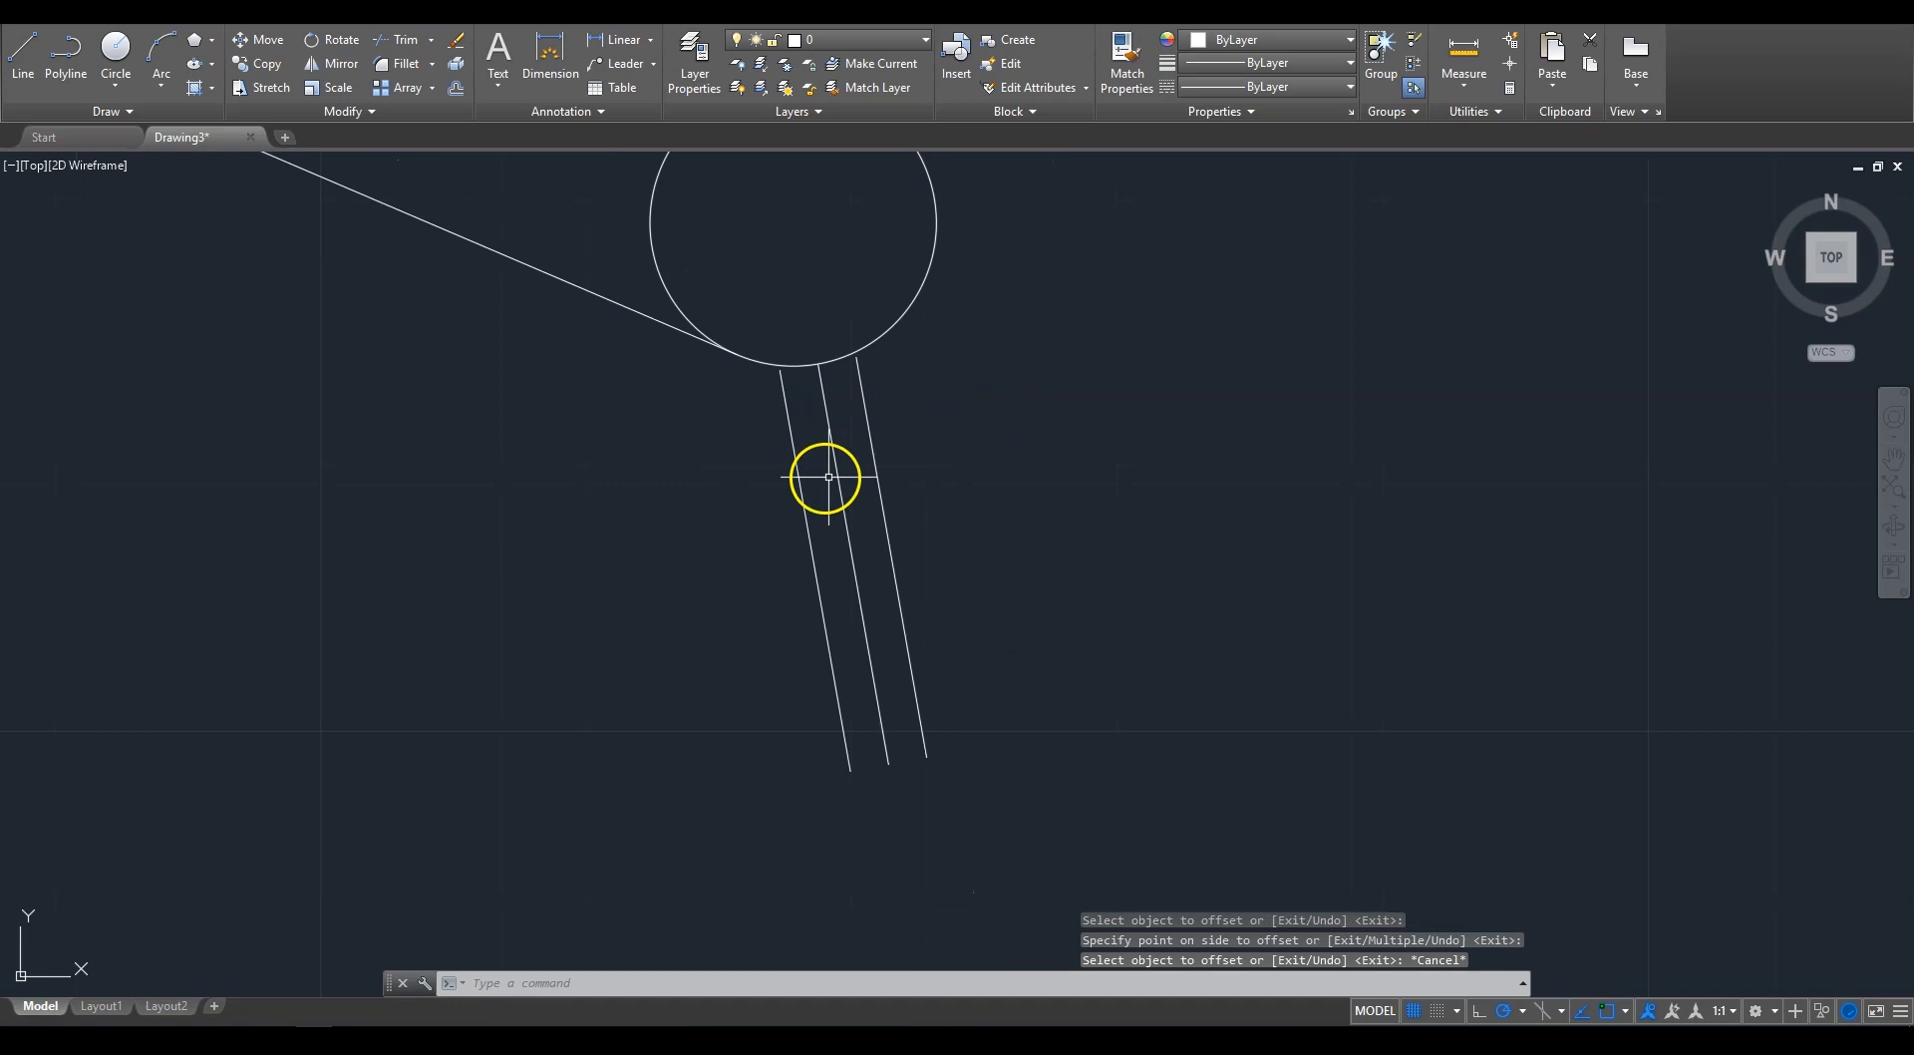
Step: Delete the middle of the three lines below the small end circle and extend the two remaining lines up to the circle
{"action": "left_click", "coordinate": [838, 481]}
{"action": "key", "text": "Delete"}
{"action": "scroll", "coordinate": [814, 333], "scroll_direction": "up", "scroll_amount": 8}
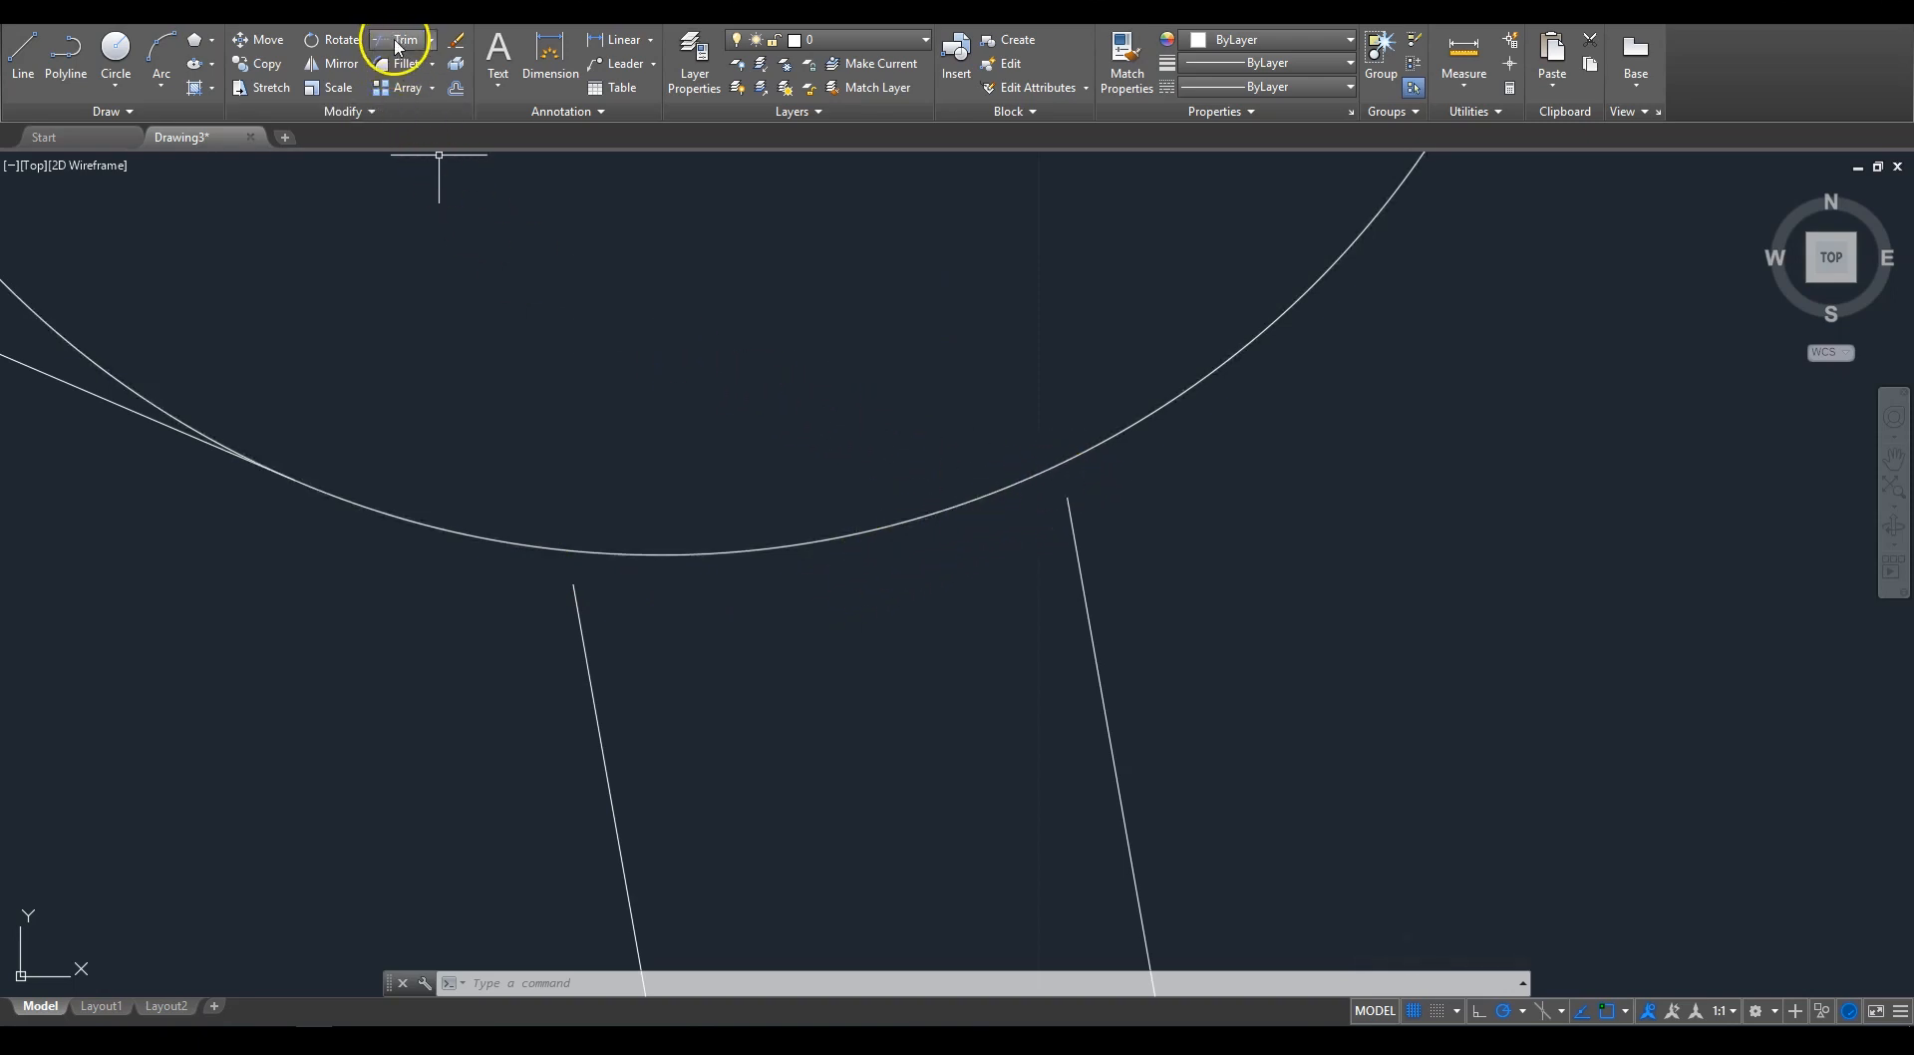
{"action": "left_click", "coordinate": [433, 41]}
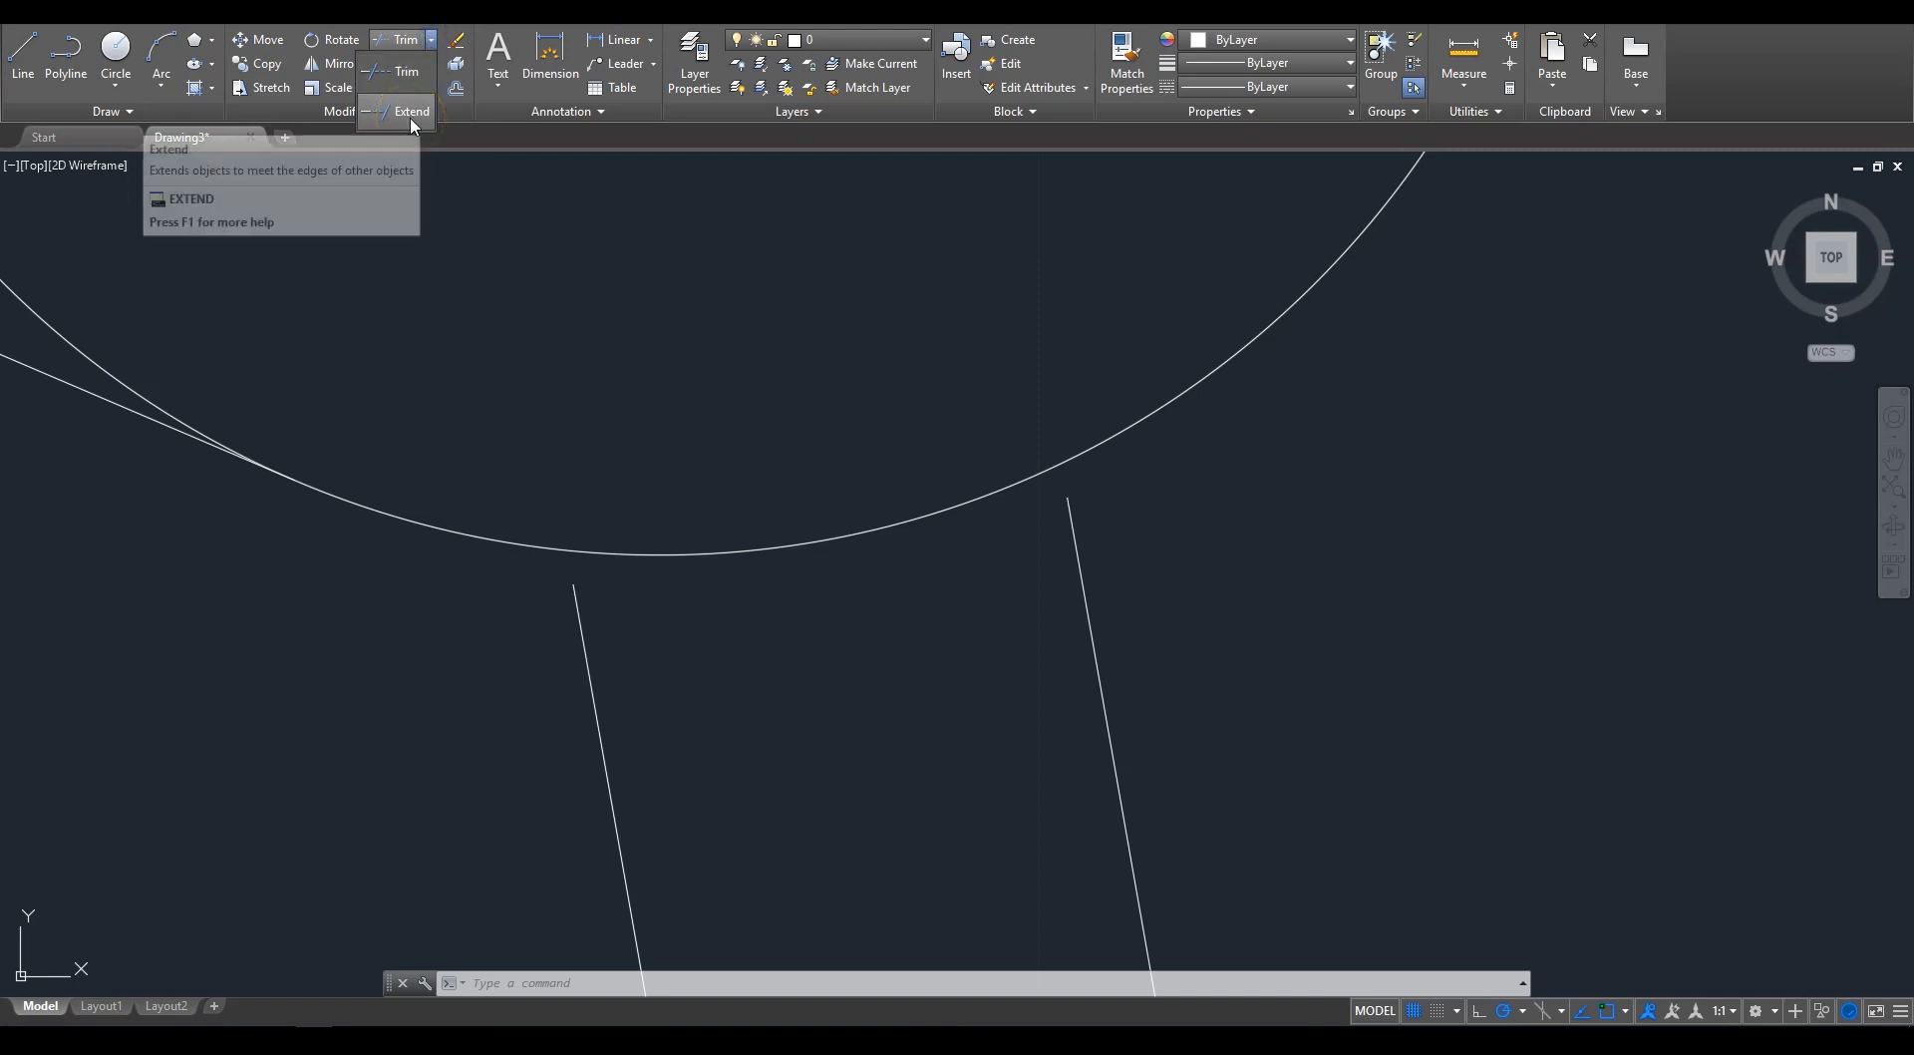
{"action": "left_click", "coordinate": [410, 115]}
{"action": "left_click", "coordinate": [883, 498]}
{"action": "left_click", "coordinate": [841, 545]}
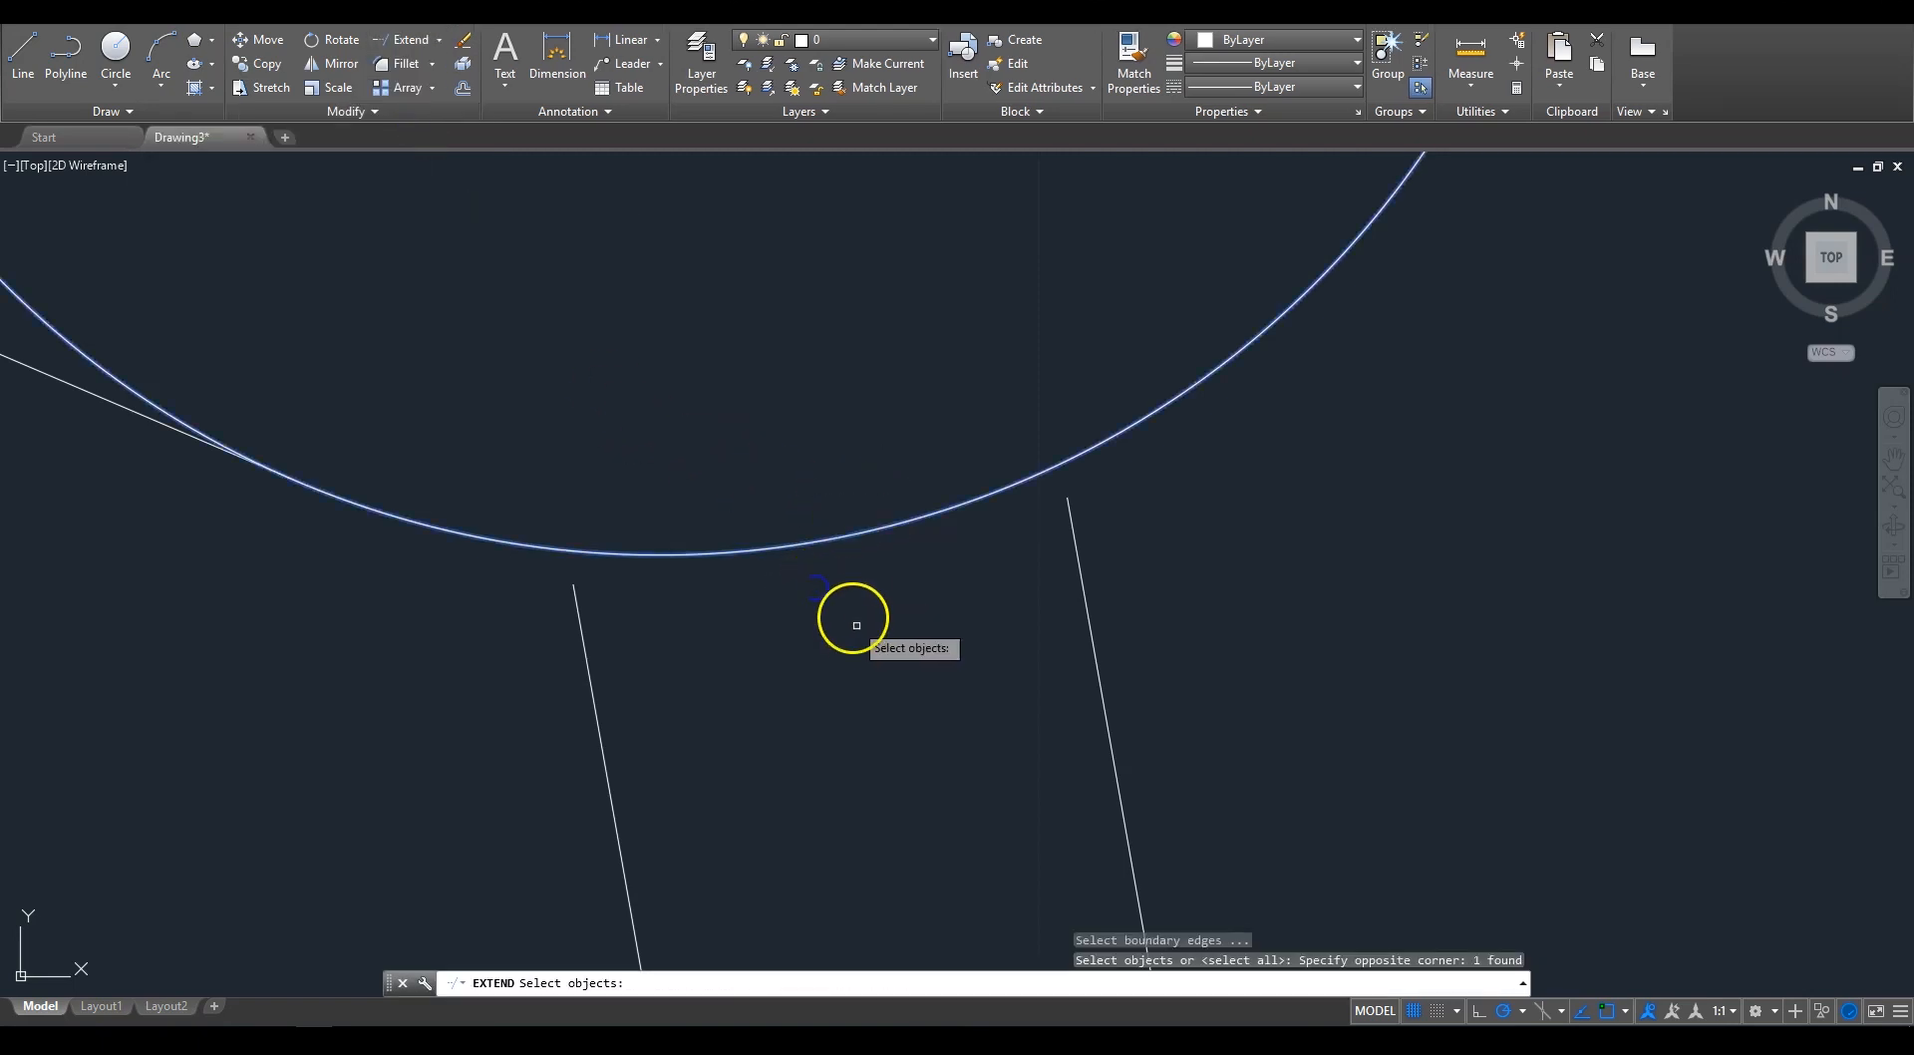
{"action": "key", "text": "Return"}
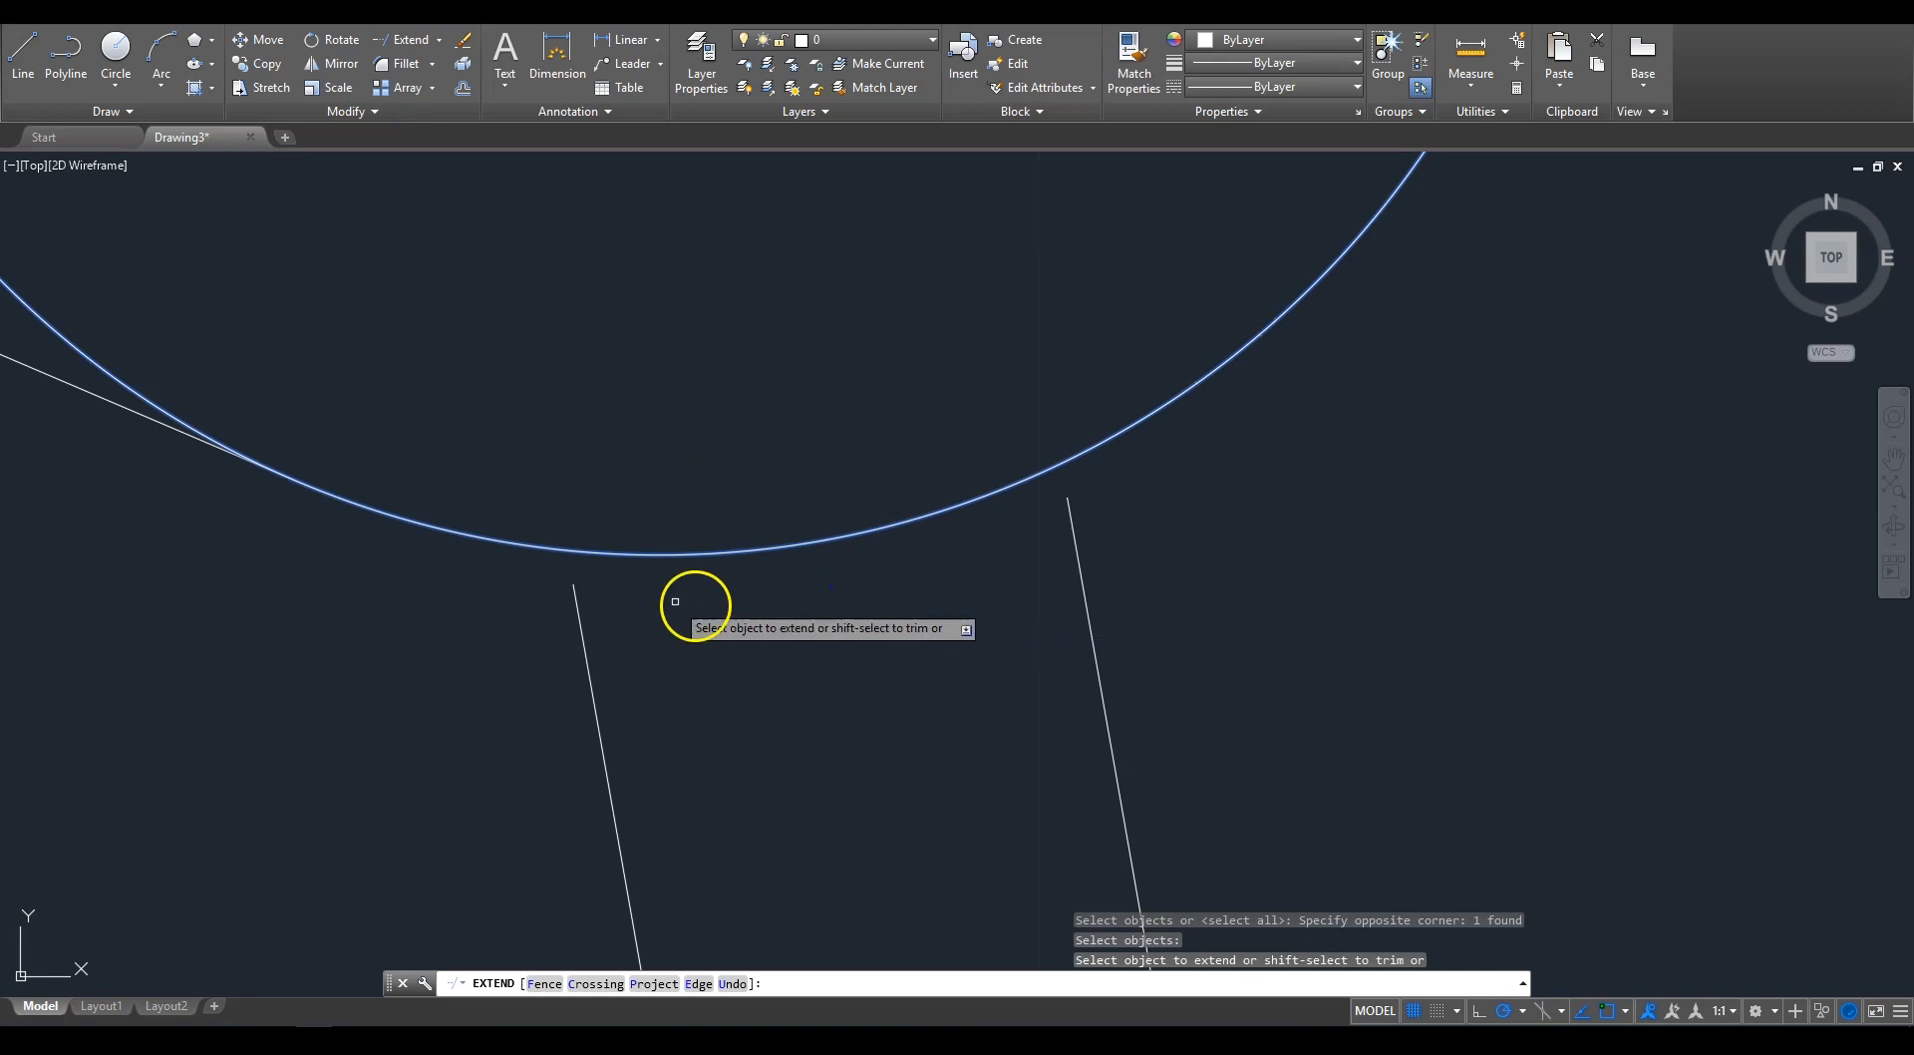
{"action": "left_click", "coordinate": [571, 605]}
{"action": "left_click", "coordinate": [1072, 521]}
{"action": "scroll", "coordinate": [1057, 539], "scroll_direction": "down", "scroll_amount": 10}
{"action": "right_click", "coordinate": [1014, 605]}
{"action": "left_click", "coordinate": [1034, 610]}
Step: Draw a two-point circle whose diameter spans the lower ends of the two parallel finger lines
{"action": "scroll", "coordinate": [973, 789], "scroll_direction": "up", "scroll_amount": 4}
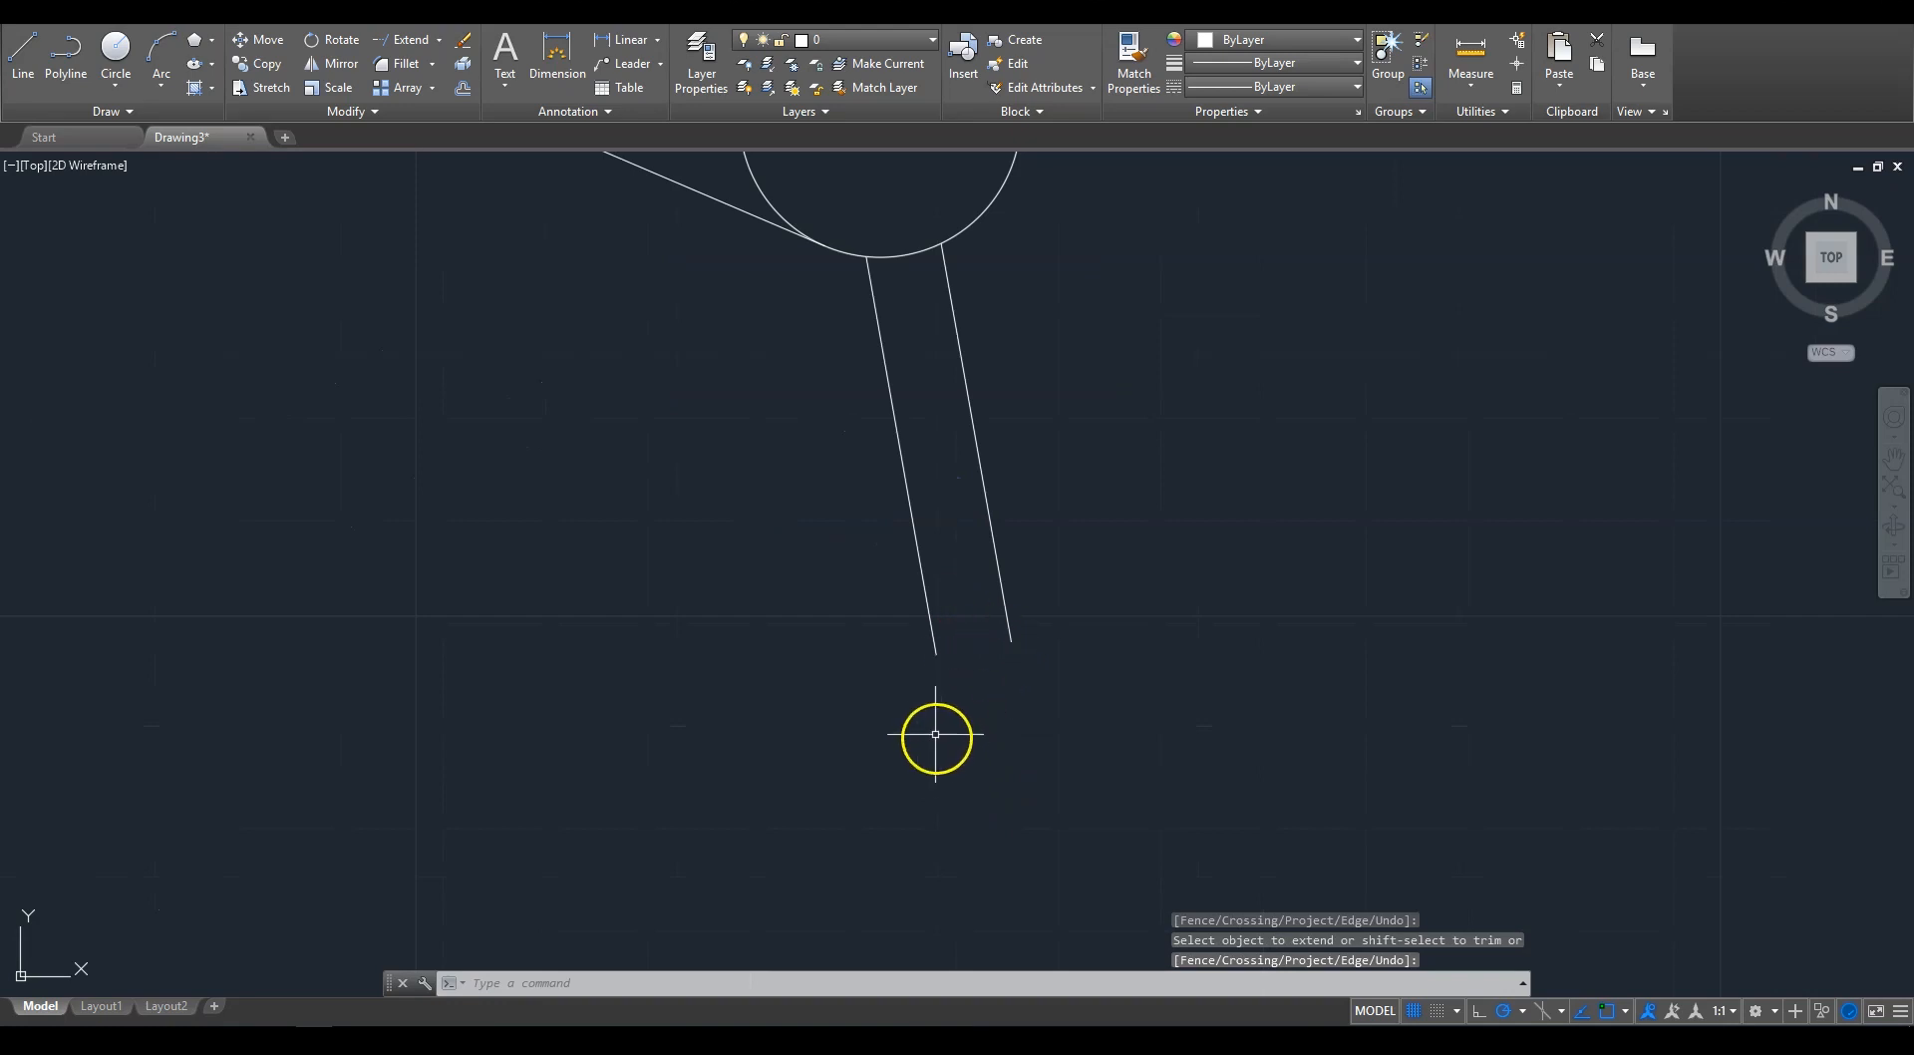
{"action": "left_click", "coordinate": [114, 85]}
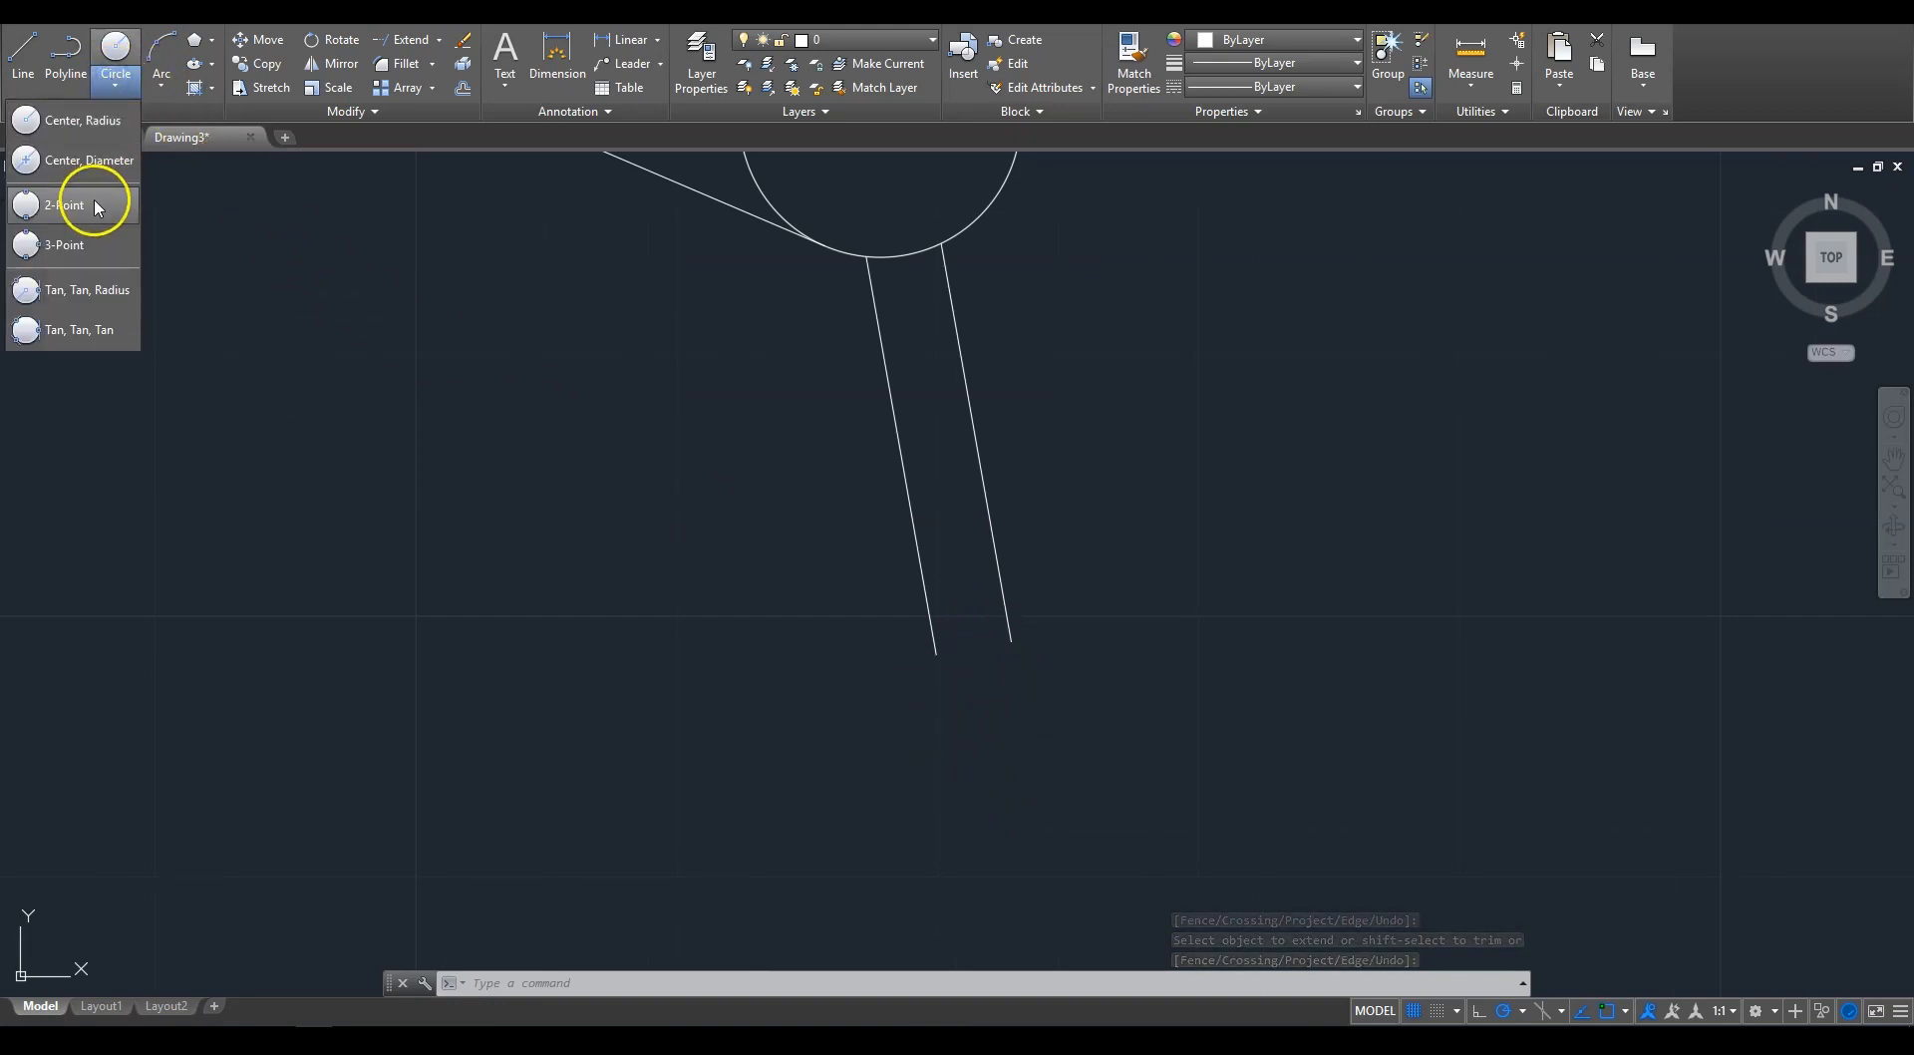
{"action": "left_click", "coordinate": [64, 204]}
{"action": "left_click", "coordinate": [936, 655]}
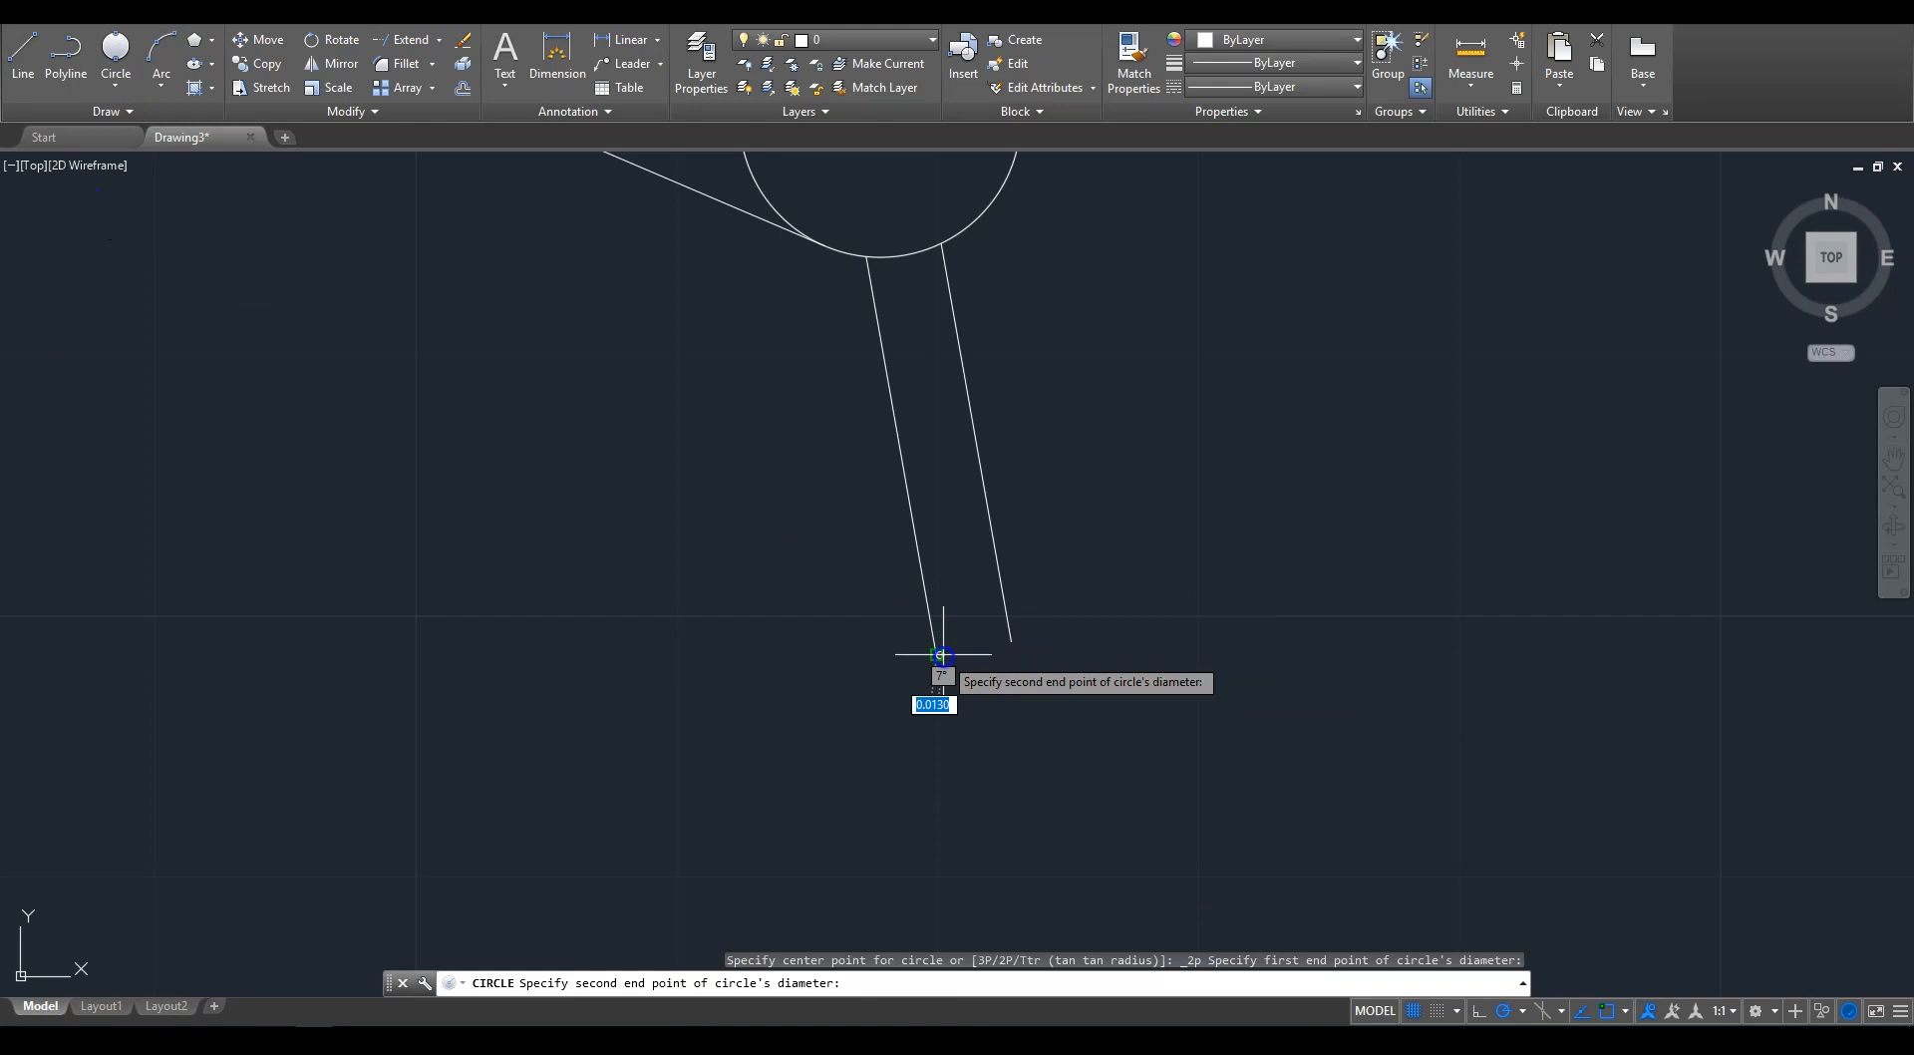
{"action": "left_click", "coordinate": [1011, 643]}
{"action": "right_click", "coordinate": [1084, 553]}
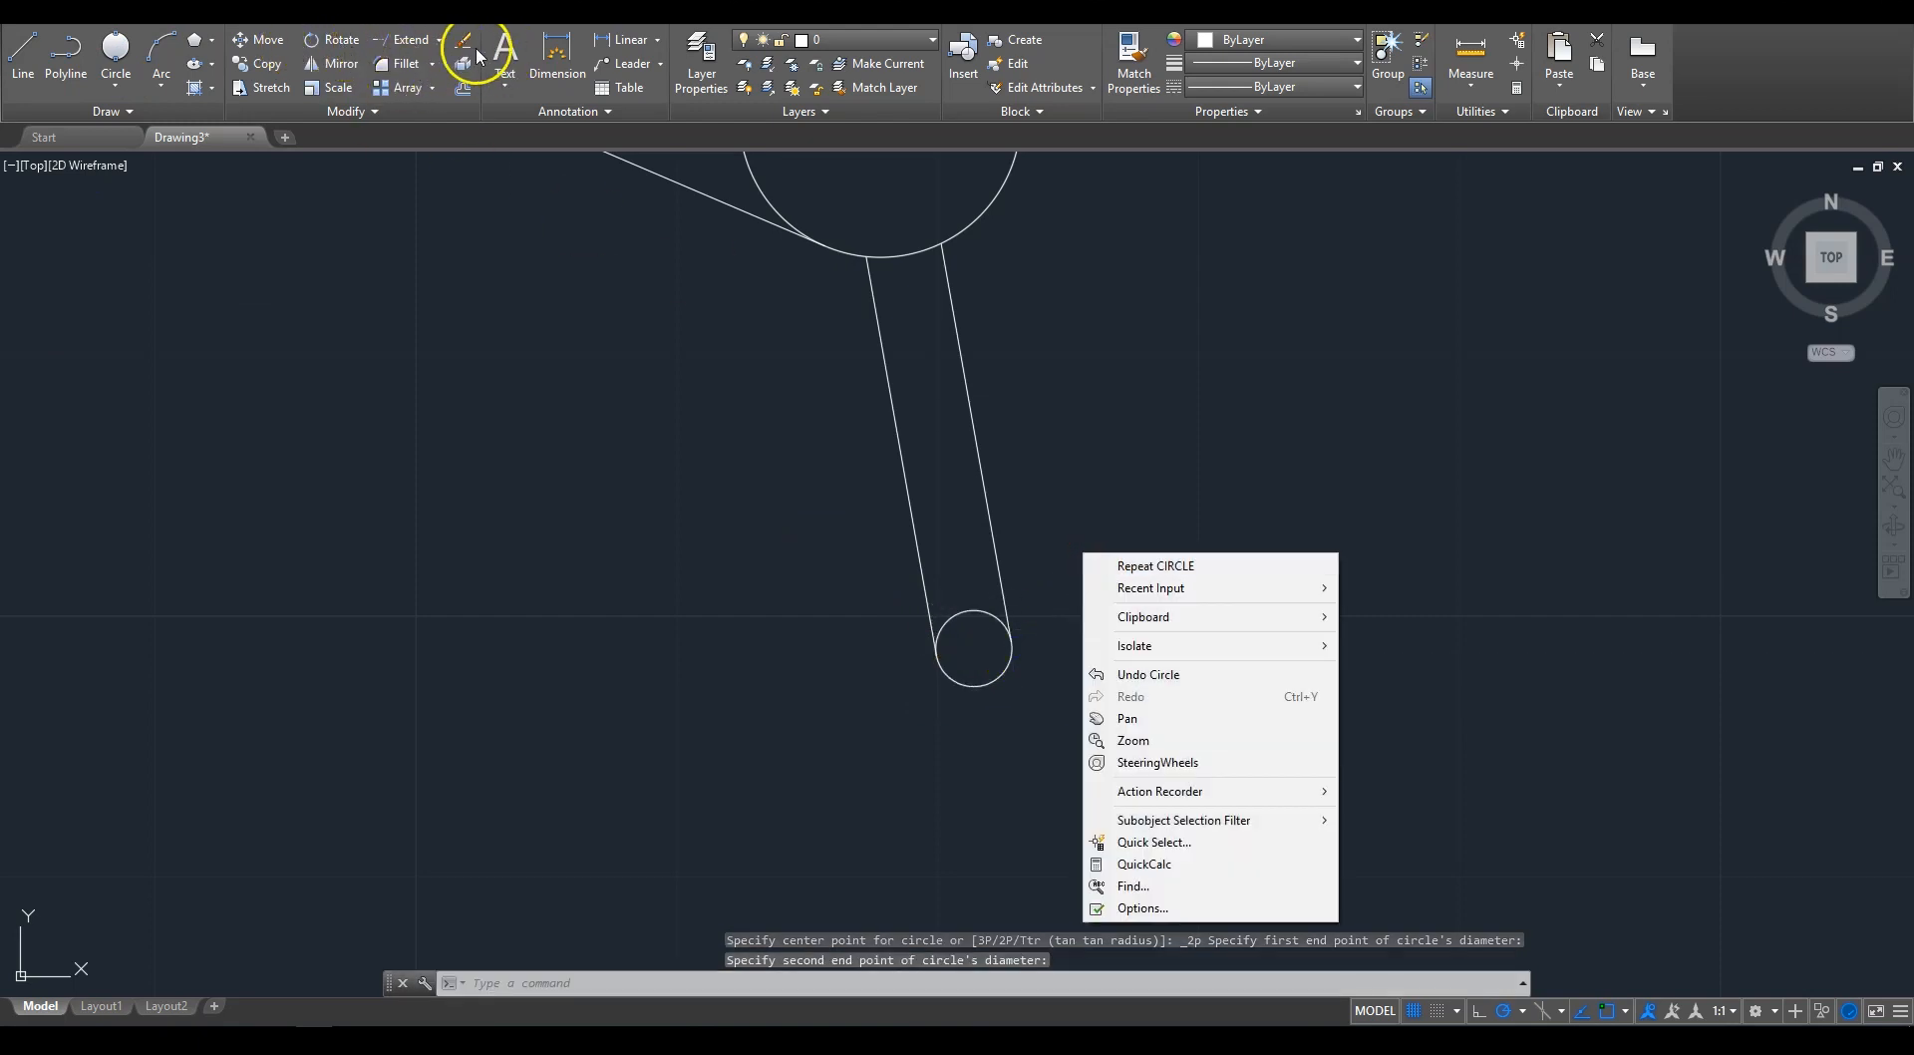
Step: Trim away the upper half of the fingertip circle between the two lines, leaving a rounded end
{"action": "left_click", "coordinate": [440, 41]}
{"action": "left_click", "coordinate": [403, 71]}
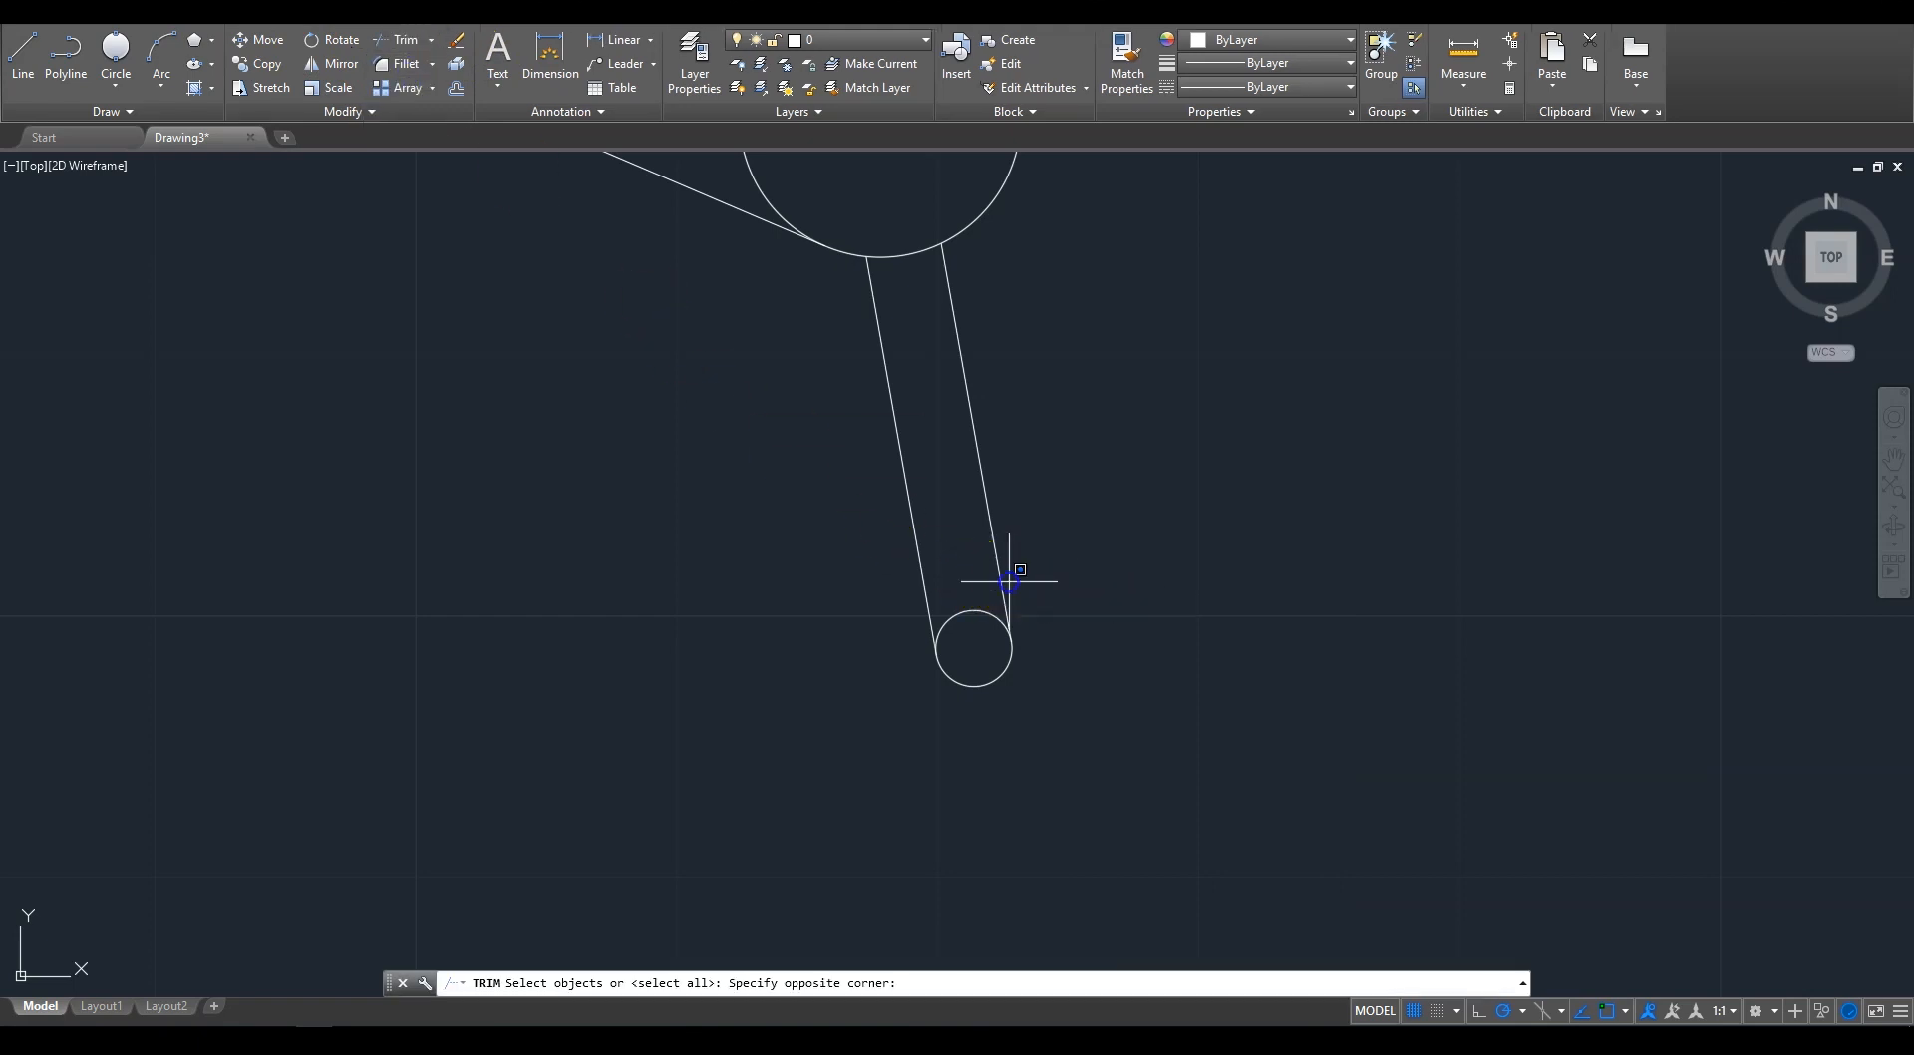
{"action": "left_click", "coordinate": [907, 662]}
{"action": "right_click", "coordinate": [907, 662]}
{"action": "left_click", "coordinate": [965, 618]}
{"action": "left_click", "coordinate": [965, 573]}
{"action": "key", "text": "Escape"}
Step: Make a rotated copy of the finger's two lines and arc about the centre of the small end circle
{"action": "scroll", "coordinate": [998, 376], "scroll_direction": "down", "scroll_amount": 5}
{"action": "scroll", "coordinate": [887, 428], "scroll_direction": "up", "scroll_amount": 3}
{"action": "scroll", "coordinate": [859, 499], "scroll_direction": "up", "scroll_amount": 4}
{"action": "scroll", "coordinate": [858, 499], "scroll_direction": "down", "scroll_amount": 2}
{"action": "left_click", "coordinate": [858, 504]}
{"action": "left_click", "coordinate": [691, 725]}
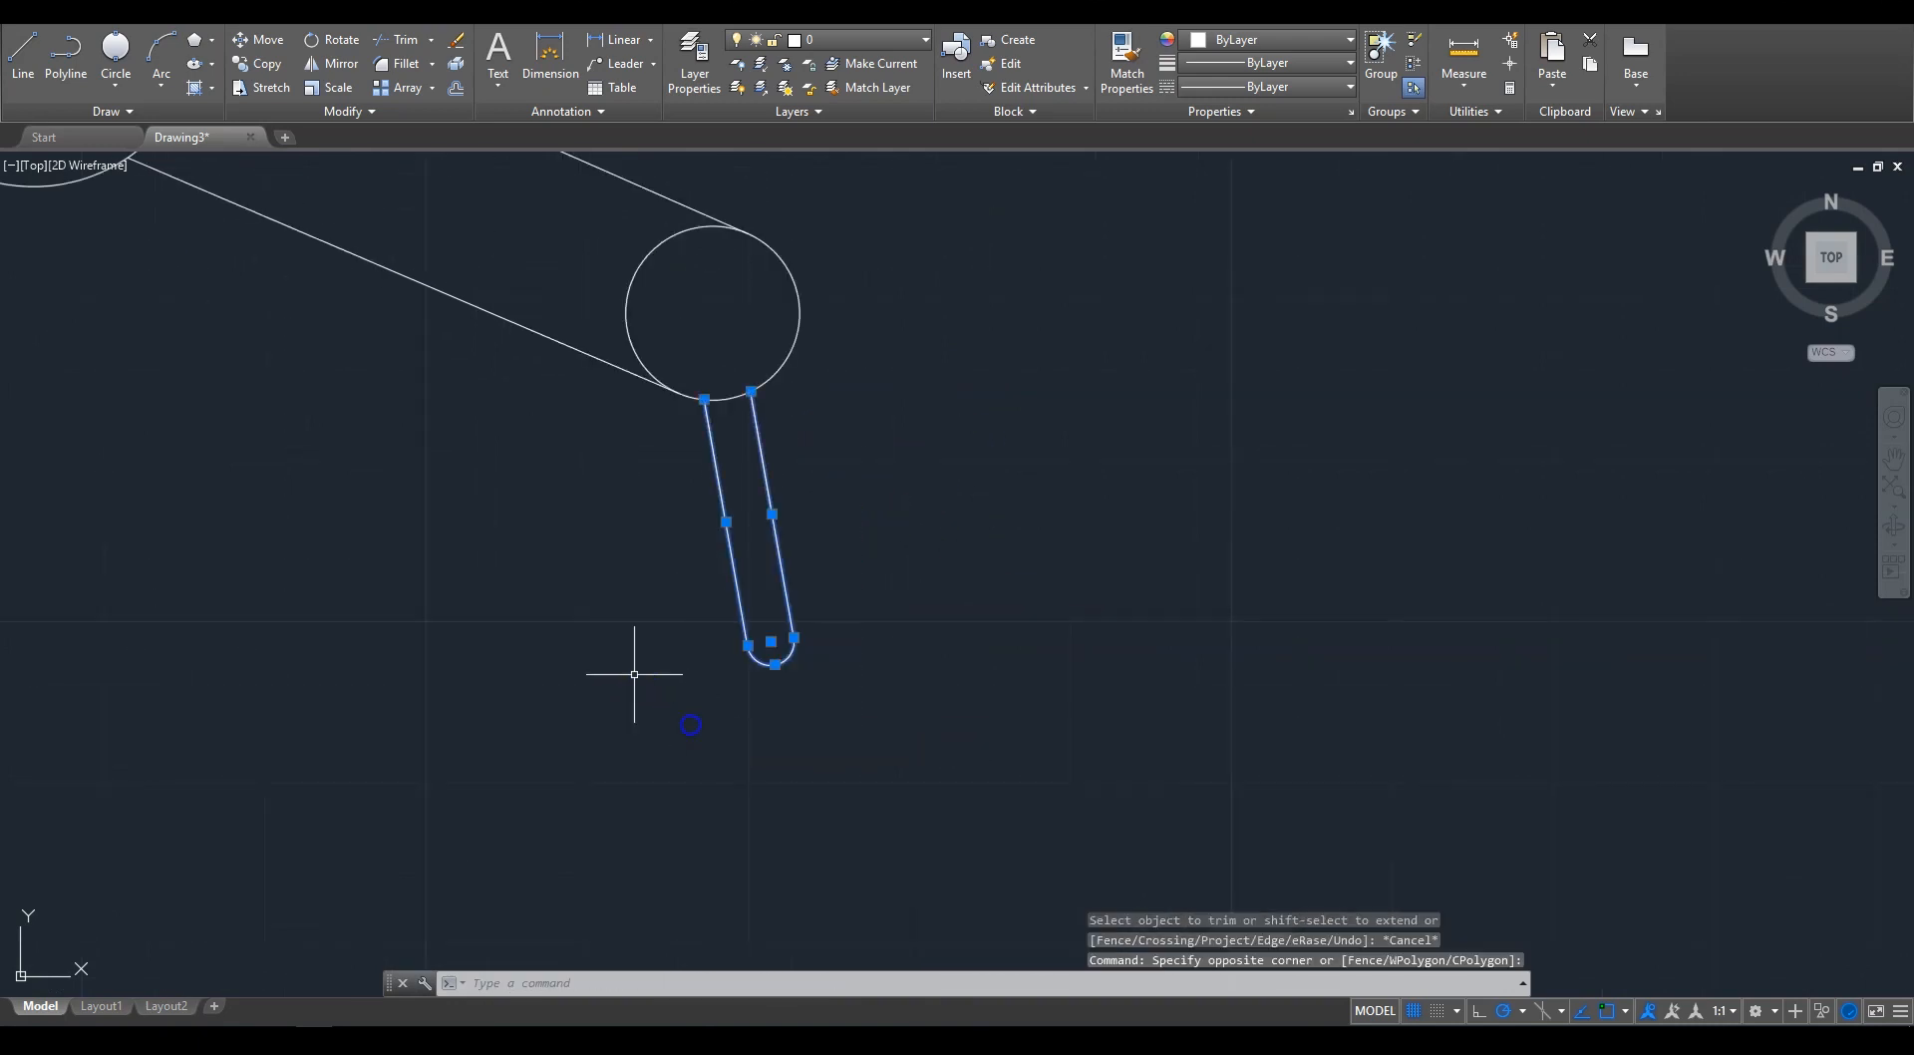
{"action": "left_click", "coordinate": [333, 42]}
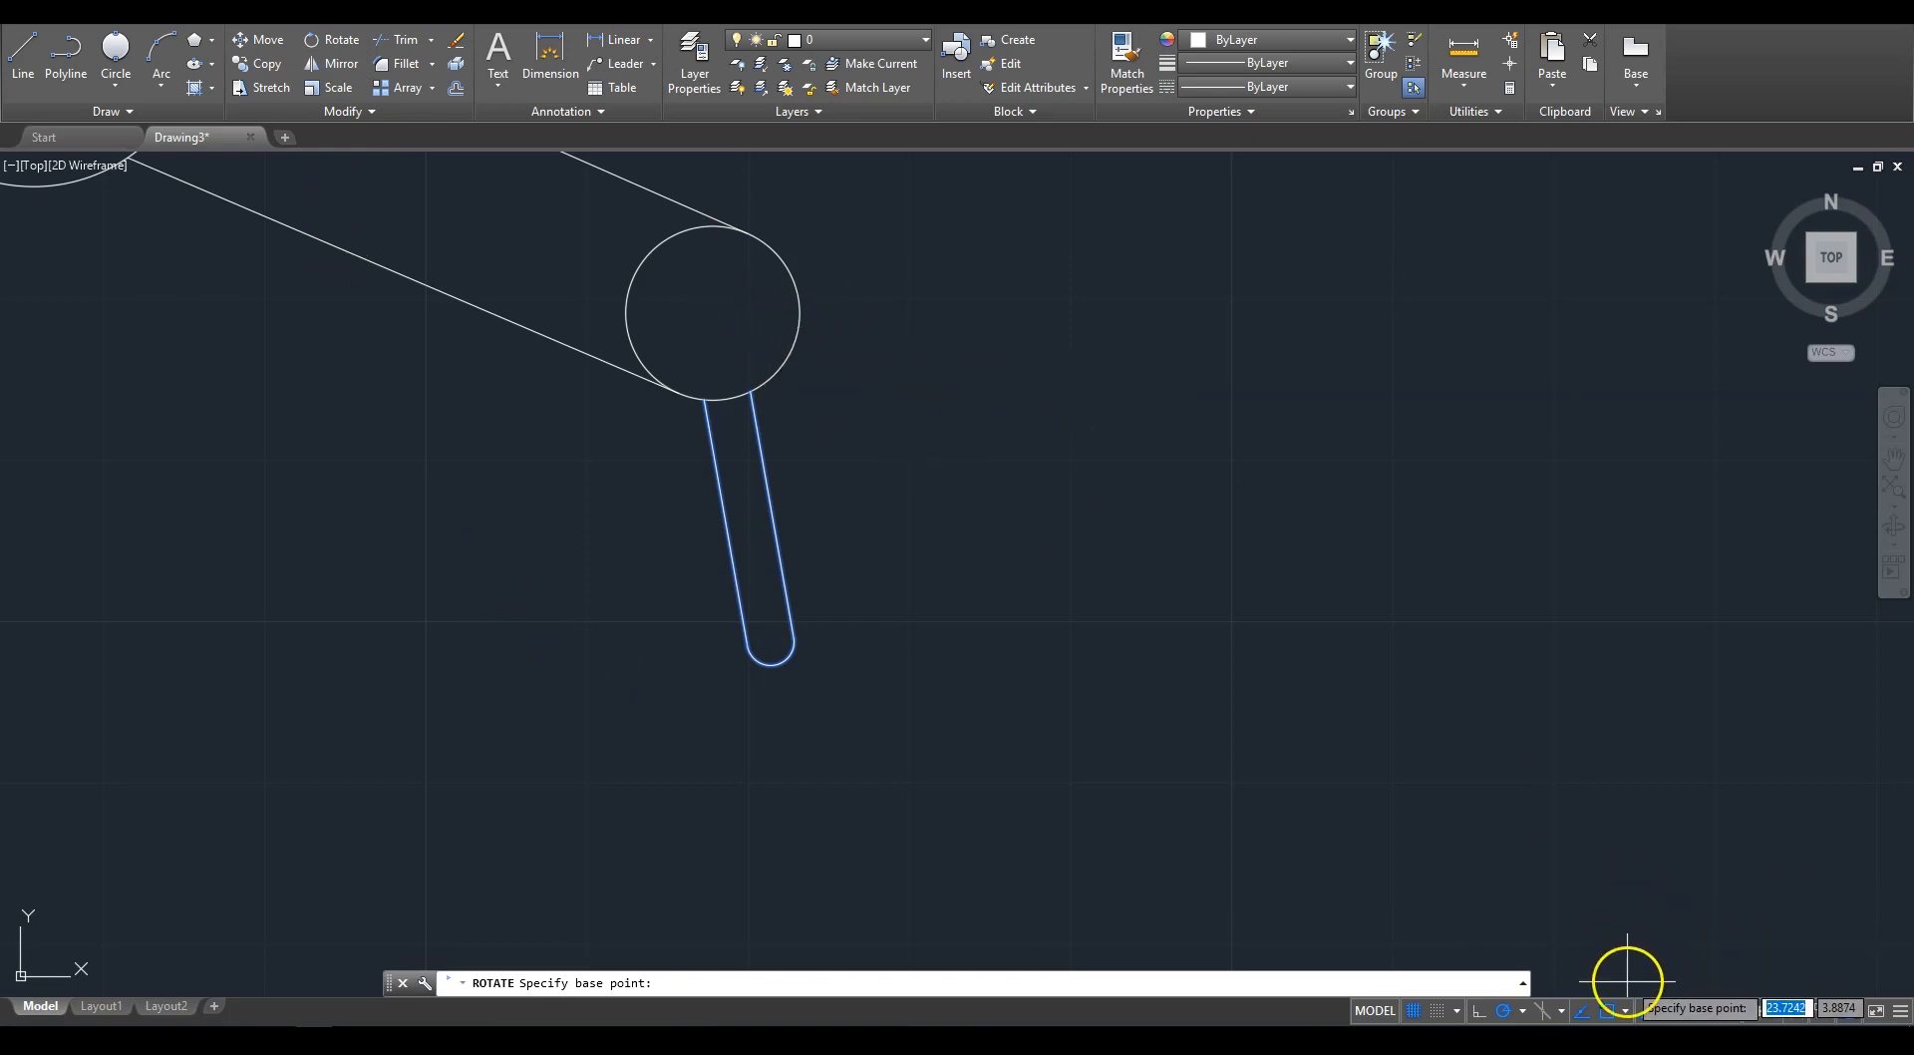
{"action": "left_click", "coordinate": [1626, 1012]}
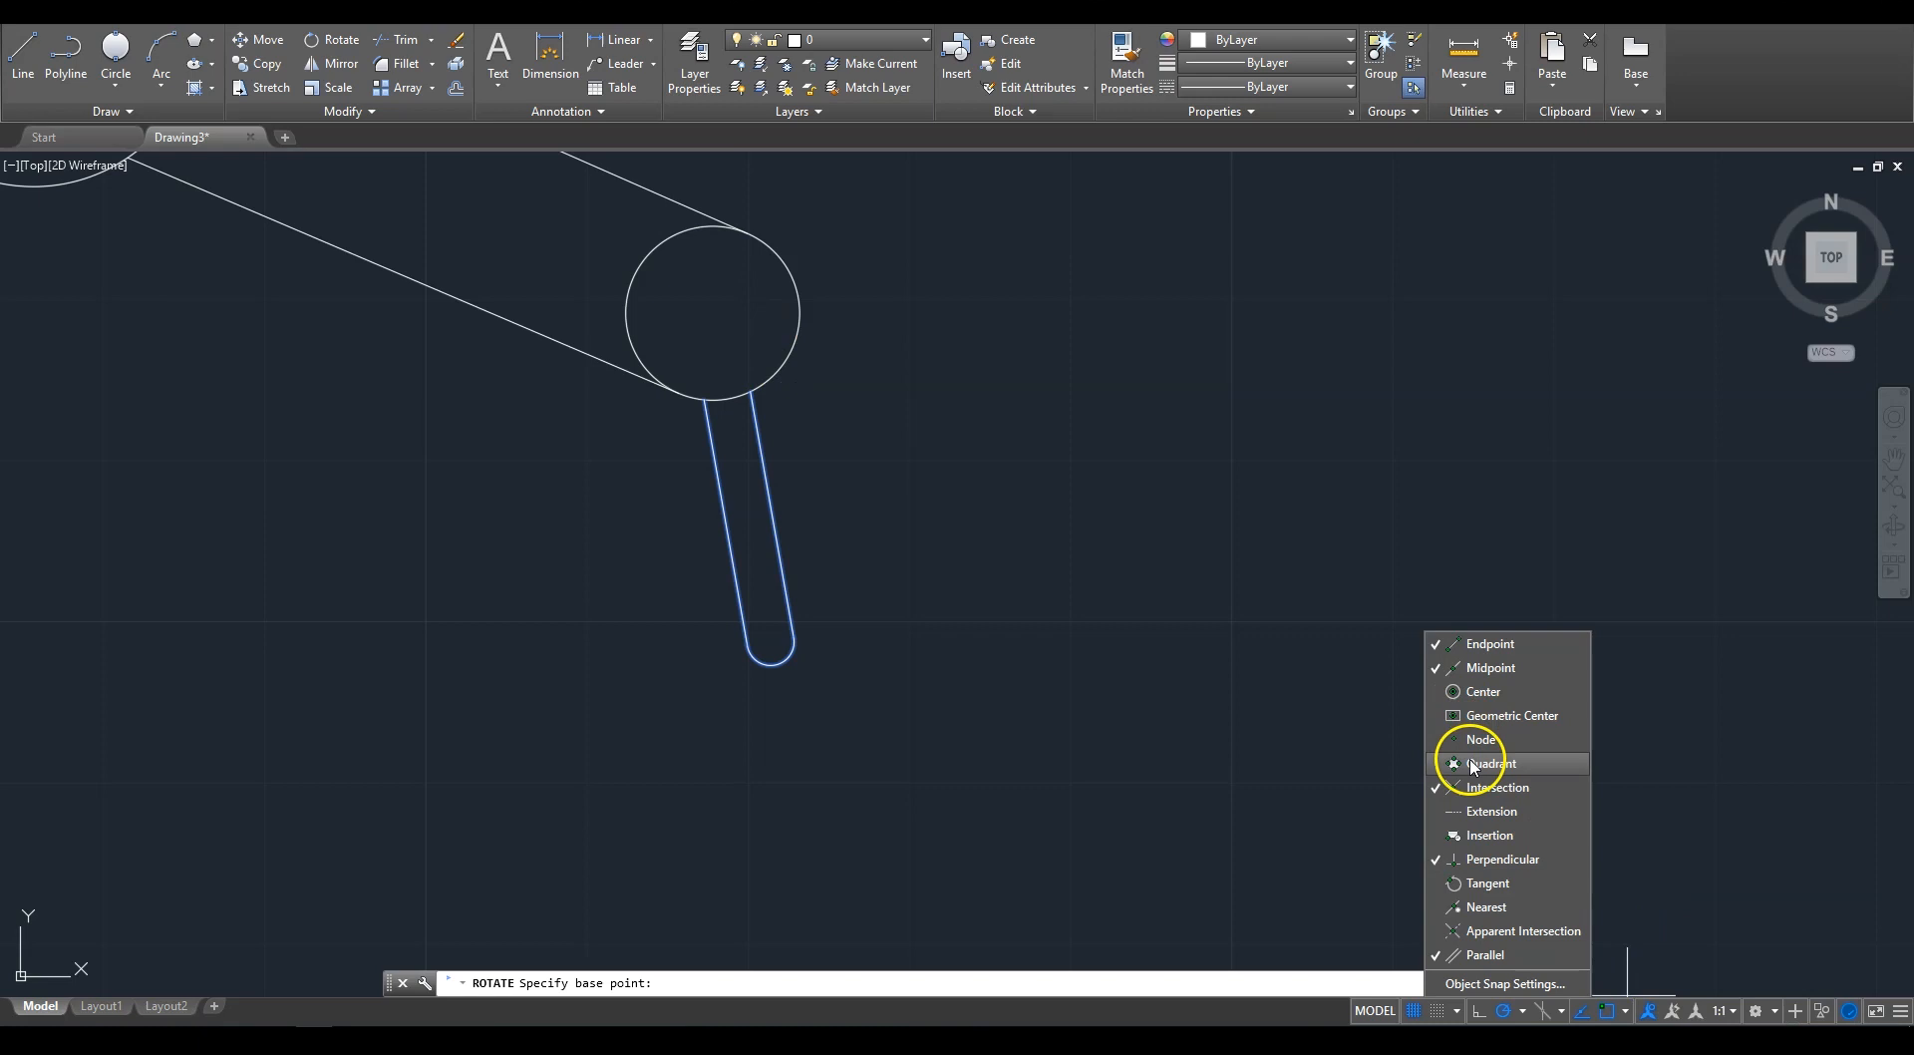
{"action": "left_click", "coordinate": [902, 423]}
{"action": "left_click", "coordinate": [713, 313]}
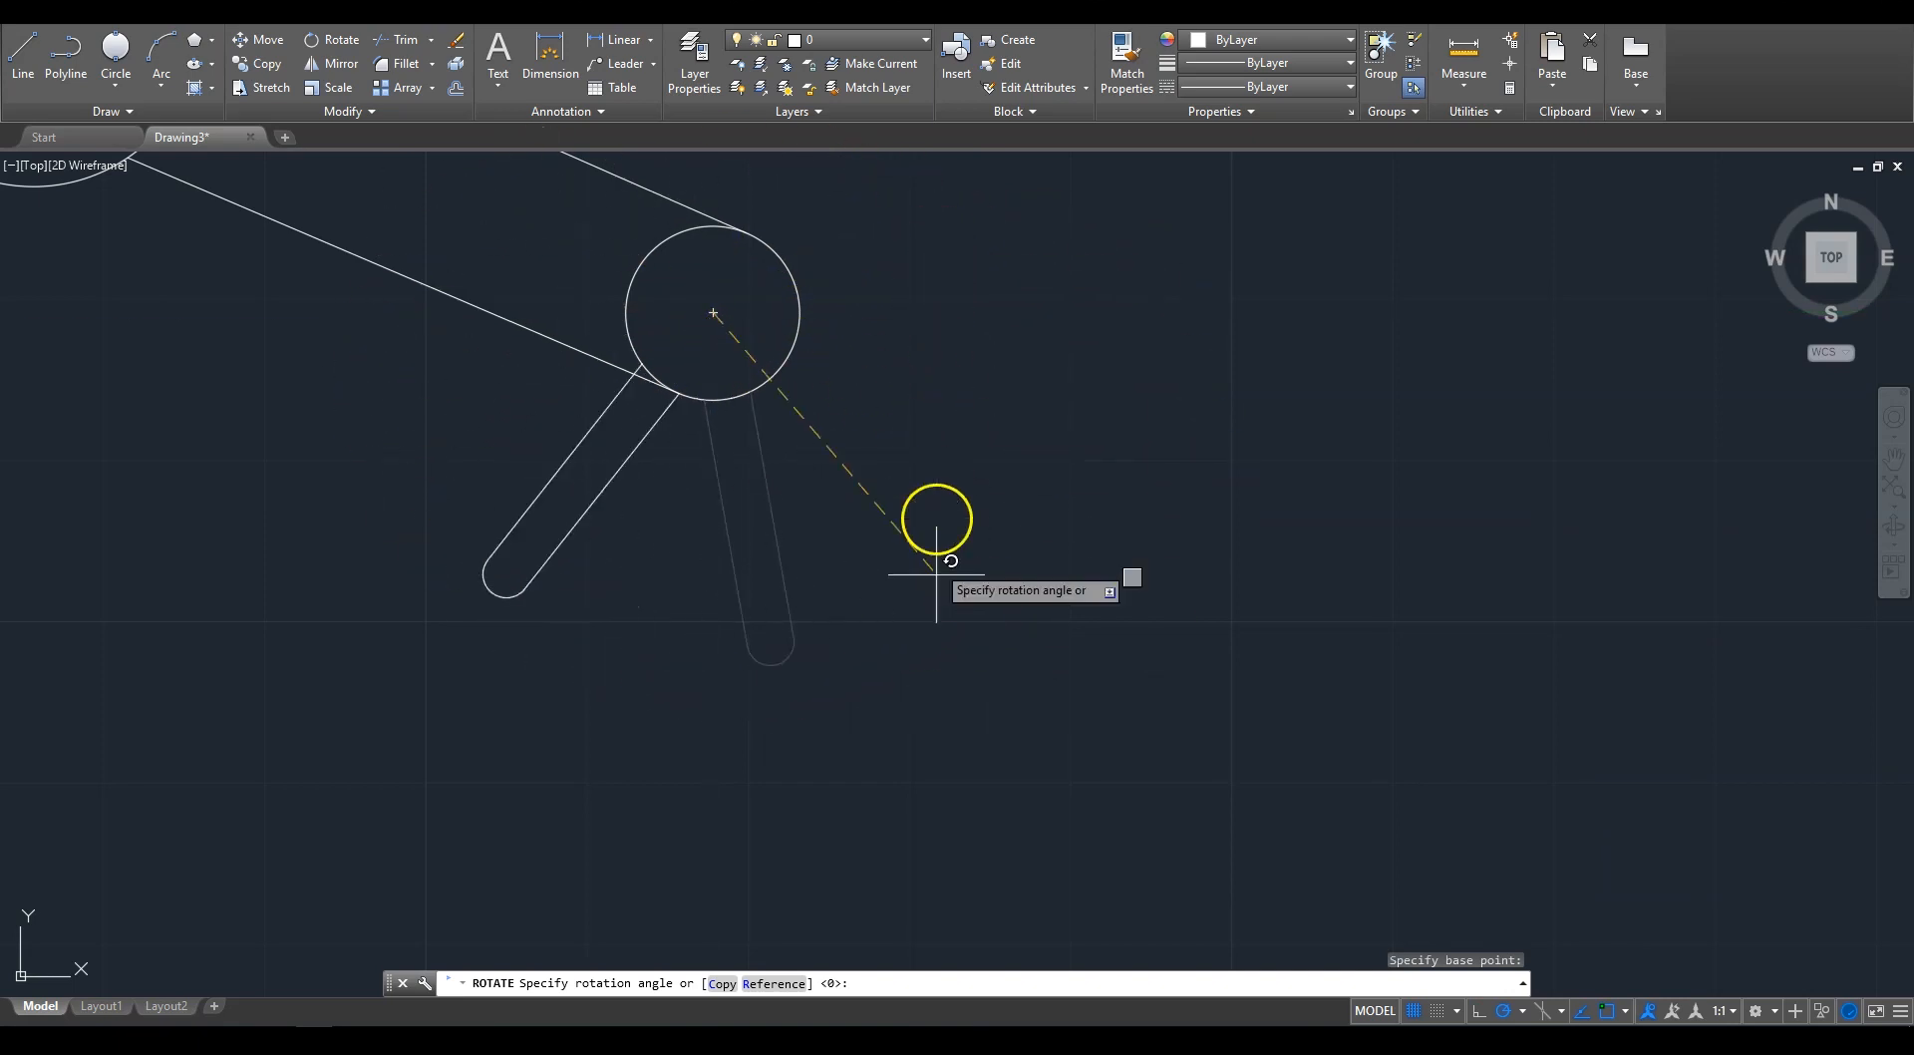
{"action": "left_click", "coordinate": [722, 986]}
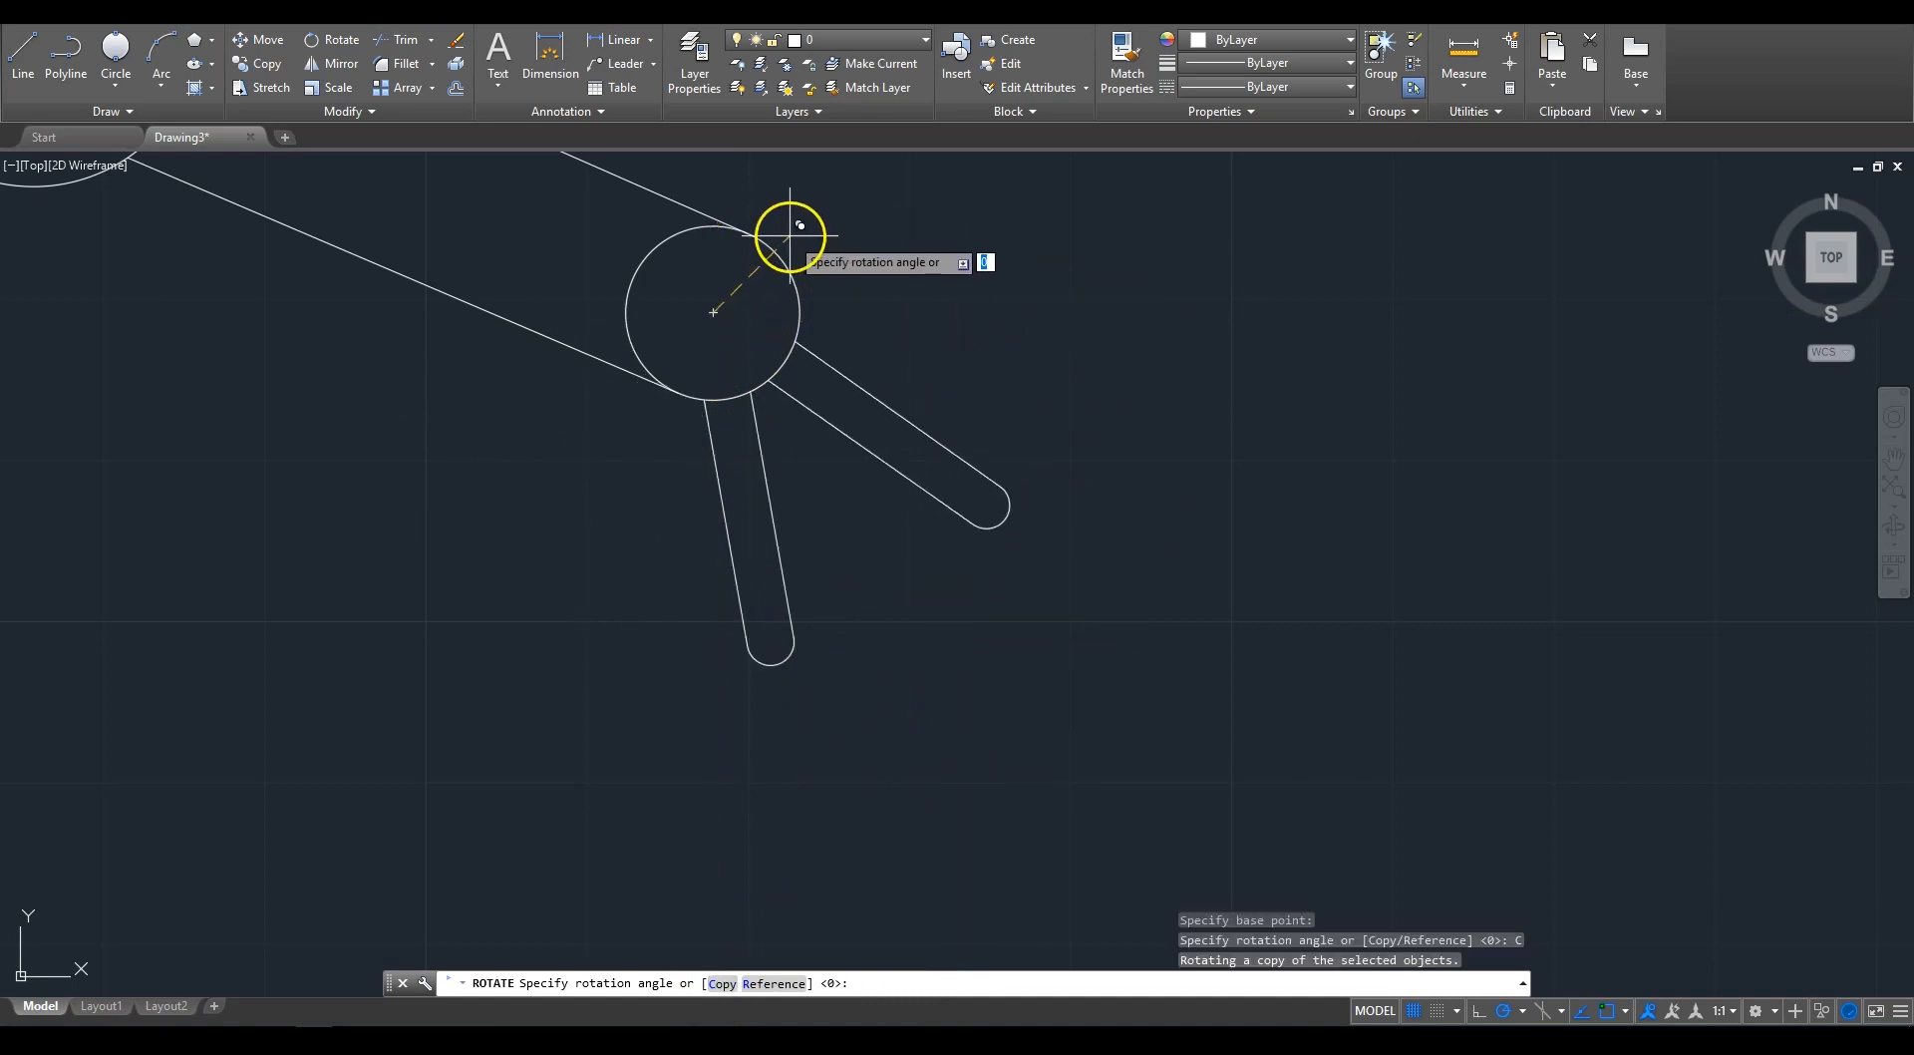
{"action": "key", "text": "Return"}
Step: Set up a hatch with the ANSI32 pattern at a scale of 0.5
{"action": "scroll", "coordinate": [983, 324], "scroll_direction": "down", "scroll_amount": 4}
{"action": "scroll", "coordinate": [952, 349], "scroll_direction": "up", "scroll_amount": 1}
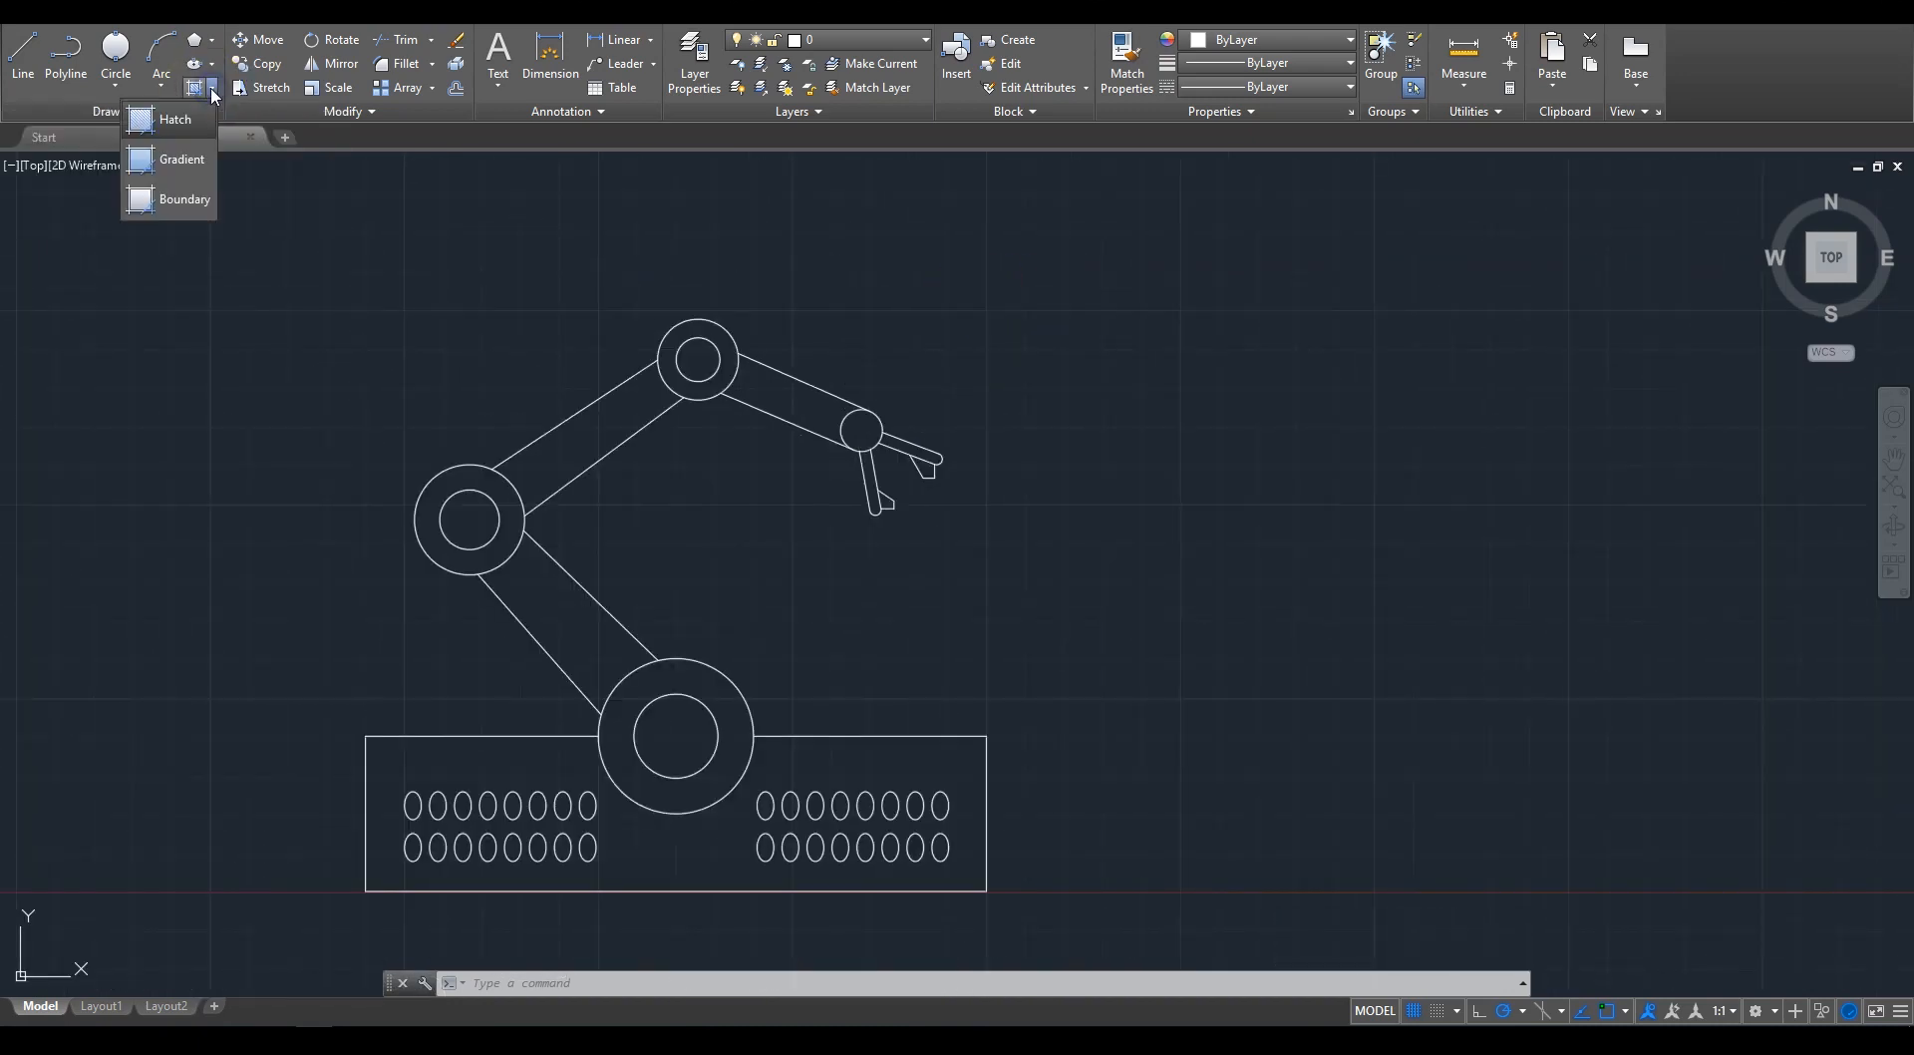
{"action": "left_click", "coordinate": [195, 64]}
{"action": "left_click", "coordinate": [329, 64]}
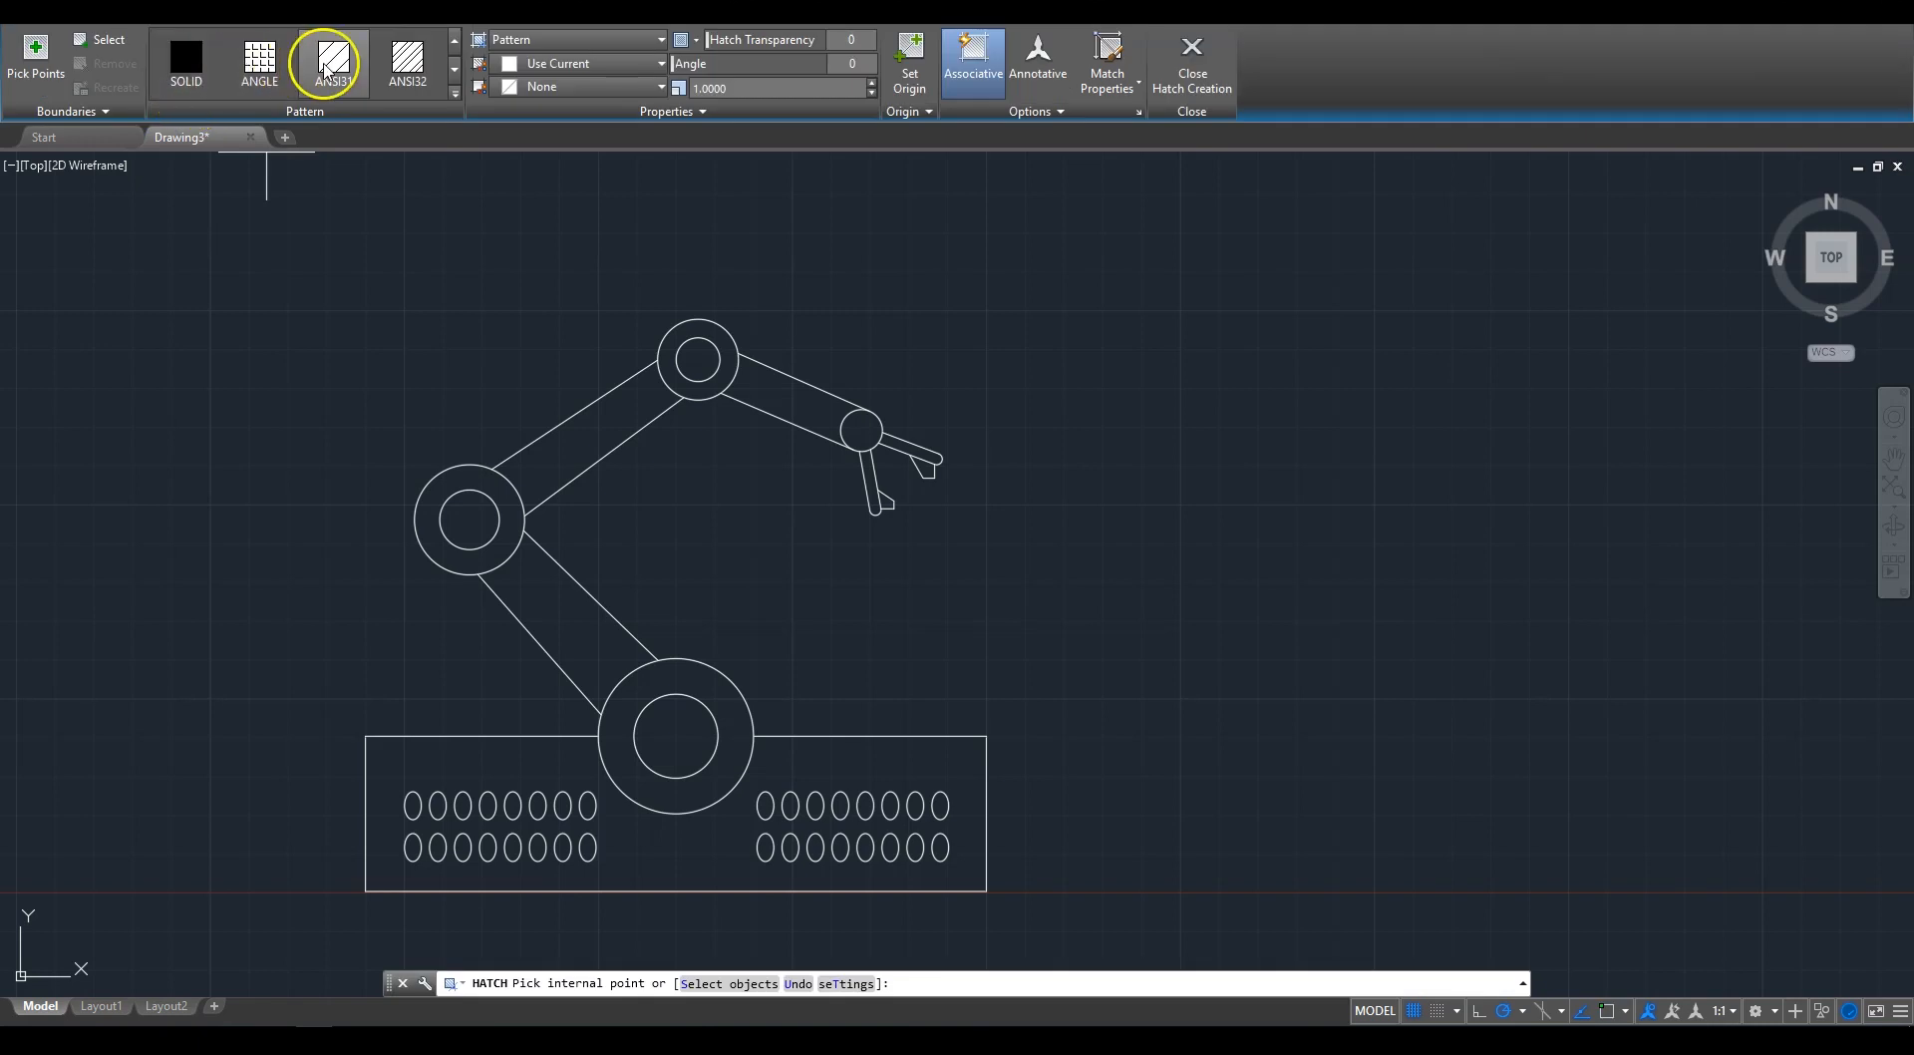
{"action": "left_click", "coordinate": [456, 91]}
{"action": "left_click", "coordinate": [255, 66]}
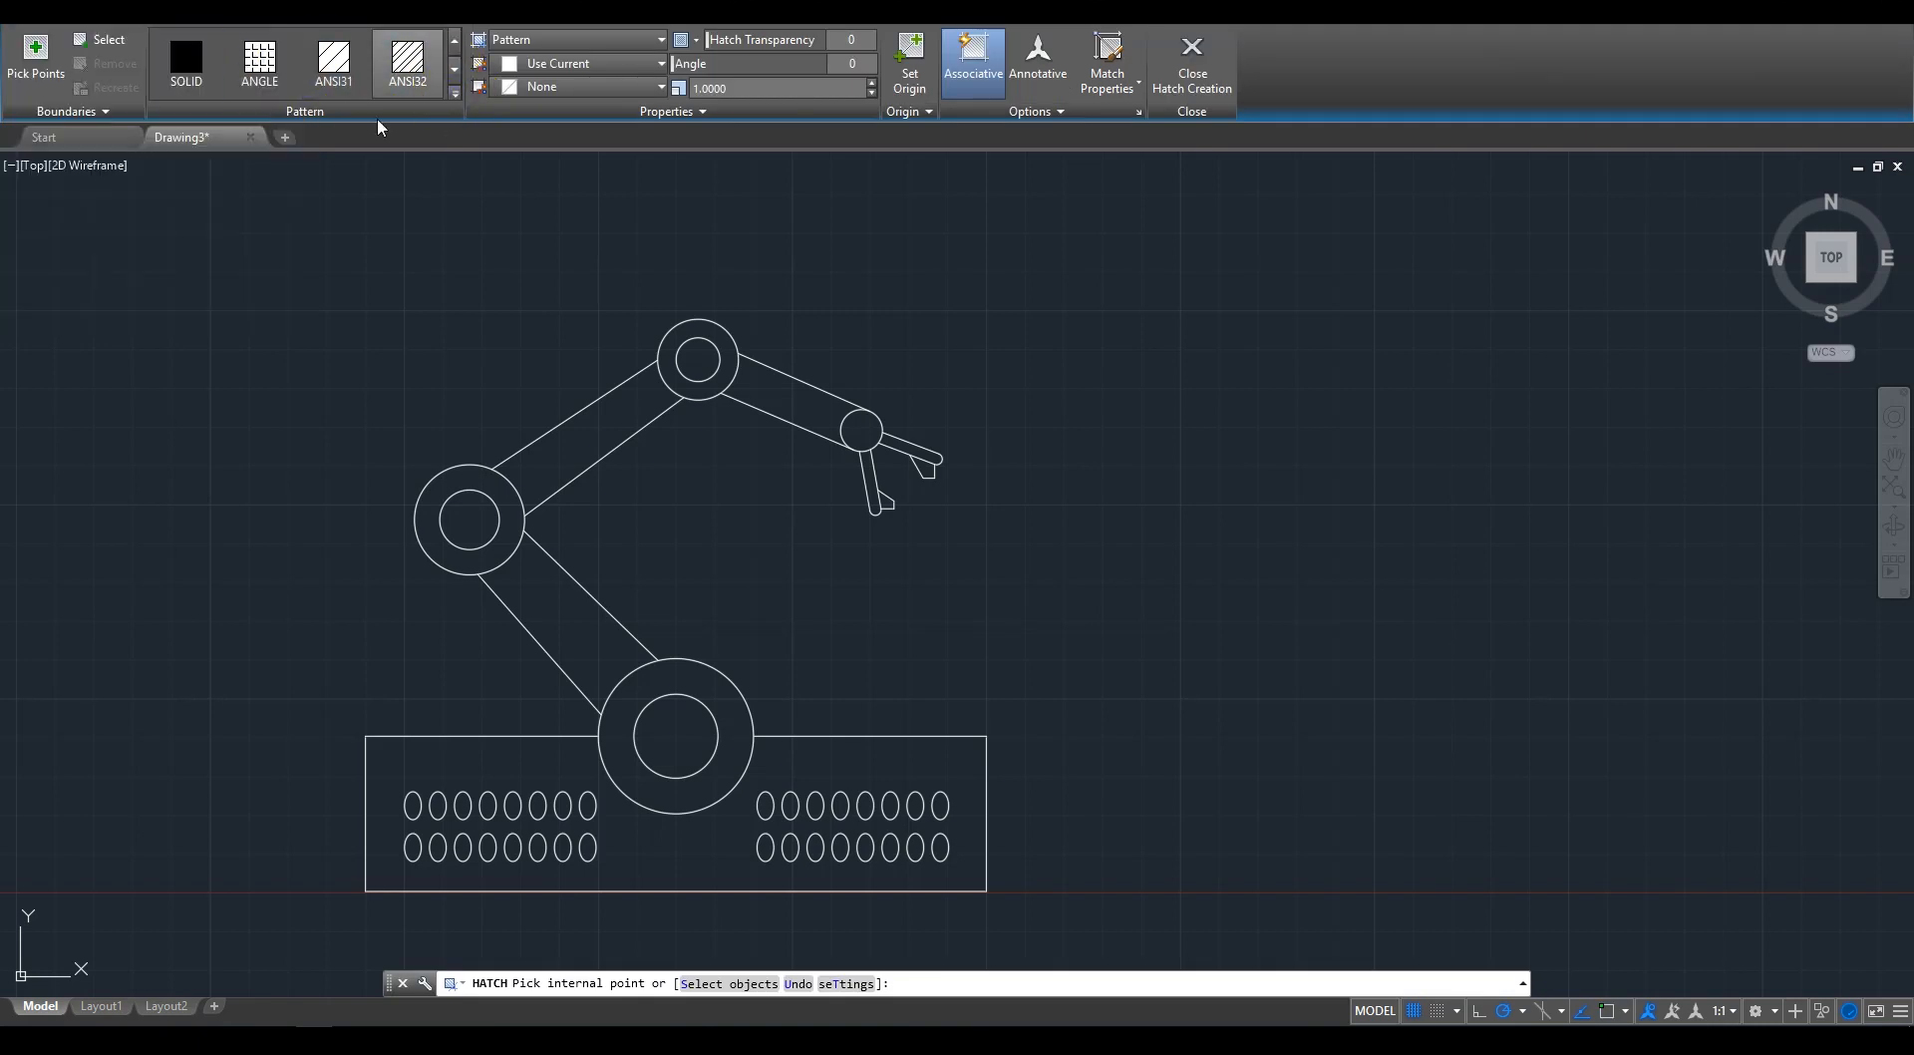
{"action": "left_click", "coordinate": [537, 775]}
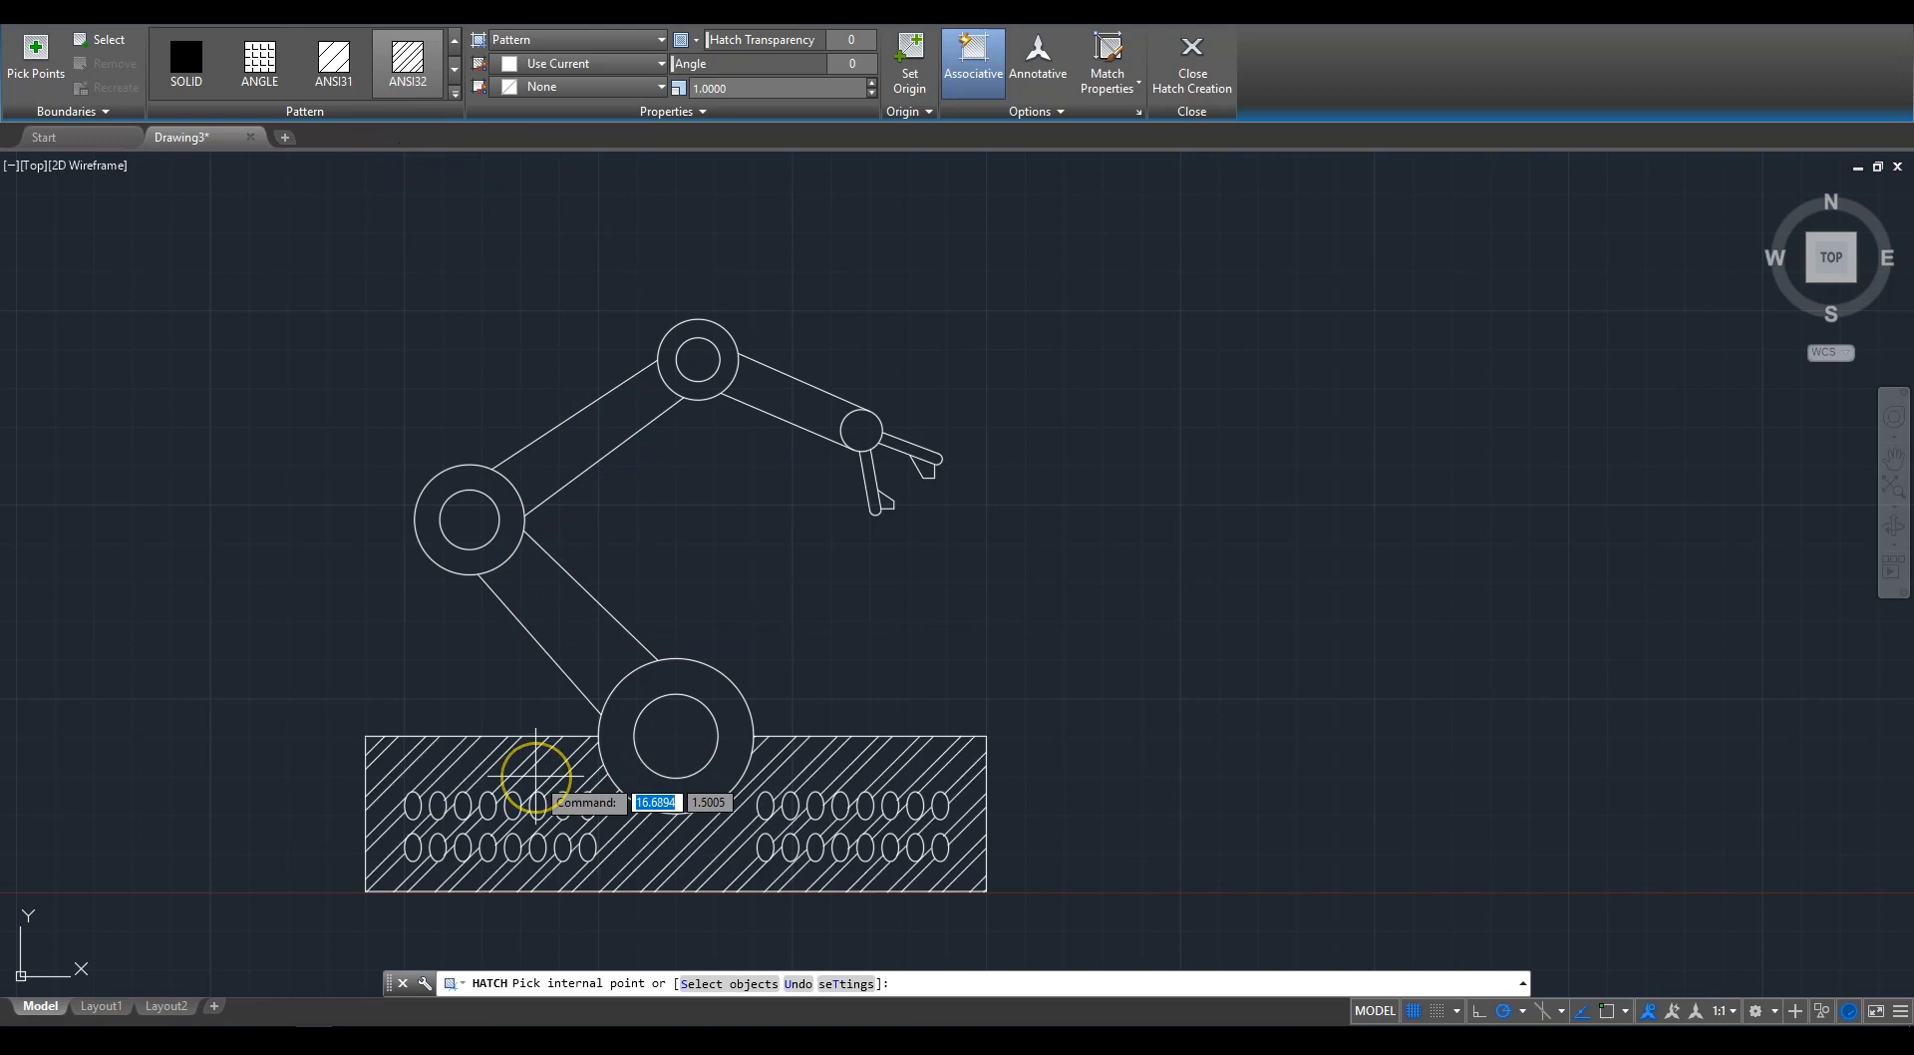
{"action": "left_click", "coordinate": [705, 88]}
{"action": "type", "text": "."}
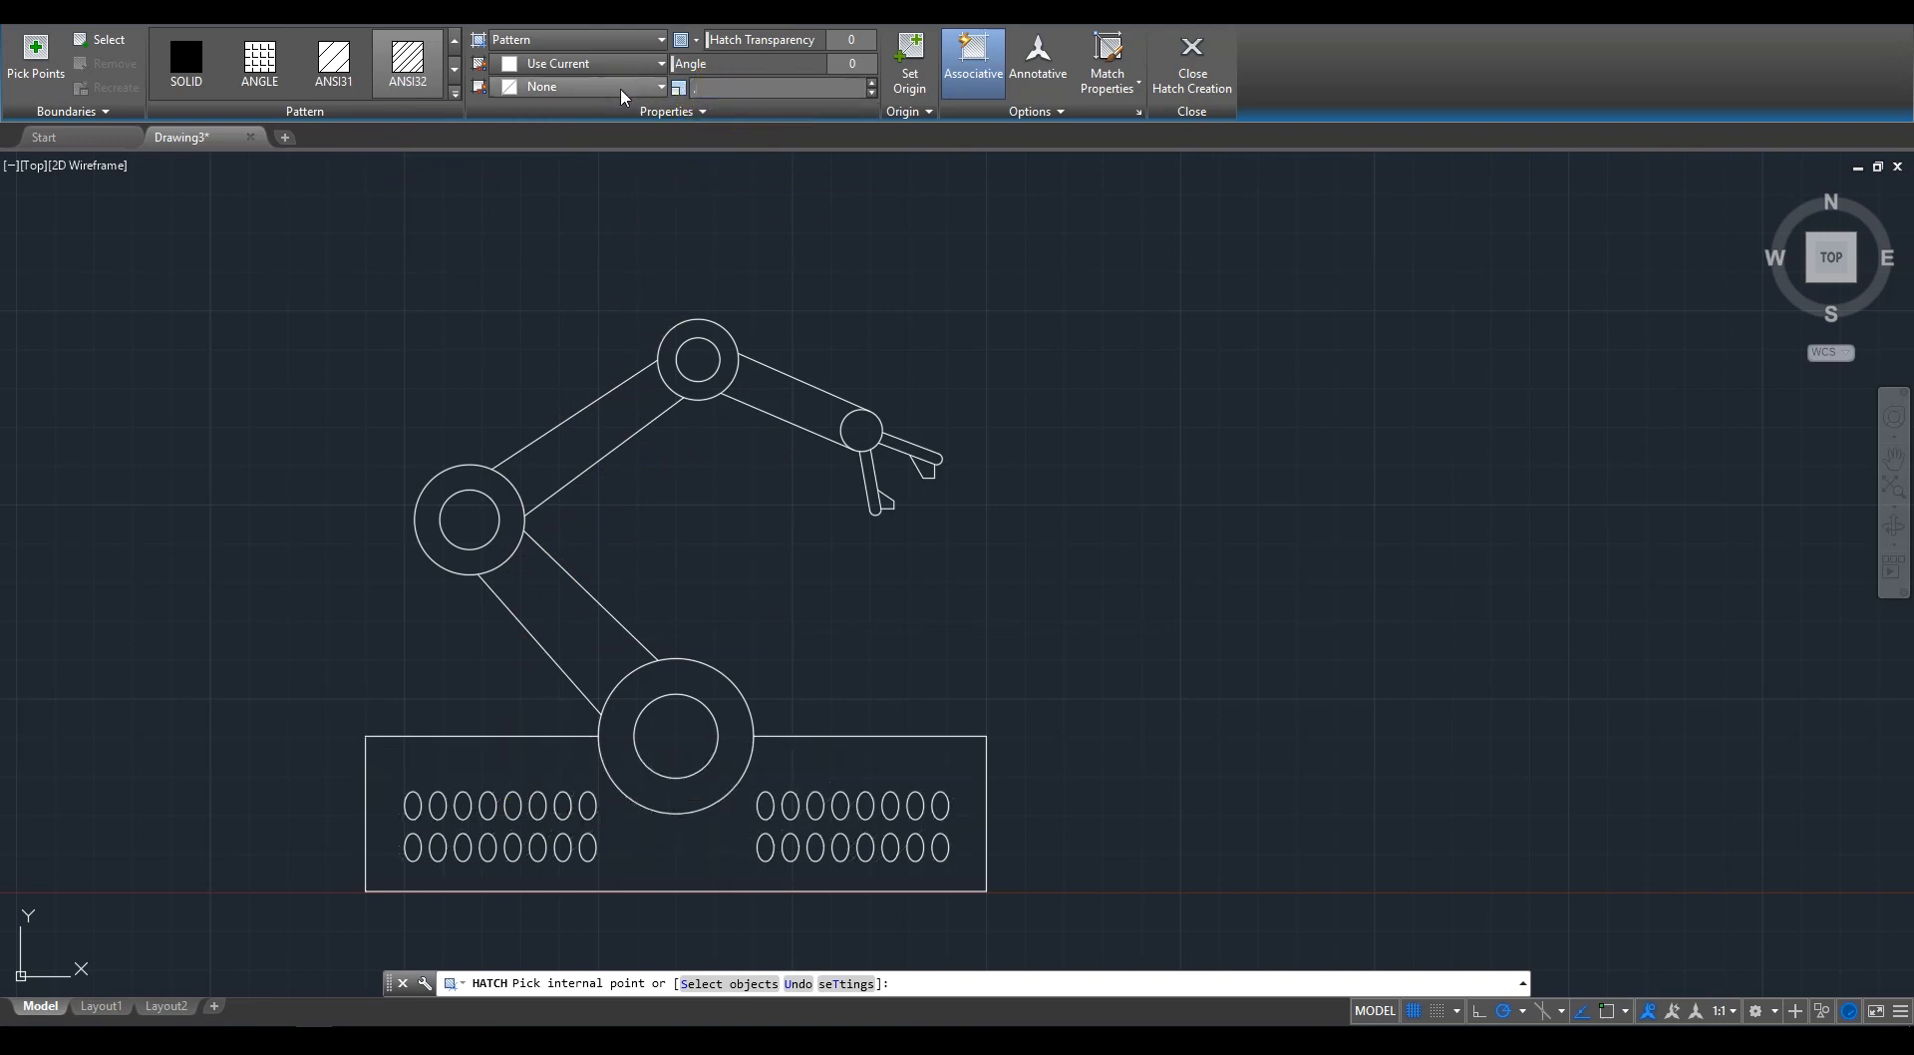
{"action": "type", "text": "5"}
{"action": "key", "text": "Return"}
Step: Hatch the base rectangle around its ellipses and the three arm links with the current pattern
{"action": "left_click", "coordinate": [547, 752]}
{"action": "left_click", "coordinate": [555, 611]}
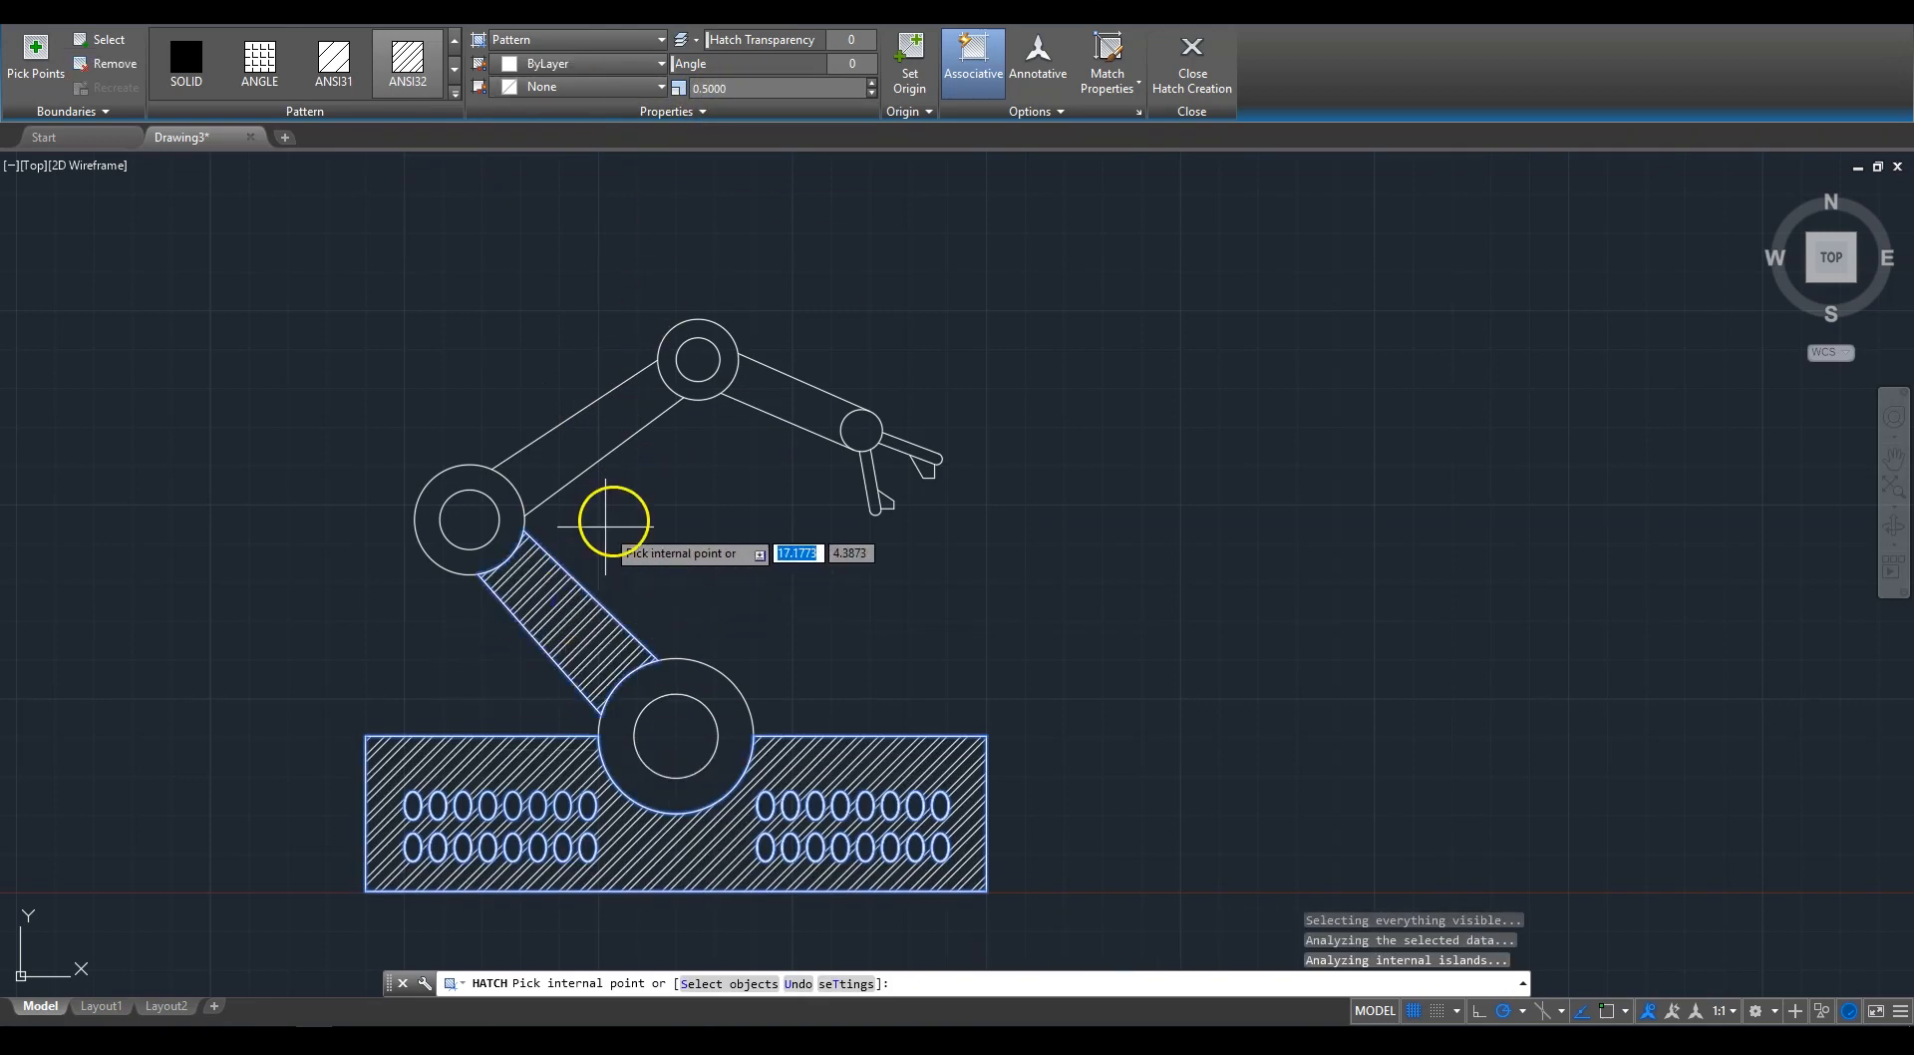
{"action": "left_click", "coordinate": [598, 435]}
{"action": "left_click", "coordinate": [750, 389]}
{"action": "right_click", "coordinate": [819, 286]}
{"action": "left_click", "coordinate": [852, 290]}
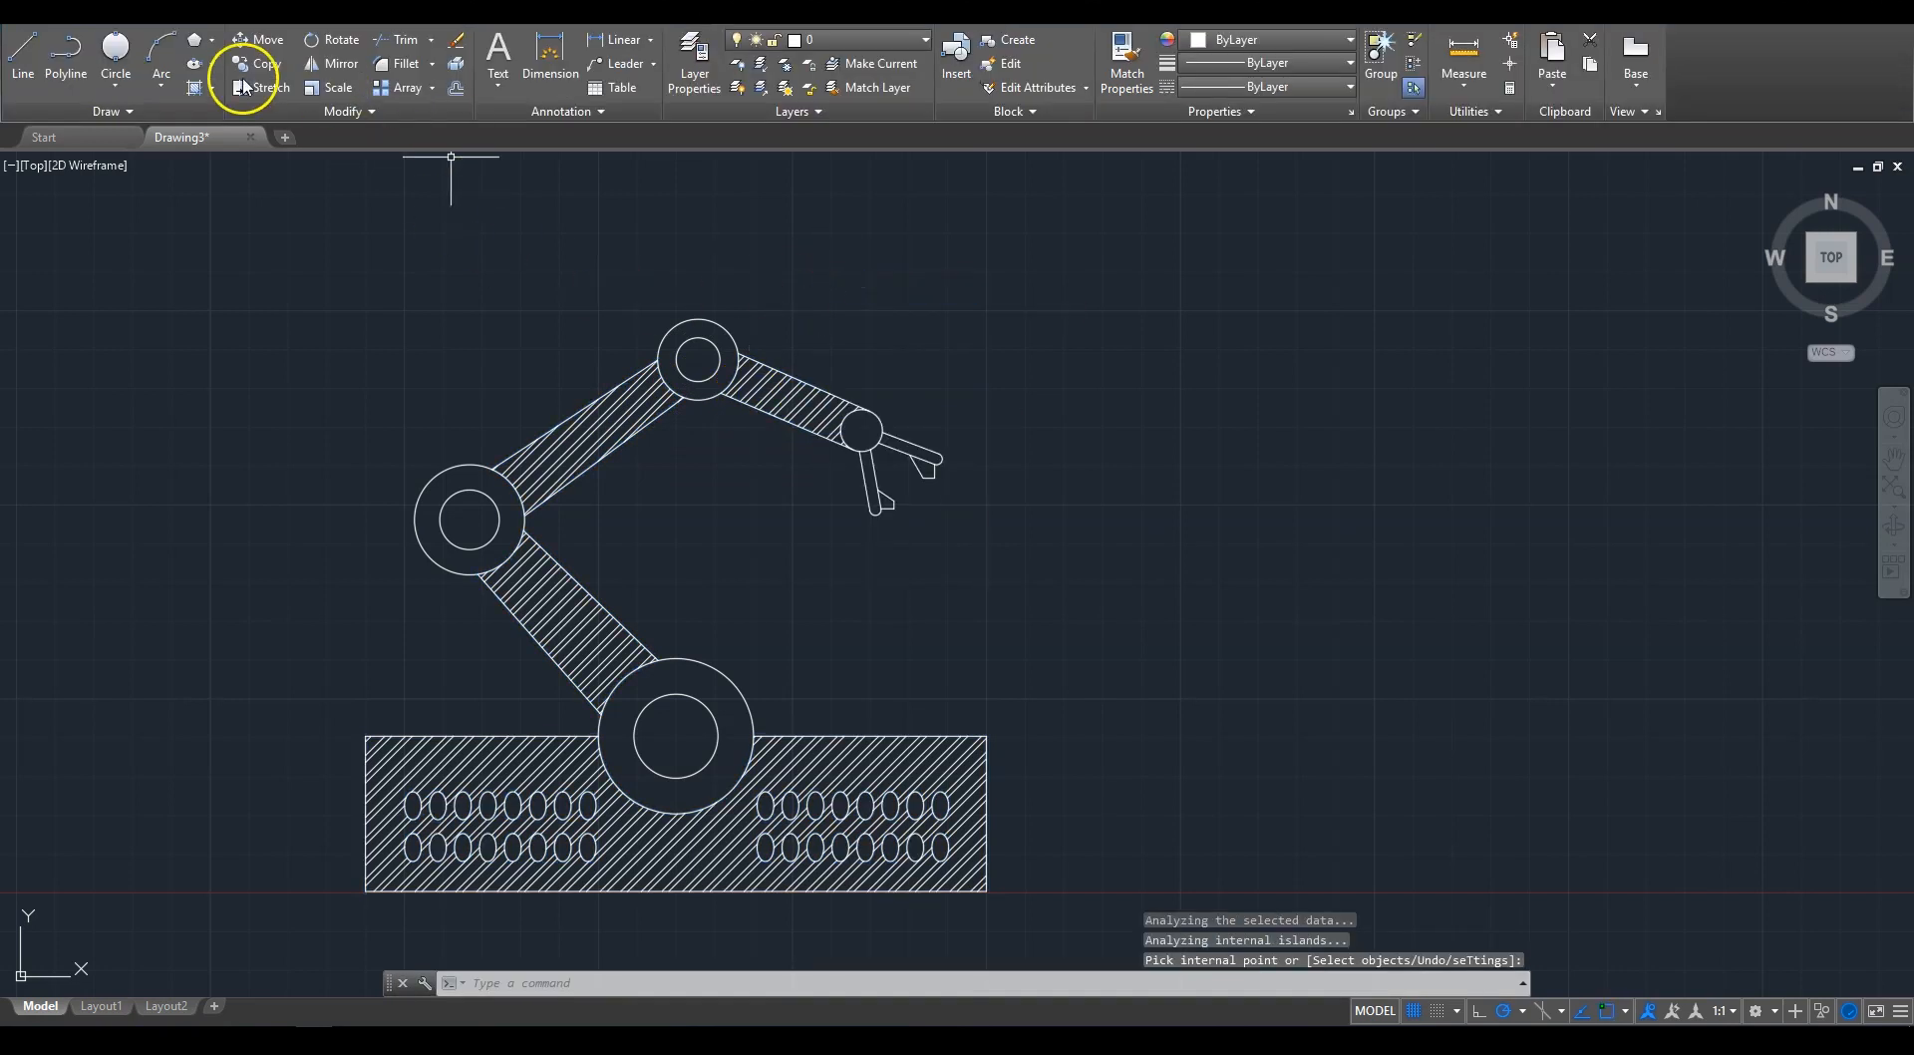
Step: Fill the inner circles of the three joints and the small end circle with a solid hatch in index color 152
{"action": "left_click", "coordinate": [194, 86]}
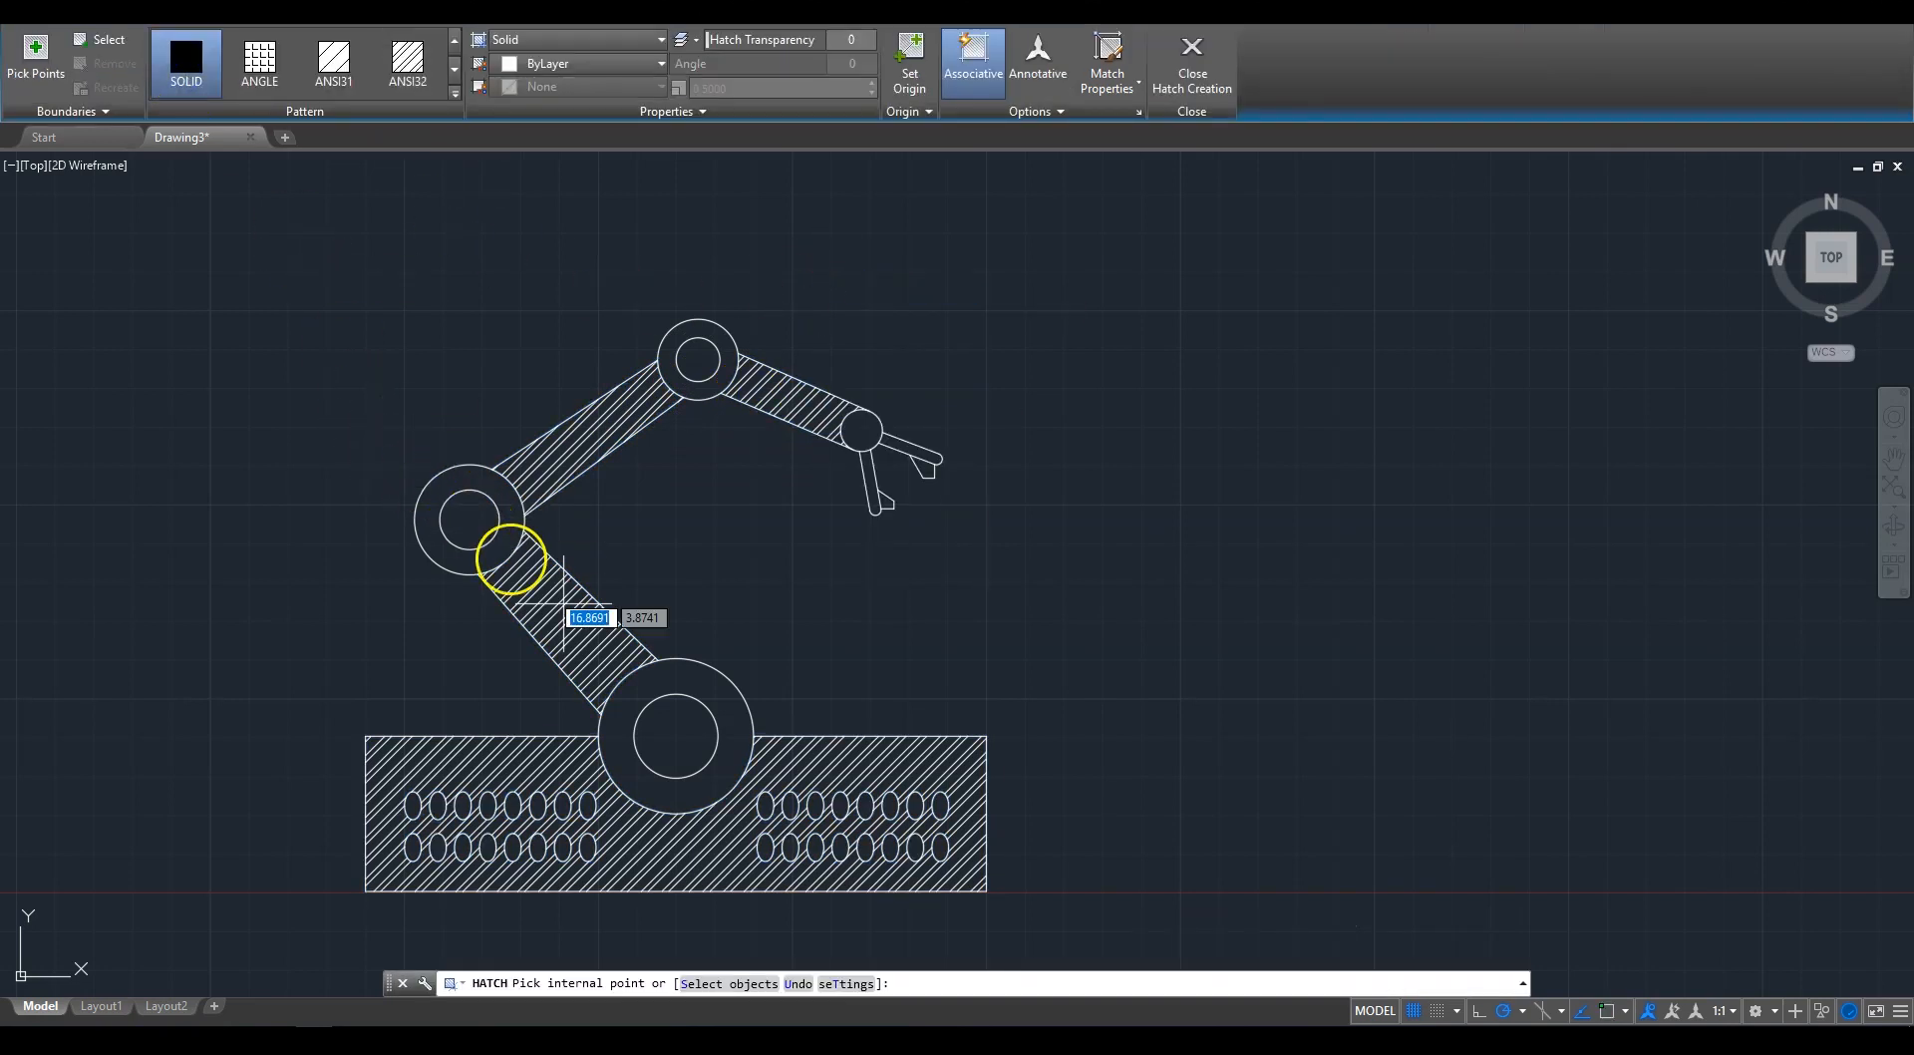
{"action": "left_click", "coordinate": [555, 62]}
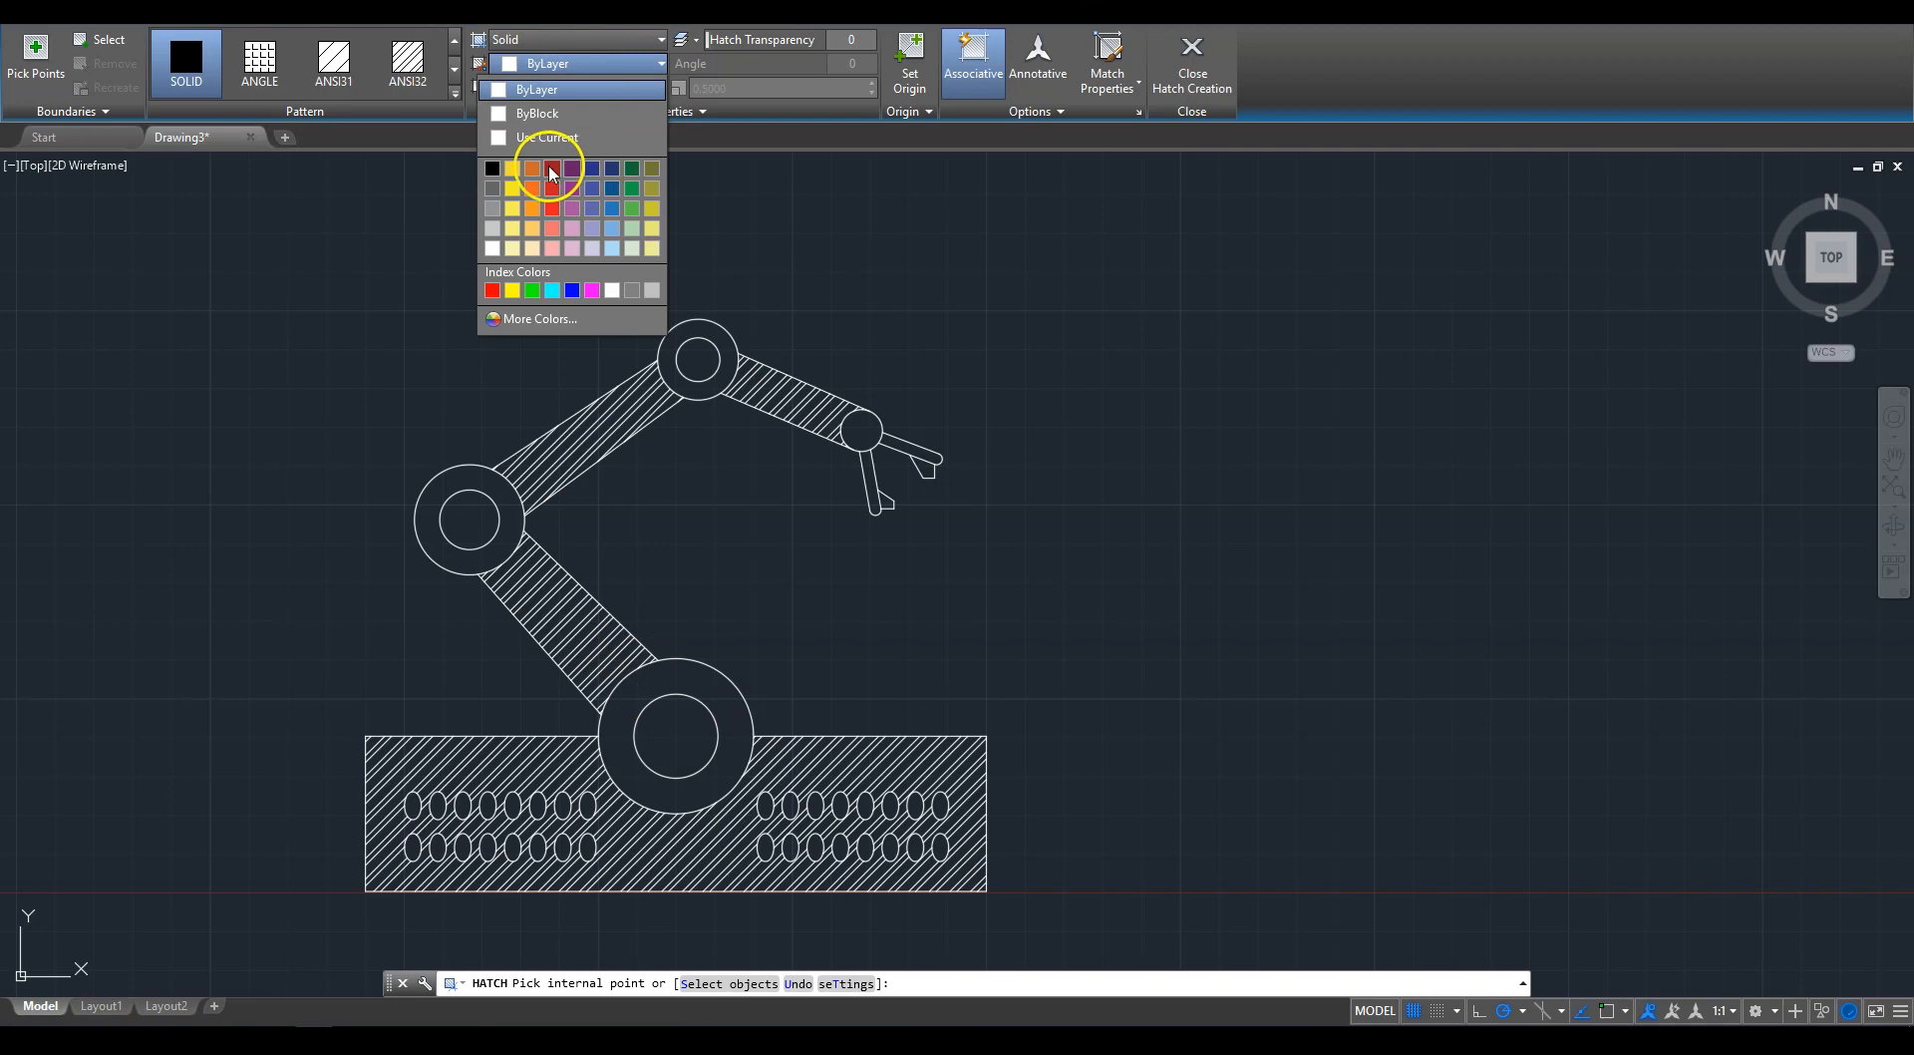
{"action": "left_click", "coordinate": [532, 319]}
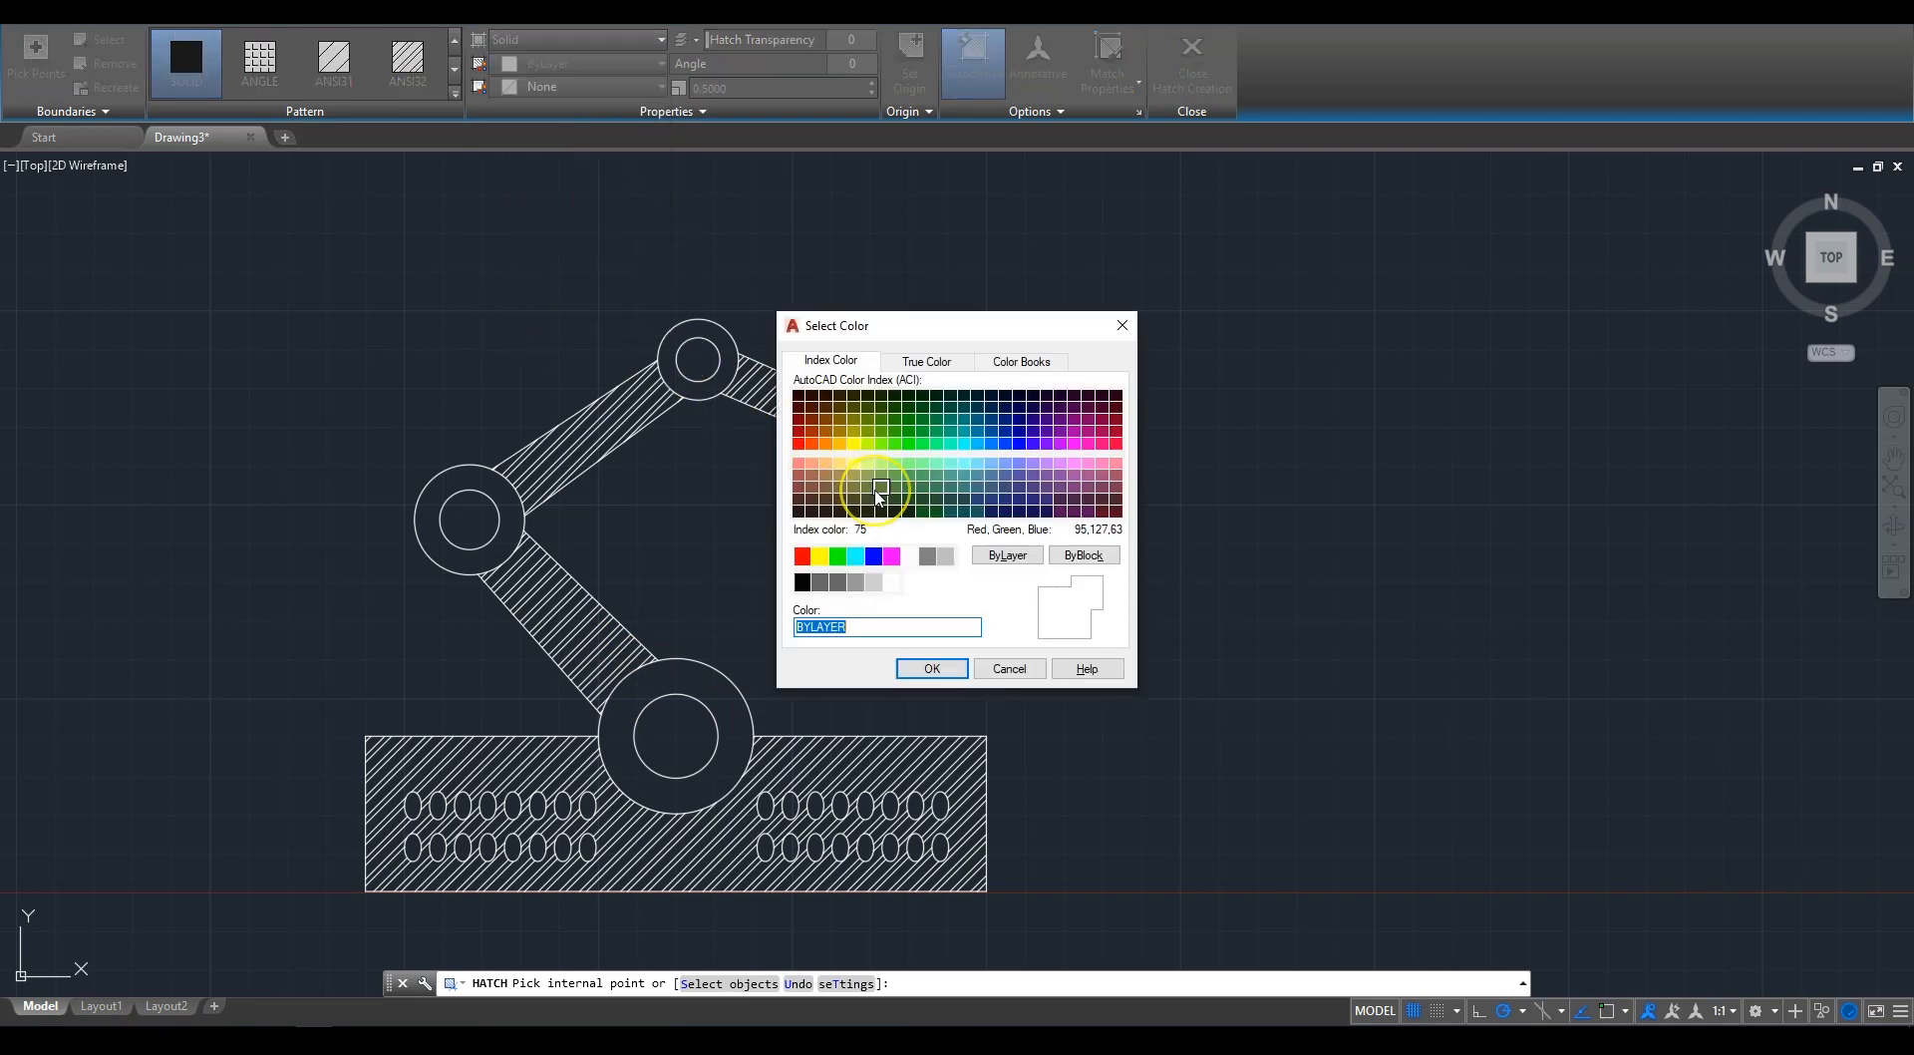
{"action": "left_click", "coordinate": [991, 431]}
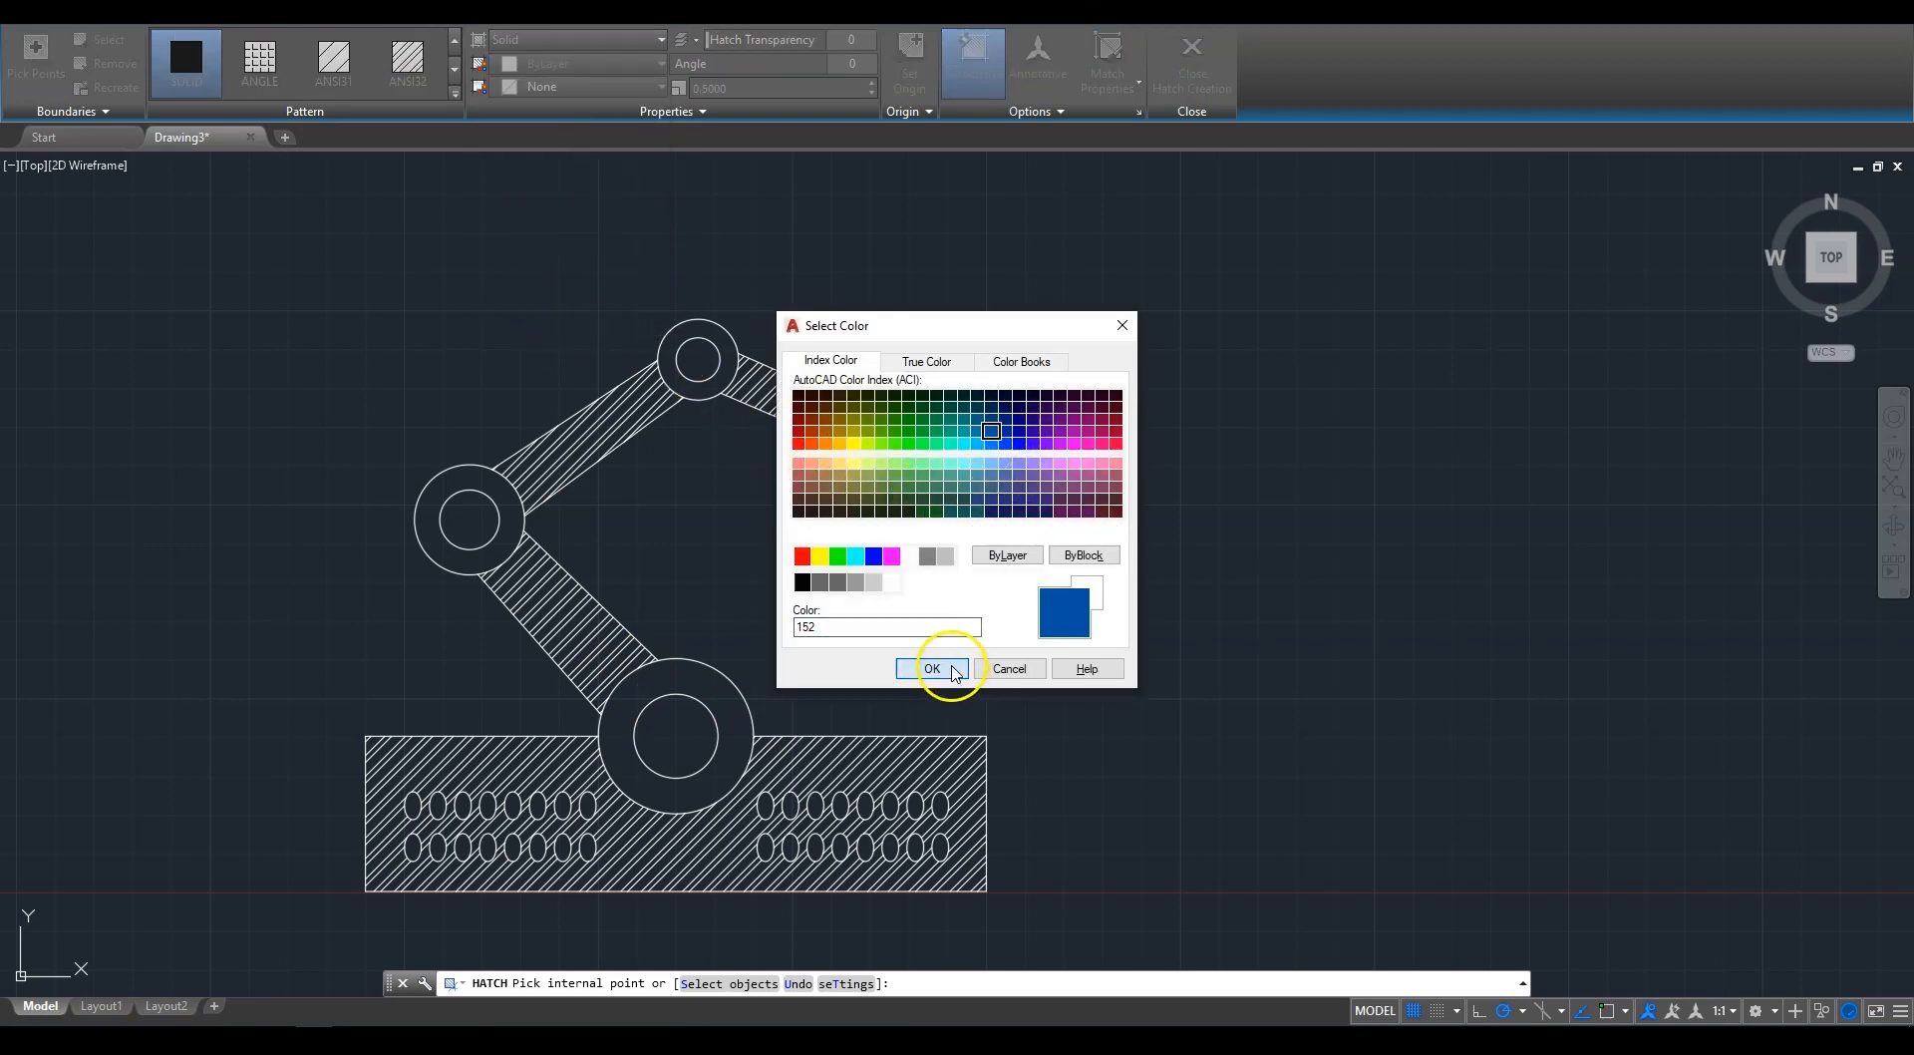
{"action": "left_click", "coordinate": [931, 668]}
{"action": "left_click", "coordinate": [668, 736]}
{"action": "left_click", "coordinate": [475, 523]}
{"action": "left_click", "coordinate": [861, 431]}
{"action": "right_click", "coordinate": [937, 353]}
{"action": "left_click", "coordinate": [959, 359]}
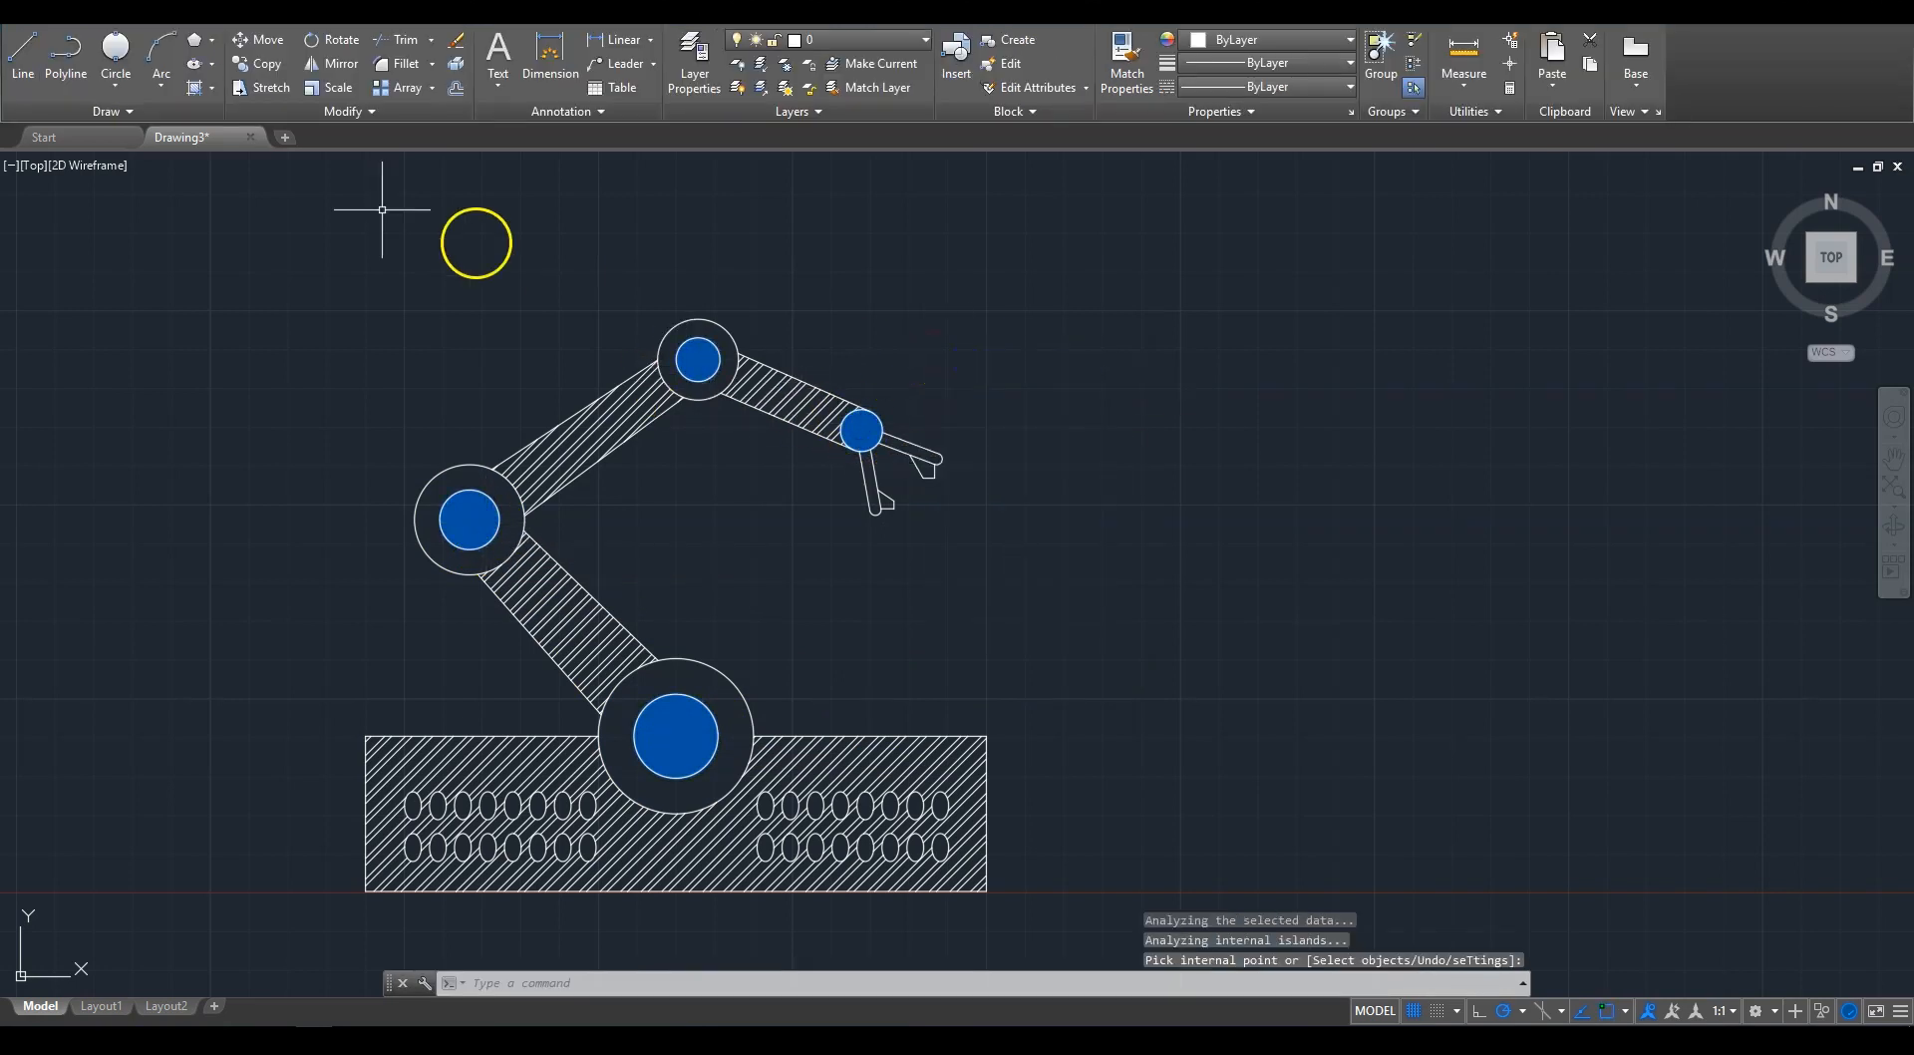
Step: Fill the three joints' outer rings, the middle arm link and both gripper fingers with a solid hatch in color 122,175,223
{"action": "left_click", "coordinate": [209, 117]}
{"action": "left_click", "coordinate": [509, 66]}
{"action": "left_click", "coordinate": [596, 228]}
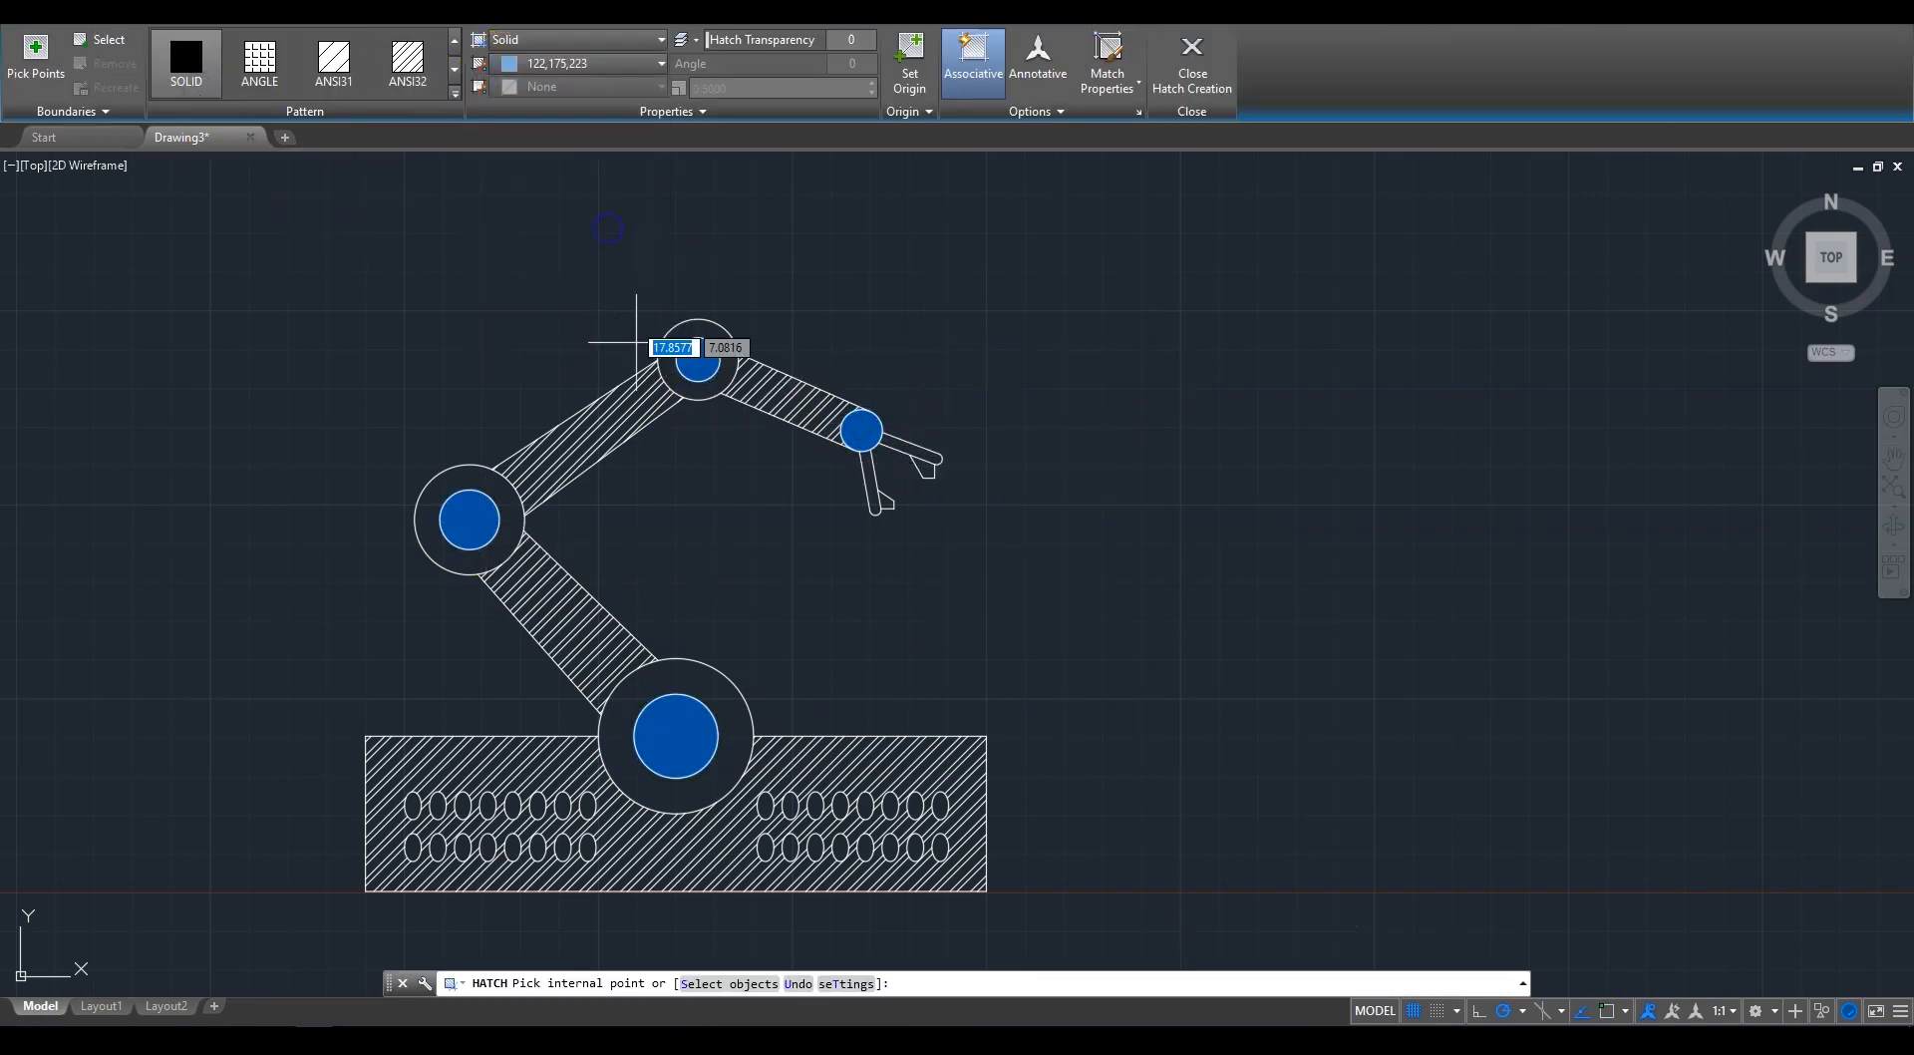
{"action": "left_click", "coordinate": [663, 344]}
{"action": "left_click", "coordinate": [491, 482]}
{"action": "left_click", "coordinate": [583, 439]}
{"action": "left_click", "coordinate": [740, 690]}
{"action": "left_click", "coordinate": [874, 488]}
{"action": "left_click", "coordinate": [903, 446]}
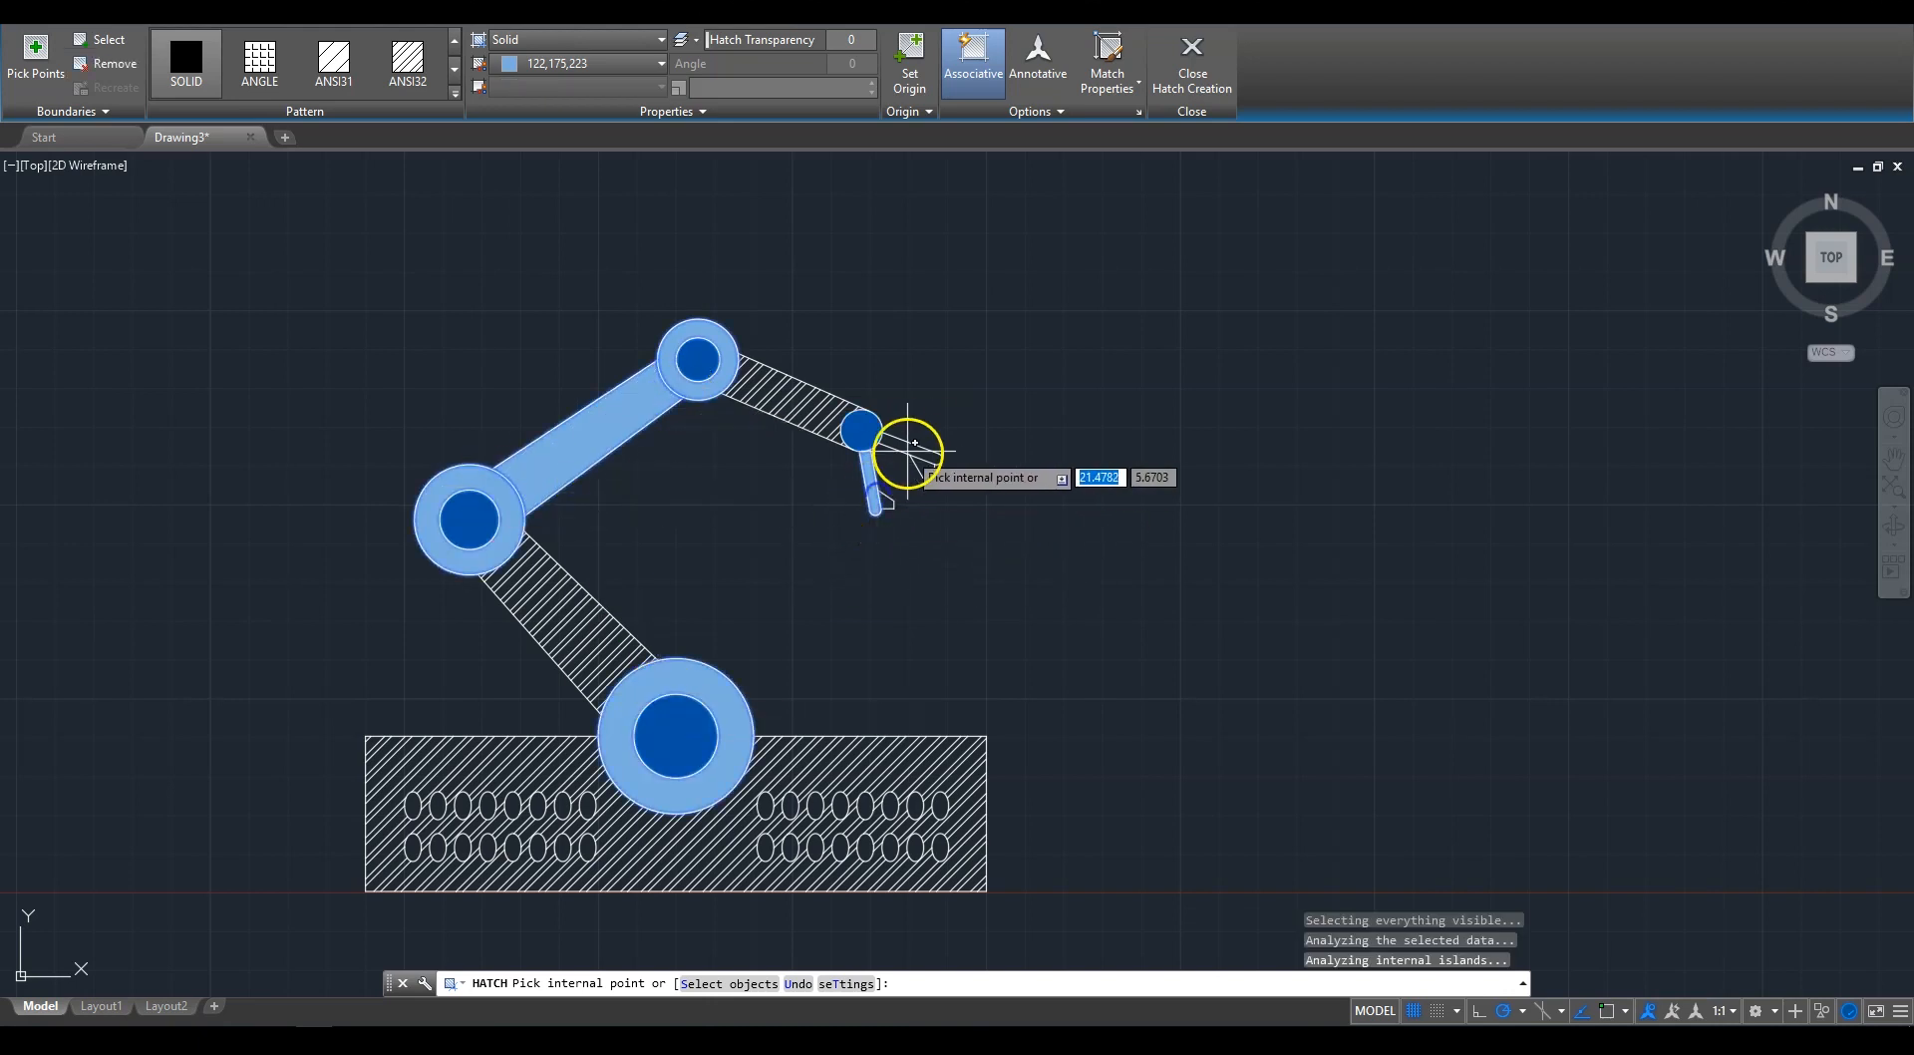
Step: Fill the first three ellipses in the lower row of the base's right-hand group with the same solid hatch
{"action": "scroll", "coordinate": [903, 448], "scroll_direction": "up", "scroll_amount": 3}
{"action": "scroll", "coordinate": [891, 660], "scroll_direction": "down", "scroll_amount": 3}
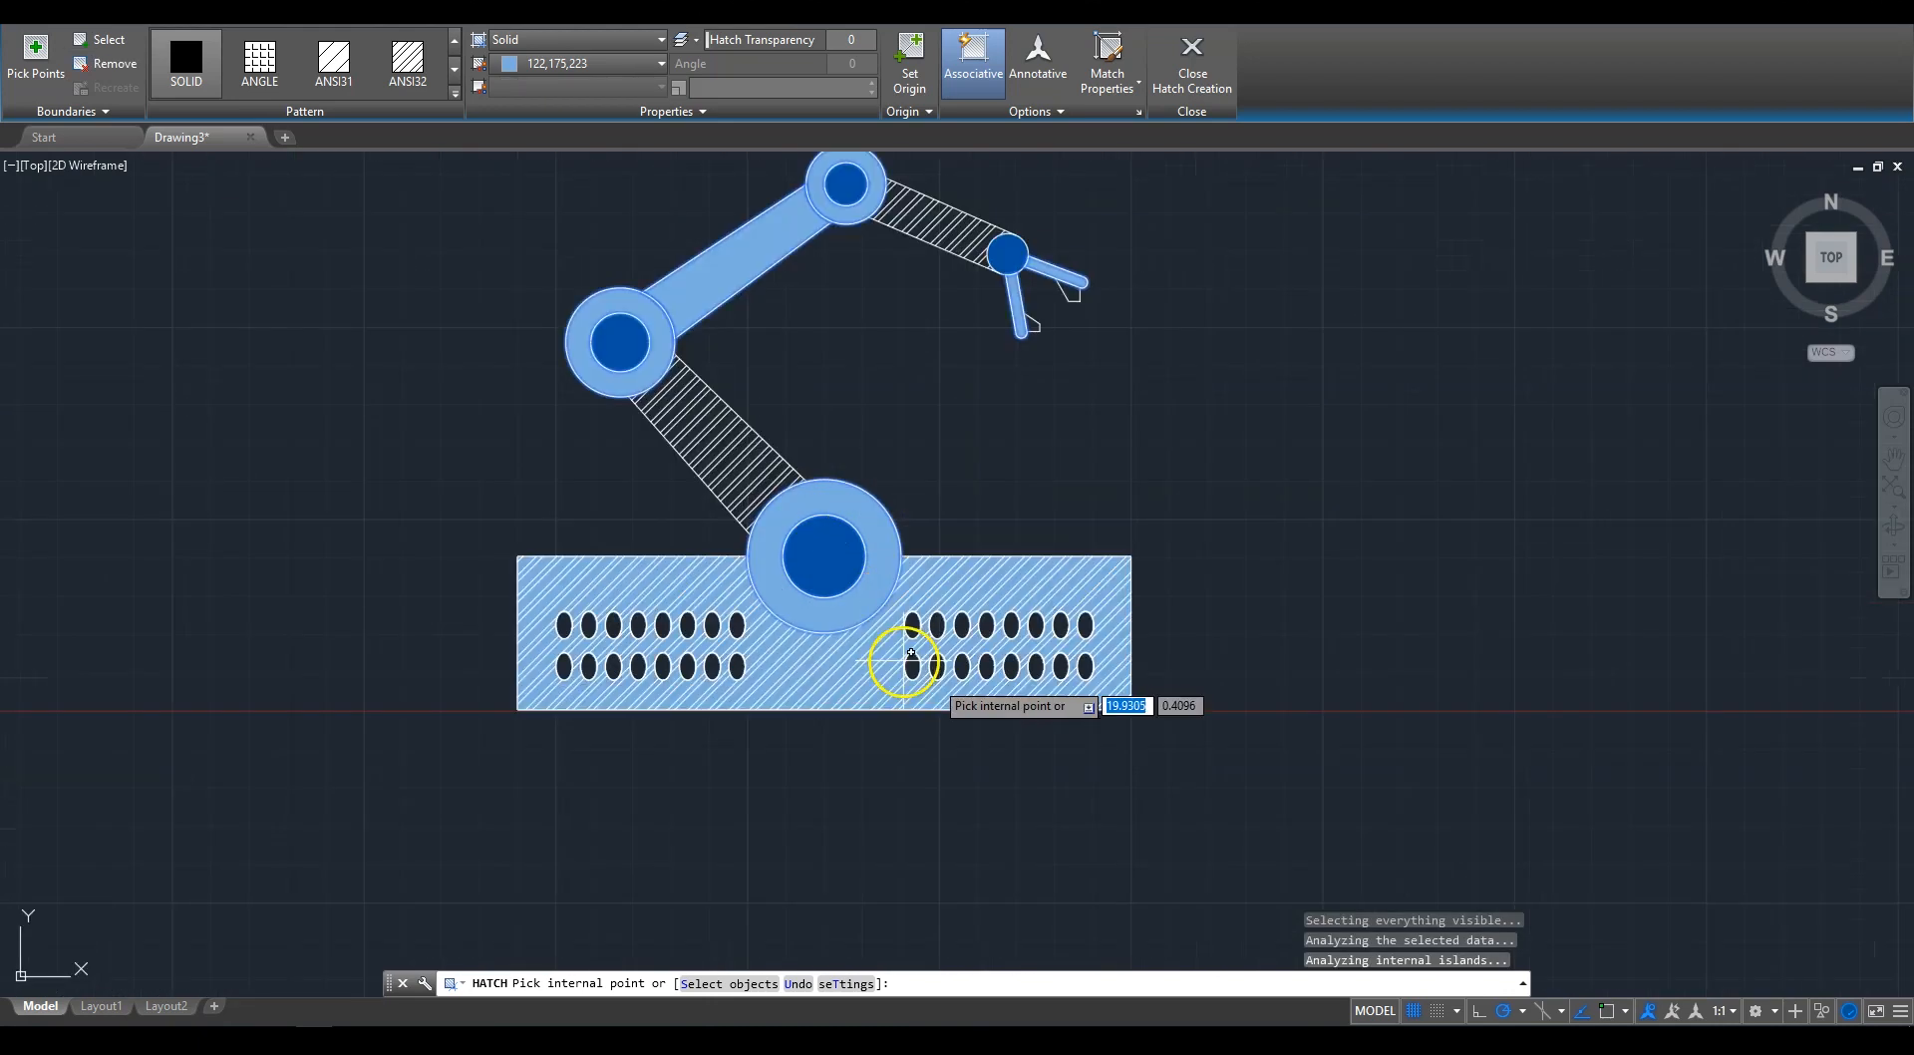
{"action": "left_click", "coordinate": [961, 665]}
{"action": "key", "text": "Return"}
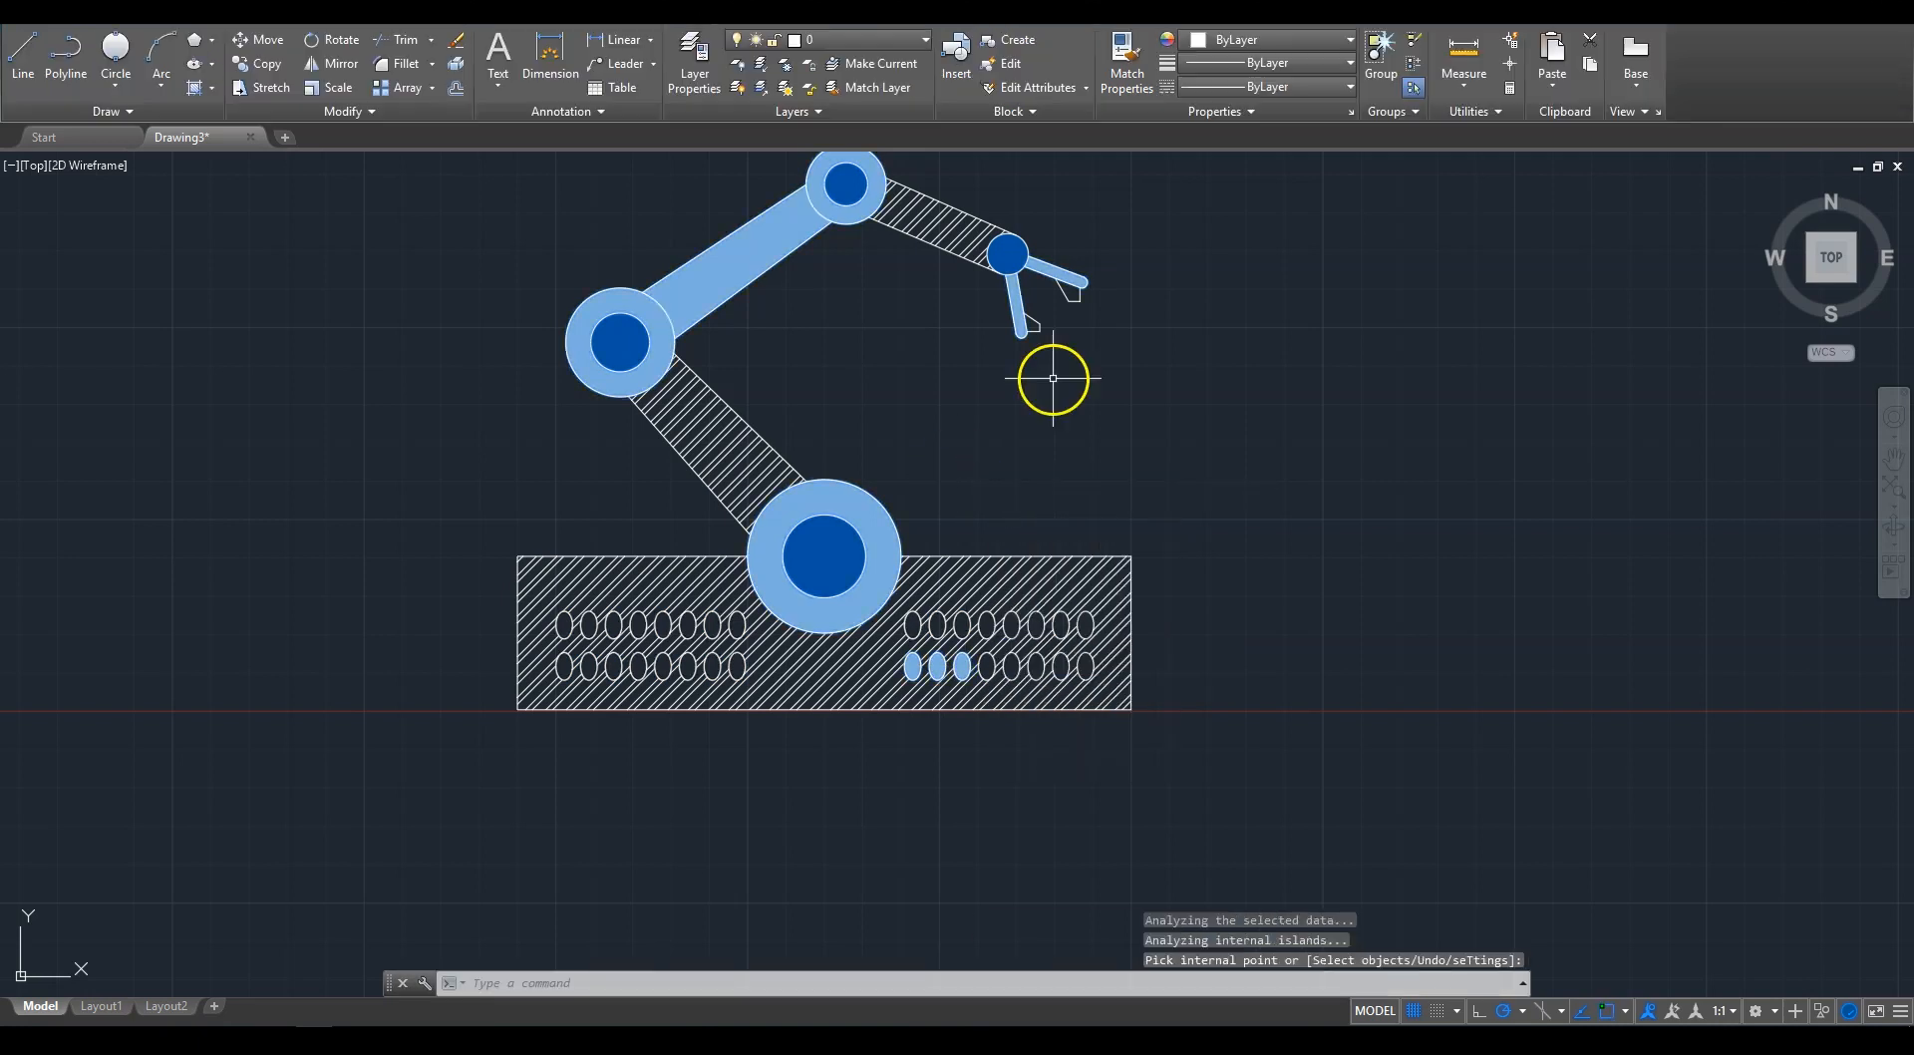
Step: Erase the object picked at the lower edge of the second robotic arm's base
{"action": "scroll", "coordinate": [1051, 474], "scroll_direction": "down", "scroll_amount": 2}
{"action": "scroll", "coordinate": [1038, 419], "scroll_direction": "up", "scroll_amount": 2}
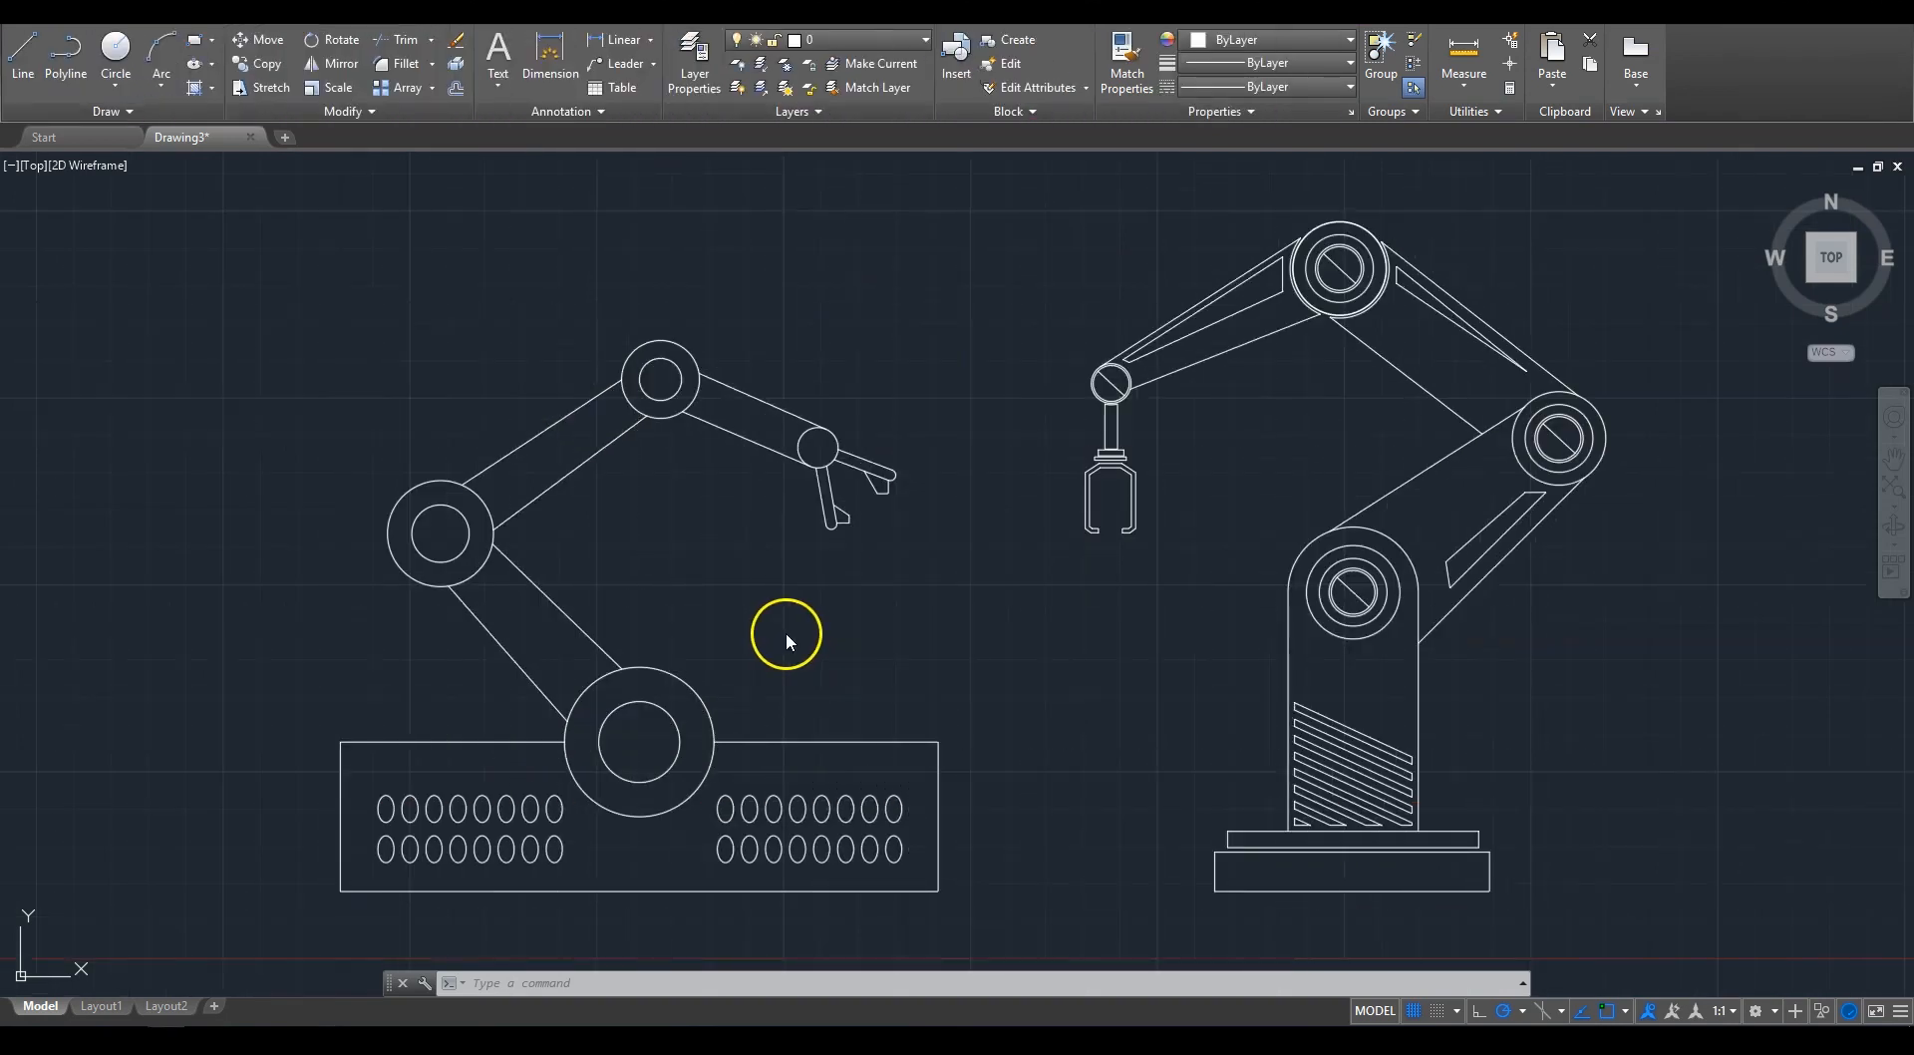
{"action": "middle_click_drag", "start_coordinate": [1455, 638], "coordinate": [1052, 648]}
{"action": "left_click", "coordinate": [955, 893]}
{"action": "key", "text": "Delete"}
{"action": "key", "text": "Escape"}
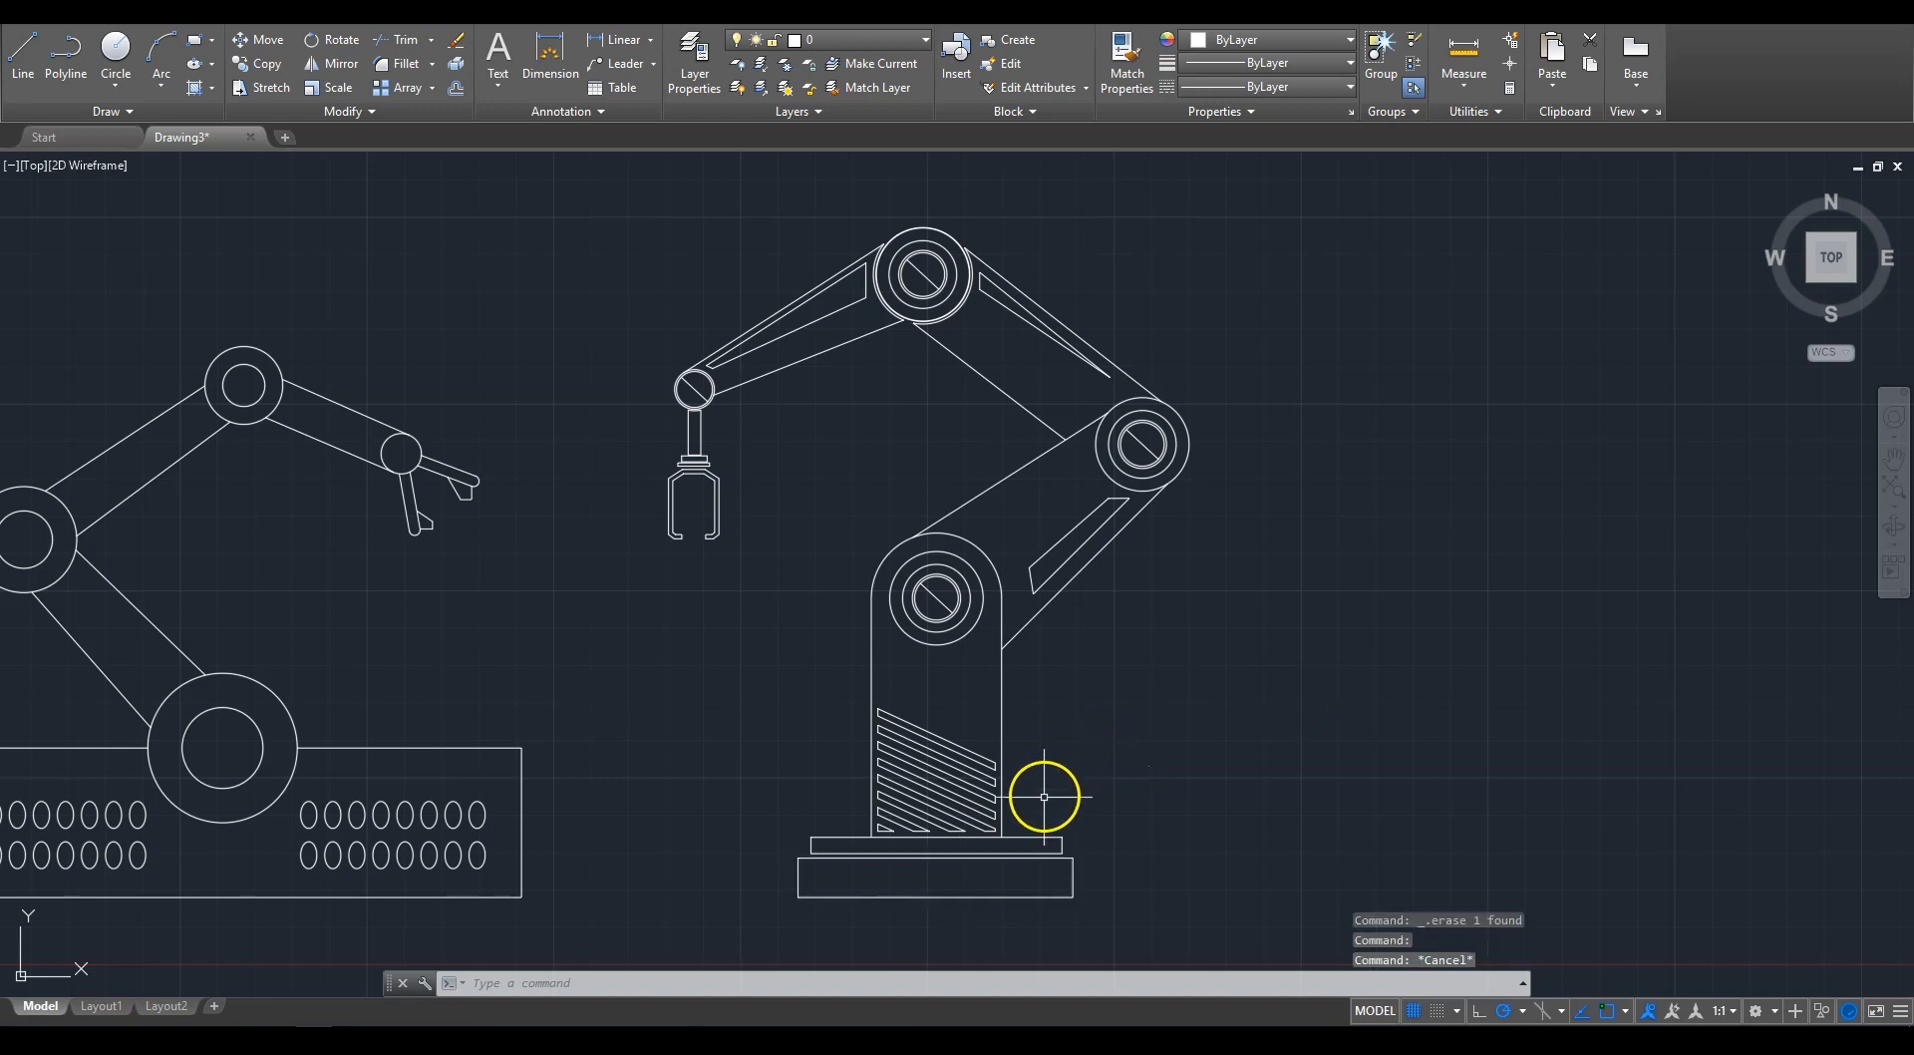
{"action": "left_click", "coordinate": [1040, 837]}
{"action": "key", "text": "Escape"}
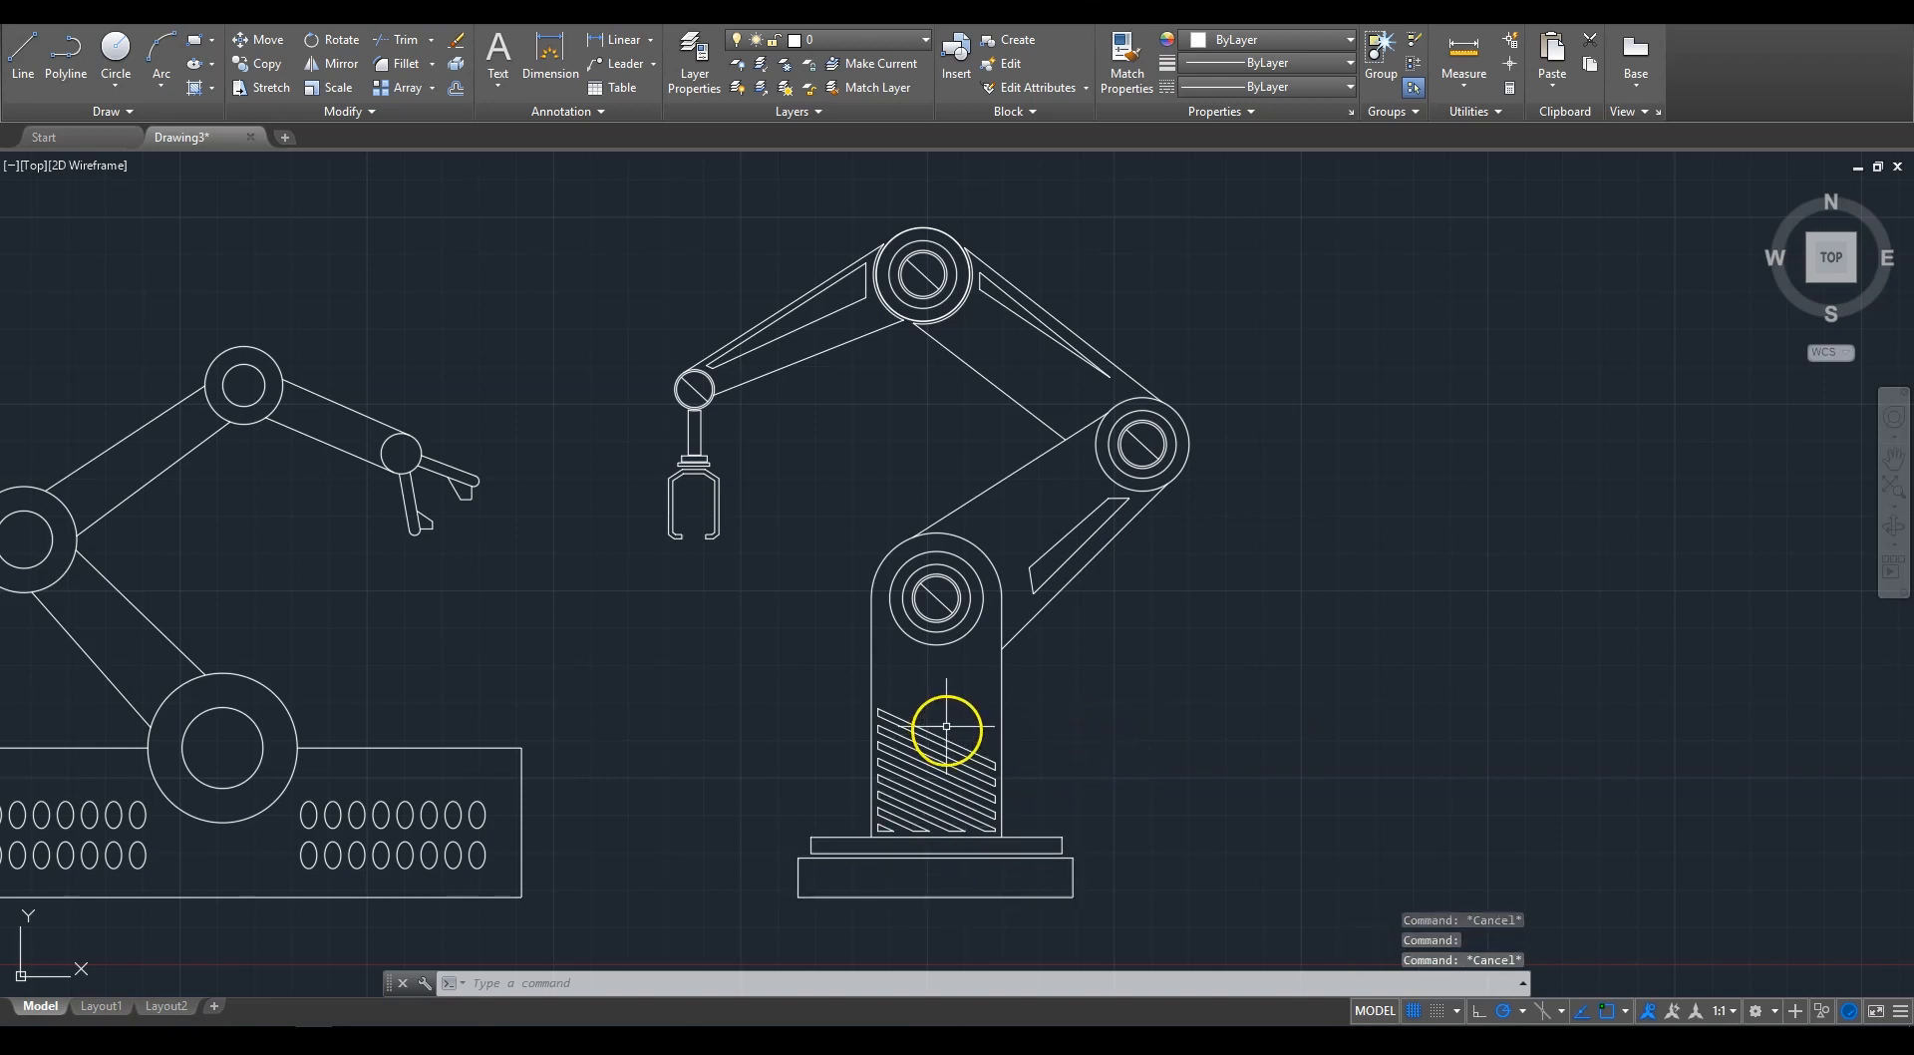
{"action": "scroll", "coordinate": [952, 568], "scroll_direction": "up", "scroll_amount": 4}
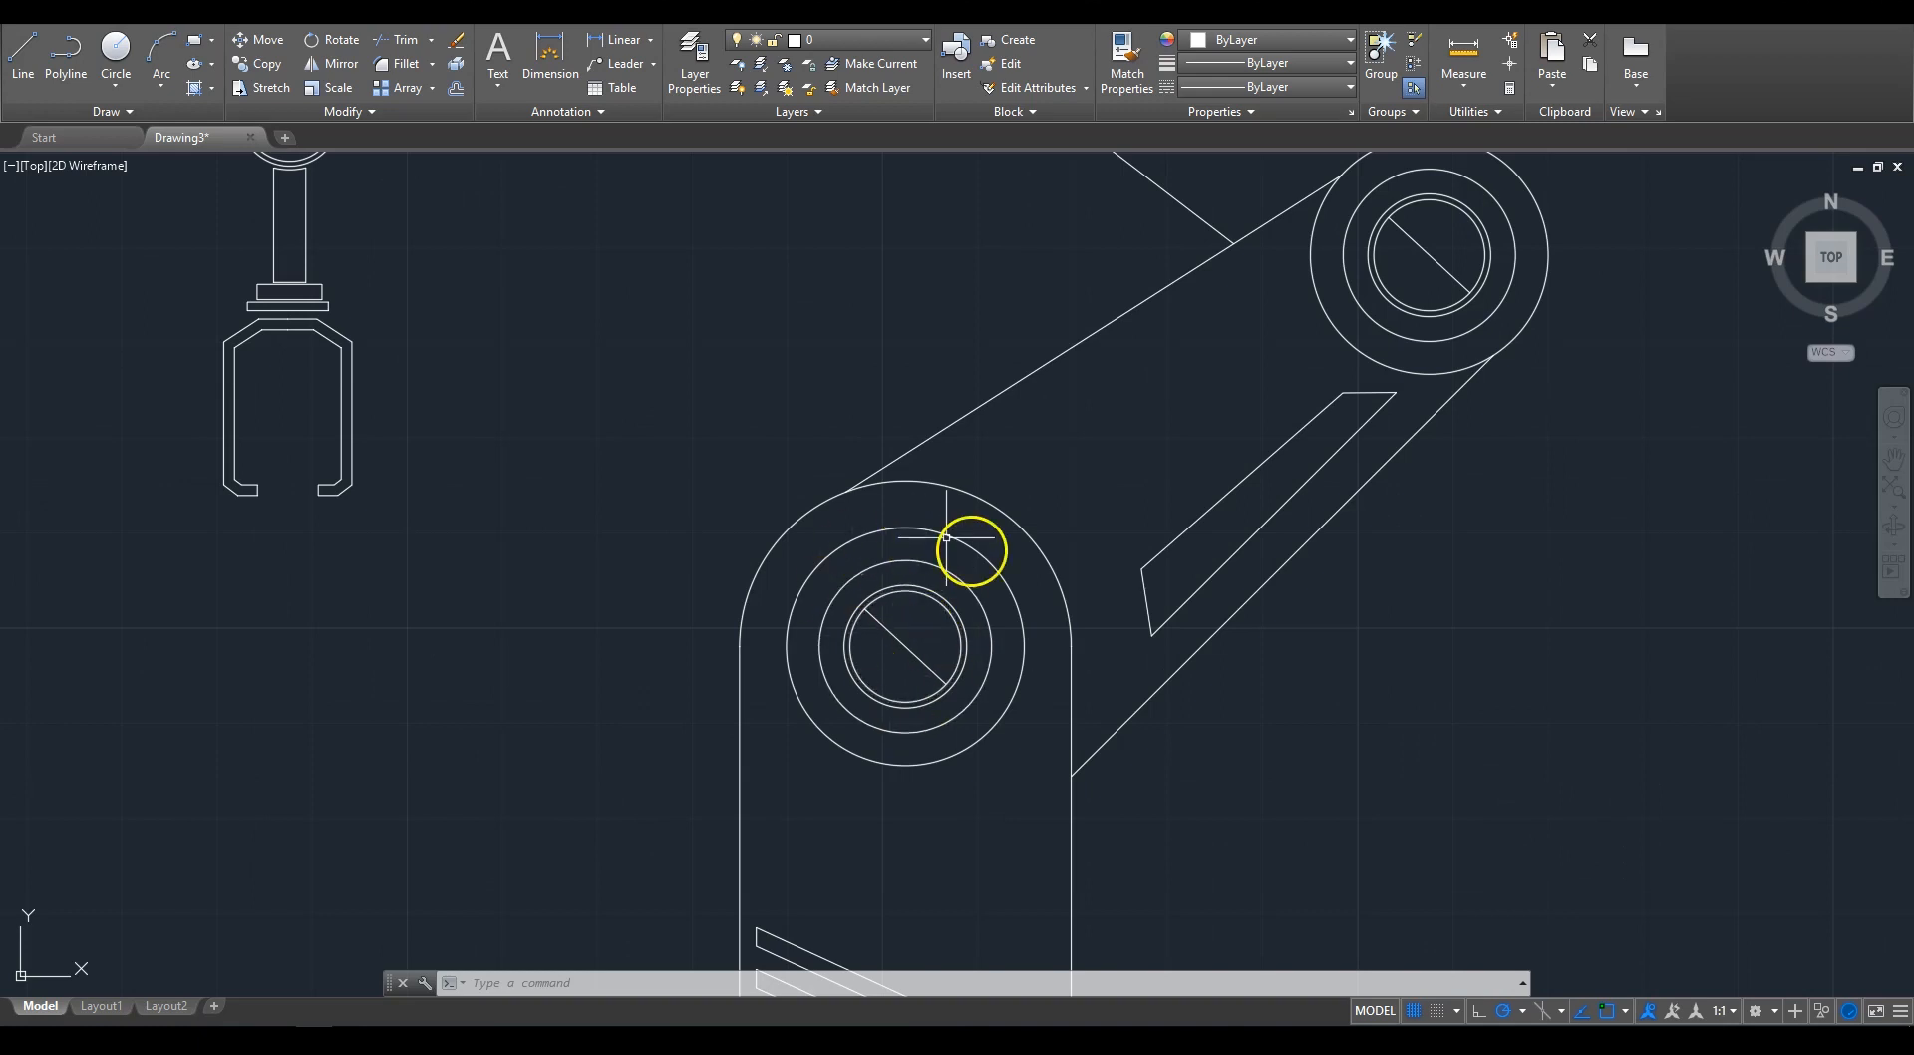
{"action": "scroll", "coordinate": [1437, 236], "scroll_direction": "down", "scroll_amount": 5}
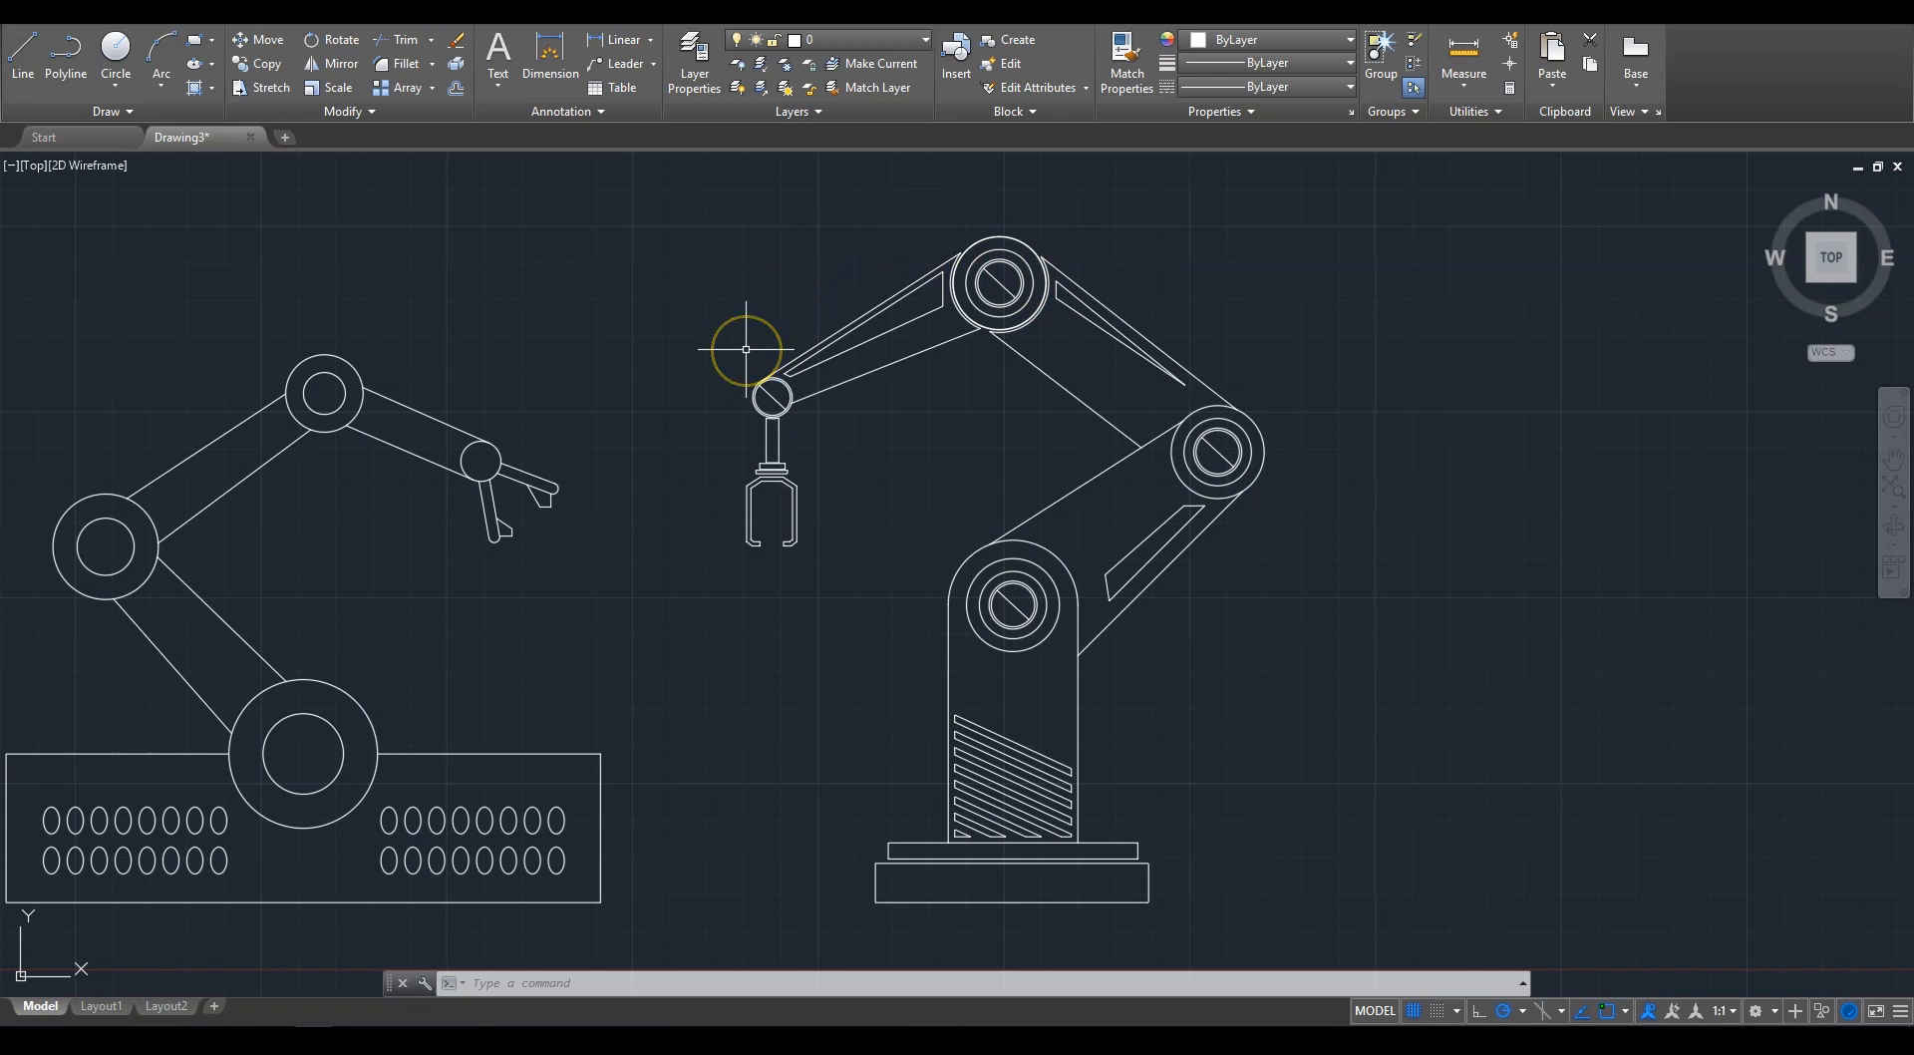
Step: Try a circle concentric with the second arm's top joint, passing through the upper link's outer corner, and undo it
{"action": "scroll", "coordinate": [981, 234], "scroll_direction": "up", "scroll_amount": 6}
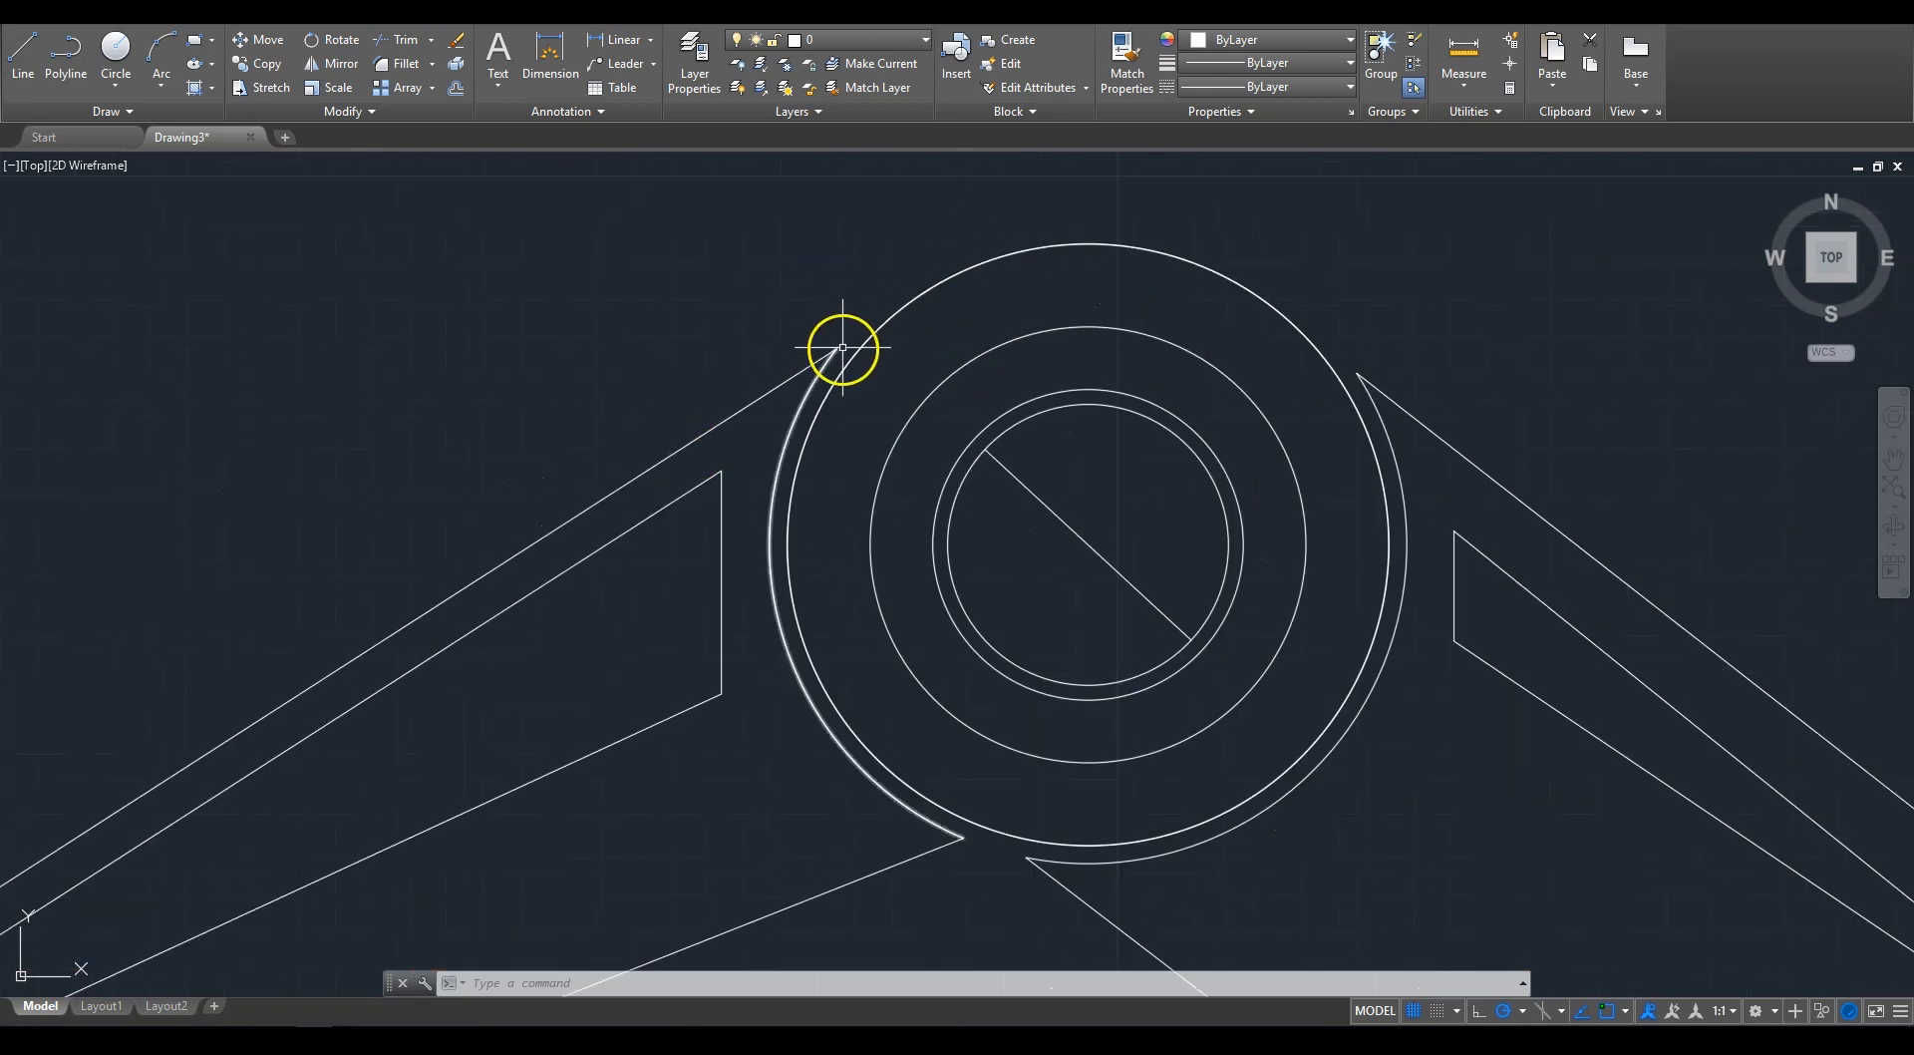
{"action": "left_click", "coordinate": [116, 50]}
{"action": "left_click", "coordinate": [1088, 546]}
{"action": "left_click", "coordinate": [839, 342]}
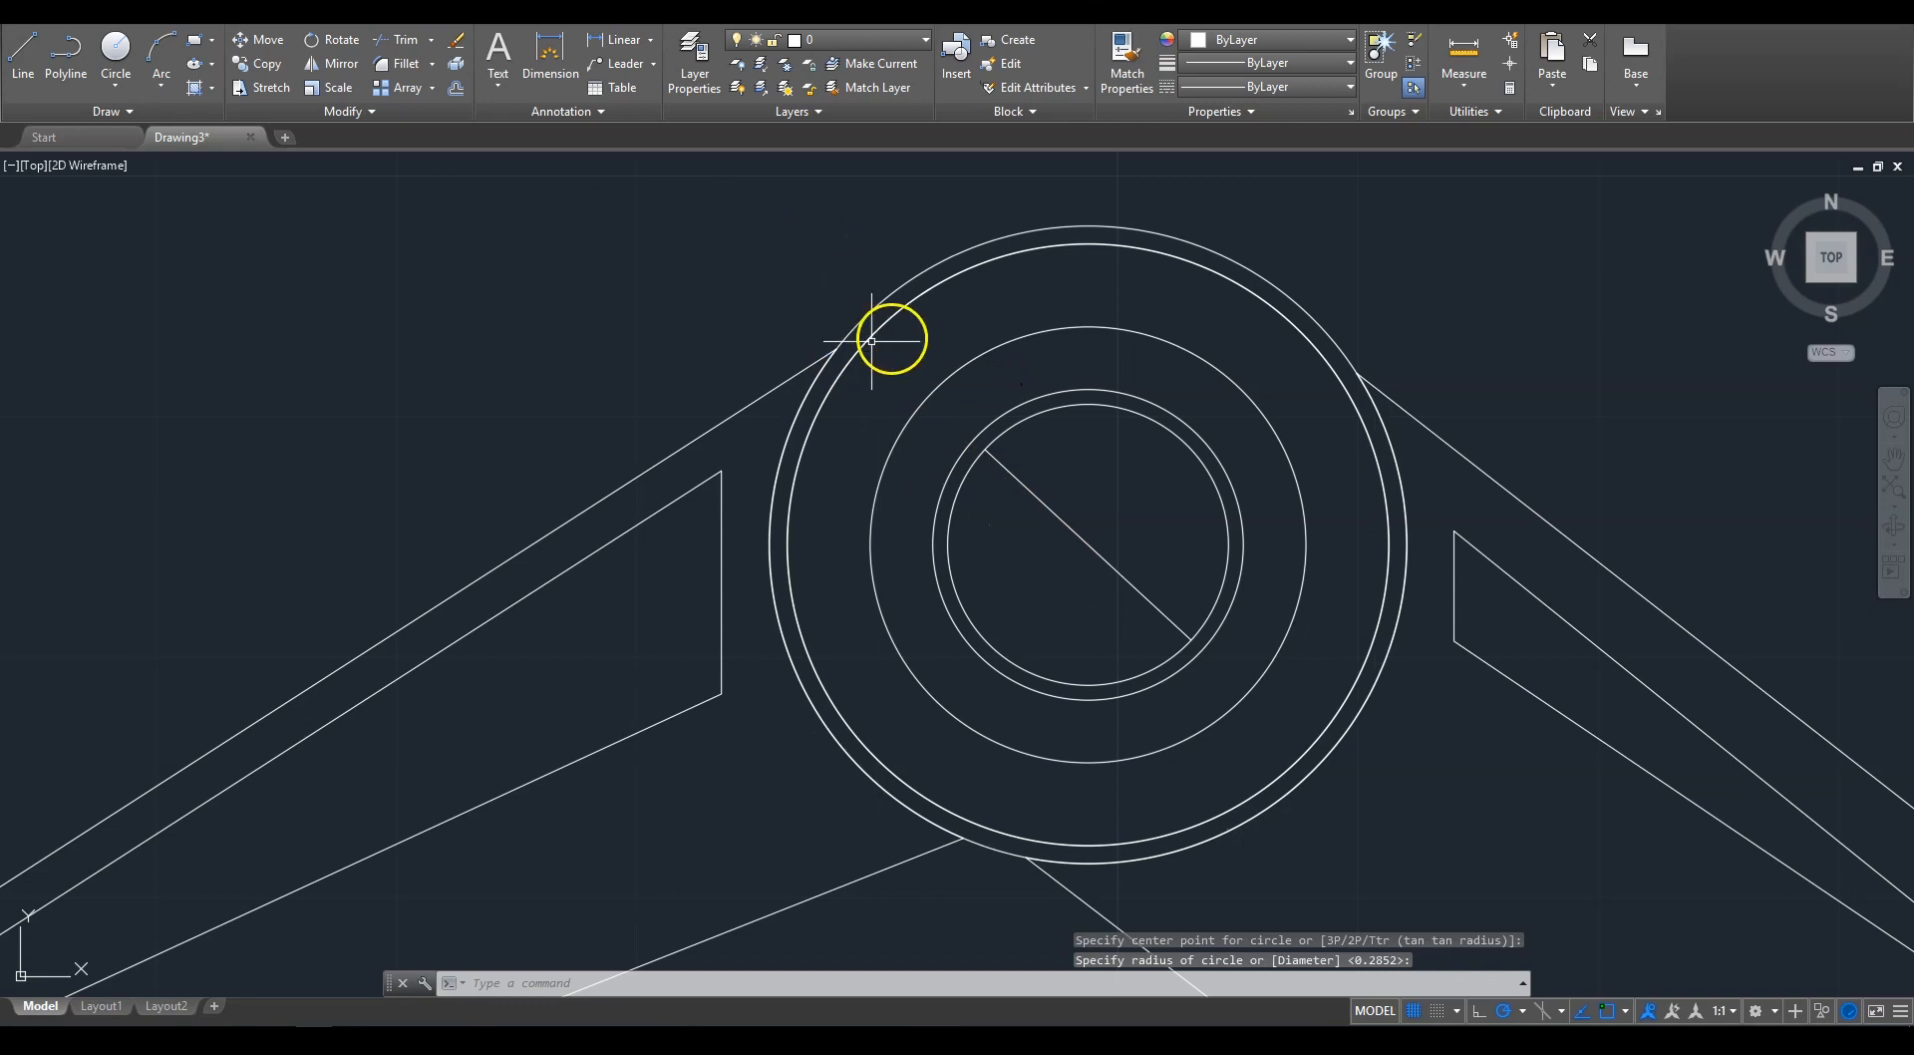
{"action": "key", "text": "ctrl+z"}
{"action": "scroll", "coordinate": [897, 210], "scroll_direction": "down", "scroll_amount": 6}
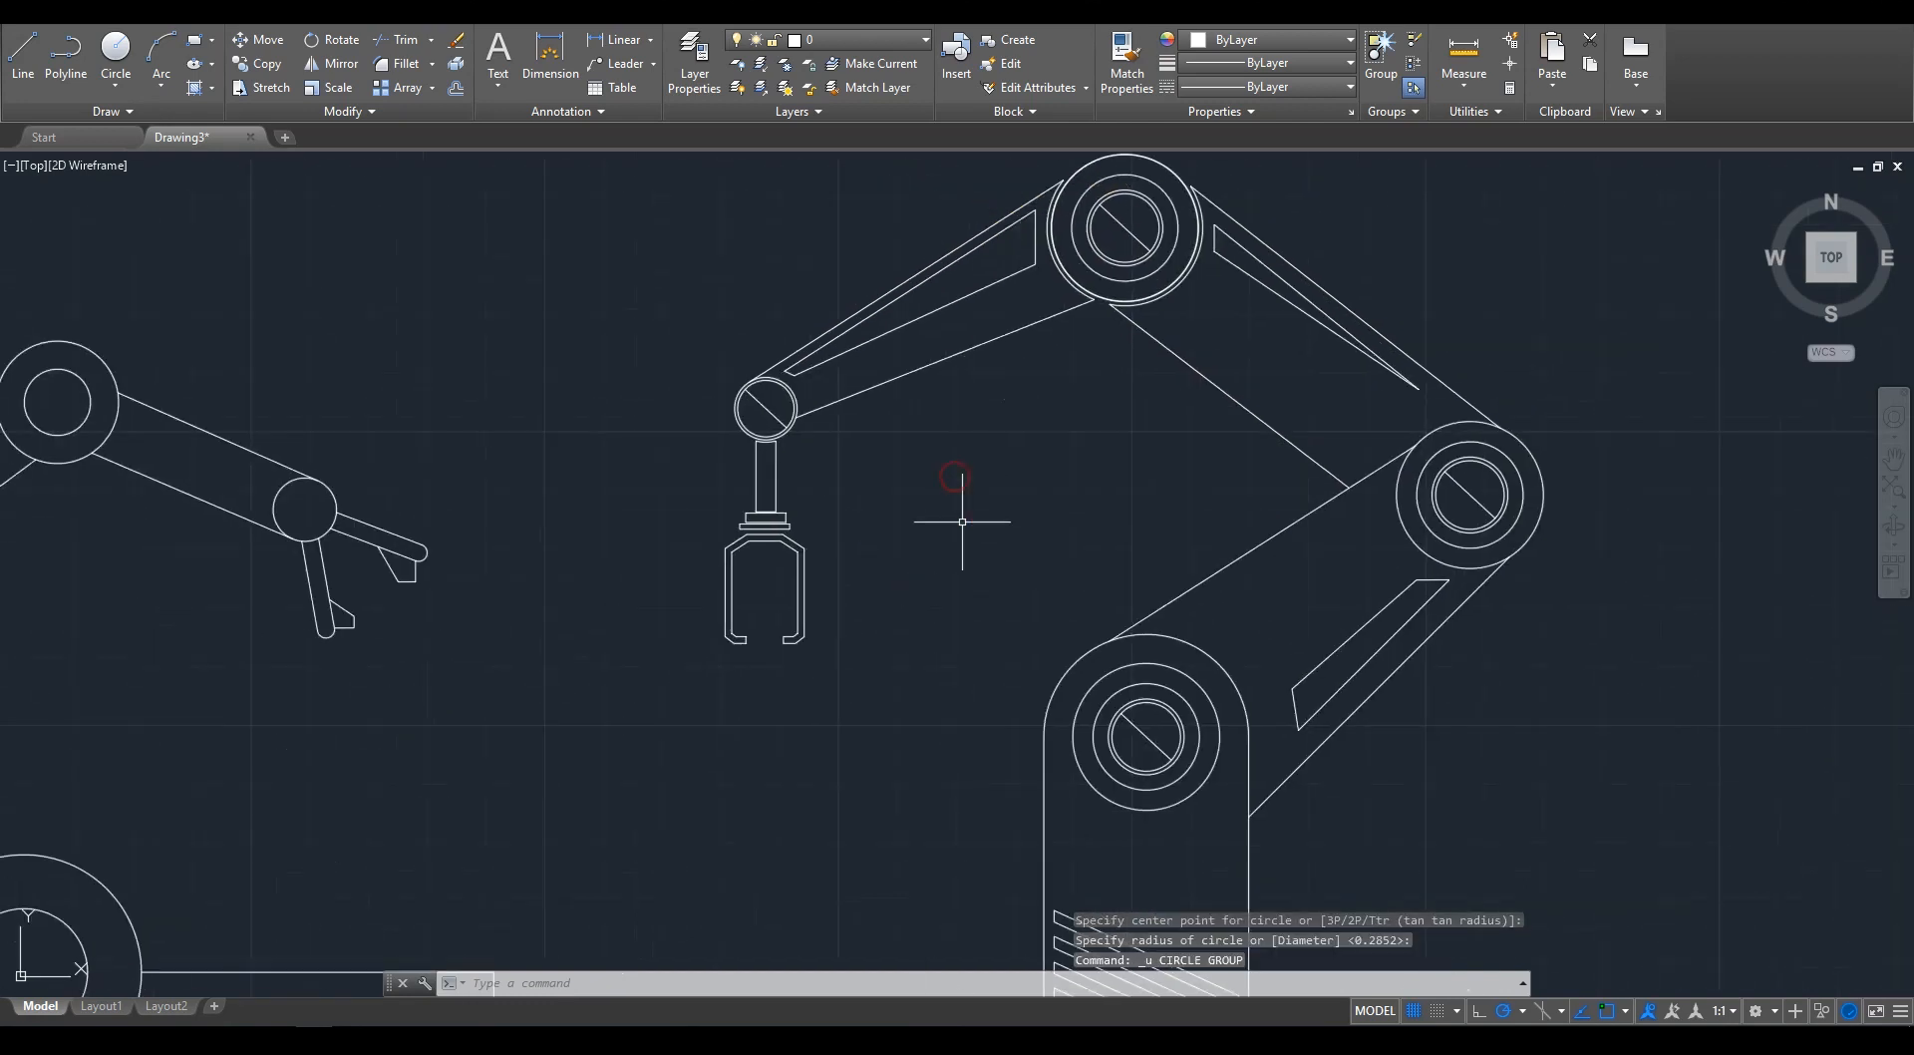
Step: Try to offset the right gripper finger's outer outline by the distance picked between its outer and inner edges
{"action": "scroll", "coordinate": [768, 379], "scroll_direction": "up", "scroll_amount": 8}
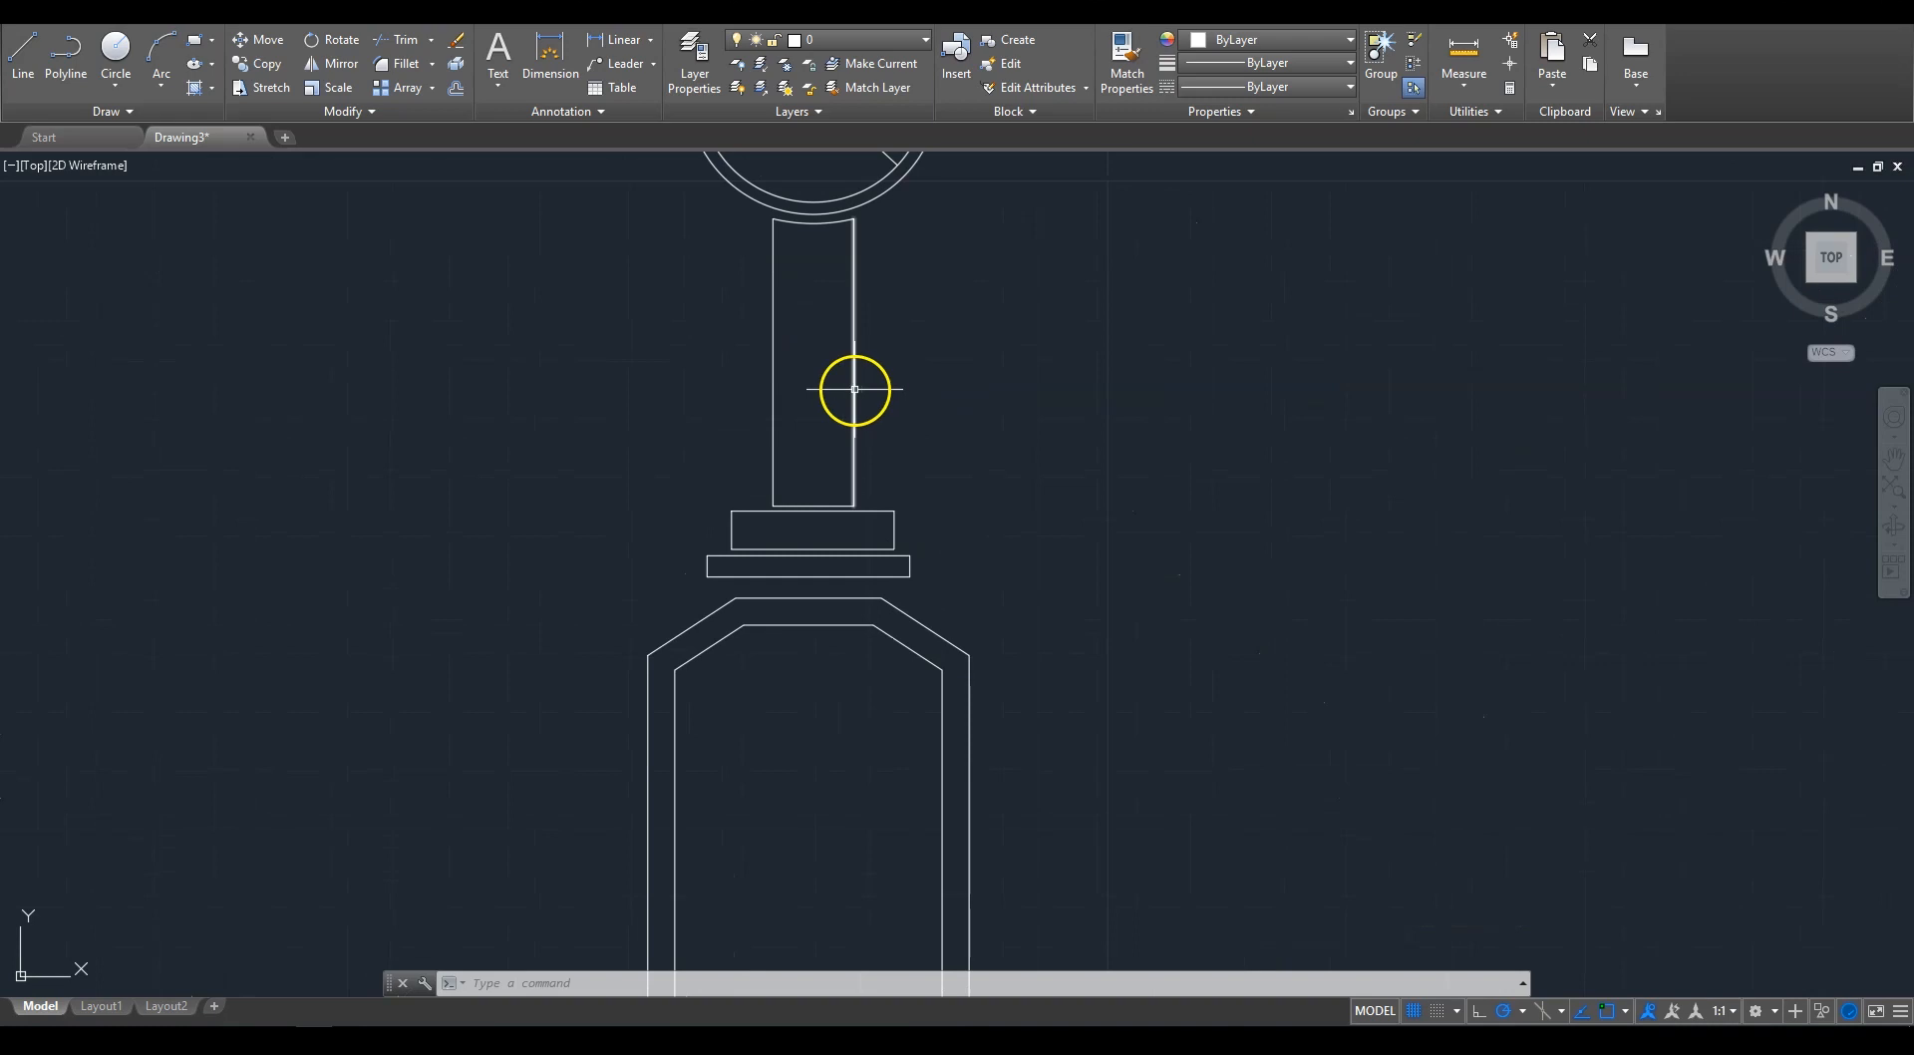
{"action": "left_click", "coordinate": [850, 599]}
{"action": "middle_click_drag", "start_coordinate": [924, 539], "coordinate": [979, 357]}
{"action": "left_click", "coordinate": [453, 94]}
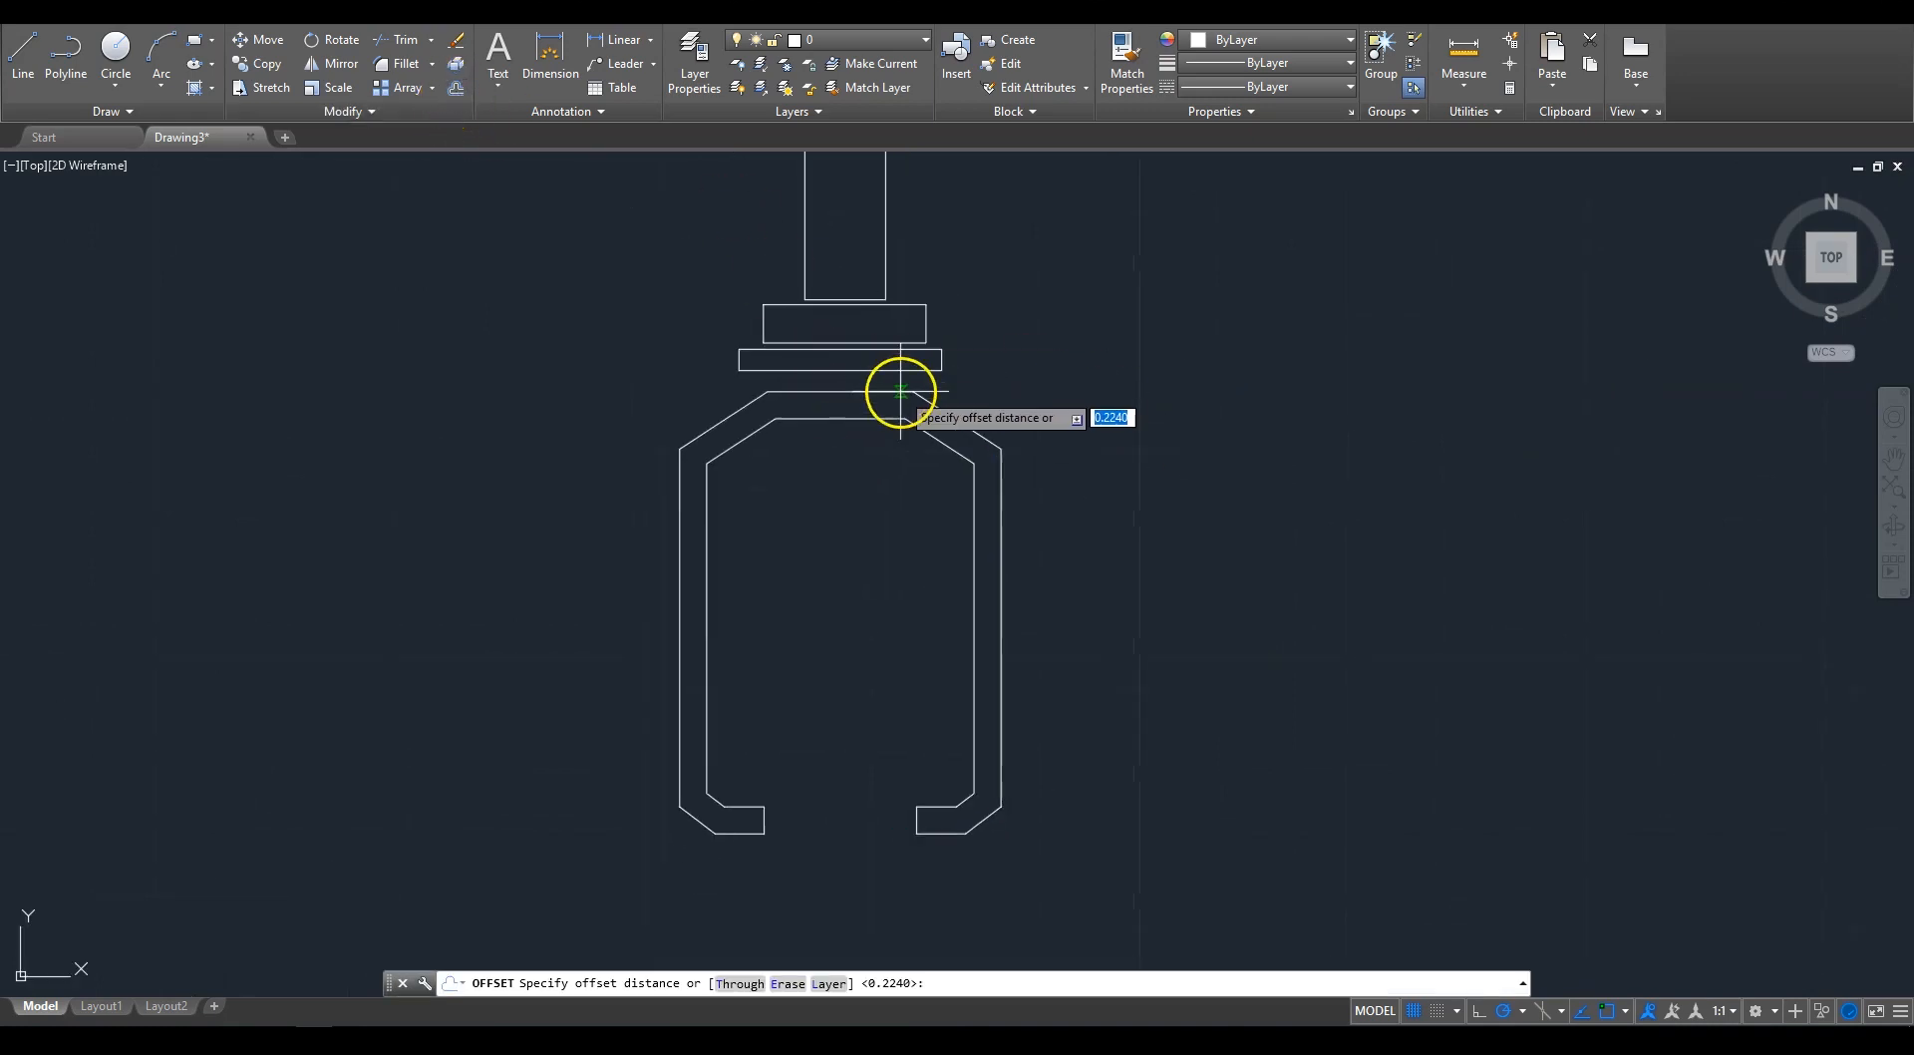
{"action": "left_click", "coordinate": [1001, 599]}
{"action": "left_click", "coordinate": [974, 598]}
{"action": "left_click", "coordinate": [1005, 586]}
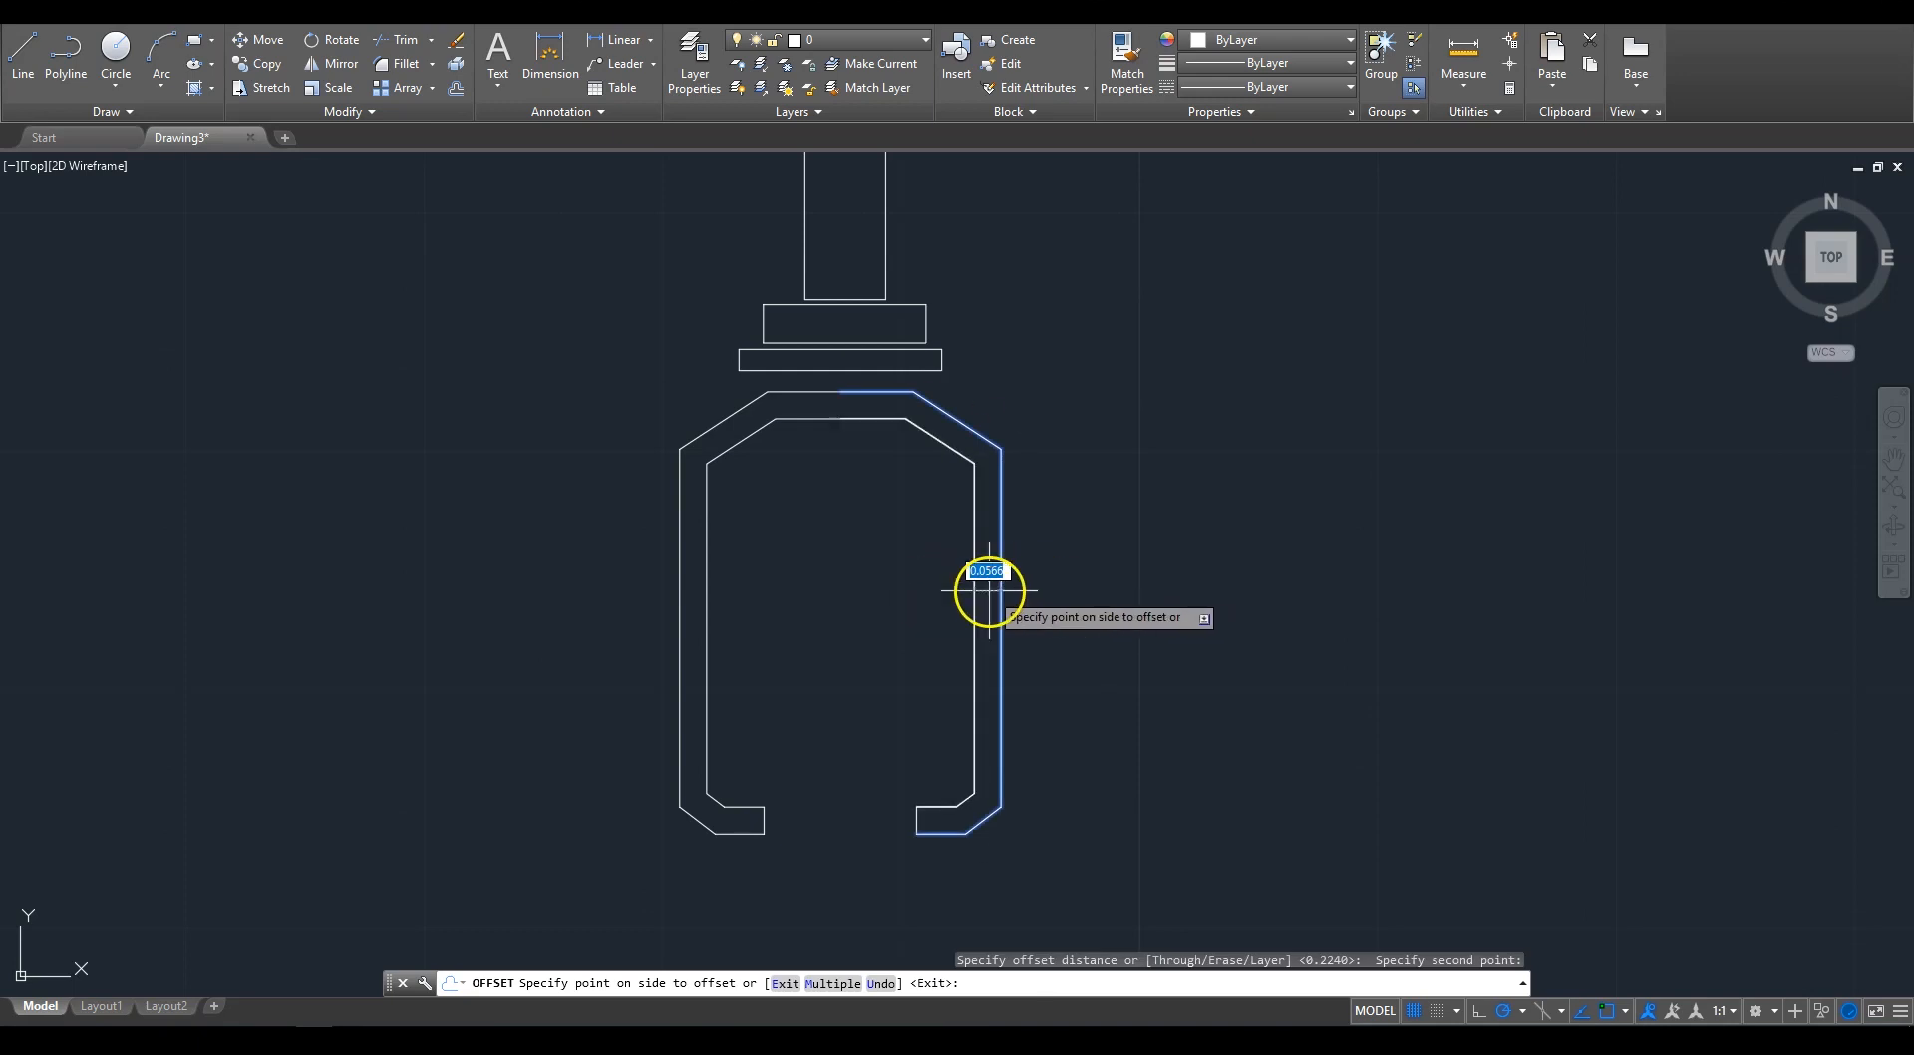
{"action": "key", "text": "Escape"}
Step: Try to mirror the right gripper finger's two outlines about the gripper's centre line
{"action": "left_click", "coordinate": [334, 62]}
{"action": "left_click_drag", "start_coordinate": [1027, 578], "coordinate": [931, 598]}
{"action": "key", "text": "Return"}
{"action": "left_click", "coordinate": [840, 393]}
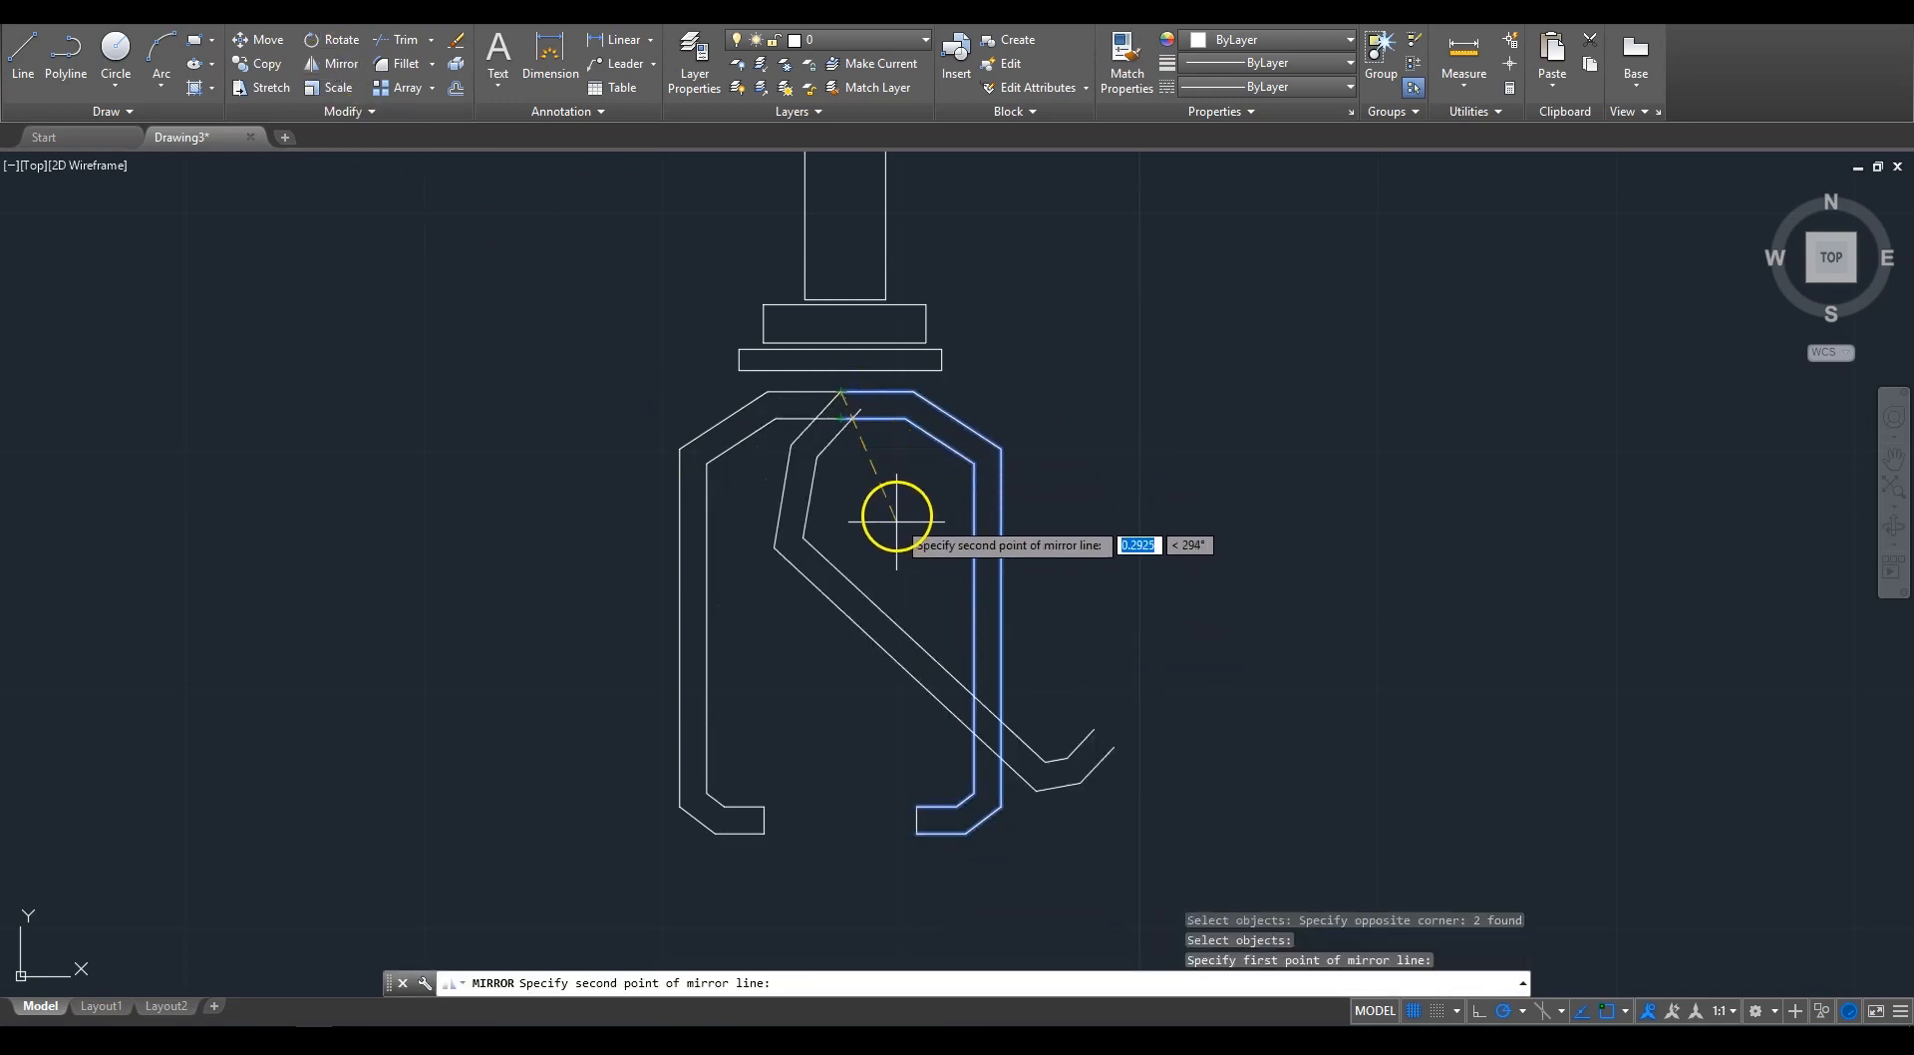
{"action": "key", "text": "Escape"}
Step: Scale up the second arm's whole gripper assembly, including its stem, from the middle of the stem's top end
{"action": "scroll", "coordinate": [876, 607], "scroll_direction": "down", "scroll_amount": 2}
{"action": "scroll", "coordinate": [876, 607], "scroll_direction": "down", "scroll_amount": 2}
{"action": "left_click", "coordinate": [948, 824]}
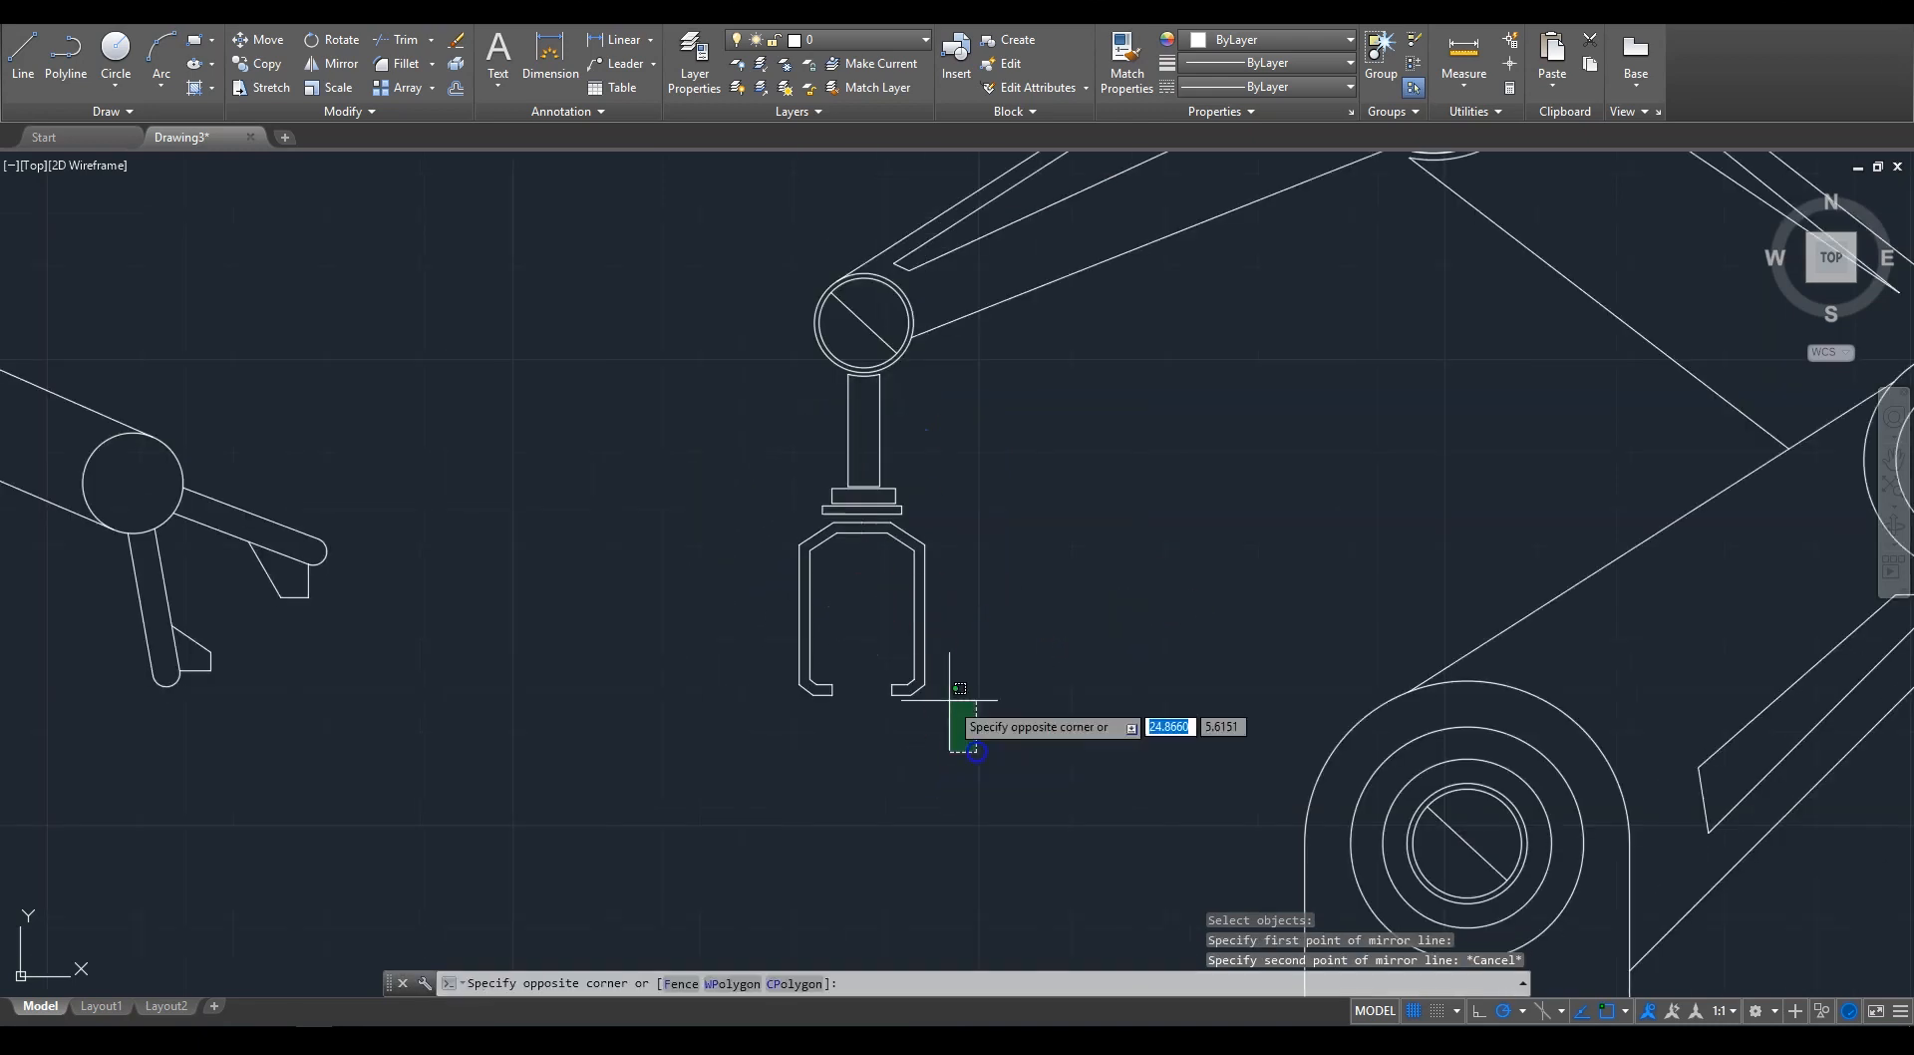
{"action": "left_click", "coordinate": [744, 376]}
{"action": "left_click", "coordinate": [316, 92]}
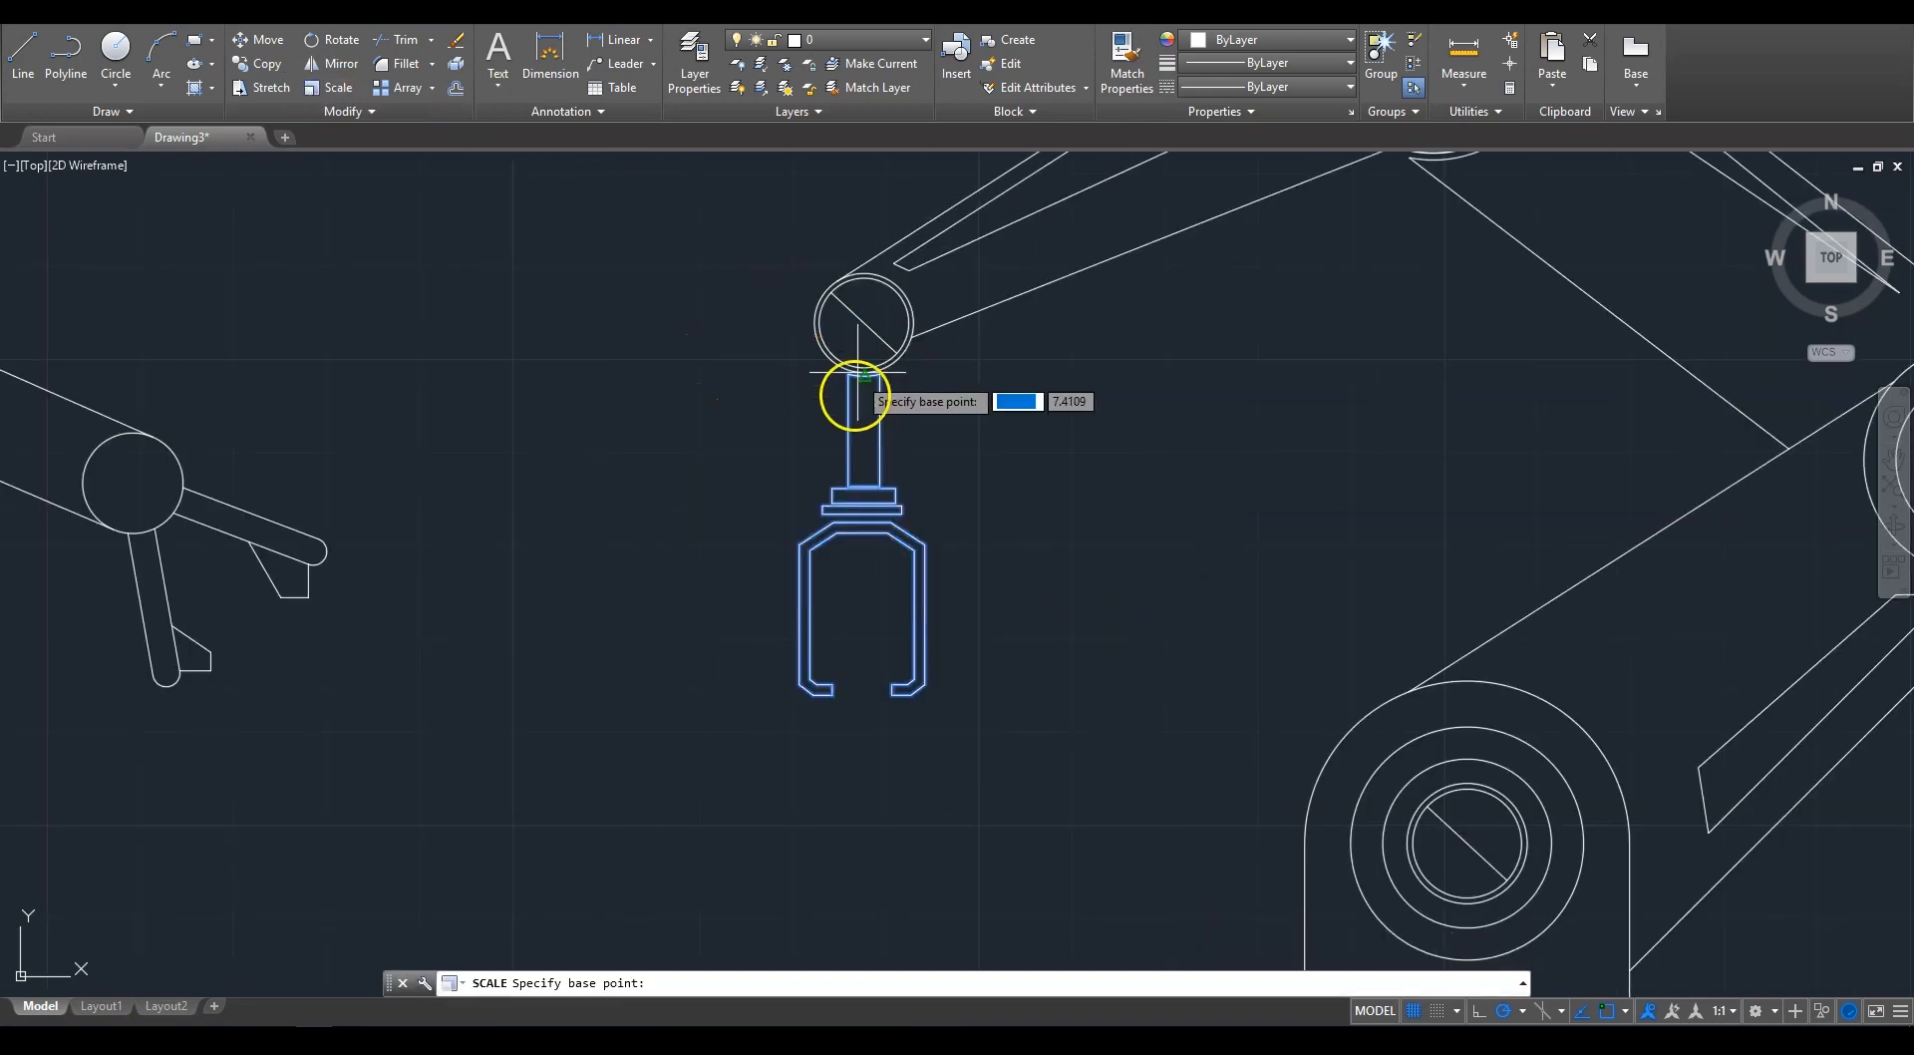
{"action": "scroll", "coordinate": [864, 373], "scroll_direction": "up", "scroll_amount": 4}
{"action": "left_click", "coordinate": [863, 396]}
{"action": "scroll", "coordinate": [863, 401], "scroll_direction": "down", "scroll_amount": 4}
{"action": "scroll", "coordinate": [915, 577], "scroll_direction": "down", "scroll_amount": 2}
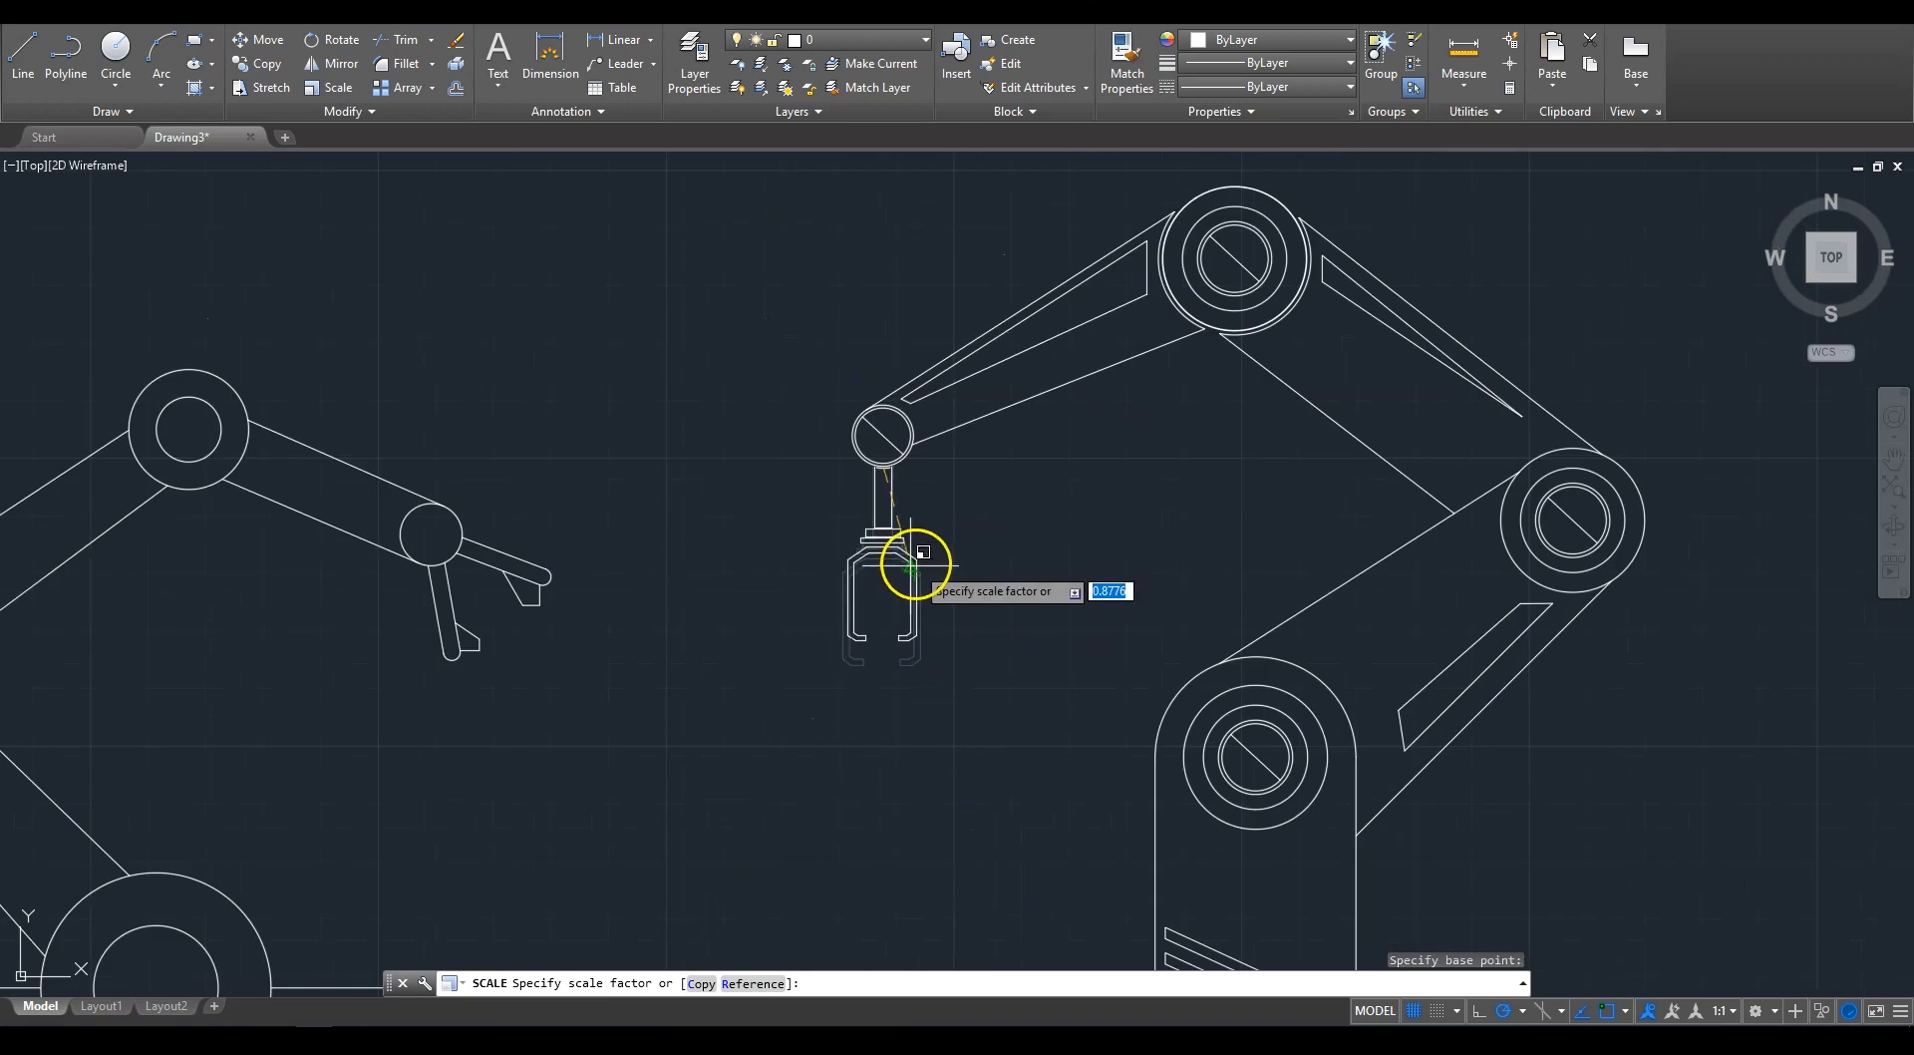
{"action": "left_click", "coordinate": [923, 618]}
Step: Draw a rectangle in the empty area beside the second arm's base and a sloping line crossing its upper part
{"action": "scroll", "coordinate": [1025, 490], "scroll_direction": "down", "scroll_amount": 2}
{"action": "middle_click_drag", "start_coordinate": [1032, 488], "coordinate": [757, 407]}
{"action": "scroll", "coordinate": [893, 864], "scroll_direction": "up", "scroll_amount": 4}
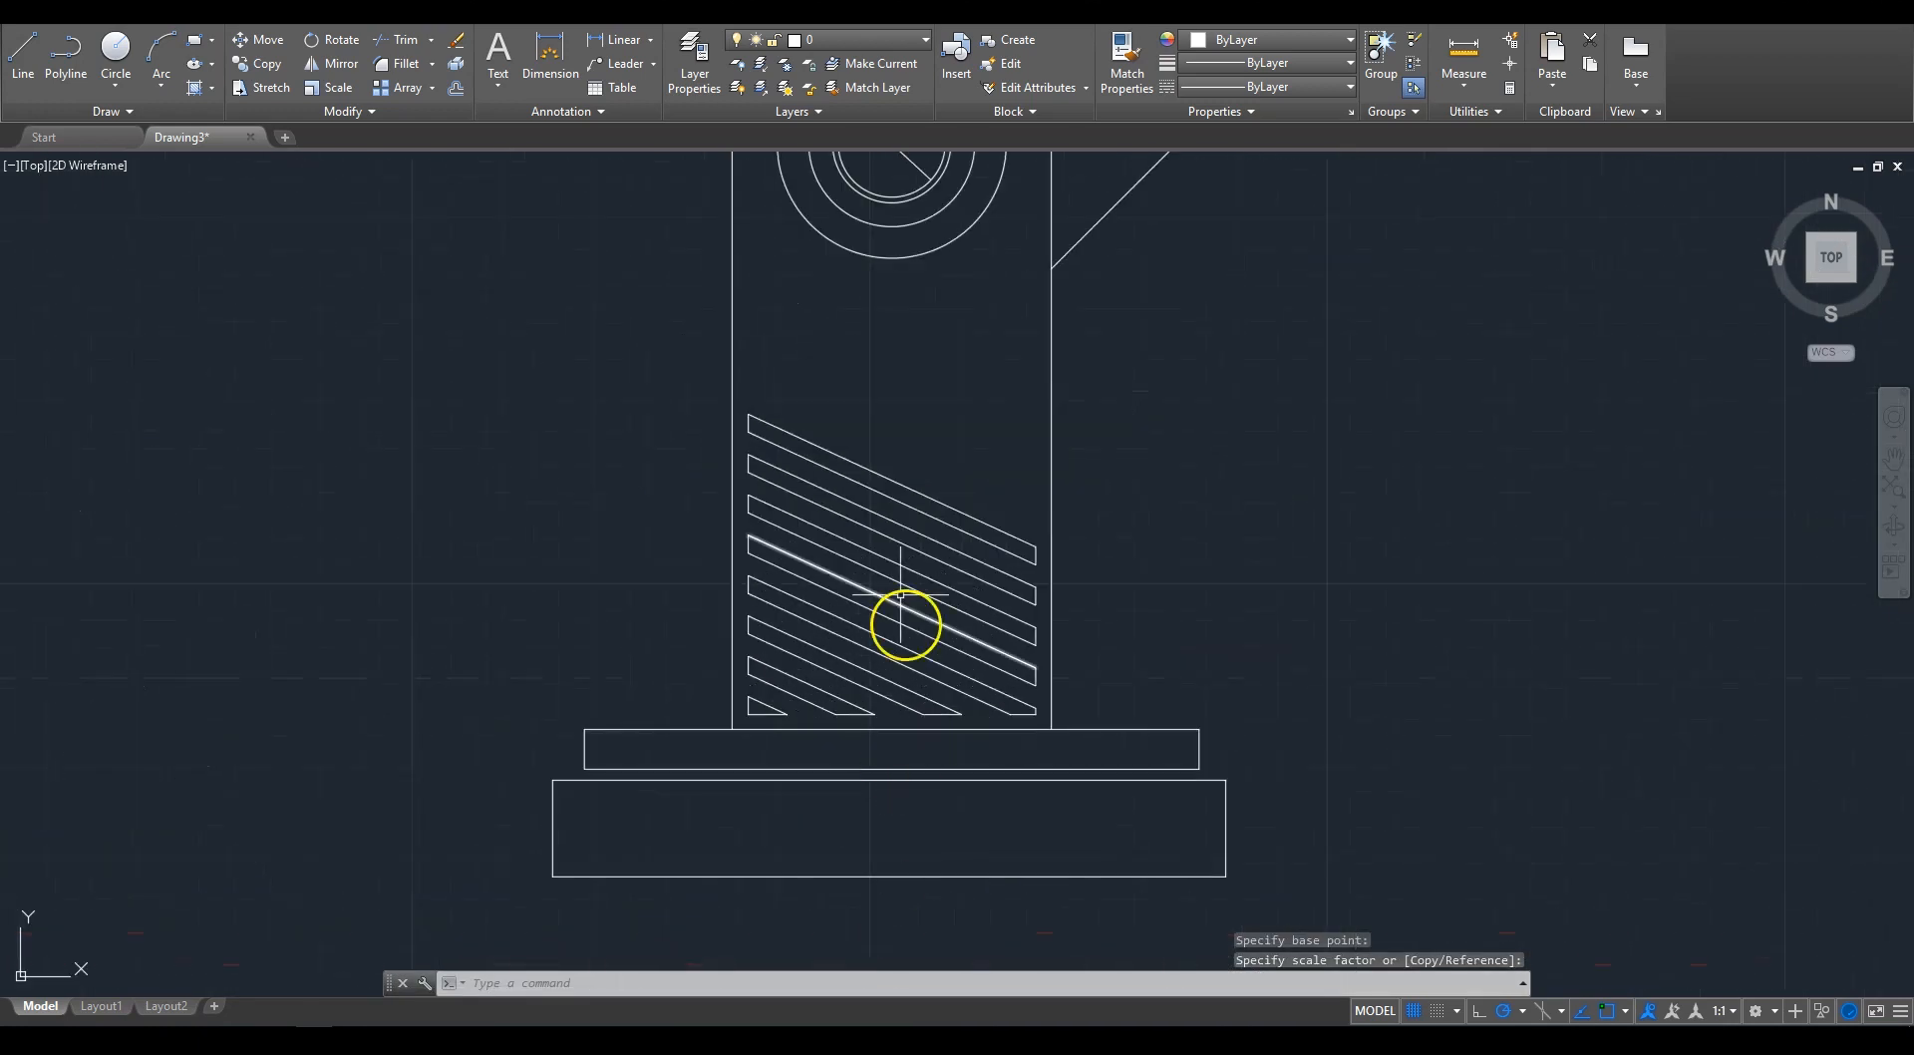
{"action": "middle_click_drag", "start_coordinate": [897, 369], "coordinate": [792, 459]}
{"action": "left_click", "coordinate": [12, 45]}
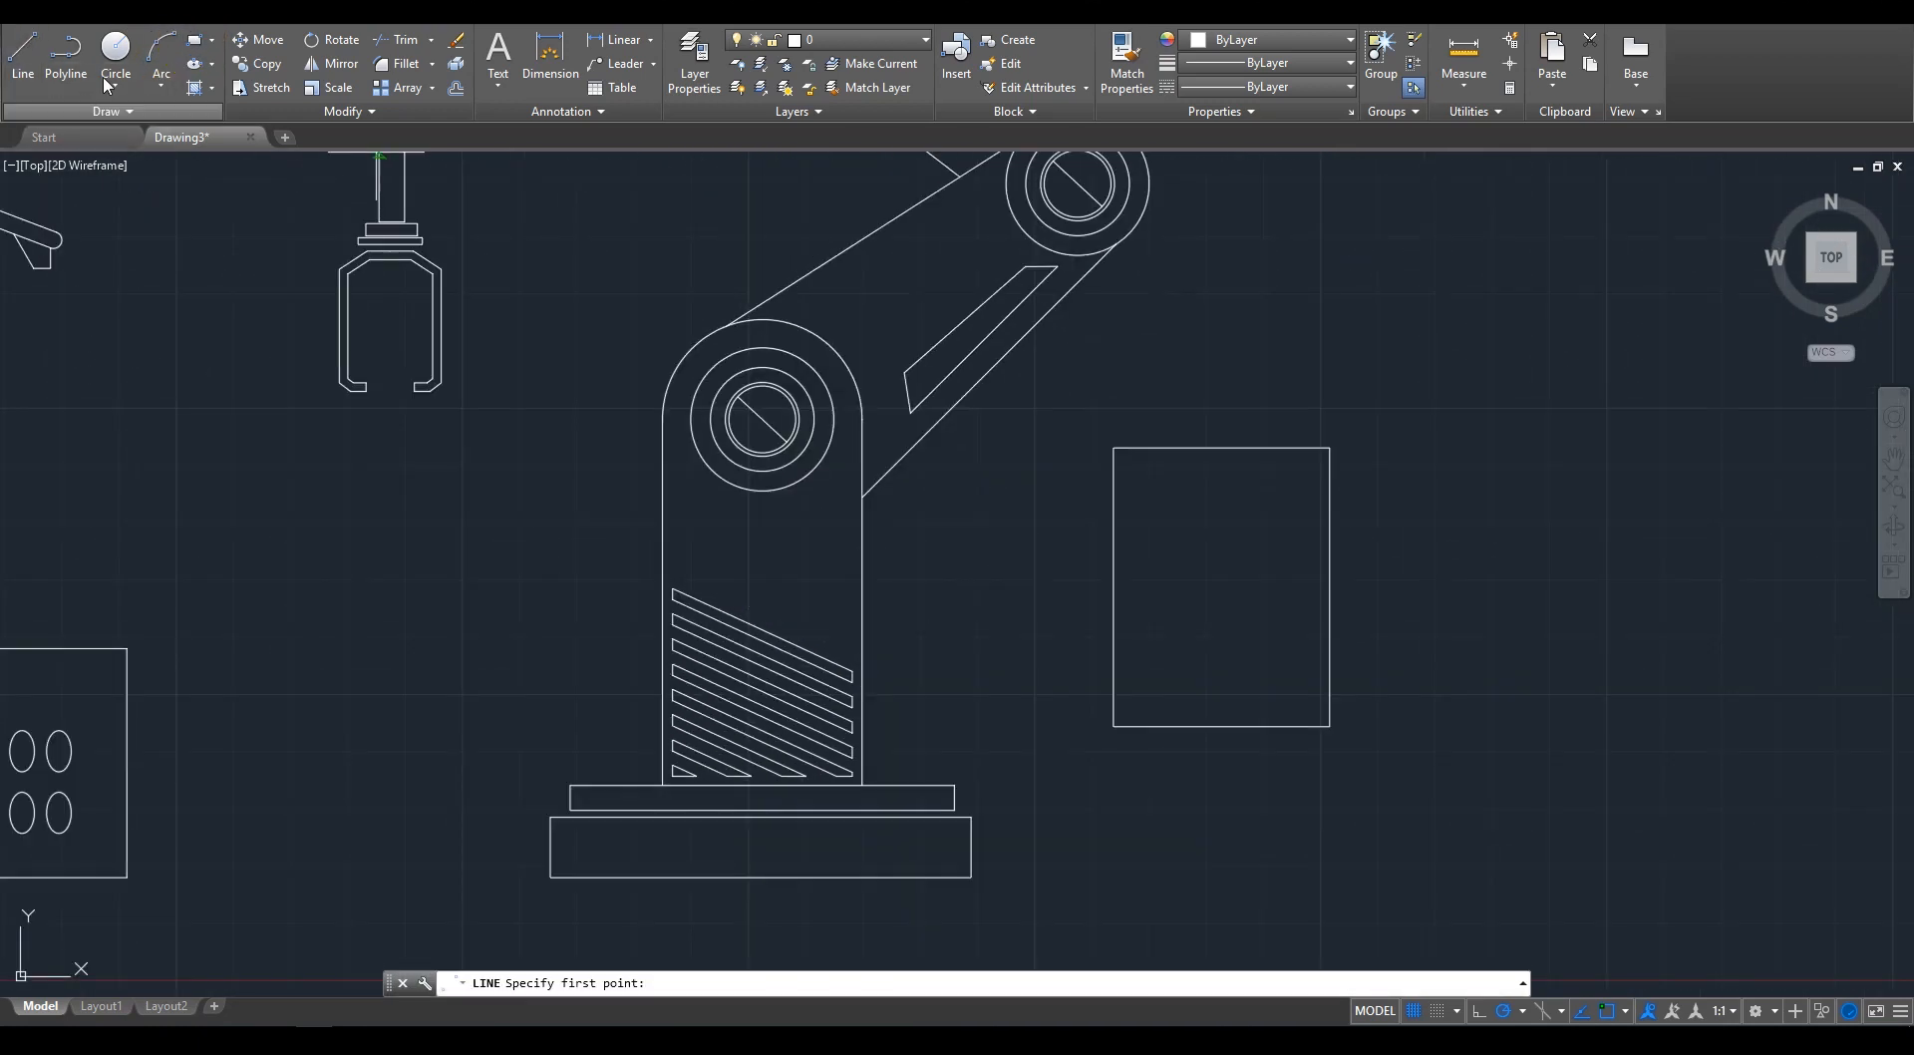
{"action": "left_click", "coordinate": [1118, 478]}
{"action": "key", "text": "Escape"}
{"action": "left_click", "coordinate": [34, 58]}
{"action": "left_click", "coordinate": [1046, 472]}
{"action": "left_click", "coordinate": [1408, 563]}
{"action": "right_click", "coordinate": [1415, 440]}
{"action": "left_click", "coordinate": [1503, 471]}
Step: Offset the sloping line downward by a short distance picked between two points in the rectangle
{"action": "left_click", "coordinate": [453, 89]}
{"action": "scroll", "coordinate": [1053, 501], "scroll_direction": "up", "scroll_amount": 4}
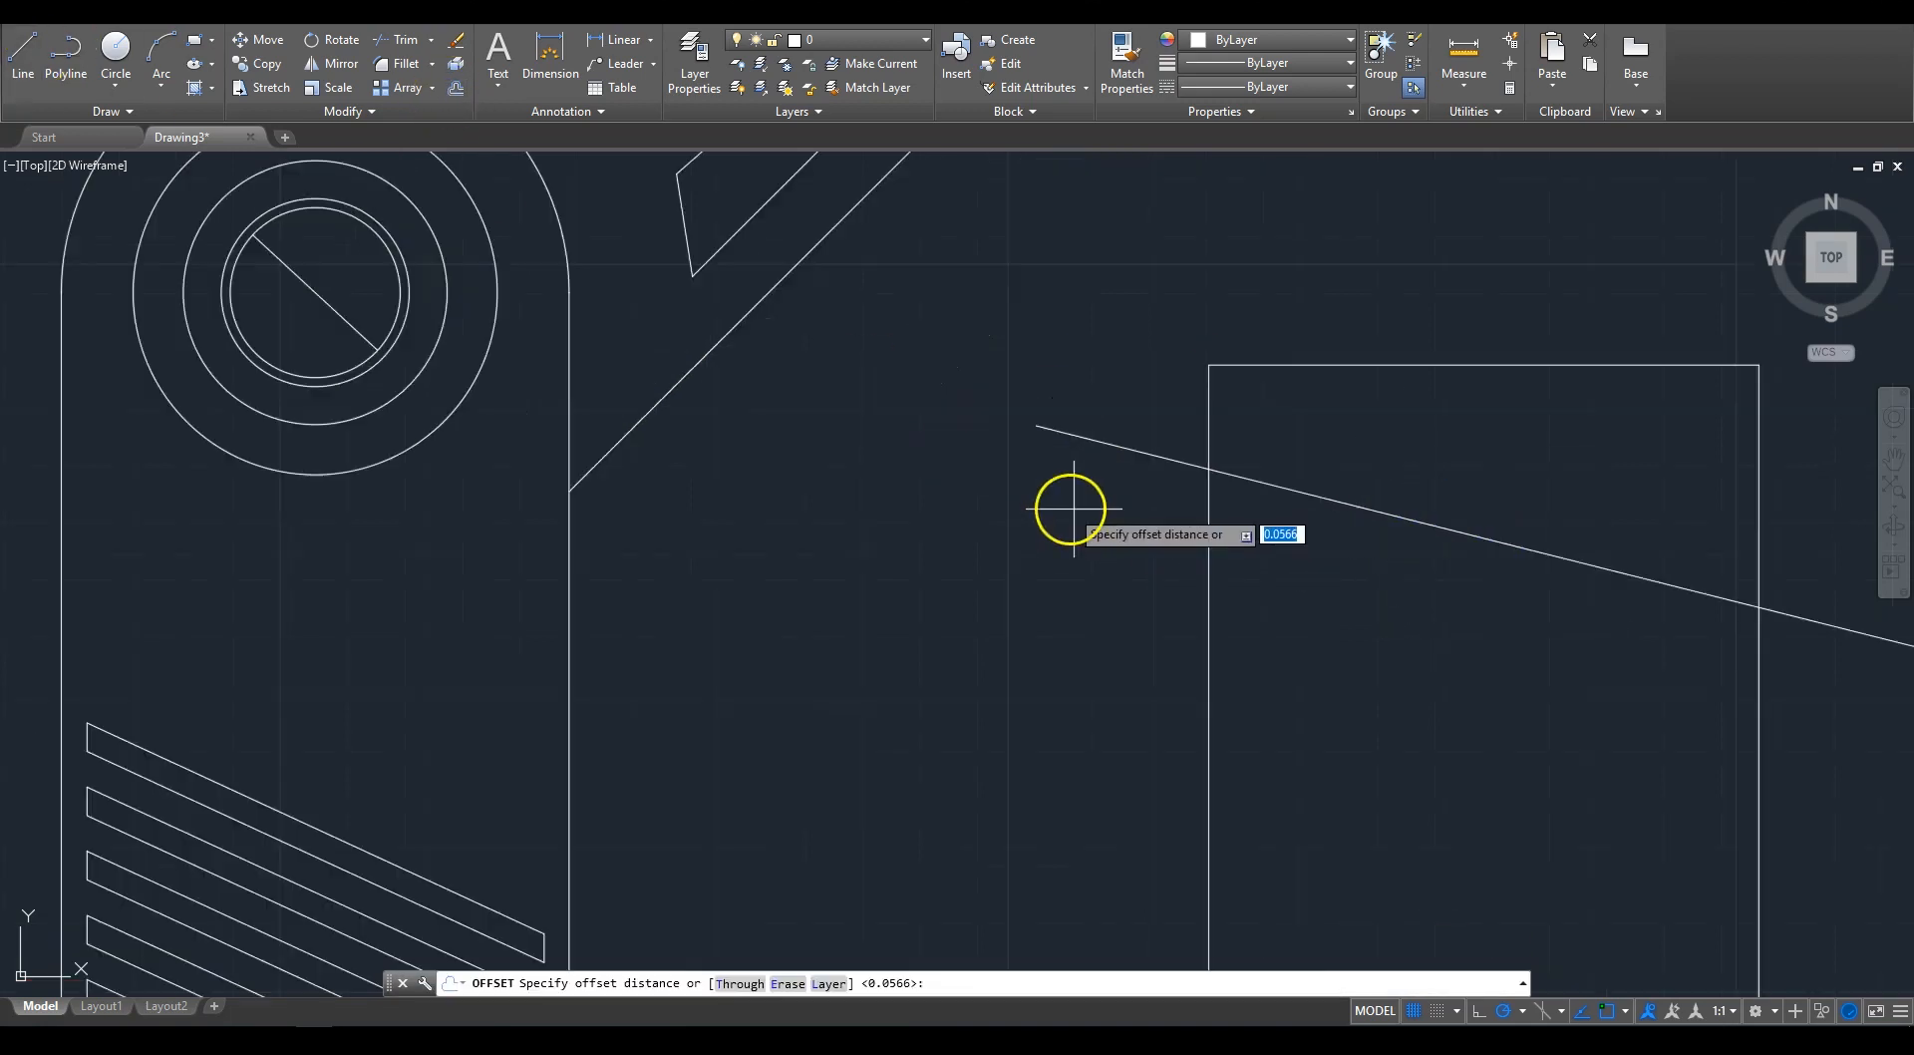
{"action": "left_click", "coordinate": [1416, 549]}
{"action": "left_click", "coordinate": [1417, 521]}
{"action": "left_click", "coordinate": [1418, 563]}
{"action": "right_click", "coordinate": [1426, 432]}
{"action": "left_click", "coordinate": [1468, 446]}
Step: Start trimming the sloping lines and rectangle against each other, and undo the last two cuts
{"action": "left_click_drag", "start_coordinate": [1468, 446], "coordinate": [1376, 582]}
{"action": "right_click", "coordinate": [1433, 419]}
{"action": "left_click", "coordinate": [400, 41]}
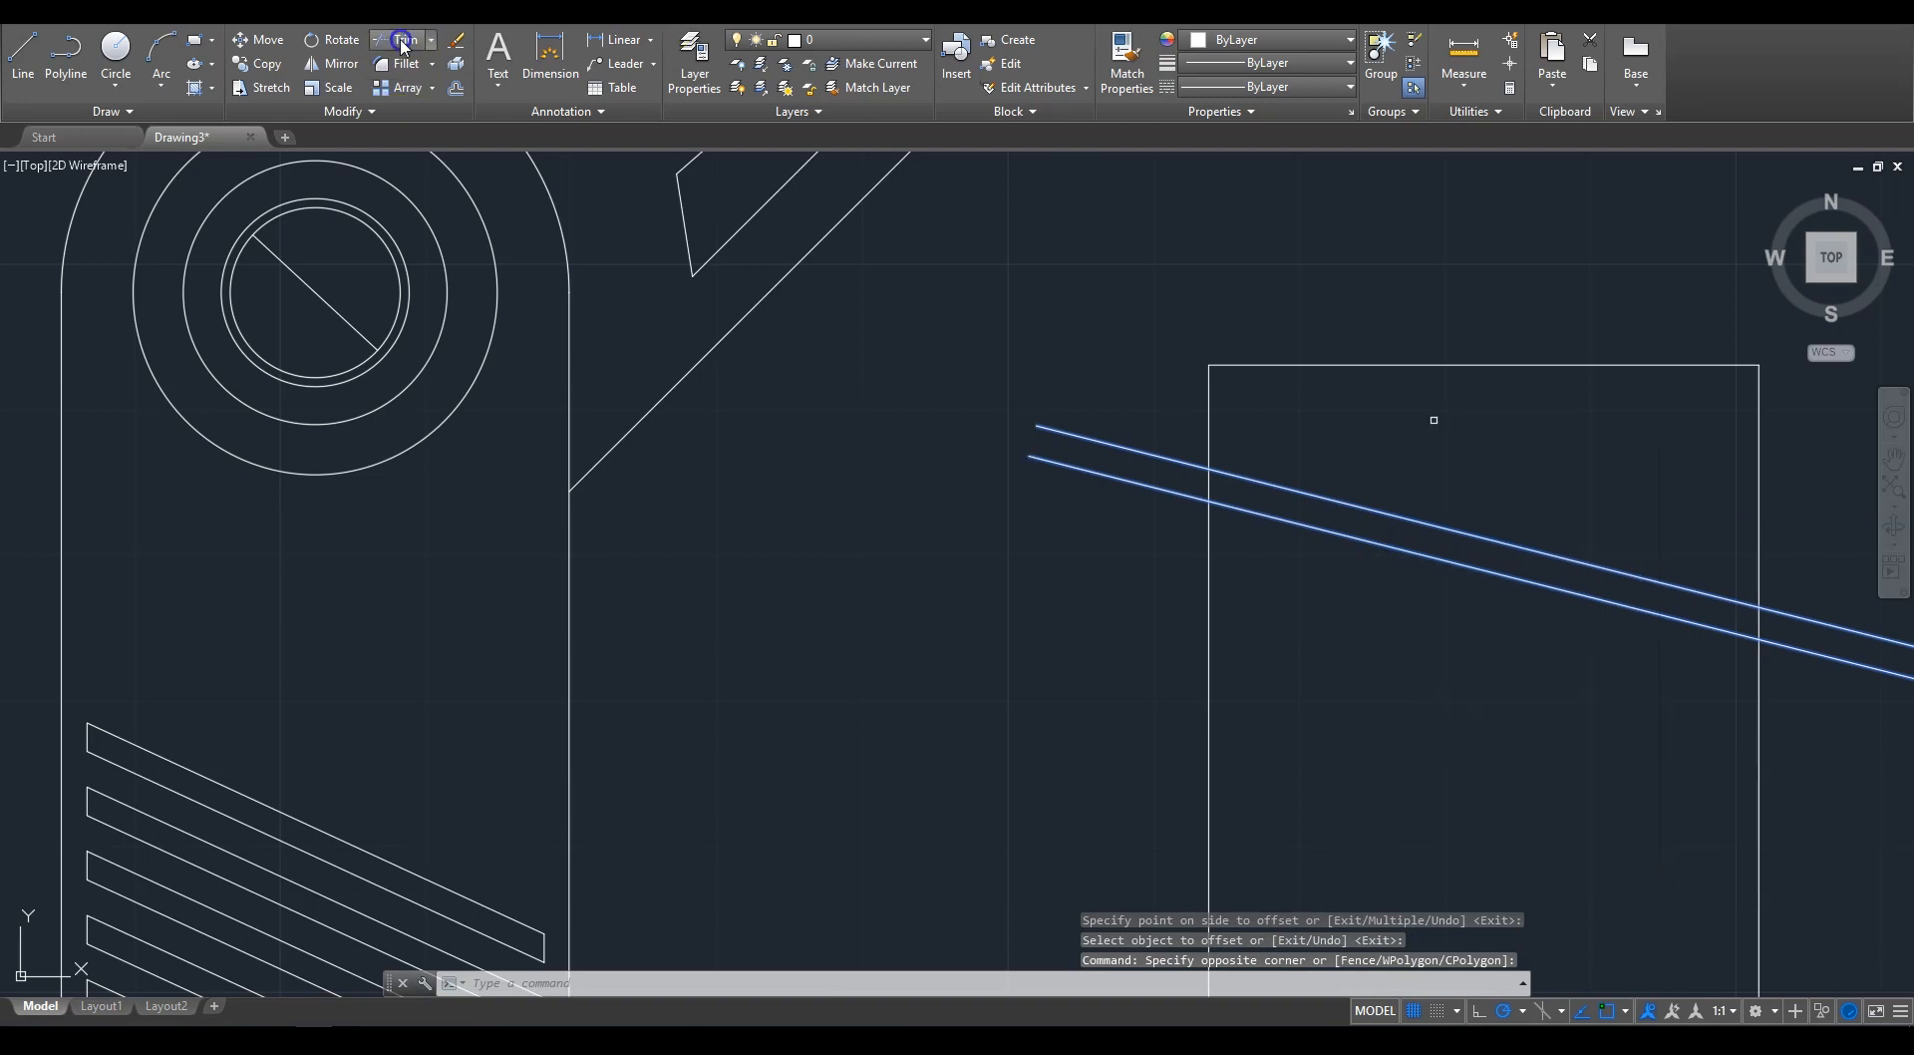
{"action": "scroll", "coordinate": [967, 449], "scroll_direction": "down", "scroll_amount": 6}
{"action": "left_click", "coordinate": [1016, 416]}
{"action": "right_click", "coordinate": [1004, 423]}
{"action": "left_click", "coordinate": [1047, 433]}
{"action": "scroll", "coordinate": [1095, 421], "scroll_direction": "up", "scroll_amount": 2}
{"action": "right_click", "coordinate": [1090, 418]}
{"action": "left_click", "coordinate": [1136, 431]}
{"action": "left_click", "coordinate": [1243, 638]}
{"action": "left_click", "coordinate": [978, 357]}
{"action": "right_click", "coordinate": [982, 363]}
{"action": "left_click", "coordinate": [970, 442]}
{"action": "left_click", "coordinate": [966, 440]}
{"action": "left_click", "coordinate": [909, 479]}
{"action": "key", "text": "ctrl+z"}
{"action": "key", "text": "ctrl+z"}
Step: Trim away the rectangle's sides and the protruding line ends so that only one closed slanted slat remains
{"action": "left_click", "coordinate": [1254, 514]}
{"action": "left_click", "coordinate": [1213, 568]}
{"action": "left_click", "coordinate": [1197, 483]}
{"action": "left_click", "coordinate": [996, 439]}
{"action": "scroll", "coordinate": [992, 468], "scroll_direction": "up", "scroll_amount": 6}
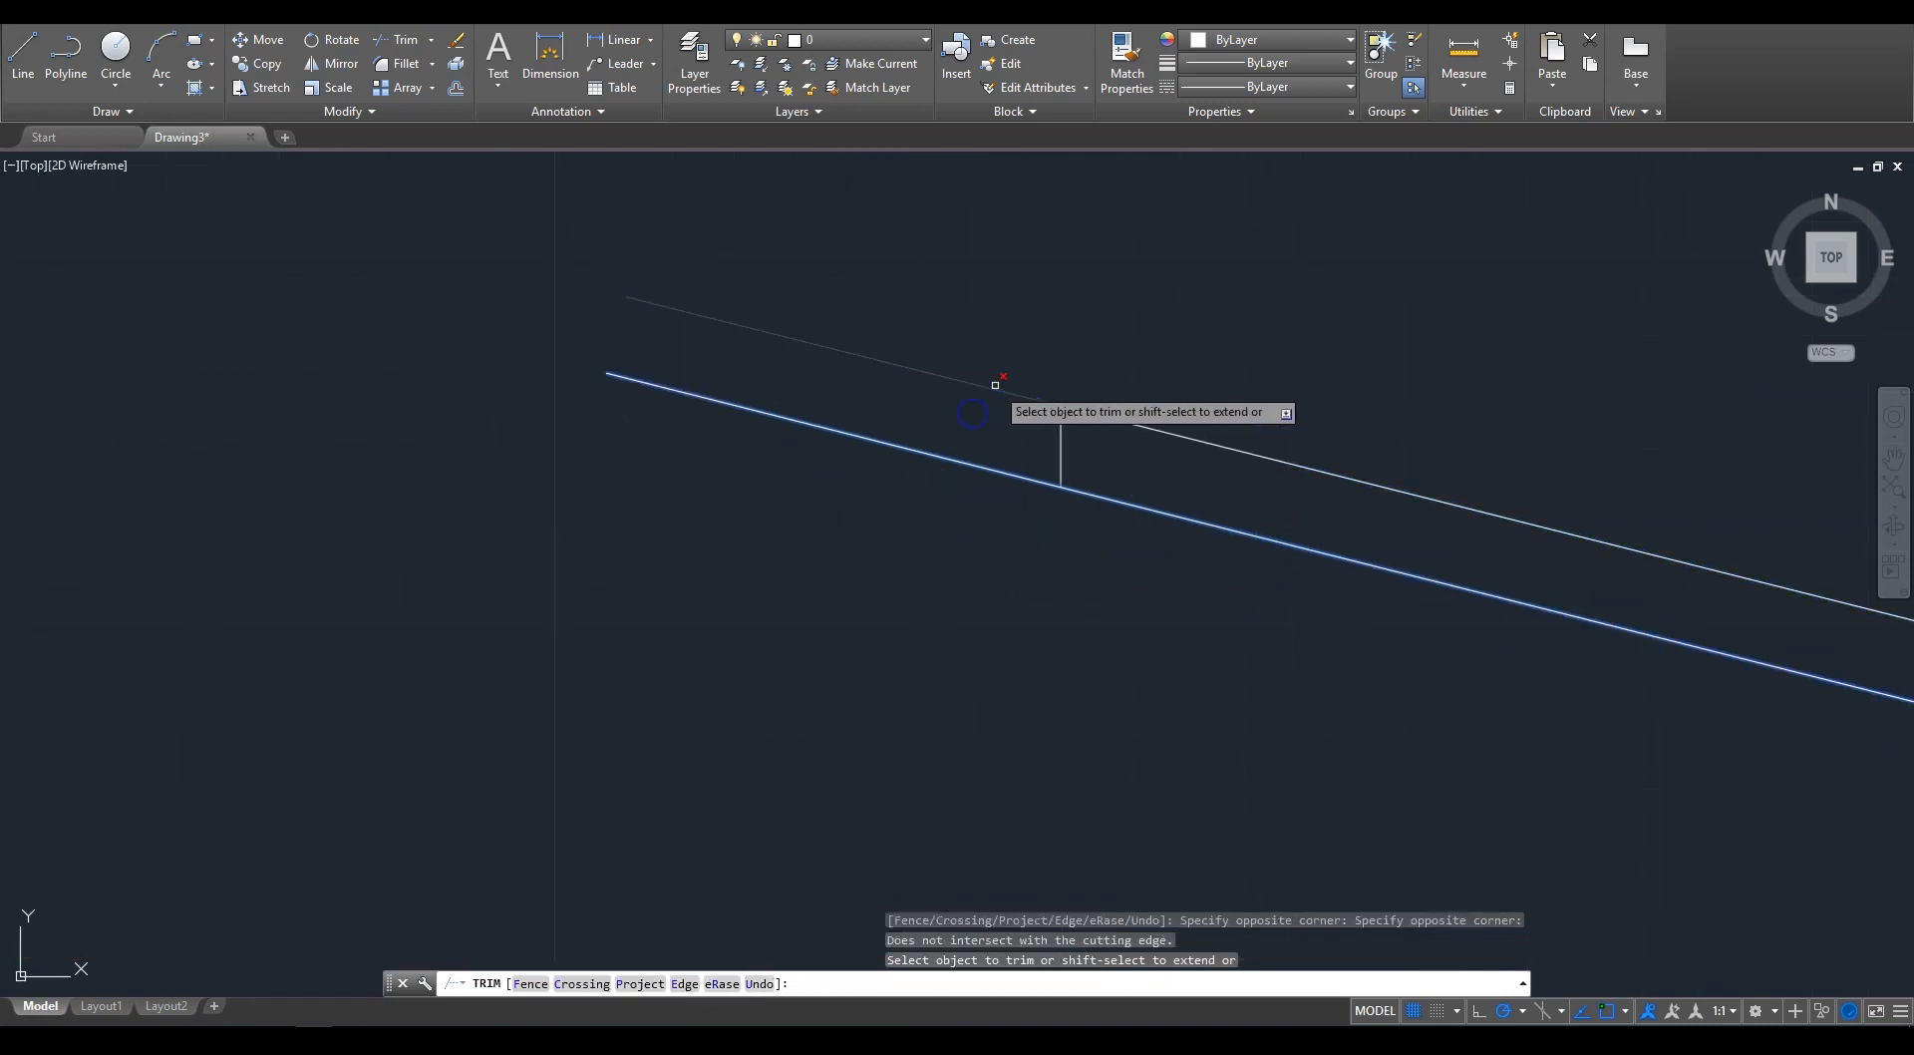
{"action": "scroll", "coordinate": [881, 342], "scroll_direction": "down", "scroll_amount": 5}
{"action": "key", "text": "Escape"}
Step: Copy the slanted slat once, vertically, to just below the original
{"action": "left_click", "coordinate": [1278, 355]}
{"action": "left_click", "coordinate": [758, 478]}
{"action": "left_click", "coordinate": [259, 63]}
{"action": "left_click", "coordinate": [782, 399]}
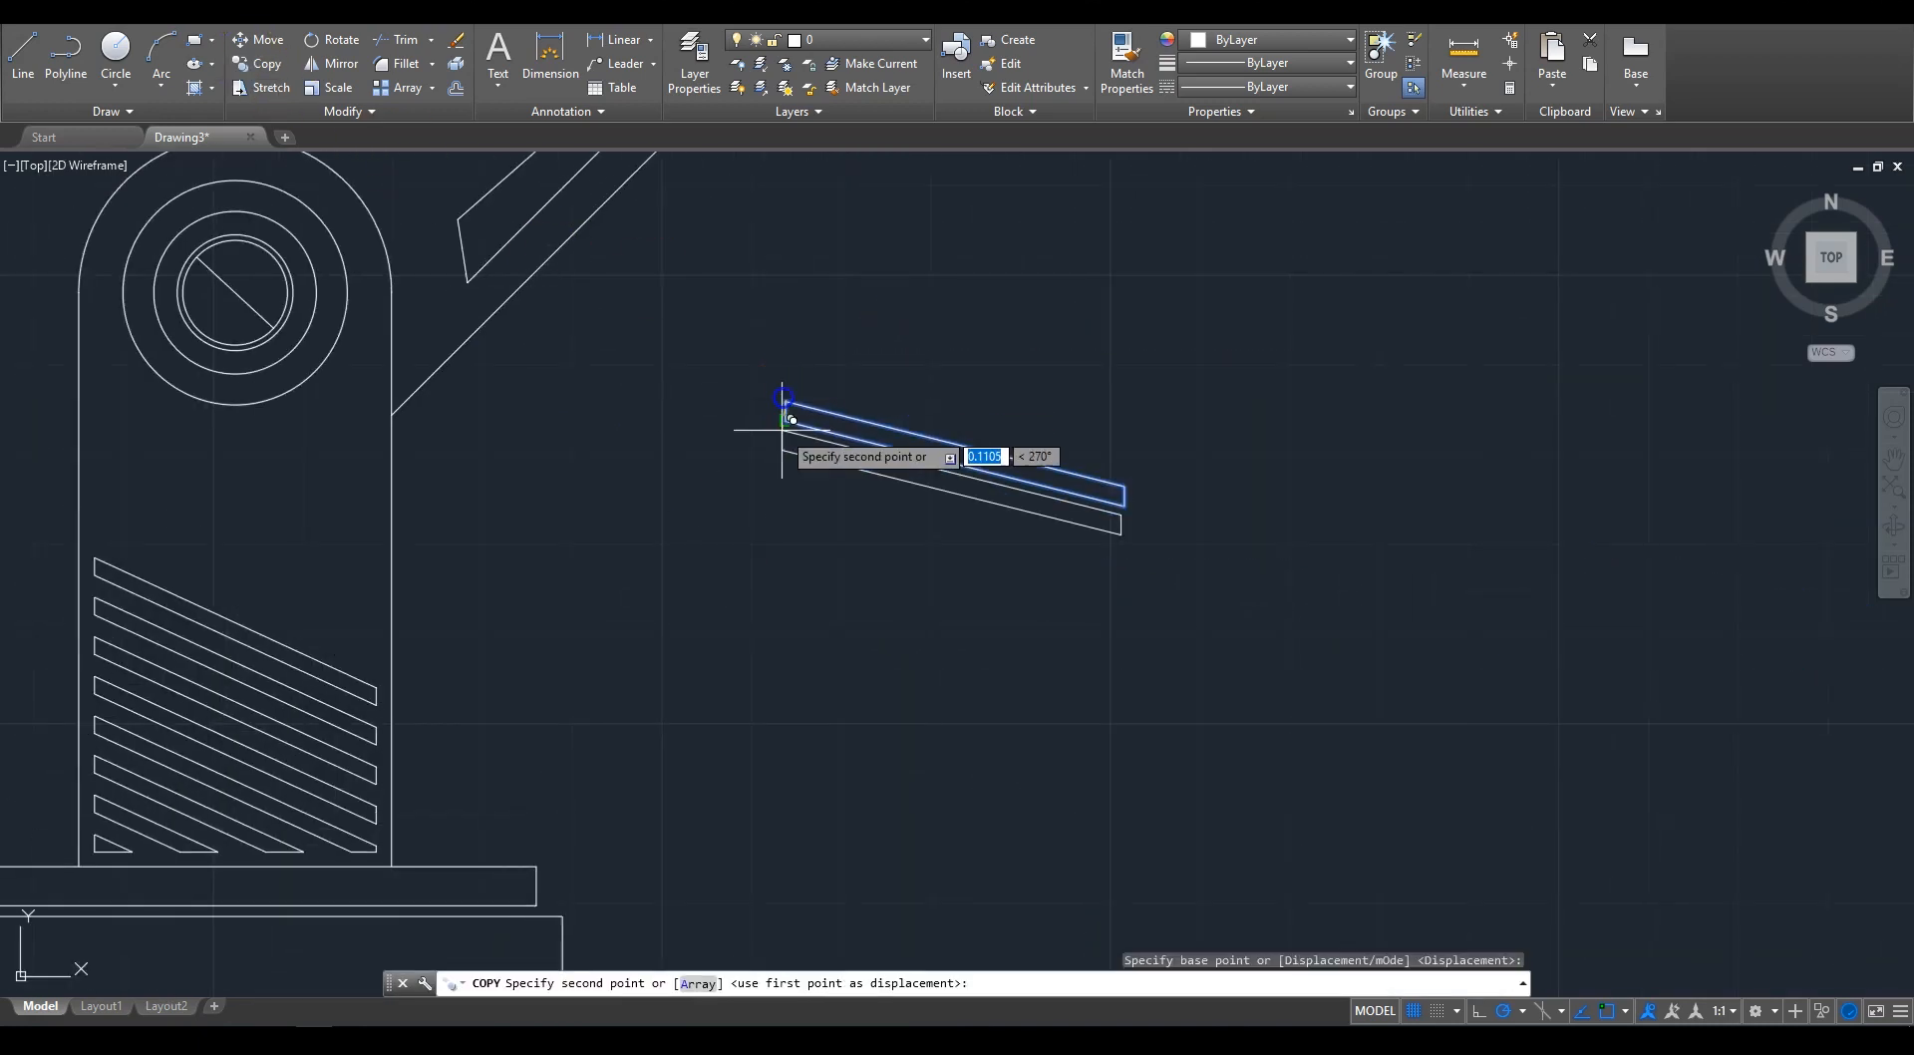
{"action": "left_click", "coordinate": [783, 438]}
{"action": "key", "text": "Escape"}
Step: Copy the second slat six more times straight down at even spacing from its upper left corner
{"action": "left_click", "coordinate": [1175, 598]}
{"action": "left_click", "coordinate": [1089, 534]}
{"action": "right_click", "coordinate": [767, 366]}
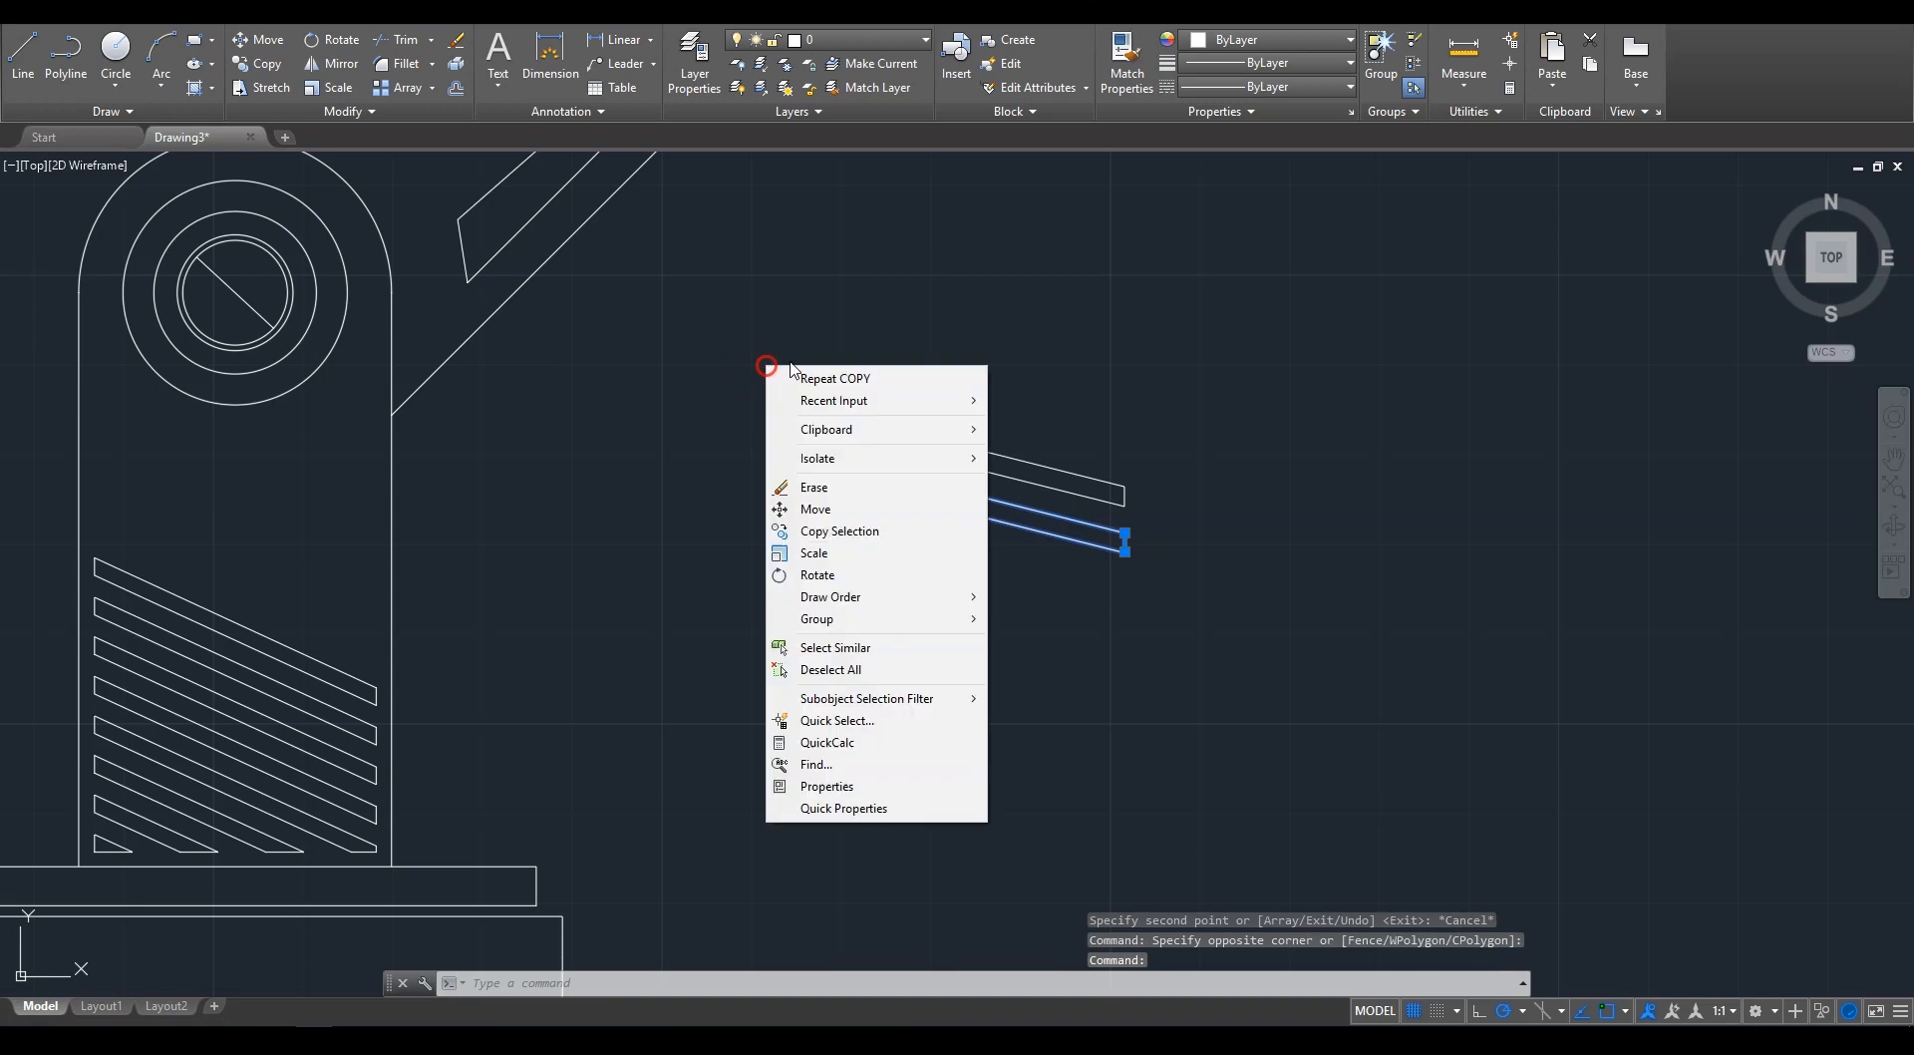
{"action": "left_click", "coordinate": [826, 536]}
{"action": "left_click", "coordinate": [786, 450]}
{"action": "left_click", "coordinate": [786, 499]}
{"action": "left_click", "coordinate": [785, 543]}
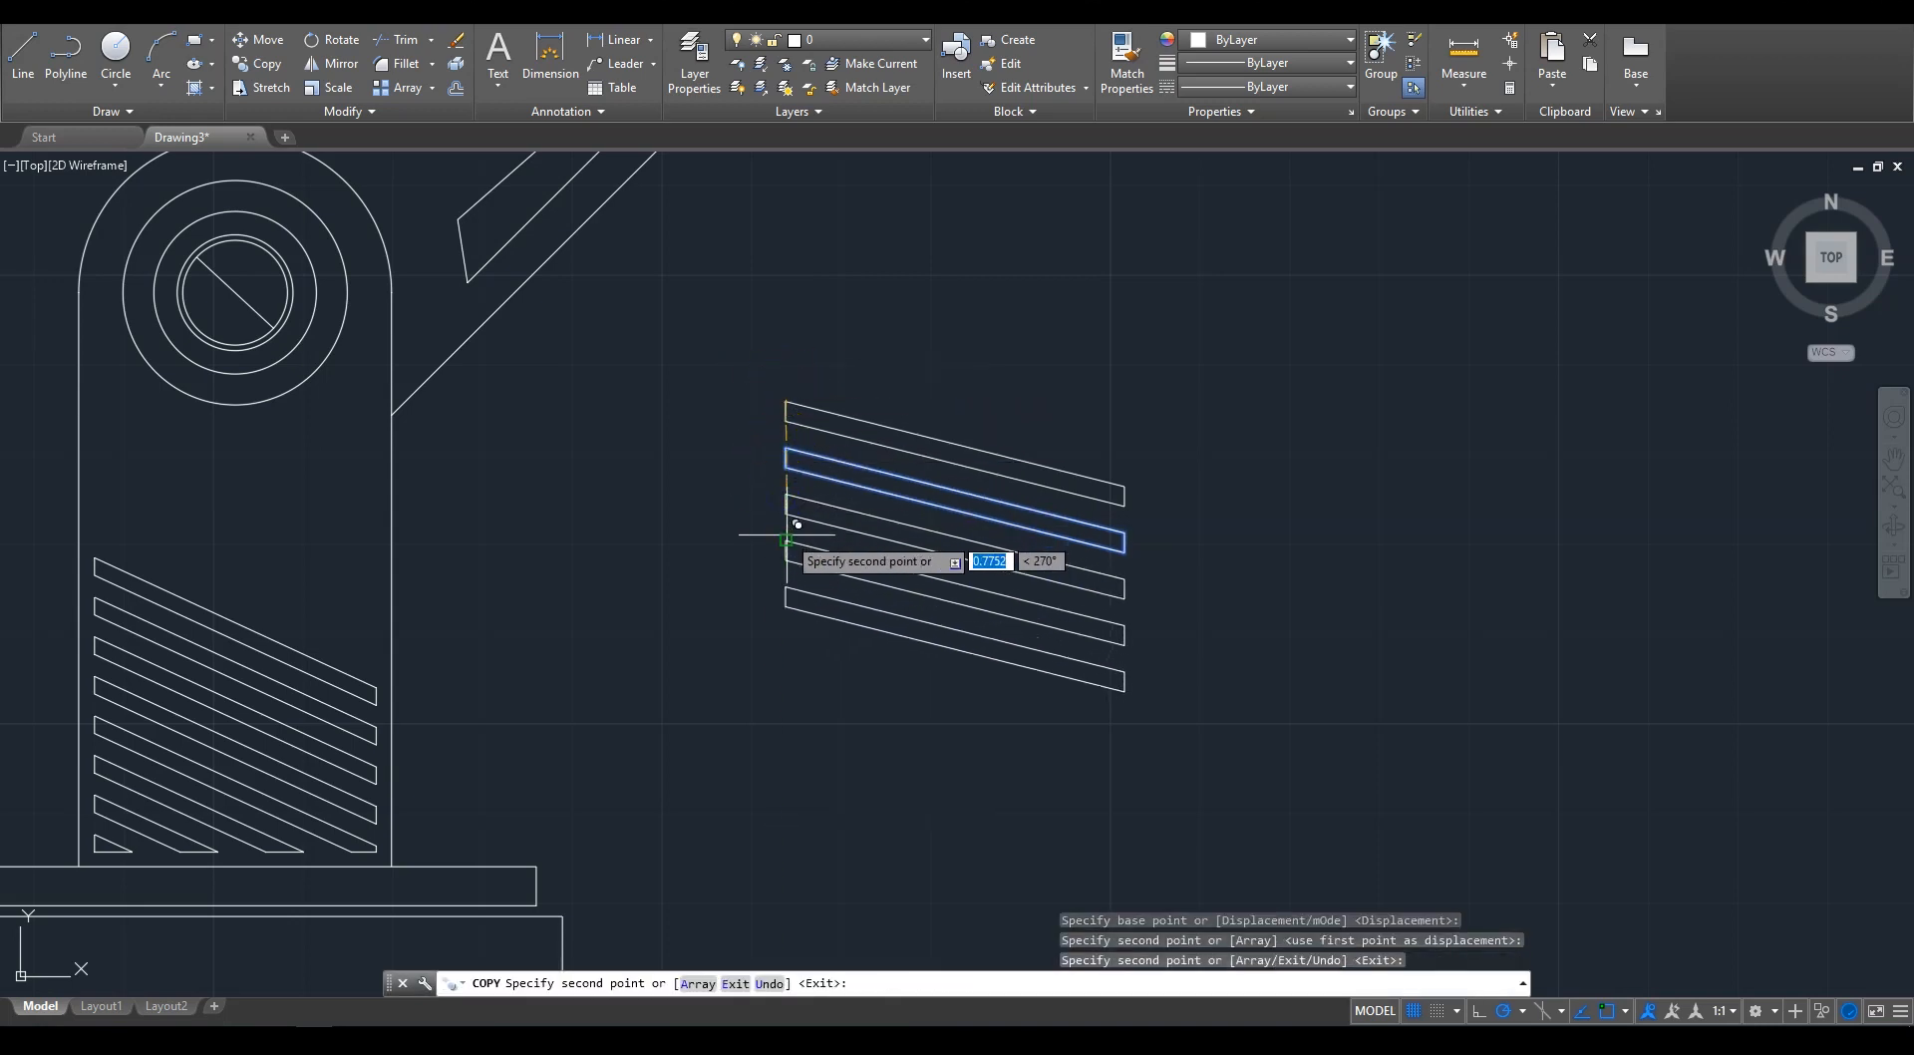
{"action": "left_click", "coordinate": [786, 590]}
{"action": "left_click", "coordinate": [785, 638]}
{"action": "left_click", "coordinate": [786, 681]}
{"action": "left_click", "coordinate": [785, 727]}
{"action": "key", "text": "Return"}
Step: Draw a horizontal line across the lower slats, extending past both sides of the pattern
{"action": "left_click", "coordinate": [22, 50]}
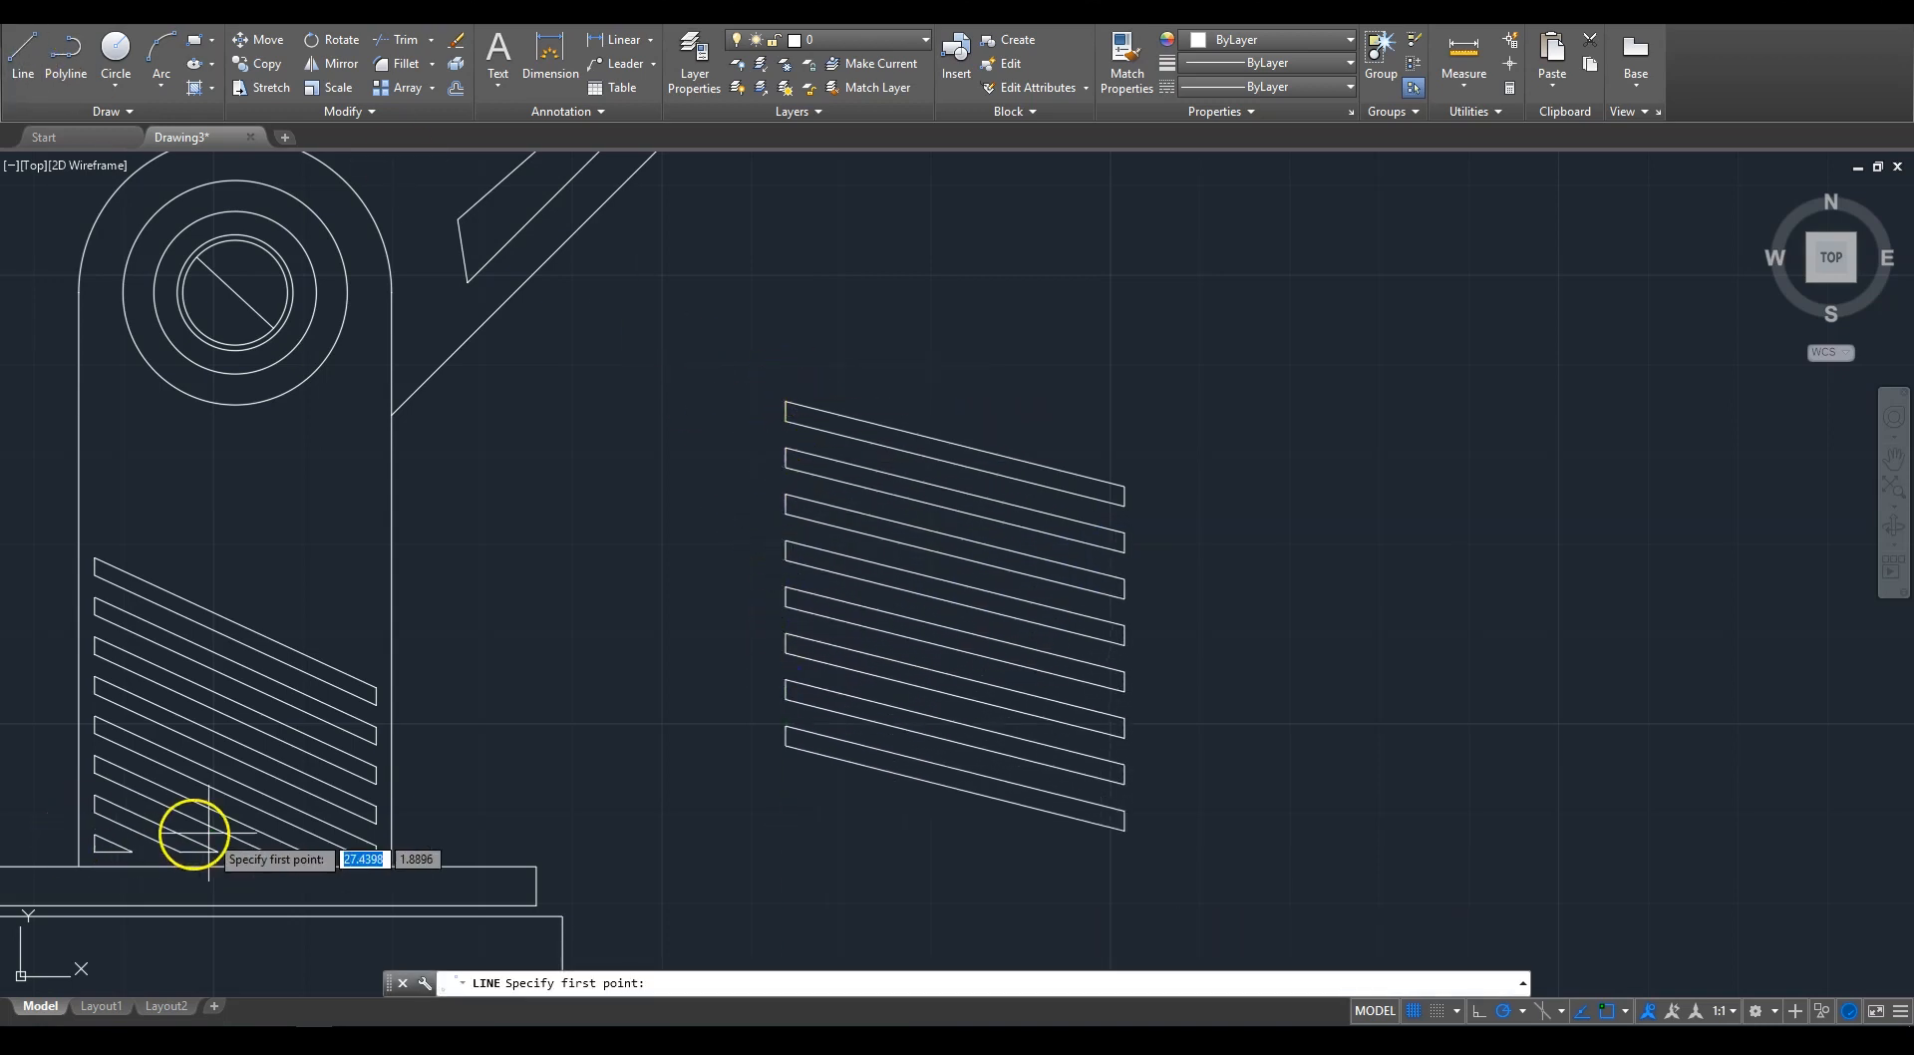
{"action": "left_click", "coordinate": [675, 761]}
{"action": "left_click", "coordinate": [1233, 762]}
{"action": "right_click", "coordinate": [1240, 653]}
{"action": "left_click", "coordinate": [1296, 660]}
Step: Trim the horizontal line and lower slats against each other, and erase the leftovers to give the pattern a flat lower edge
{"action": "type", "text": "tr"}
{"action": "key", "text": "space"}
{"action": "left_click", "coordinate": [1346, 899]}
{"action": "left_click", "coordinate": [675, 386]}
{"action": "key", "text": "Return"}
{"action": "left_click", "coordinate": [773, 761]}
{"action": "left_click", "coordinate": [1168, 763]}
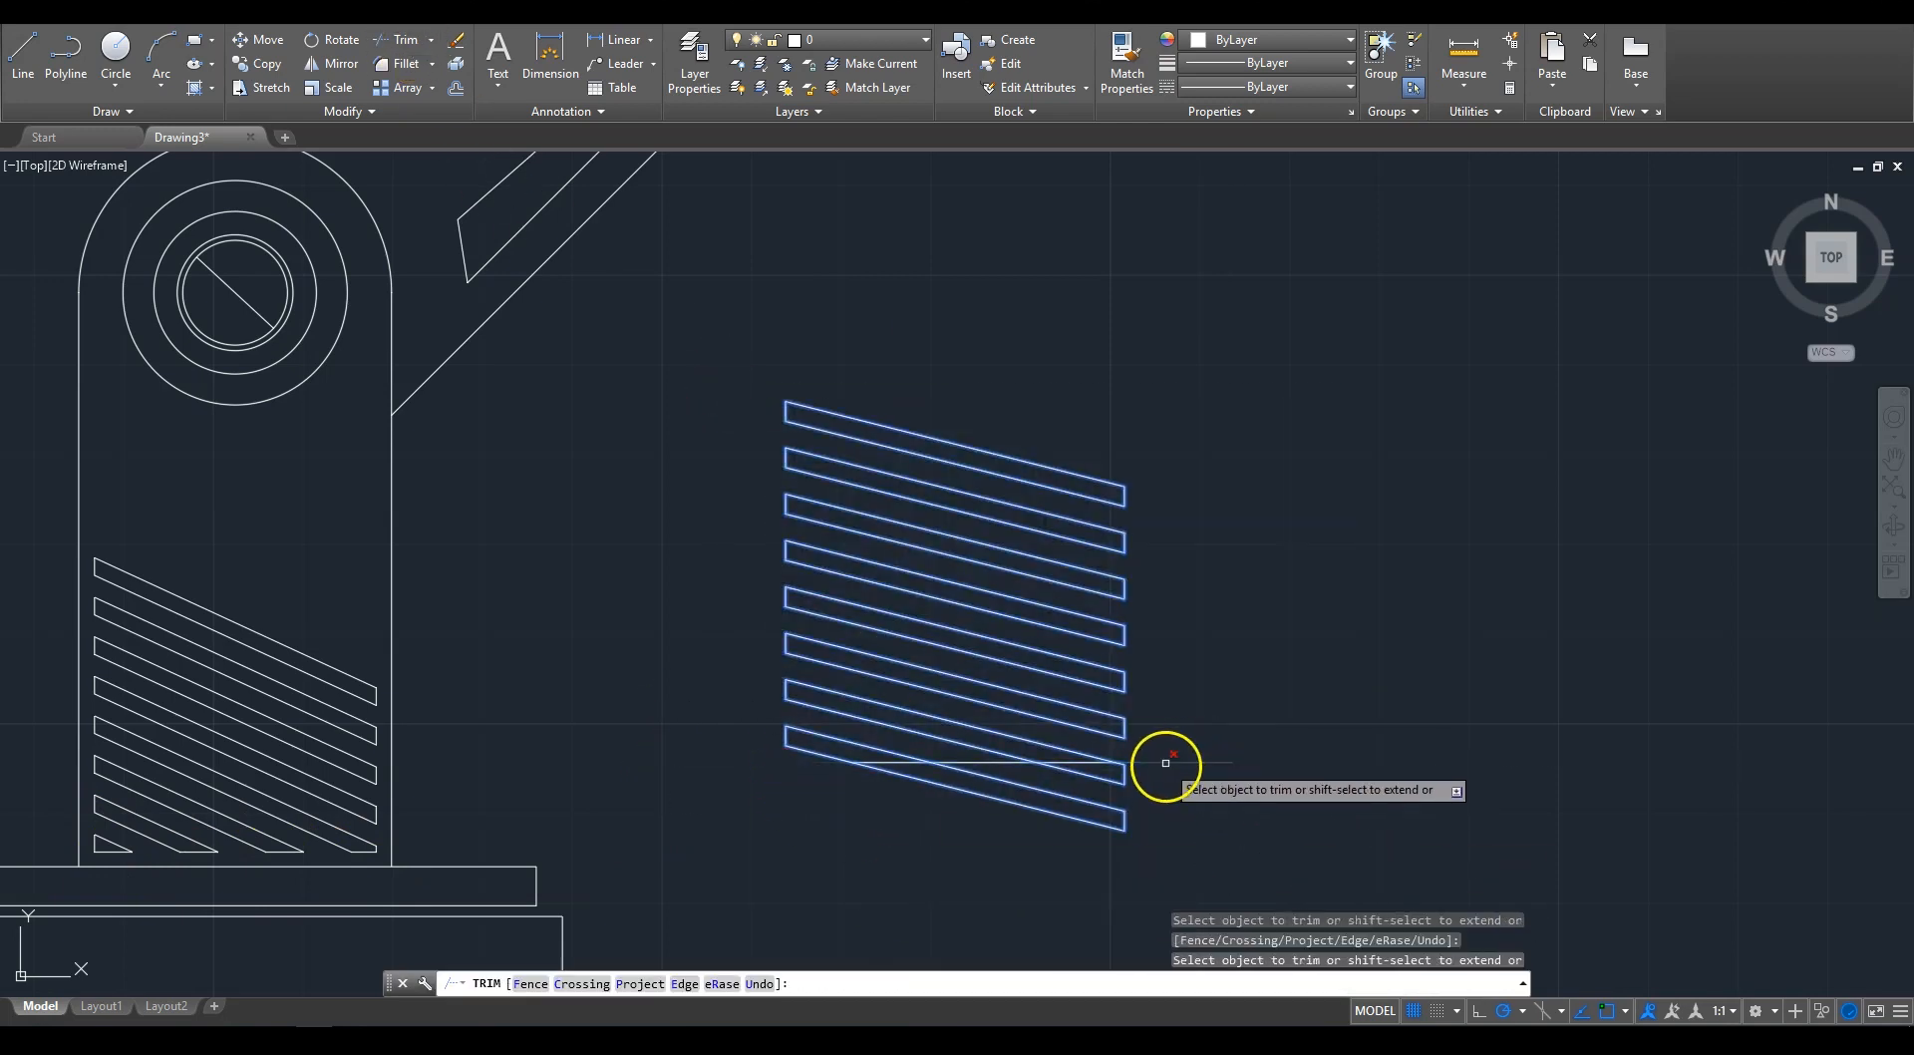
{"action": "scroll", "coordinate": [1092, 778], "scroll_direction": "up", "scroll_amount": 3}
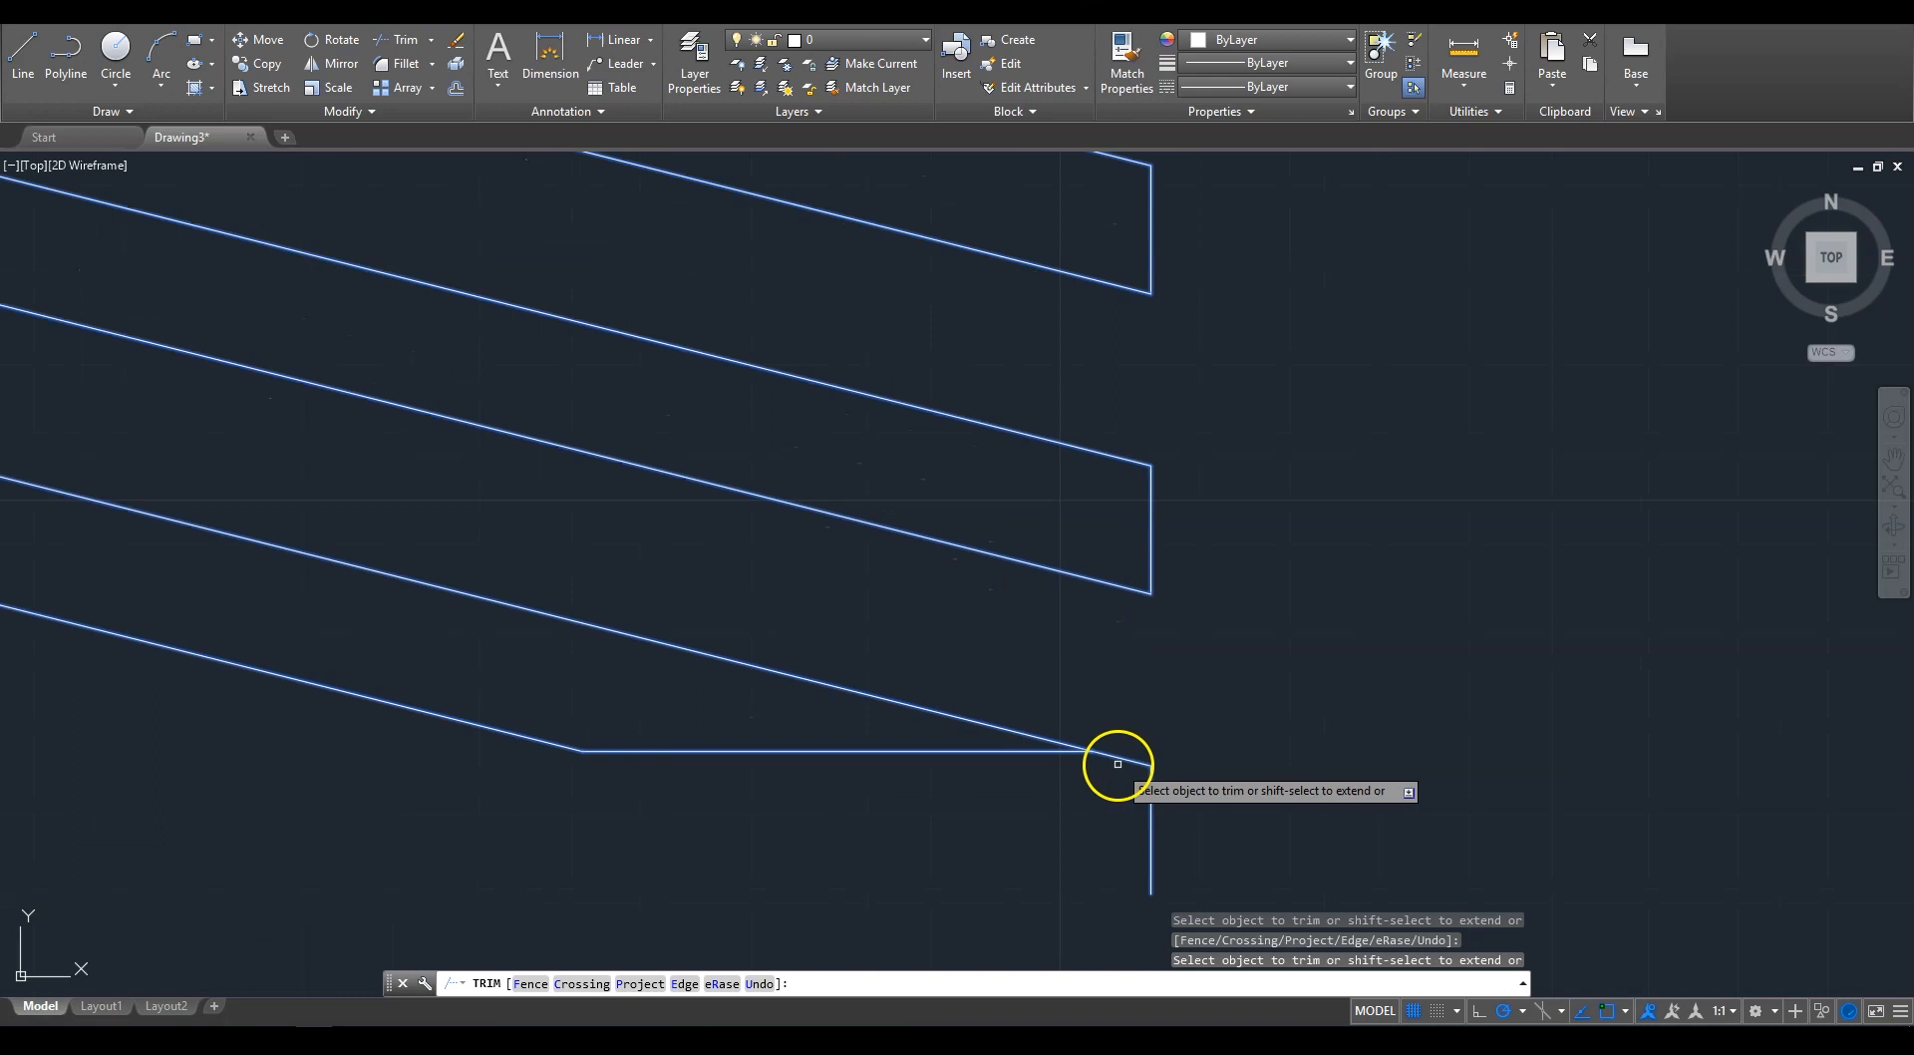
{"action": "scroll", "coordinate": [1157, 858], "scroll_direction": "down", "scroll_amount": 5}
{"action": "scroll", "coordinate": [1209, 774], "scroll_direction": "down", "scroll_amount": 3}
{"action": "mouse_move", "coordinate": [1209, 774]}
{"action": "middle_mouse_down"}
{"action": "mouse_move", "coordinate": [988, 632]}
{"action": "mouse_move", "coordinate": [1093, 611]}
{"action": "middle_mouse_up"}
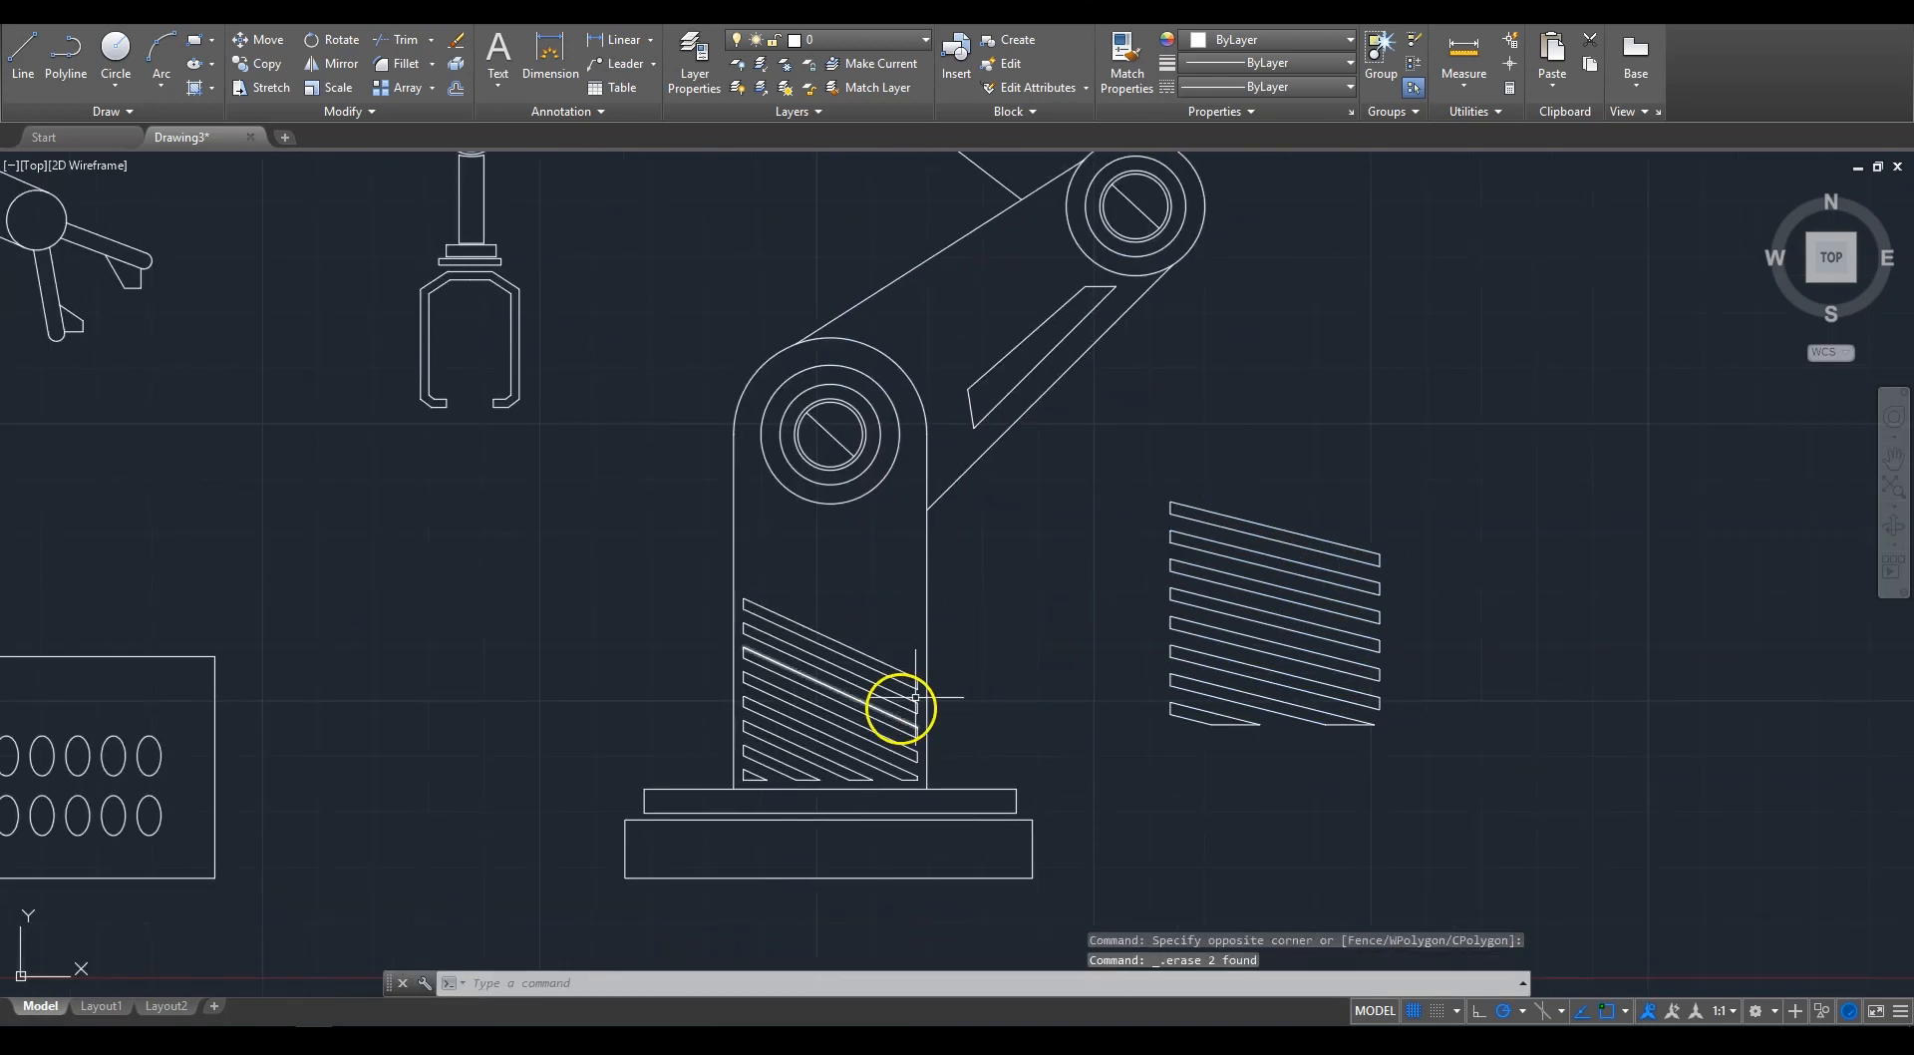
Step: Erase the entire practice slat pattern beside the second robotic arm
{"action": "scroll", "coordinate": [1274, 648], "scroll_direction": "down", "scroll_amount": 4}
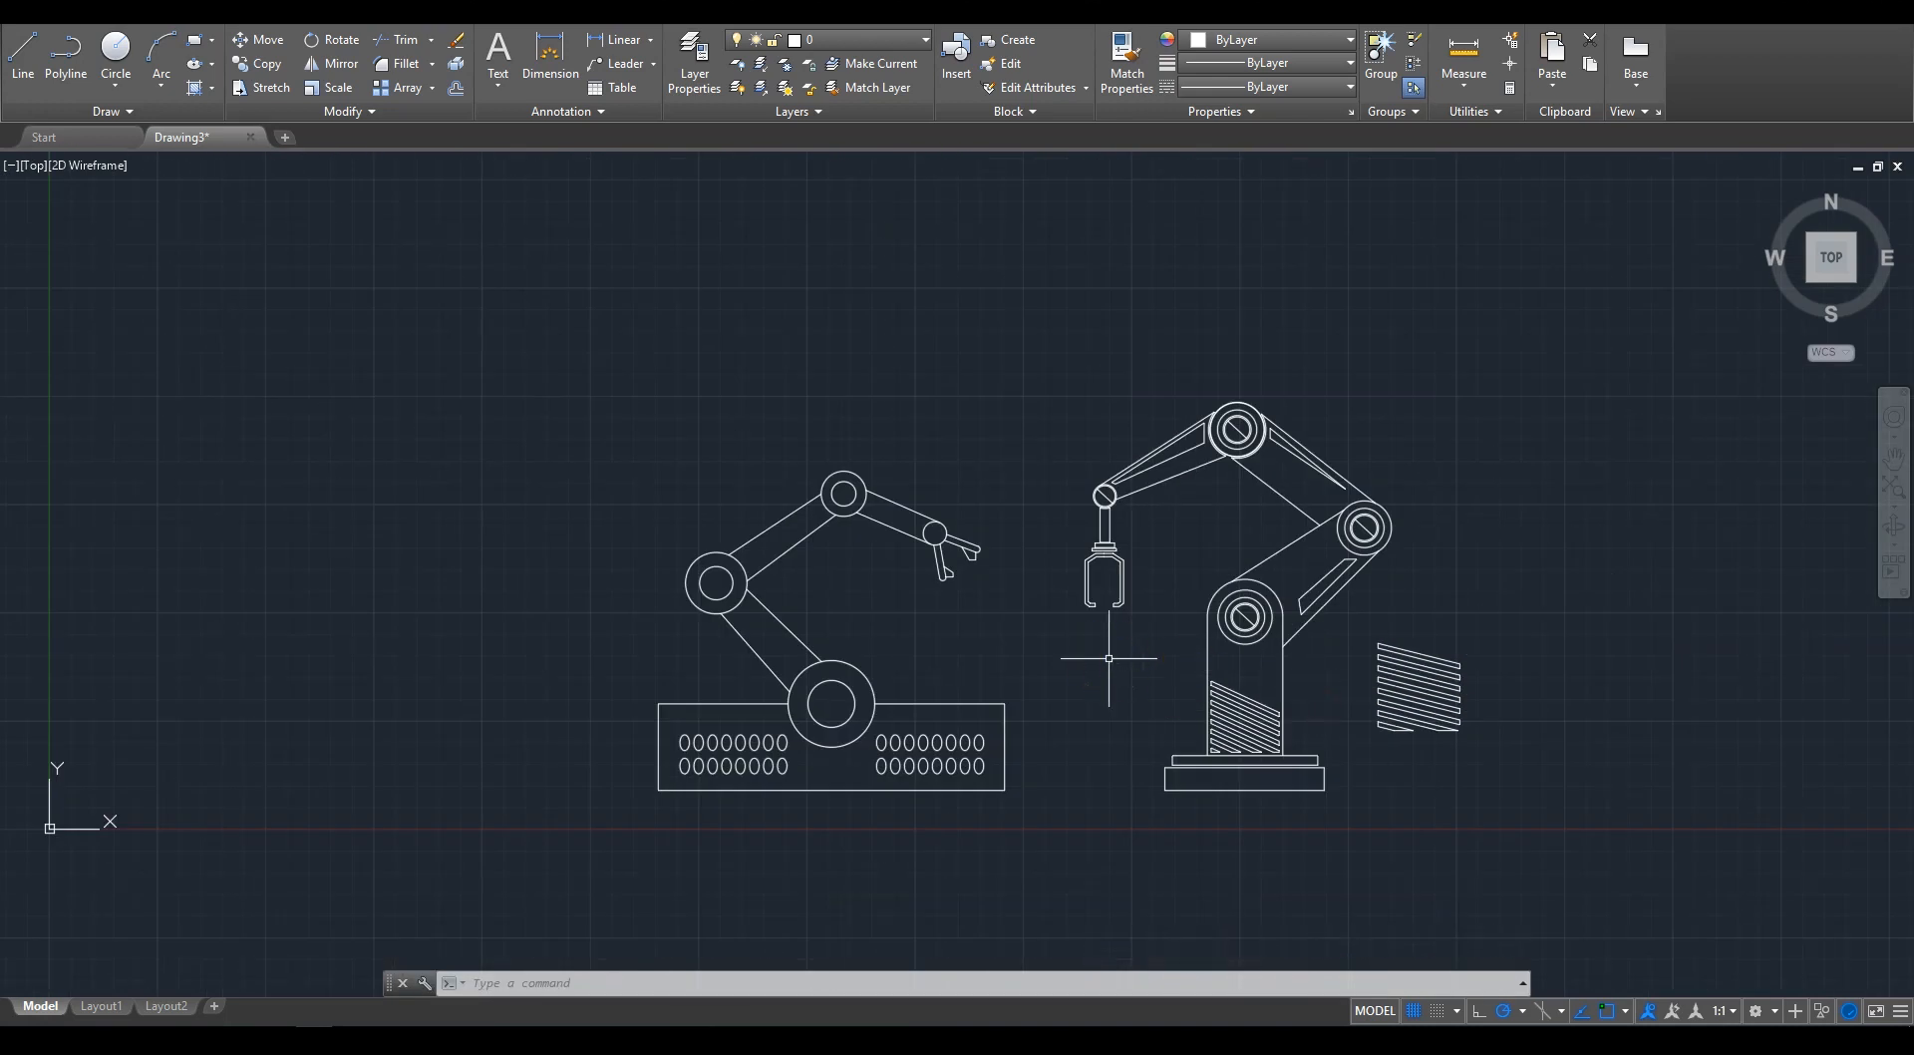
{"action": "scroll", "coordinate": [1109, 658], "scroll_direction": "up", "scroll_amount": 2}
{"action": "left_click", "coordinate": [1708, 575]}
{"action": "left_click", "coordinate": [1528, 728]}
{"action": "key", "text": "Delete"}
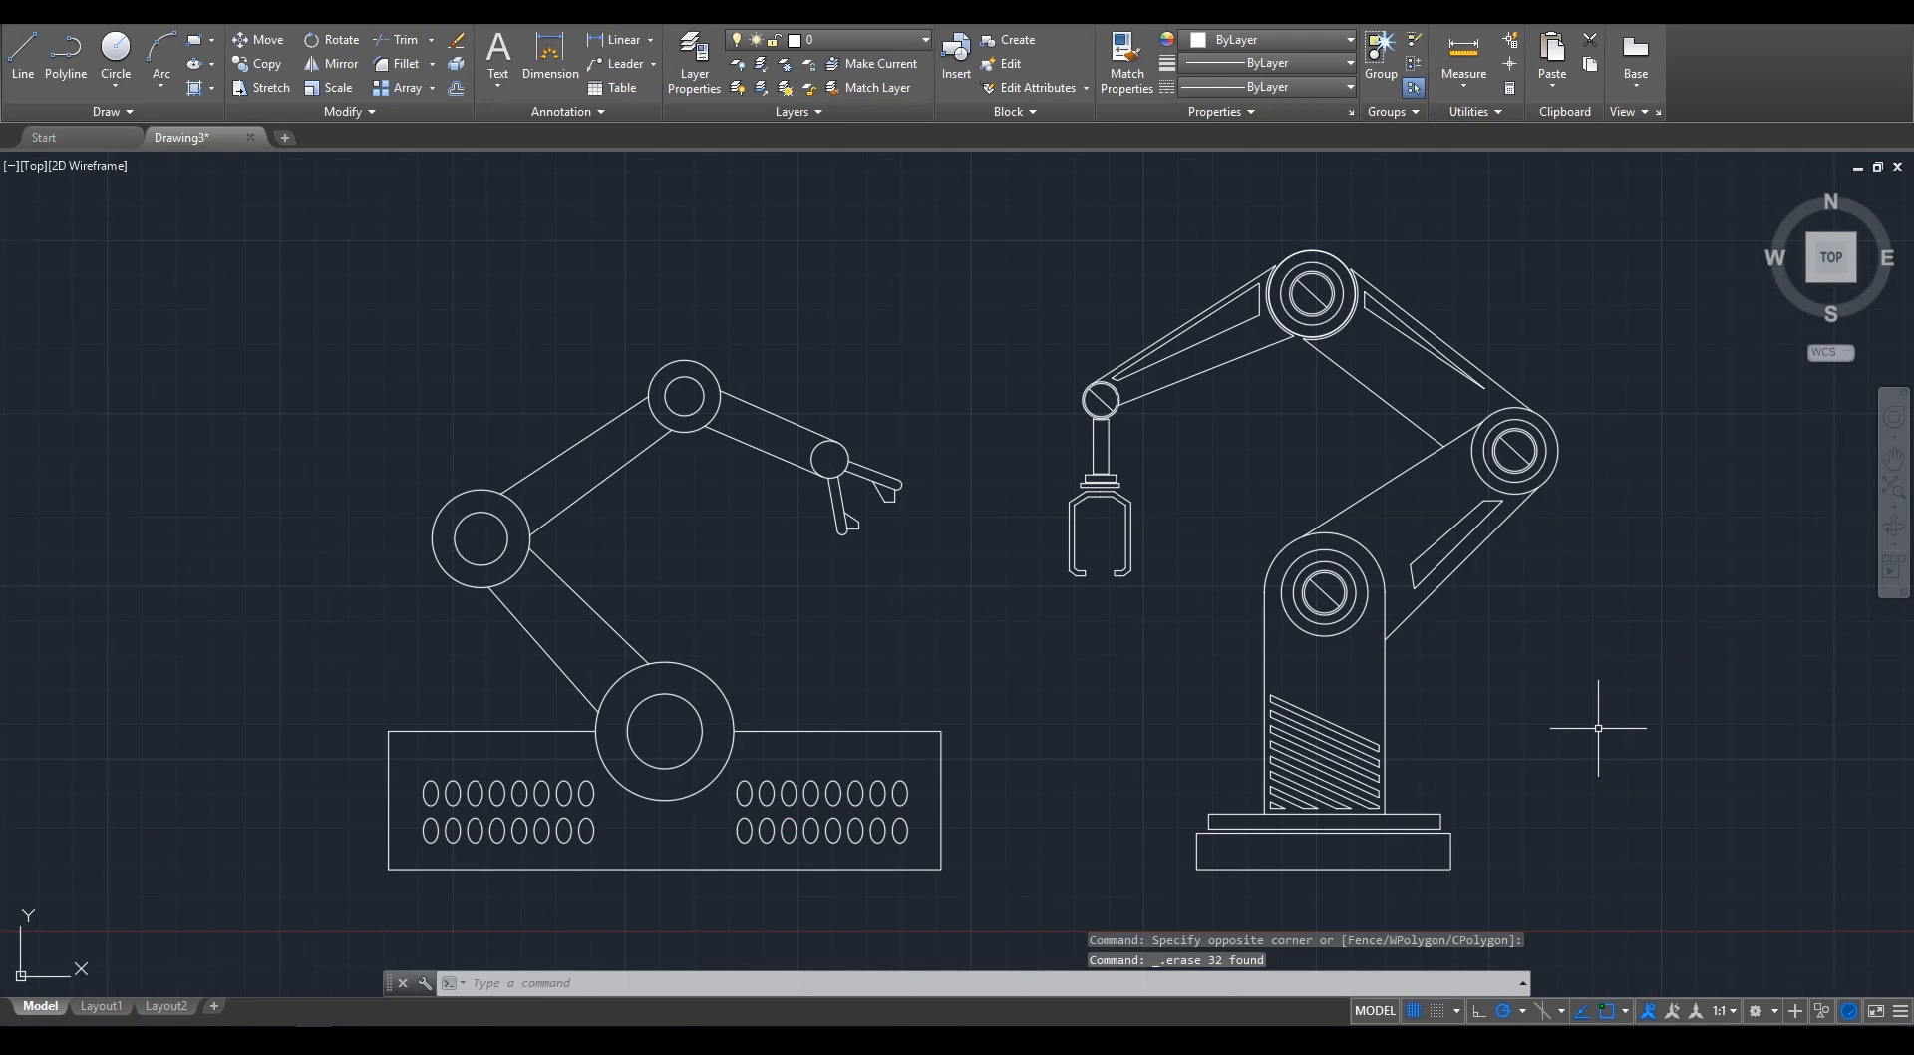